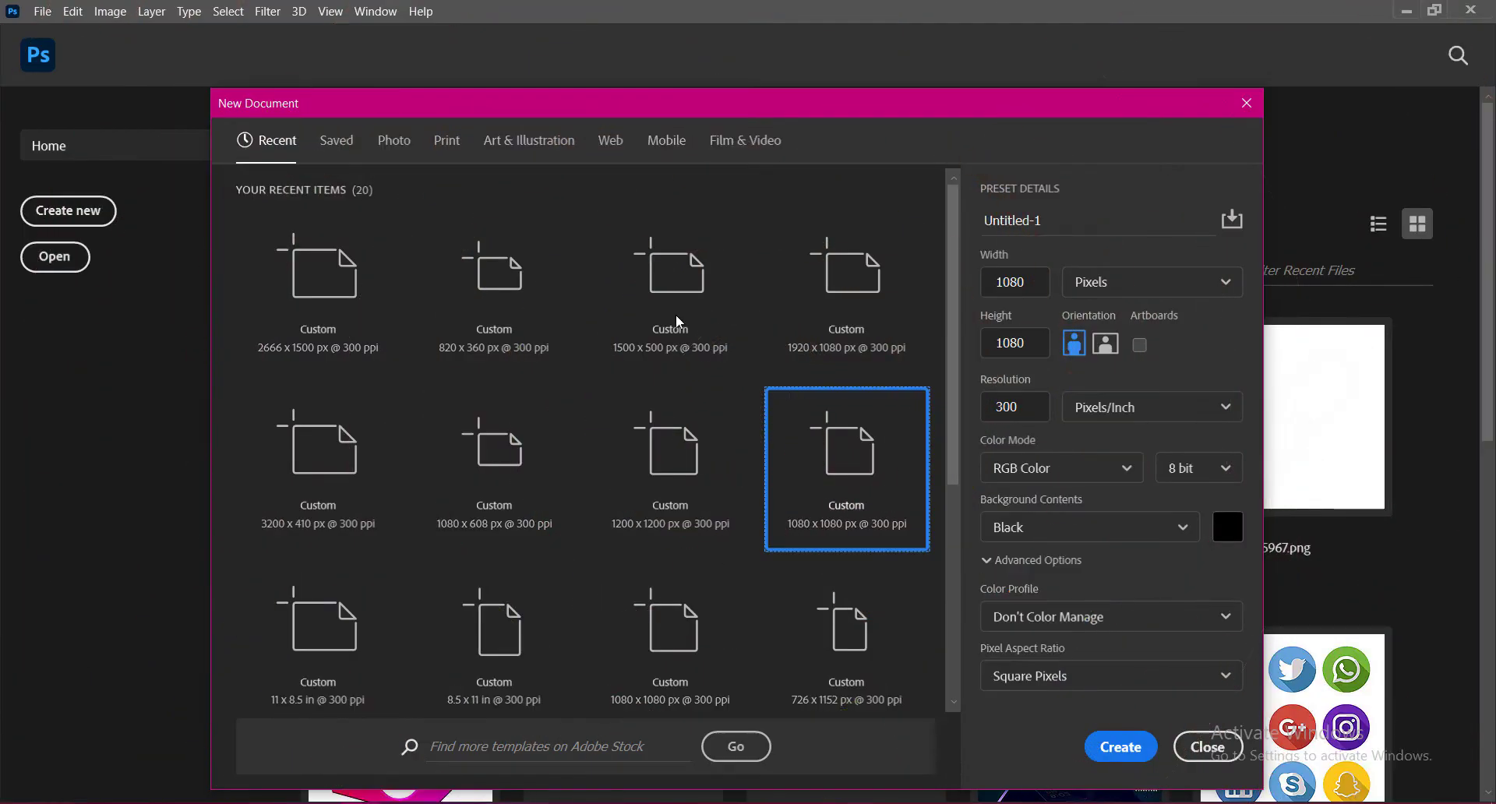
Create a 1080×1080 px, 300 ppi document named 'Social Media Design For Tea Brand' with white background
left_click_drag(1055, 223, 983, 221)
type("Social Media Design For Tea Brand")
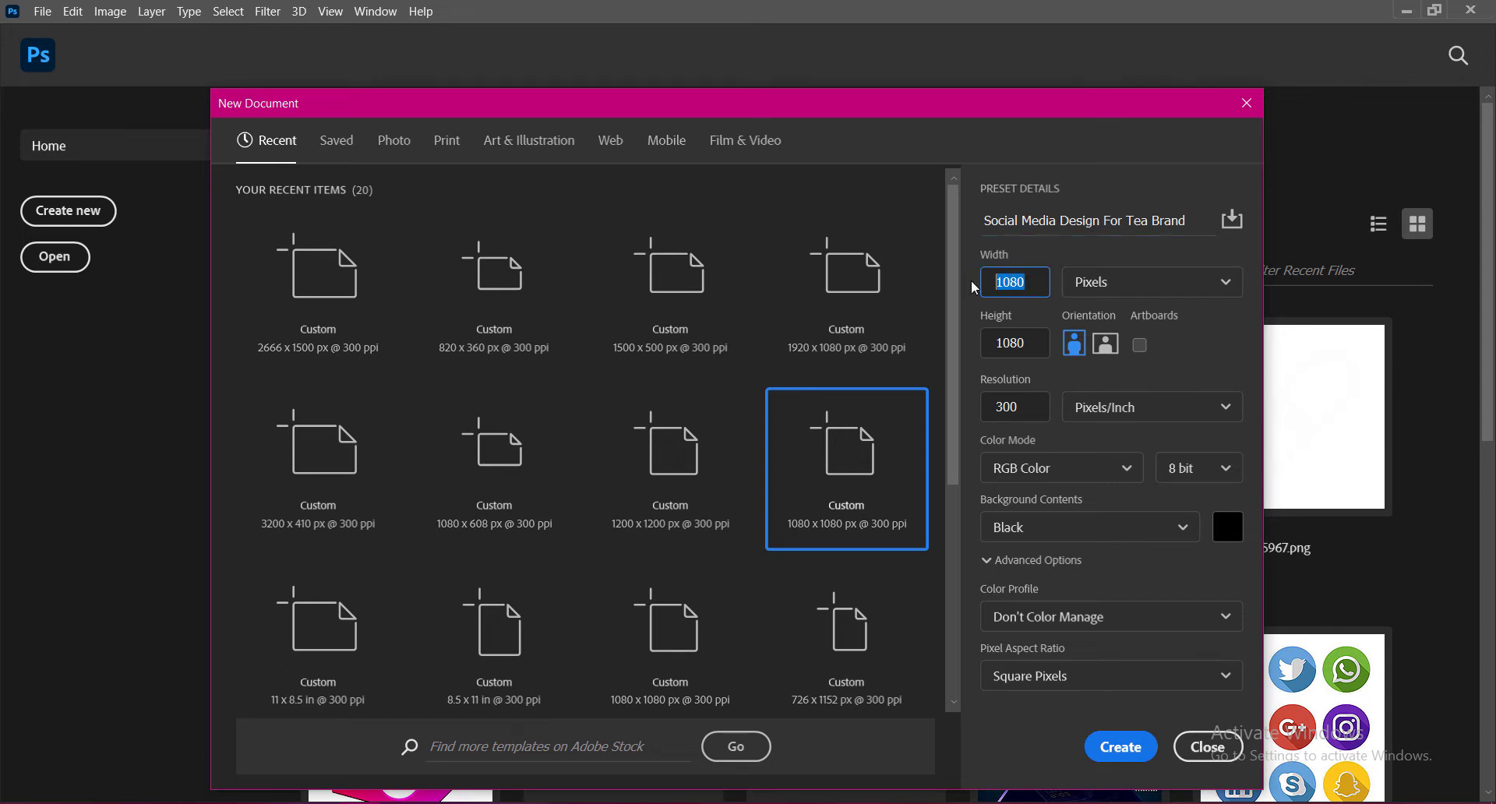
left_click(1024, 343)
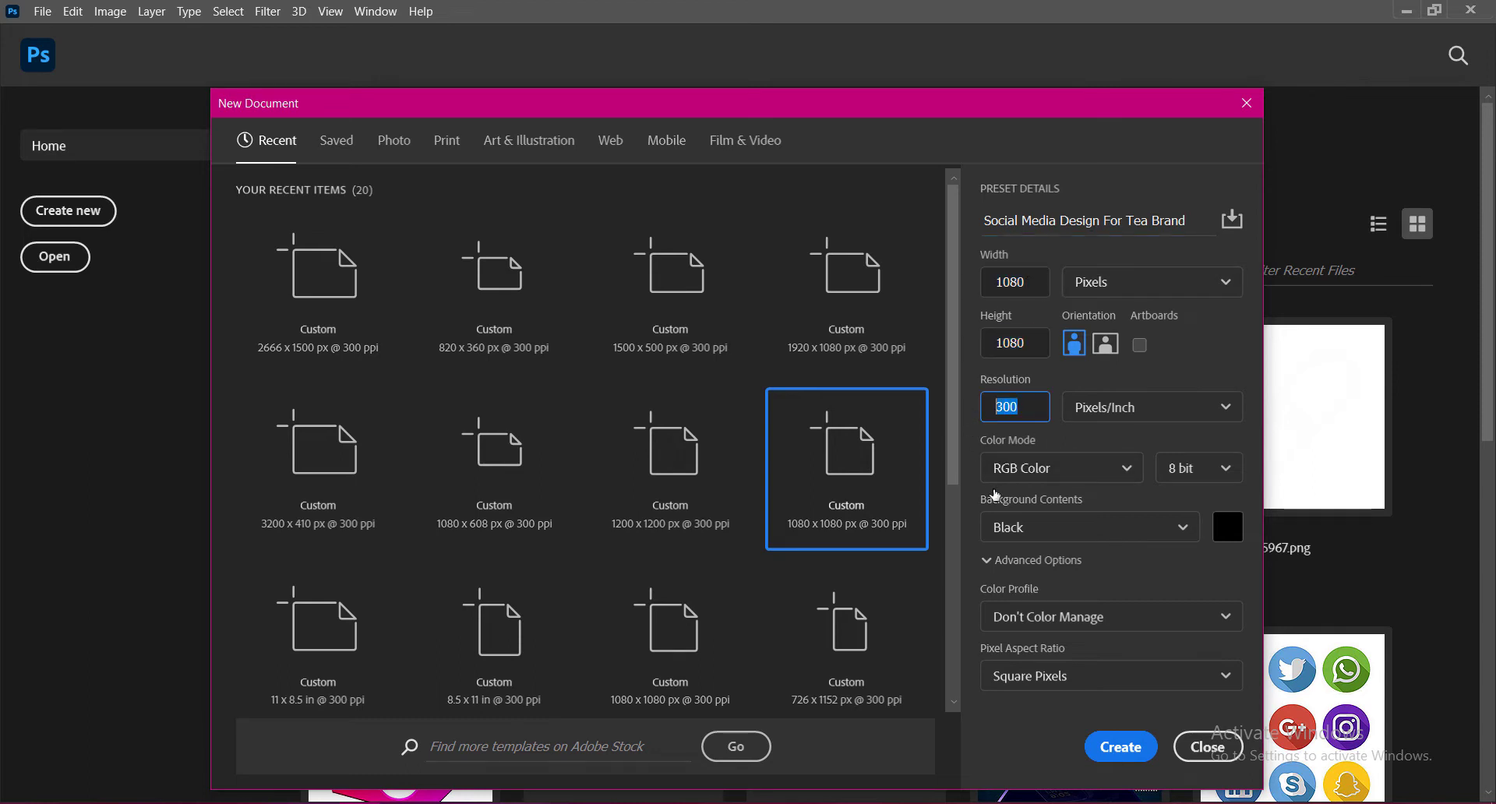
left_click(1181, 527)
left_click(1095, 567)
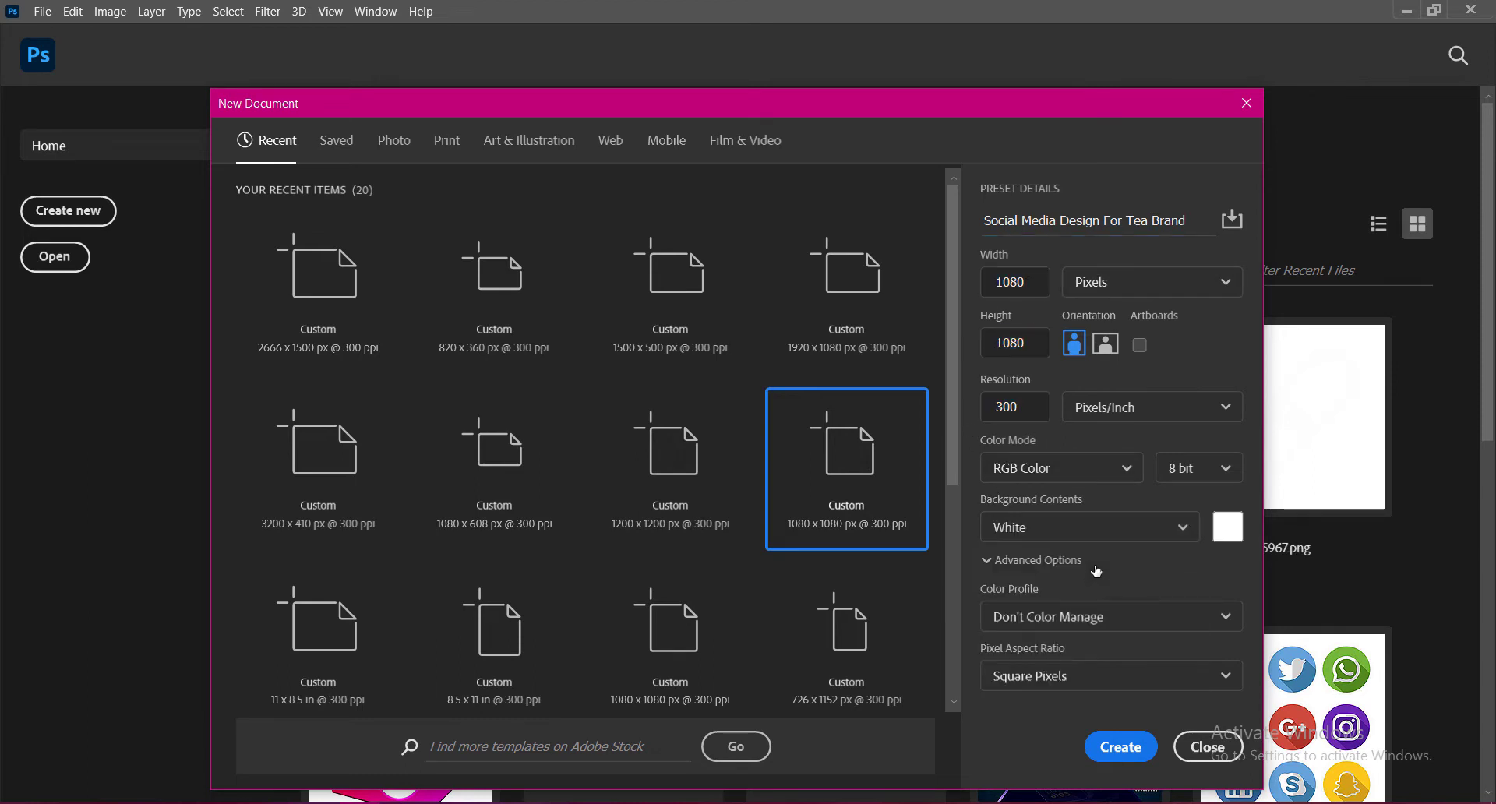
key("Return")
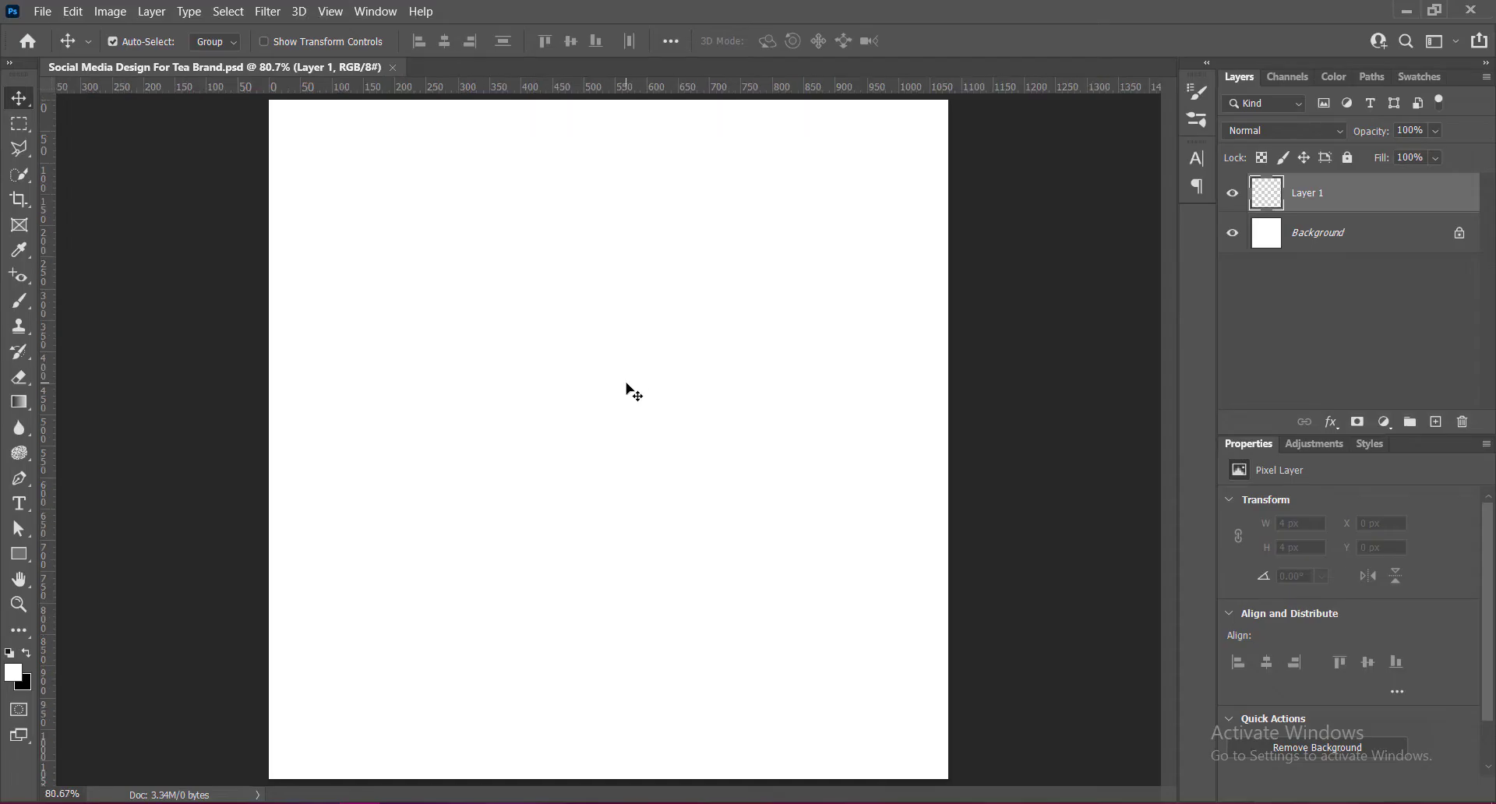
Draw a rectangle over the whole canvas and fill it with dark red #180000
key("ctrl+minus")
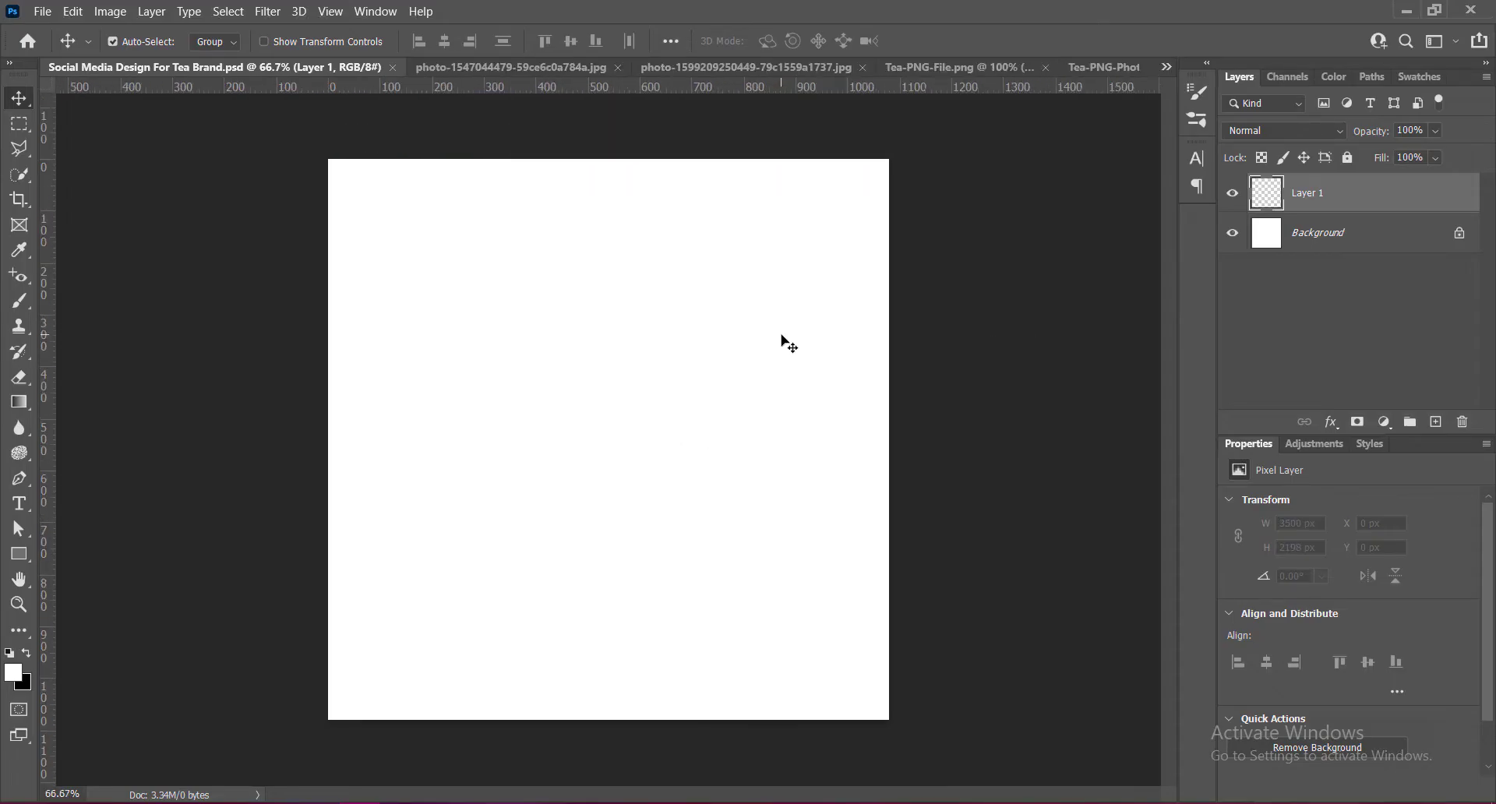
key("u")
left_click_drag(275, 123, 959, 764)
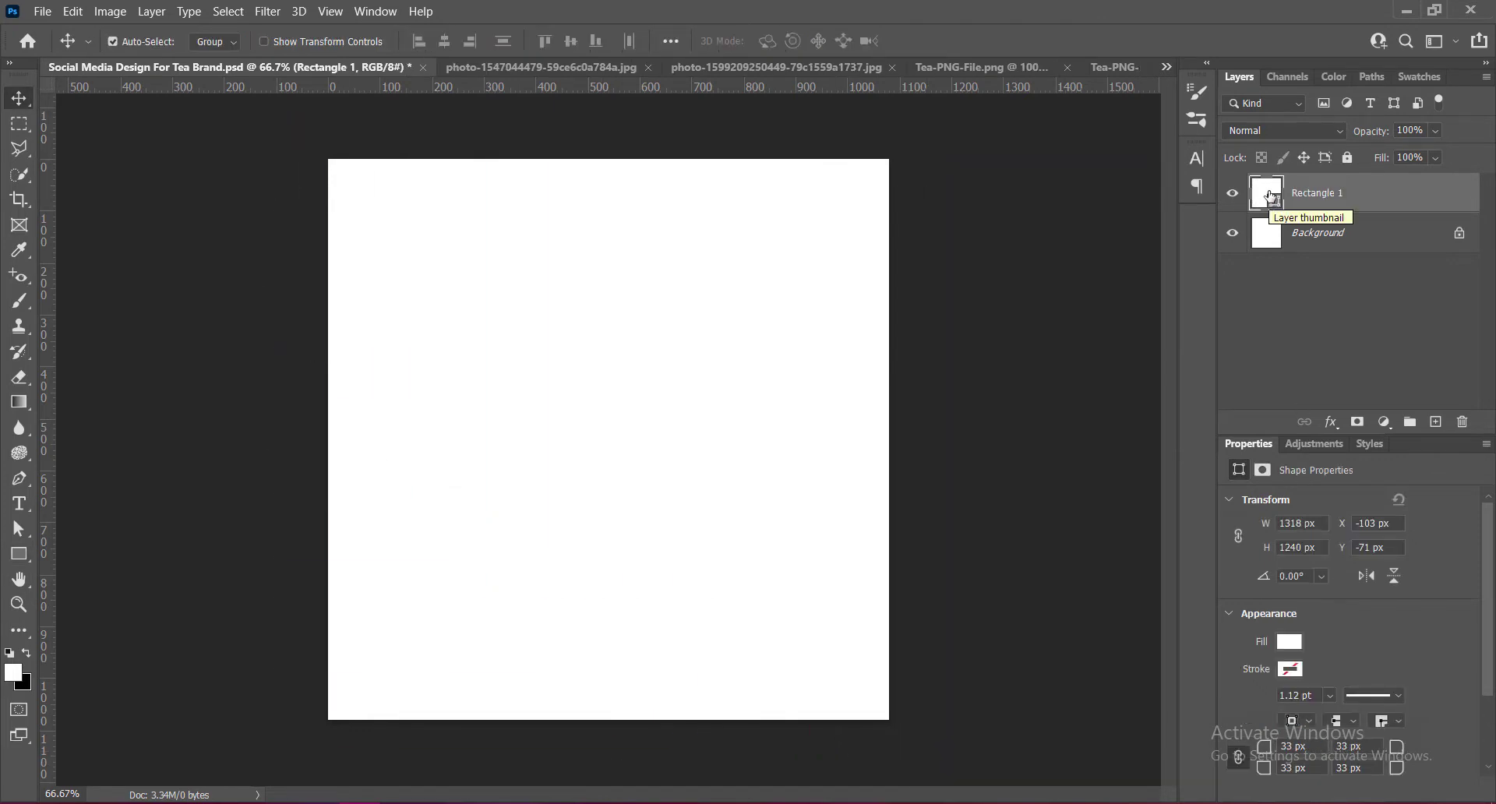
double_click(1267, 193)
left_click(1184, 610)
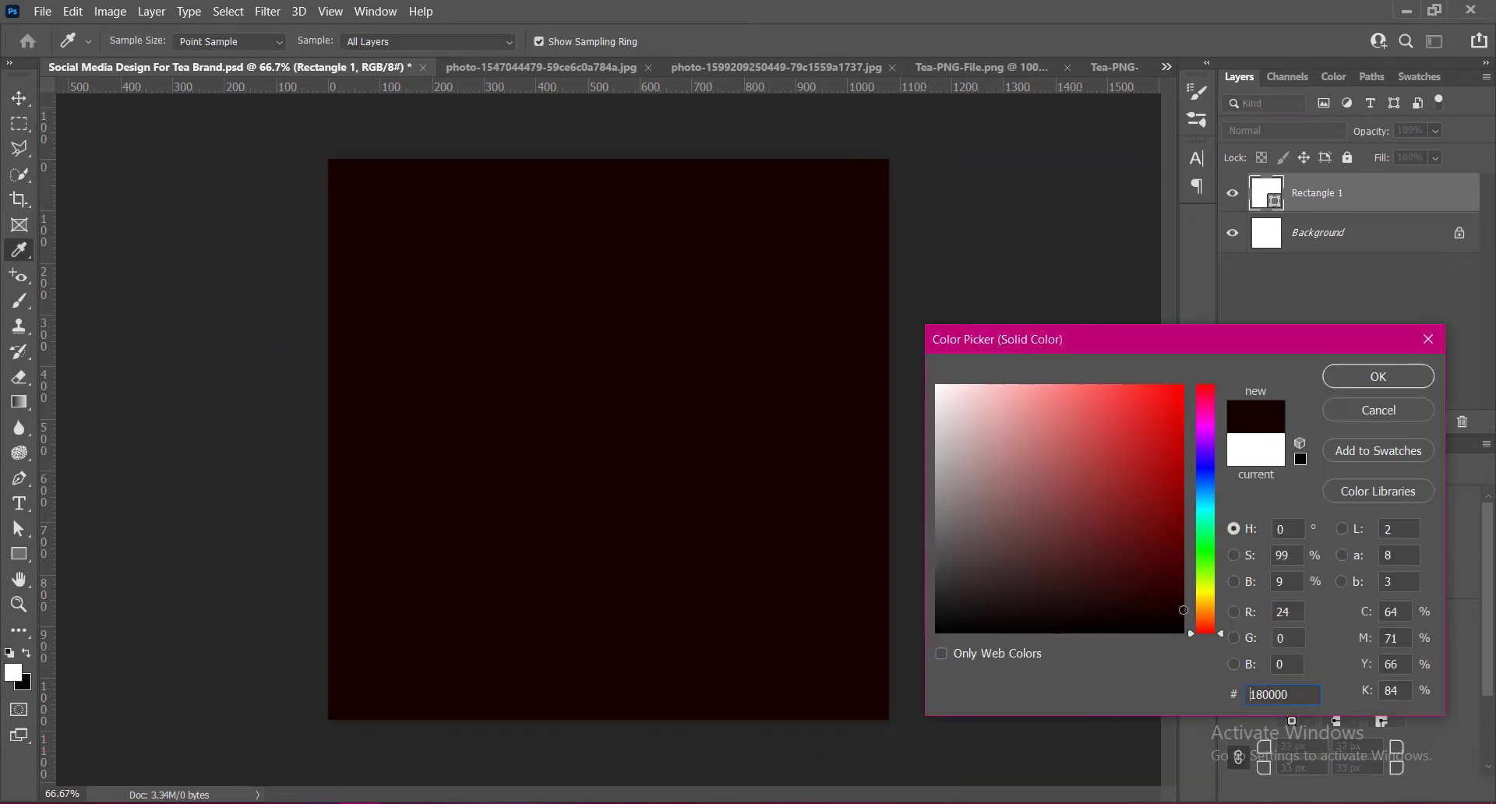
left_click(1378, 377)
key("v")
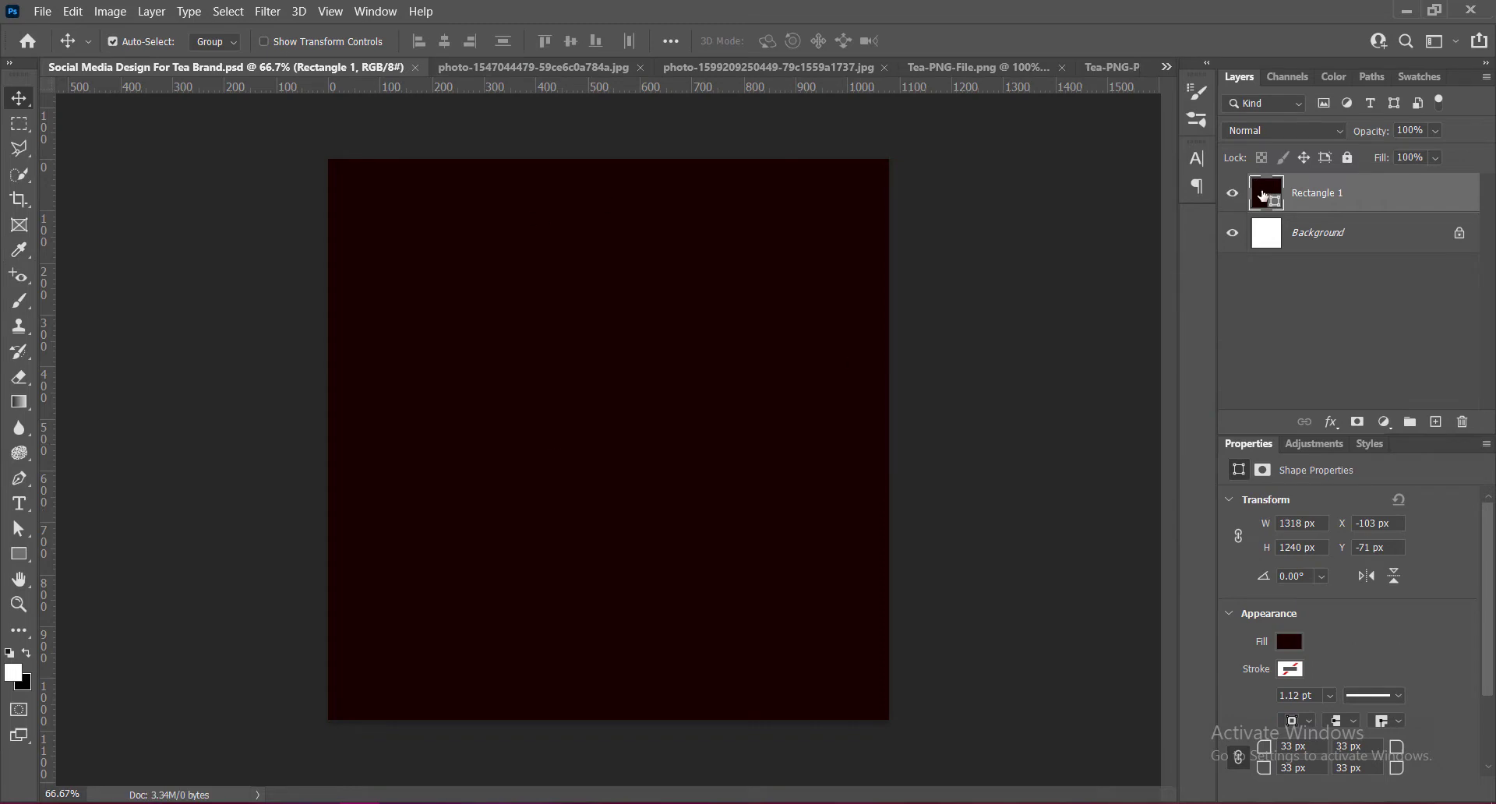
Add a linear Gradient Overlay at a 75° angle to Rectangle 1
double_click(1388, 193)
left_click(668, 442)
left_click(713, 442)
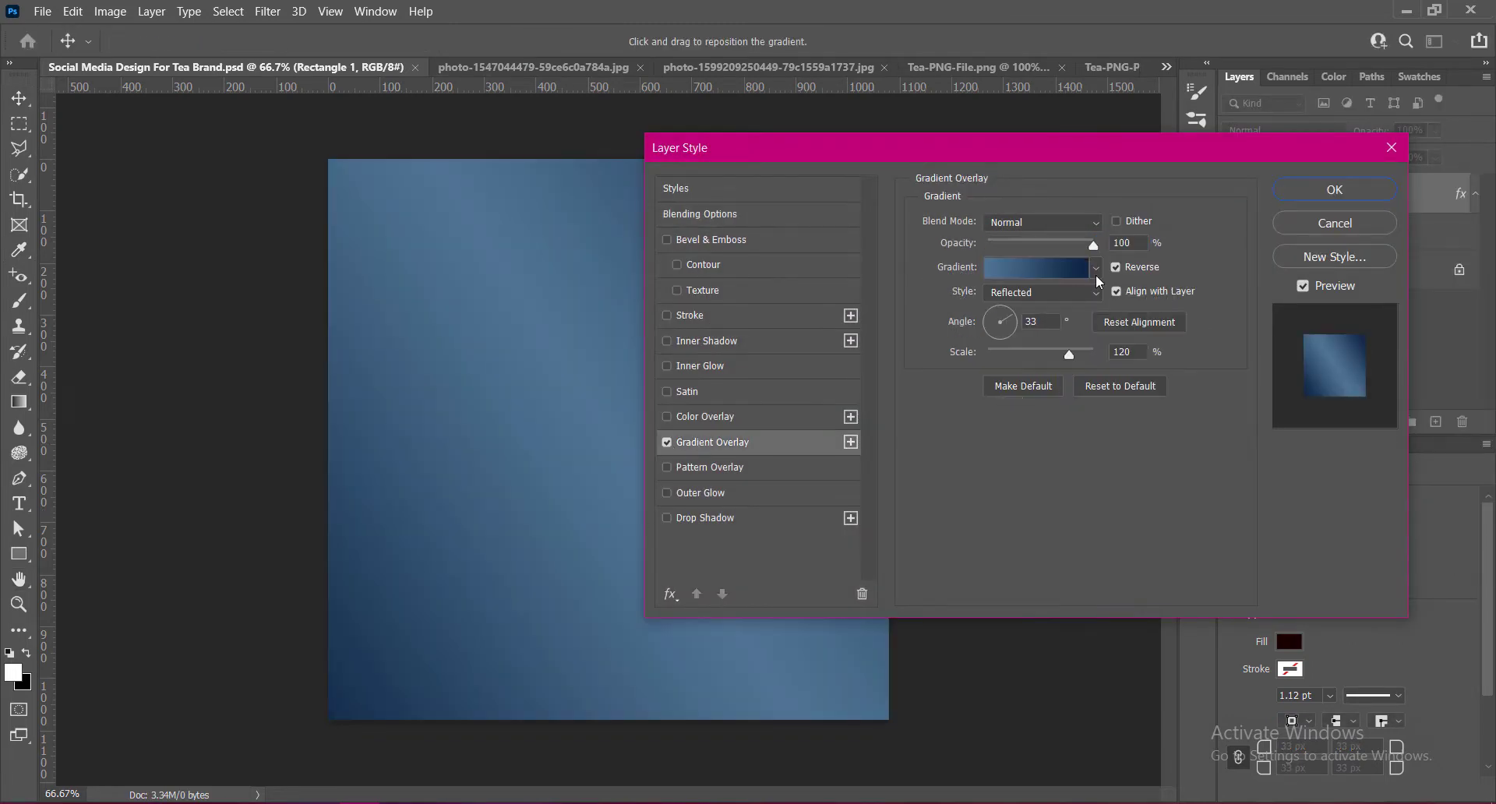
left_click(1095, 292)
left_click(1036, 293)
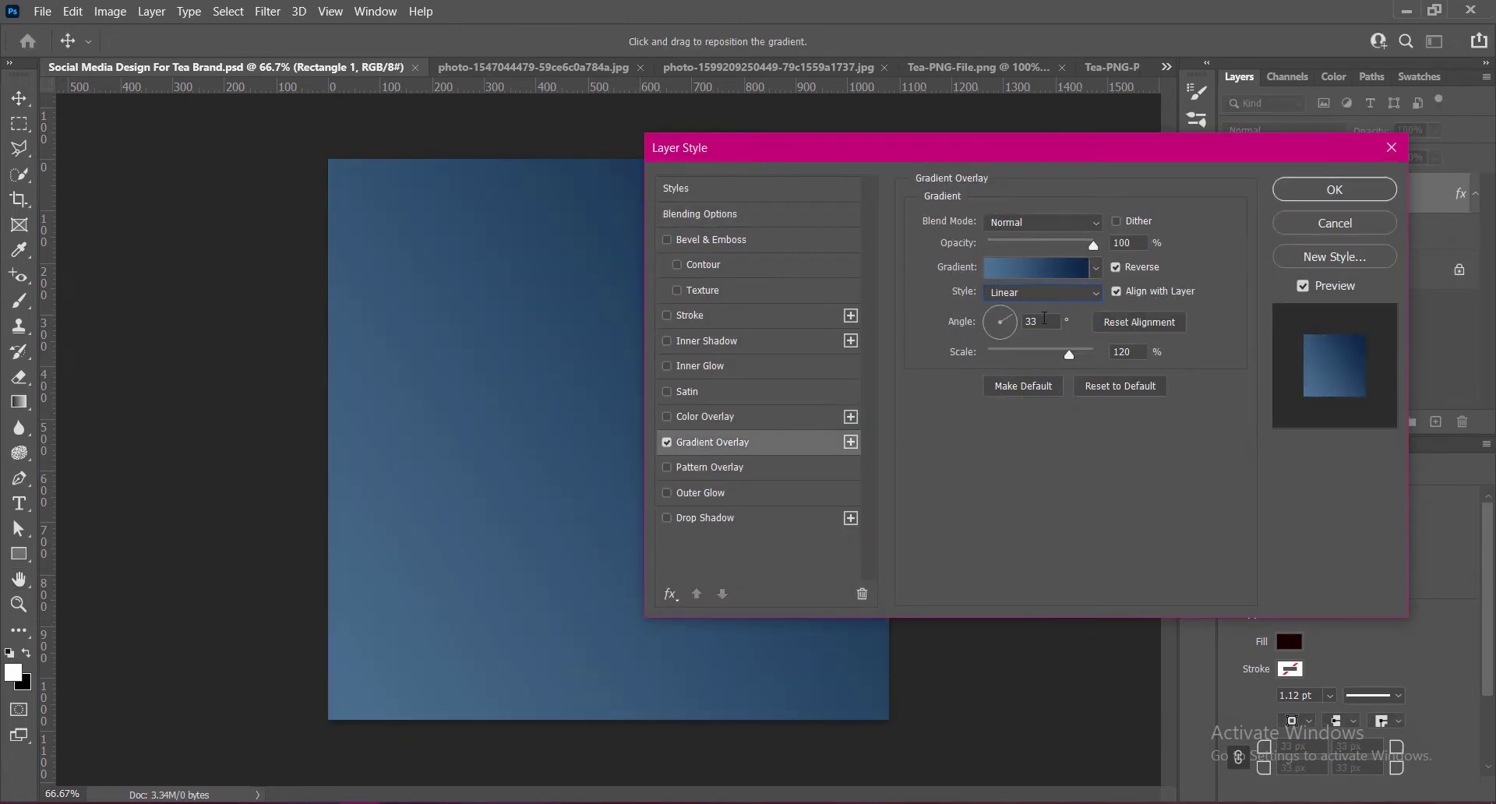
type("75")
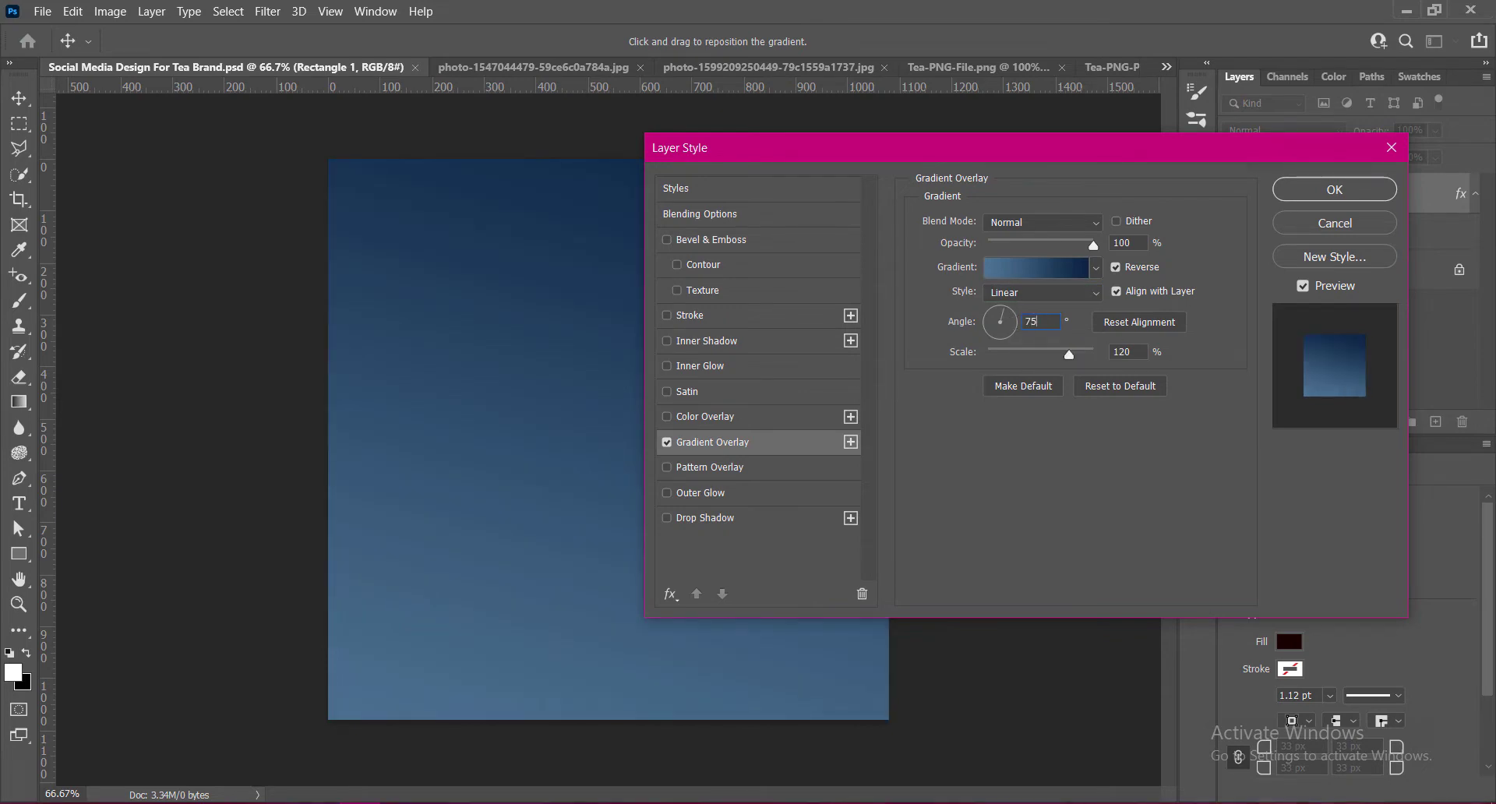
left_click(1043, 266)
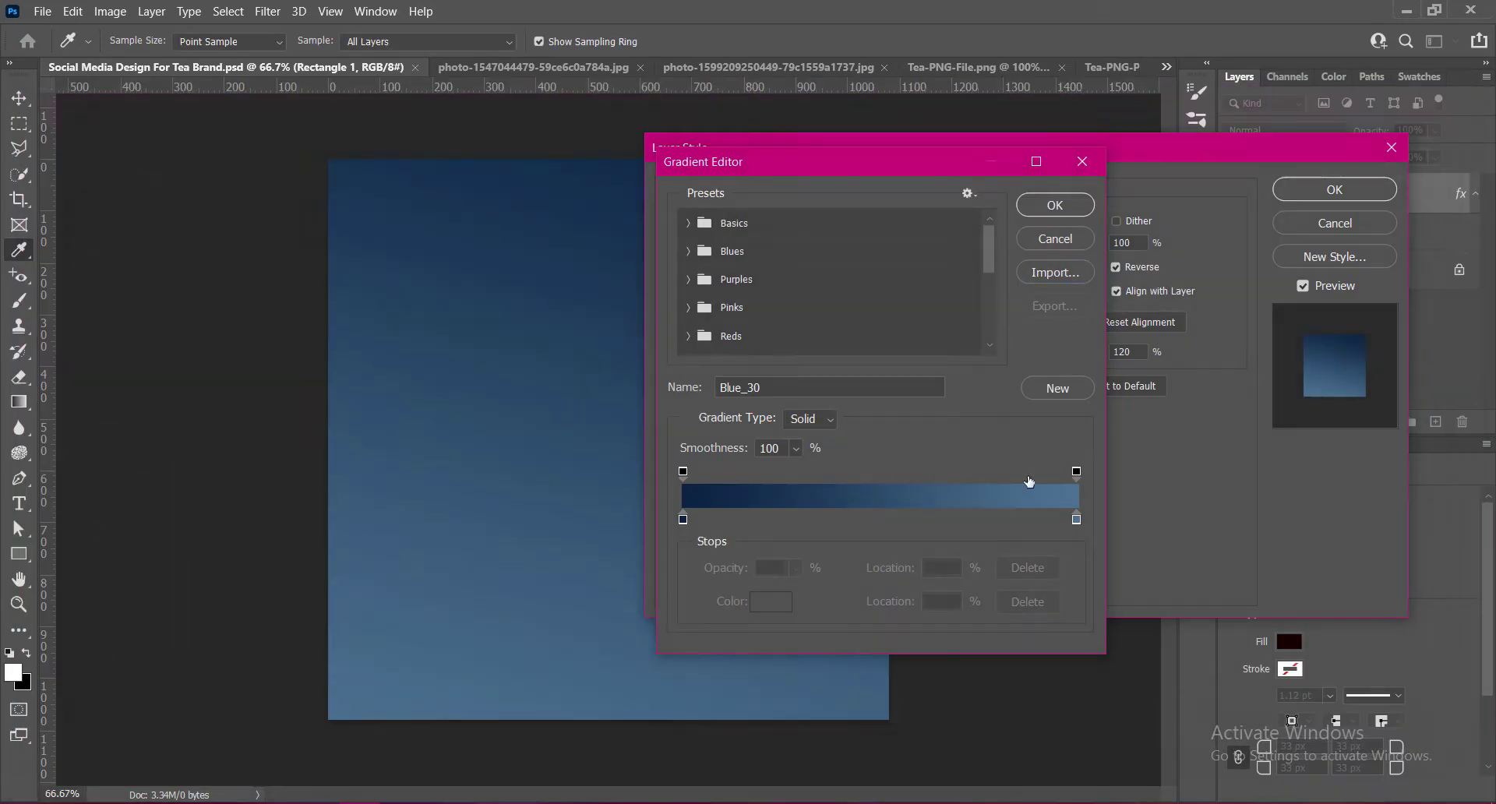
Set the gradient's left colour stop to dark brown #311200
left_click(683, 519)
left_click(771, 601)
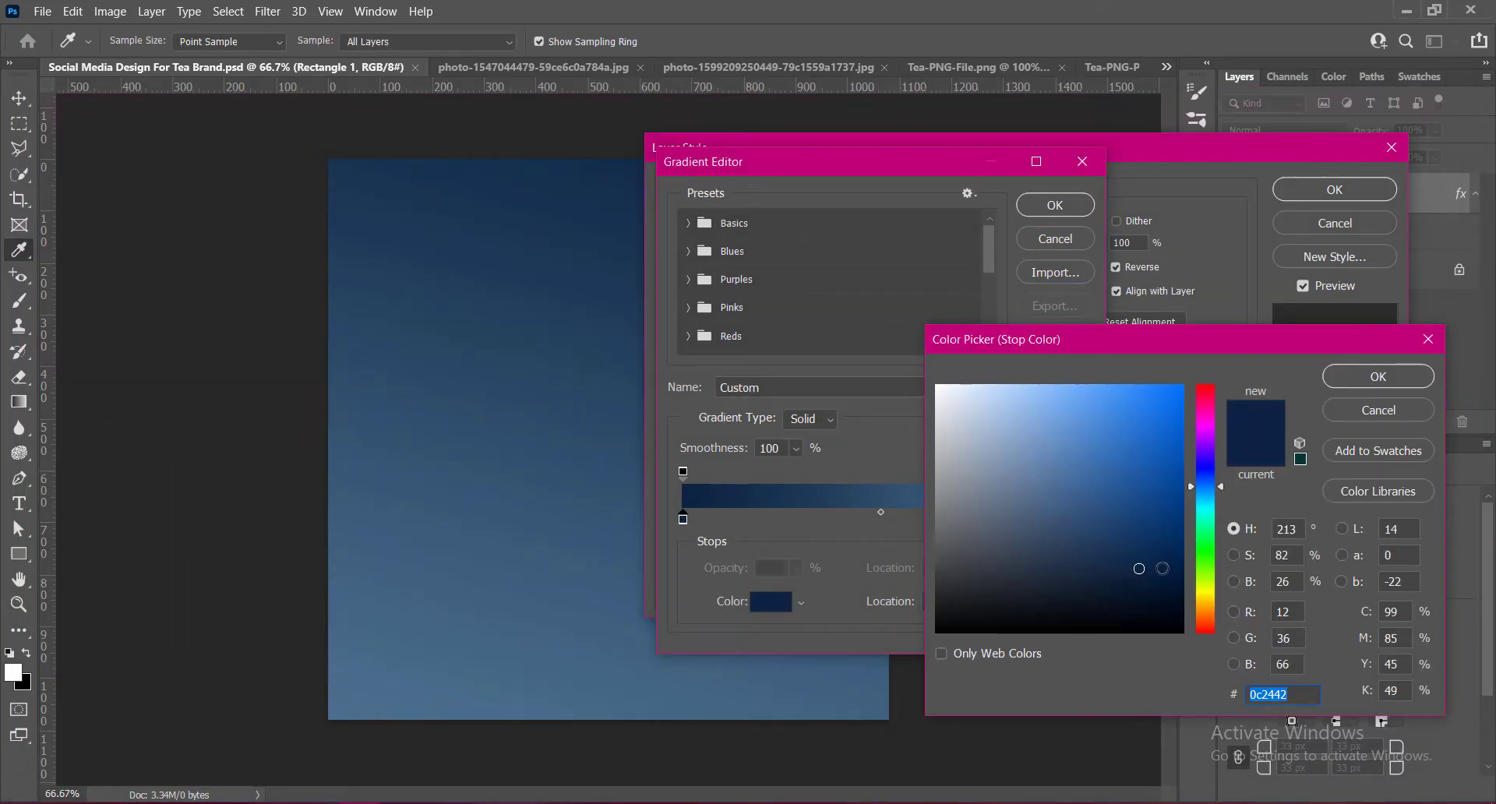
left_click(1206, 610)
left_click(1182, 583)
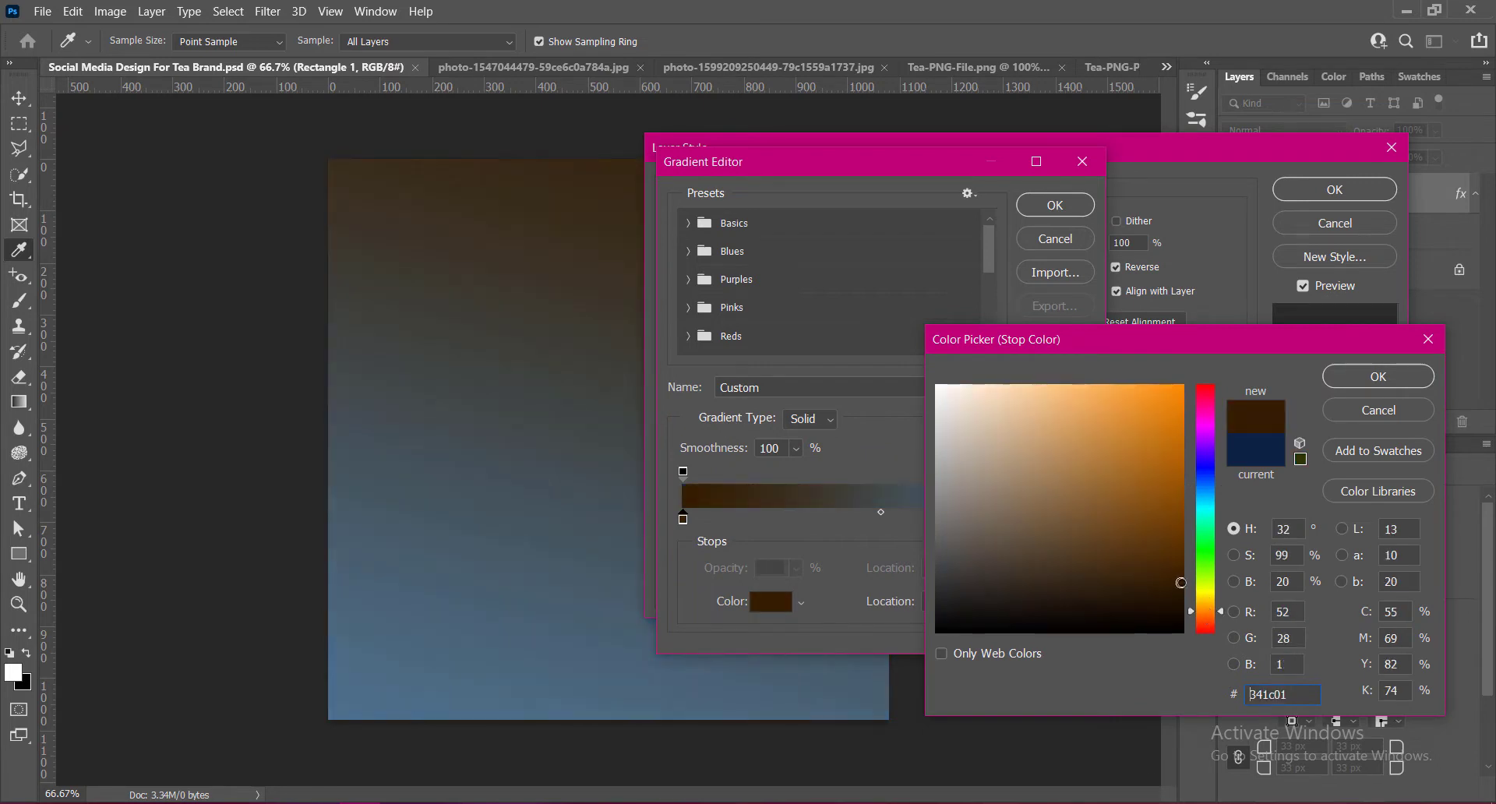
mouse_move(1182, 583)
left_mouse_down()
mouse_move(1183, 567)
mouse_move(1184, 584)
left_mouse_up()
left_click(1208, 616)
left_click(1206, 616)
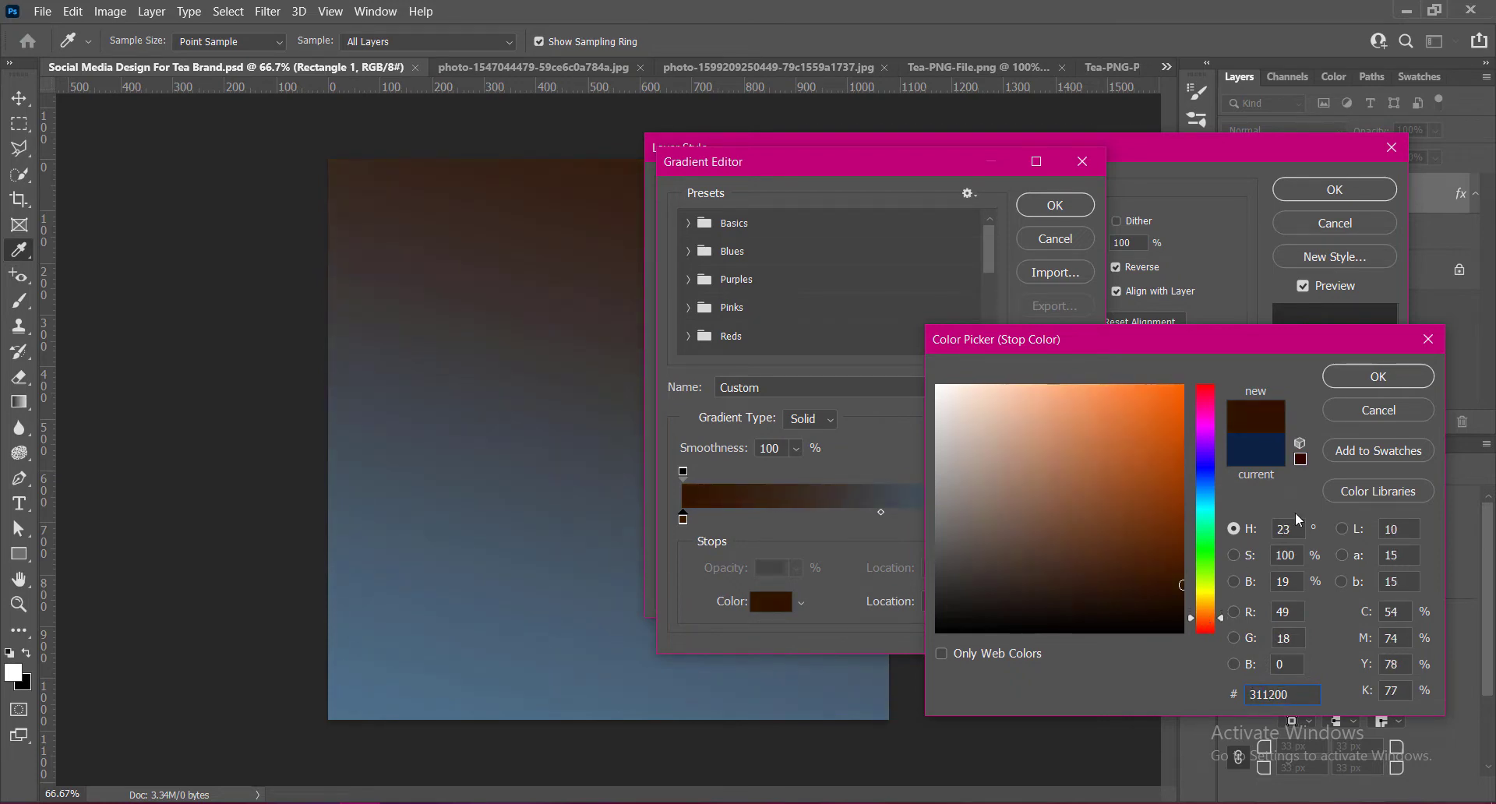
left_click(1356, 381)
Set the gradient's right colour stop to a light grey
double_click(1076, 518)
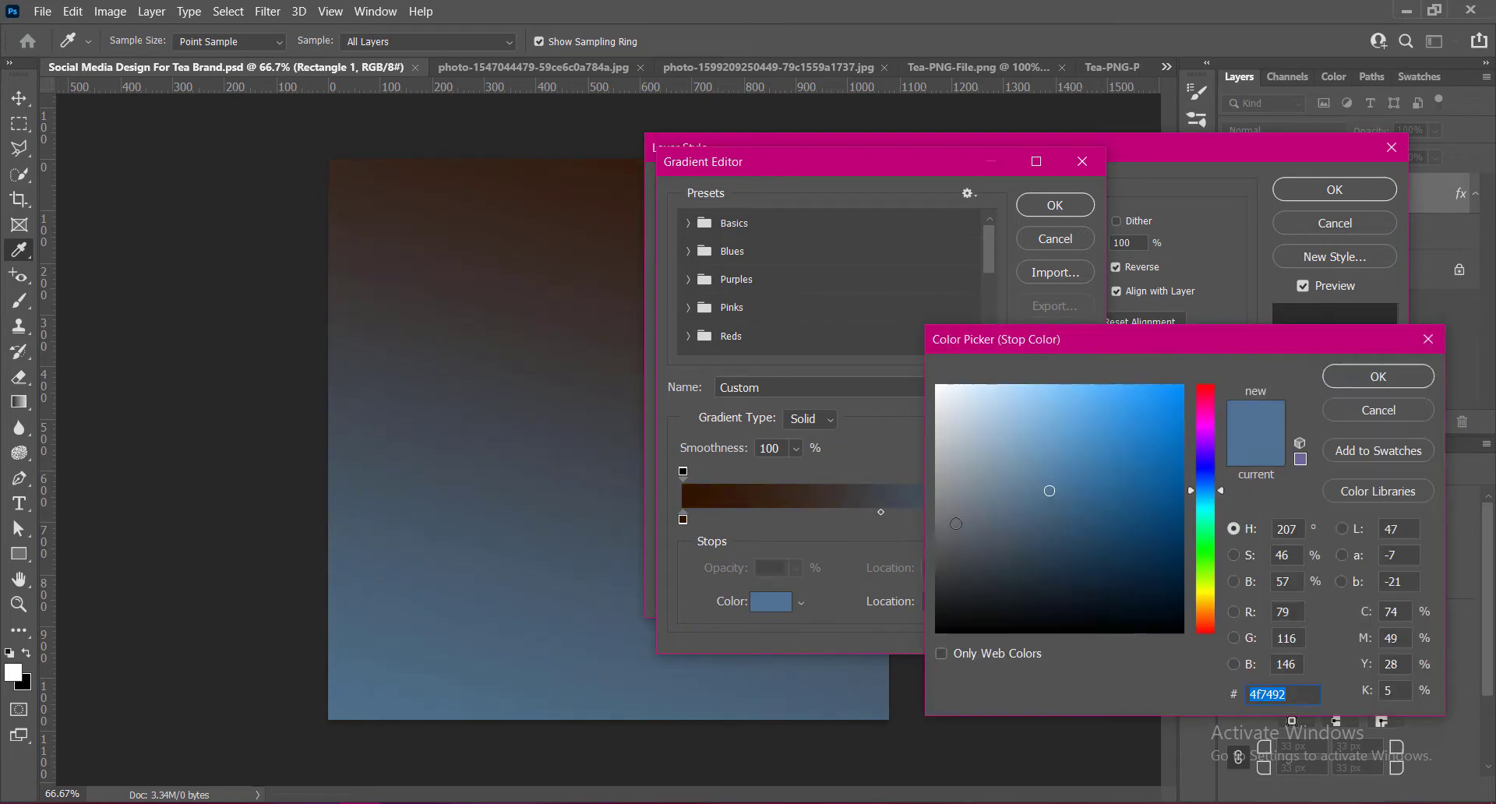
left_click(941, 525)
left_click_drag(939, 526, 934, 495)
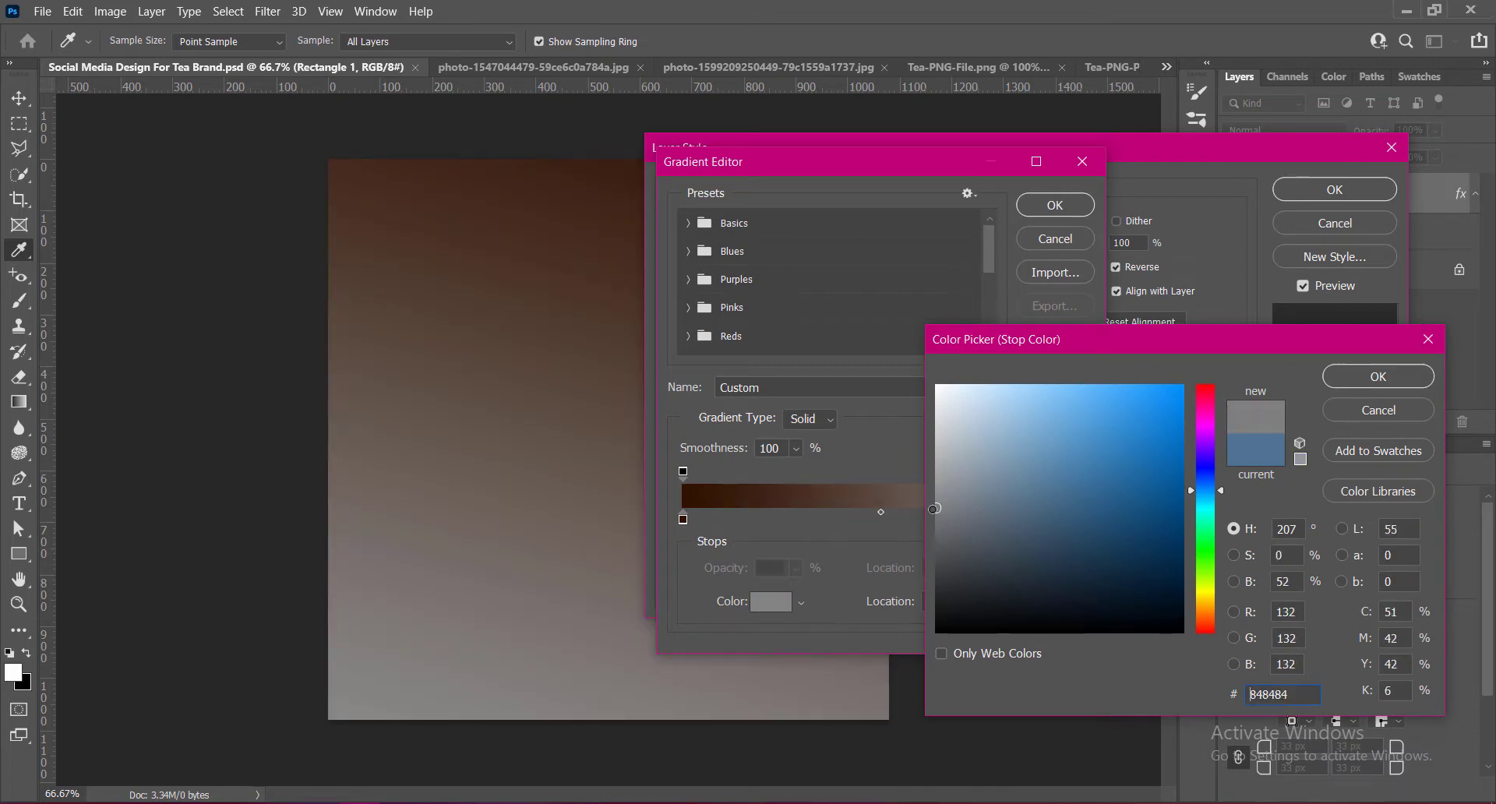
left_click(1380, 373)
left_click(1063, 207)
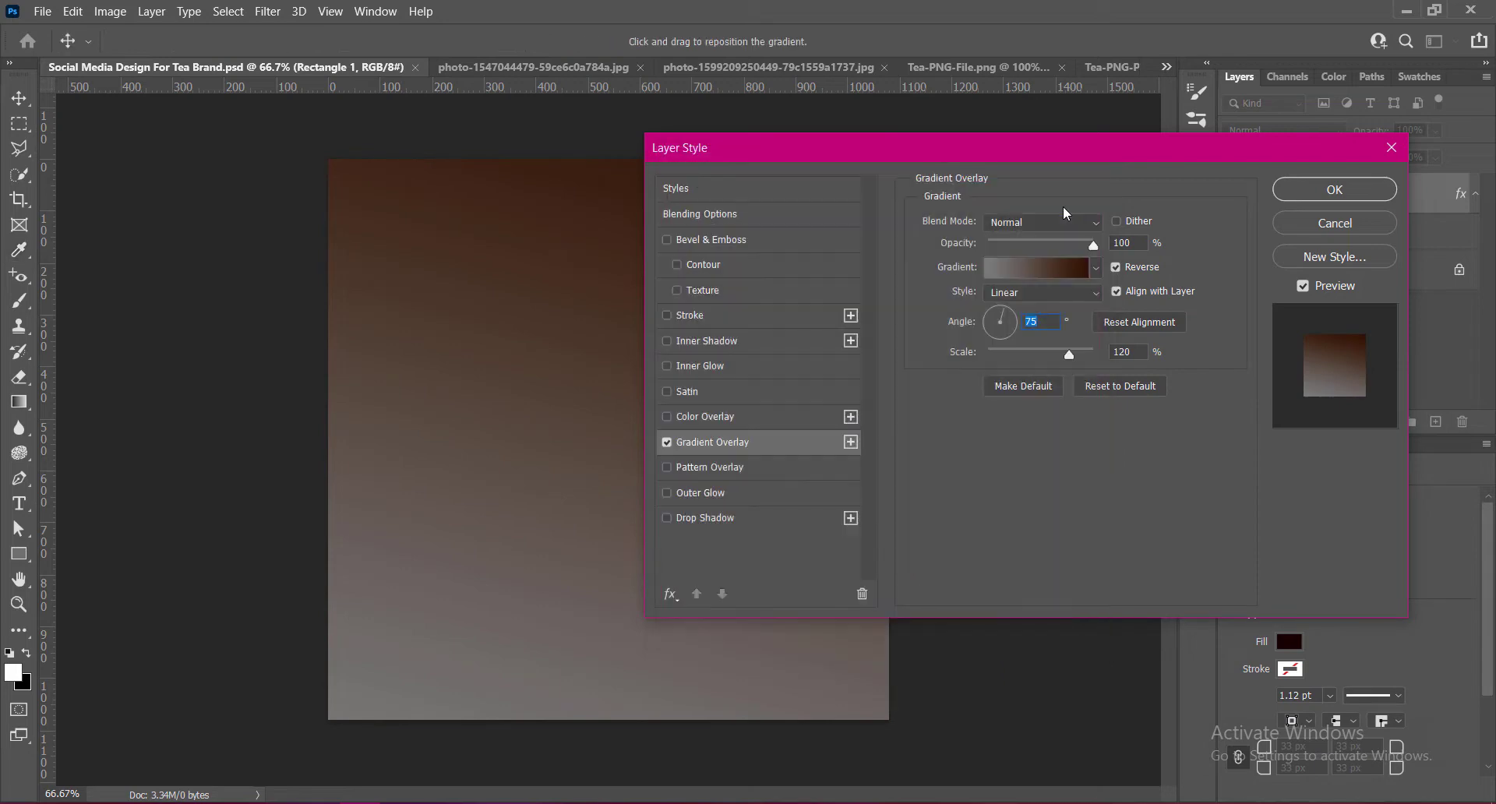
Set gradient scale to 120 and midpoint to 46%, then apply the overlay
left_click_drag(1068, 354, 1054, 356)
left_click_drag(1076, 355, 1070, 355)
left_click(1046, 268)
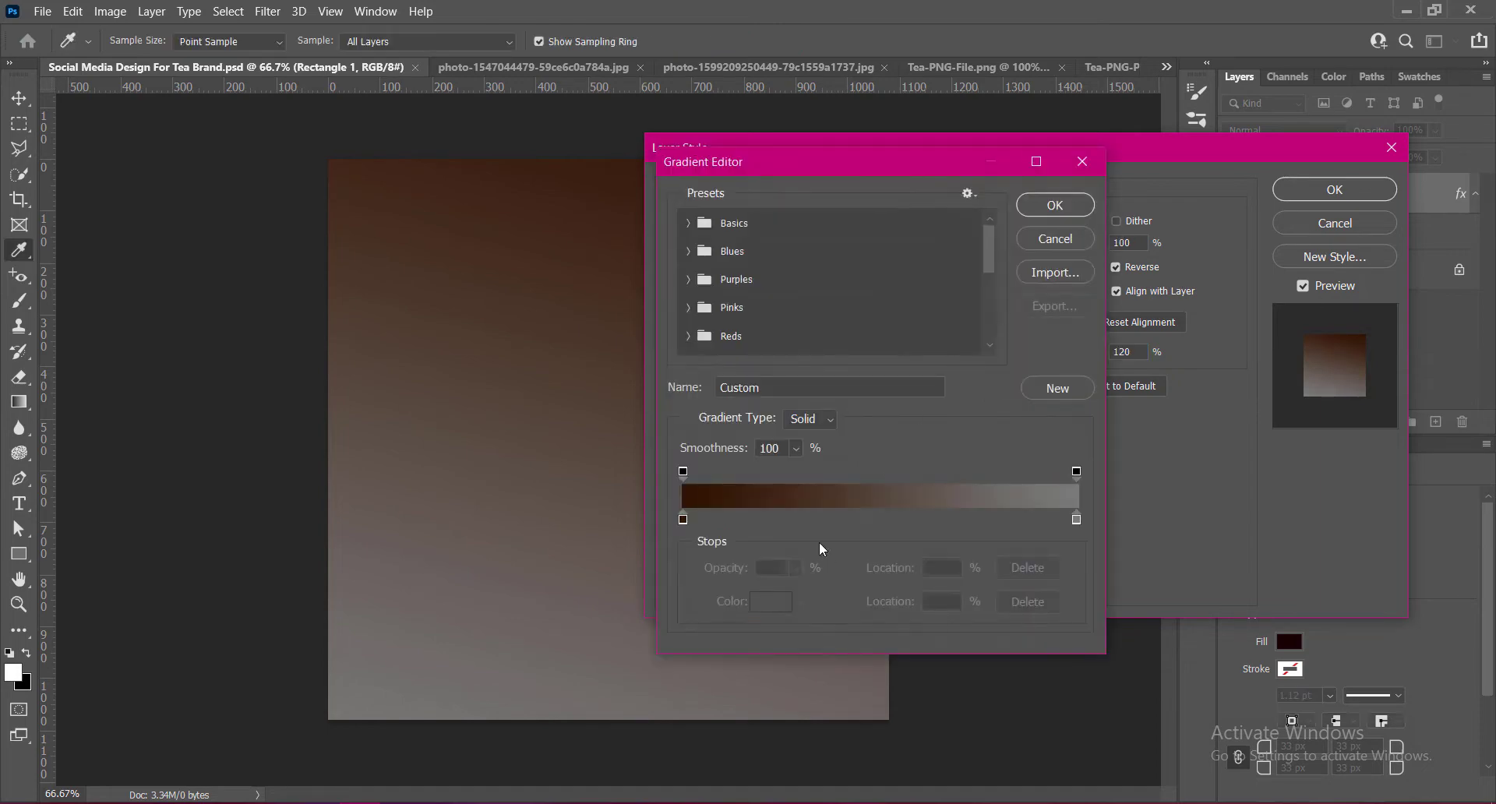
left_click_drag(882, 514, 862, 514)
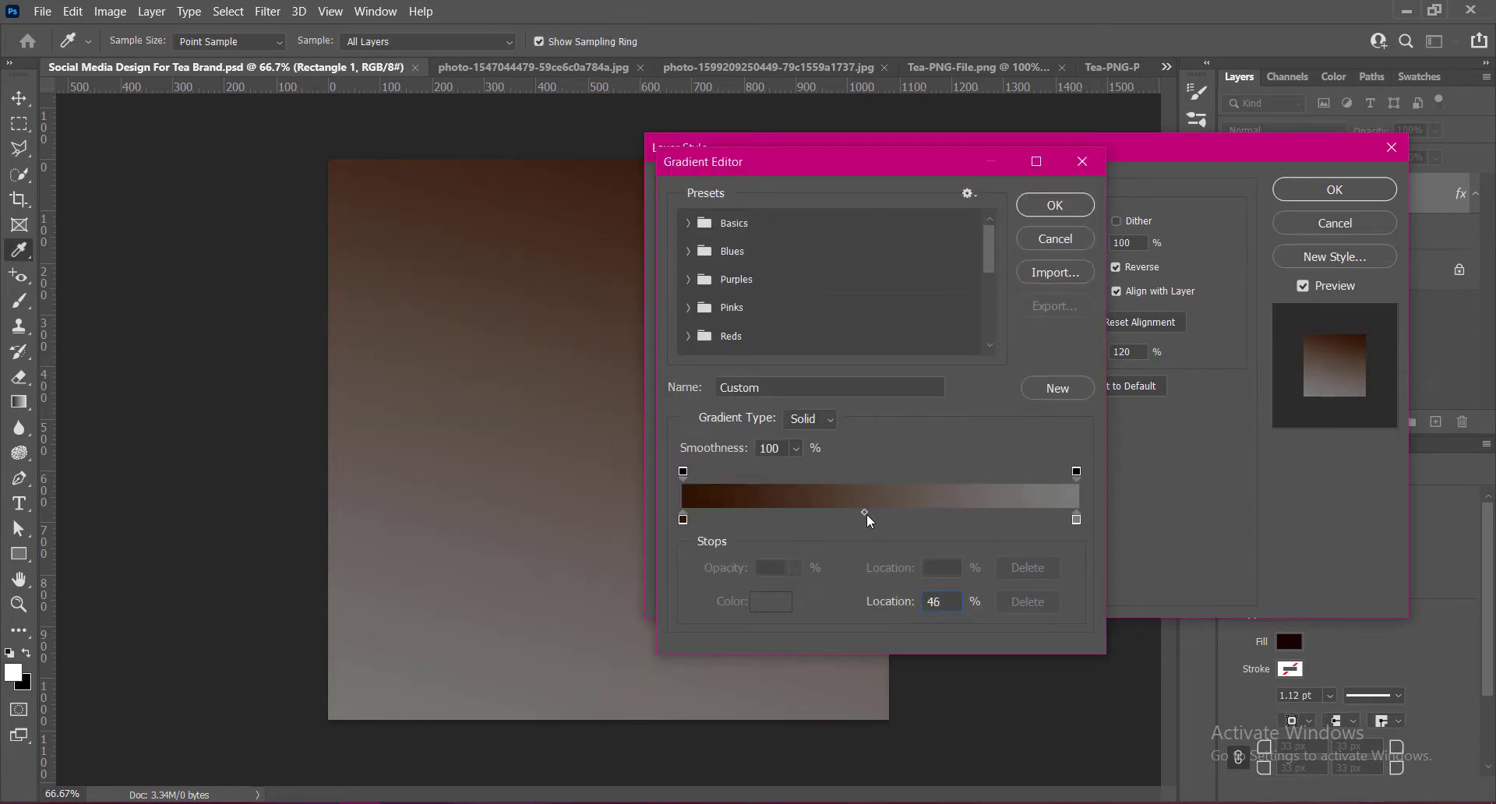
left_click(1053, 208)
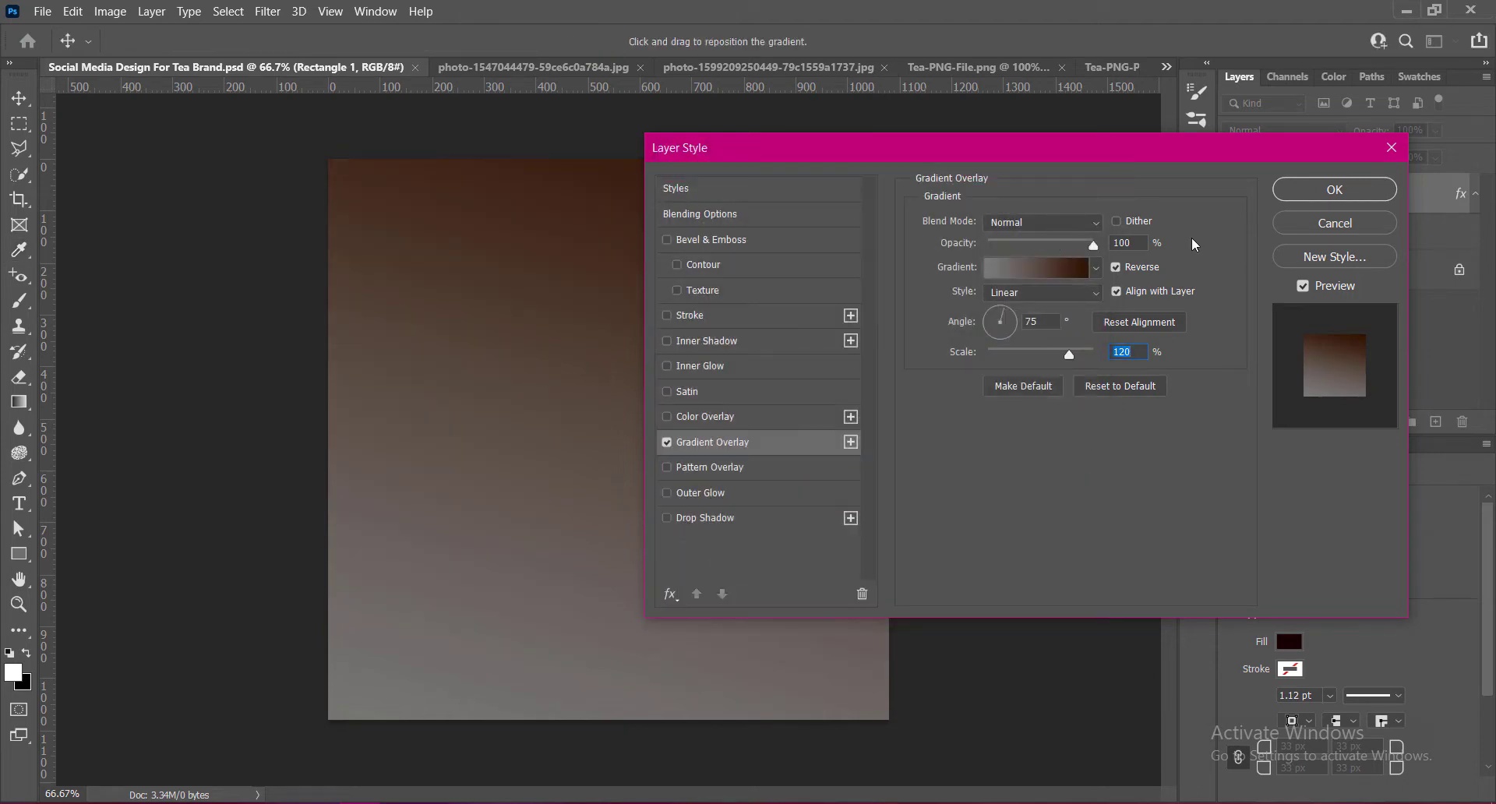
left_click(1332, 187)
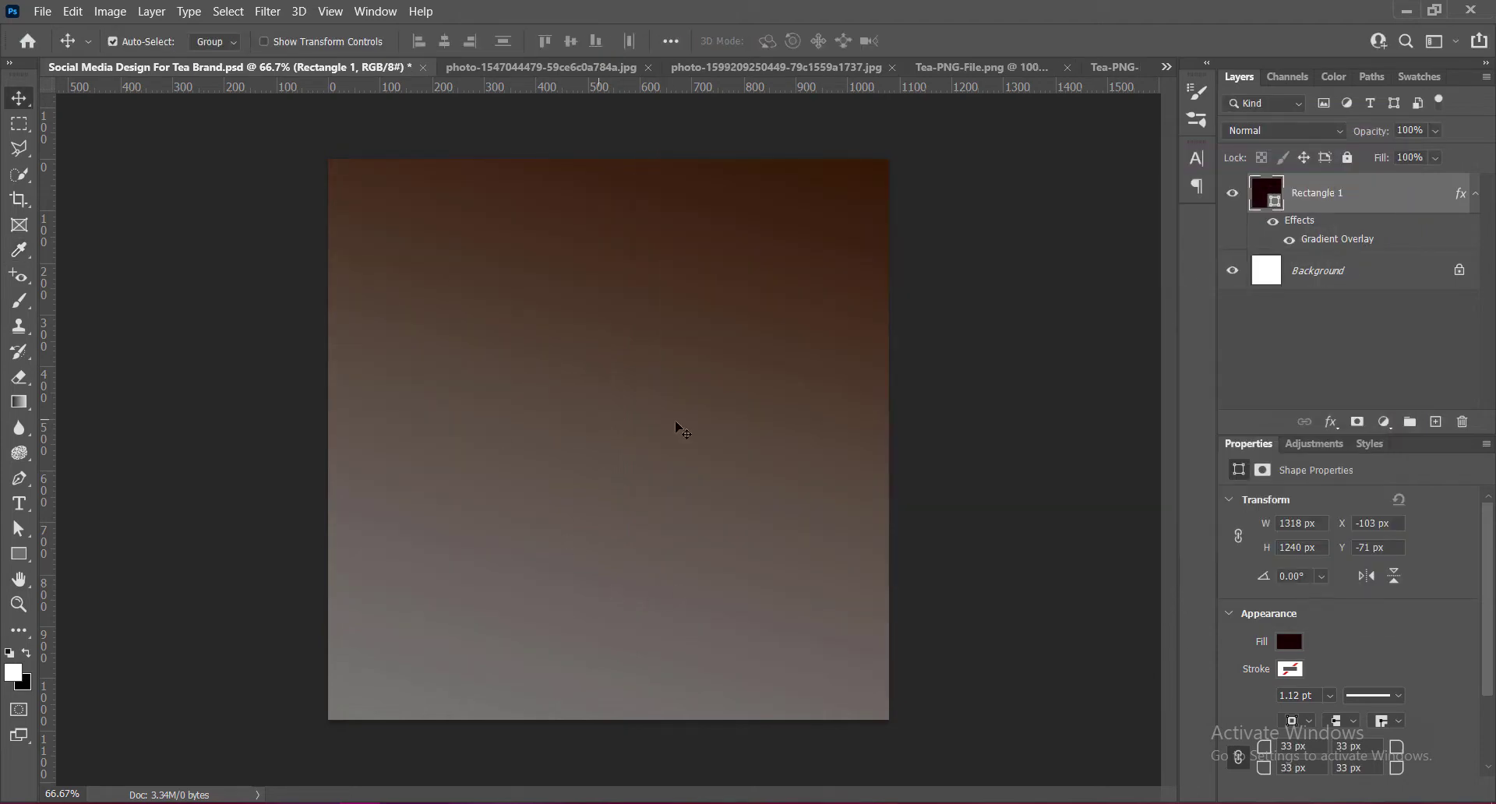
Add an empty Layer 1 and select the Round Blunt Streaks brush
key("ctrl+shift+alt+n")
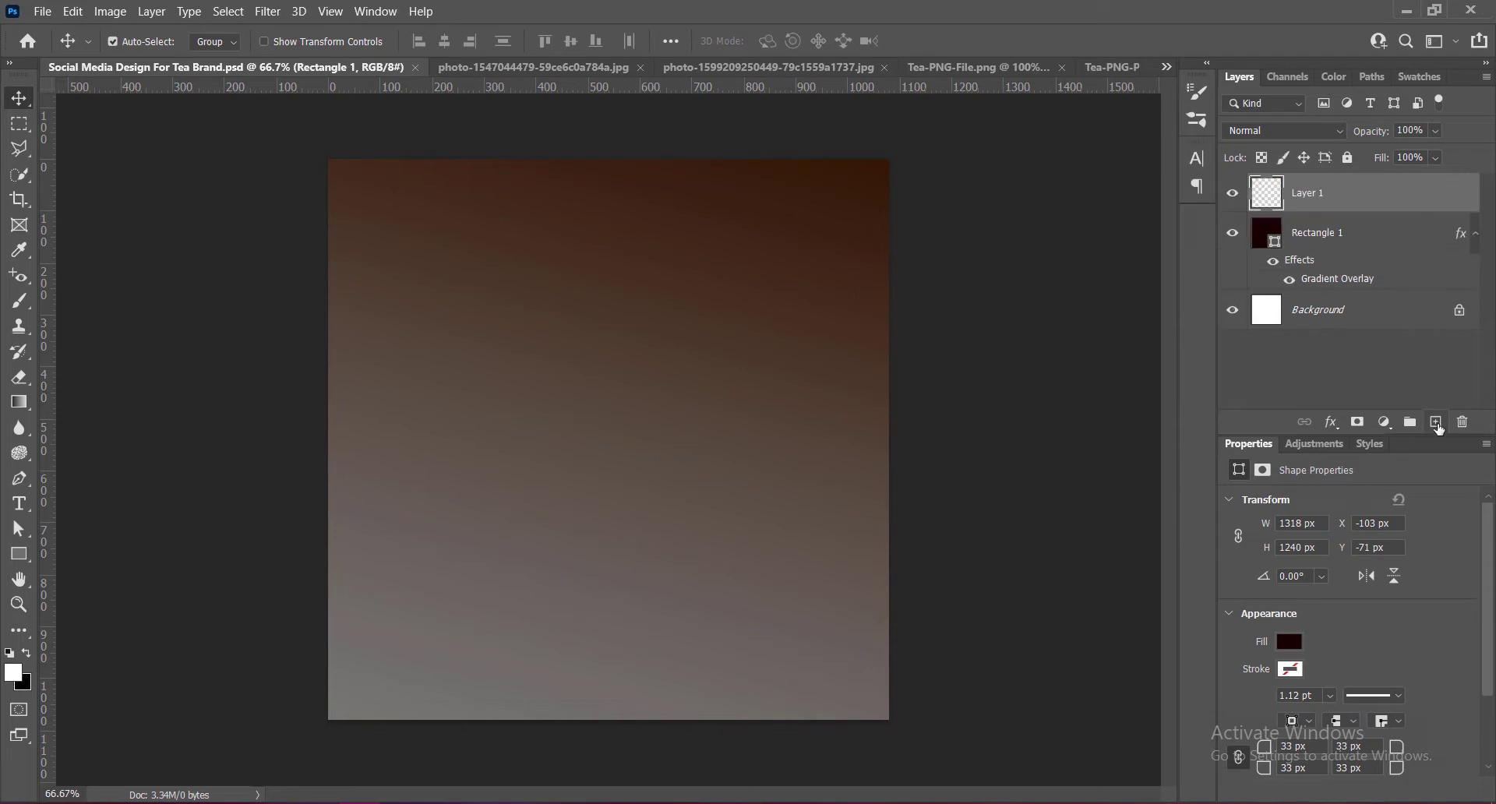
left_click(19, 301)
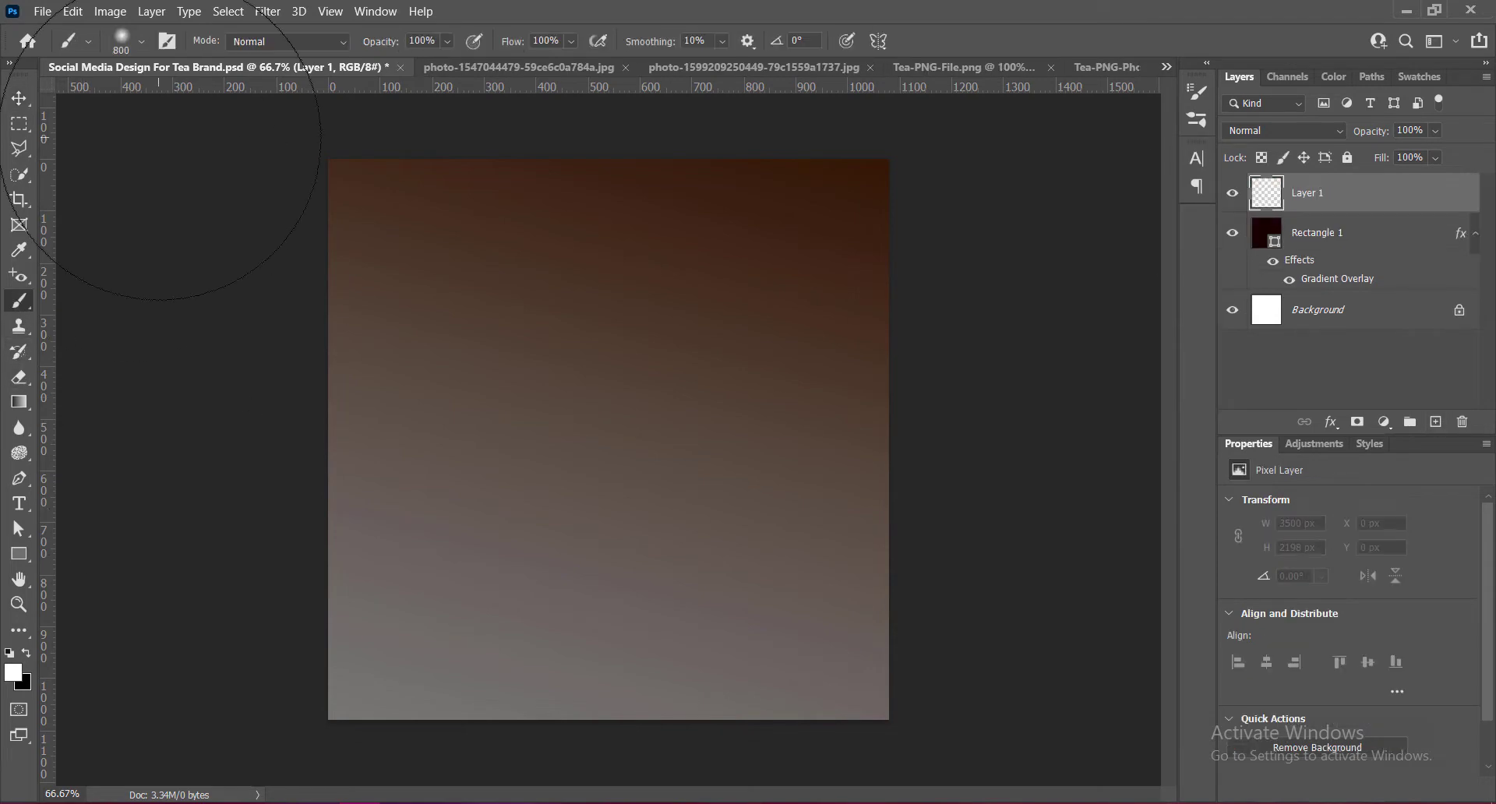
left_click(144, 45)
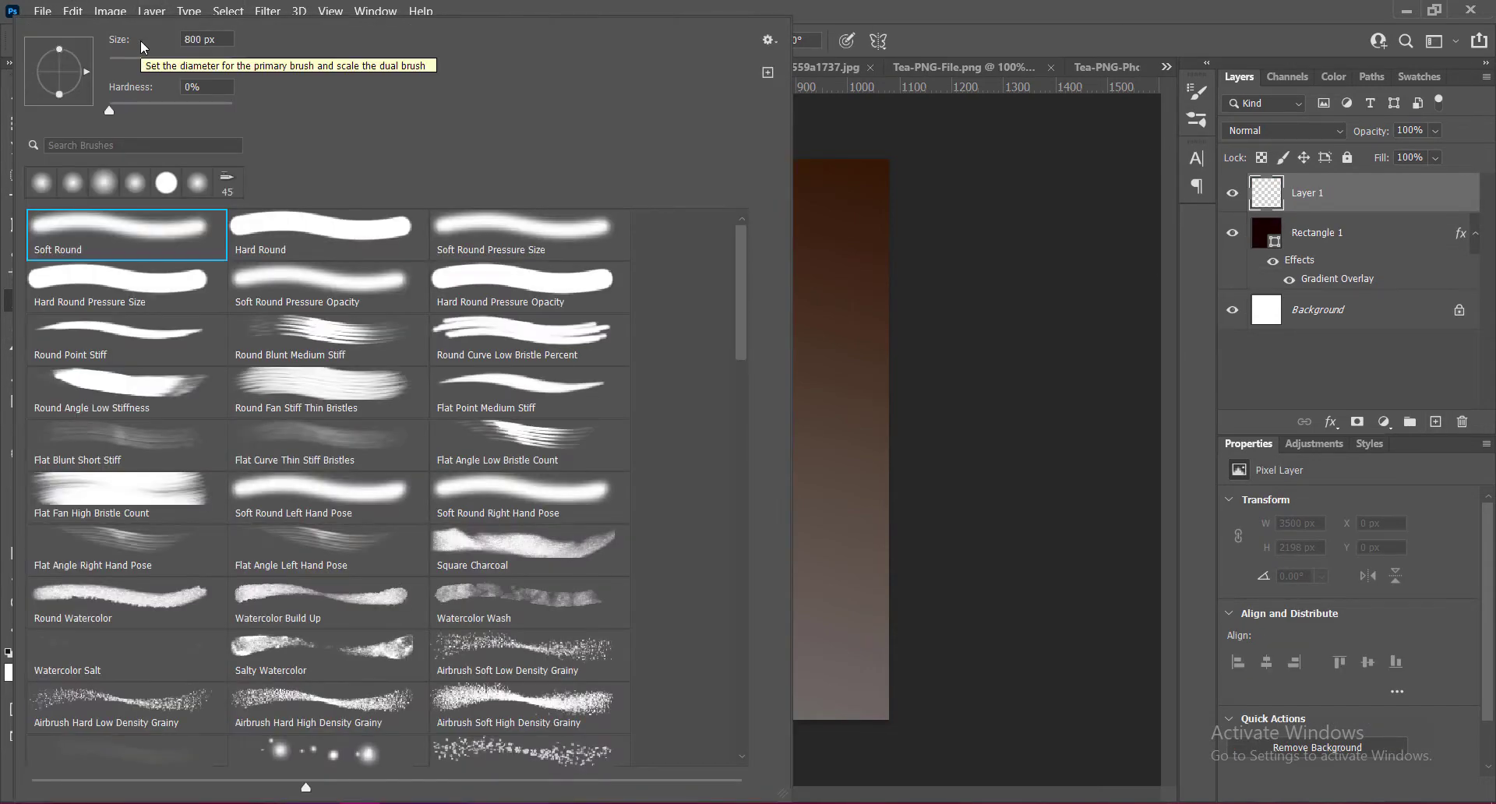
scroll(456, 385, "down", 2)
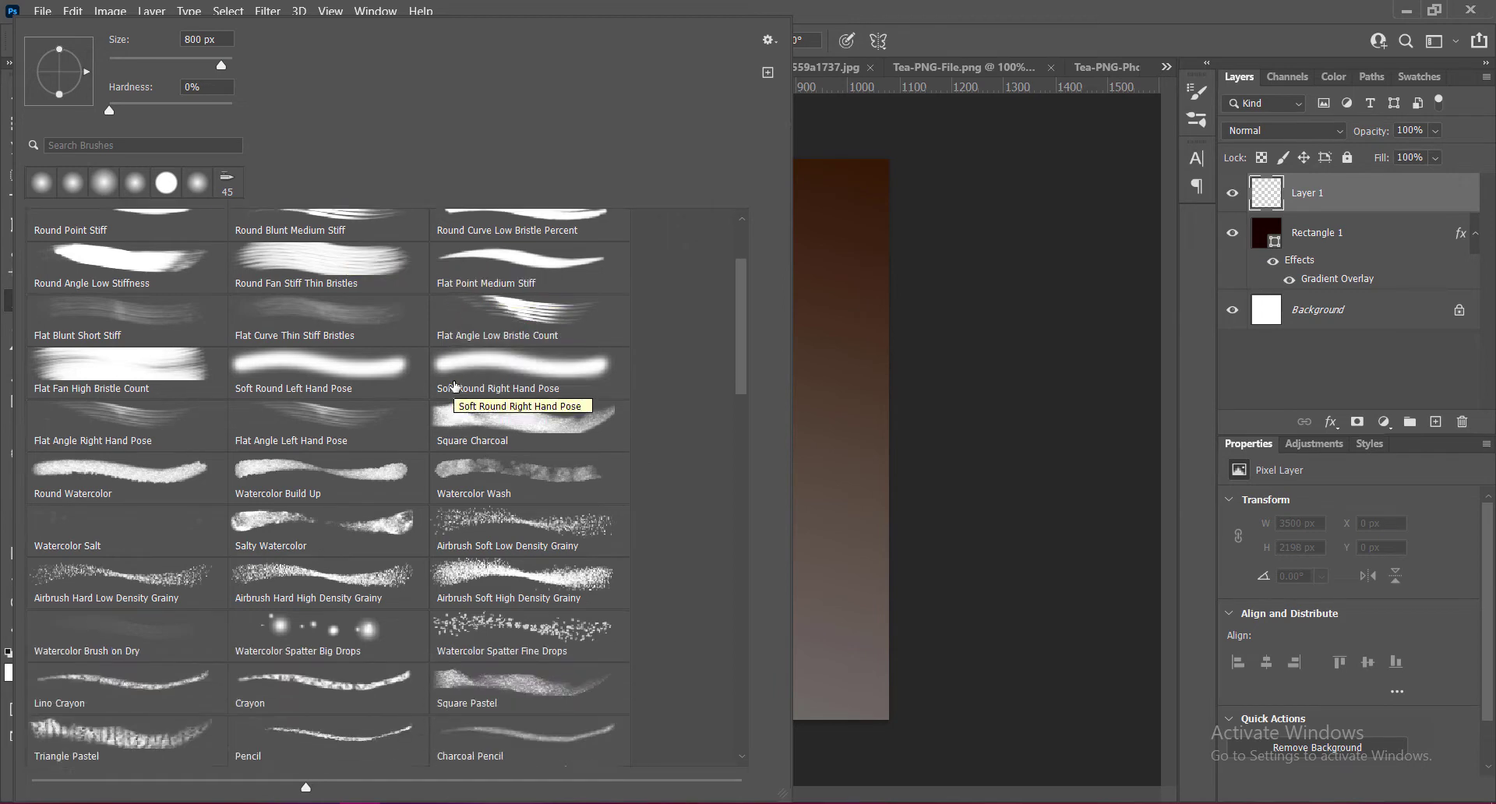
scroll(456, 386, "down", 3)
scroll(456, 386, "down", 4)
scroll(456, 386, "down", 1)
scroll(456, 386, "down", 3)
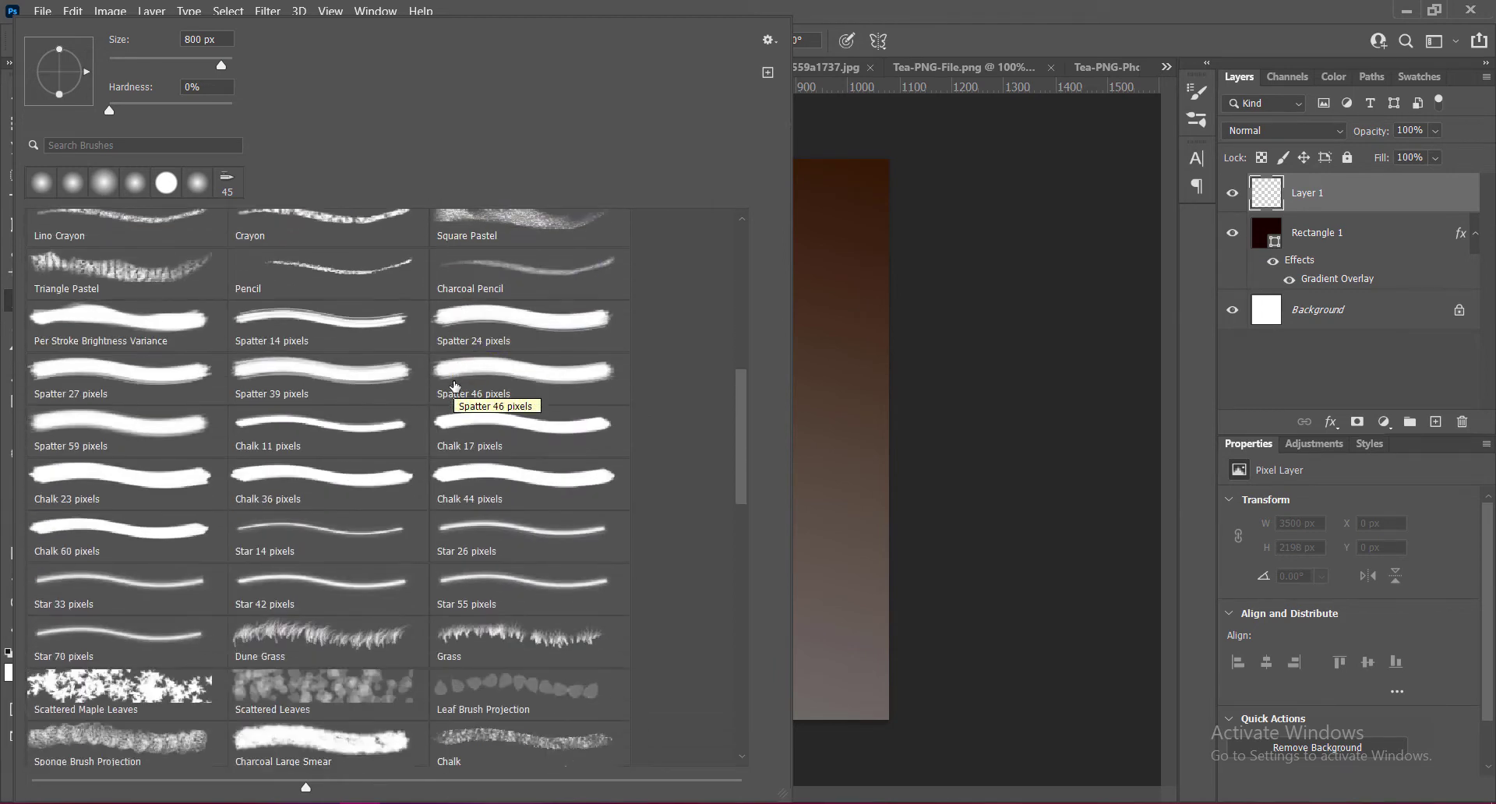
scroll(456, 386, "down", 1)
scroll(456, 386, "down", 1)
scroll(456, 385, "down", 1)
scroll(456, 386, "down", 1)
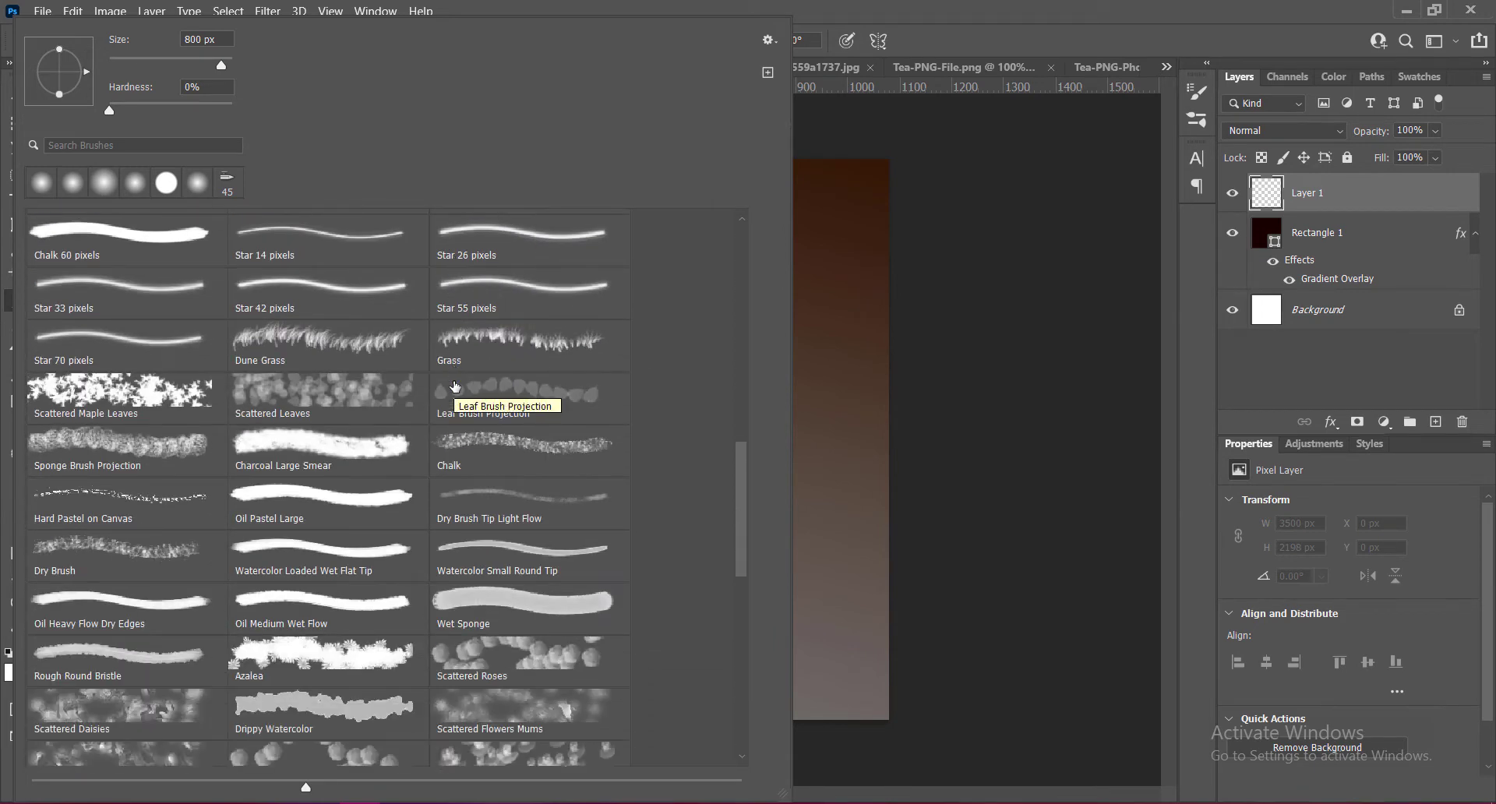
scroll(456, 385, "down", 1)
scroll(456, 386, "down", 1)
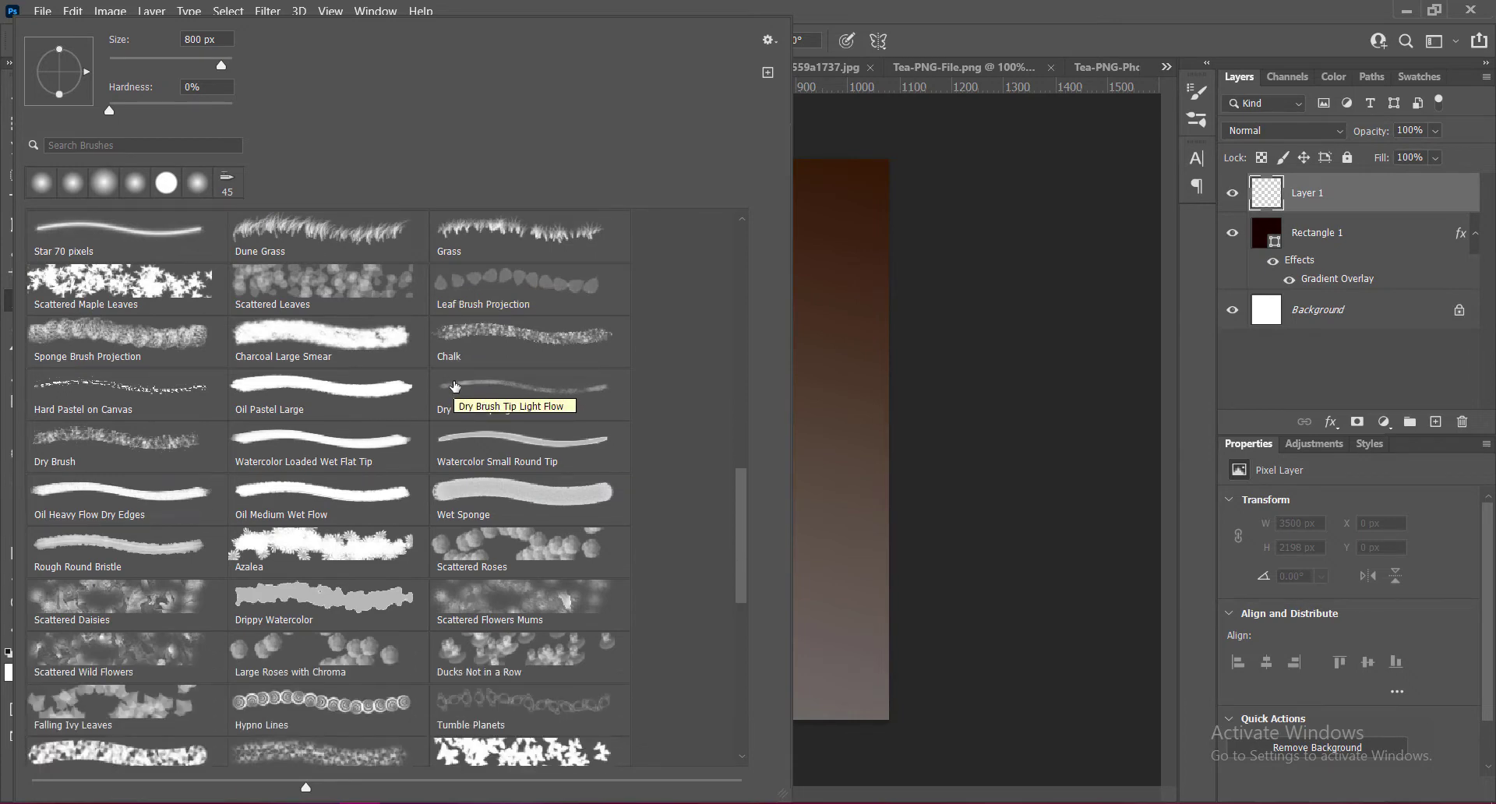
scroll(456, 386, "down", 2)
scroll(456, 386, "down", 1)
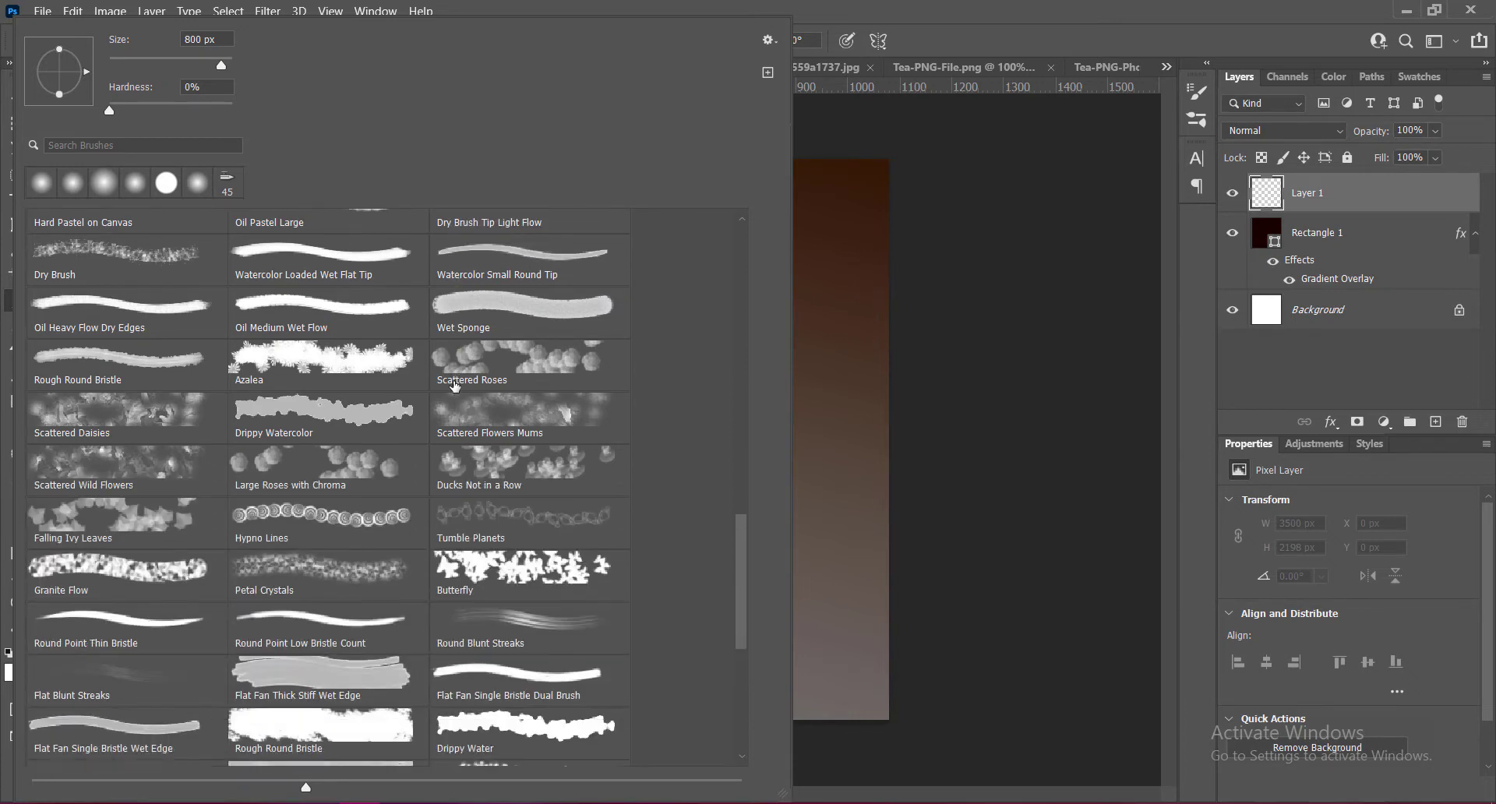
scroll(456, 386, "down", 1)
scroll(456, 386, "down", 1)
scroll(456, 386, "down", 1)
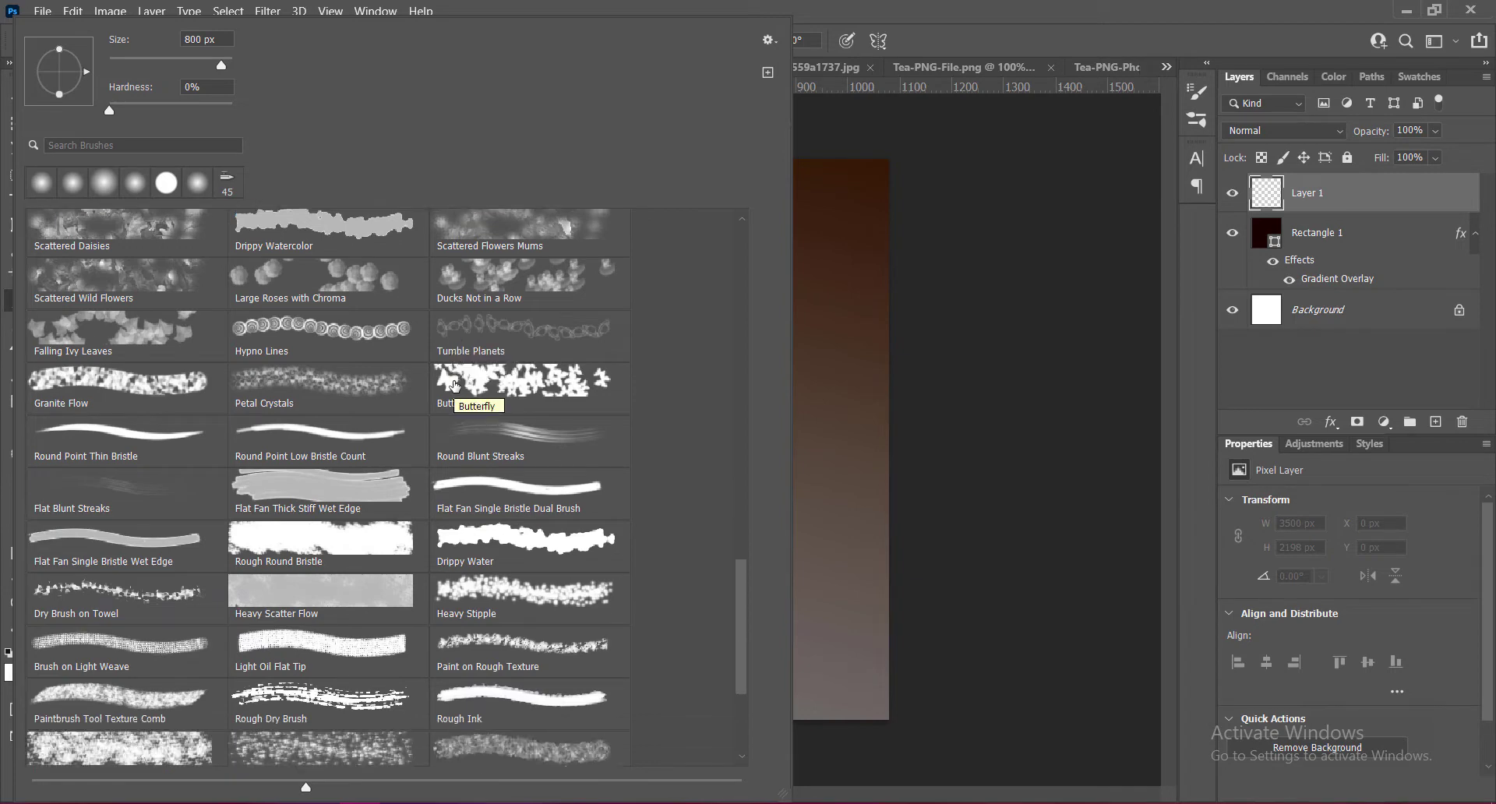
scroll(455, 386, "down", 1)
double_click(457, 384)
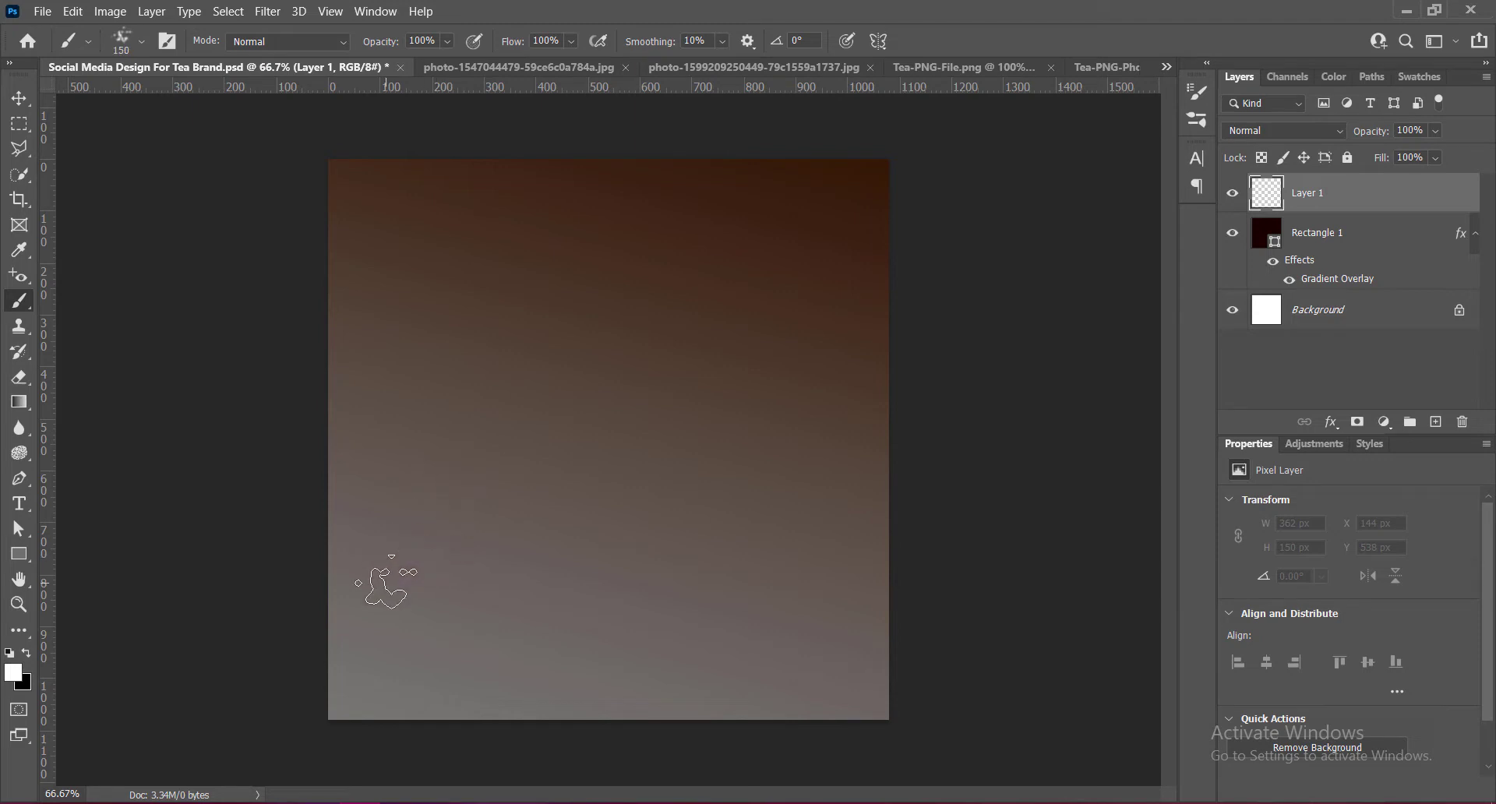
Sample a light grey from the canvas and paint cloud dabs across the lower canvas
left_click(13, 672)
left_click(361, 687)
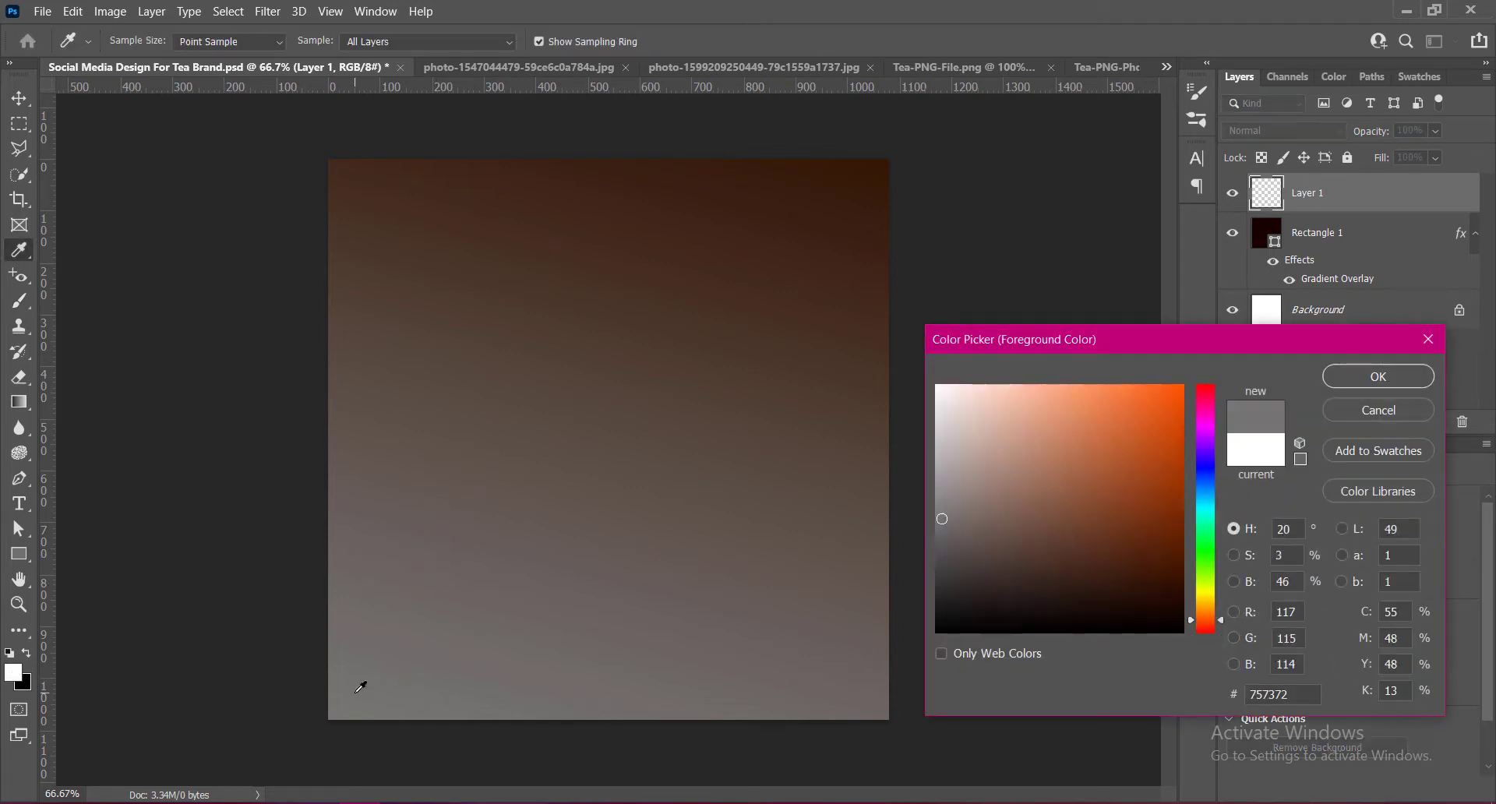
left_click(387, 636)
left_click(1378, 376)
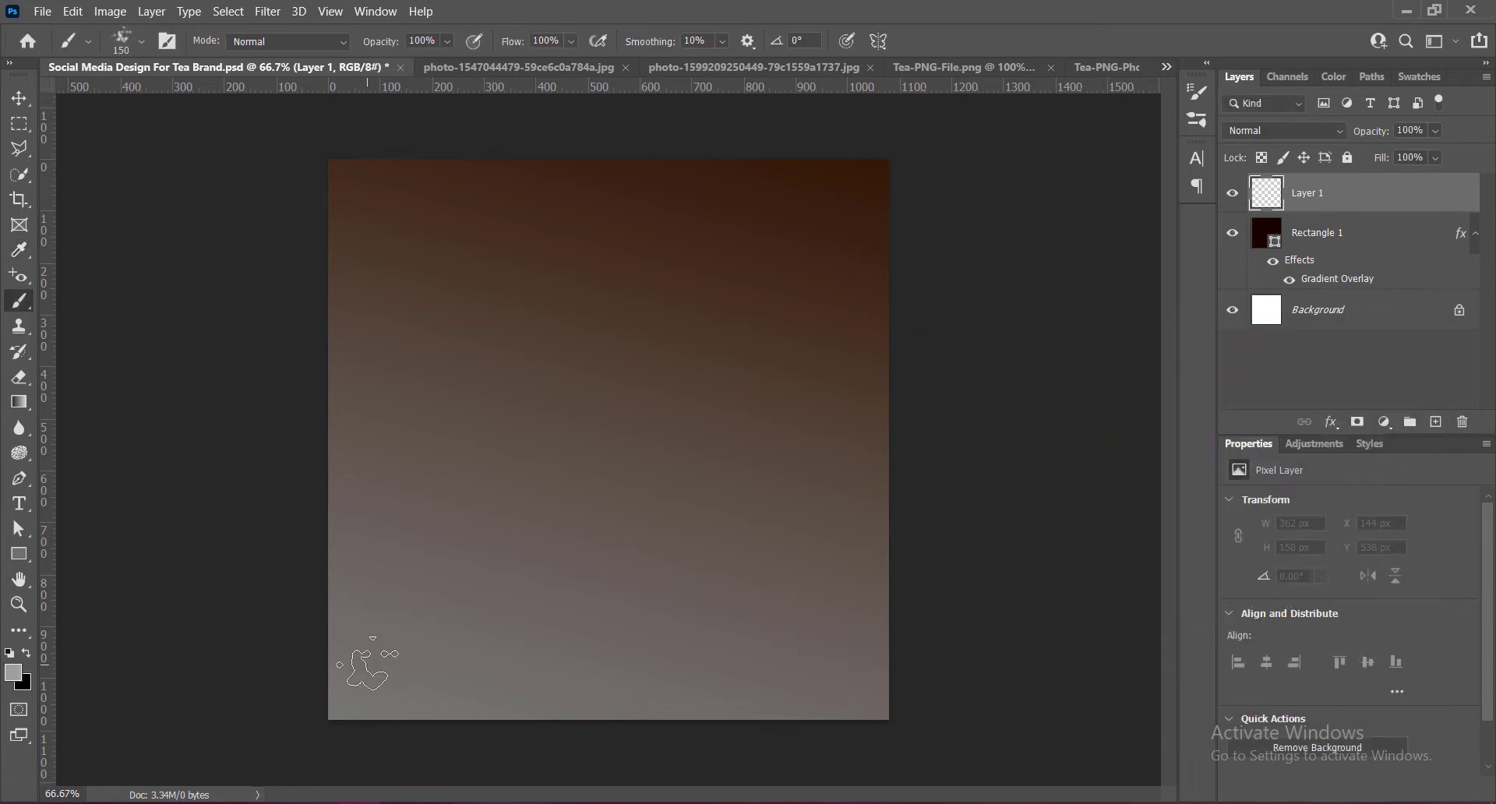
mouse_move(366, 667)
left_mouse_down()
mouse_move(592, 608)
mouse_move(834, 501)
left_mouse_up()
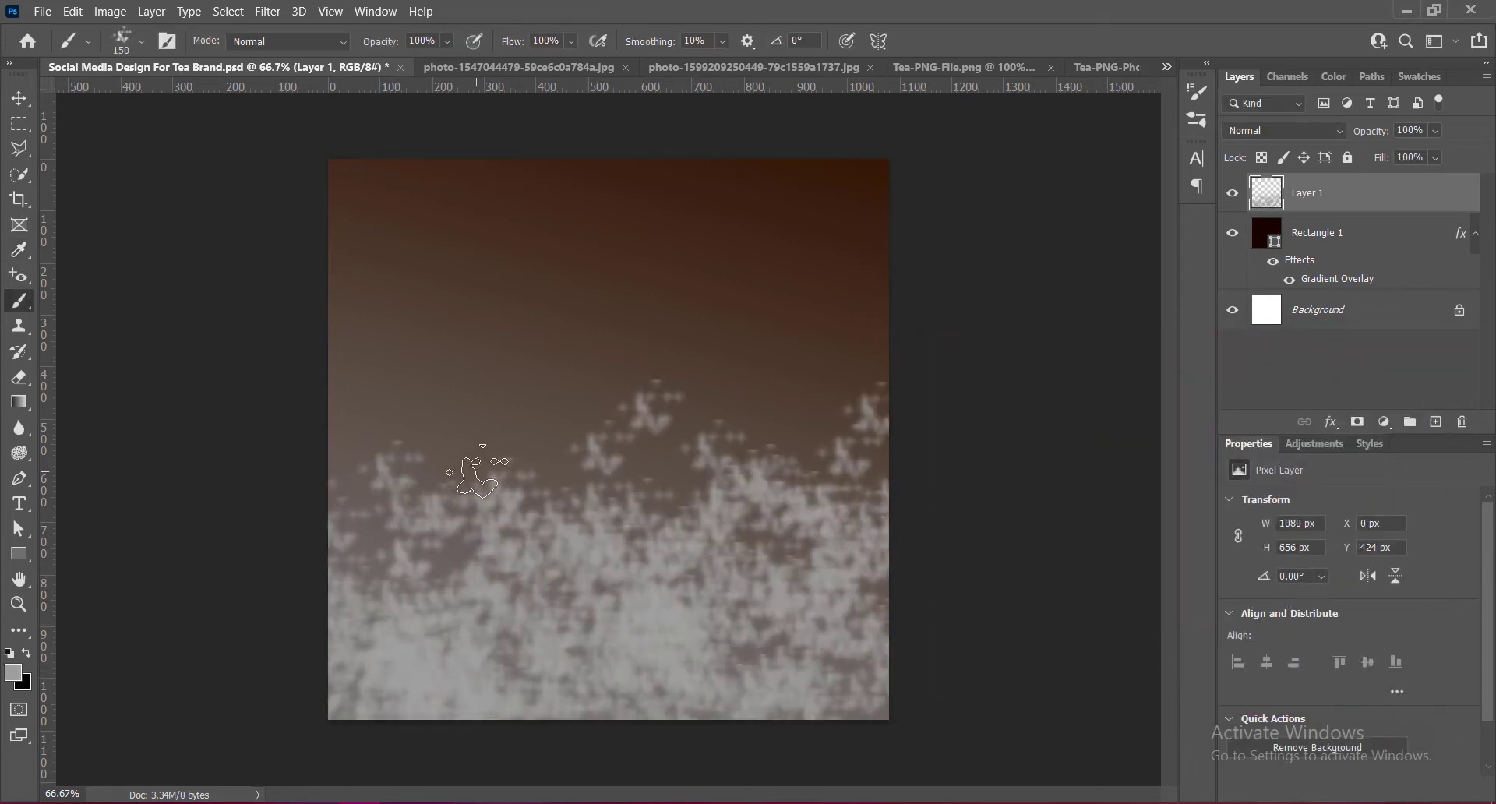
mouse_move(476, 472)
left_mouse_down()
mouse_move(873, 475)
mouse_move(740, 436)
mouse_move(869, 466)
left_mouse_up()
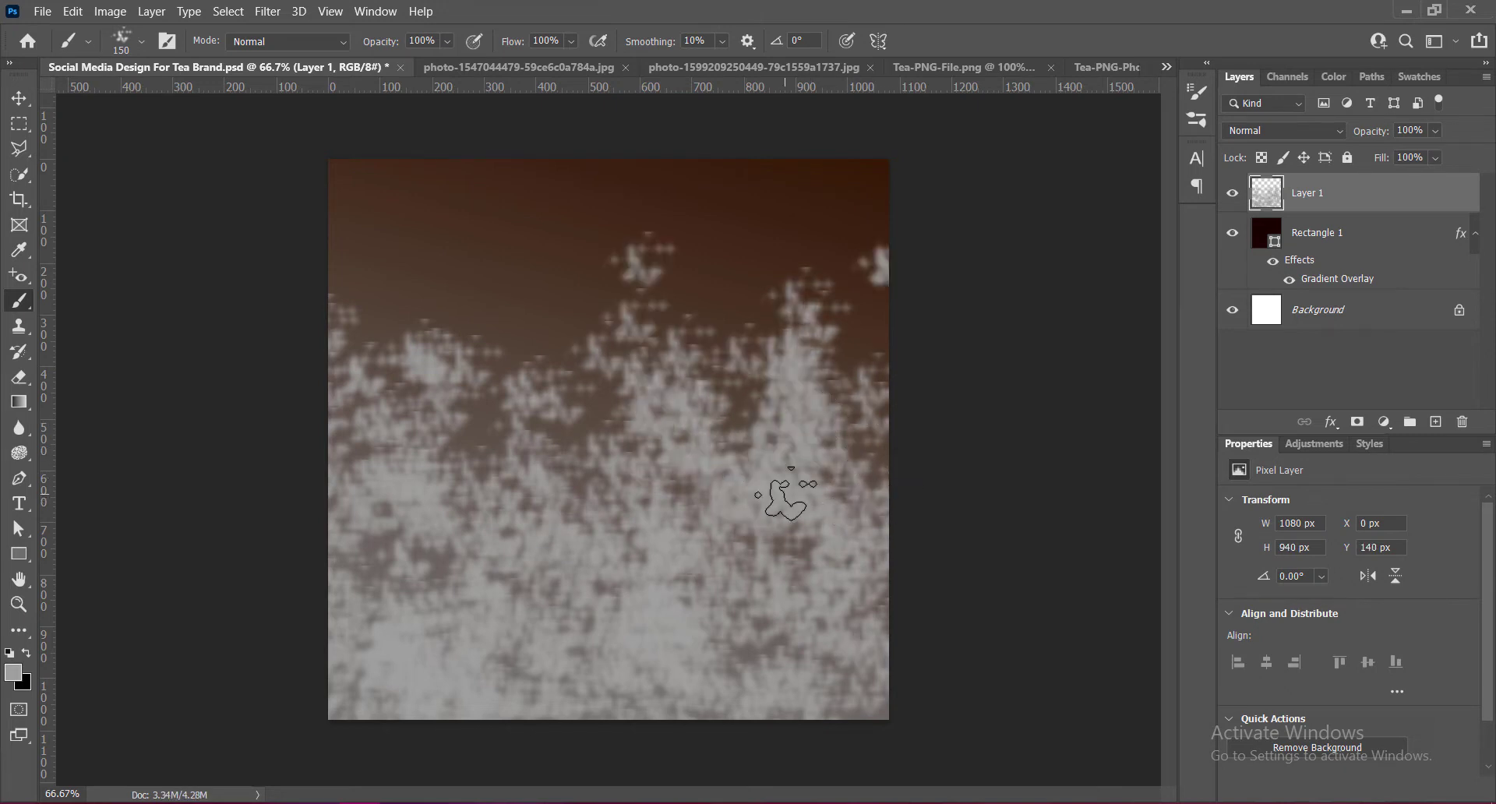
Erase stray dabs near the top and soften the upper edges of the clouds
key("e")
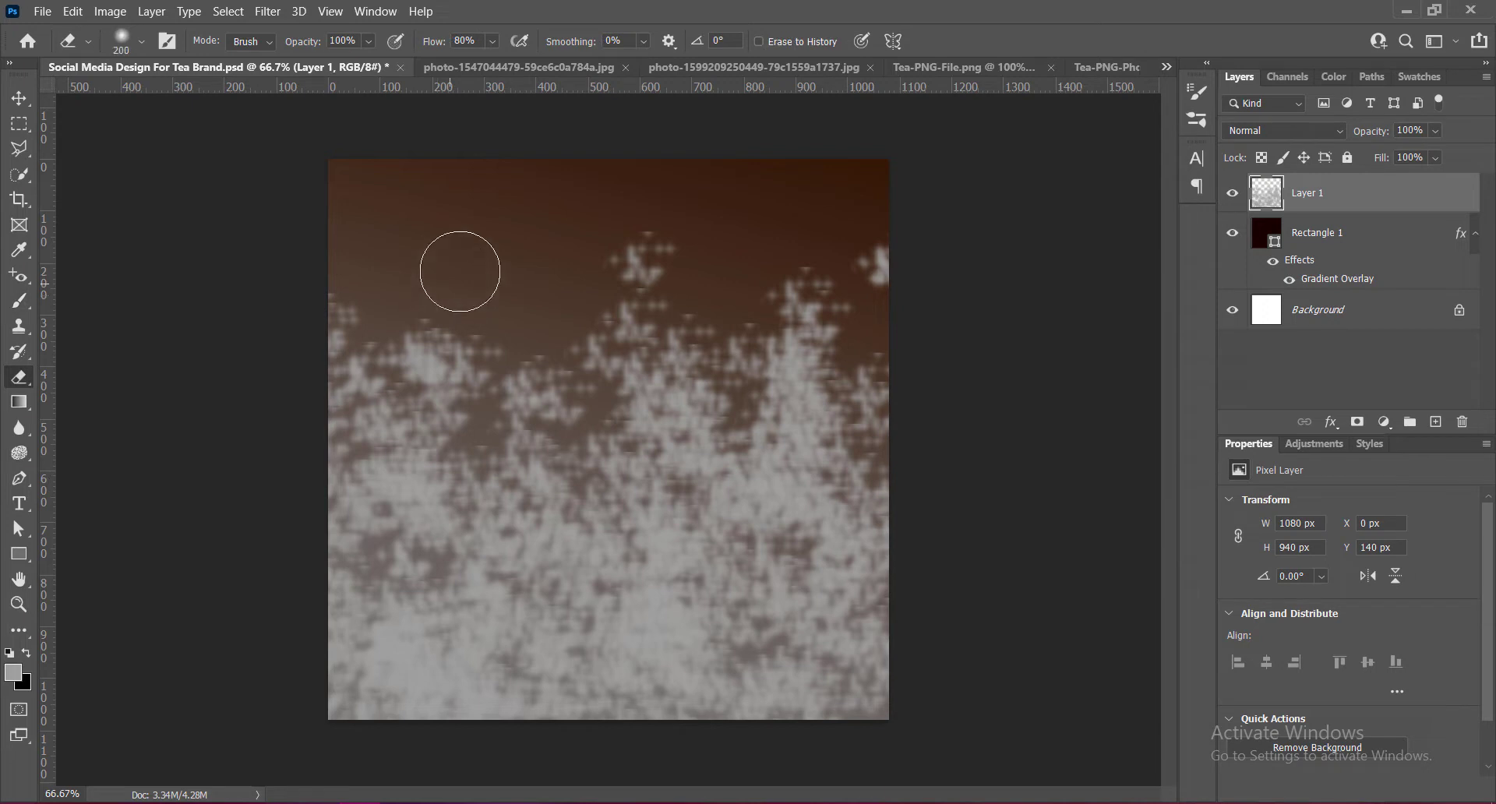
key("]")
left_click_drag(616, 250, 634, 217)
left_click_drag(875, 207, 873, 273)
left_click_drag(788, 293, 849, 343)
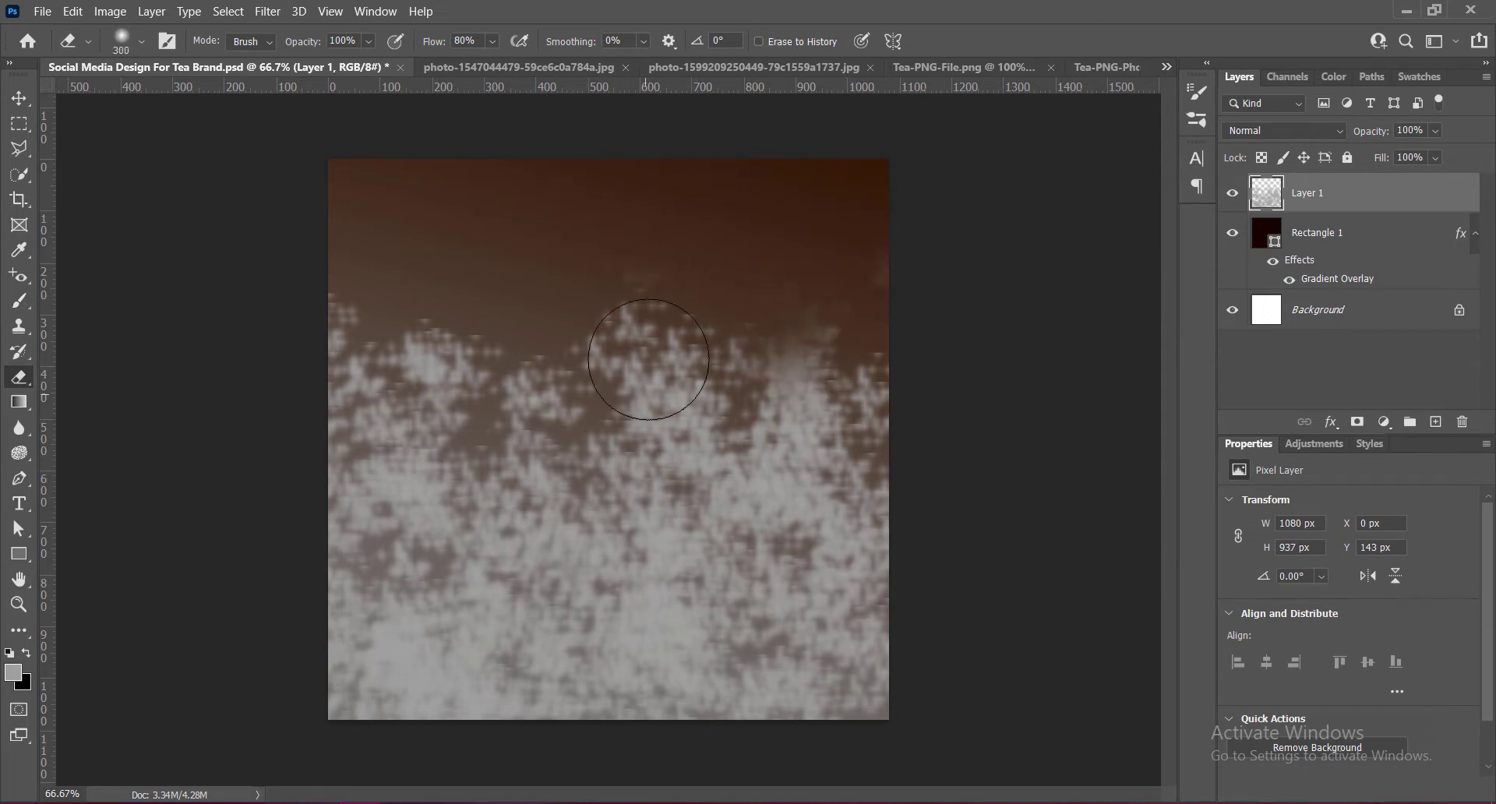
mouse_move(649, 360)
left_mouse_down()
mouse_move(407, 297)
mouse_move(361, 417)
mouse_move(834, 467)
mouse_move(725, 387)
left_mouse_up()
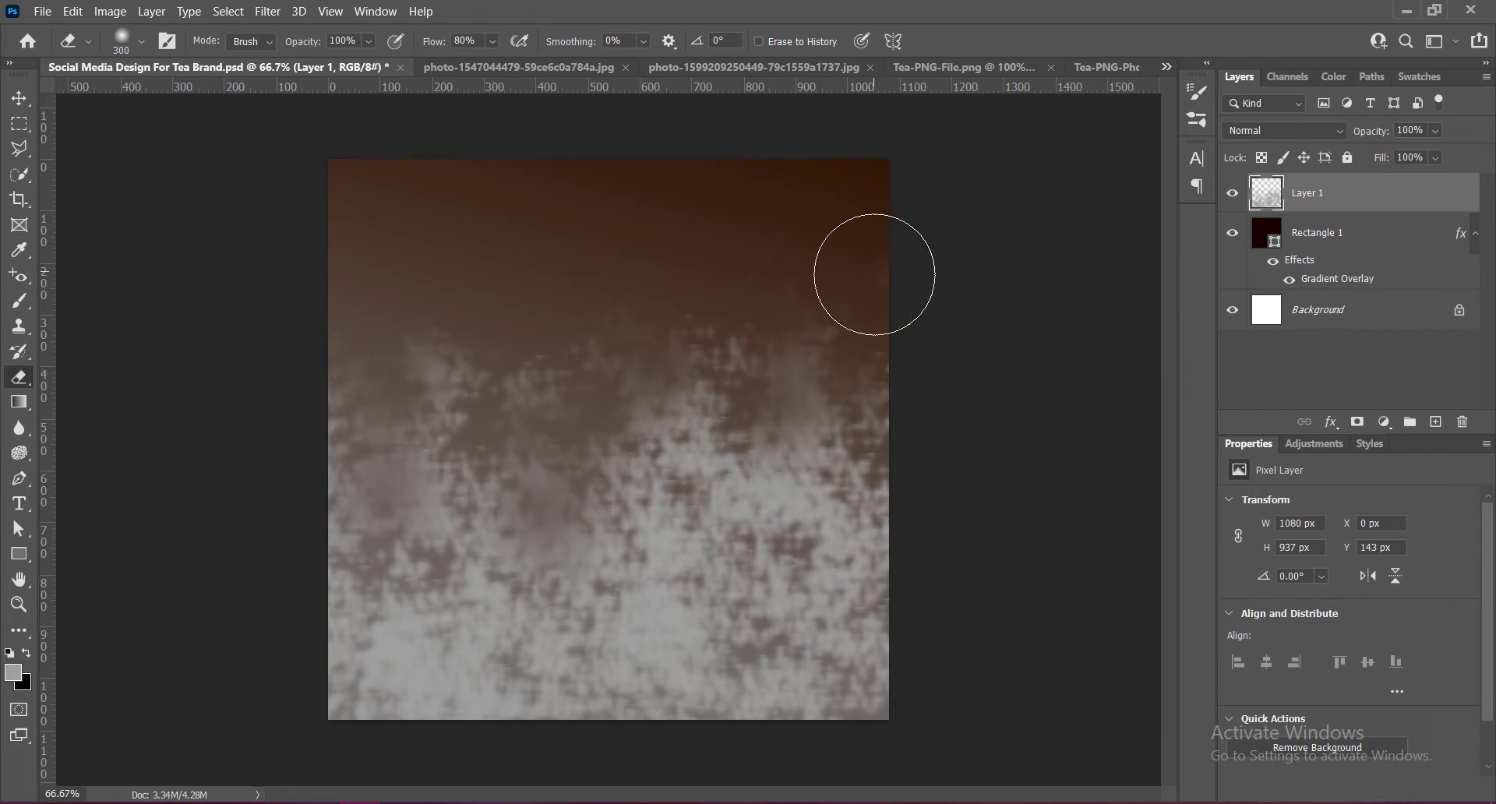
mouse_move(875, 591)
left_mouse_down()
mouse_move(347, 408)
mouse_move(741, 375)
mouse_move(930, 524)
left_mouse_up()
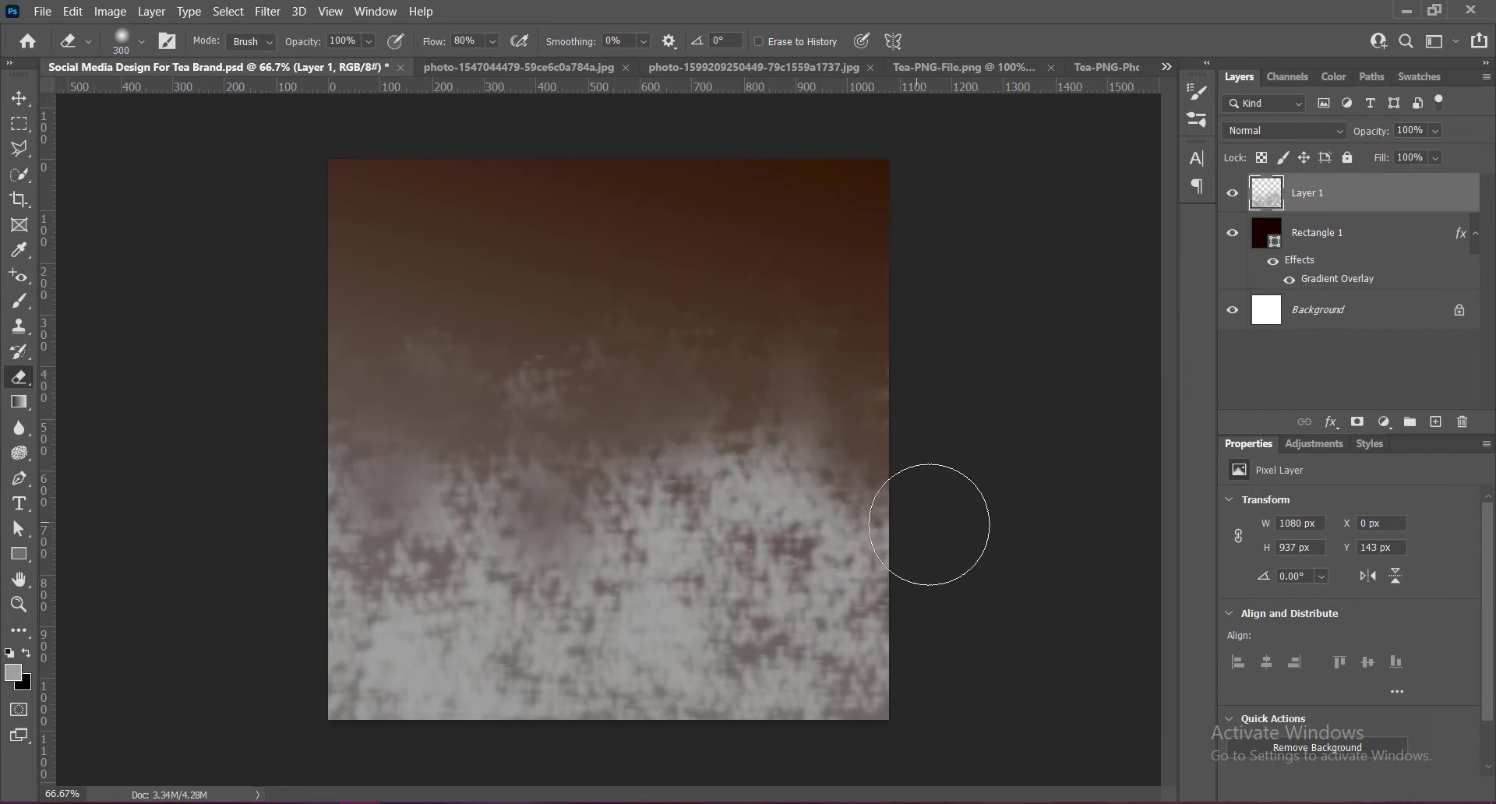
Erase cloud patches in the lower canvas and set Layer 1 opacity to 51%
key("bracketleft")
key("bracketleft")
key("bracketleft")
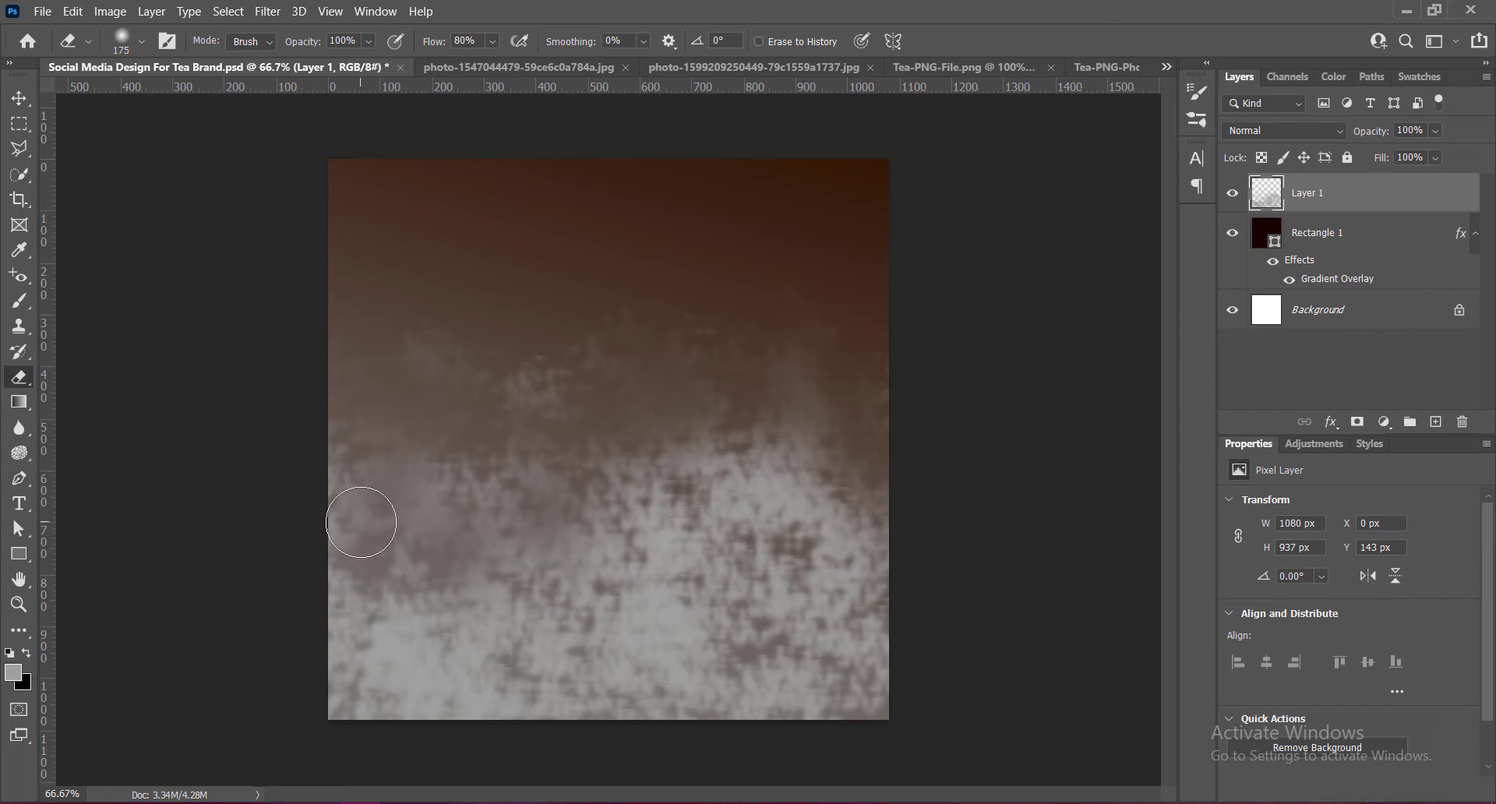
key("bracketright")
mouse_move(474, 494)
left_mouse_down()
mouse_move(367, 686)
mouse_move(667, 624)
mouse_move(741, 528)
mouse_move(535, 668)
mouse_move(852, 685)
mouse_move(620, 470)
mouse_move(567, 577)
mouse_move(601, 517)
mouse_move(338, 518)
mouse_move(764, 486)
mouse_move(780, 592)
mouse_move(851, 600)
mouse_move(855, 518)
mouse_move(686, 525)
left_mouse_up()
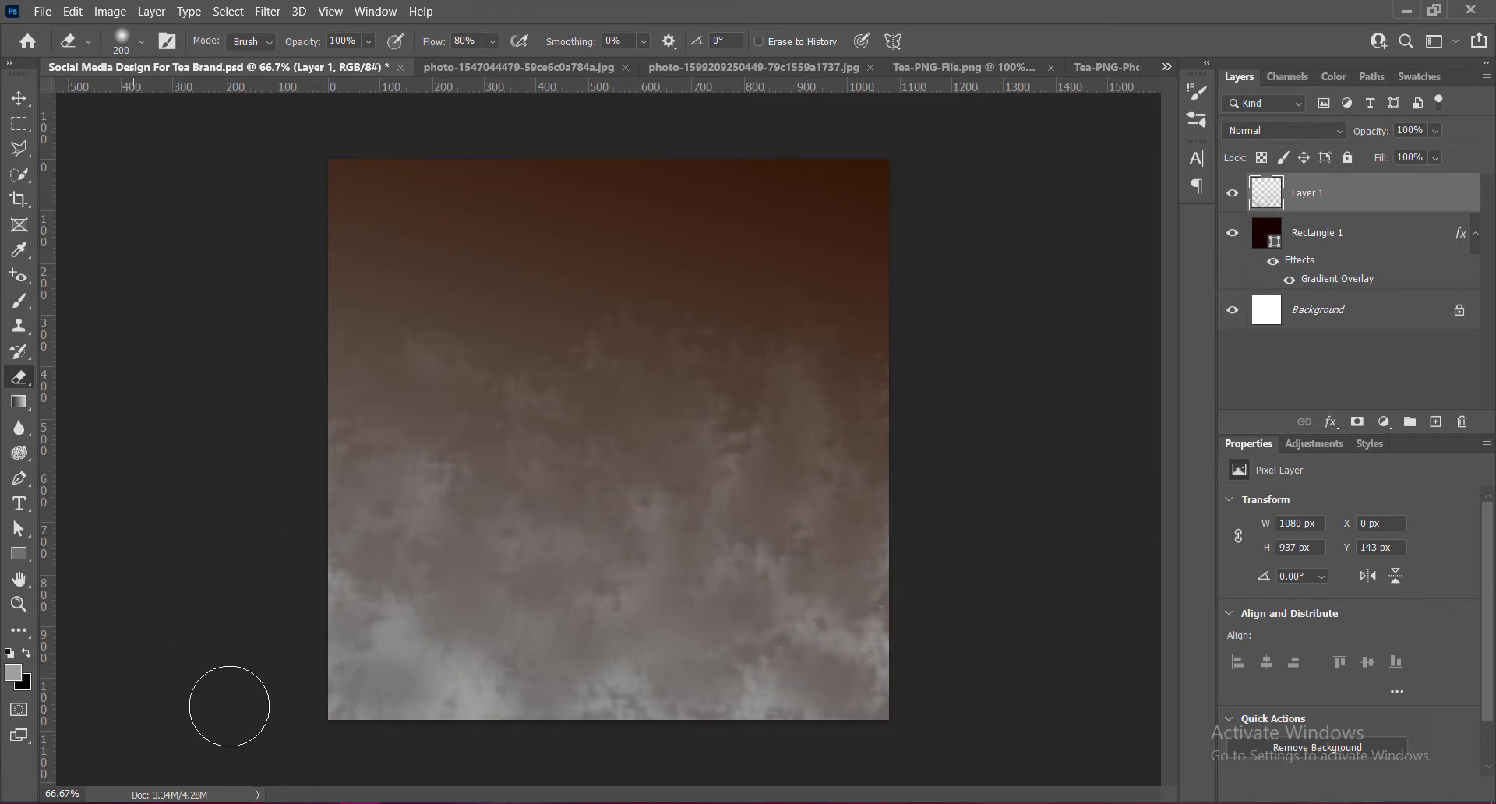
left_click_drag(886, 601, 764, 666)
mouse_move(764, 667)
left_mouse_down()
mouse_move(912, 421)
mouse_move(766, 427)
left_mouse_up()
left_click(20, 98)
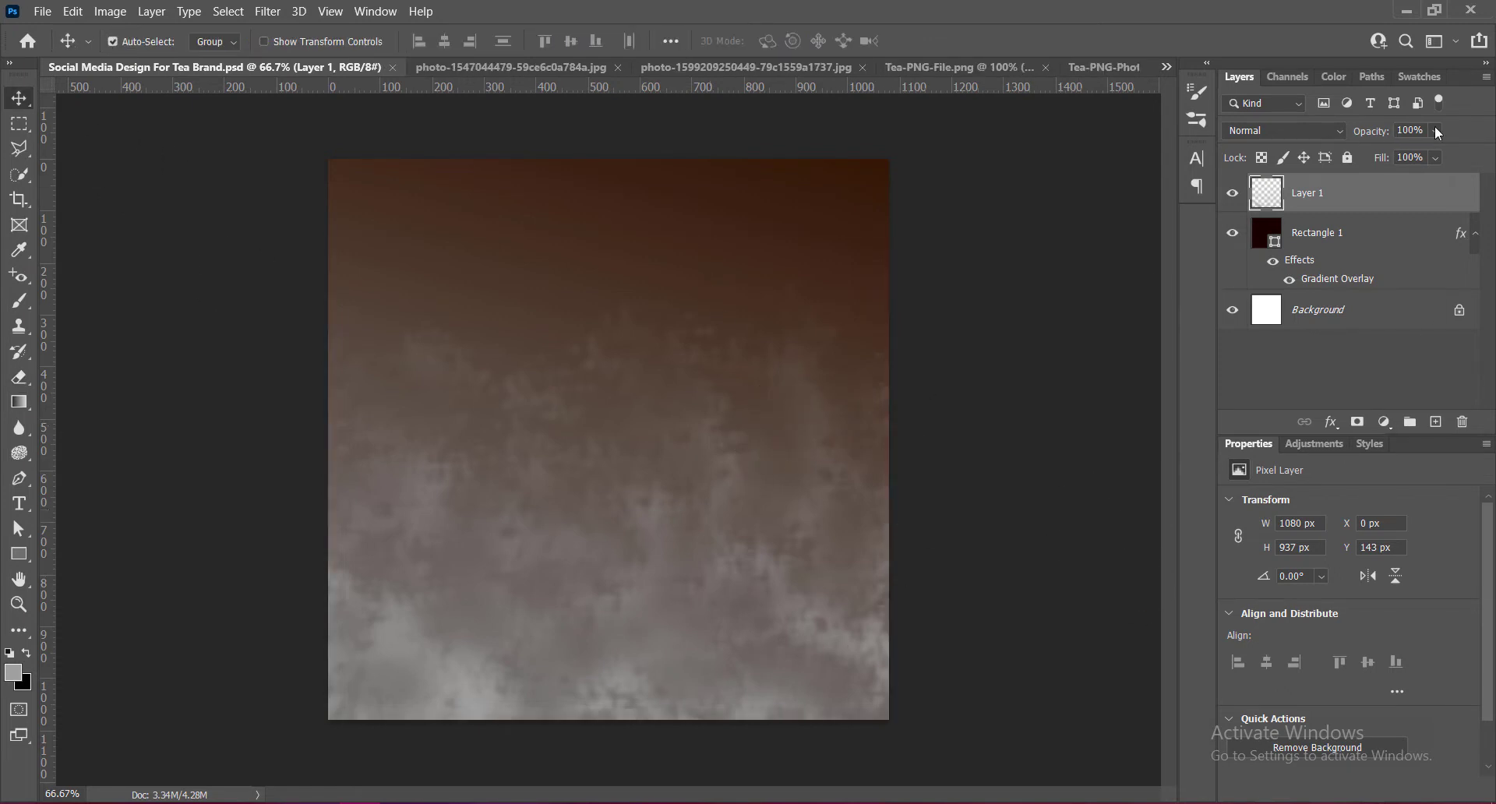
left_click_drag(1457, 157, 1413, 162)
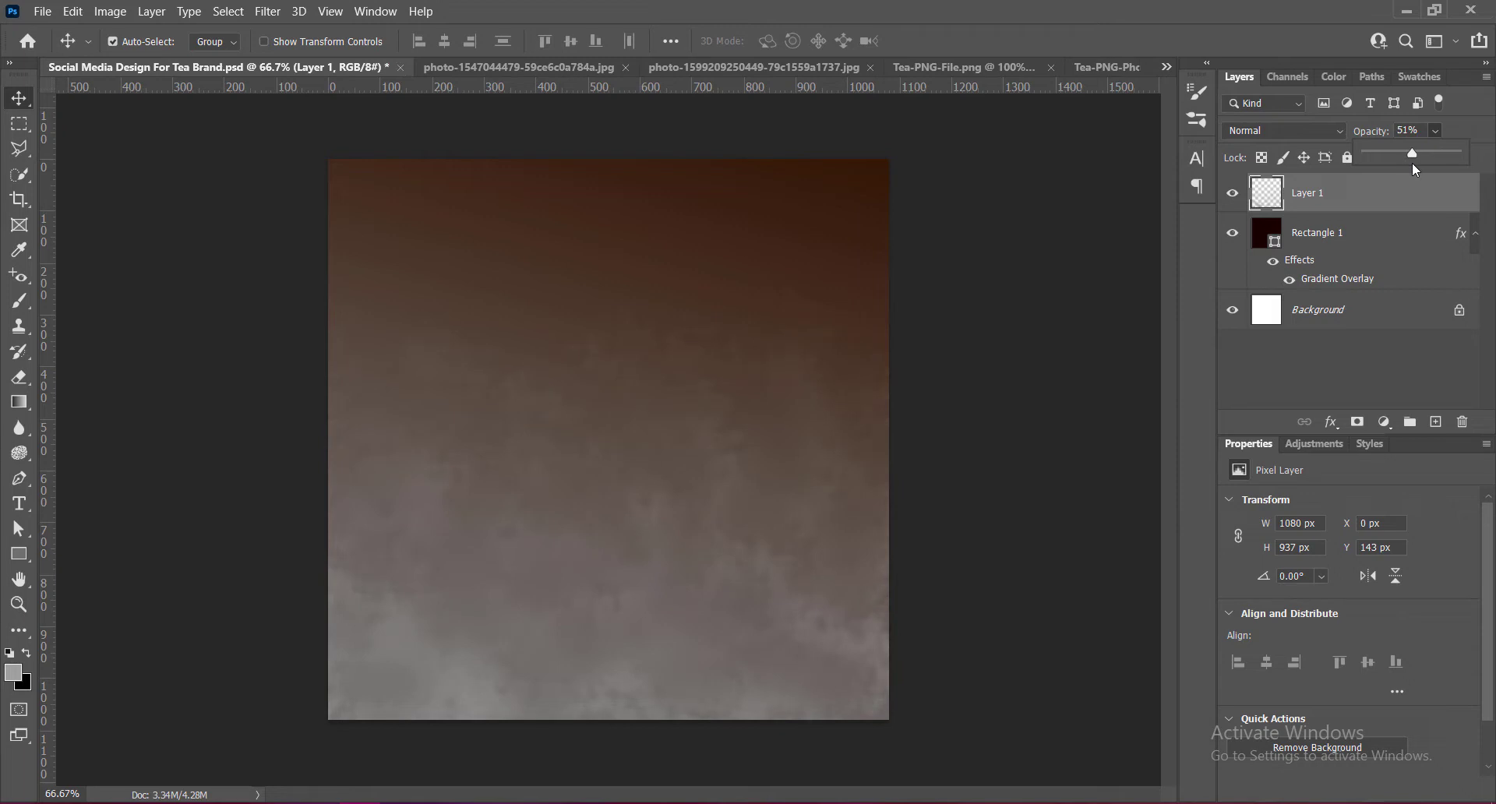
Select Layer 1's cloud pixels and fill them with the foreground colour
left_click(924, 506)
left_click(1270, 195, "ctrl")
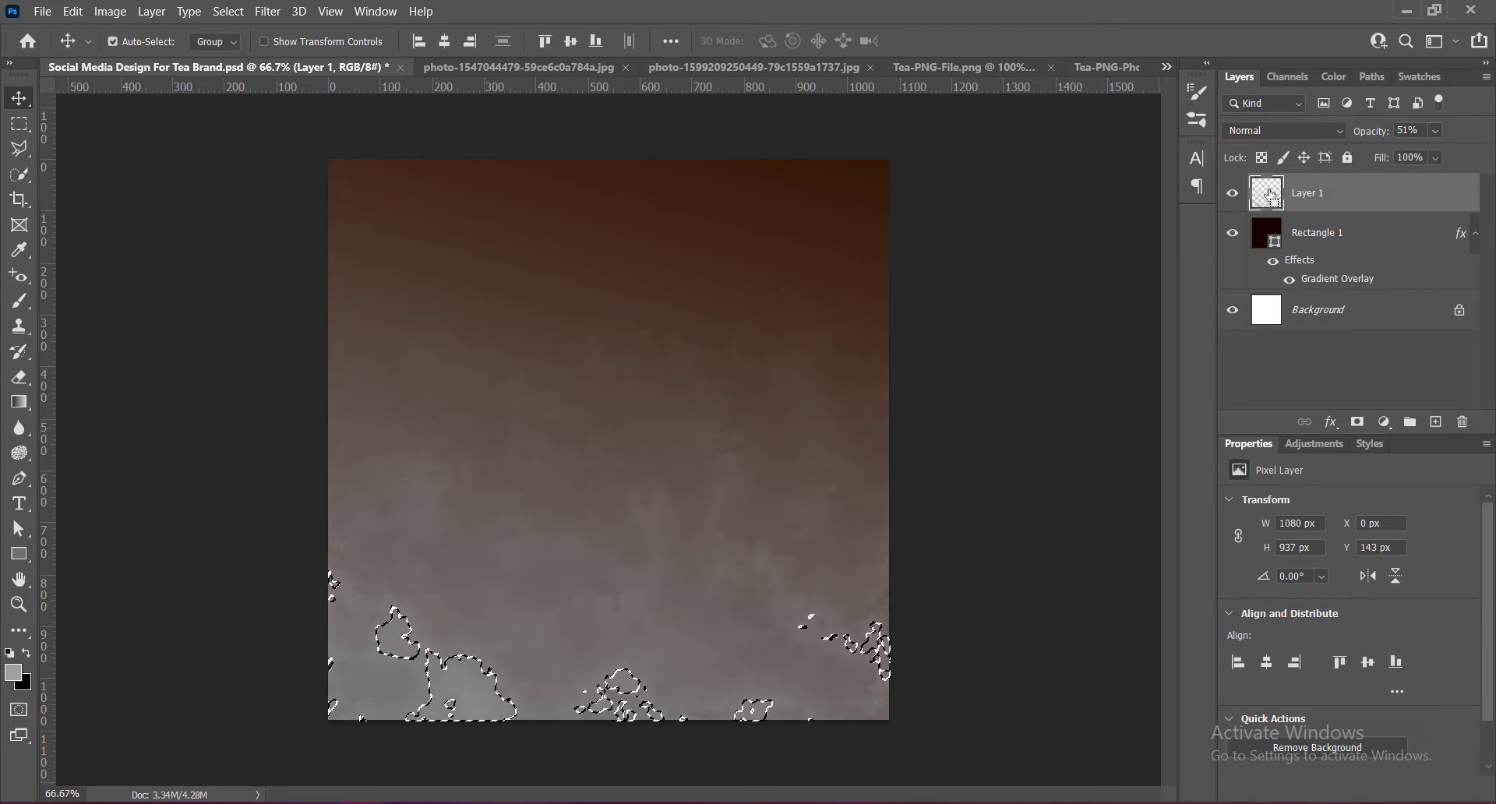
left_click(14, 673)
left_click(1331, 378)
key("alt+BackSpace")
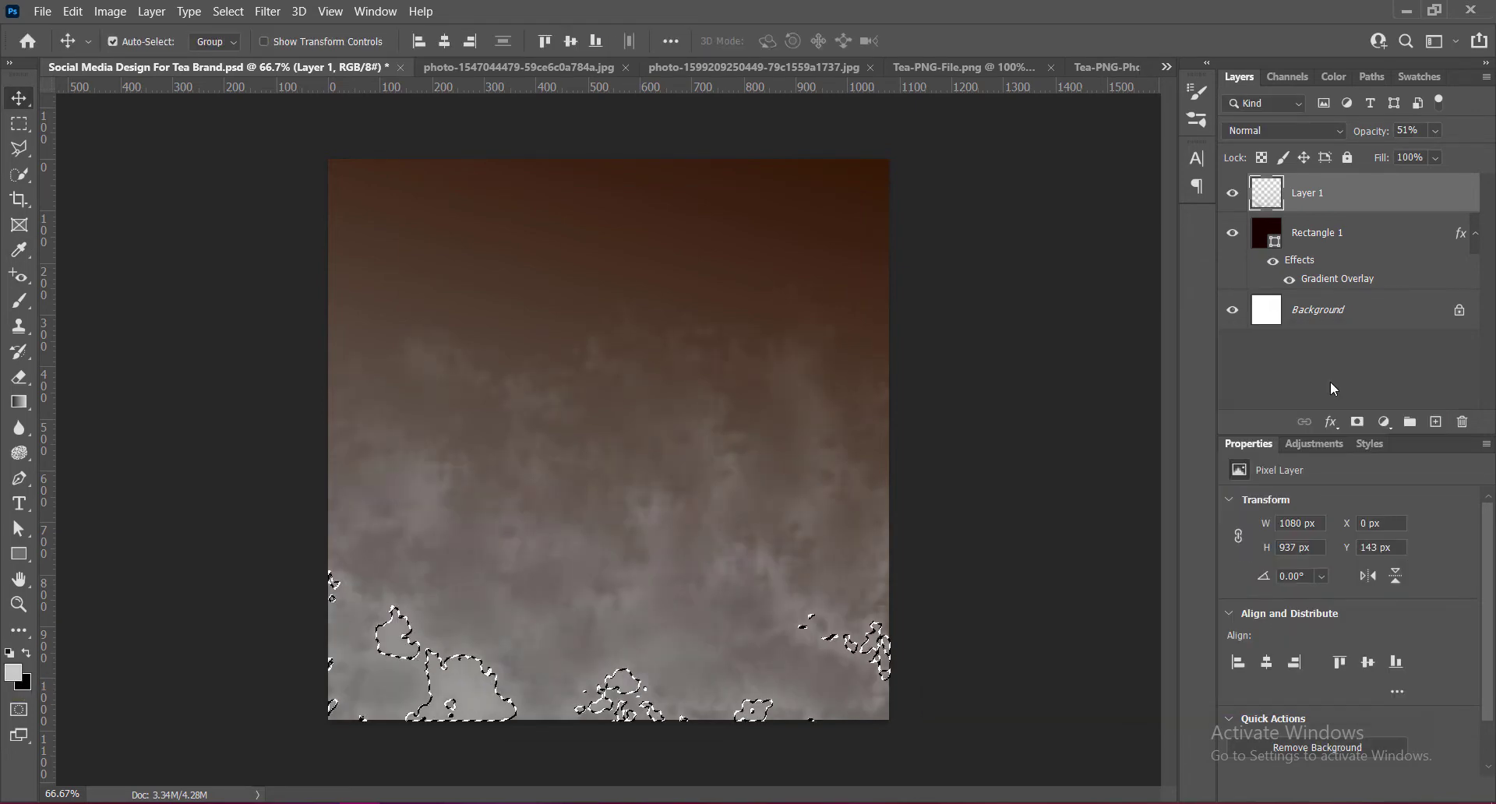
left_click(1002, 468)
key("ctrl+d")
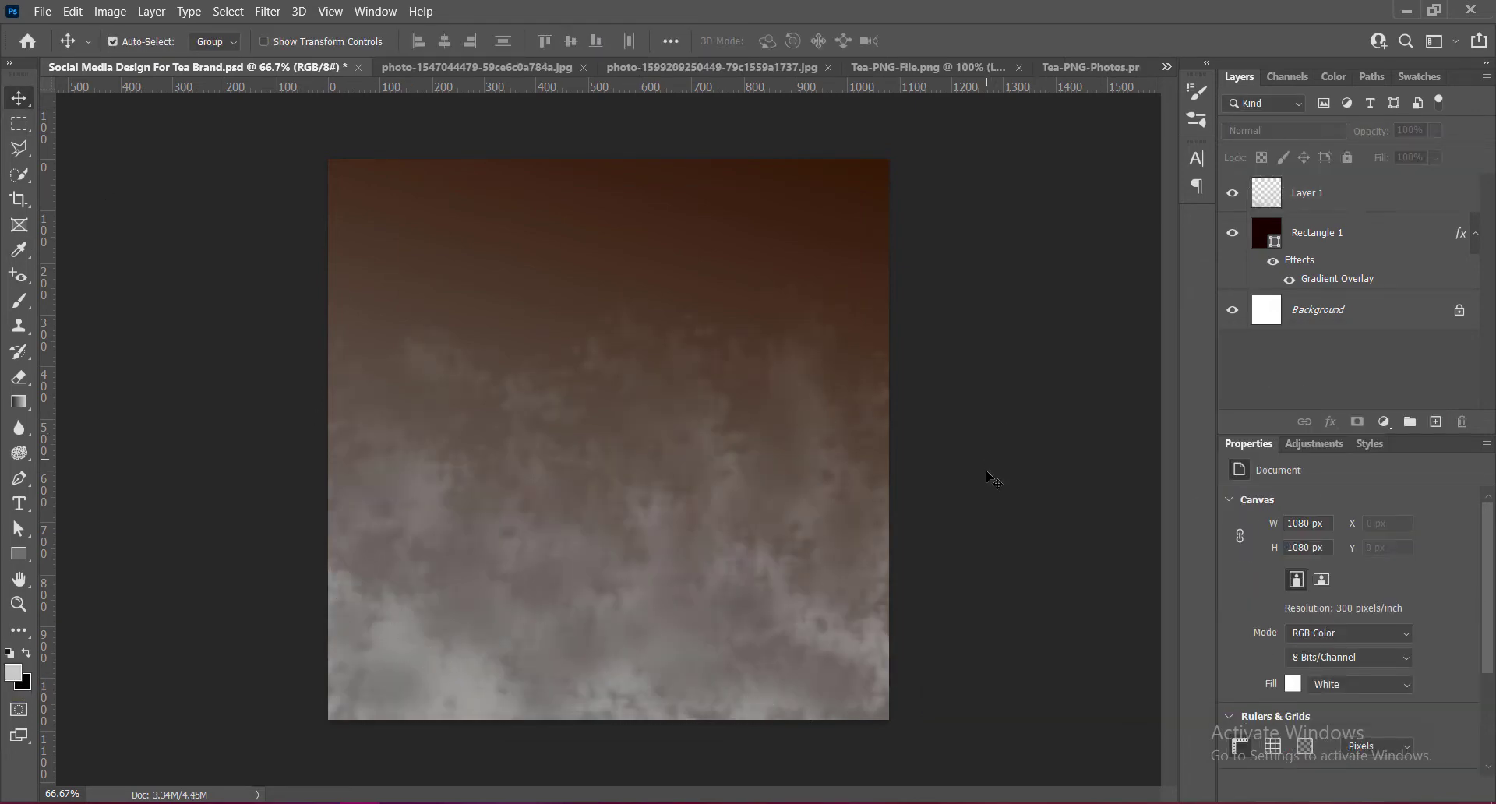
left_click(744, 571)
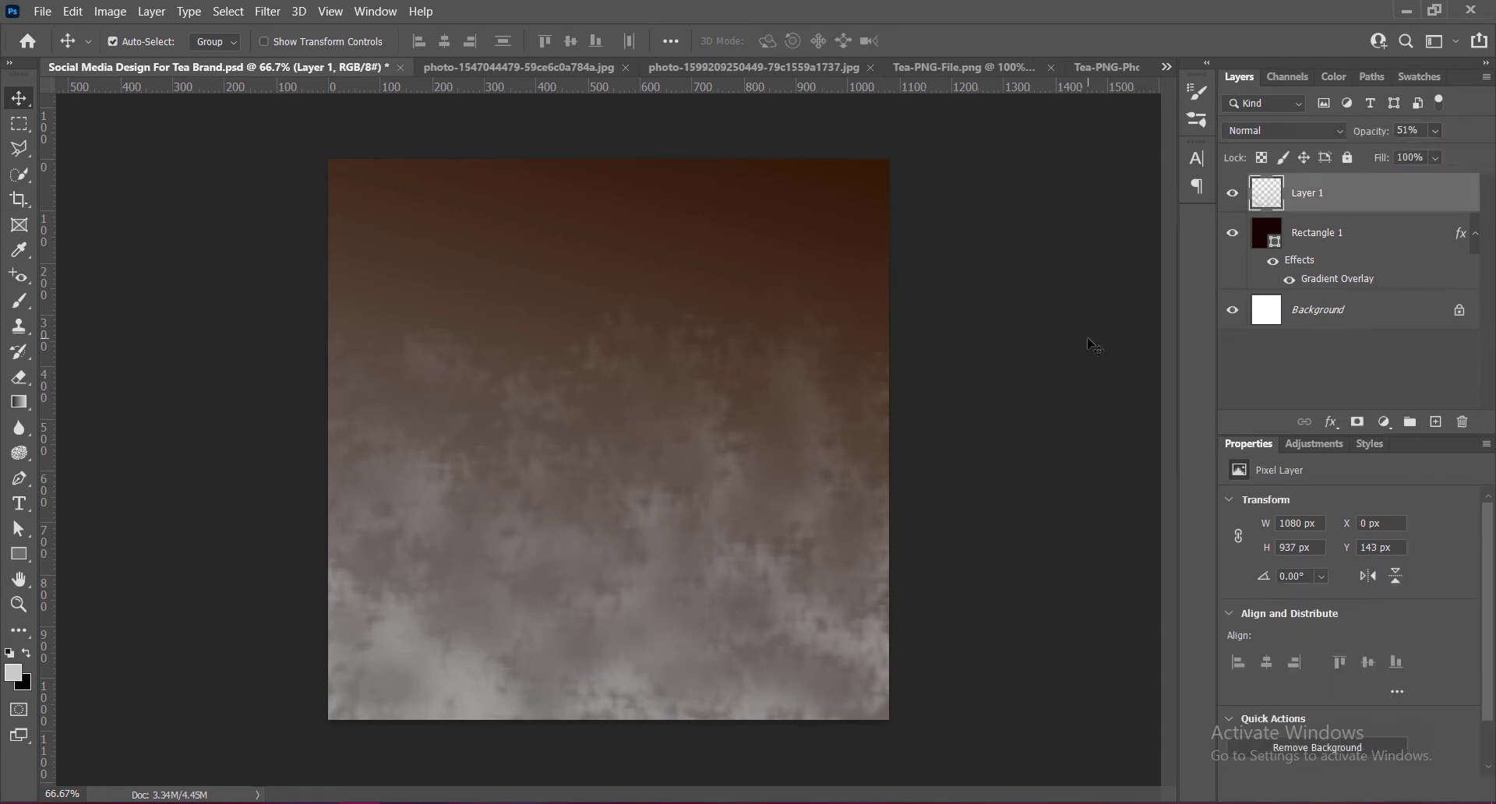
Refill the cloud selection with a mid grey and deselect
key("ctrl+alt+2")
left_click(12, 671)
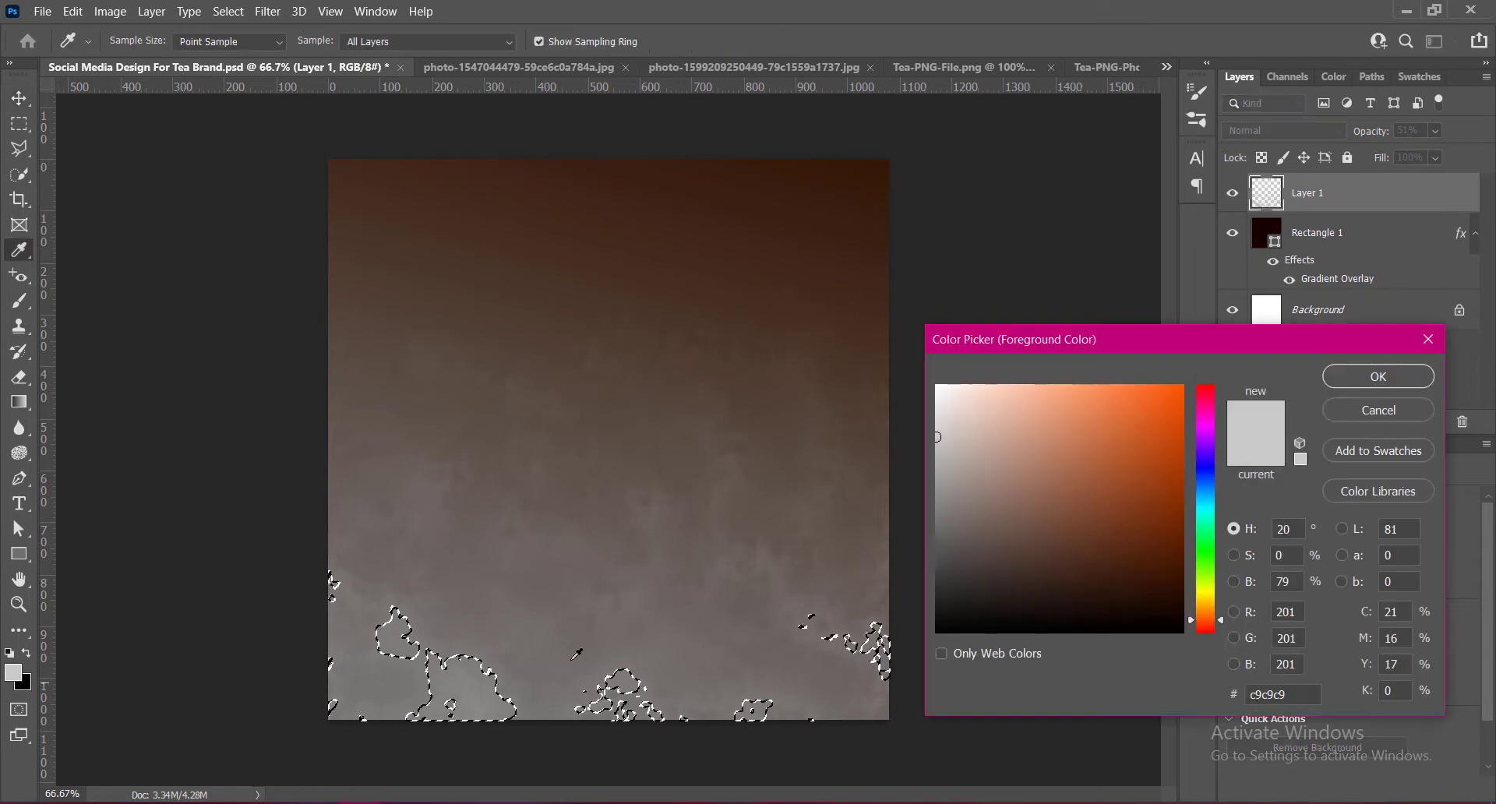
left_click(582, 655)
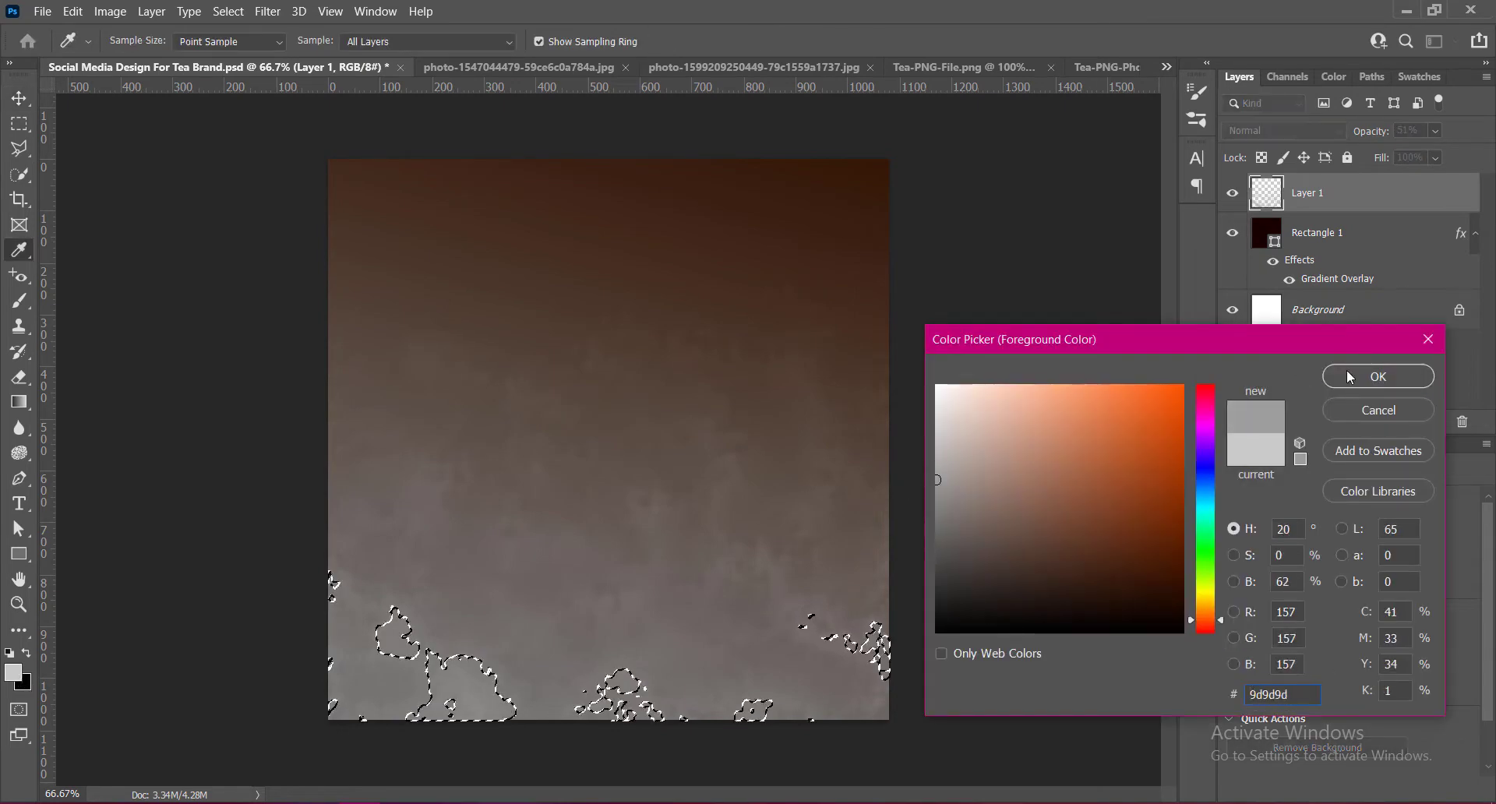
key("Return")
key("v")
key("ctrl+d")
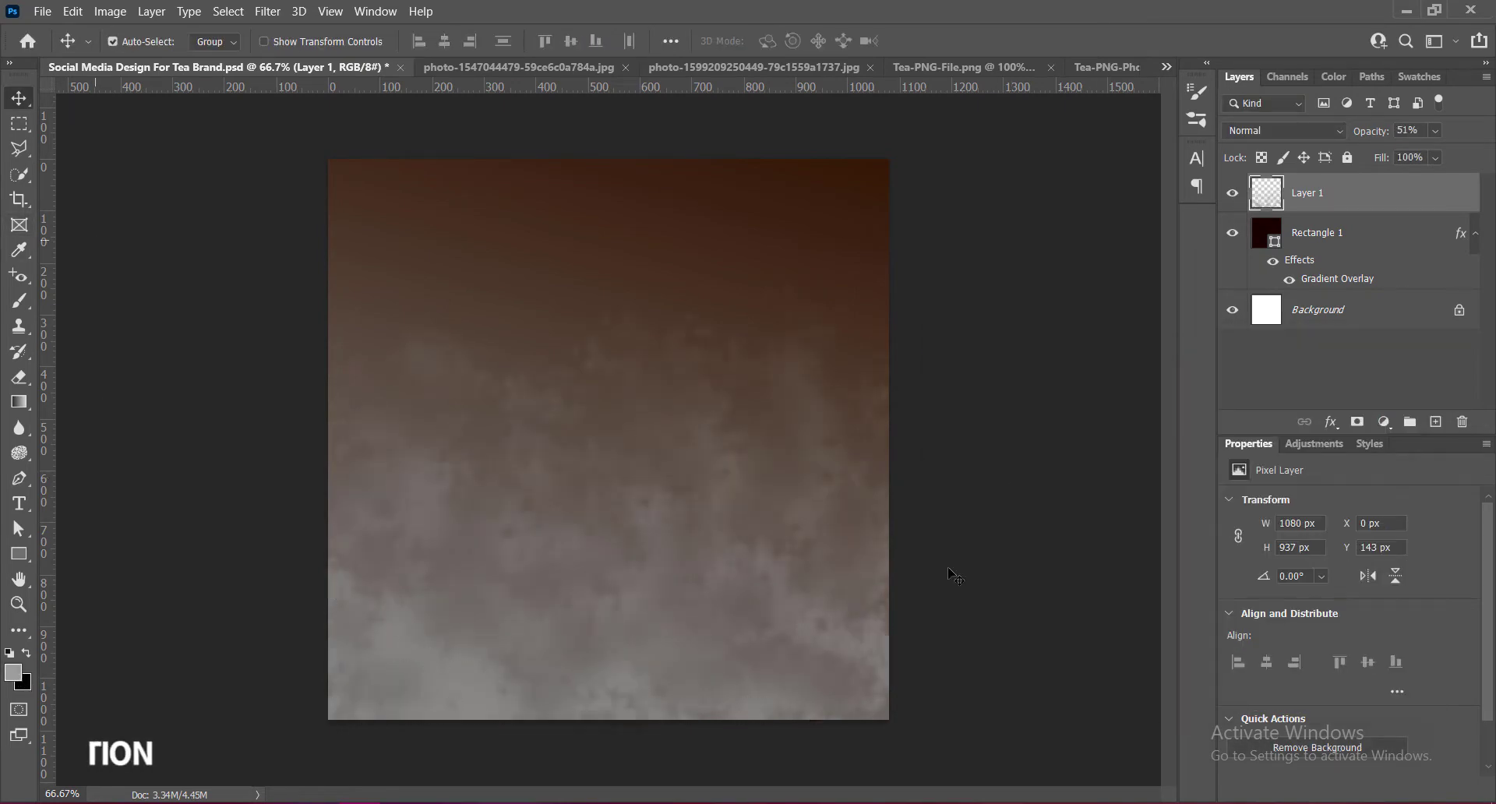
left_click(112, 41)
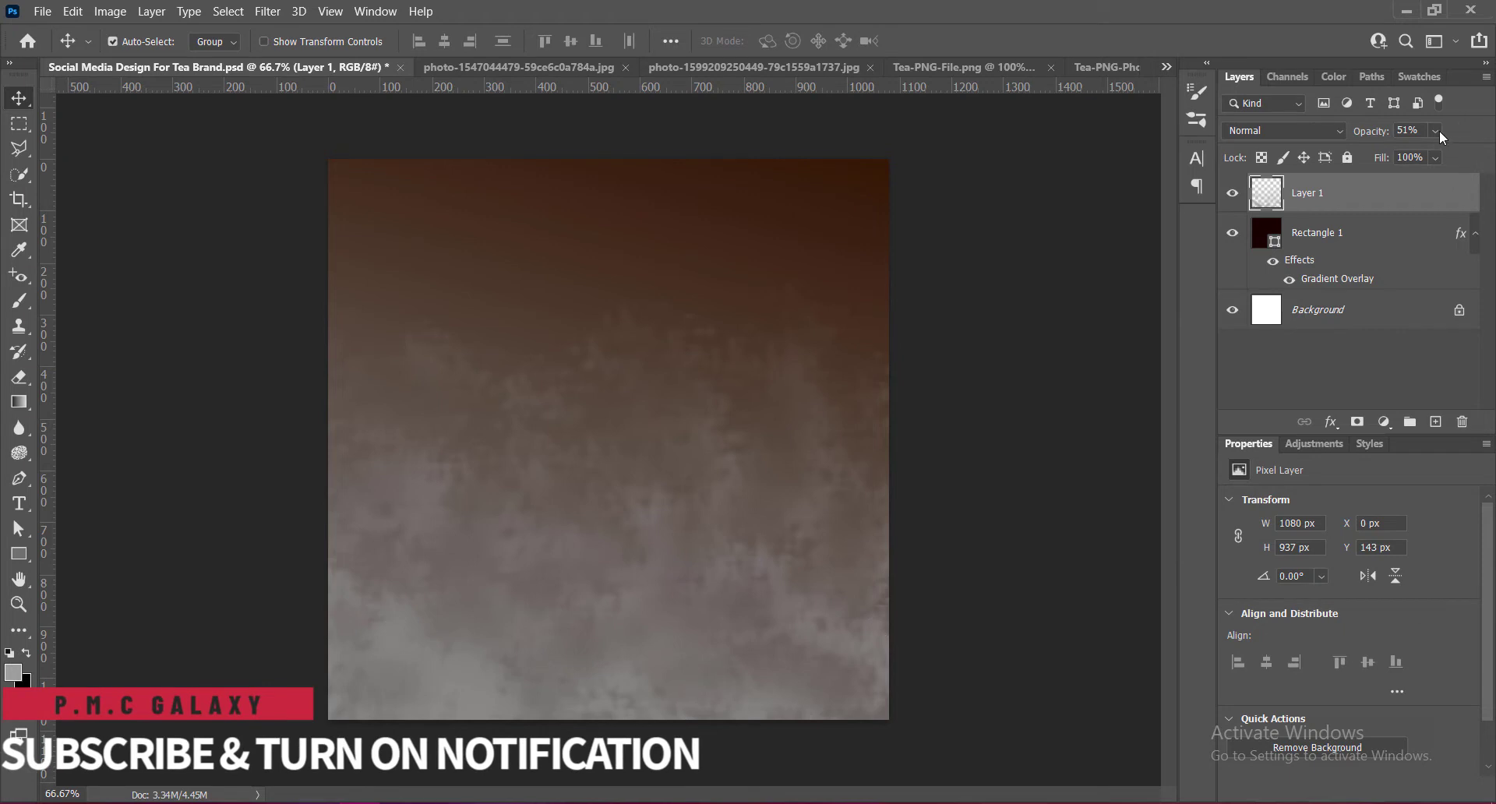
Set Layer 1 opacity to 45% and move the cloud texture slightly lower
left_click_drag(1436, 130, 1442, 158)
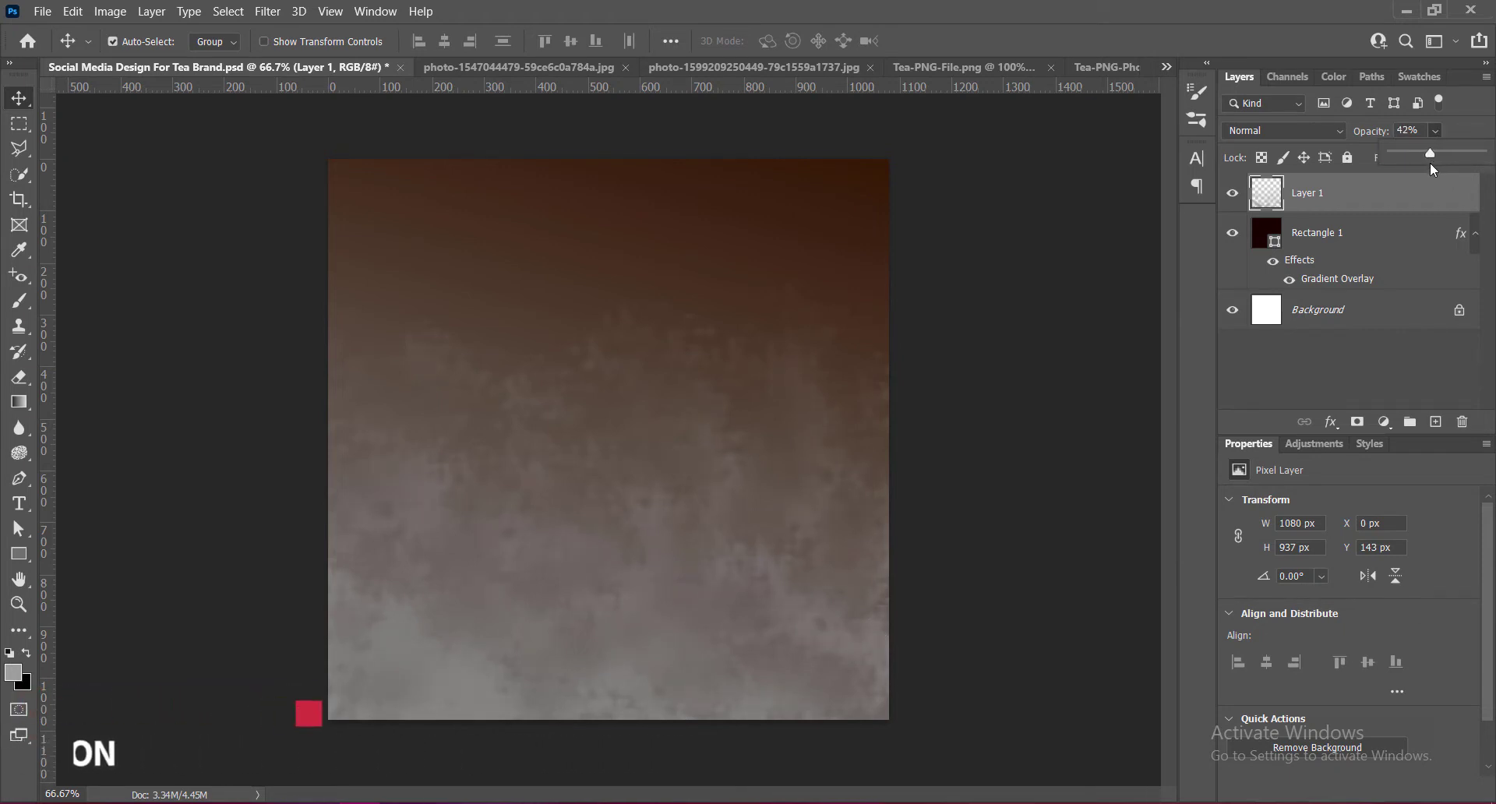
left_click_drag(1435, 168, 1439, 168)
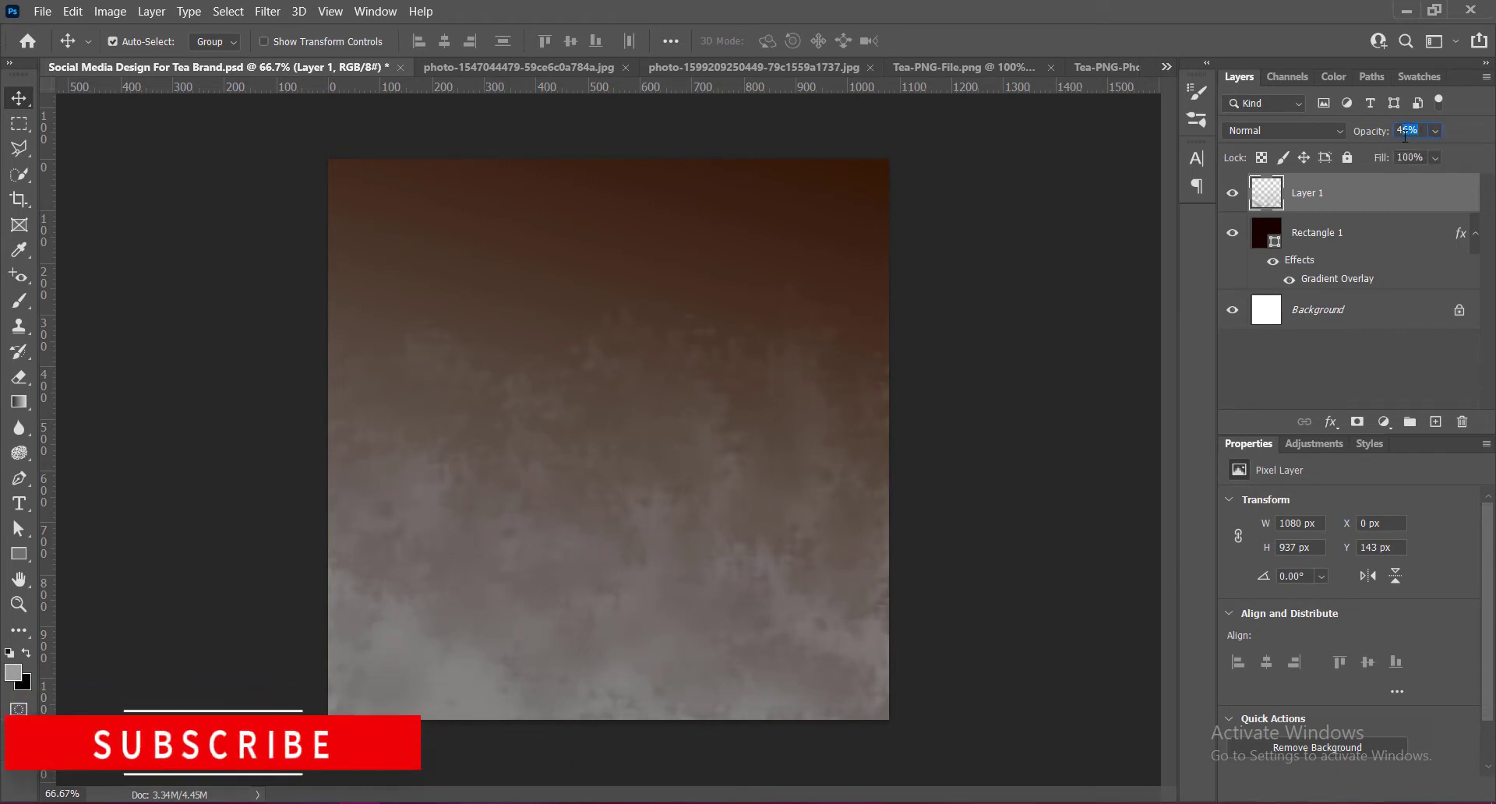
left_click_drag(997, 561, 1042, 587)
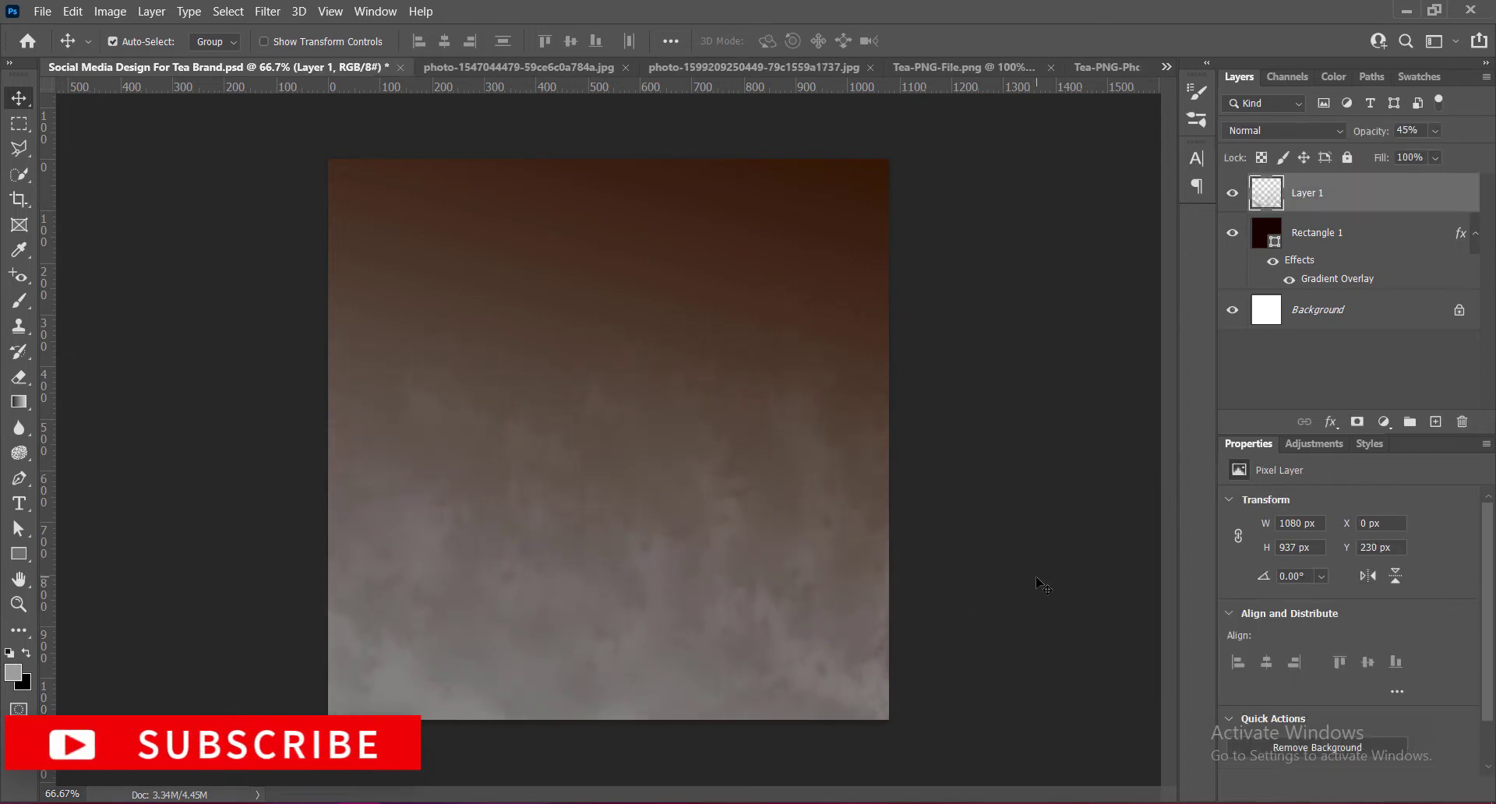
left_click_drag(1042, 585, 1040, 580)
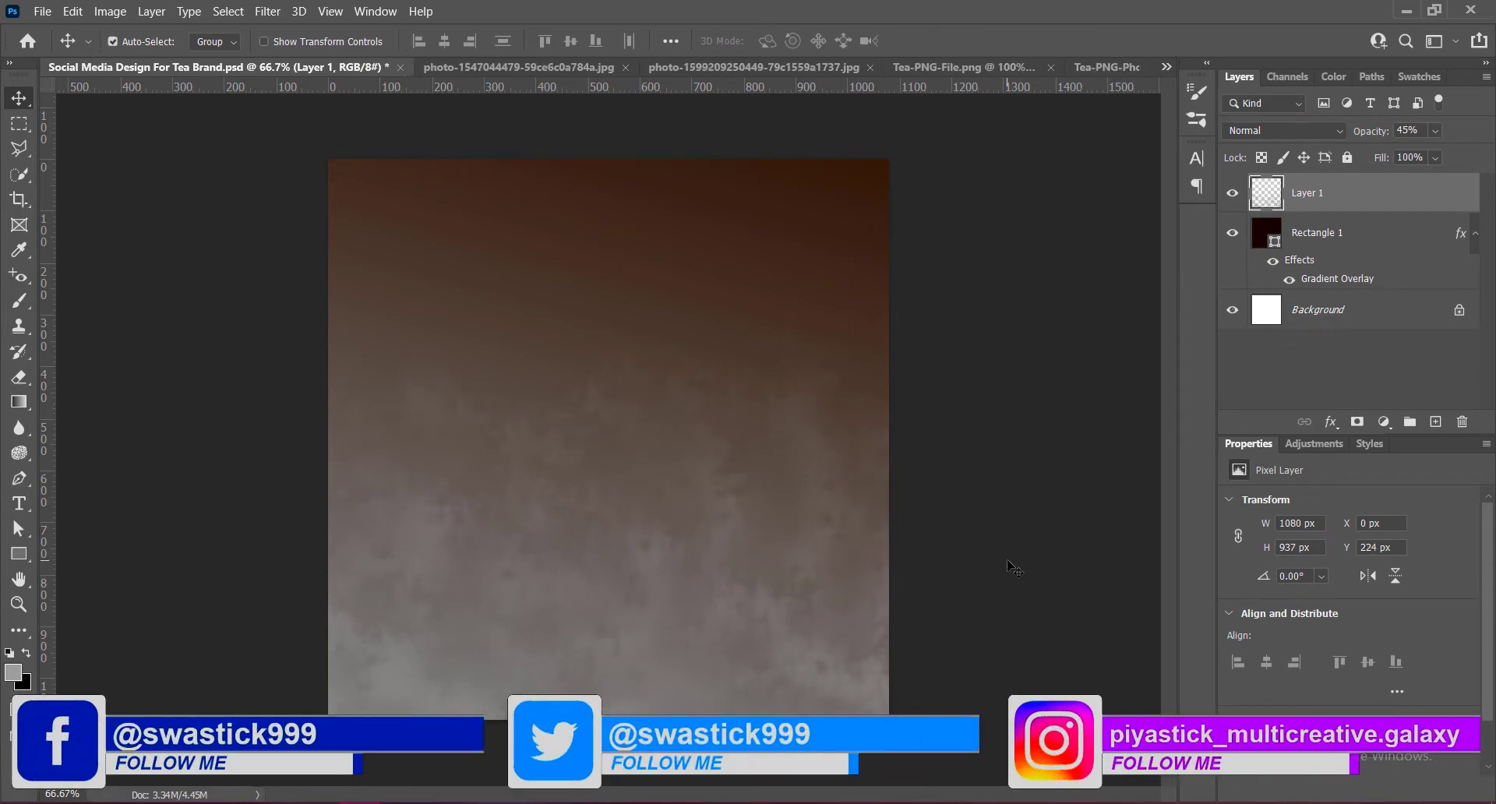
key("shift+Up")
key("shift+Up")
key("shift+Up")
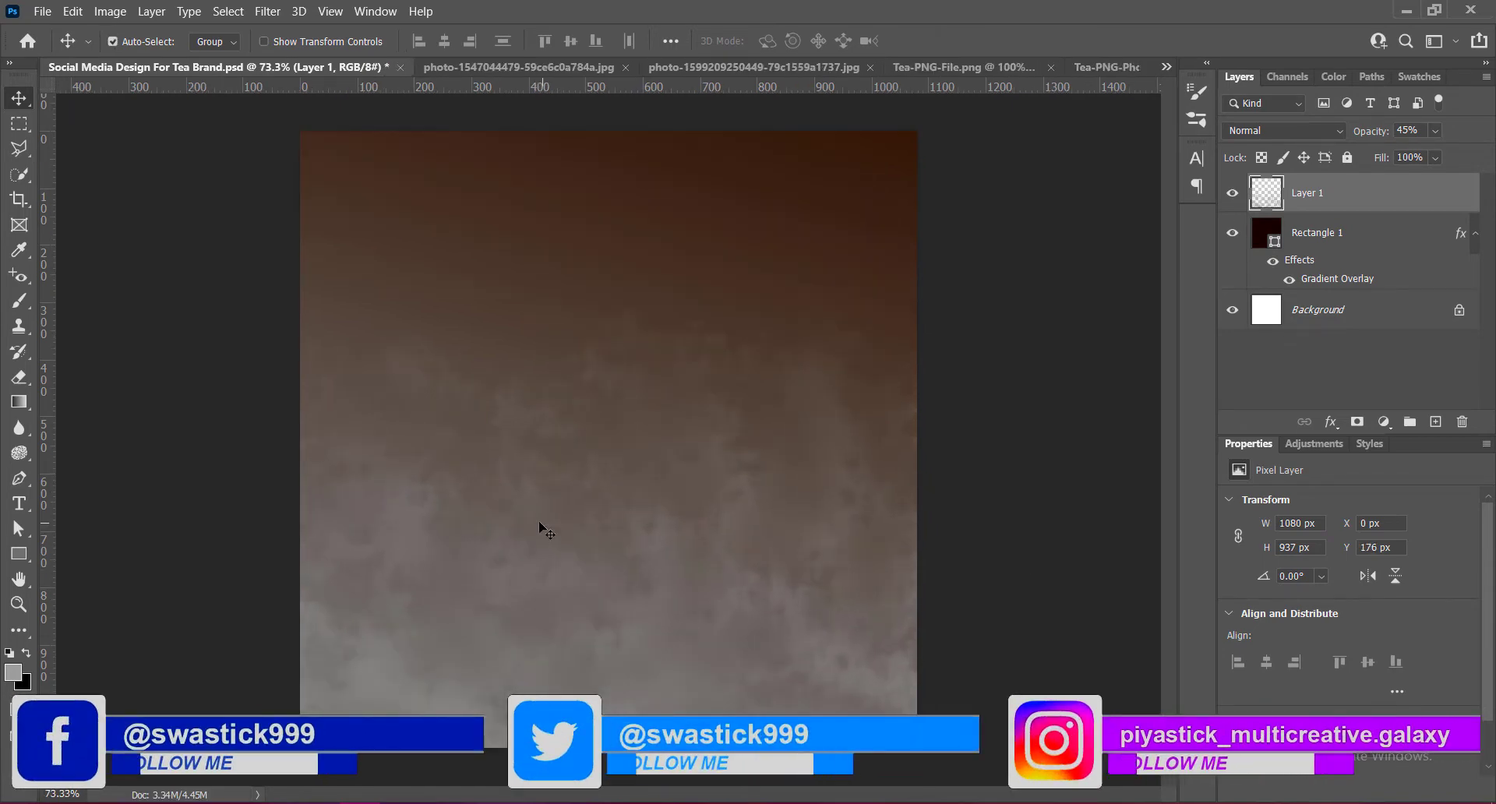
Place the wooden floor photo and stretch it across the canvas width
mouse_move(488, 521)
left_mouse_down()
mouse_move(507, 572)
mouse_move(465, 575)
left_mouse_up()
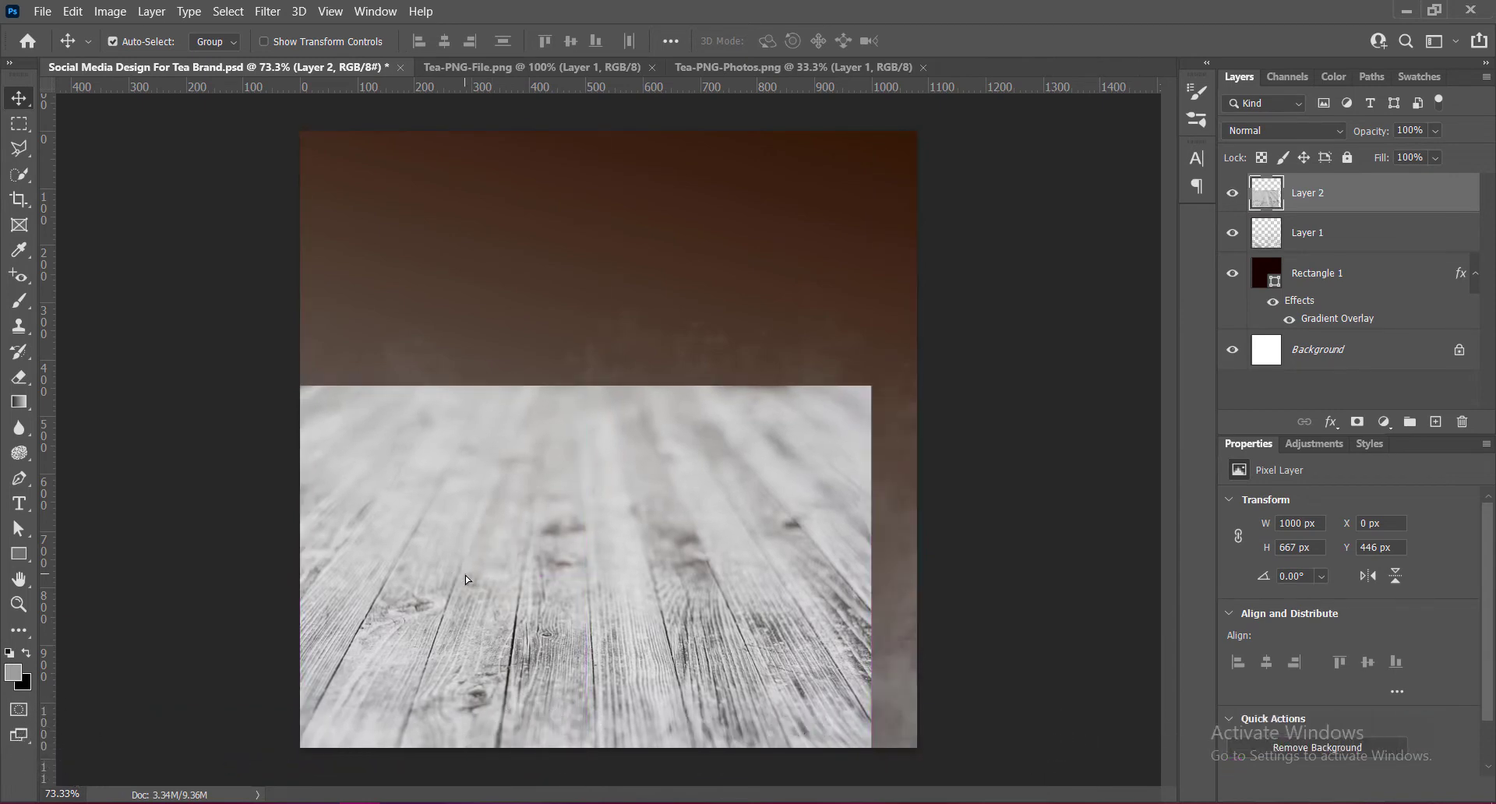
key("ctrl+t")
left_click_drag(872, 575, 881, 577)
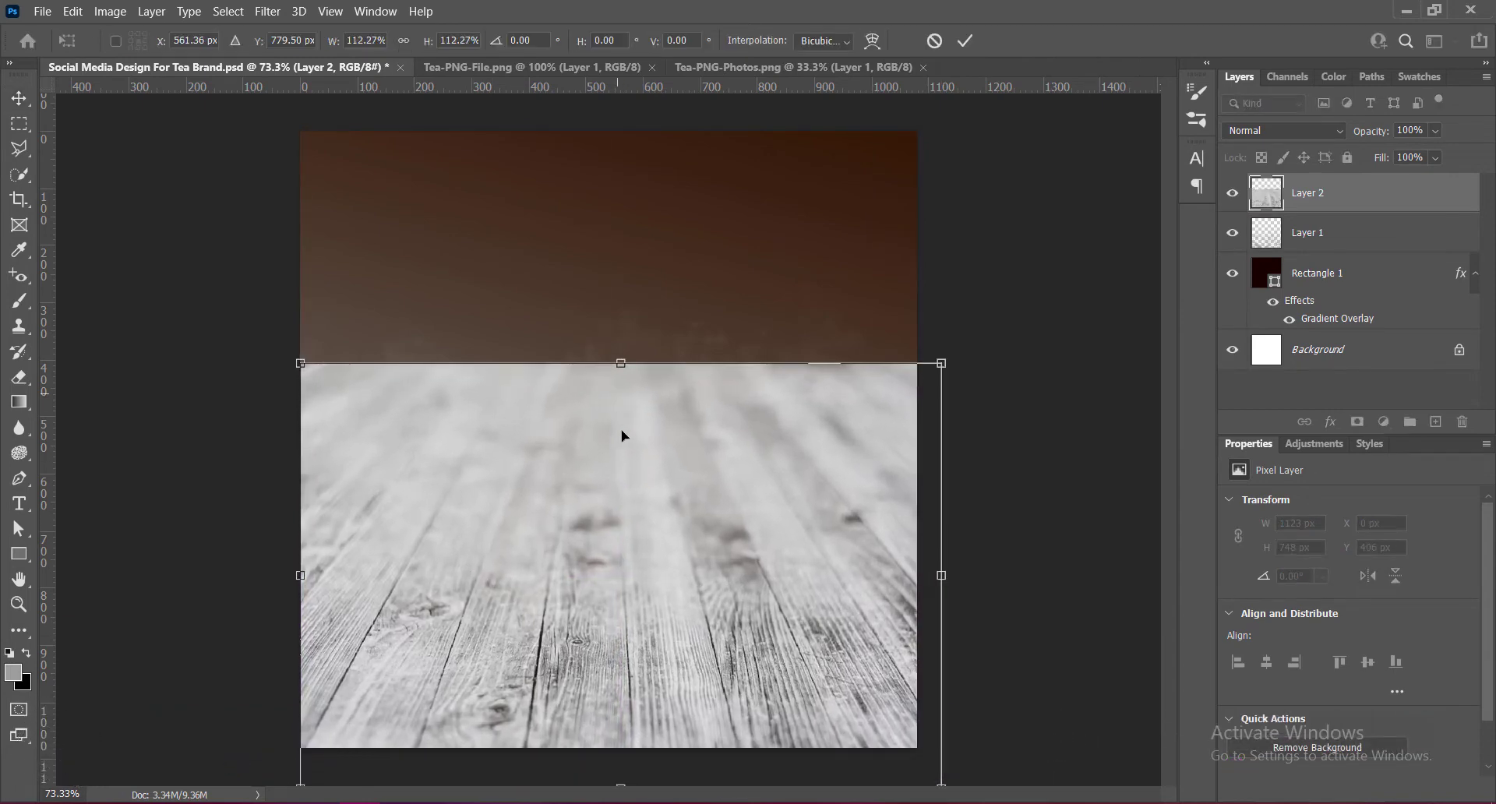
left_click_drag(300, 575, 241, 577)
left_click_drag(946, 577, 990, 576)
mouse_move(709, 554)
left_mouse_down()
mouse_move(717, 644)
mouse_move(692, 563)
left_mouse_up()
Shorten the floor photo, lower it along the canvas bottom, and save
key("ctrl+minus")
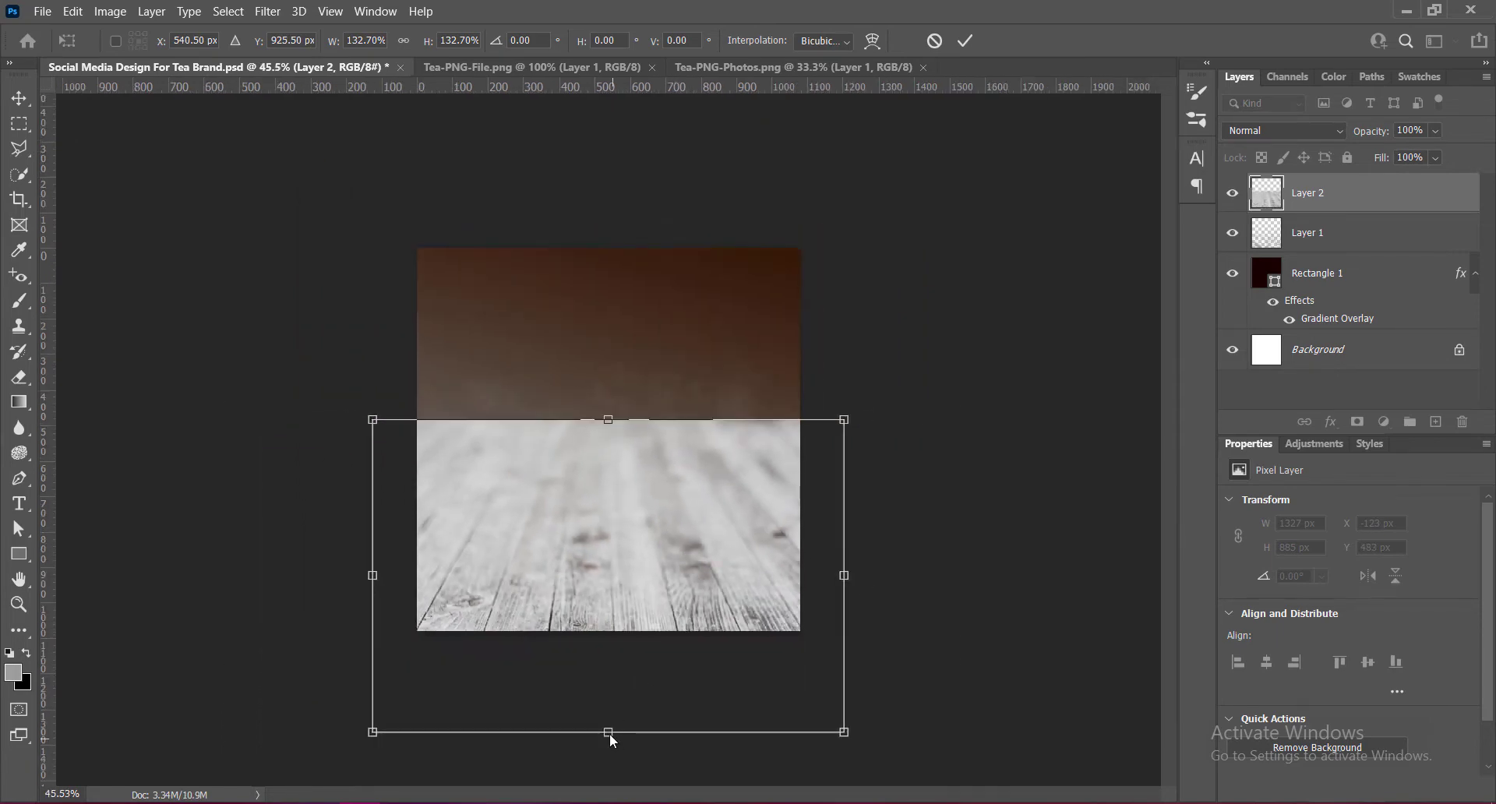
left_click_drag(608, 732, 617, 643)
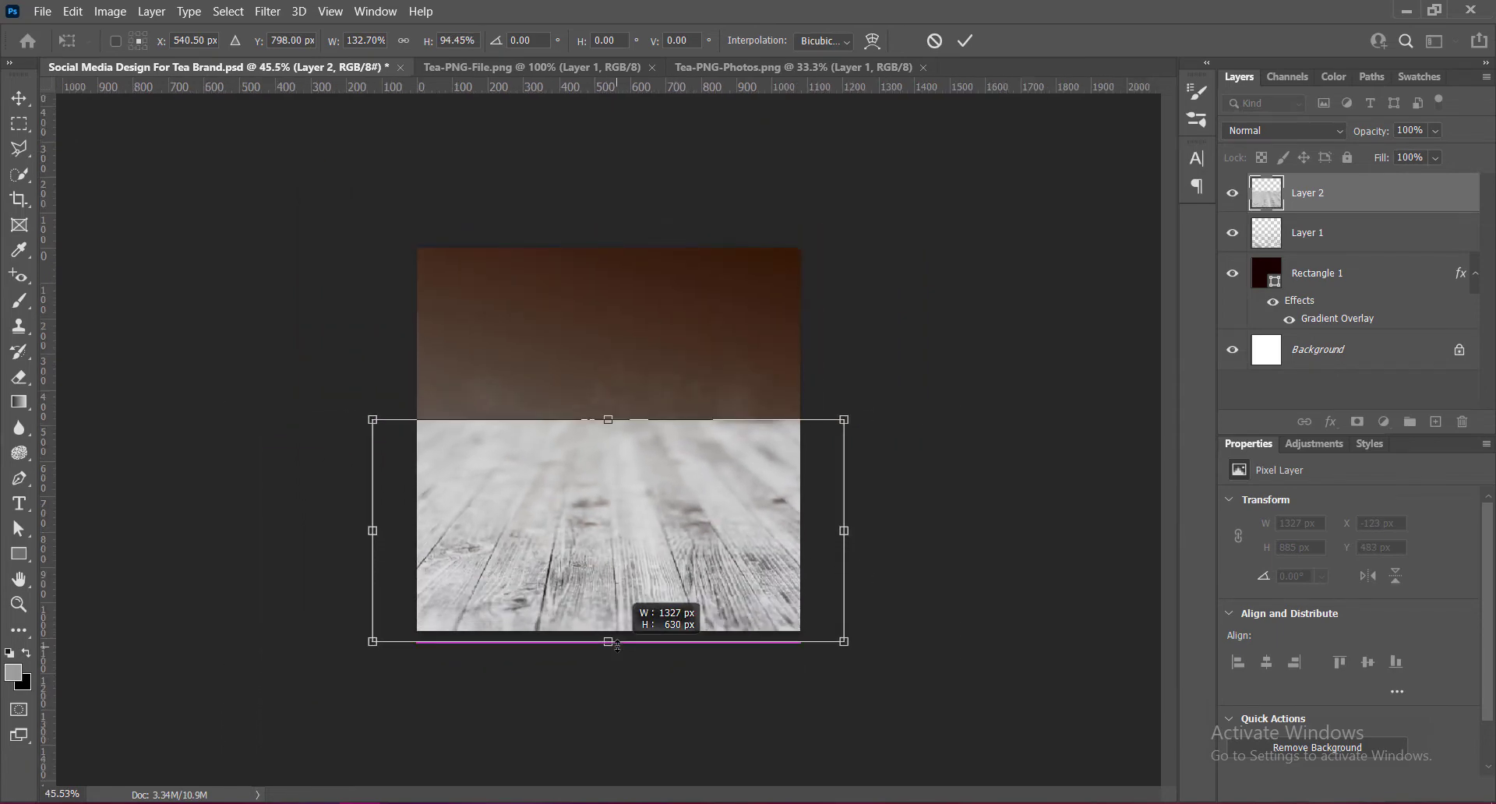
left_click_drag(663, 537, 667, 571)
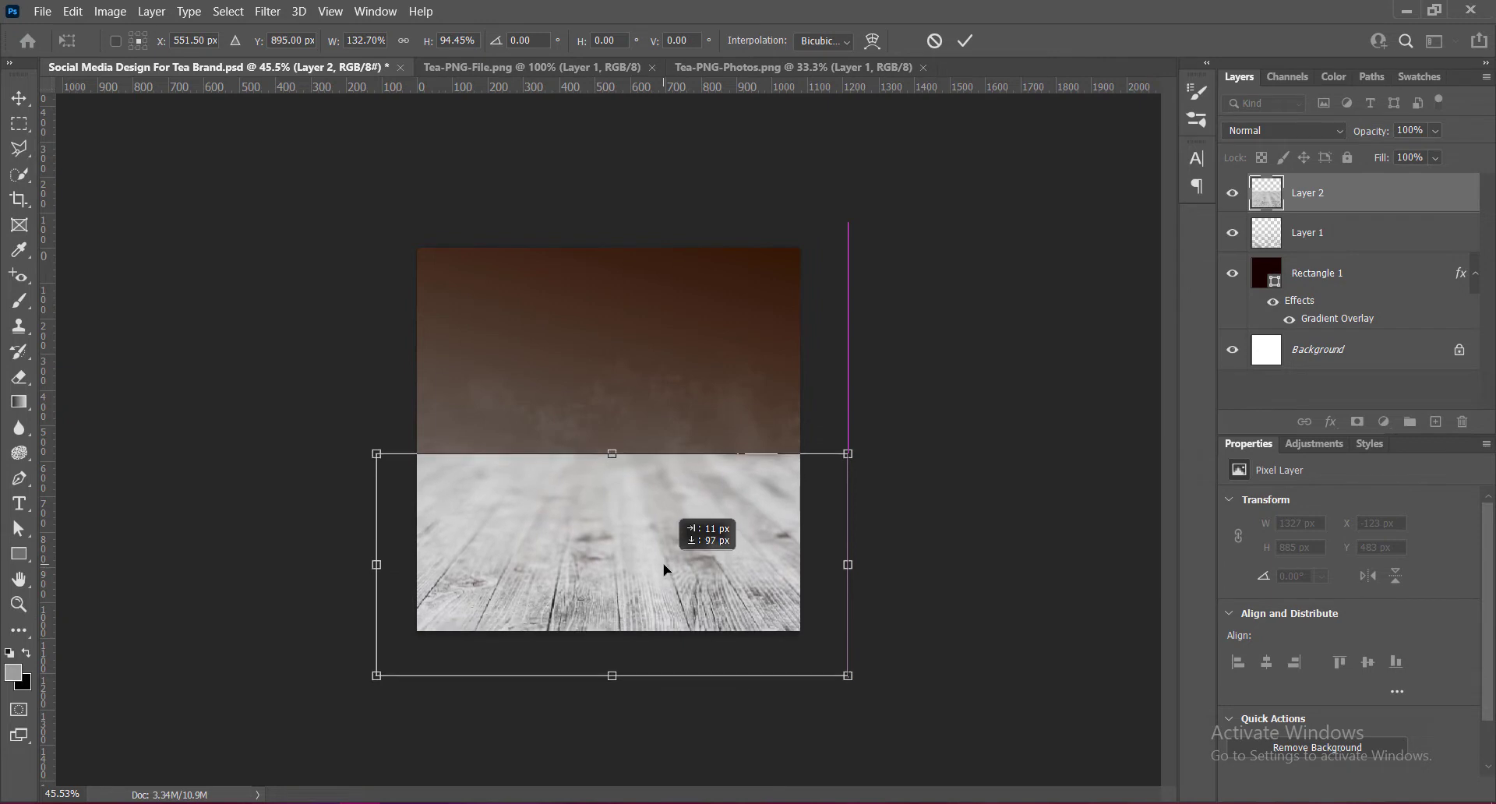
left_click_drag(600, 672, 615, 649)
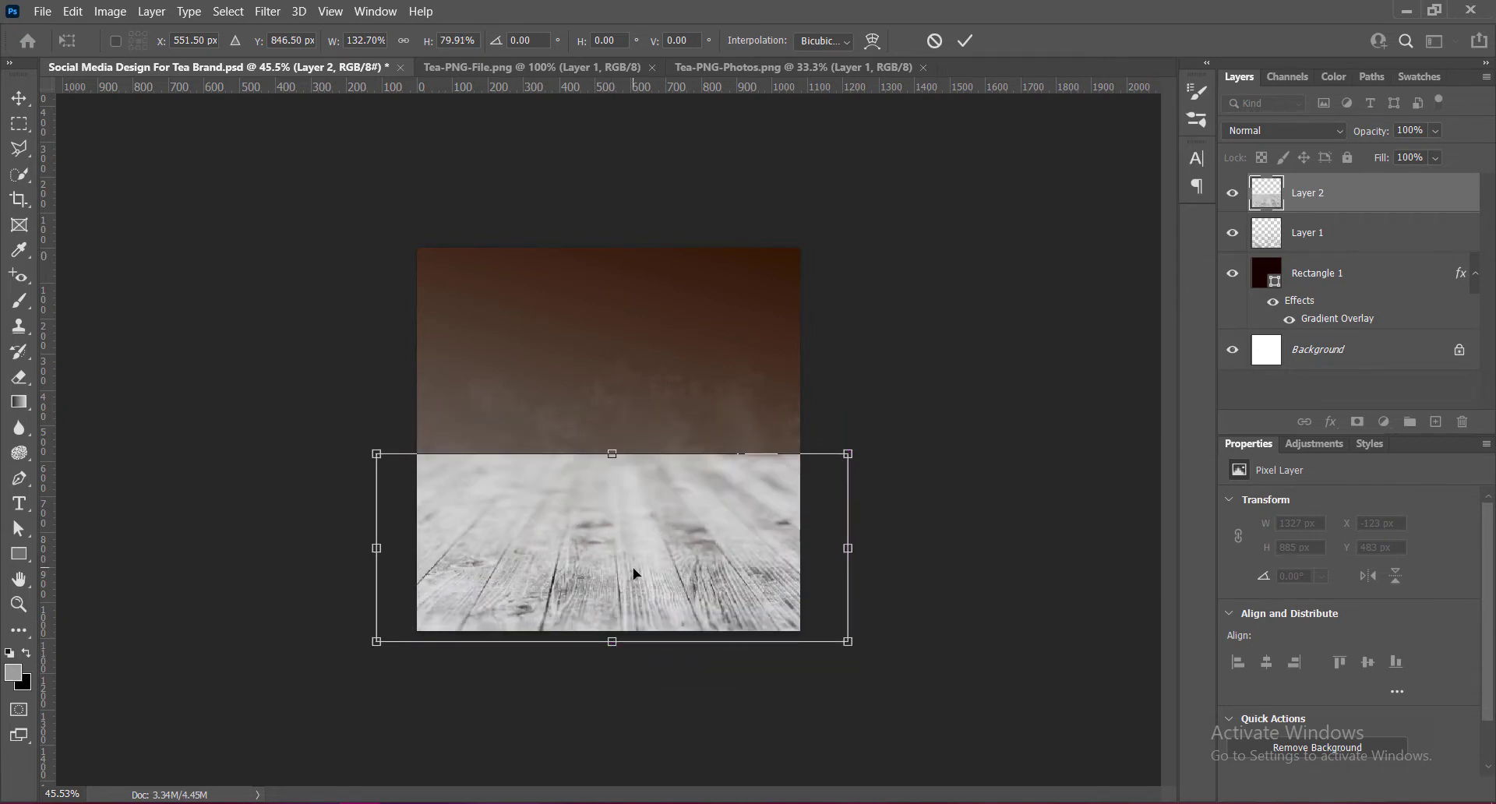
left_click_drag(631, 577, 621, 584)
key("Return")
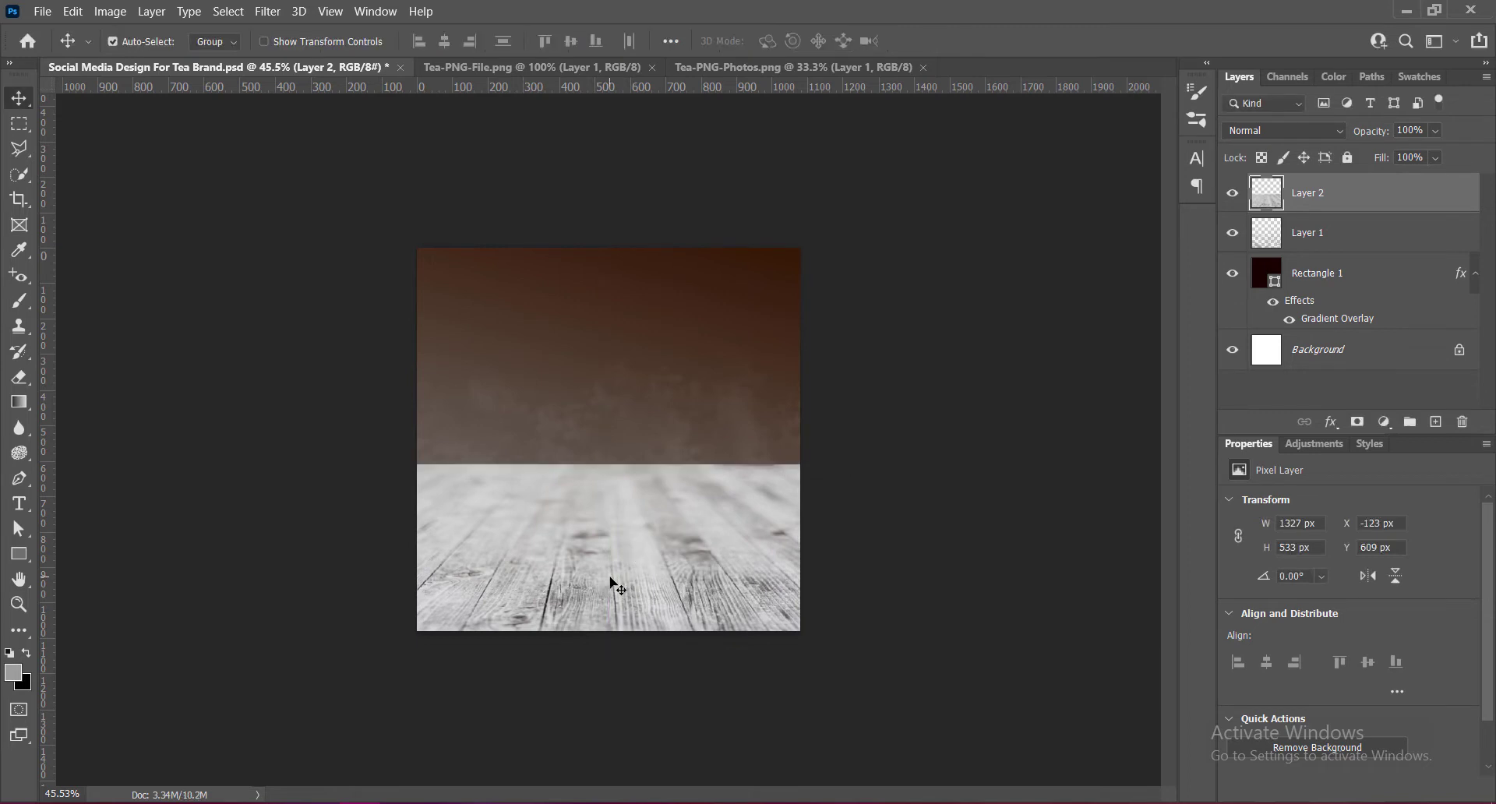
key("ctrl+s")
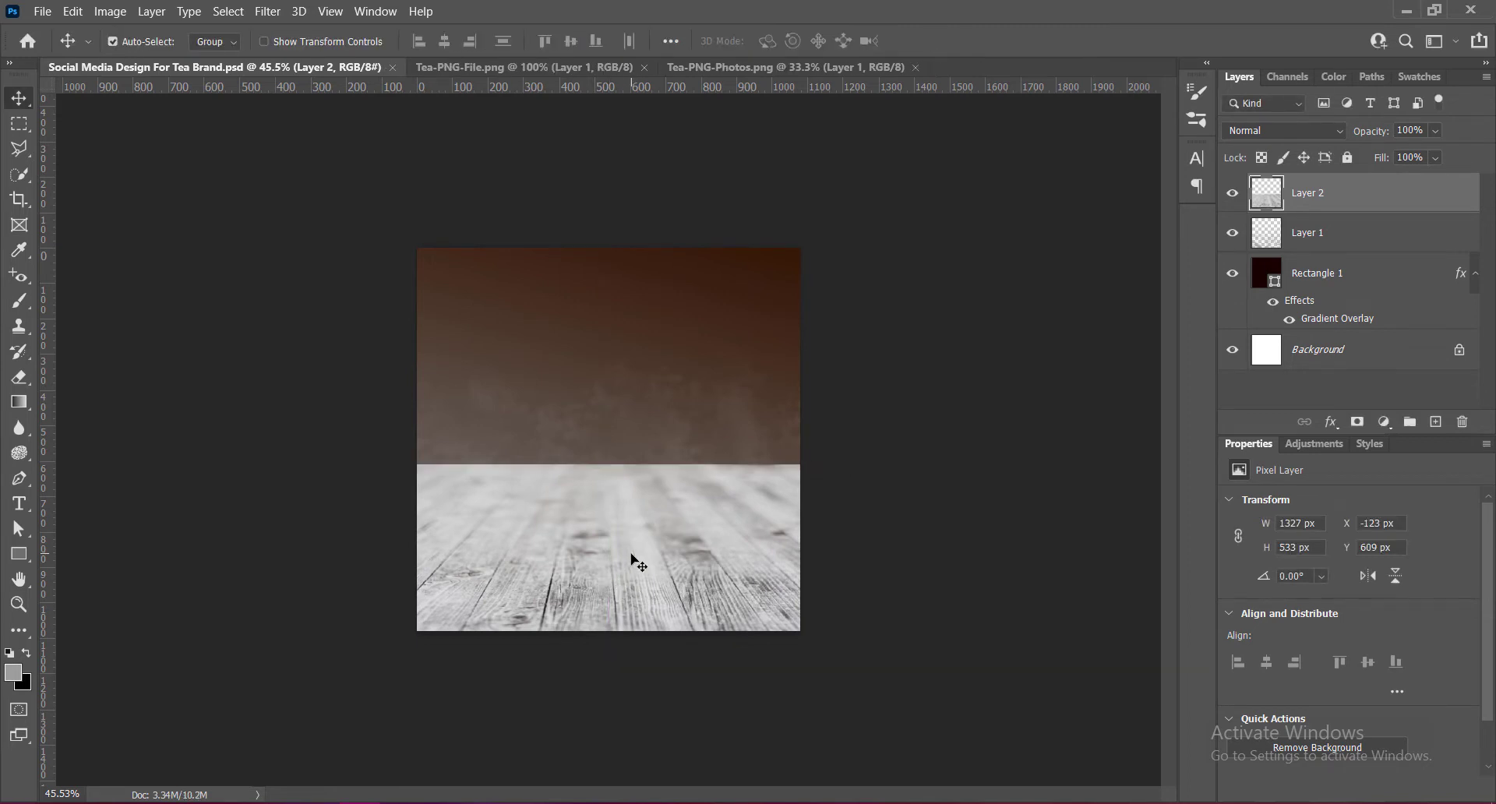
scroll(638, 564, "up", 3)
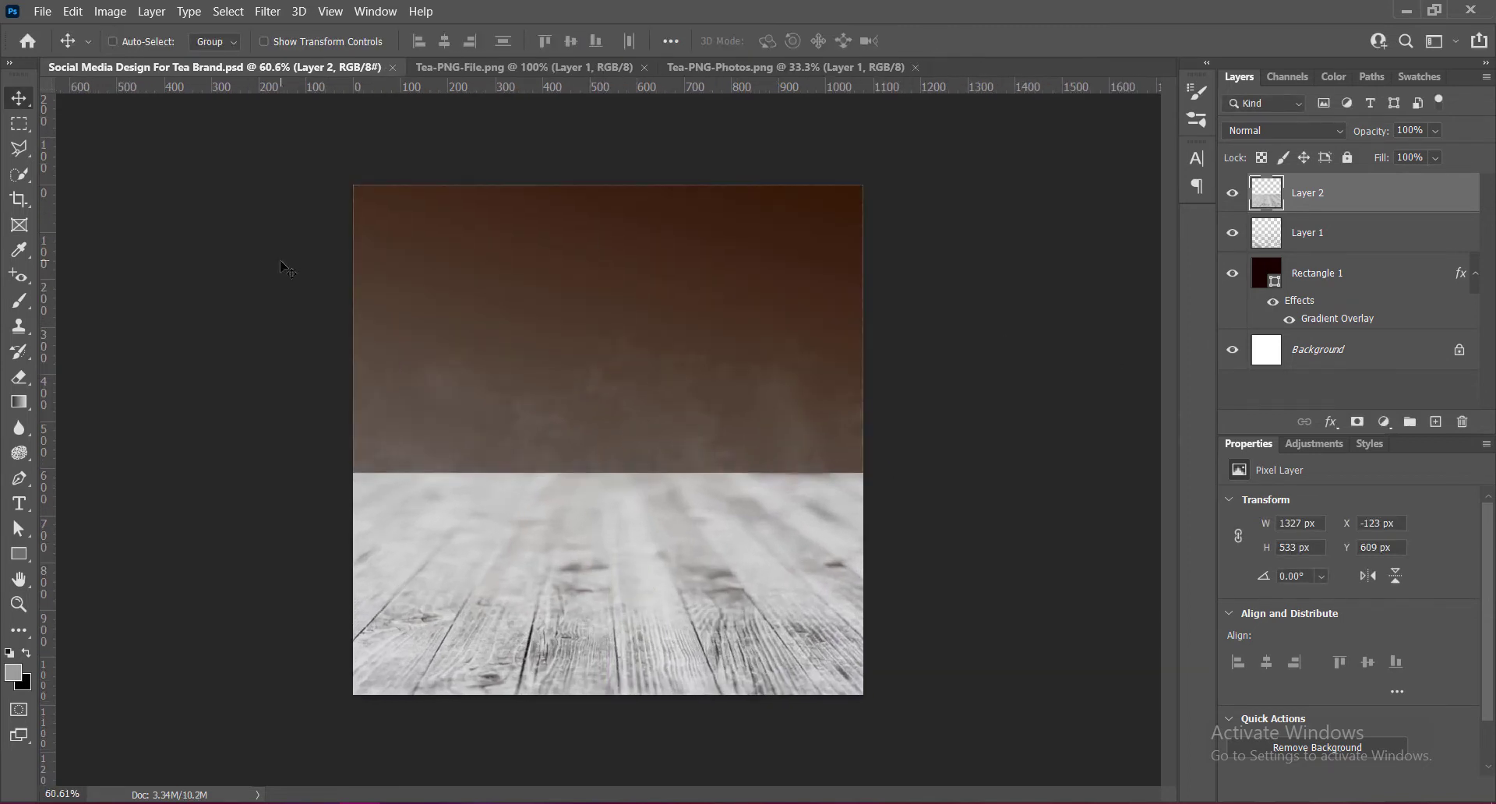
Apply Vibrance +100 with Saturation -22 to the floor
left_click(110, 11)
mouse_move(194, 58)
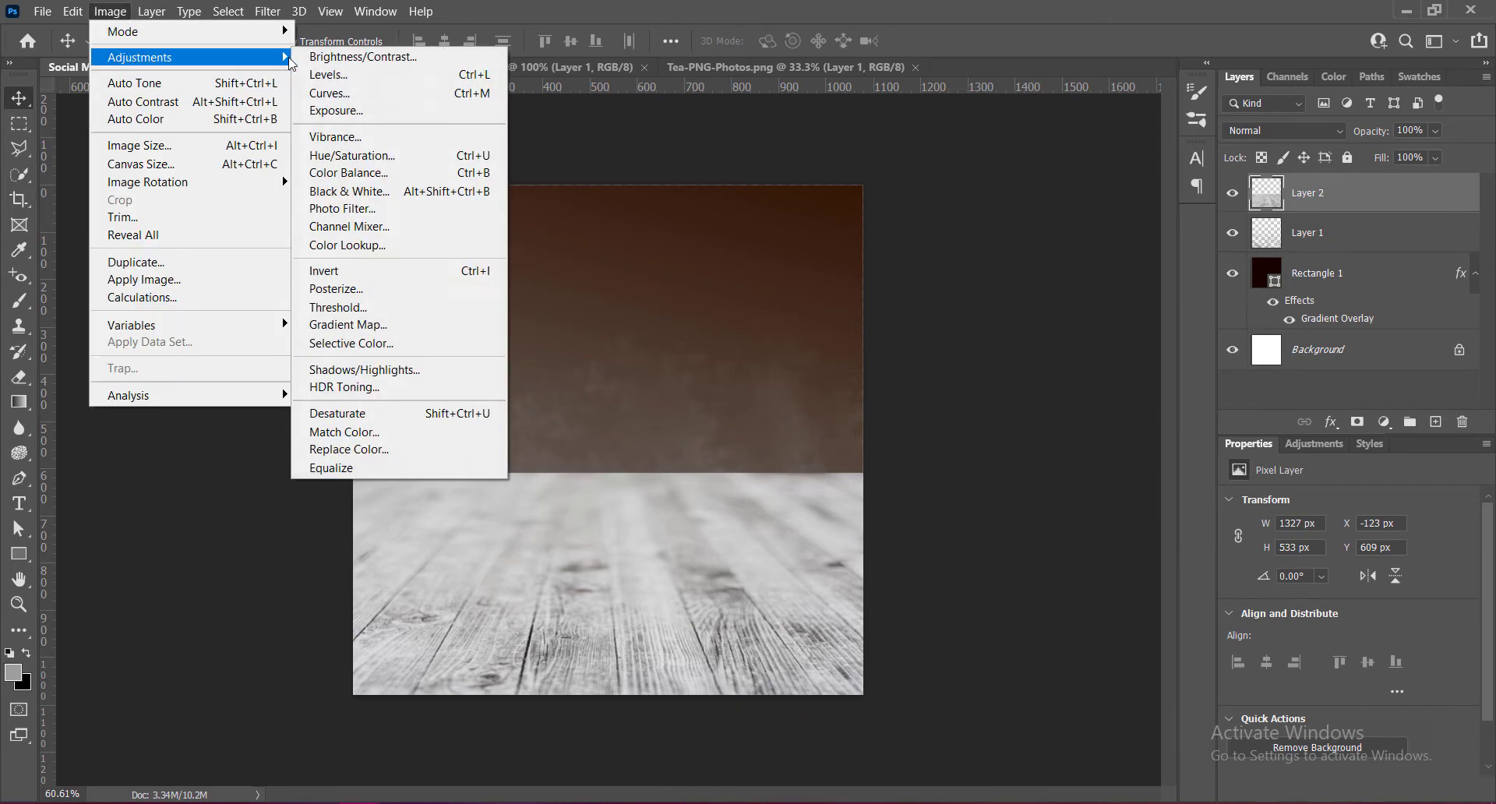
left_click(335, 136)
left_click_drag(819, 175, 915, 174)
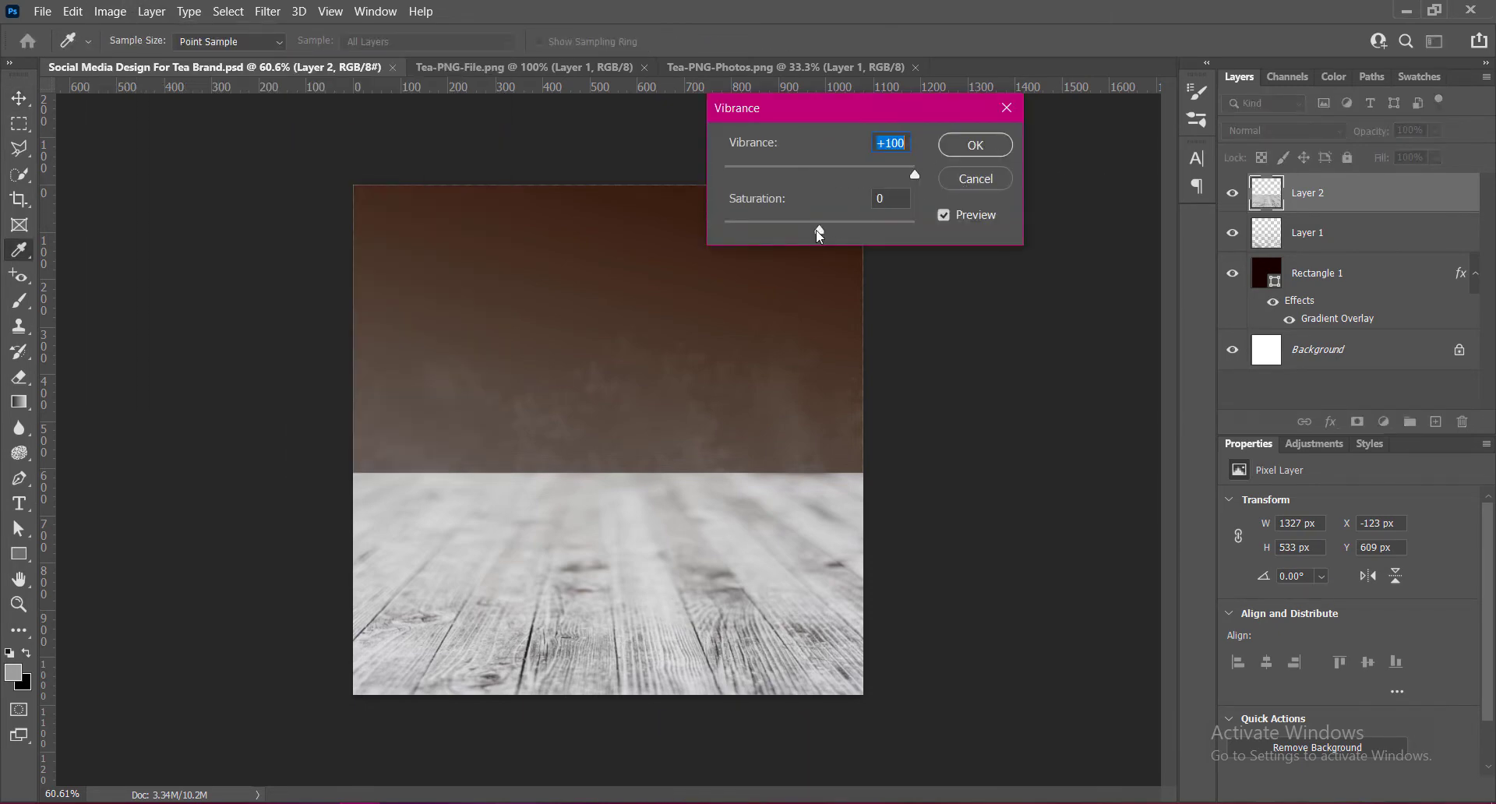
mouse_move(819, 232)
left_mouse_down()
mouse_move(876, 233)
mouse_move(764, 233)
mouse_move(801, 233)
left_mouse_up()
left_click(975, 145)
Lower the floor's contrast to -17 with Brightness/Contrast
left_click(110, 11)
left_click(335, 46)
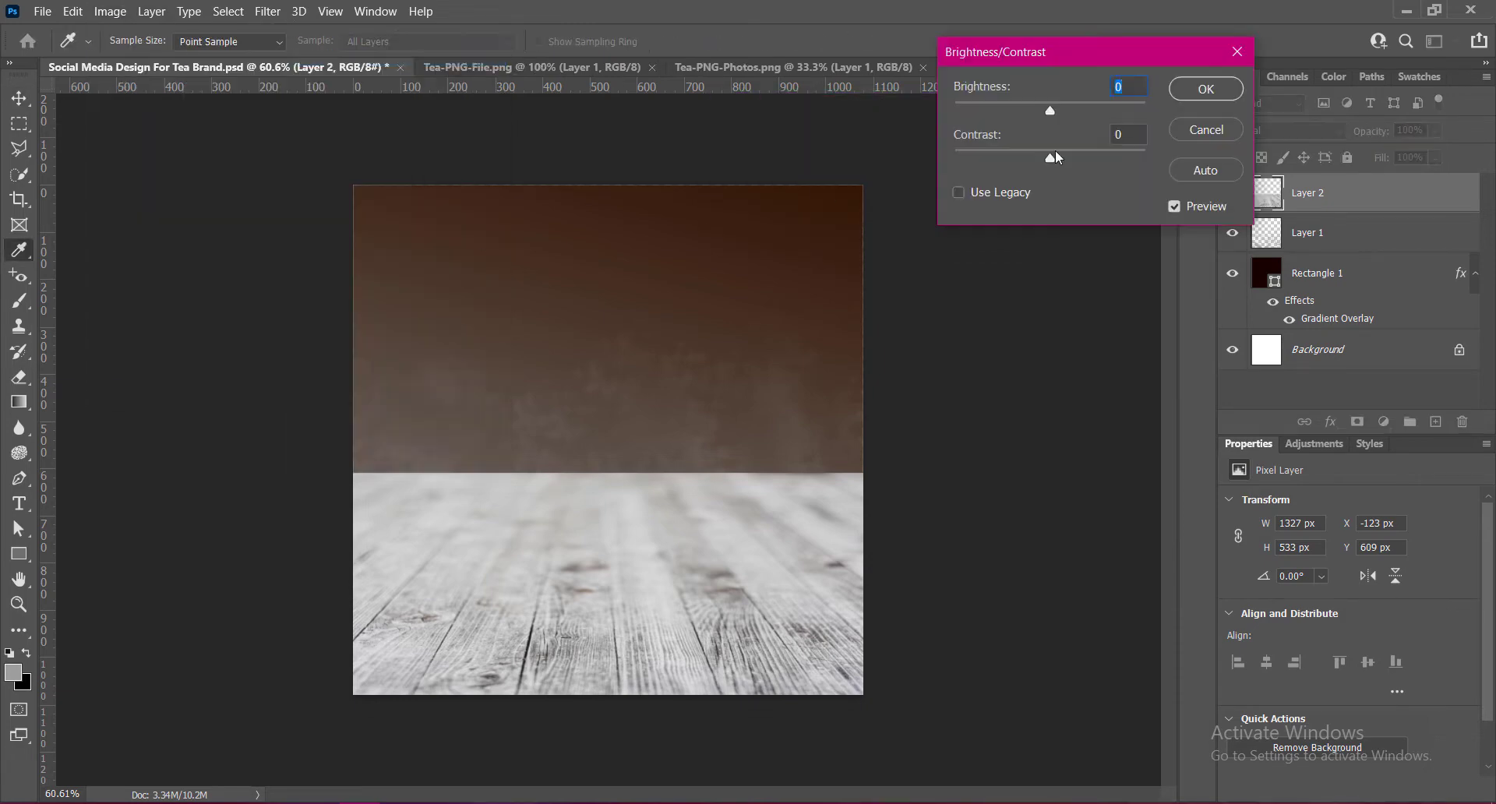
mouse_move(1055, 157)
left_mouse_down()
mouse_move(1112, 159)
mouse_move(1018, 159)
left_mouse_up()
left_click(1206, 89)
Darken the floor with a multi-point Curves adjustment and save the document
left_click(110, 11)
mouse_move(140, 58)
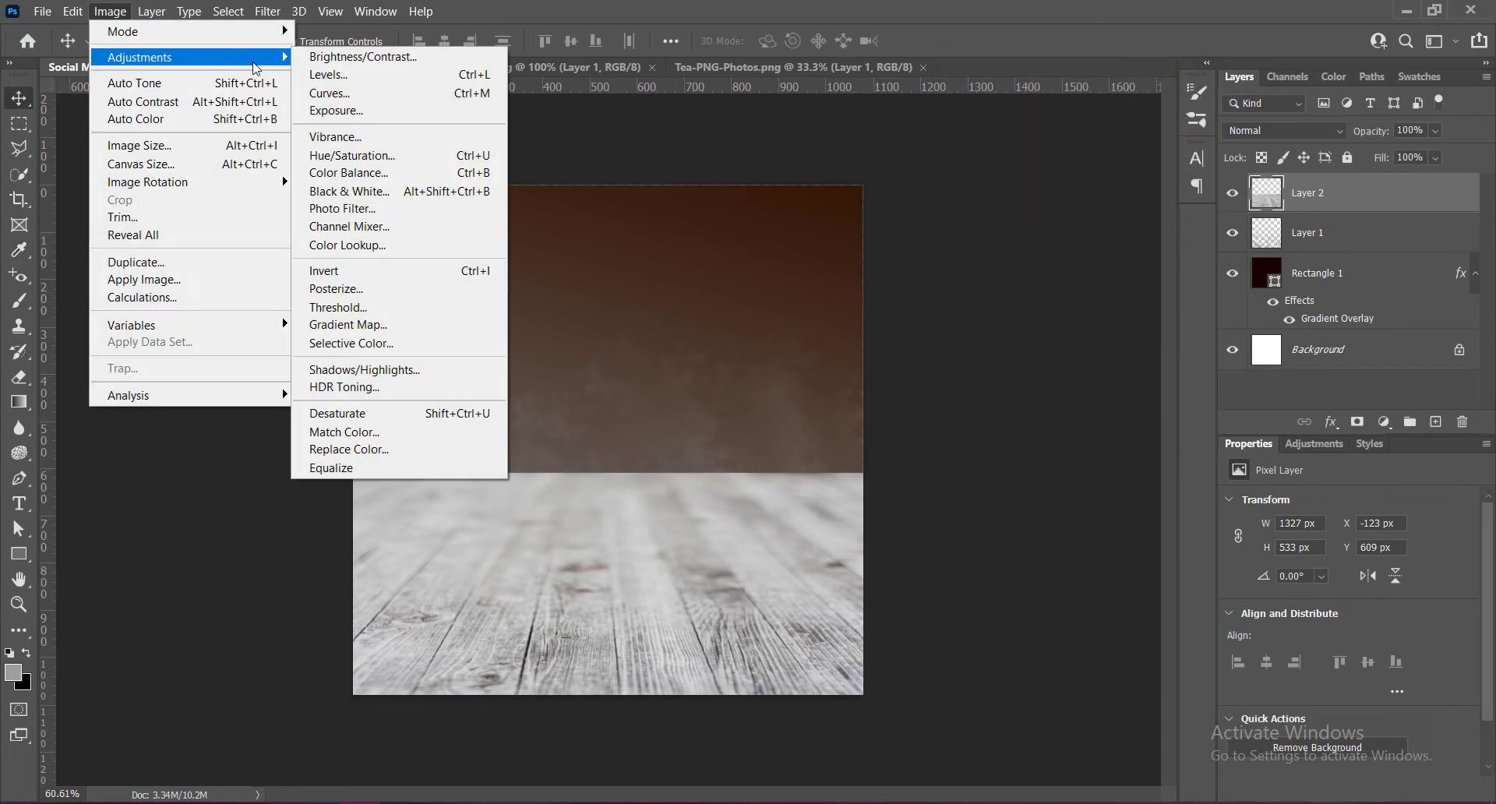
left_click(327, 93)
left_click_drag(1000, 235, 1002, 277)
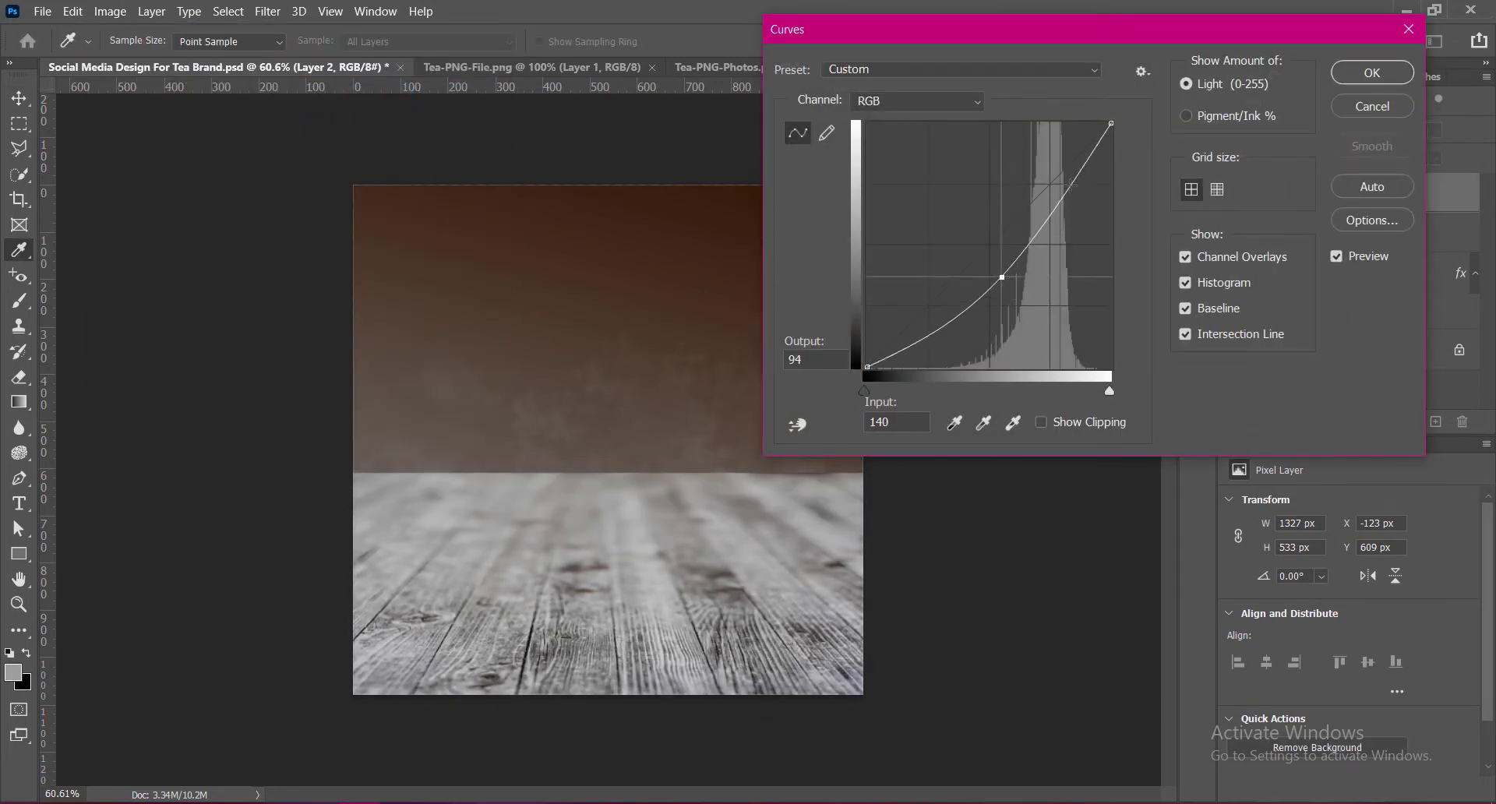
left_click_drag(1071, 186, 1072, 210)
mouse_move(924, 331)
left_mouse_down()
mouse_move(924, 281)
mouse_move(952, 313)
left_mouse_up()
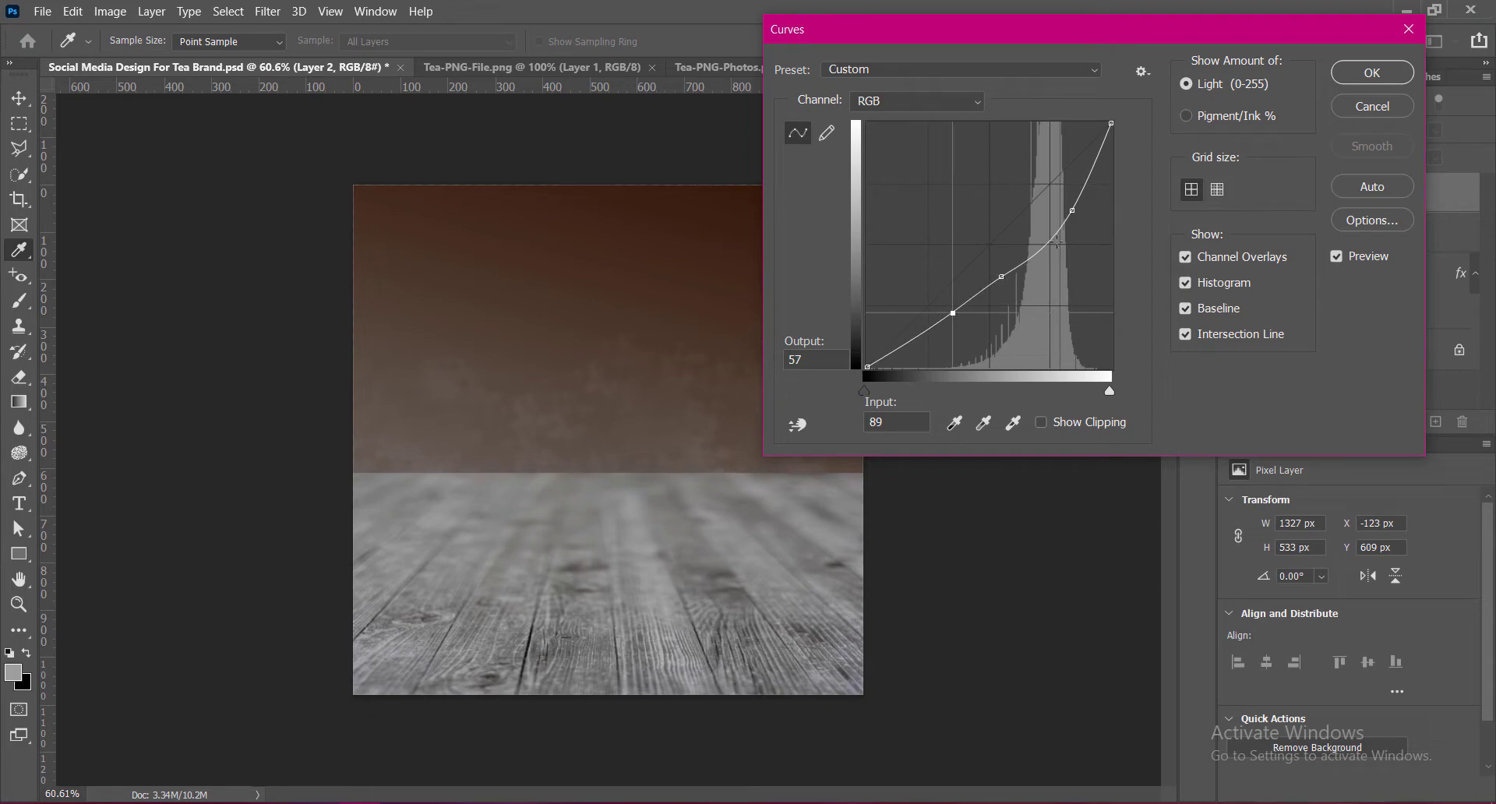
mouse_move(1056, 243)
left_mouse_down()
mouse_move(1046, 258)
mouse_move(1042, 238)
mouse_move(1011, 290)
left_mouse_up()
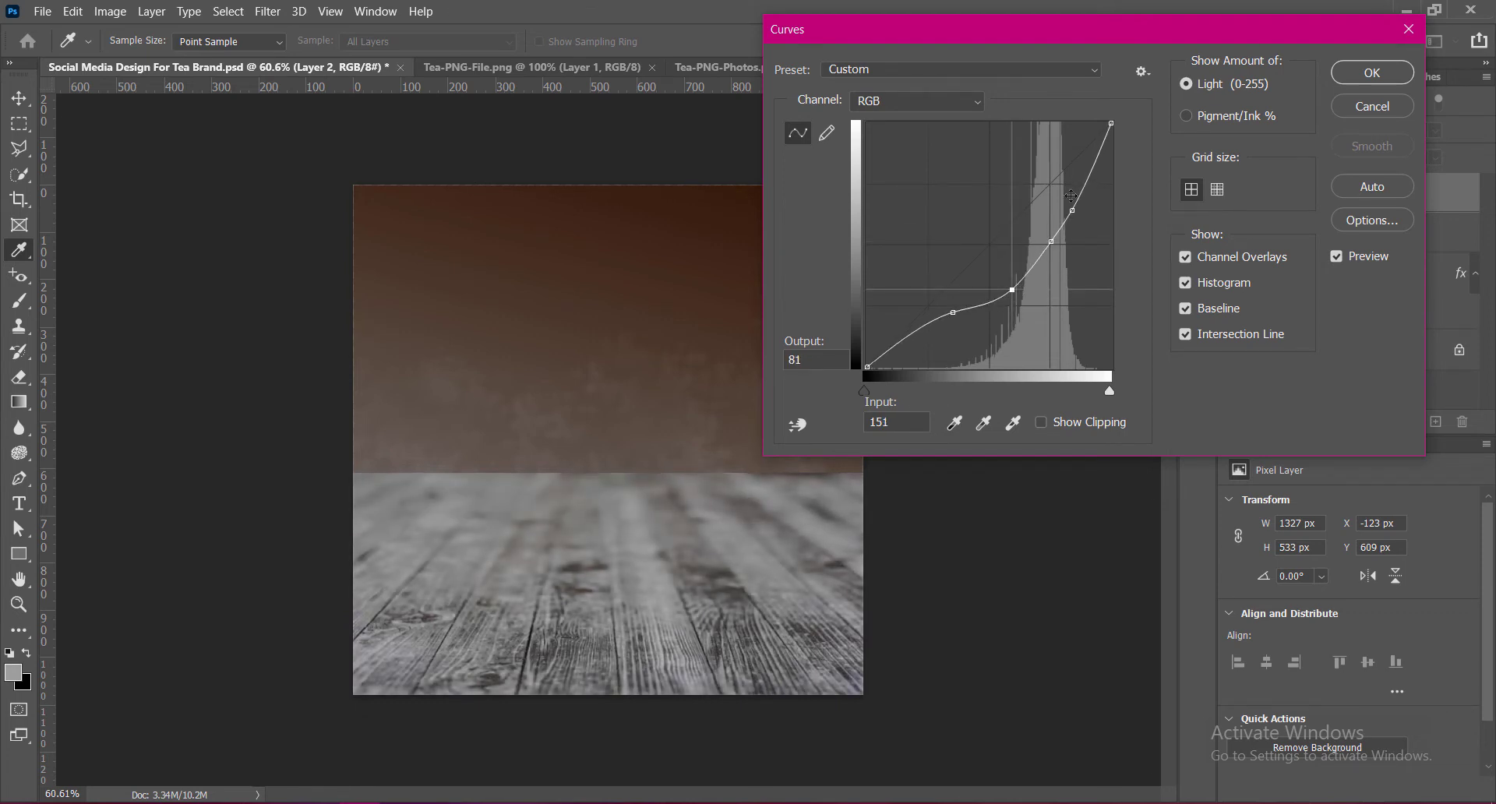
left_click_drag(1086, 182, 1085, 202)
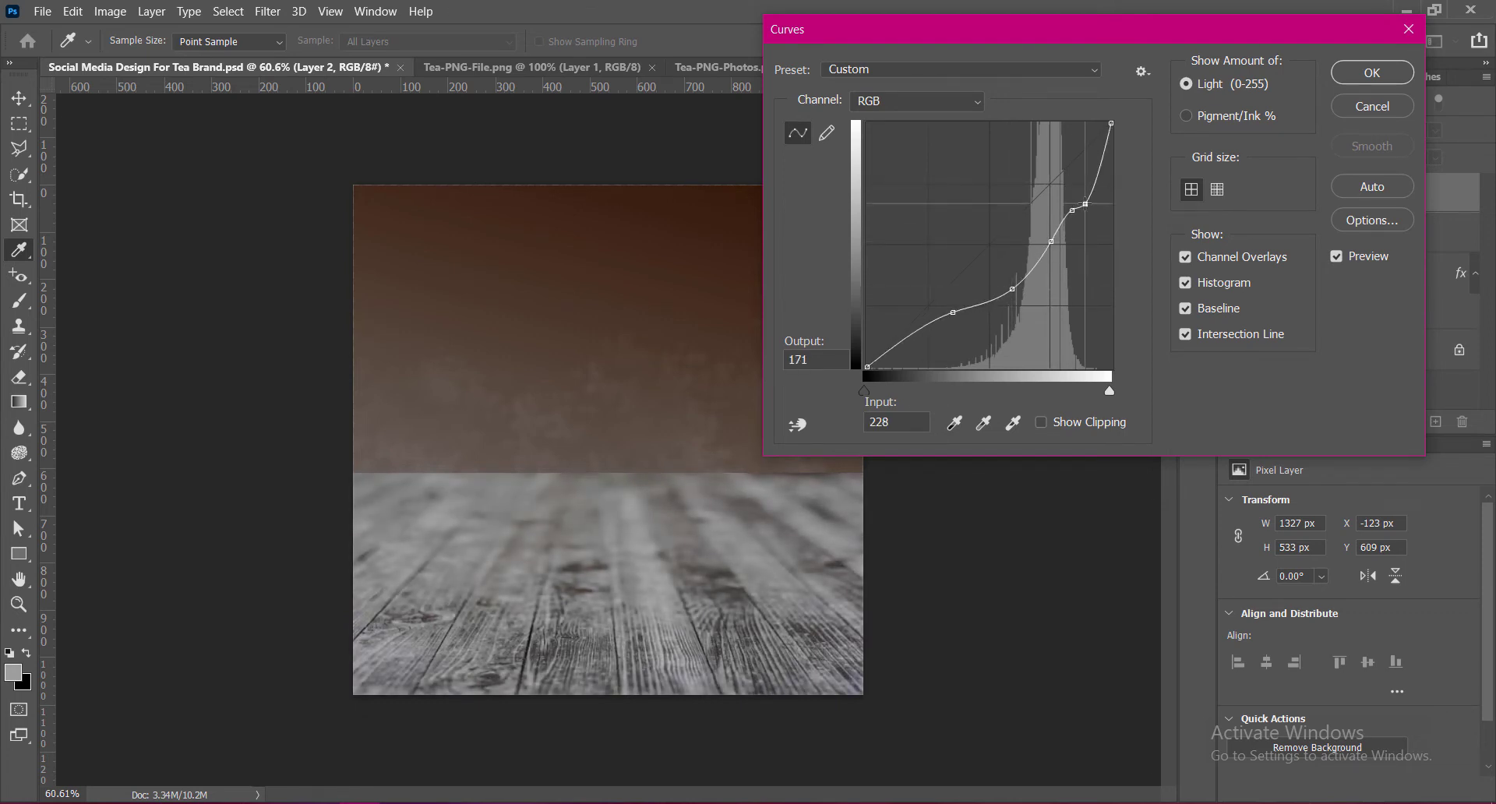
left_click(1351, 74)
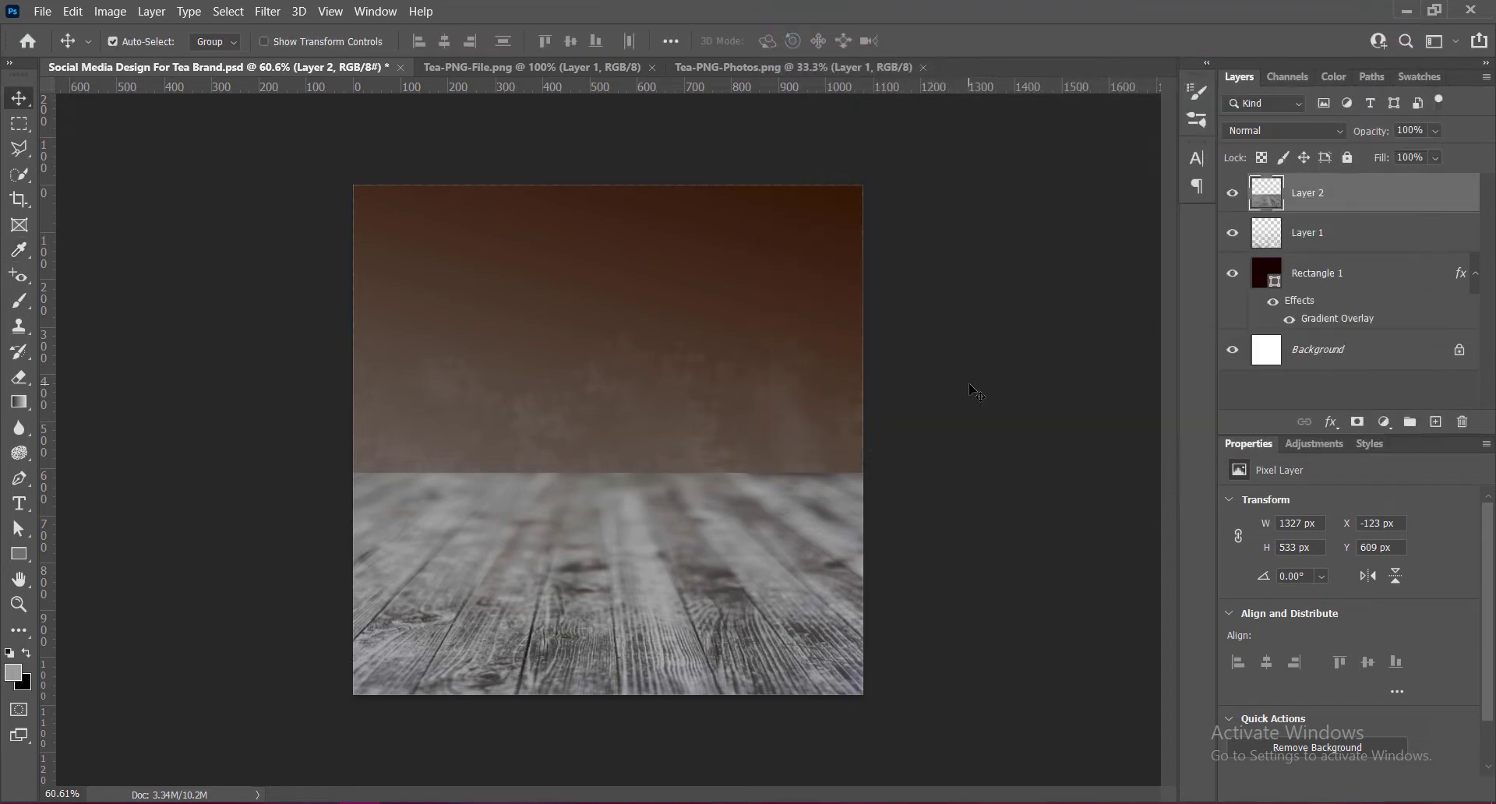
key("ctrl+s")
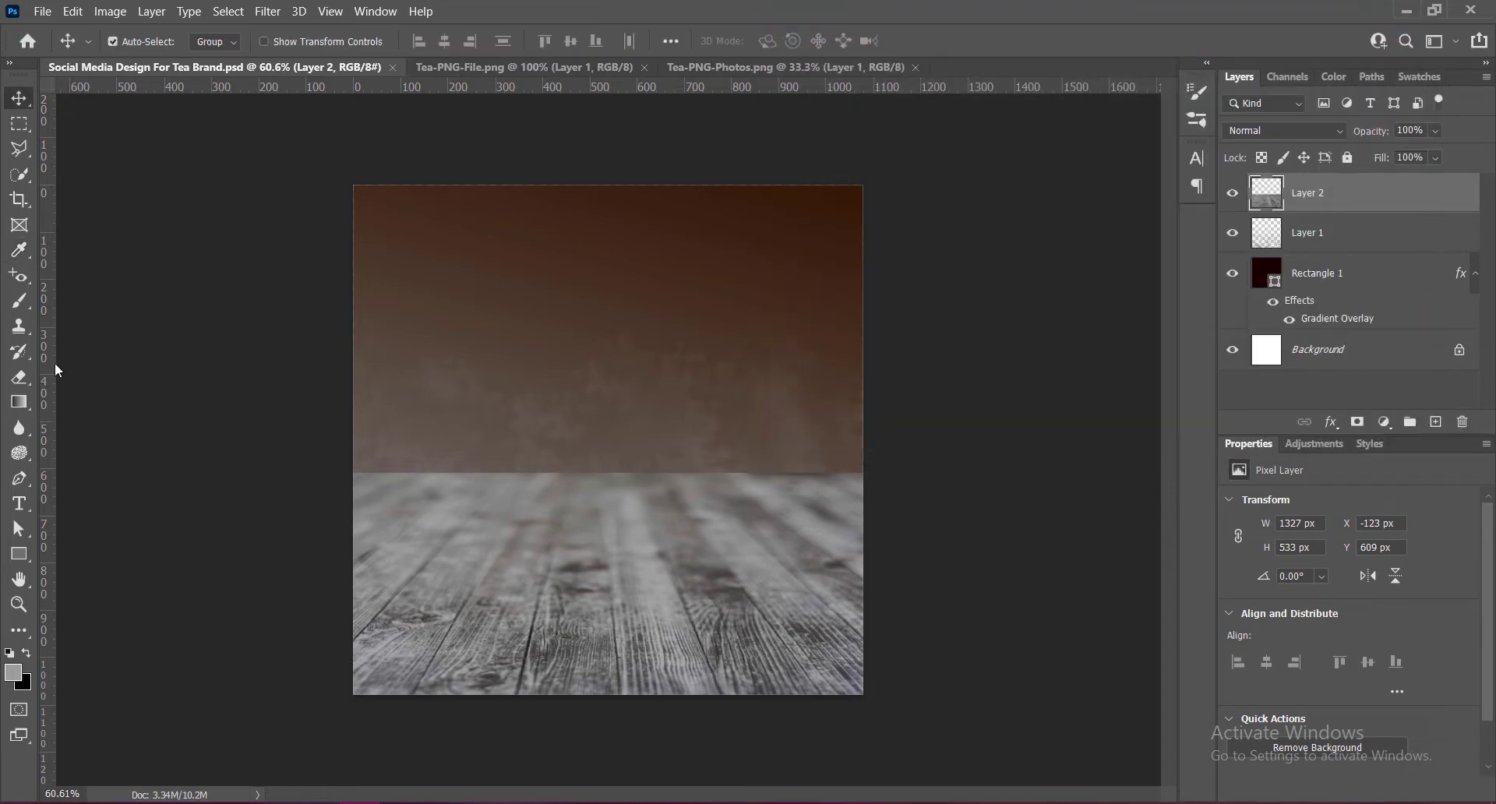
Soften the hard wall-to-floor edge with soft Eraser strokes along the floor's top
left_click(19, 378)
left_click(357, 434)
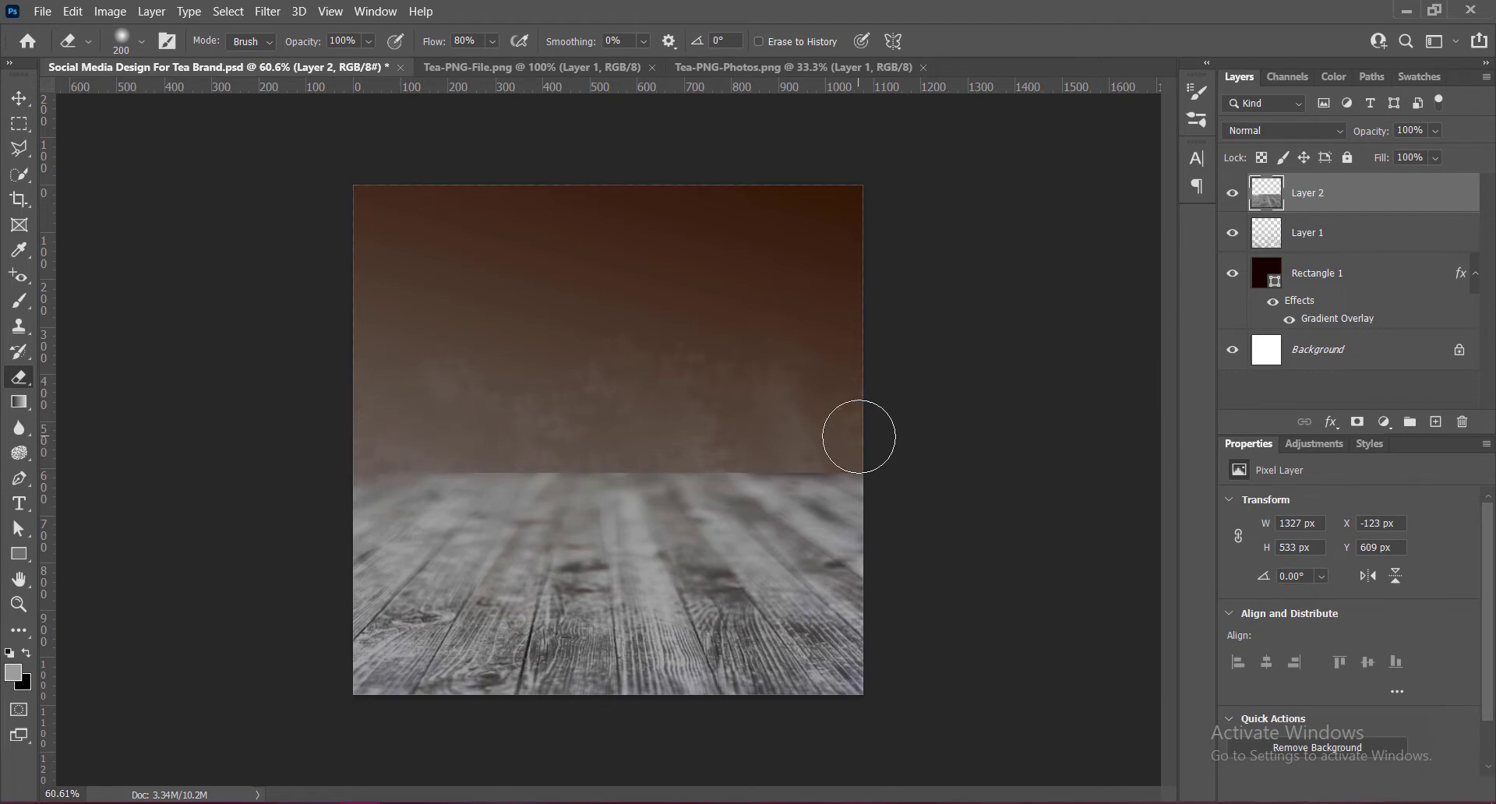
mouse_move(859, 436)
left_mouse_down()
mouse_move(369, 458)
mouse_move(491, 434)
mouse_move(884, 457)
left_mouse_up()
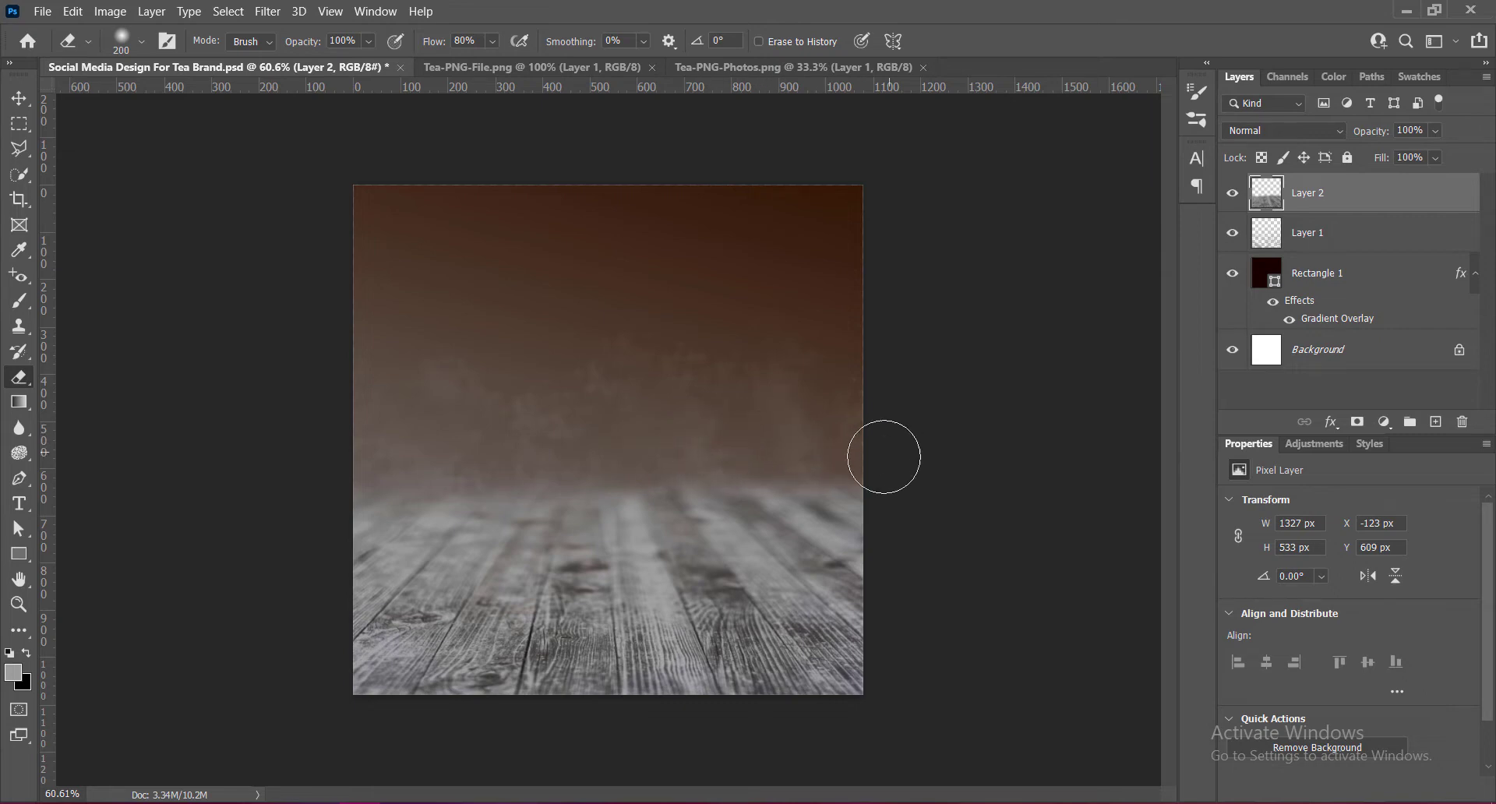
mouse_move(374, 473)
left_mouse_down()
mouse_move(507, 431)
mouse_move(802, 445)
mouse_move(497, 444)
mouse_move(324, 495)
mouse_move(985, 477)
mouse_move(524, 455)
mouse_move(458, 428)
mouse_move(535, 444)
mouse_move(544, 431)
mouse_move(400, 437)
mouse_move(507, 400)
mouse_move(829, 441)
mouse_move(469, 517)
left_mouse_up()
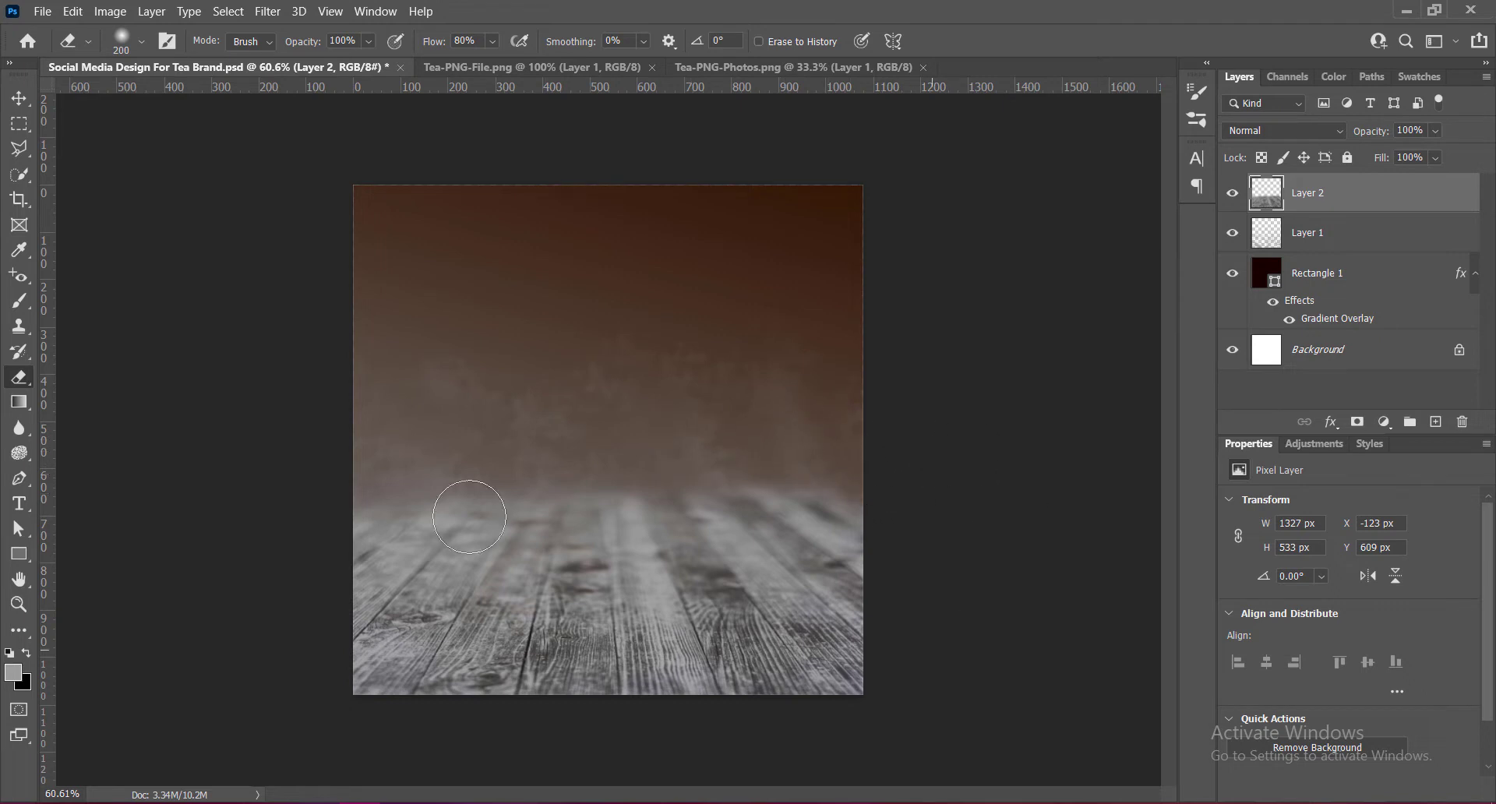
Nudge the floor layer down to Y 652 px and save the file
key("v")
key("shift+Down")
key("shift+Down")
key("shift+Down")
key("shift+Down")
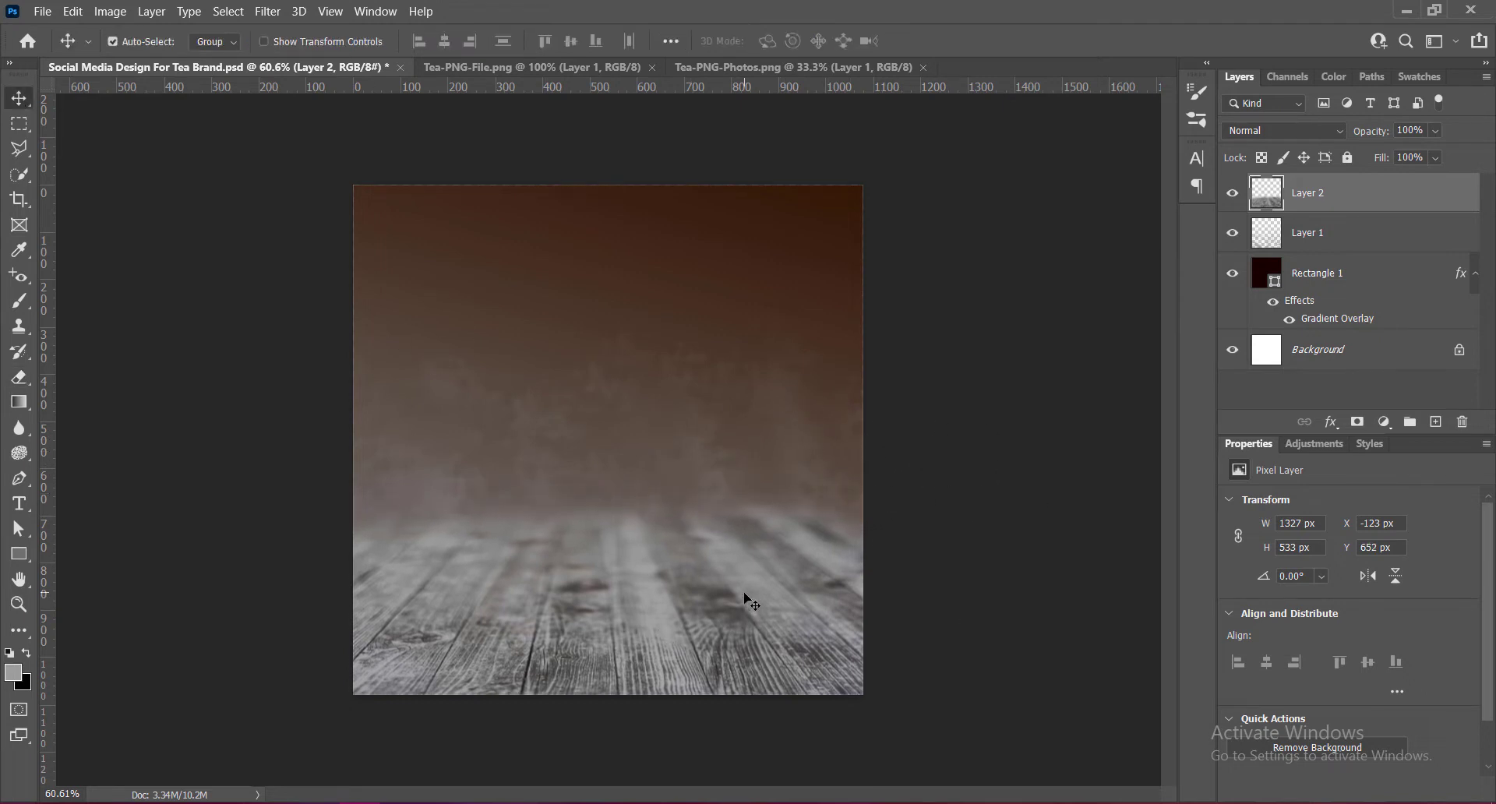
key("shift+Down")
key("shift+Down")
key("shift+Down")
key("shift+Down")
key("shift+Down")
key("Down")
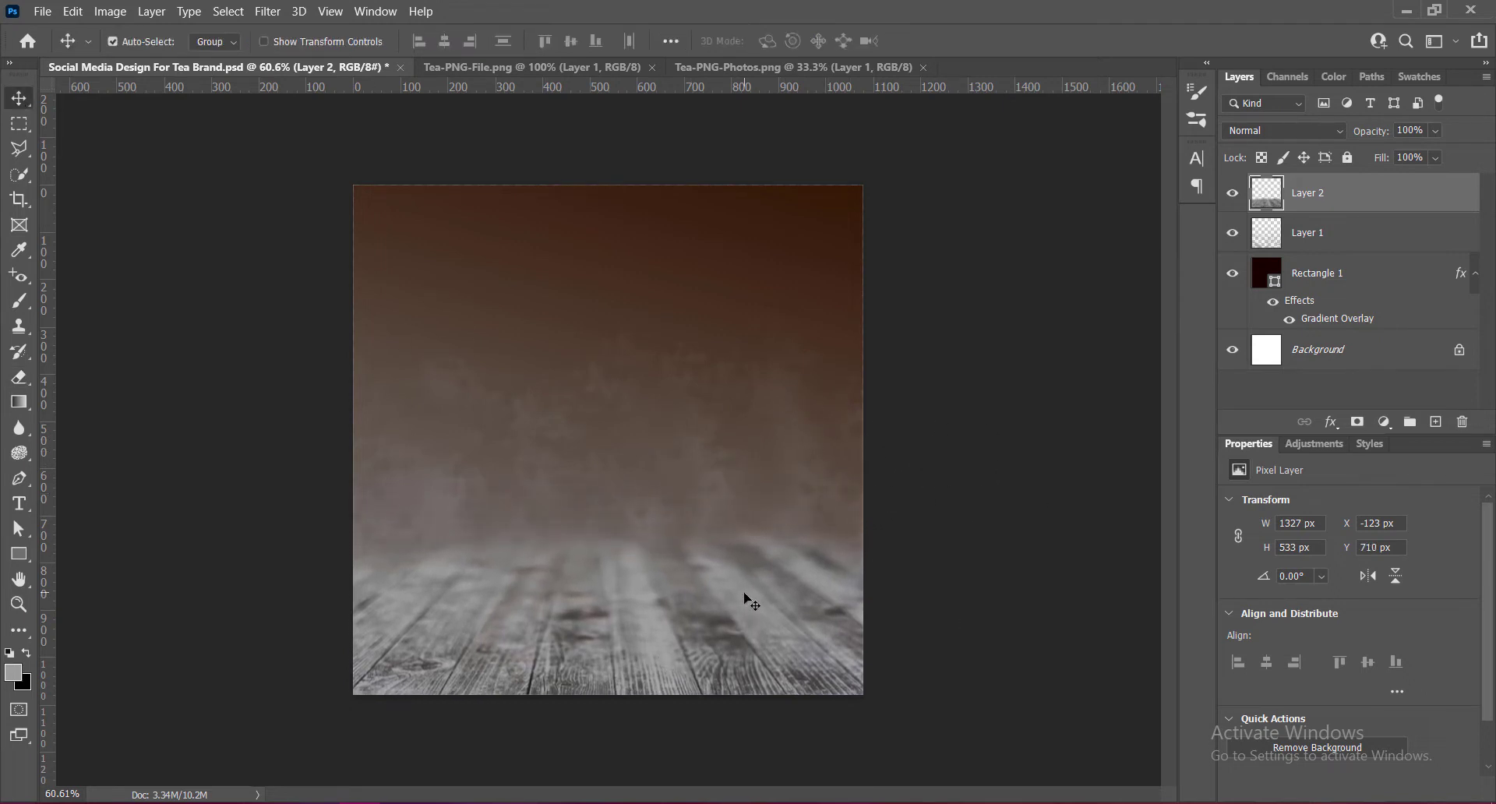
key("Down")
key("Down")
key("Down")
key("ctrl+s")
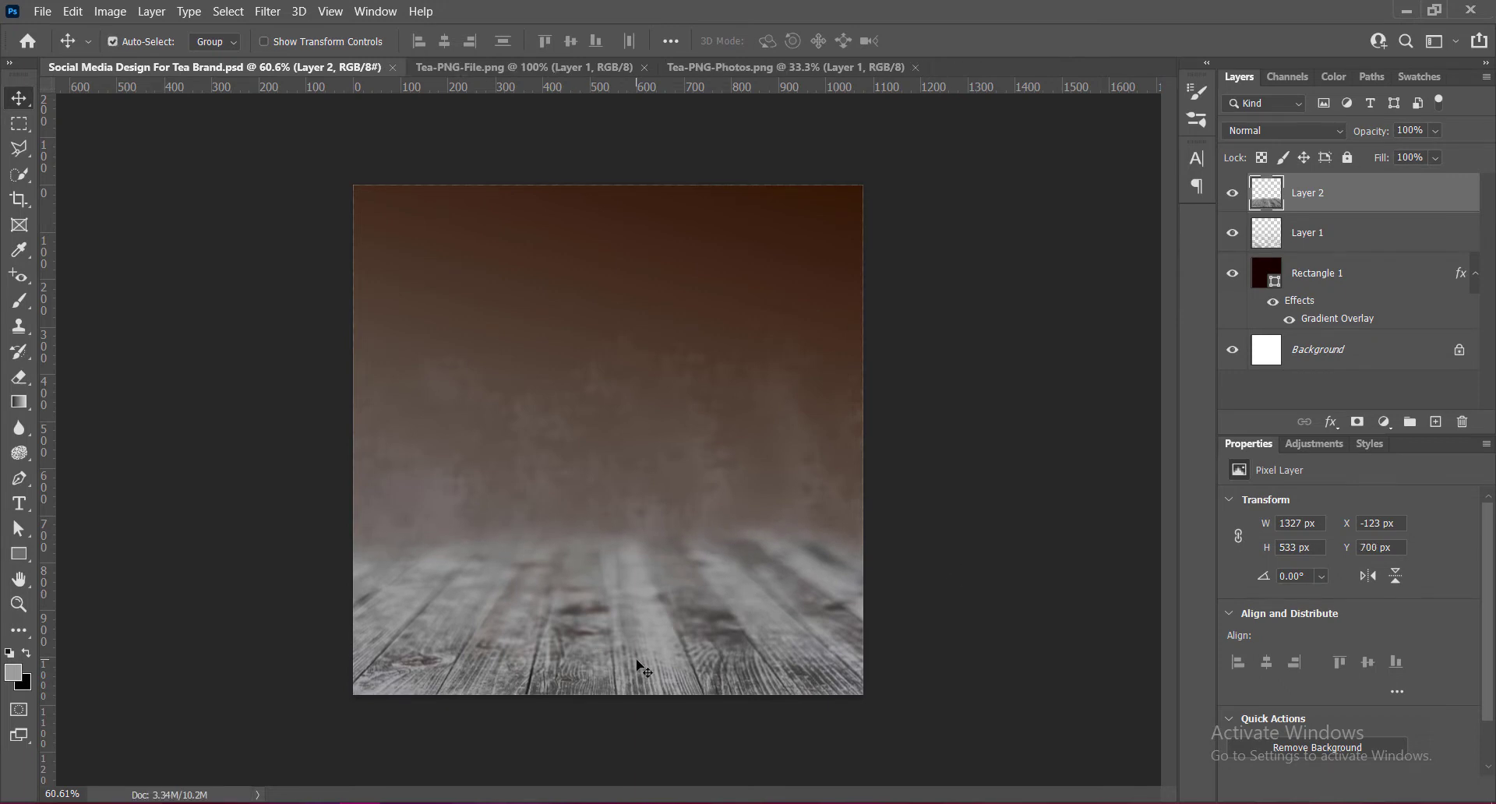
key("shift+Up")
key("shift+Up")
key("shift+Up")
key("shift+Up")
key("shift+Up")
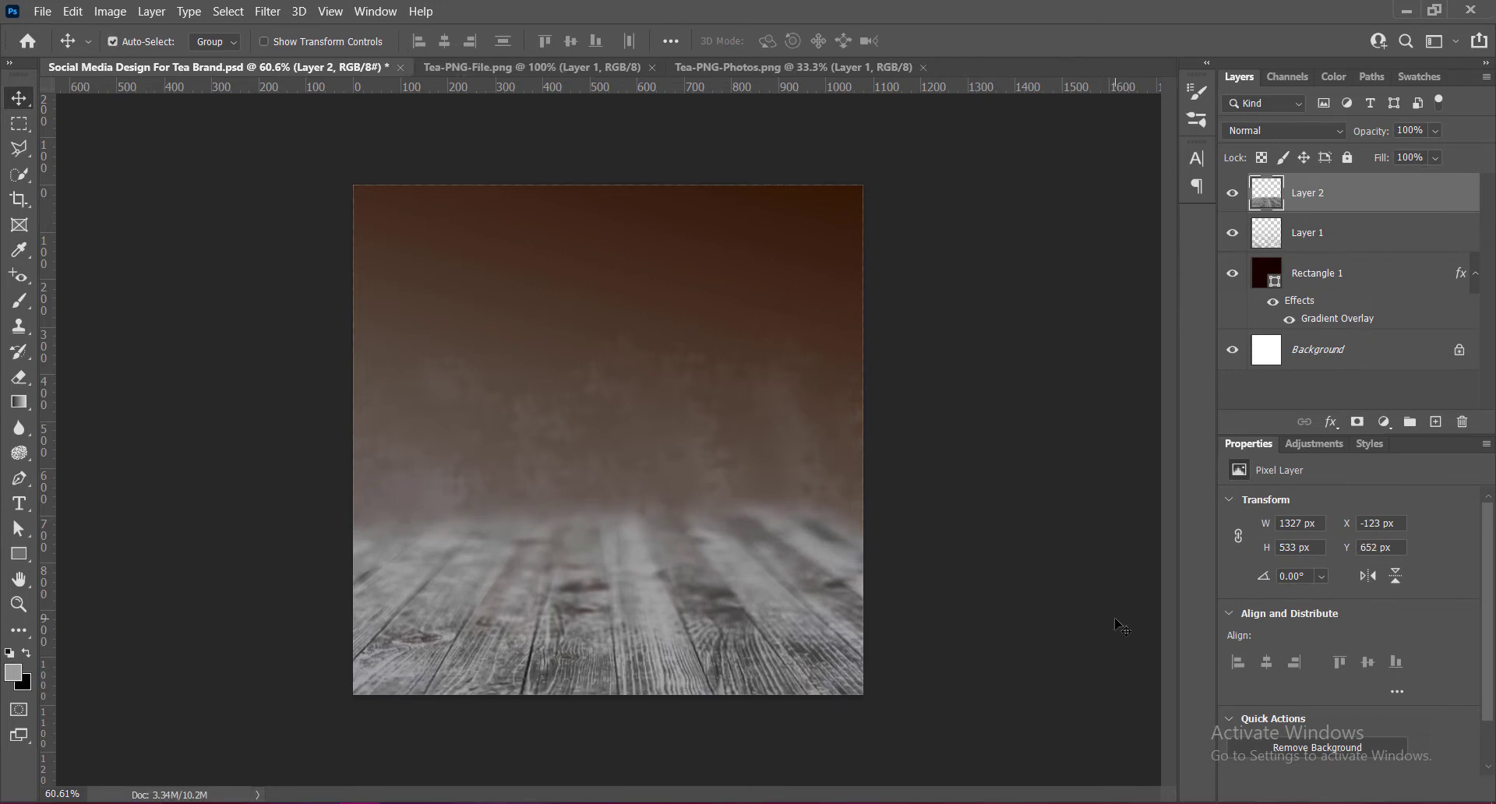
key("ctrl+s")
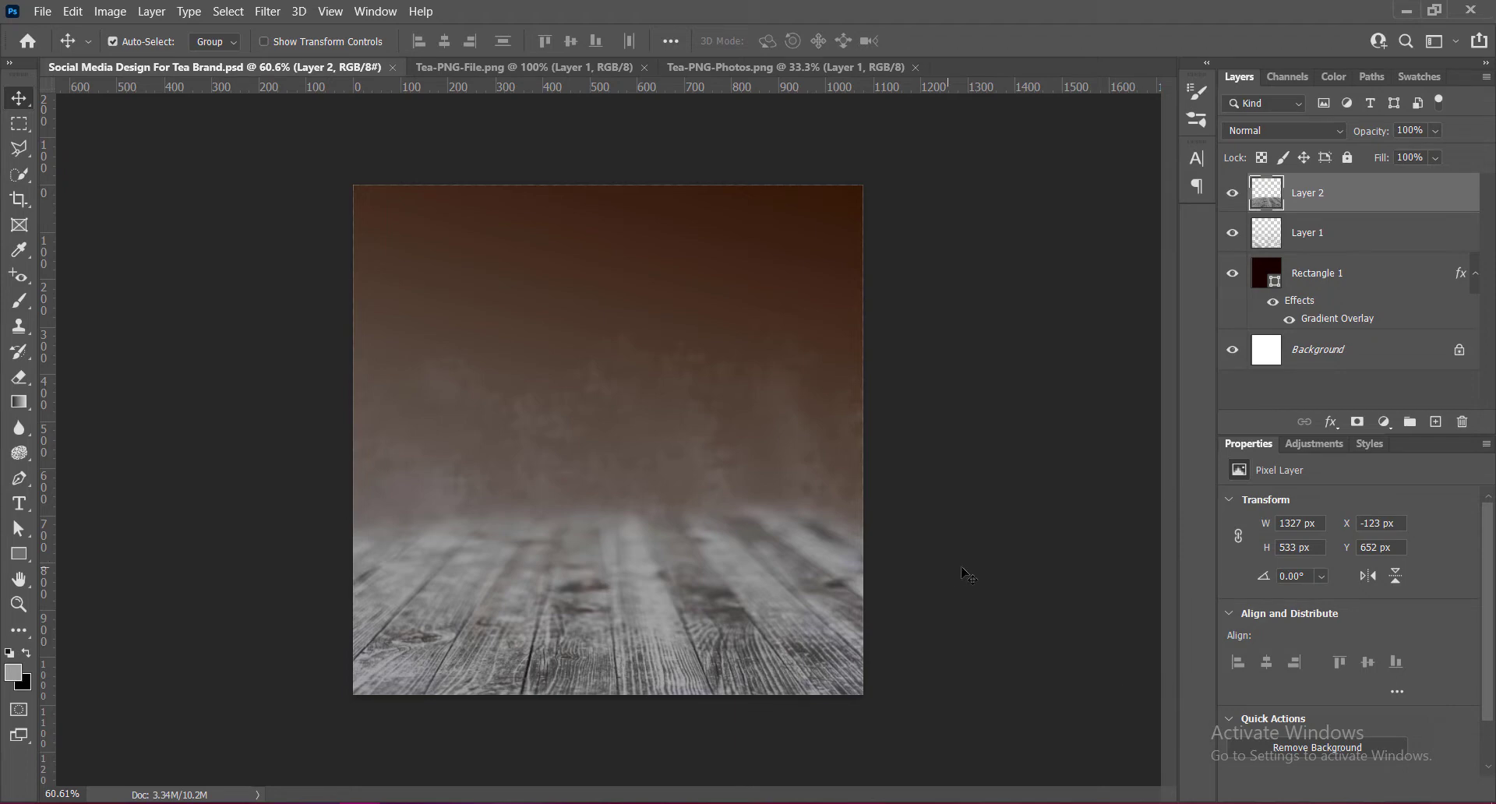
Warm the floor with Color Balance, shifting toward magenta and red with a yellow-blue tweak
left_click(110, 11)
left_click(336, 173)
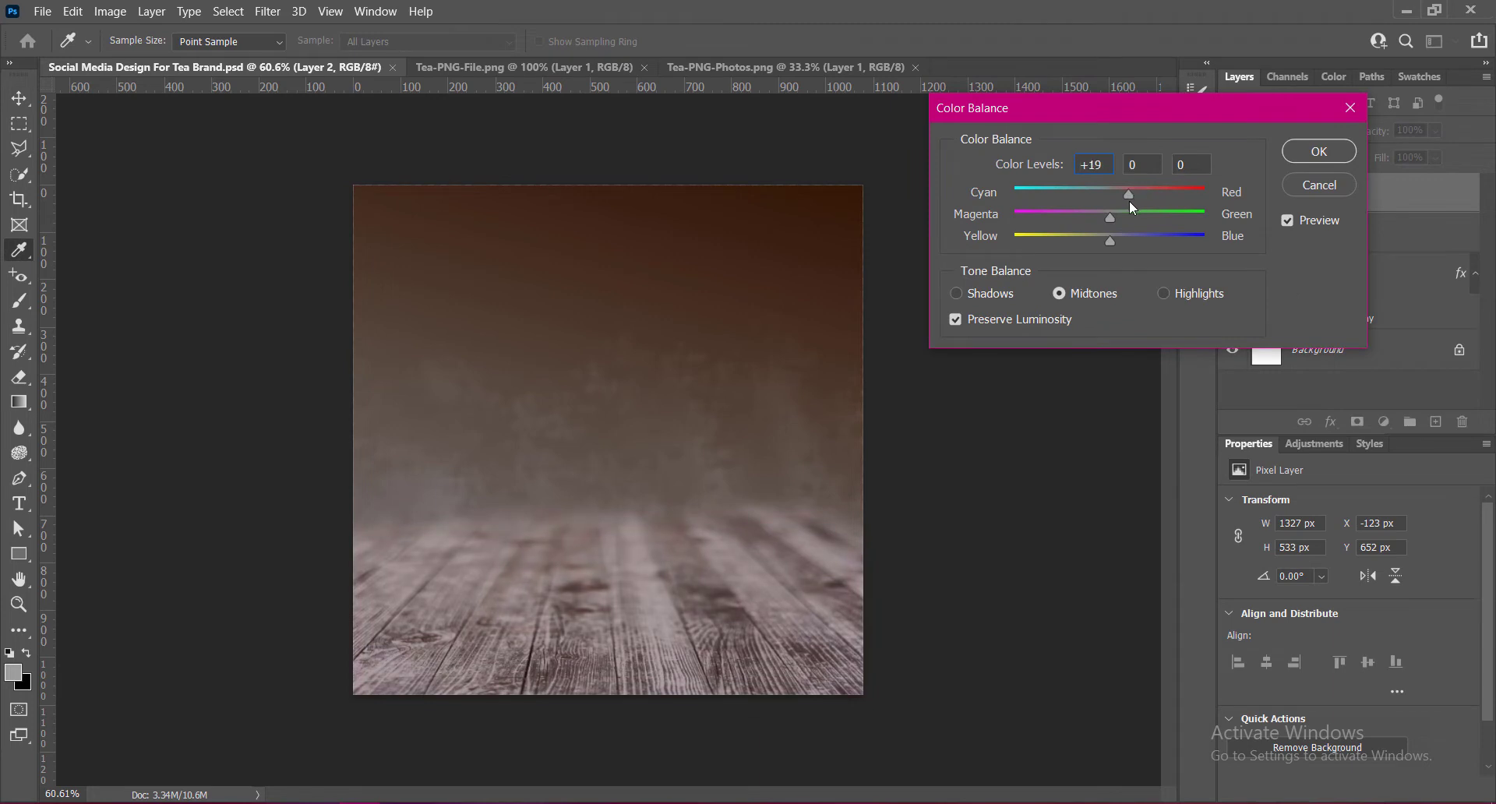
left_click_drag(1110, 217, 1091, 219)
left_click(1134, 203)
left_click_drag(1111, 245, 1110, 242)
left_click(1105, 247)
left_click(1319, 153)
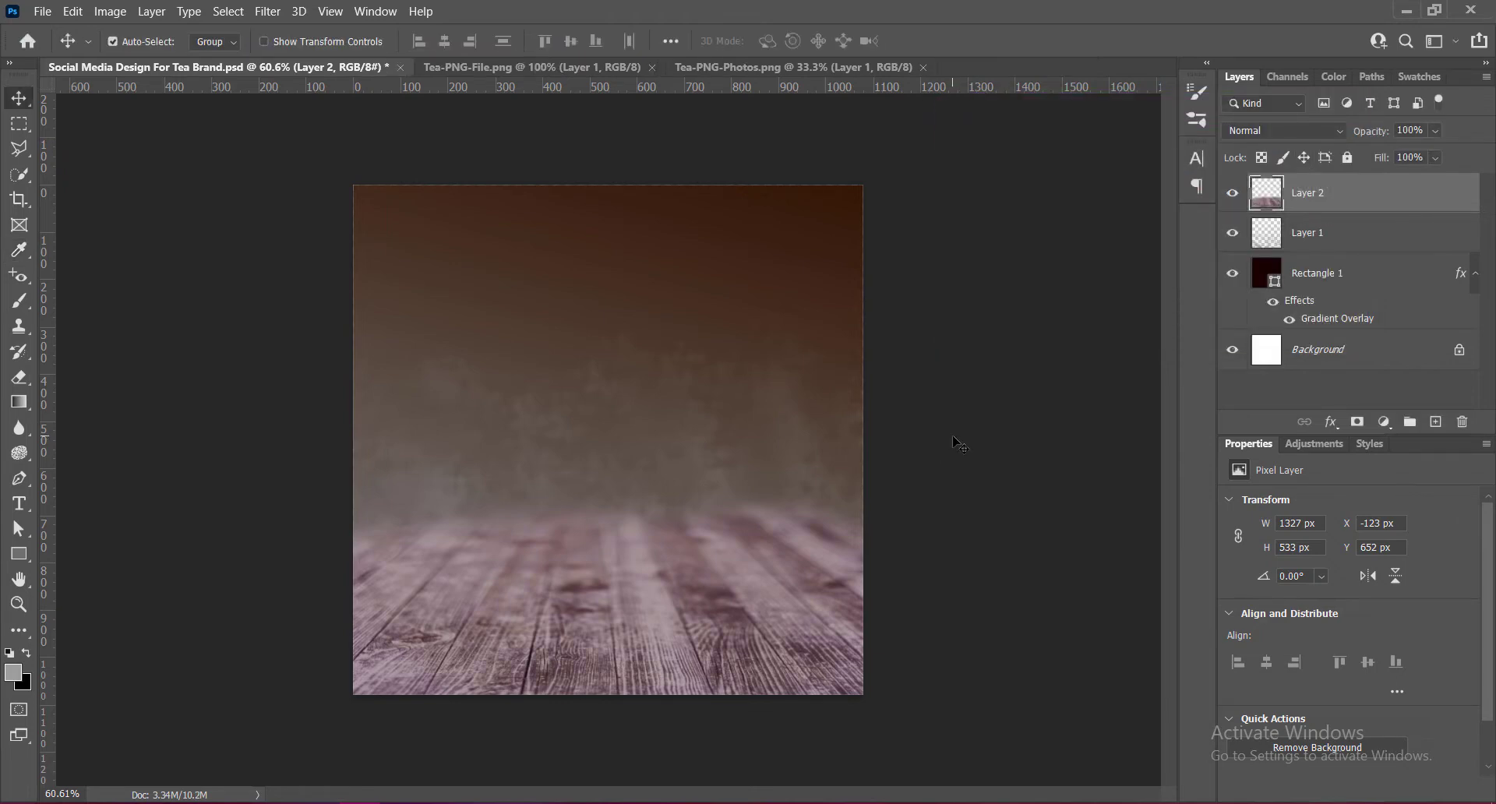
Select the Rectangle 1 layer and Layer 1, then save the file
left_click(717, 445)
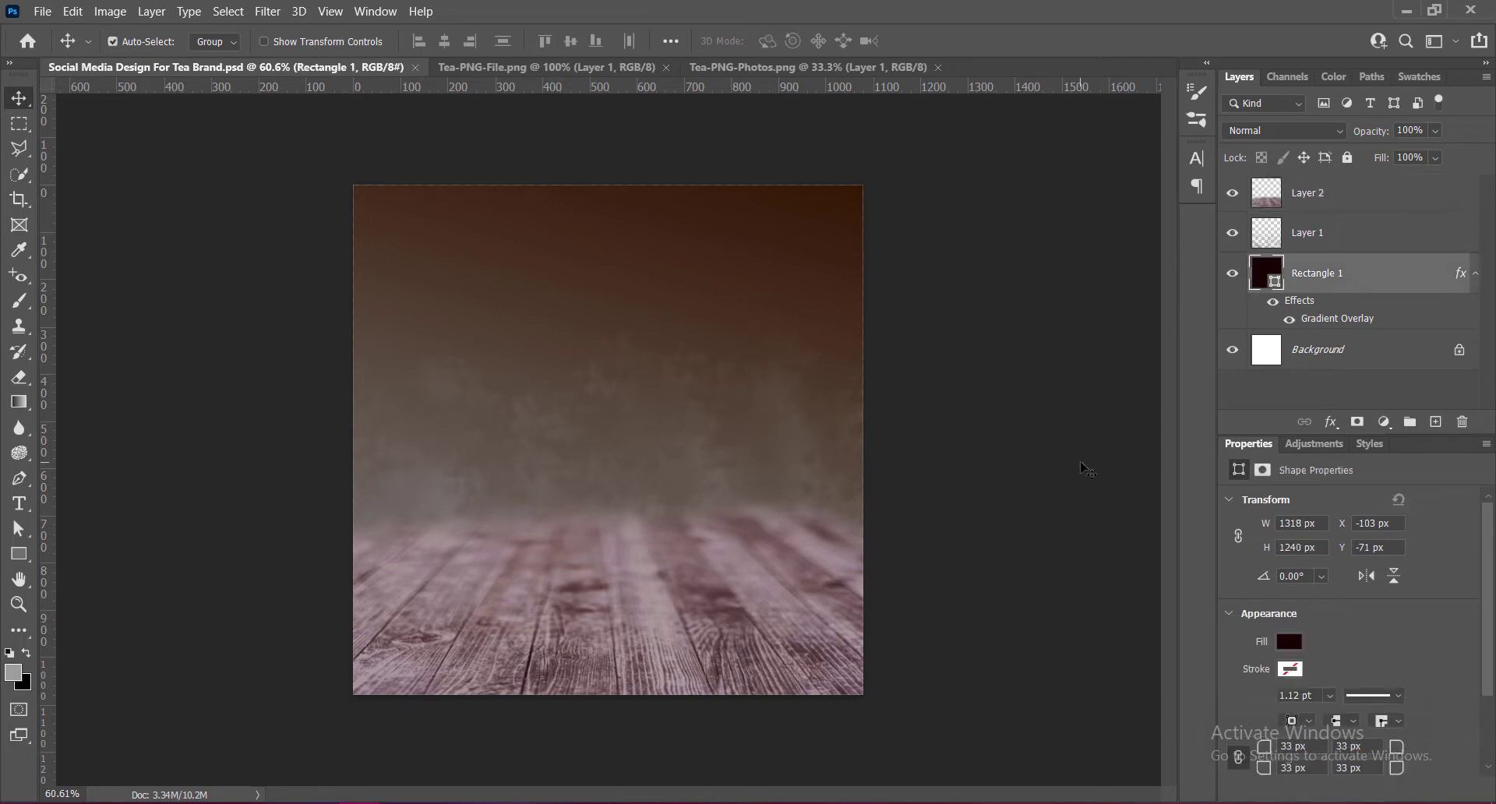
left_click(1294, 234)
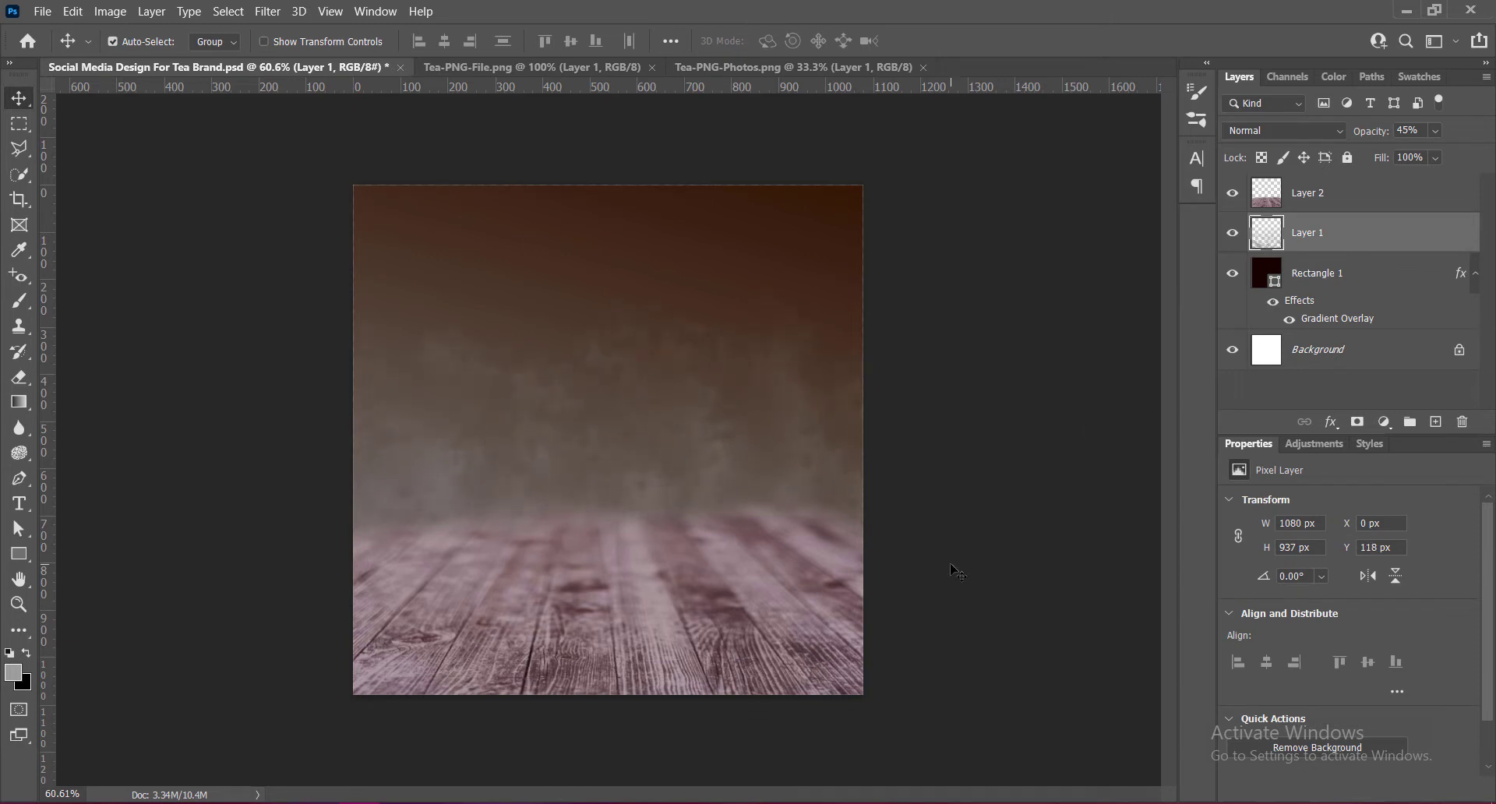
key("ctrl+s")
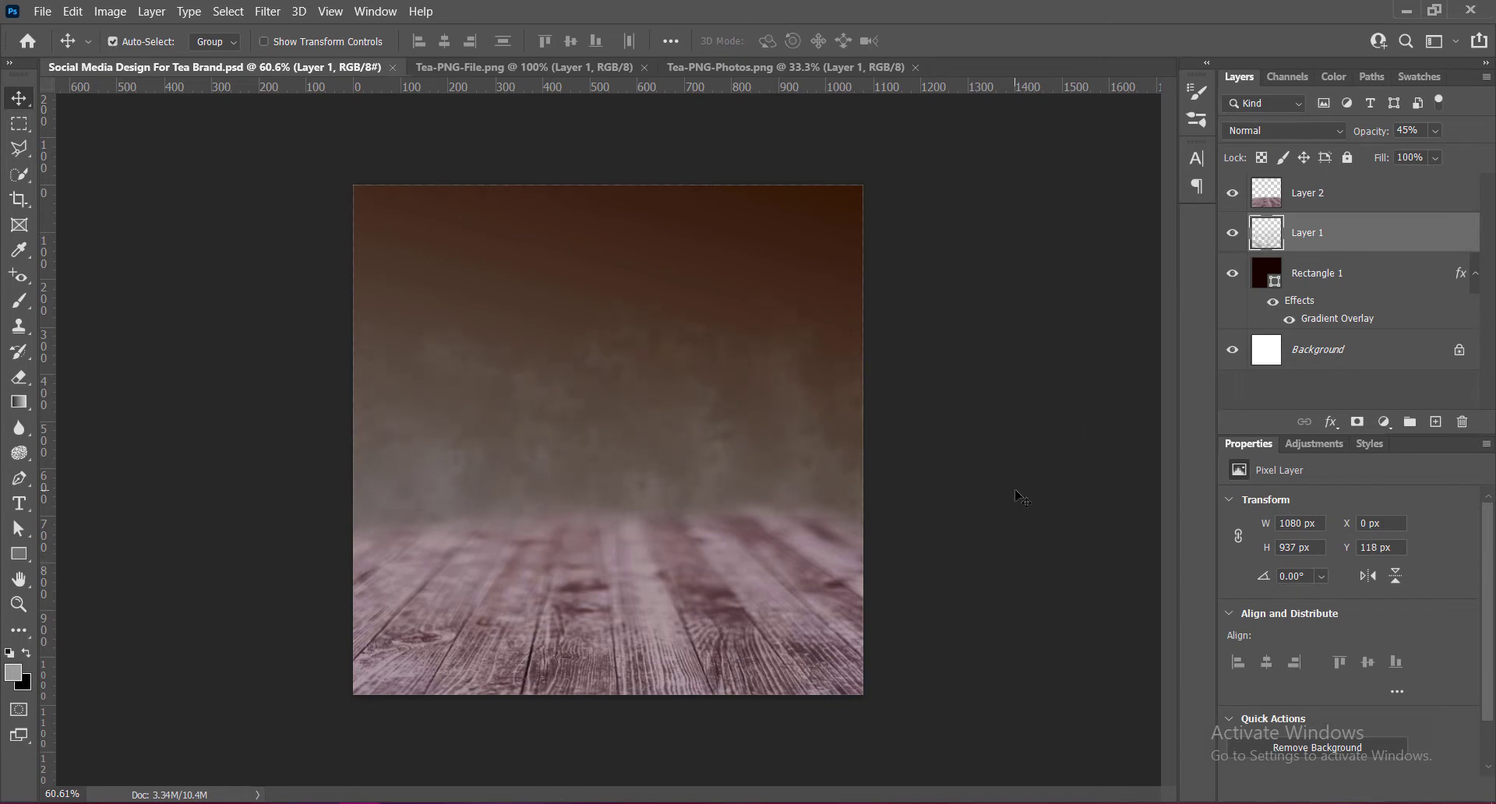
Paste the glass teapot onto the floor, flip it horizontally and move it down-left
key("ctrl+v")
left_click_drag(632, 446, 646, 507)
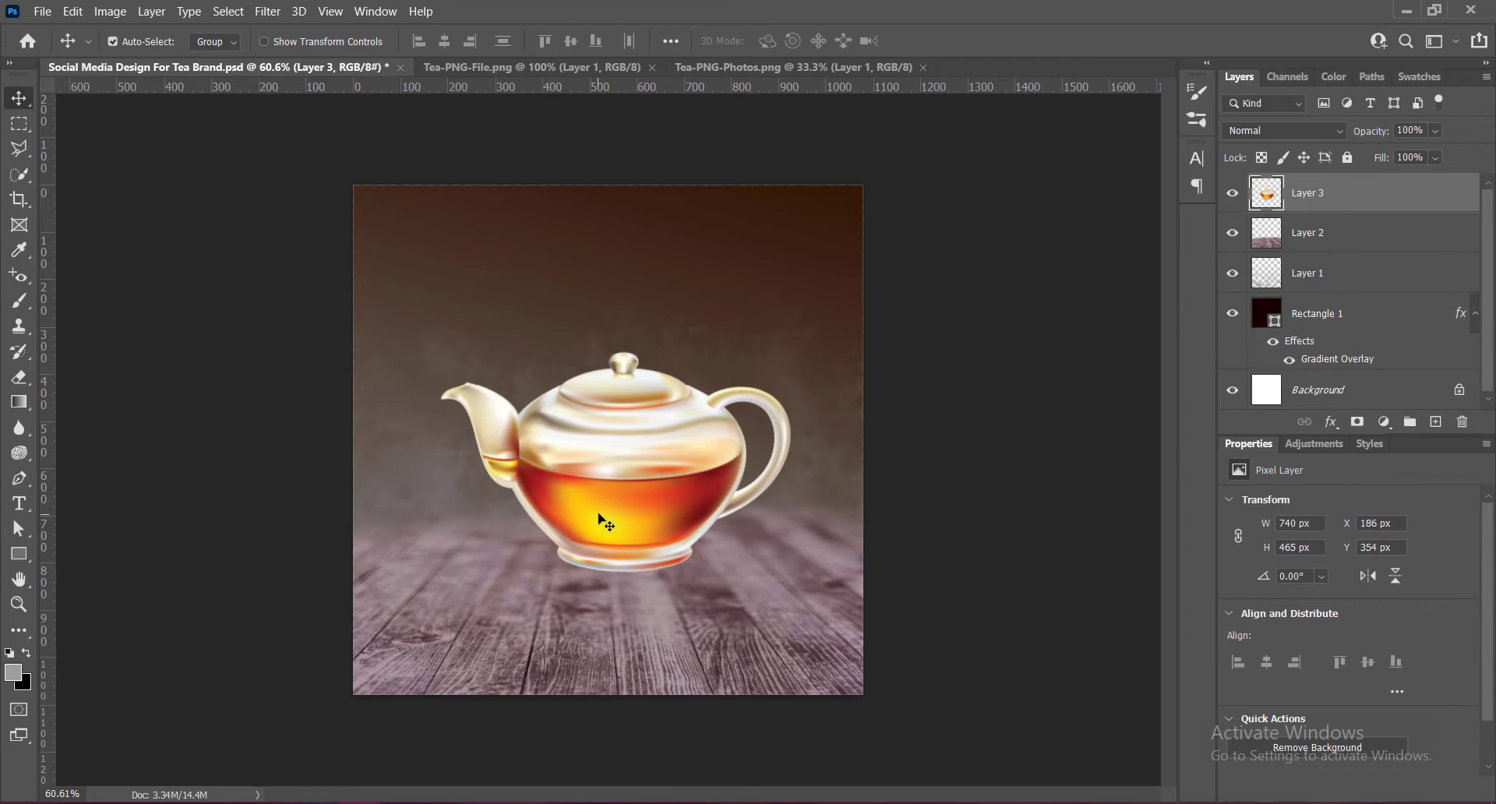
key("ctrl+t")
right_click(608, 507)
left_click(647, 469)
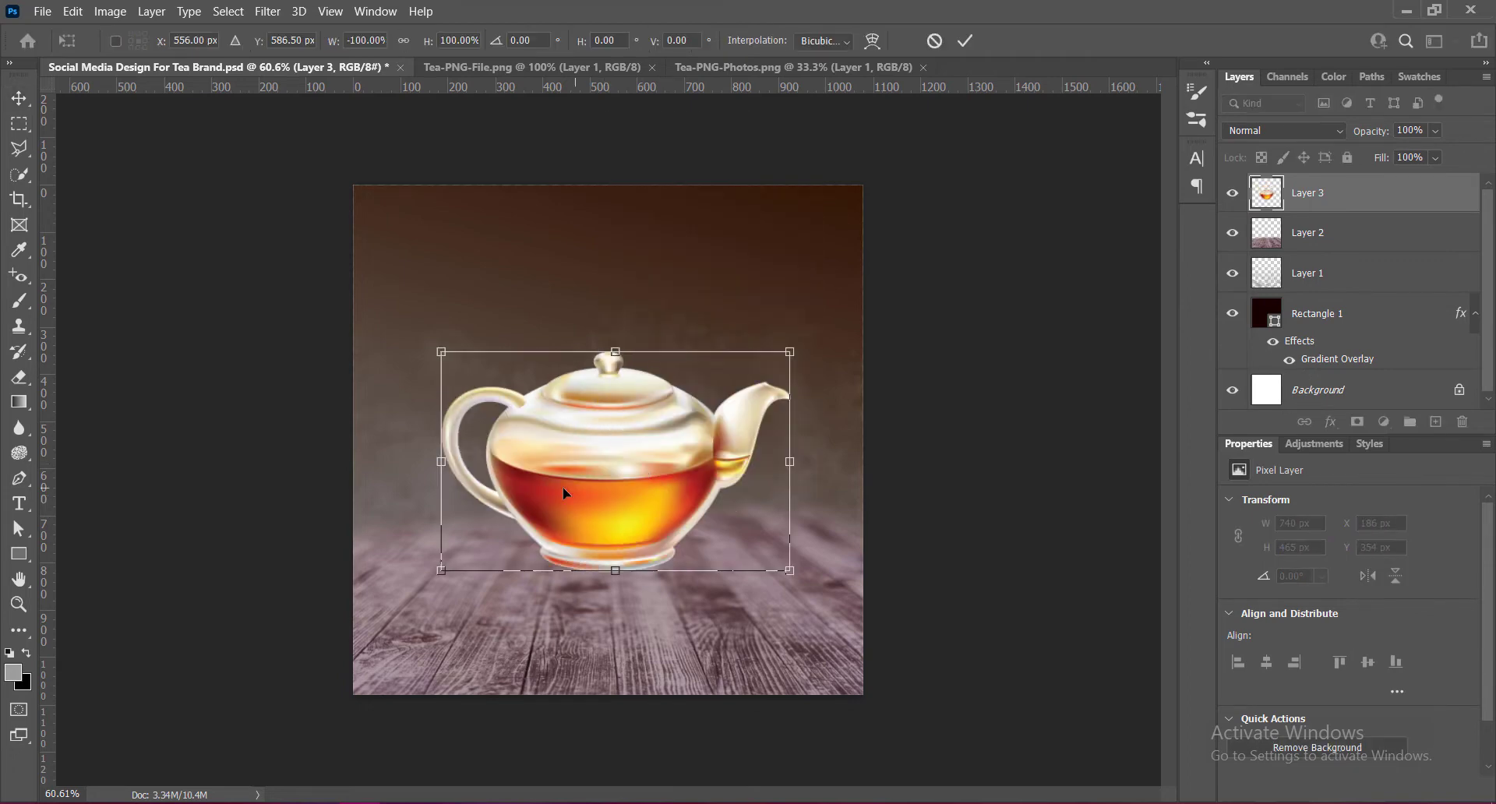
key("Return")
left_click_drag(615, 491, 559, 512)
Give the wooden floor Brightness 28 and Contrast 33
left_click(655, 668)
left_click(110, 11)
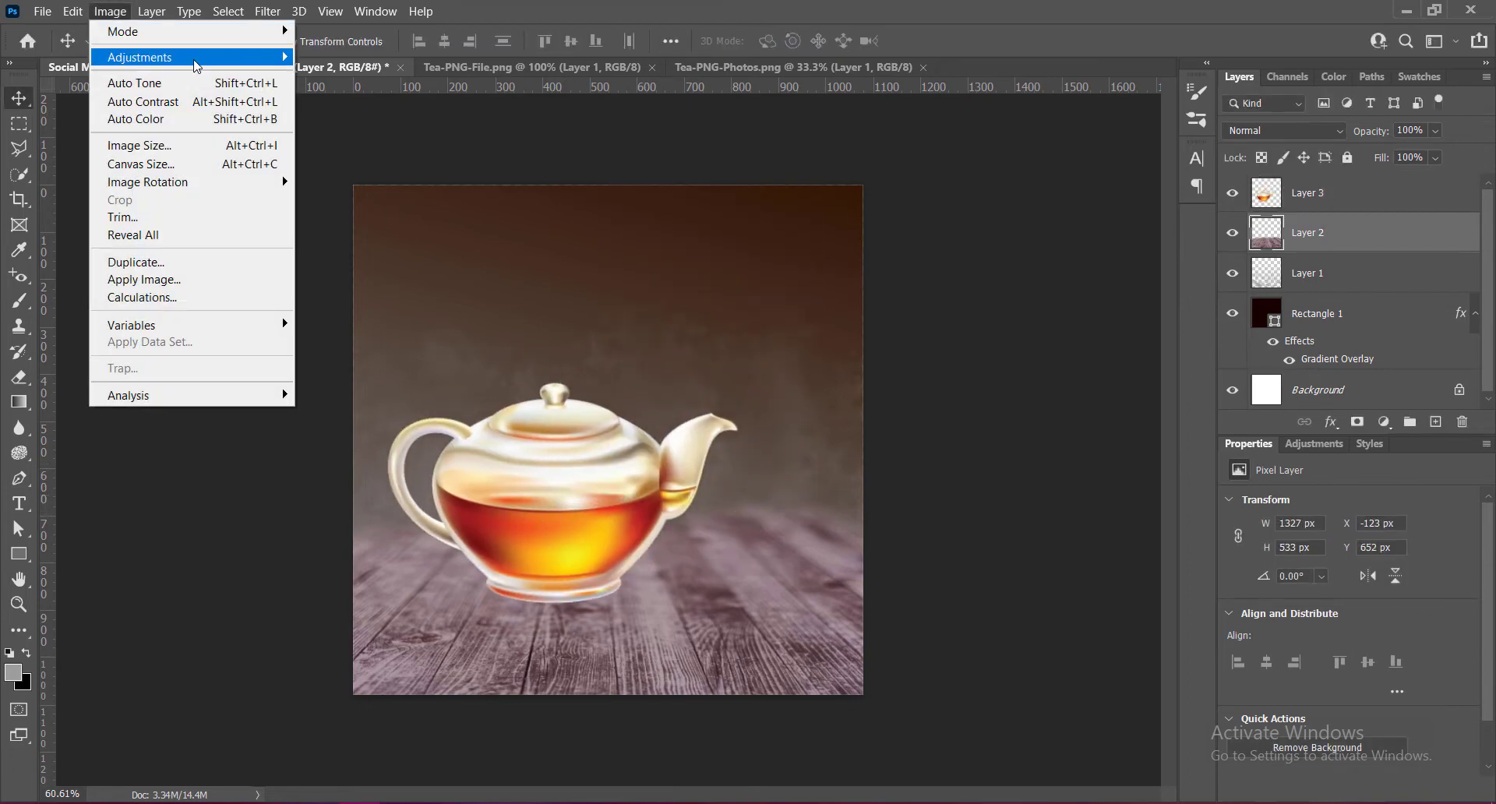
left_click(335, 58)
left_click_drag(1050, 159, 1062, 159)
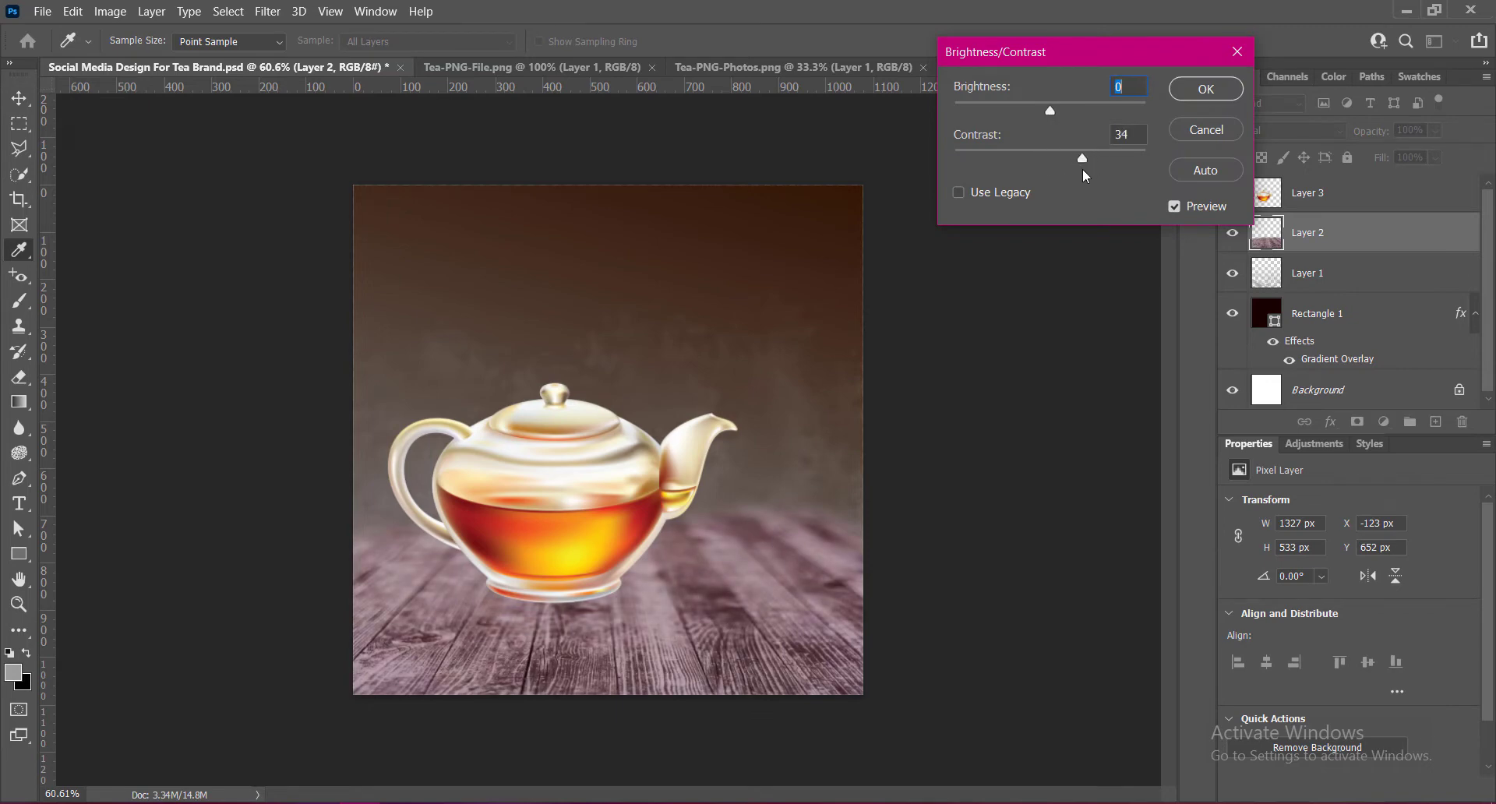
left_click_drag(1081, 163, 1084, 164)
left_click_drag(1050, 111, 1068, 113)
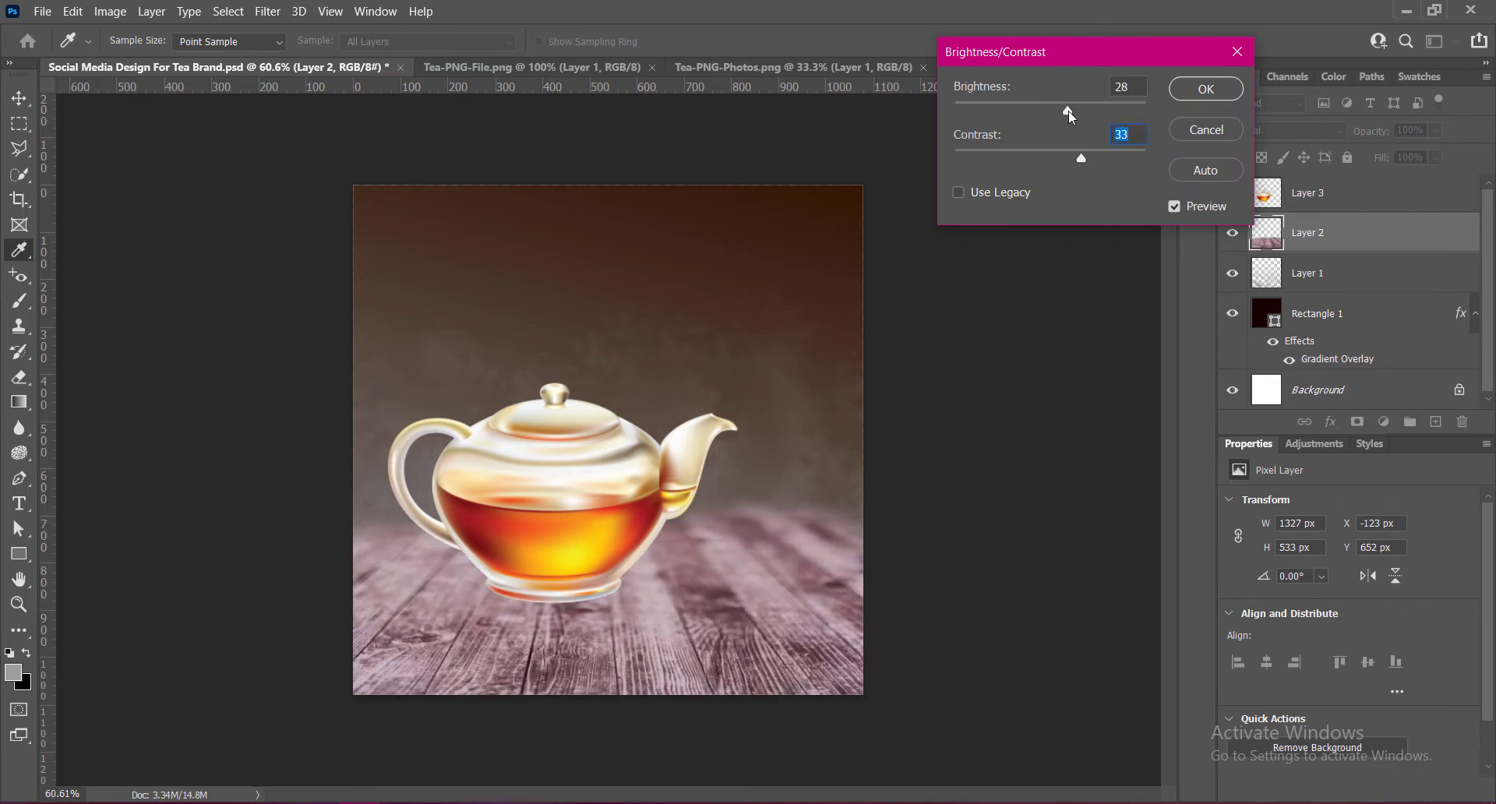
left_click(1121, 87)
left_click(1206, 87)
Set the teapot layer's Brightness/Contrast contrast to 38
key("v")
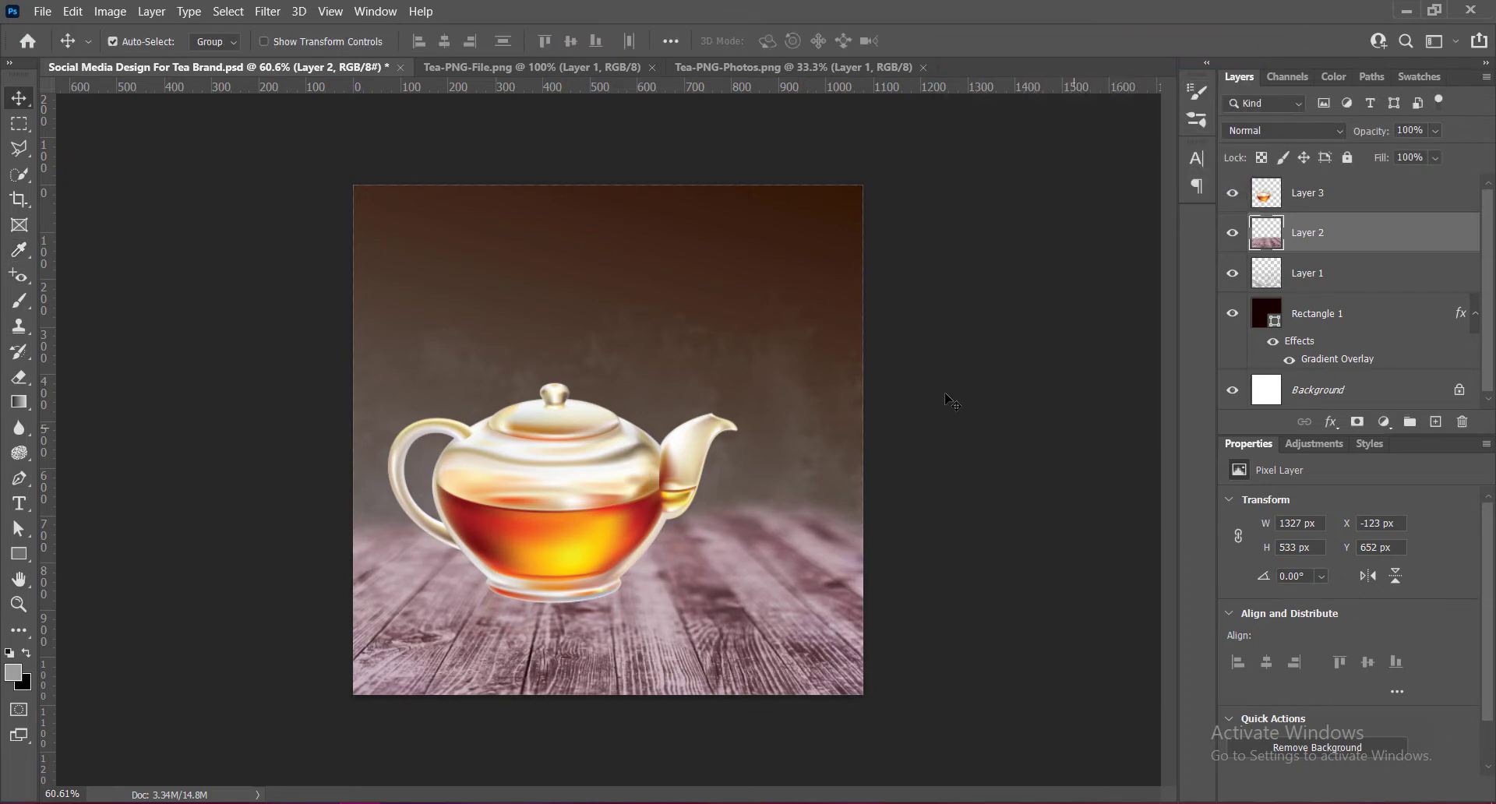
left_click(573, 512)
left_click(110, 11)
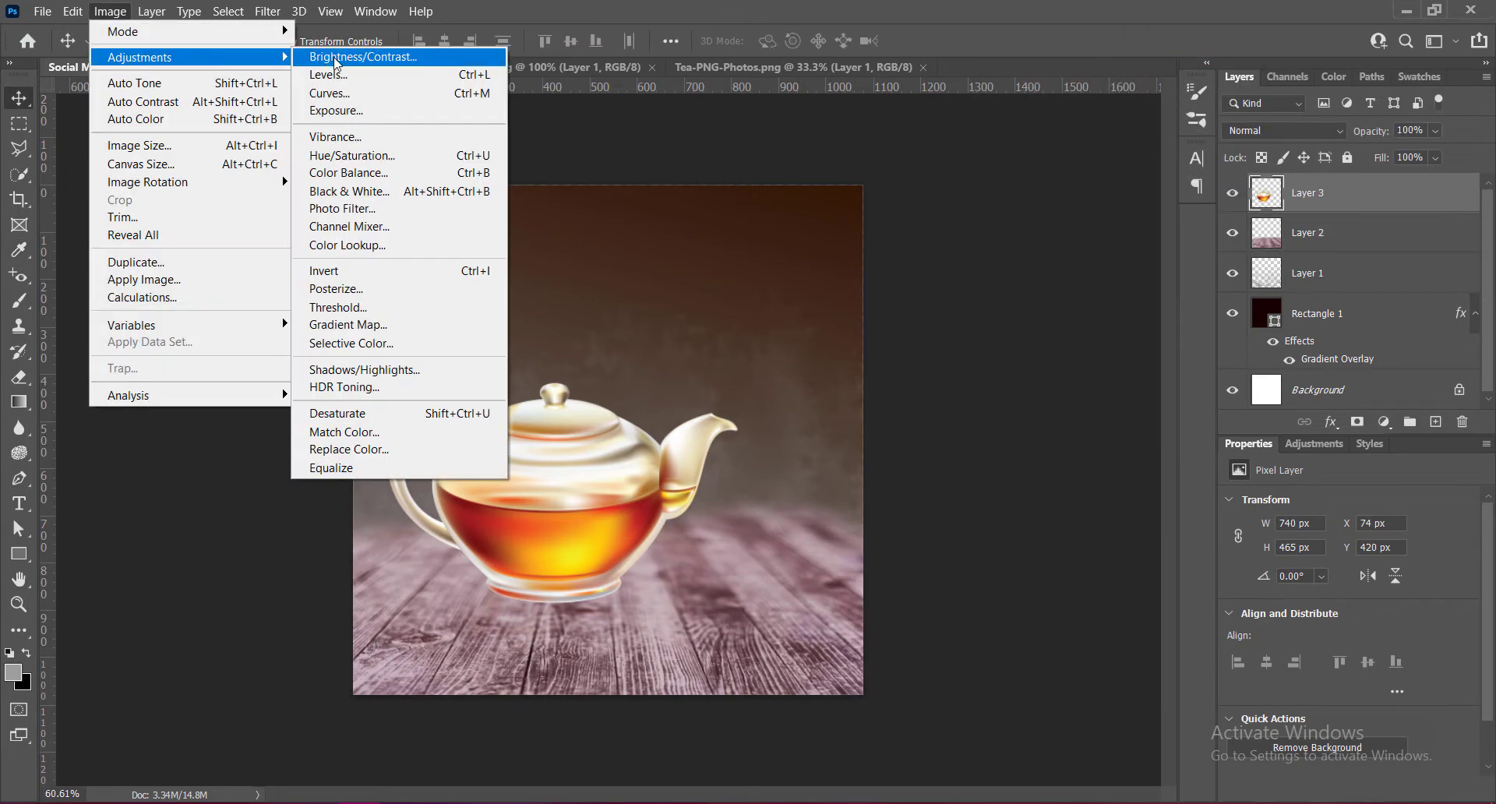
left_click(546, 54)
mouse_move(1054, 160)
left_mouse_down()
mouse_move(1106, 158)
mouse_move(1085, 157)
left_mouse_up()
left_click_drag(1054, 110, 1046, 111)
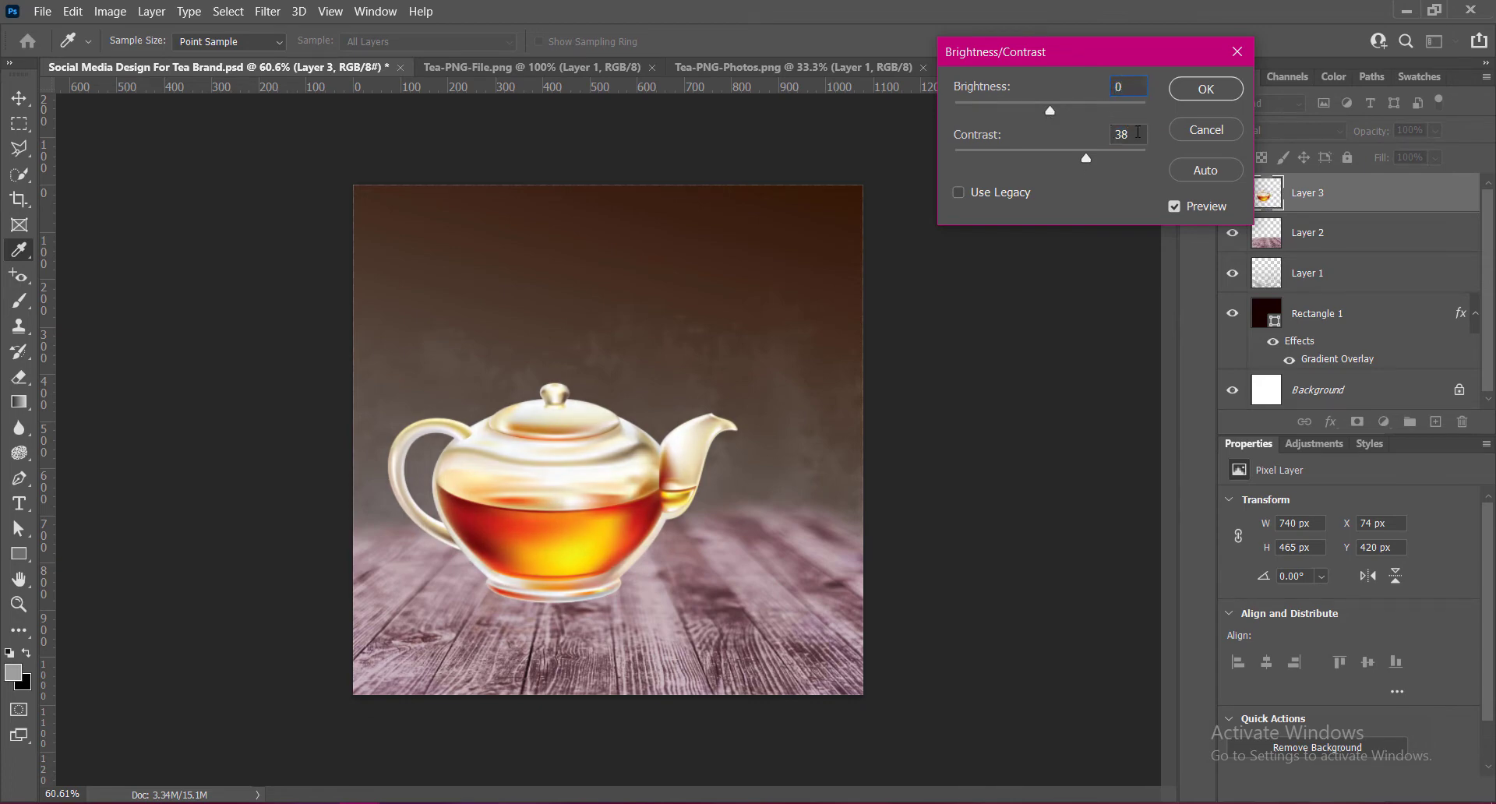
Apply the teapot's contrast change and boost its vibrance to +100
left_click(1206, 89)
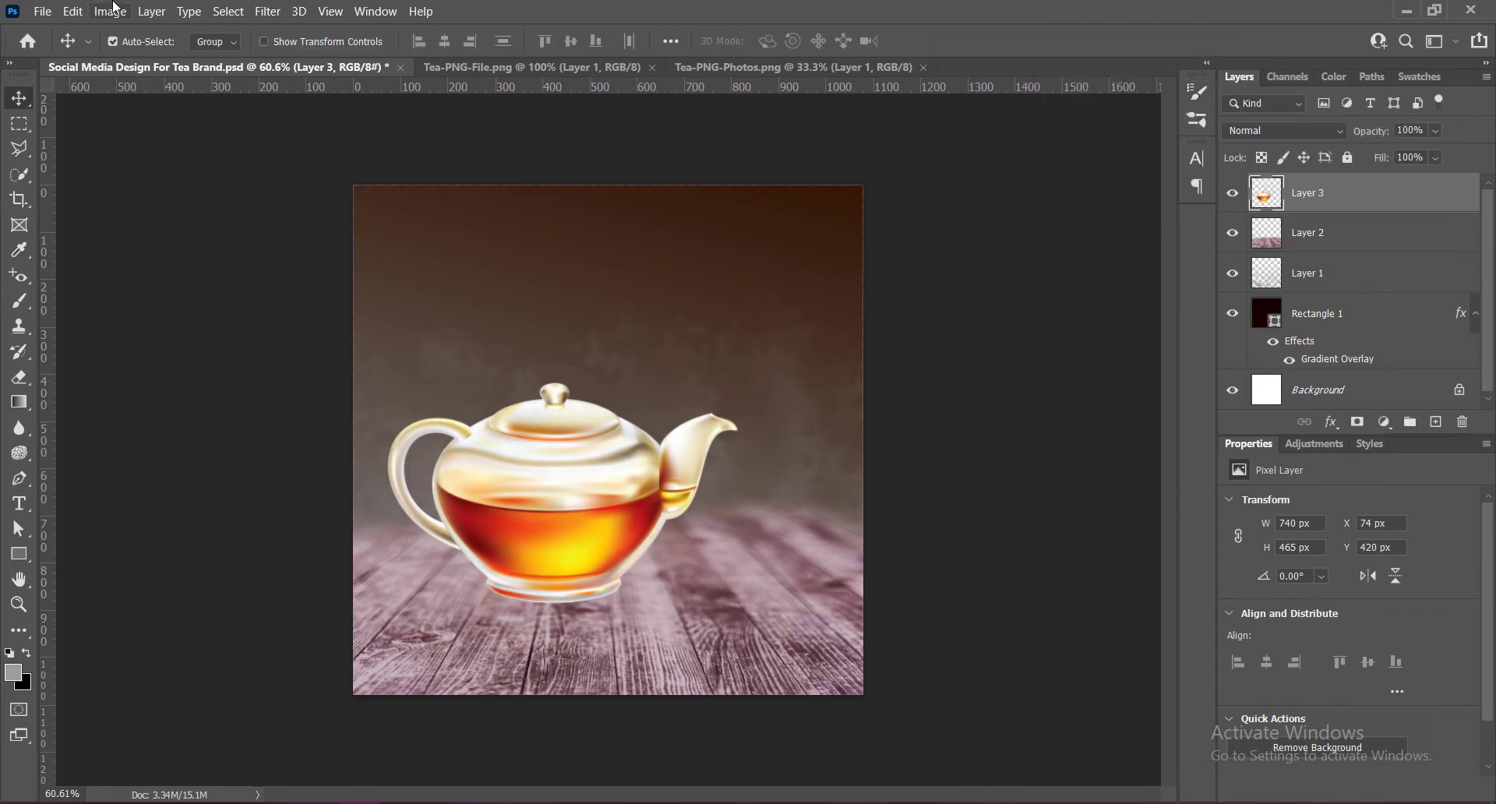
left_click(110, 11)
left_click(351, 138)
left_click_drag(819, 177, 913, 176)
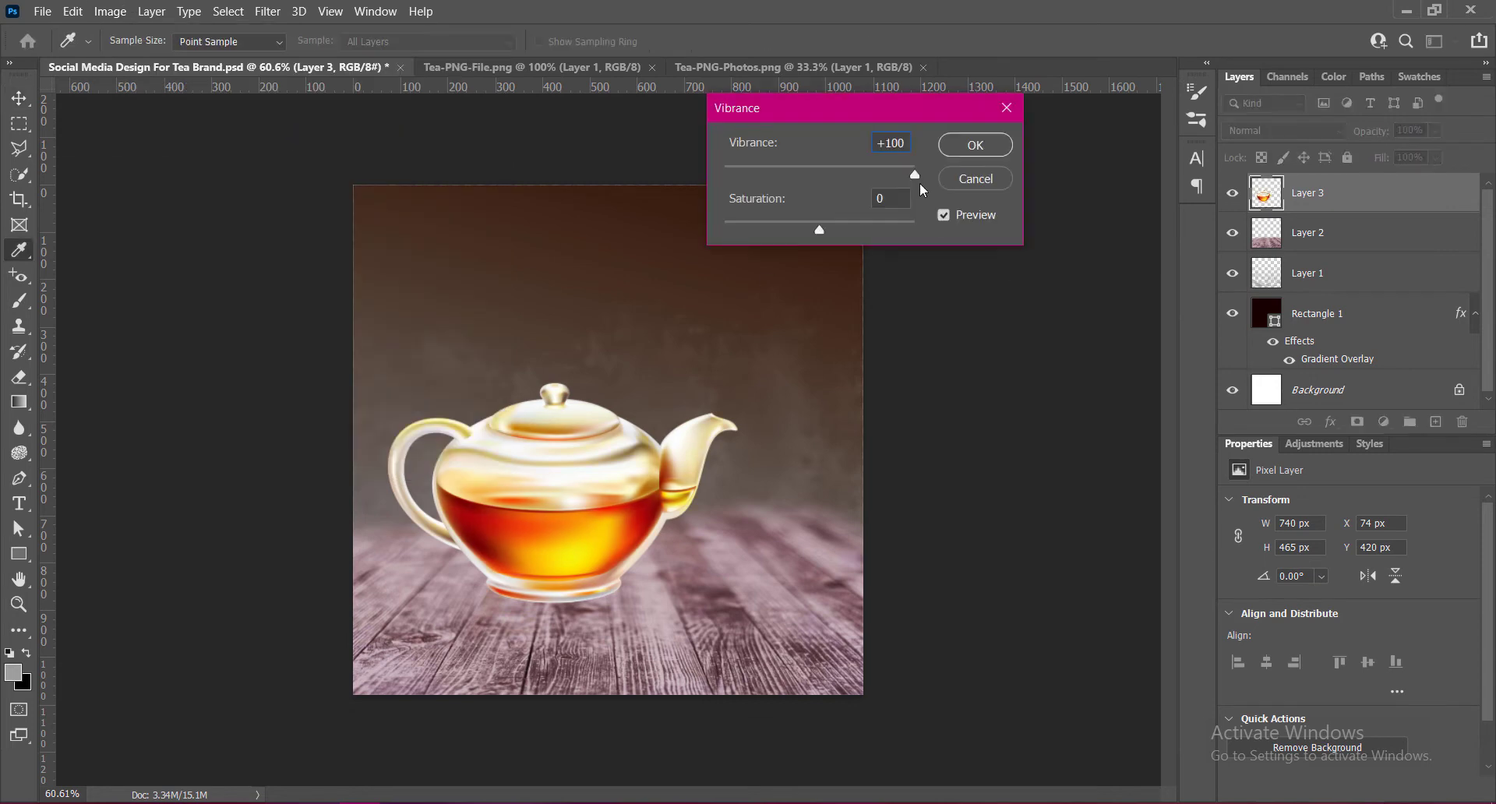
left_click(975, 145)
Shift the teapot's Color Balance to -36, -42, +72 for warmer tones
left_click(108, 15)
mouse_move(139, 58)
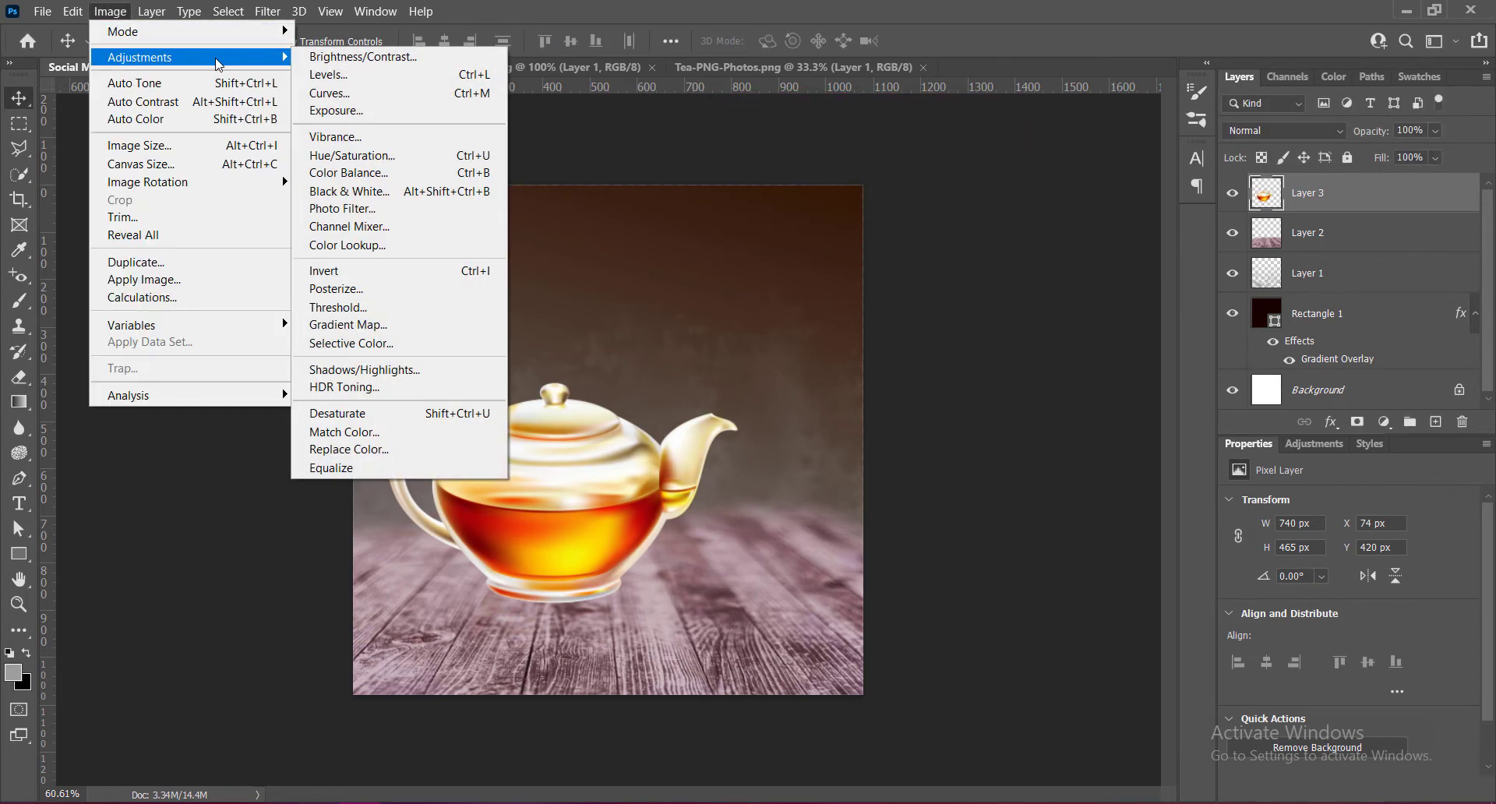
left_click(347, 173)
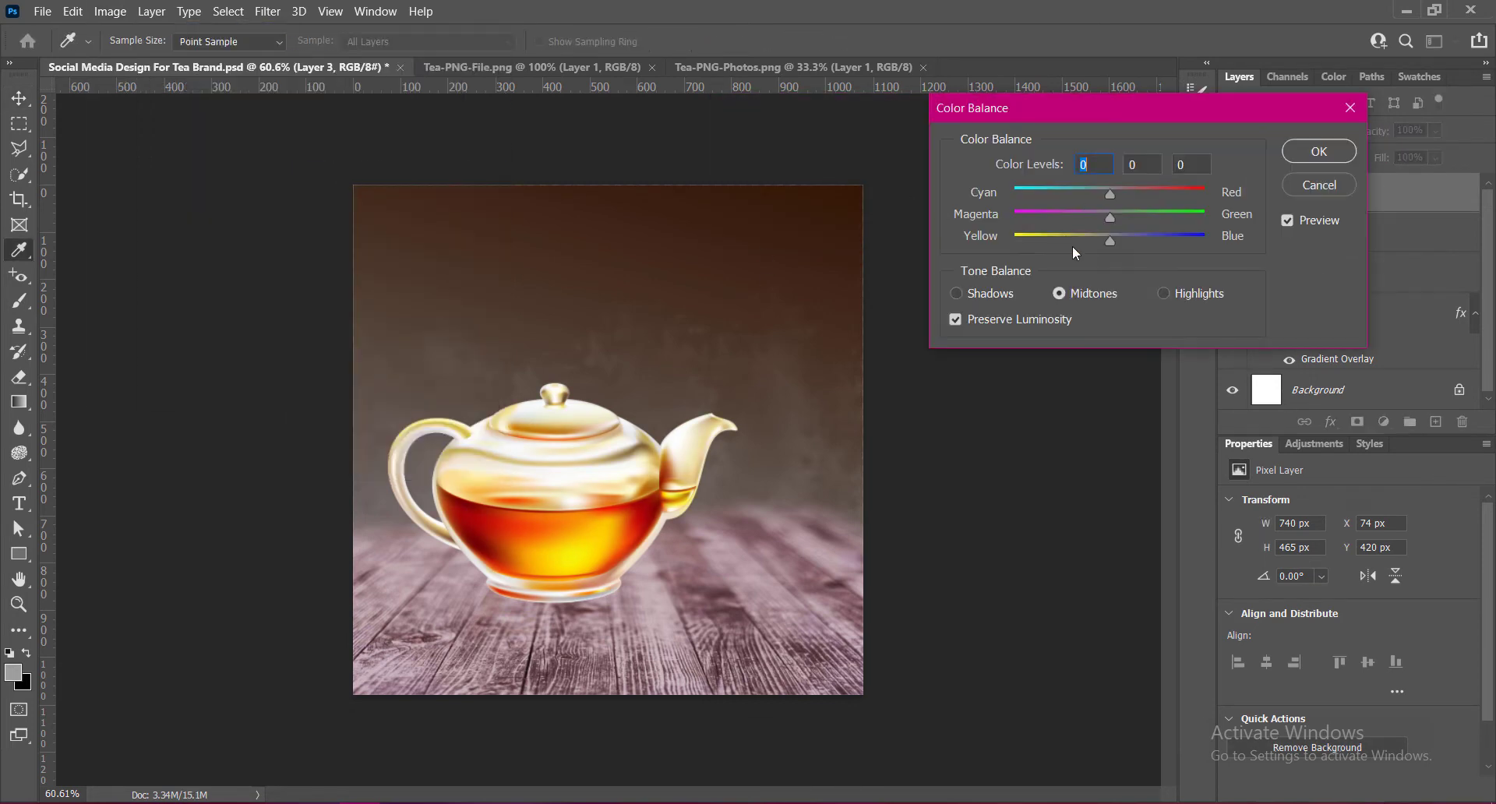
mouse_move(1112, 218)
left_mouse_down()
mouse_move(1064, 222)
mouse_move(1077, 198)
mouse_move(1040, 222)
mouse_move(1169, 244)
left_mouse_up()
left_click(1317, 152)
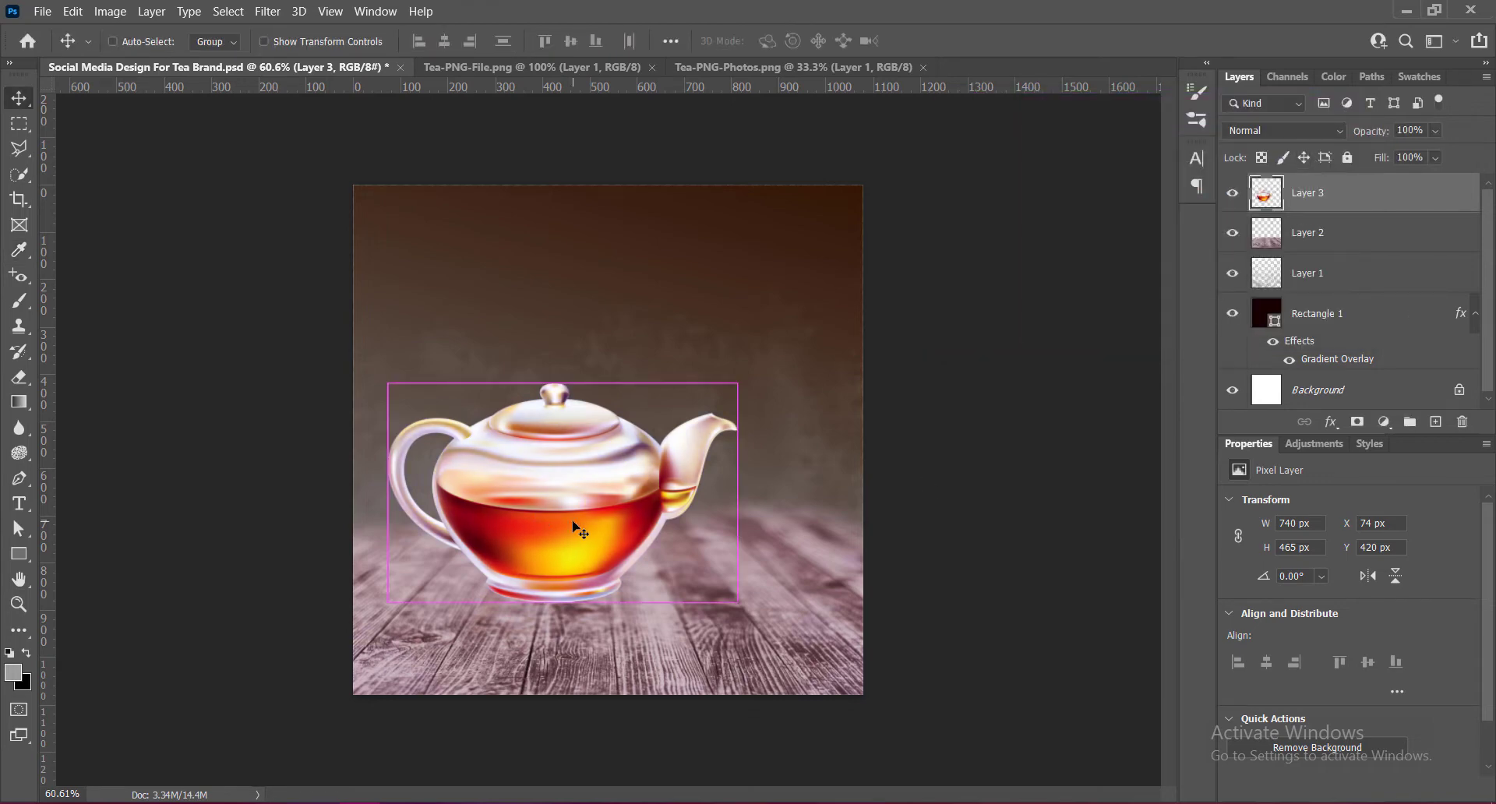
Move the teapot lower-left to X 30, Y 478 px and save the file
left_click_drag(576, 528, 553, 559)
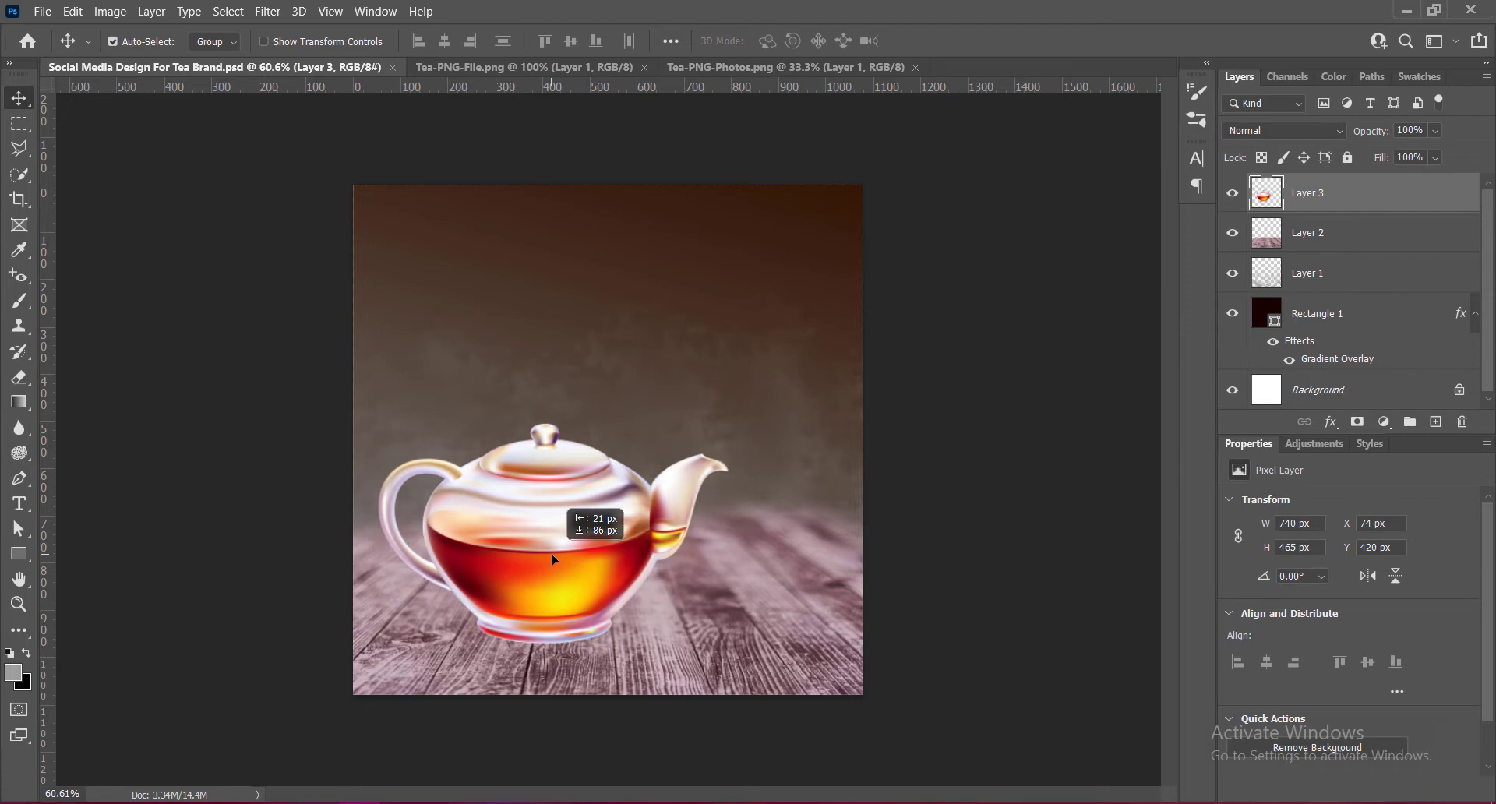
left_click_drag(554, 559, 573, 547)
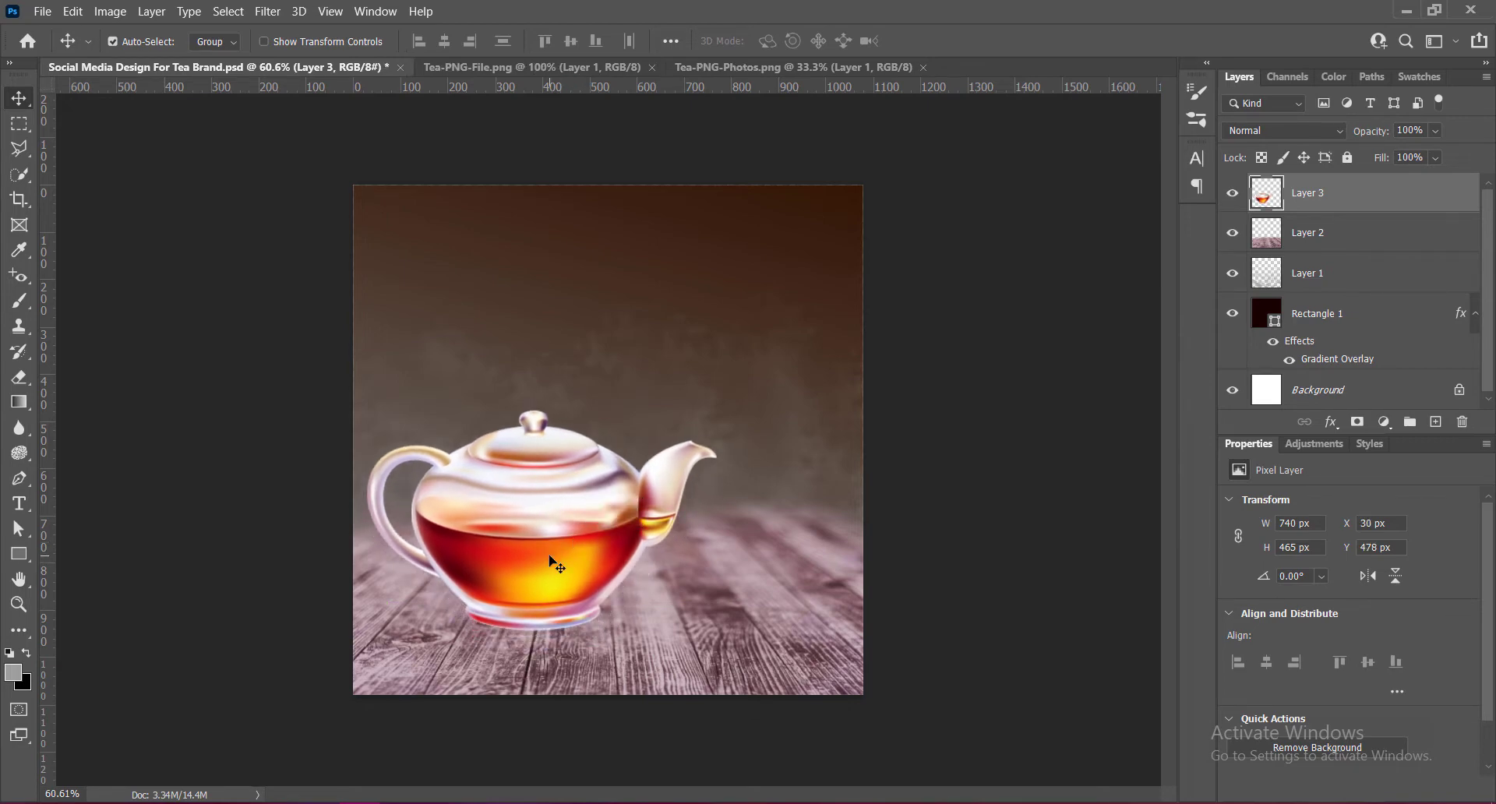
key("ctrl+s")
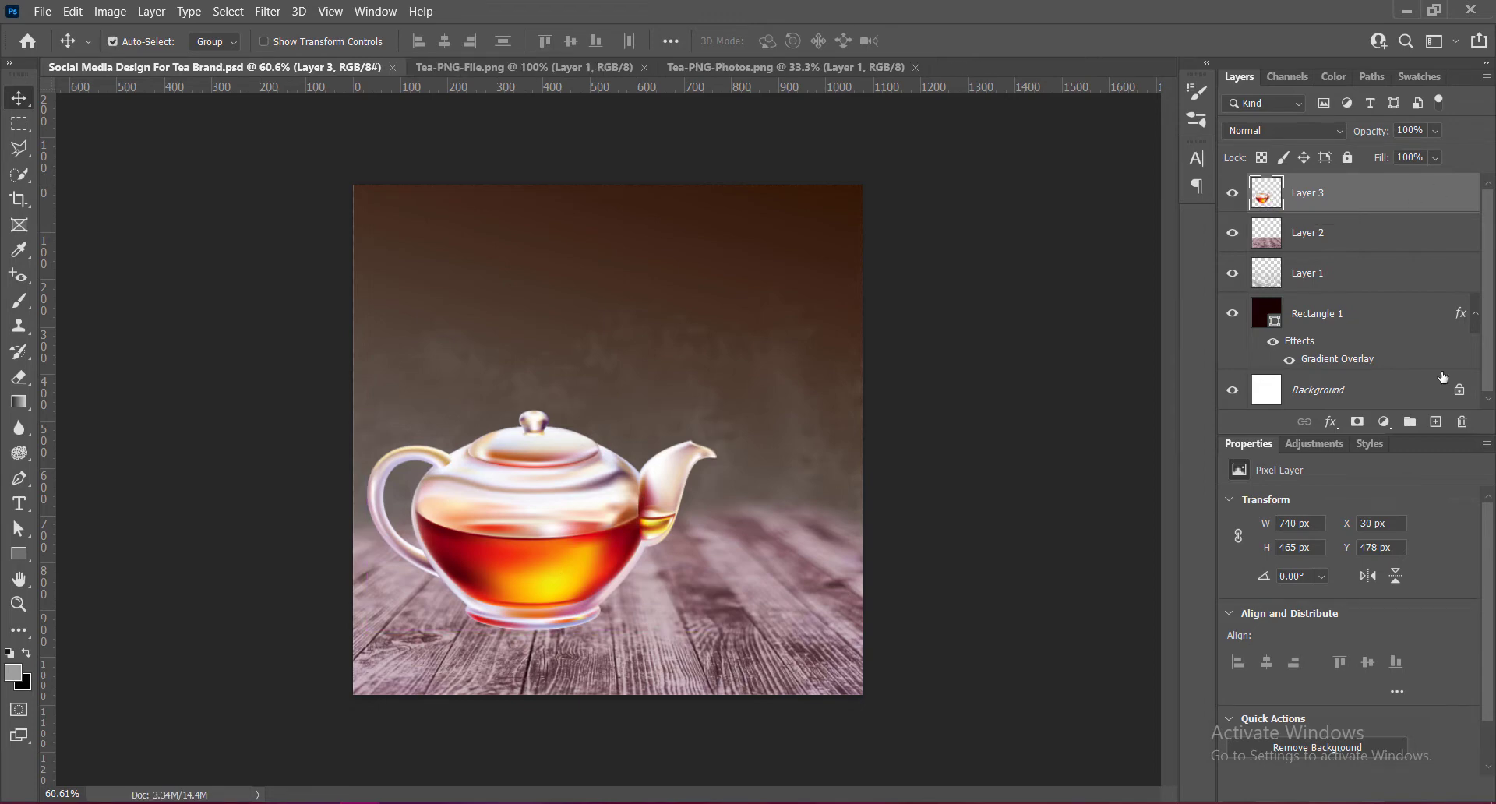
On a new layer, paint a soft black spot with a 600 px soft round brush
left_click(1436, 422, "ctrl")
key("u")
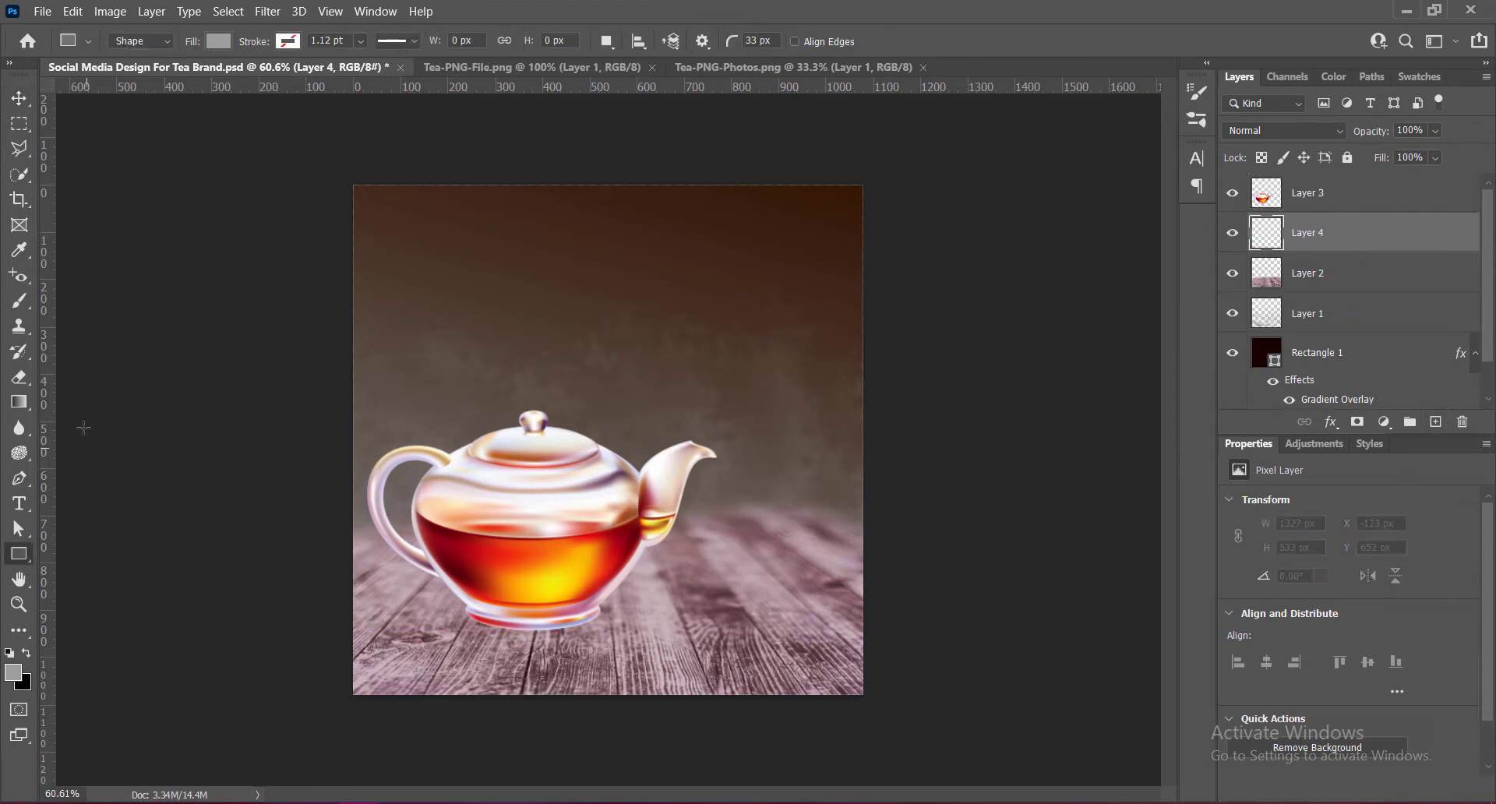
key("b")
left_click(132, 41)
scroll(738, 560, "up", 3)
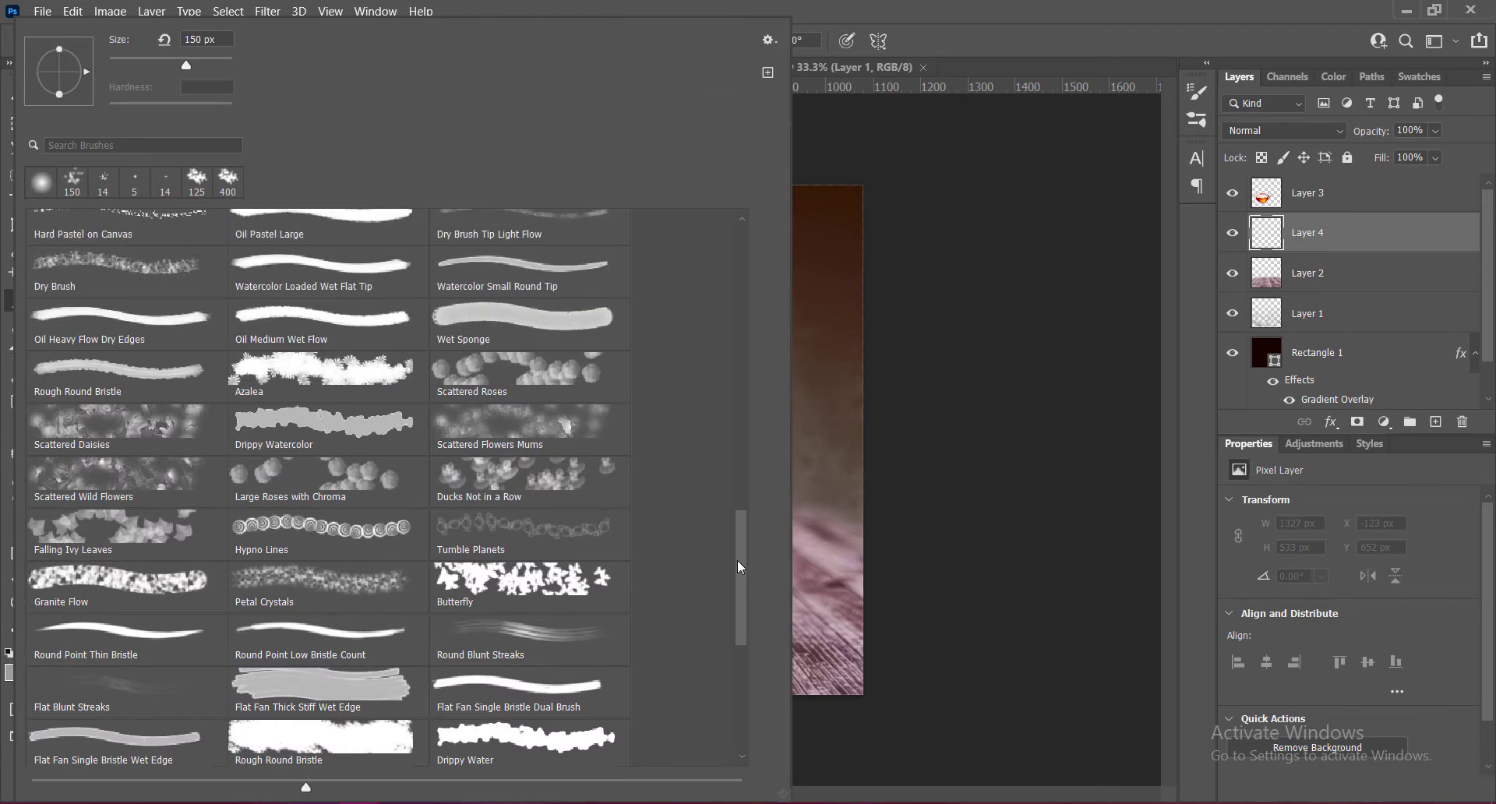
left_click_drag(737, 560, 751, 246)
left_click(522, 234)
key("Return")
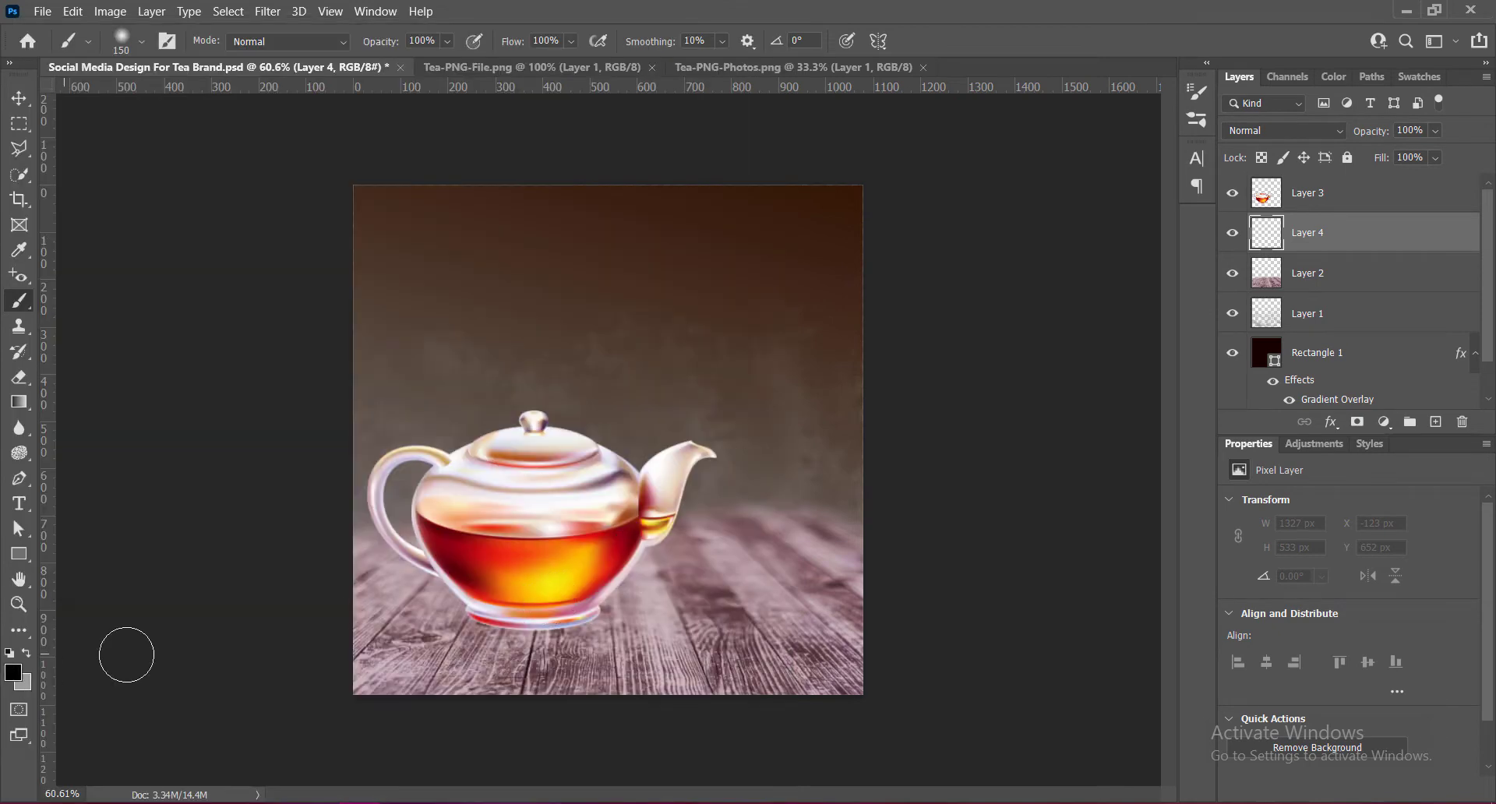
key("bracketright")
key("bracketright")
key("bracketright")
left_click(628, 359)
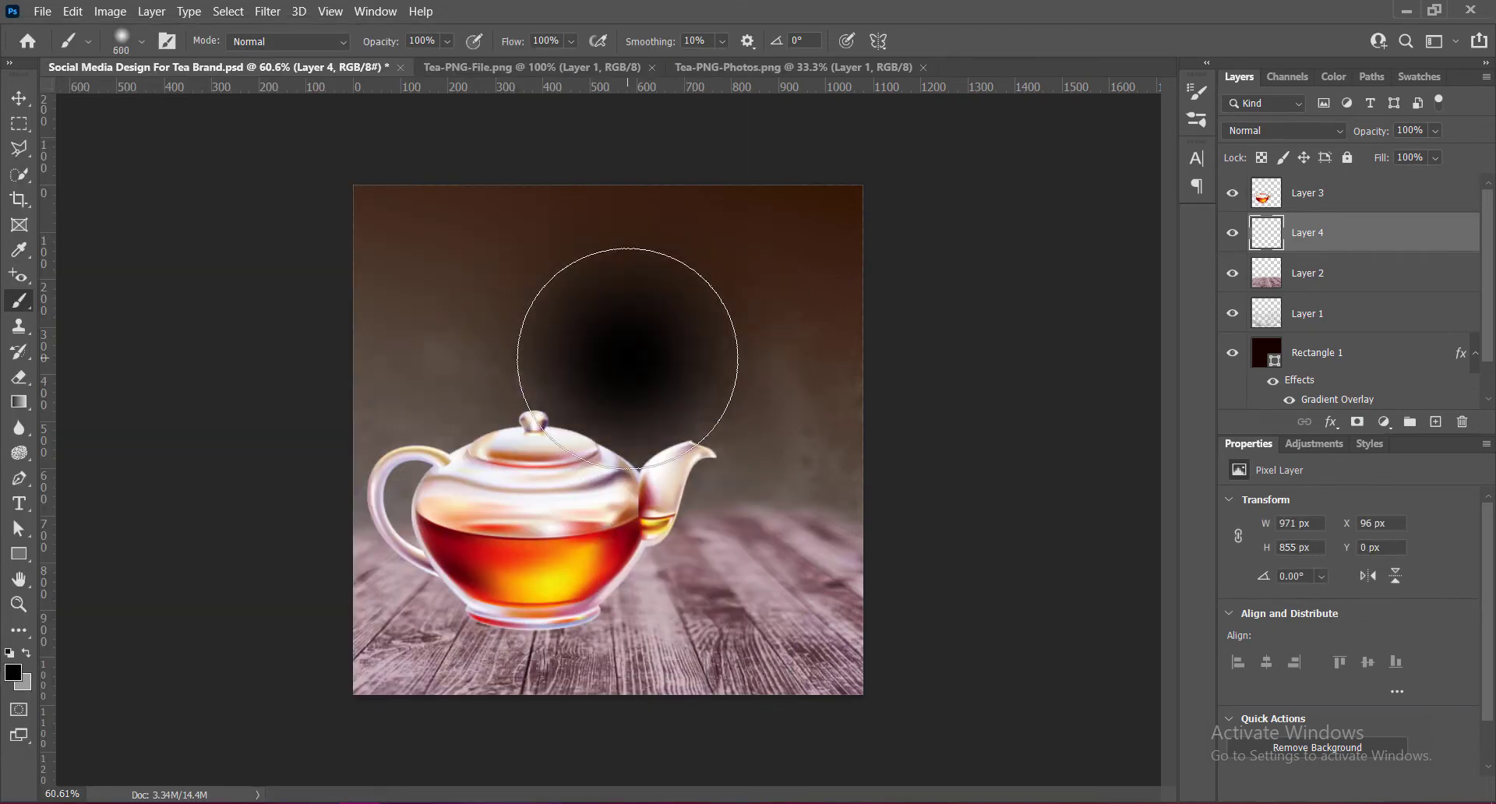
Squash the black spot into a flat 885 × 169 px shadow beneath the teapot
key("v")
key("ctrl+t")
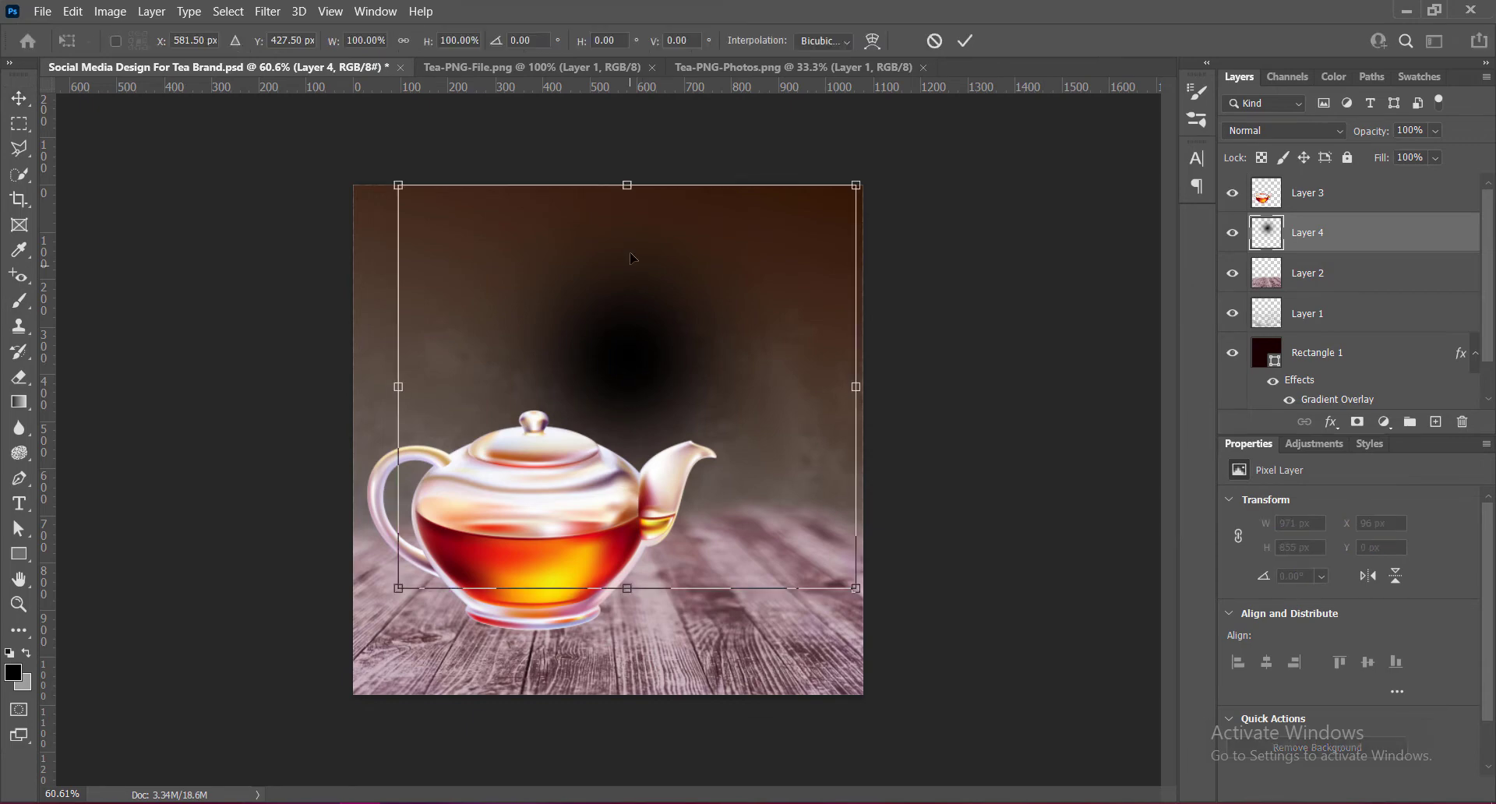
left_click_drag(624, 185, 624, 595)
mouse_move(682, 645)
left_mouse_down()
mouse_move(581, 645)
mouse_move(591, 635)
left_mouse_up()
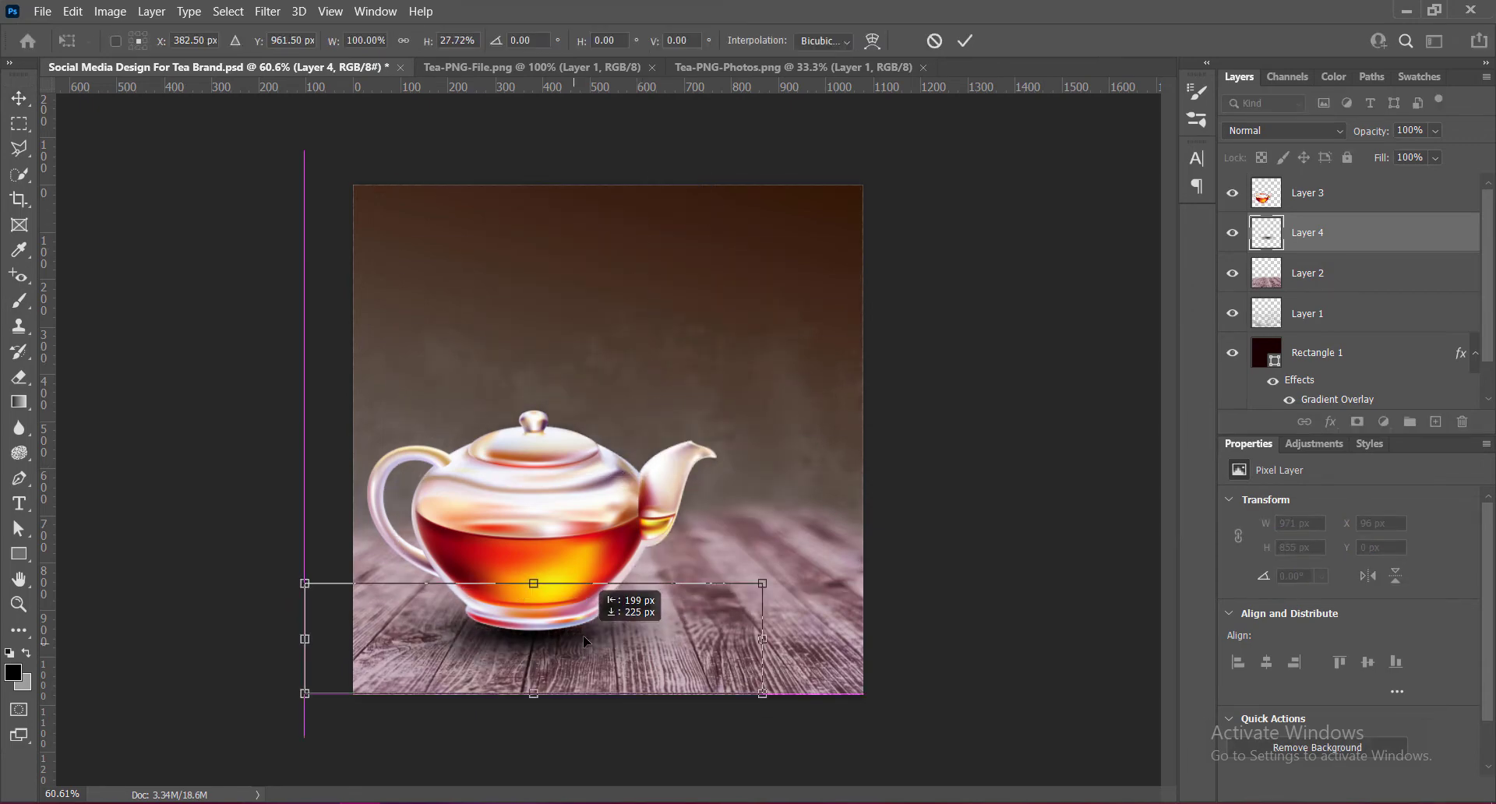
left_click_drag(535, 691, 535, 662)
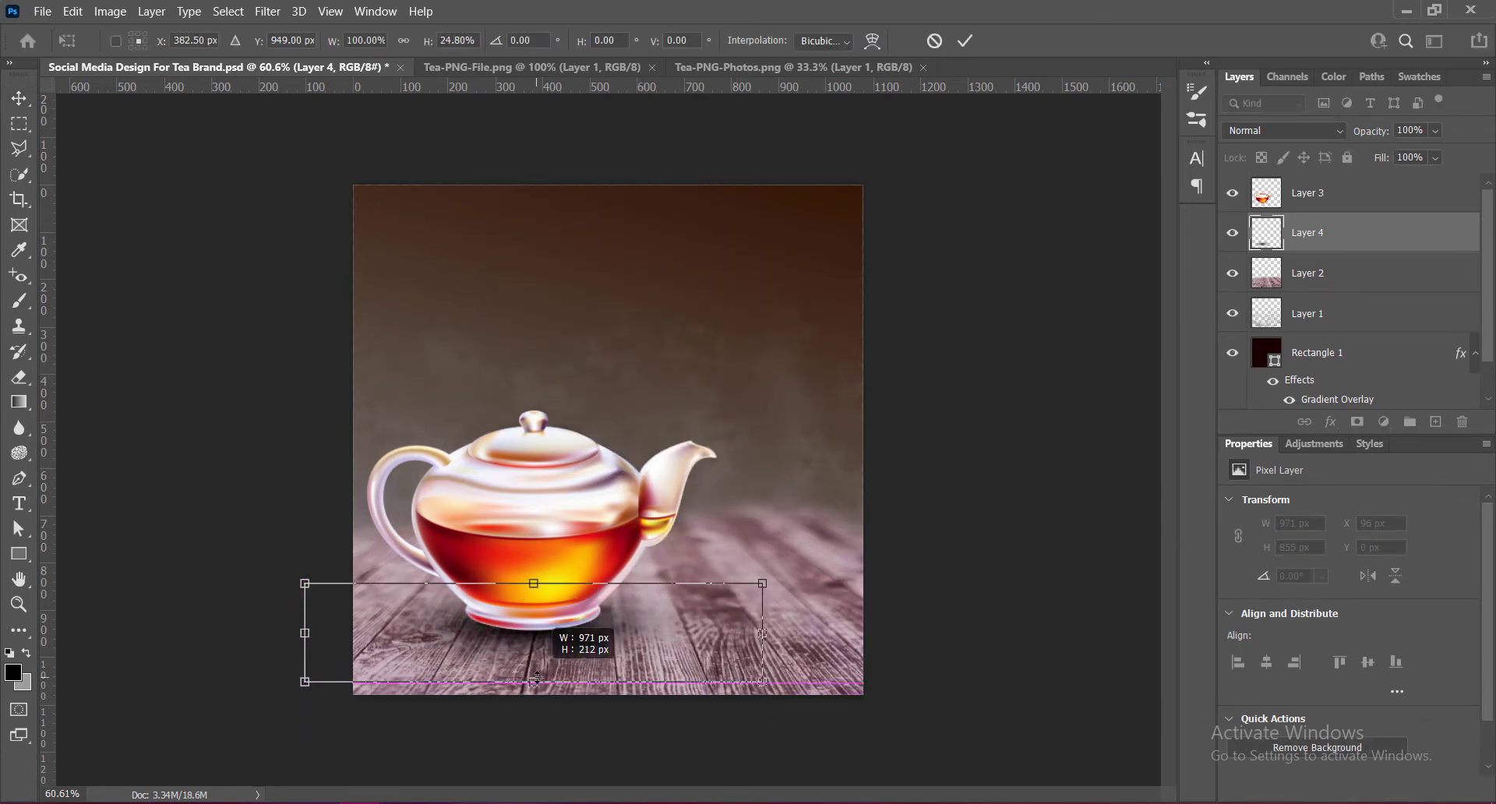
left_click_drag(762, 623, 745, 624)
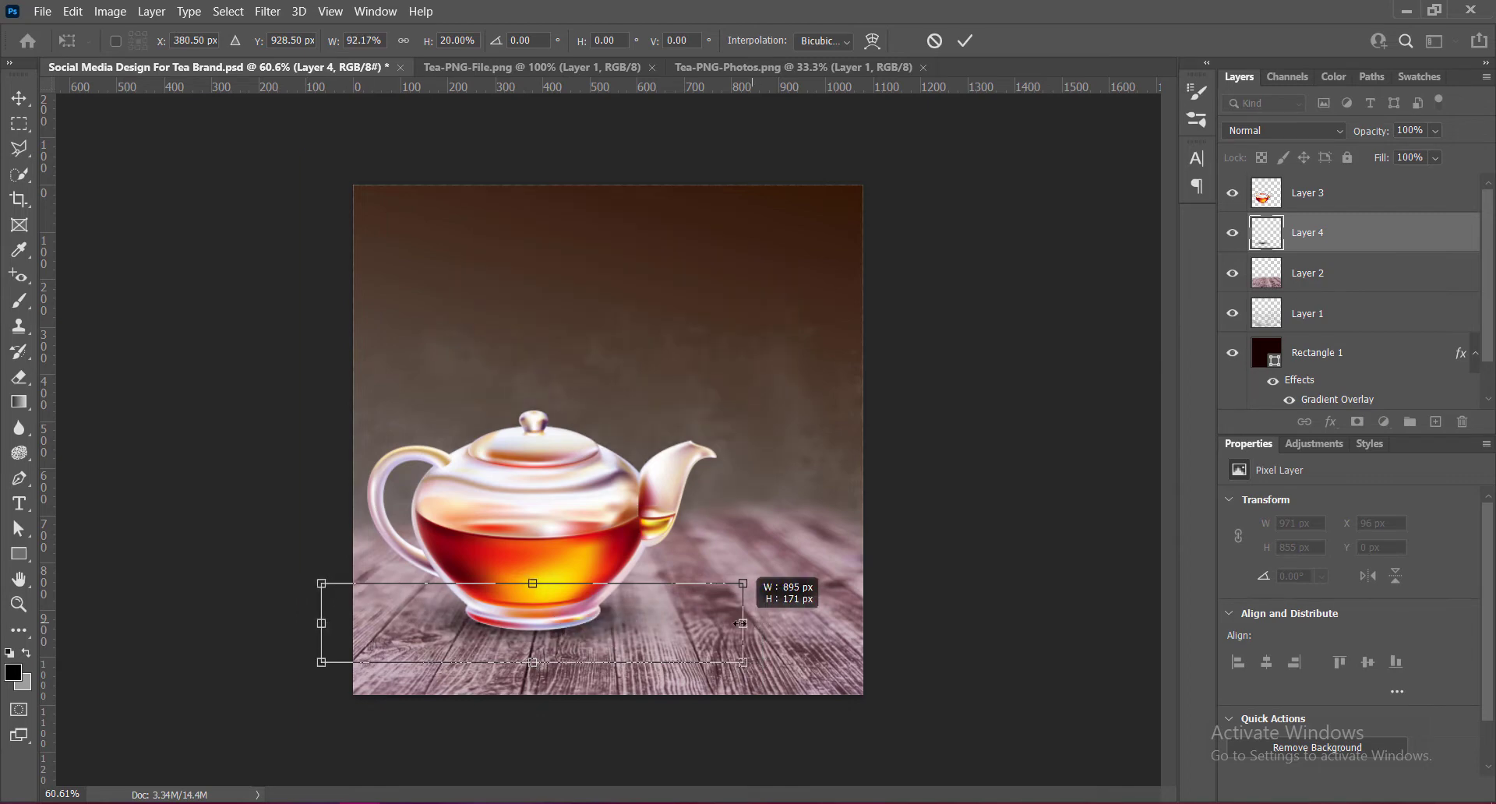
left_click_drag(566, 628, 574, 637)
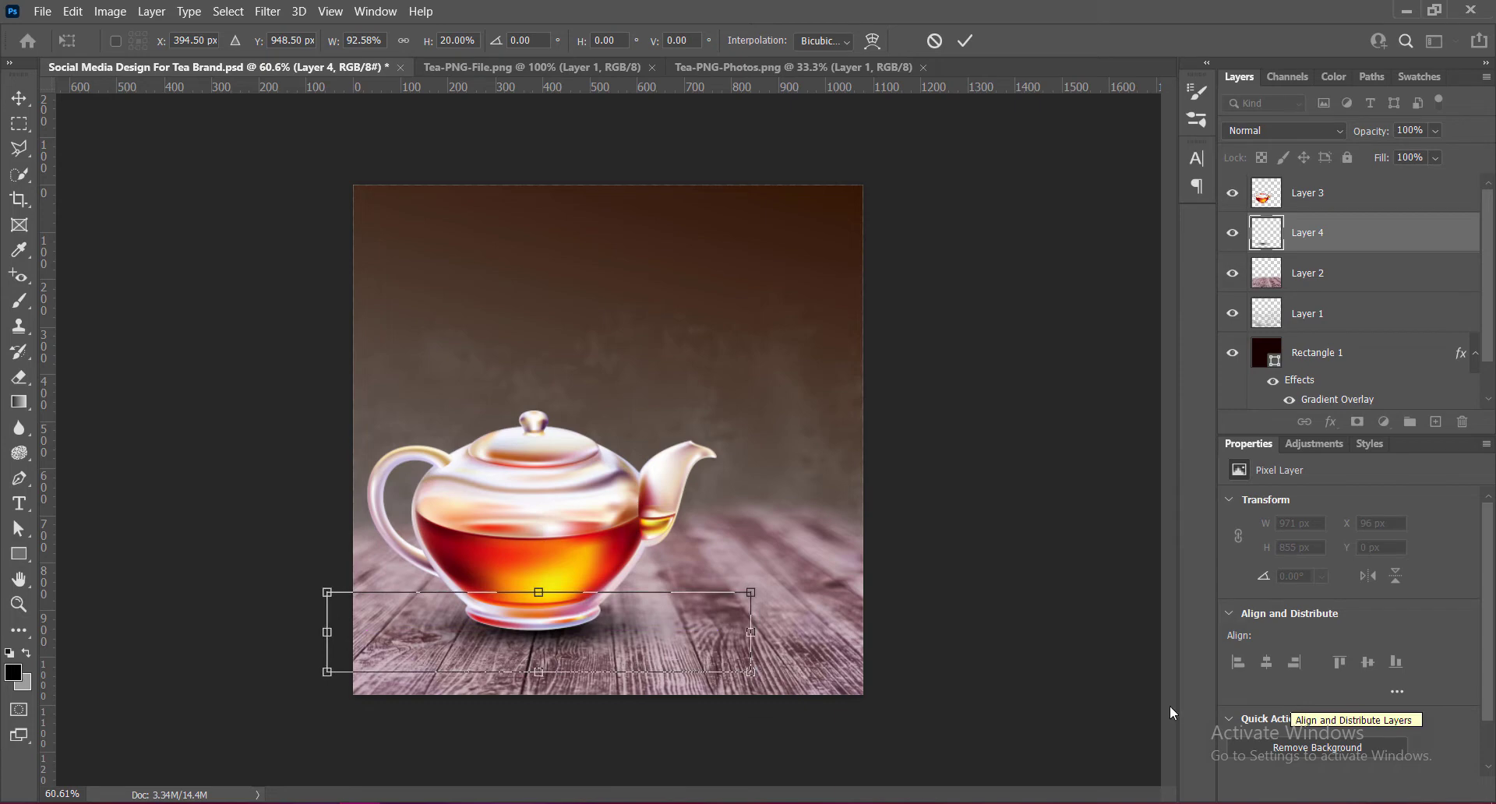
left_click(968, 44)
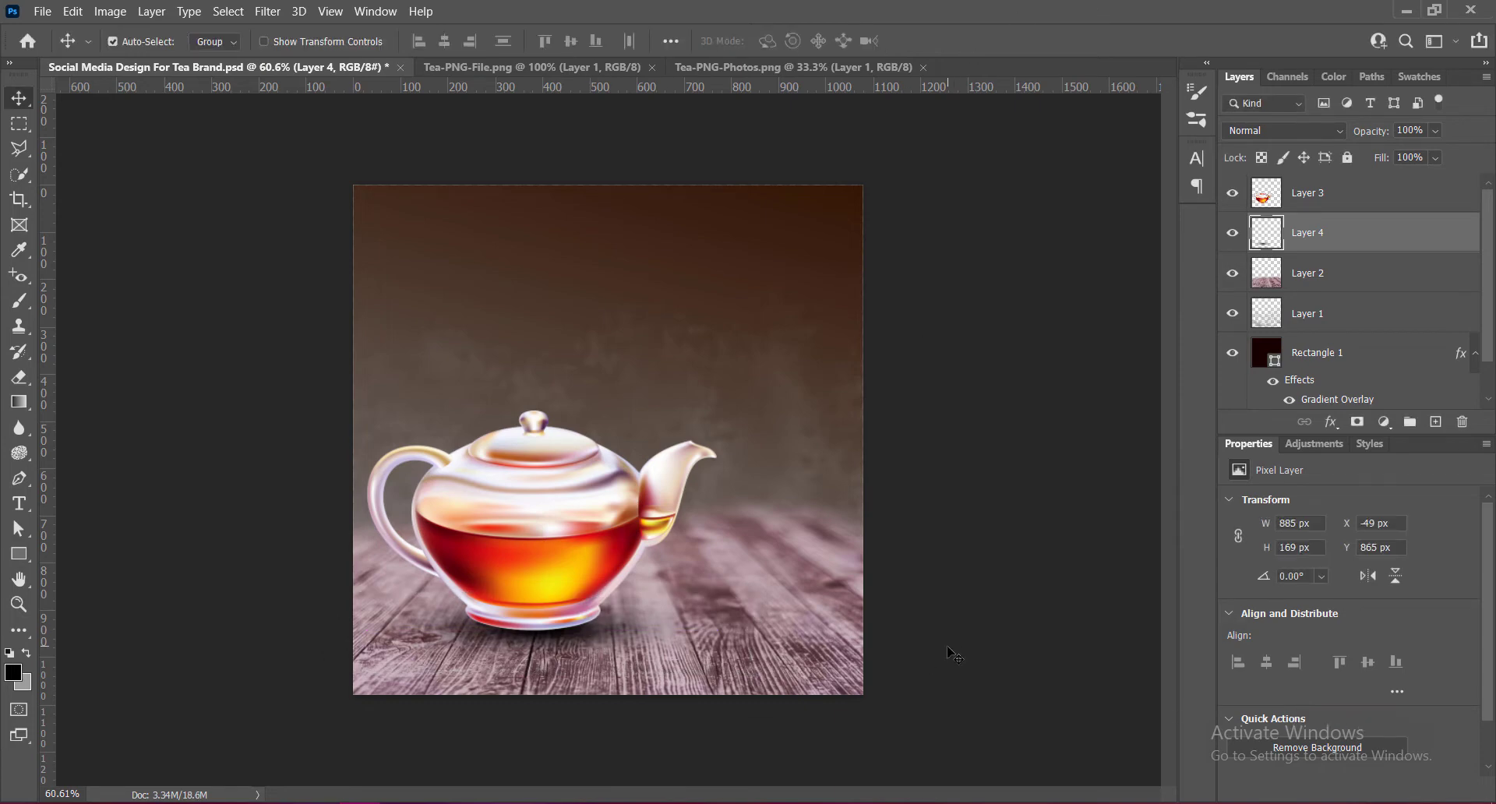
Set the shadow layer's opacity to 81% and save the file
left_click(1435, 131)
left_click_drag(1461, 153, 1436, 167)
left_click(1389, 131)
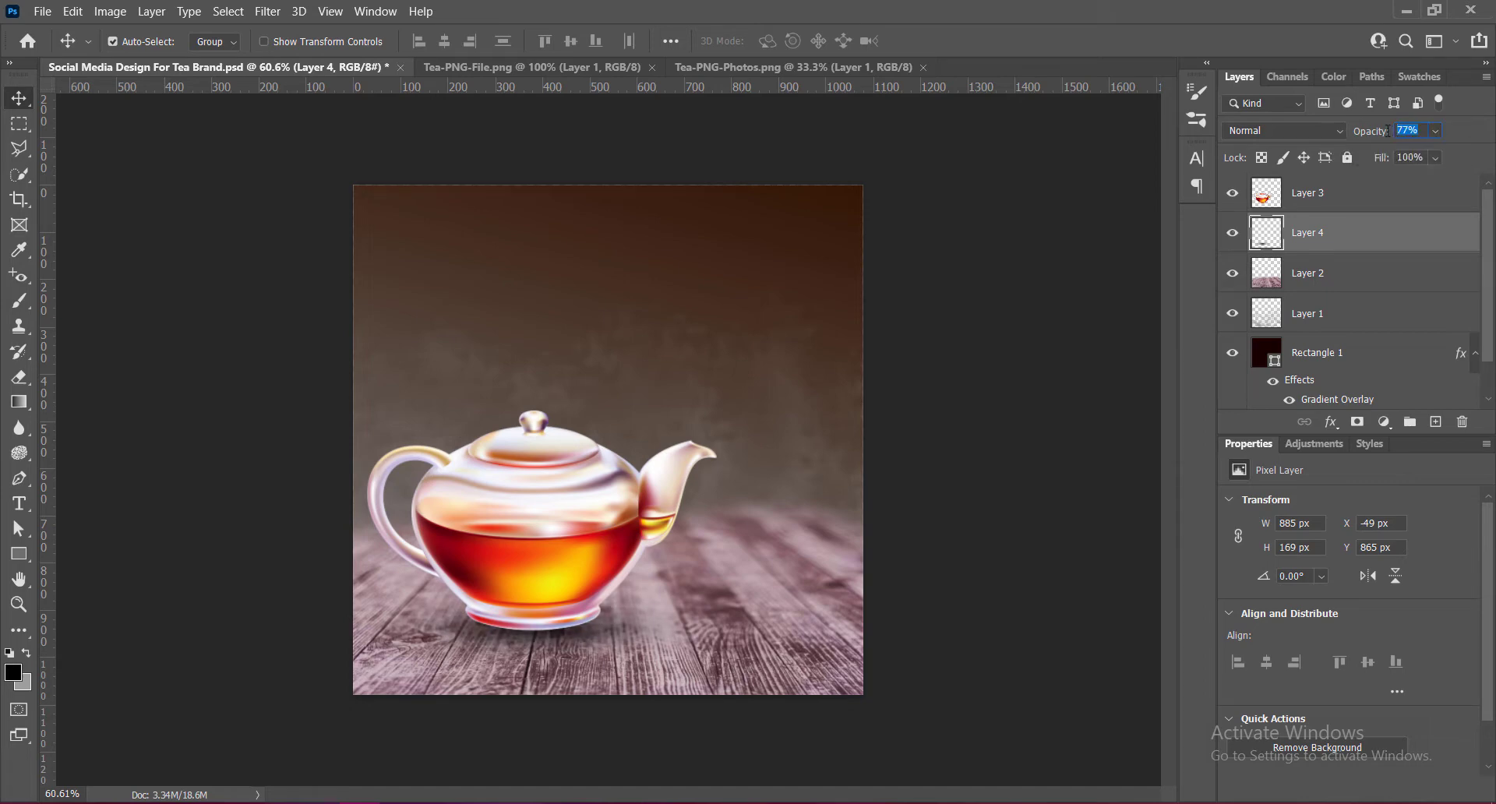
key("ctrl+s")
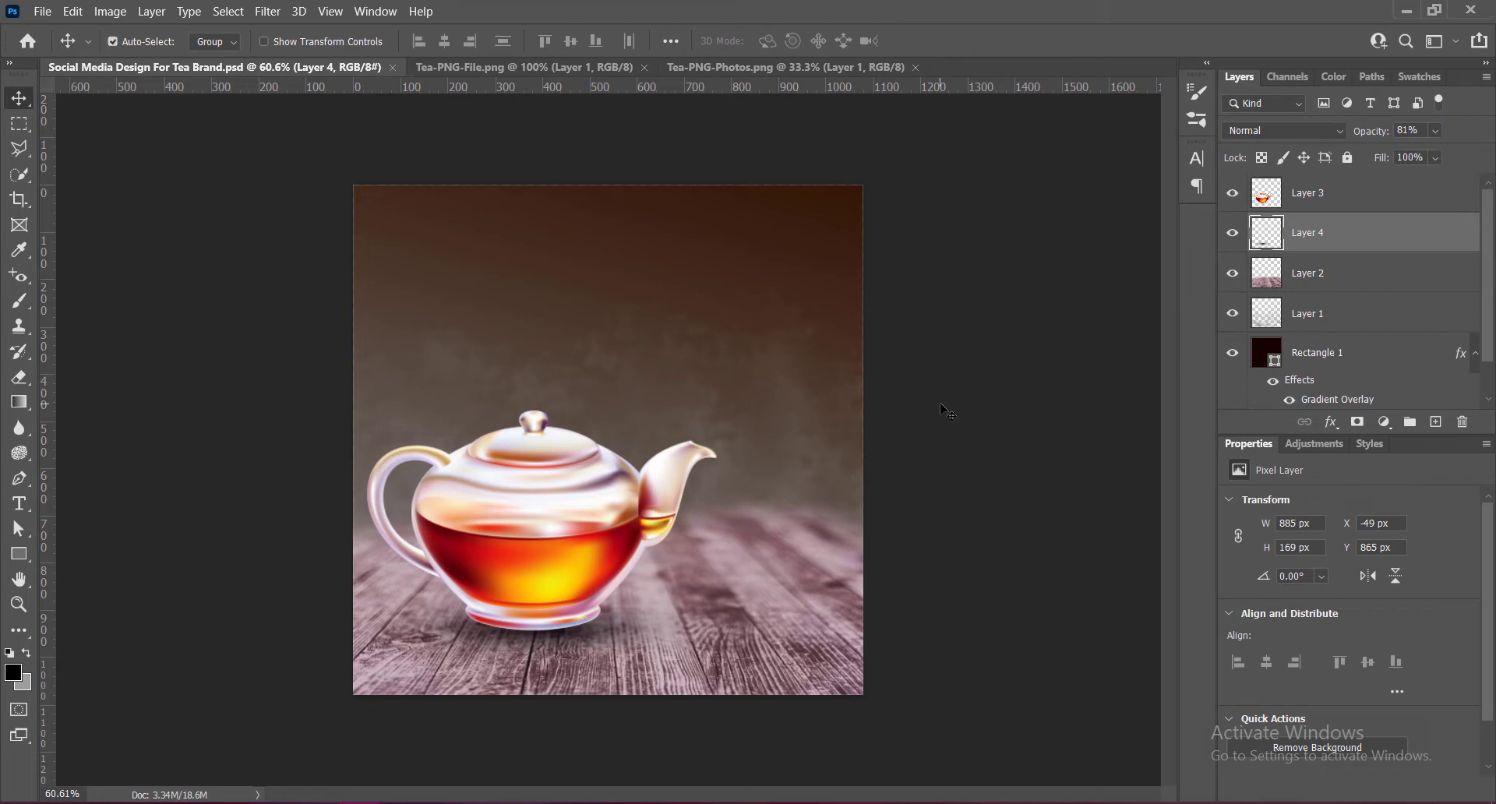
Bring the lemon-and-mint teacup image in and boost its vibrance to +100
left_click_drag(632, 417, 675, 547)
left_click(110, 11)
mouse_move(139, 57)
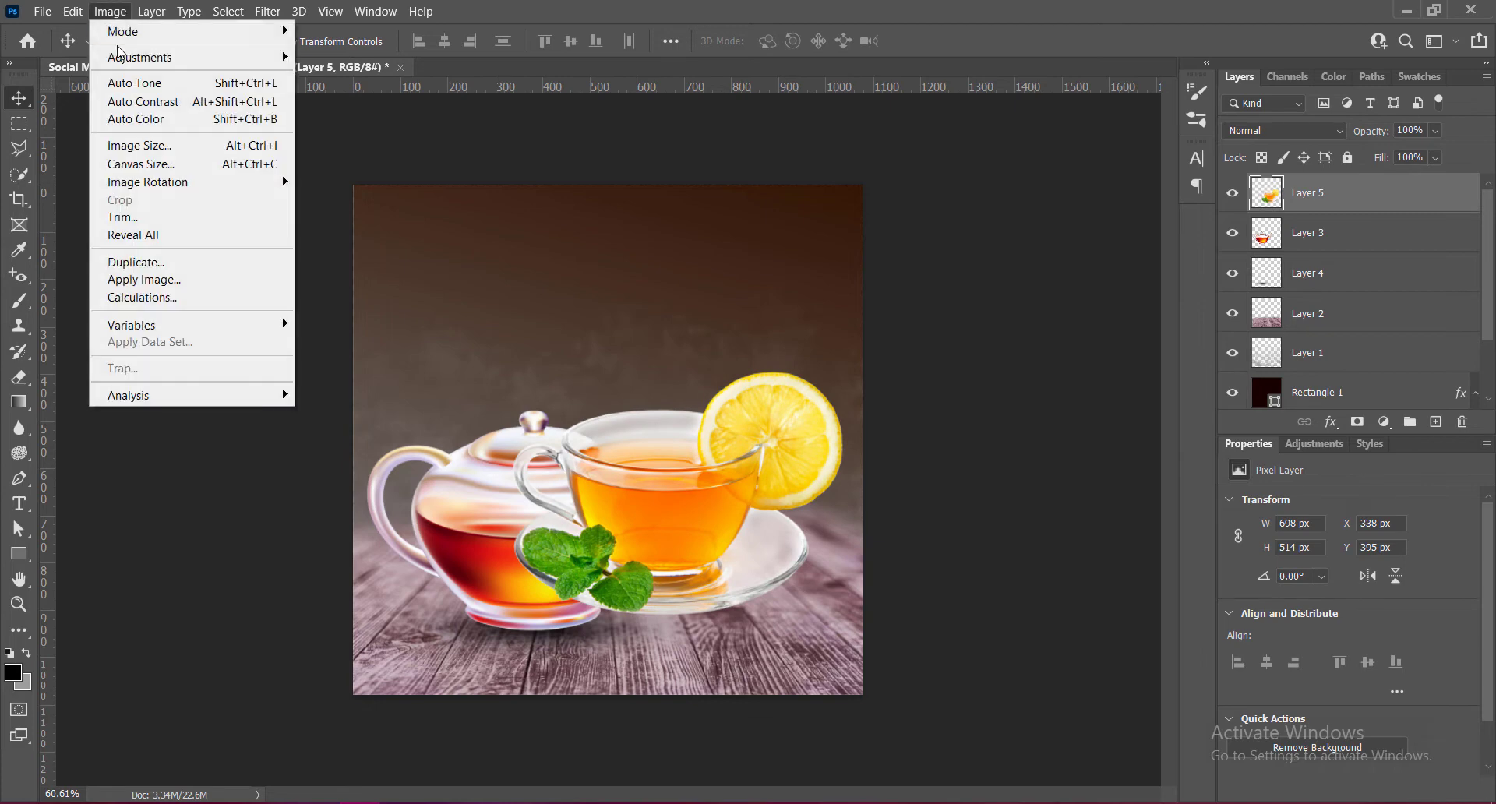
left_click(323, 154)
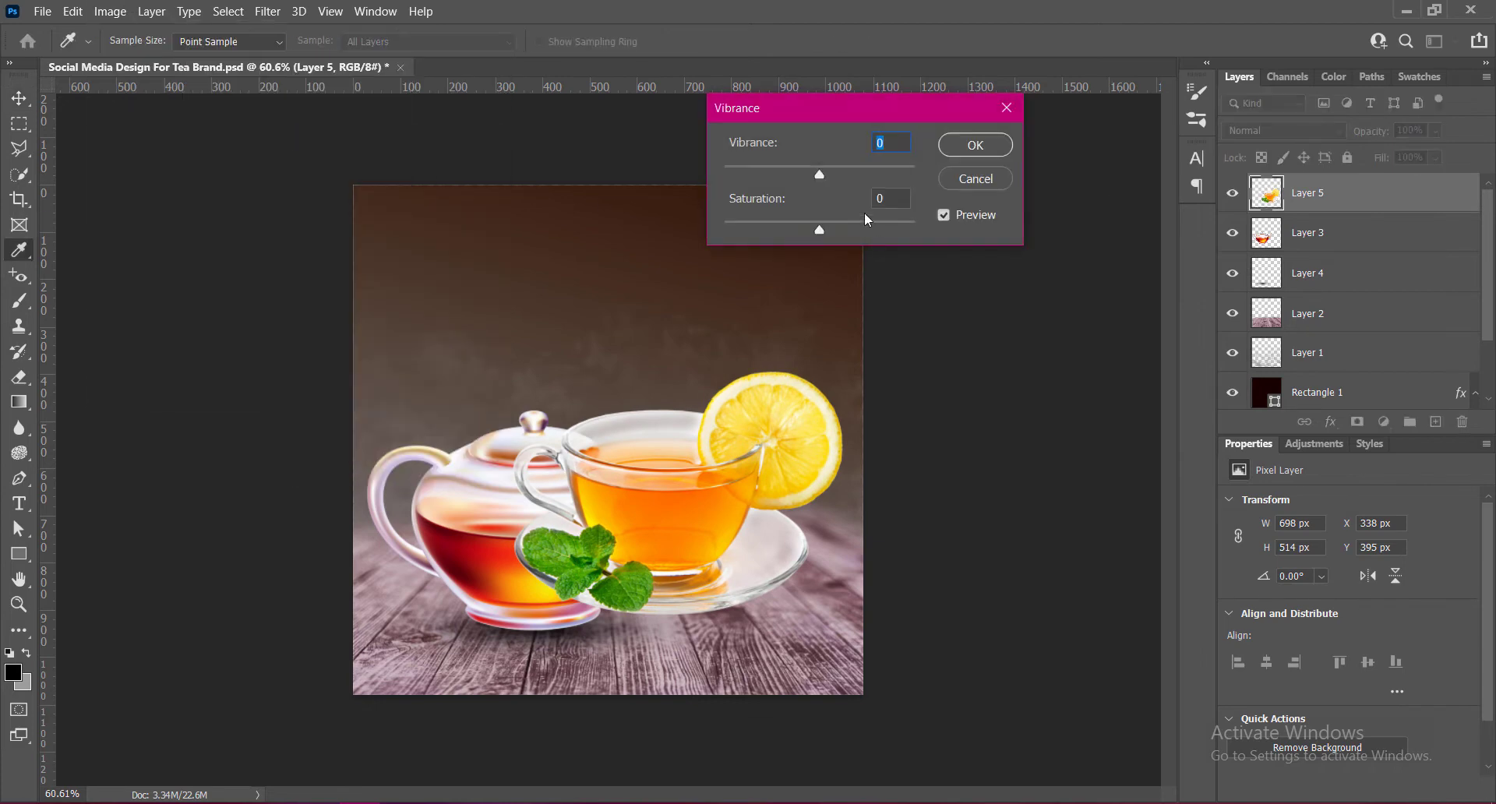
left_click(976, 146)
Raise the teacup's contrast to 28
left_click(110, 11)
left_click(382, 50)
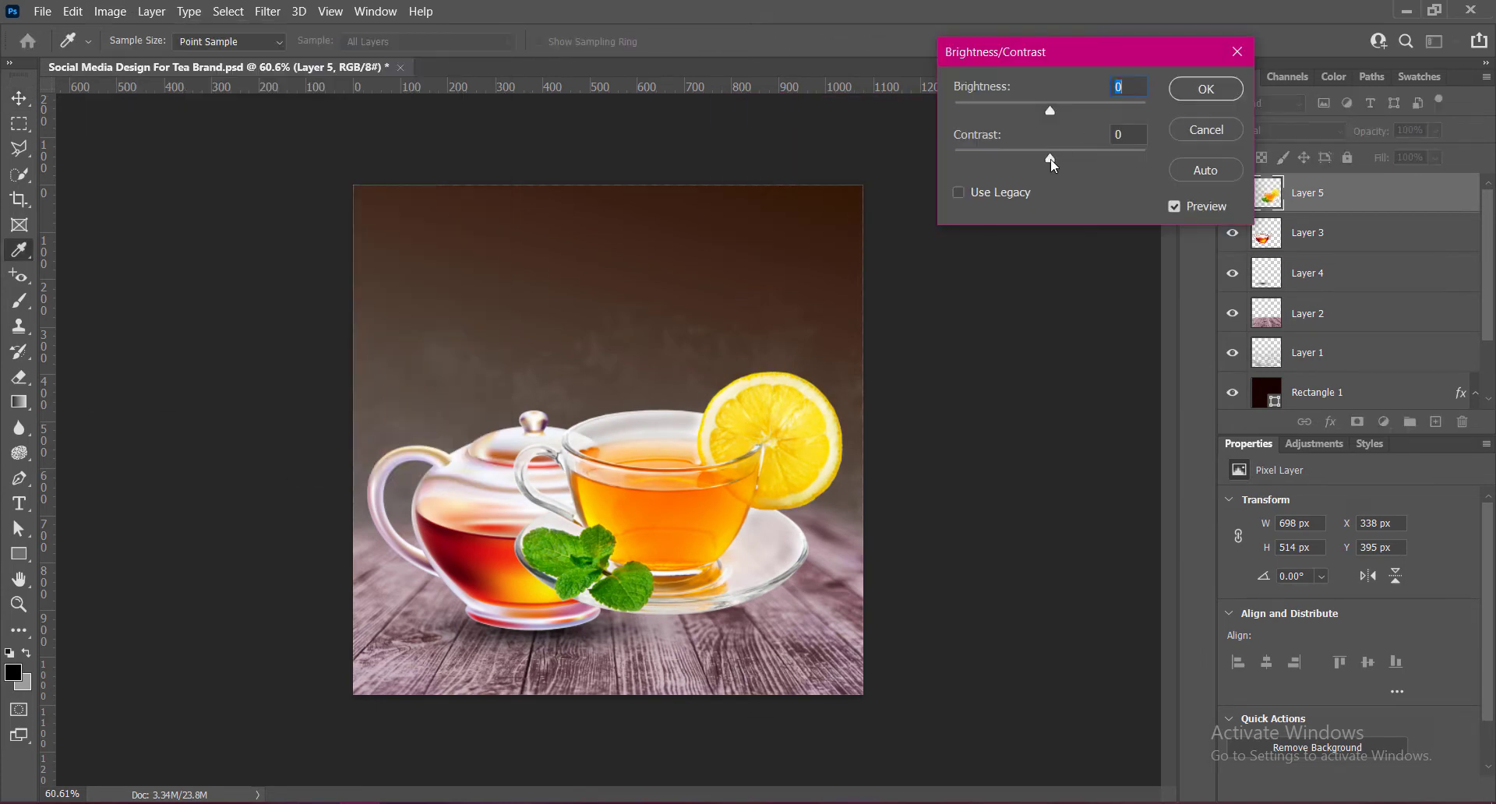
left_click_drag(1051, 159, 1077, 159)
left_click(1123, 135)
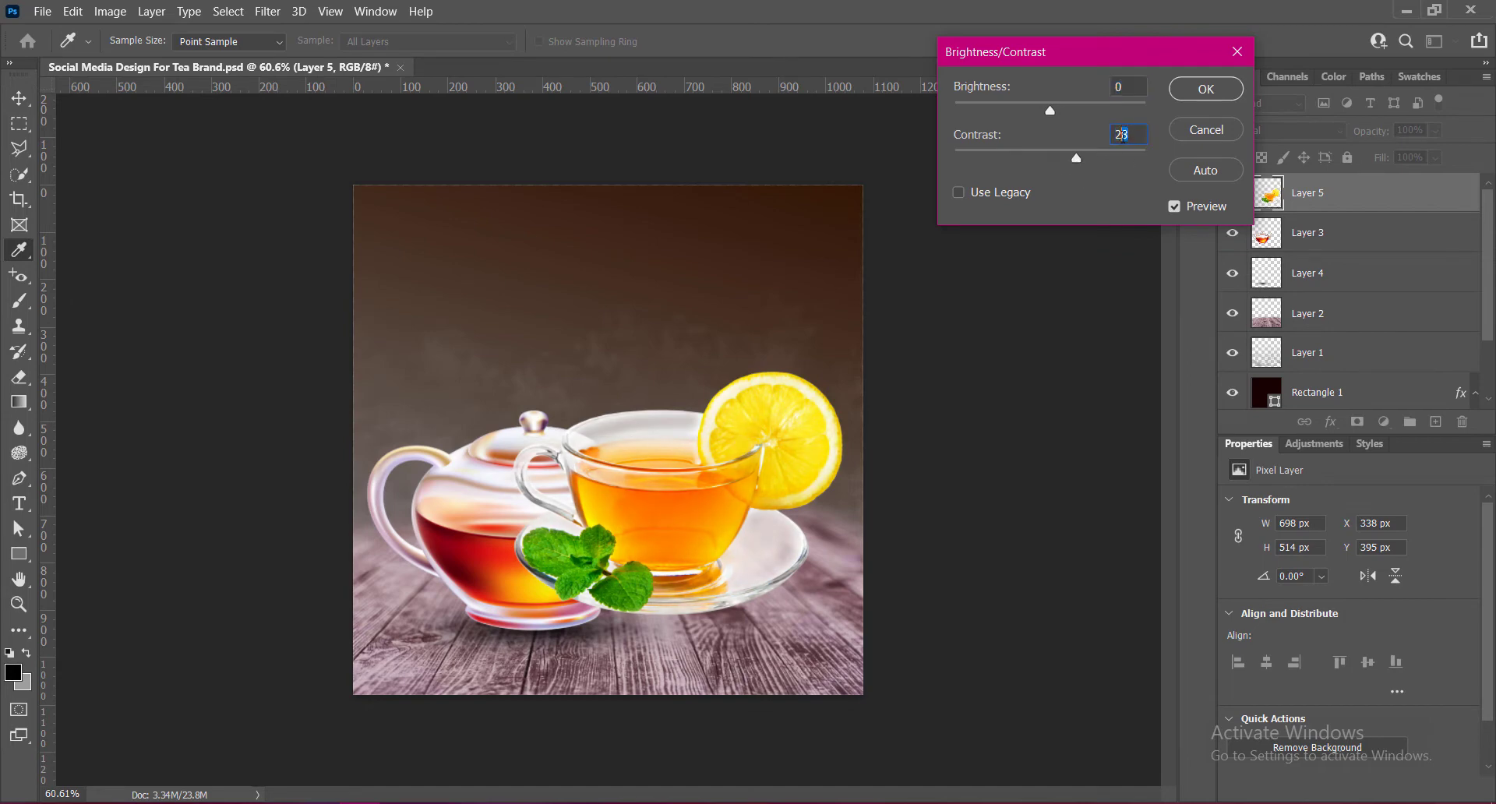
left_click(1200, 87)
Shift the teacup's midtones toward red with Color Balance +60, −15, +27
left_click(110, 11)
left_click(382, 174)
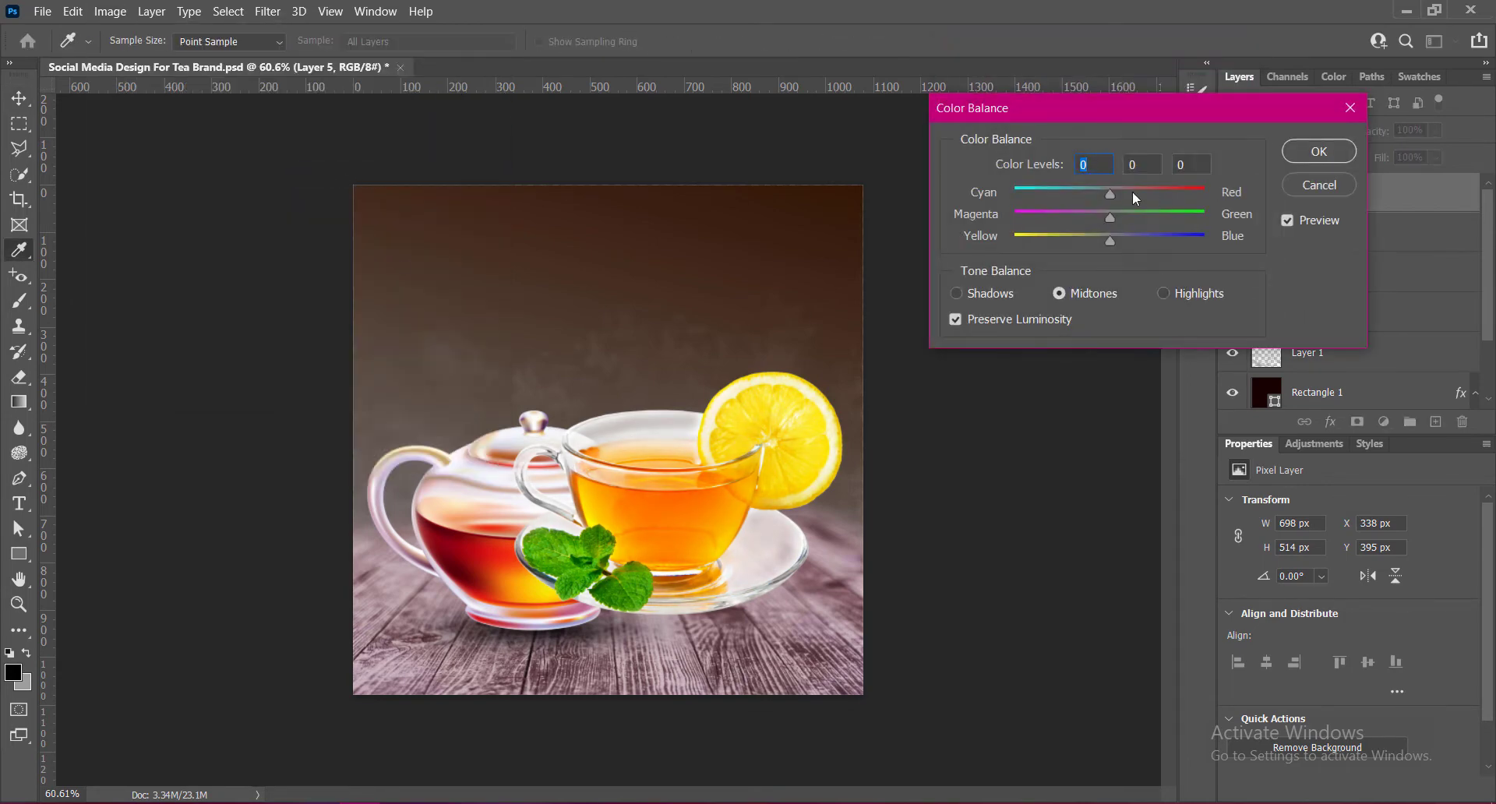
mouse_move(1111, 194)
left_mouse_down()
mouse_move(1167, 194)
mouse_move(1078, 219)
mouse_move(1160, 241)
mouse_move(1088, 218)
mouse_move(1154, 237)
mouse_move(1083, 244)
mouse_move(1154, 251)
mouse_move(1132, 243)
left_mouse_up()
Apply the teacup's colour balance and a Curves adjustment with an upper point at 192/164
left_click(1317, 153)
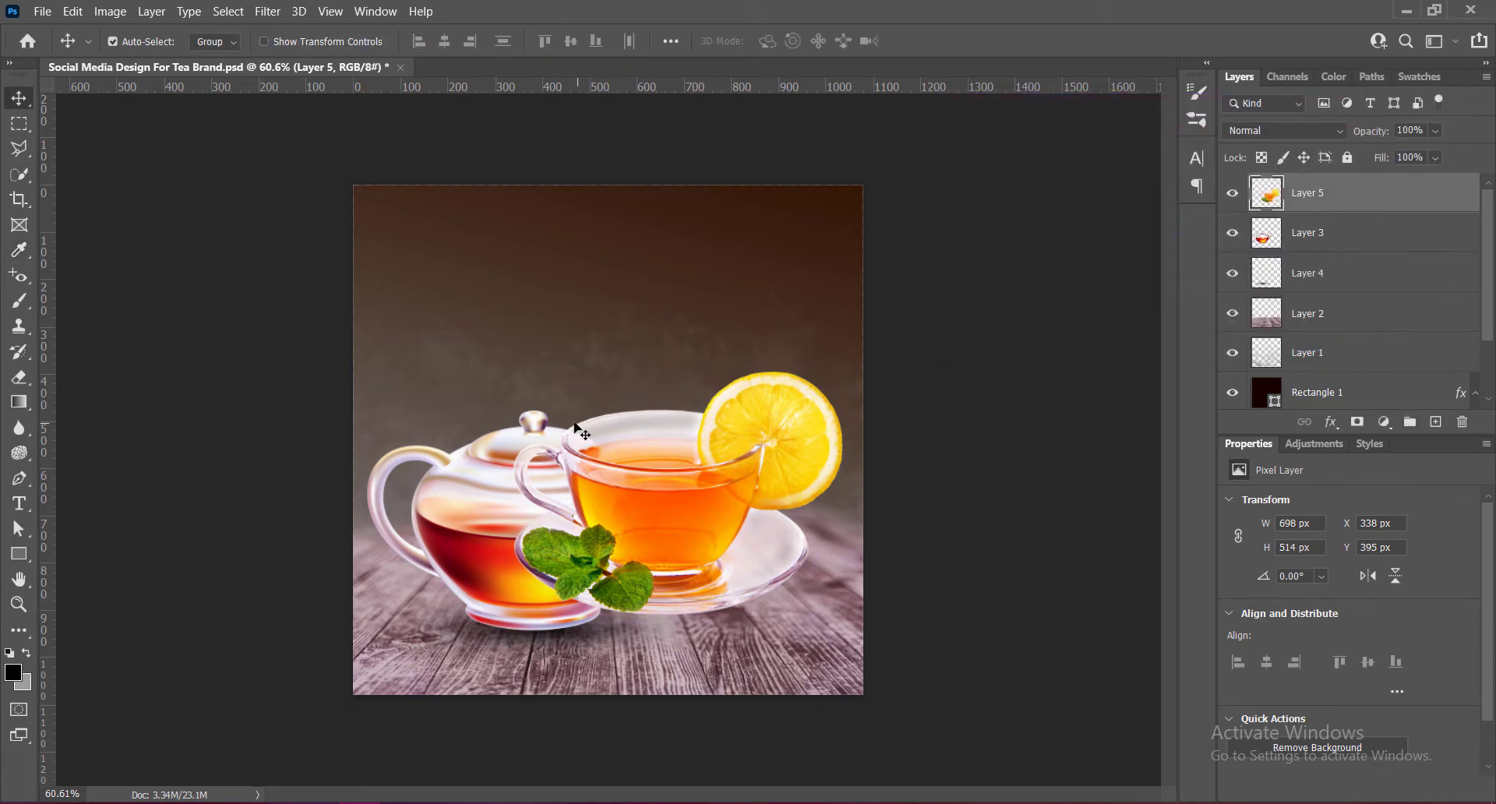
left_click(110, 11)
left_click(329, 92)
left_click_drag(990, 244, 1000, 271)
left_click_drag(1064, 206, 1053, 209)
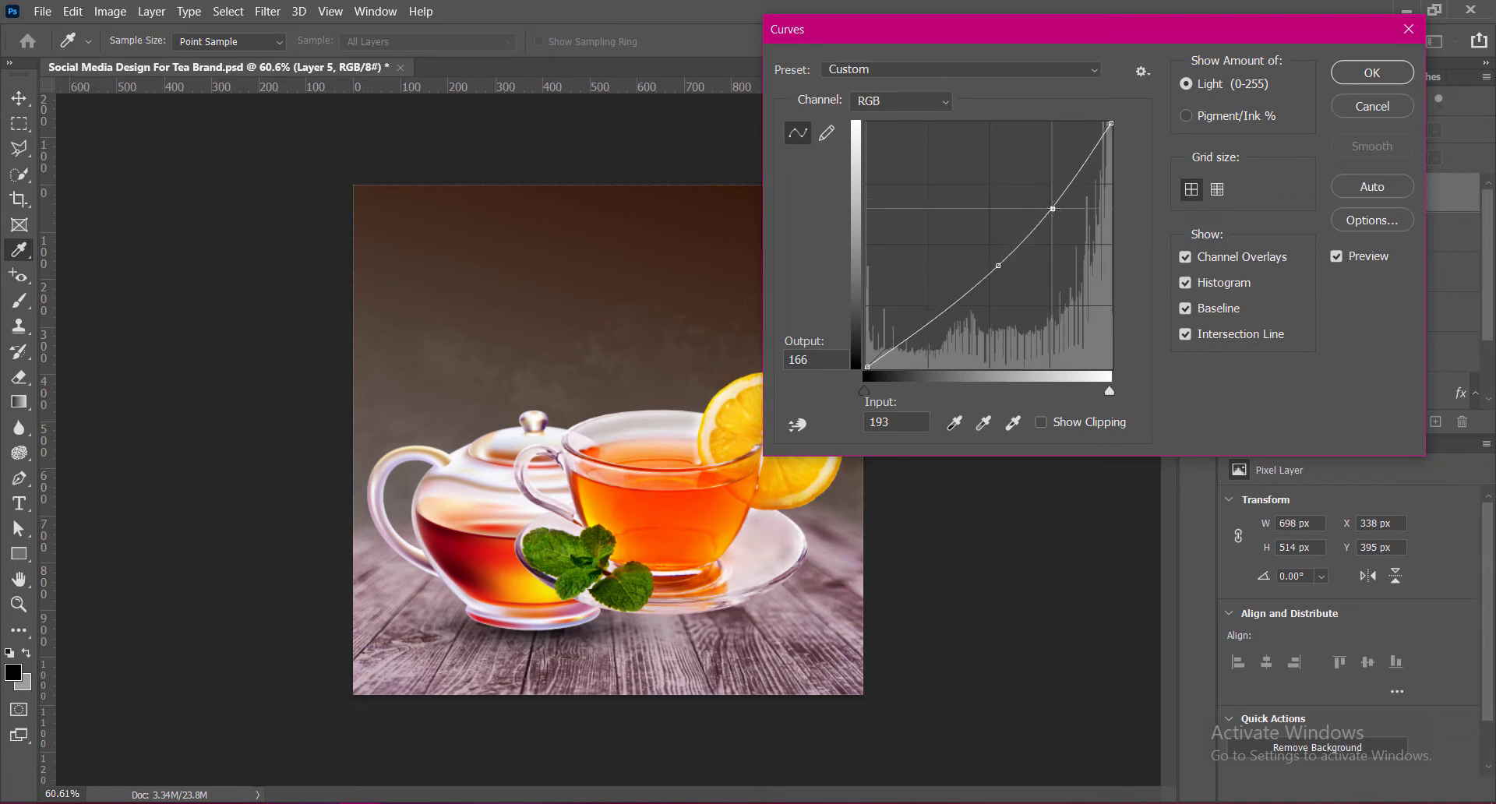
left_click_drag(1053, 209, 1051, 211)
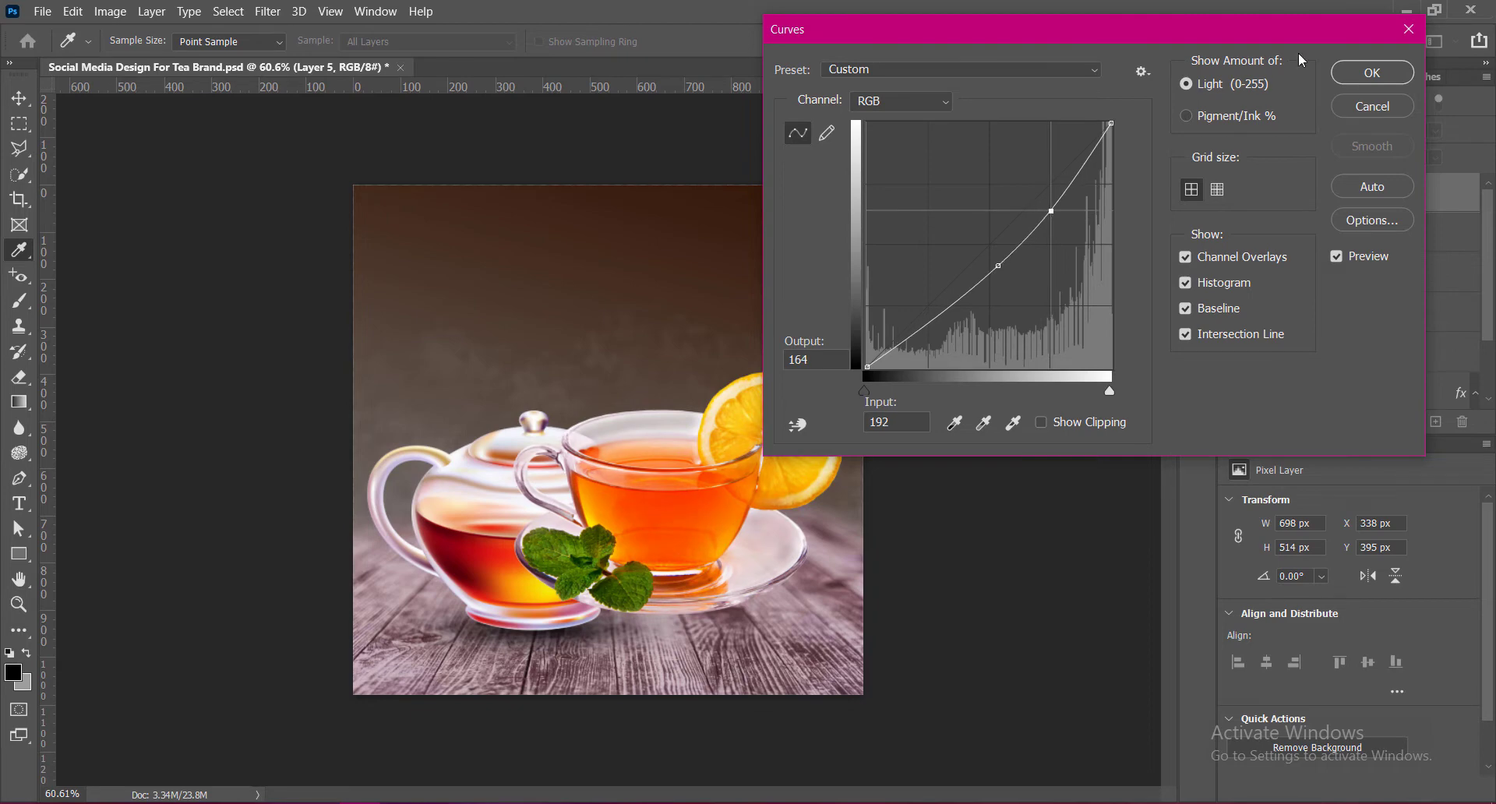
left_click(1356, 76)
Save, then move the teacup down-right and scale it to 534 × 393 px
key("v")
key("ctrl+s")
mouse_move(659, 518)
left_mouse_down()
mouse_move(730, 566)
mouse_move(712, 569)
left_mouse_up()
key("ctrl+t")
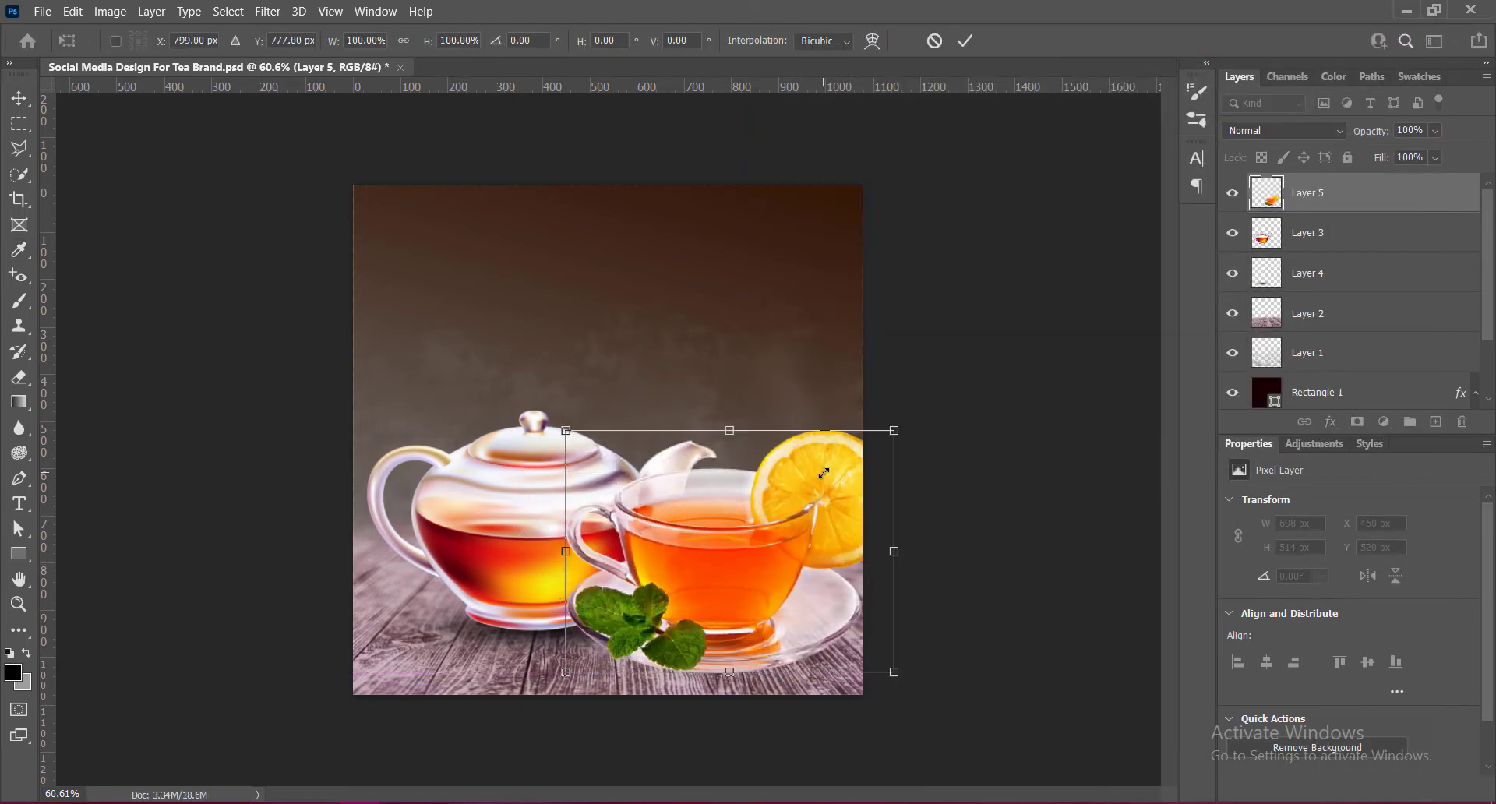
left_click_drag(895, 430, 817, 485)
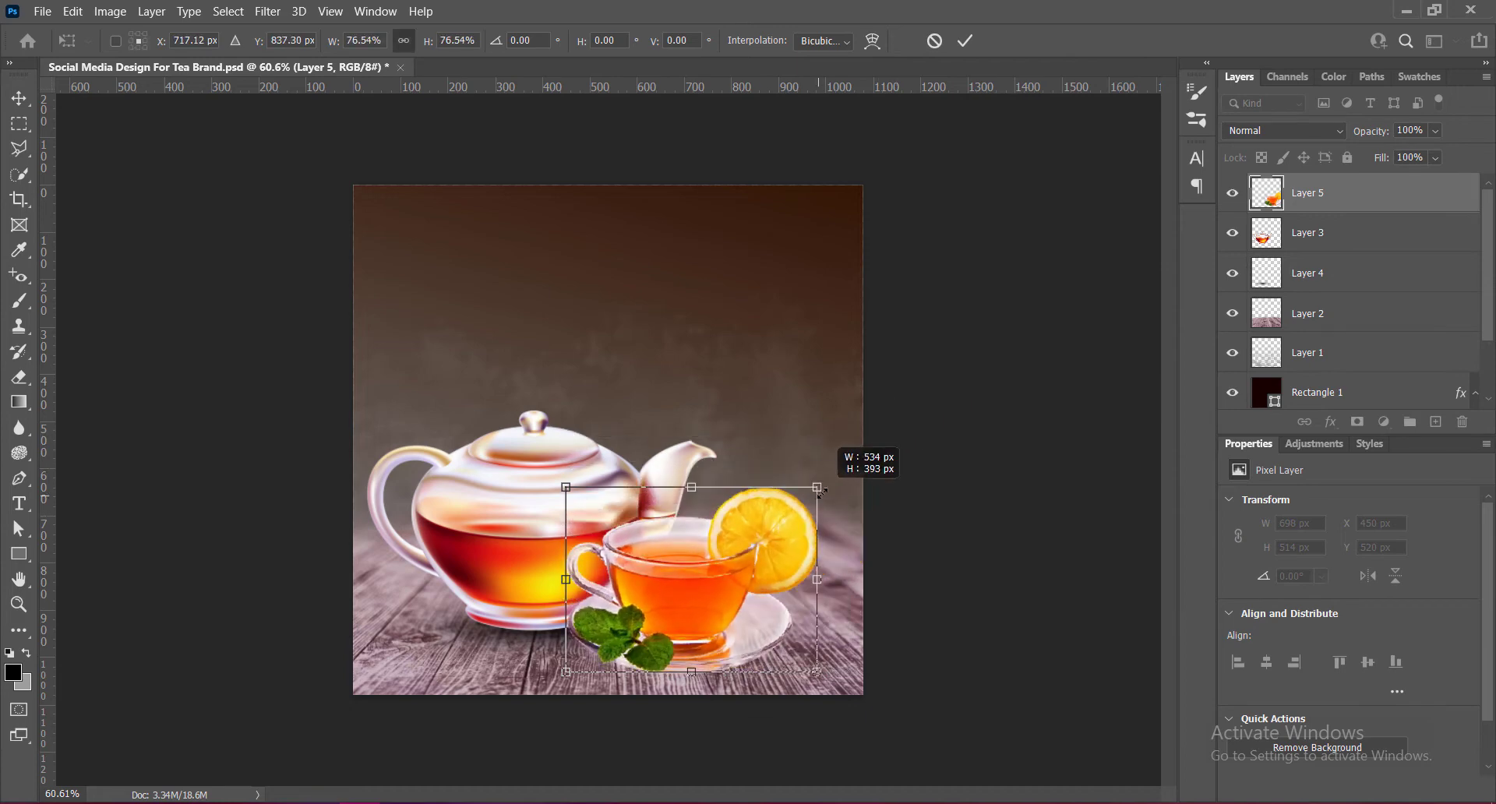
key("Return")
Move the teapot and its shadow up and seat the teacup beside the teapot
left_click(525, 556)
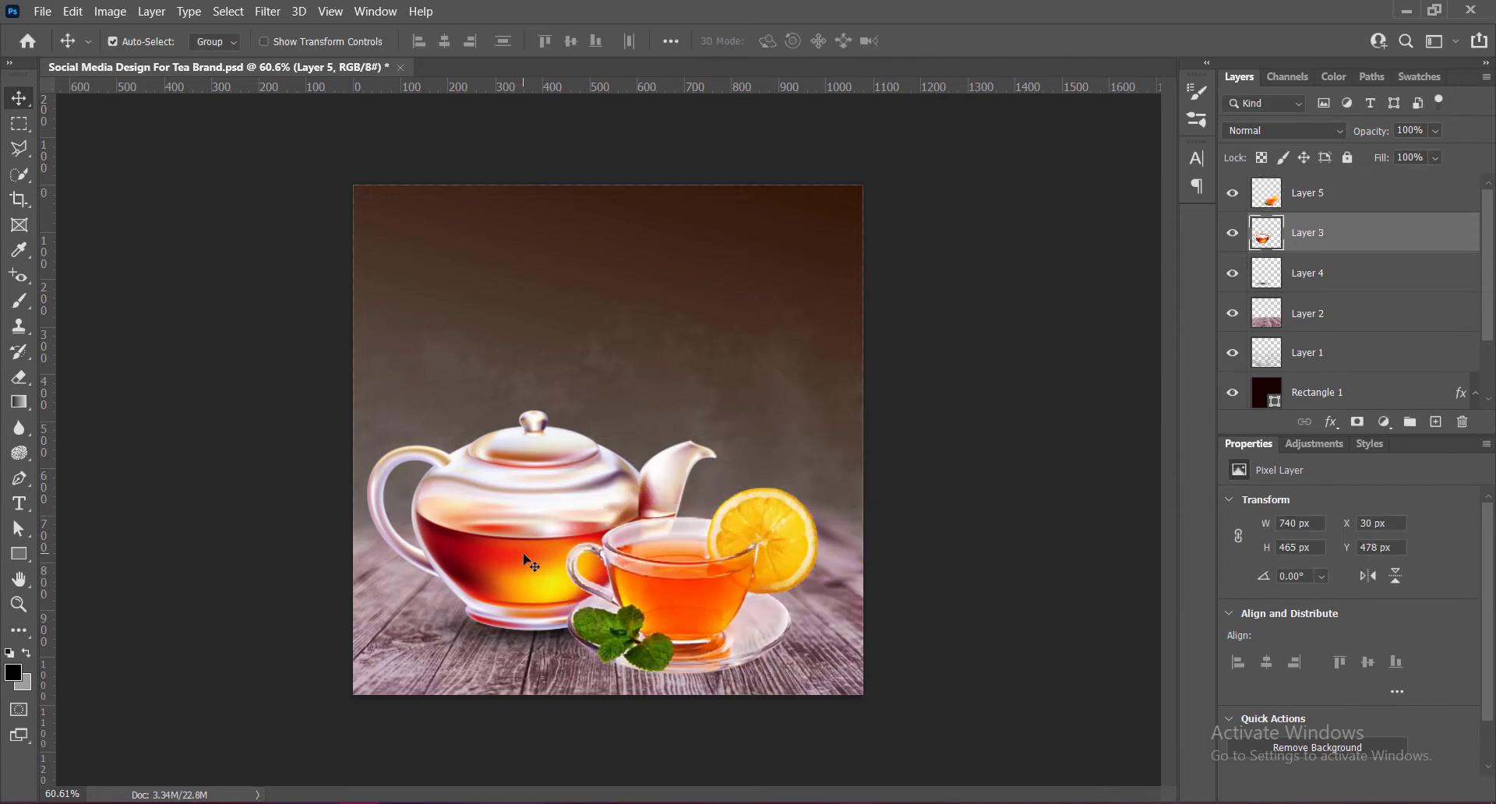
left_click(498, 616, "shift")
left_click_drag(521, 581, 534, 551)
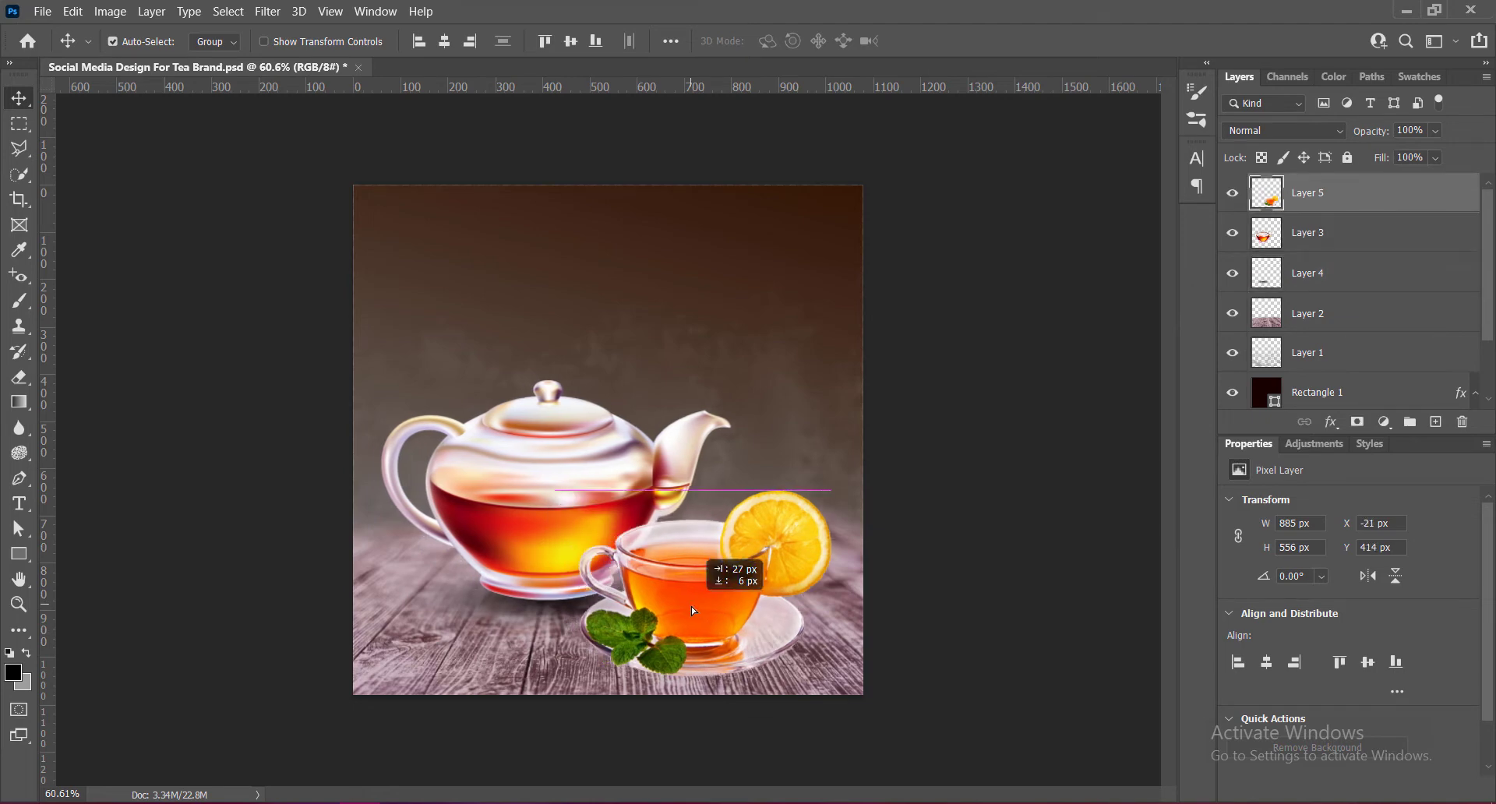
left_click_drag(681, 609, 703, 606)
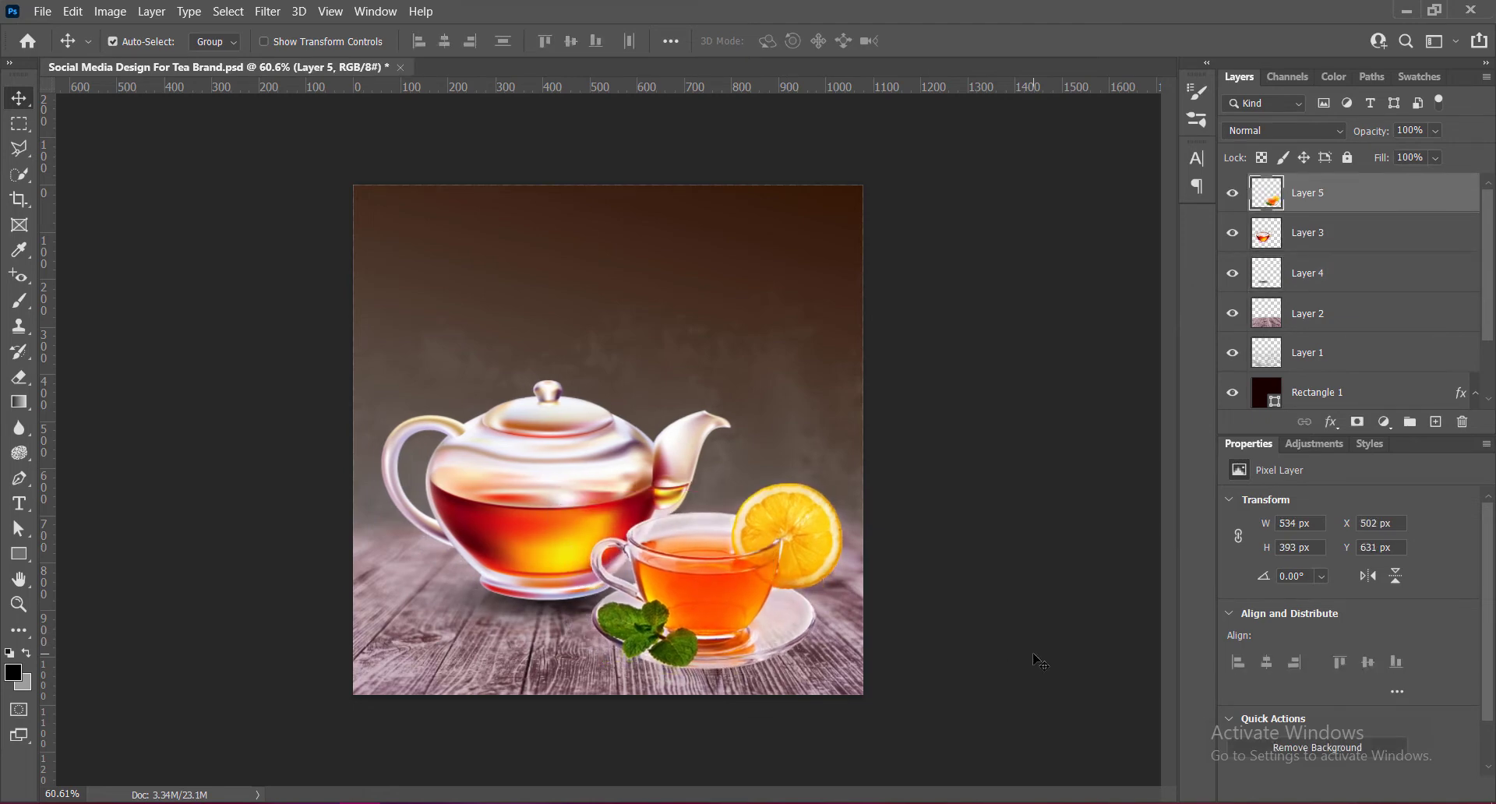
left_click_drag(678, 608, 677, 612)
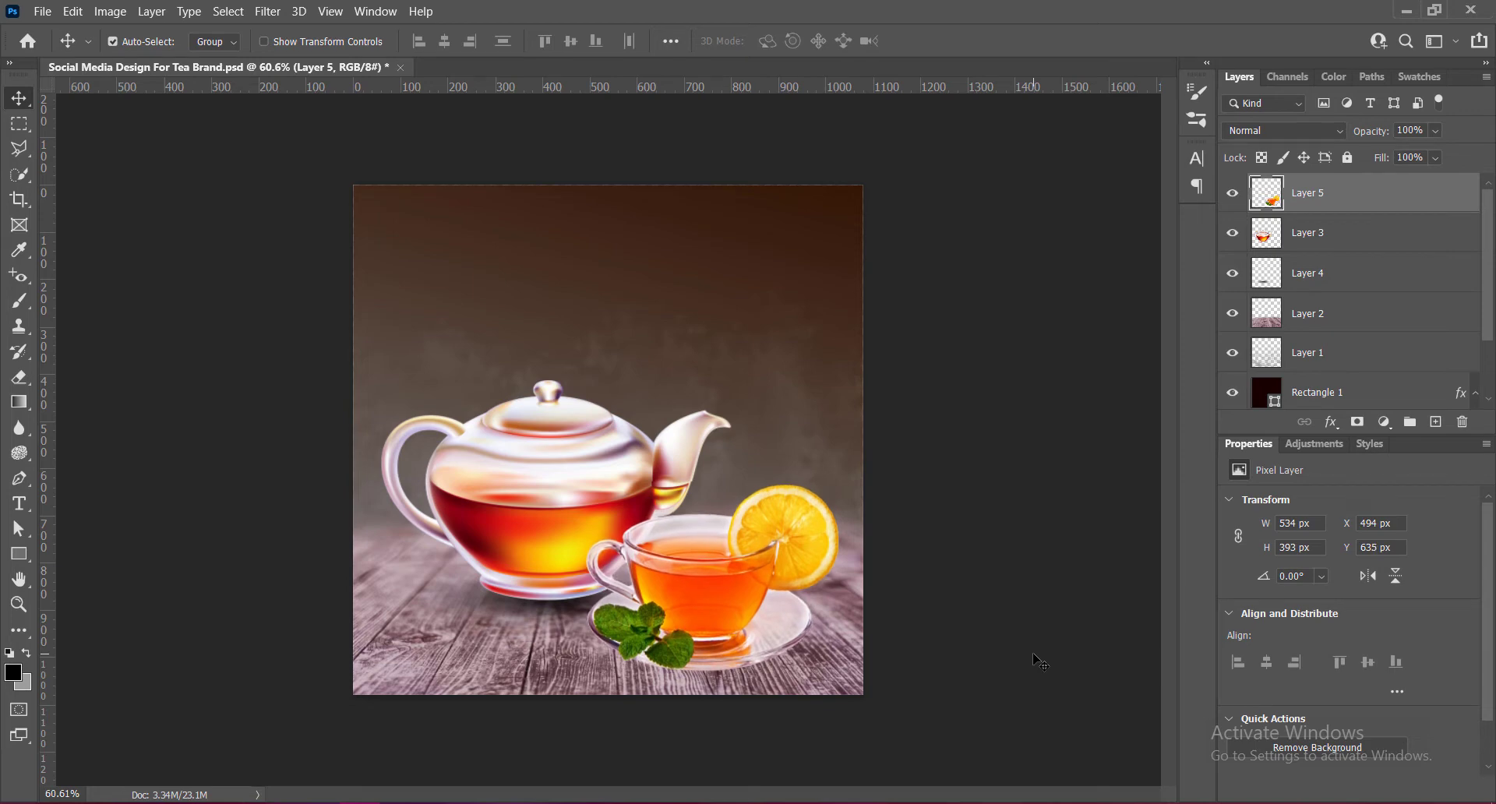
Duplicate the Layer 4 shadow and move the copy down-right
left_click(1034, 598)
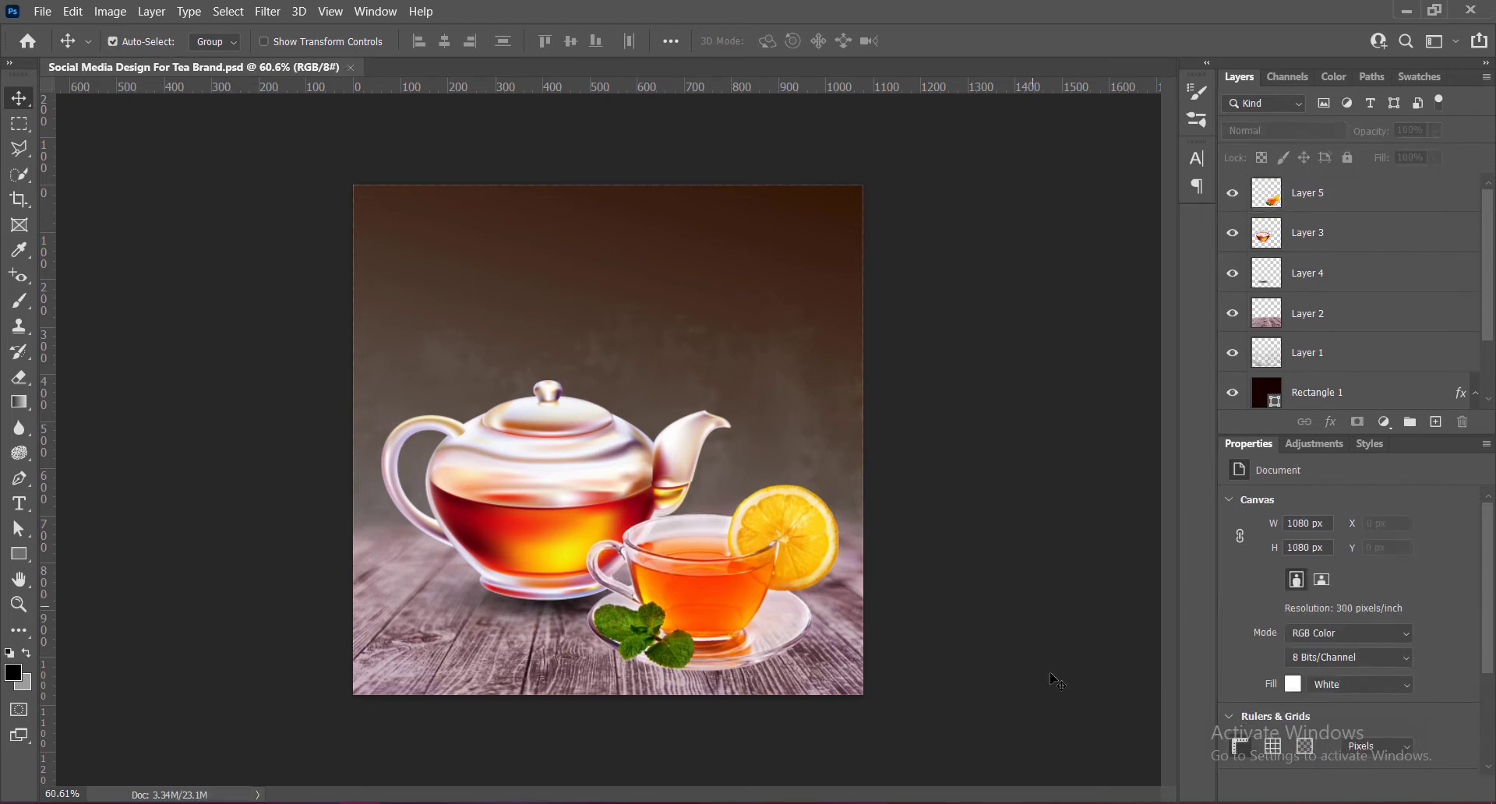
left_click(555, 612)
left_click_drag(561, 618, 712, 698, "alt")
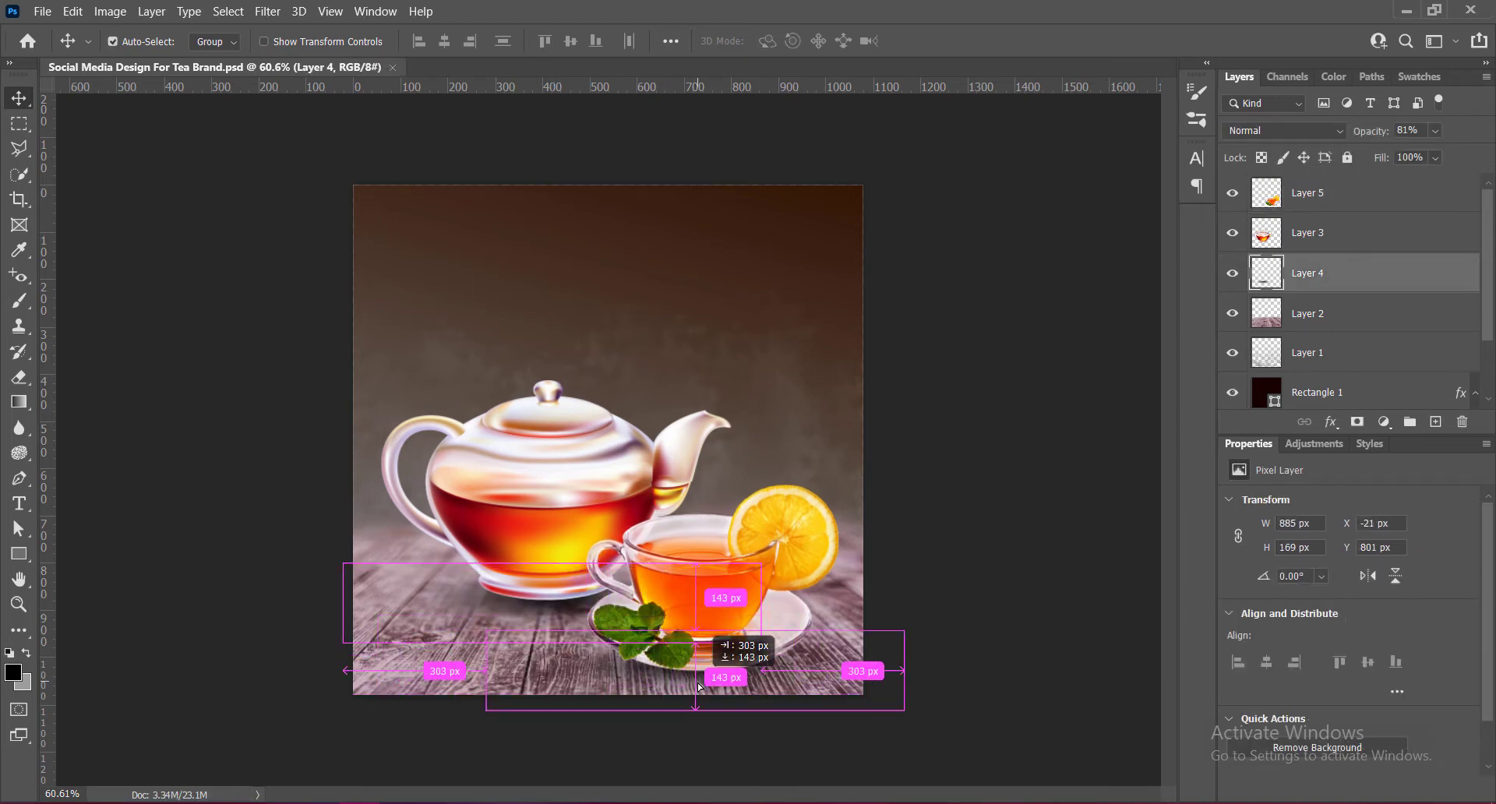
Stretch the shadow copy slightly taller and nudge it up and left
key("ctrl+t")
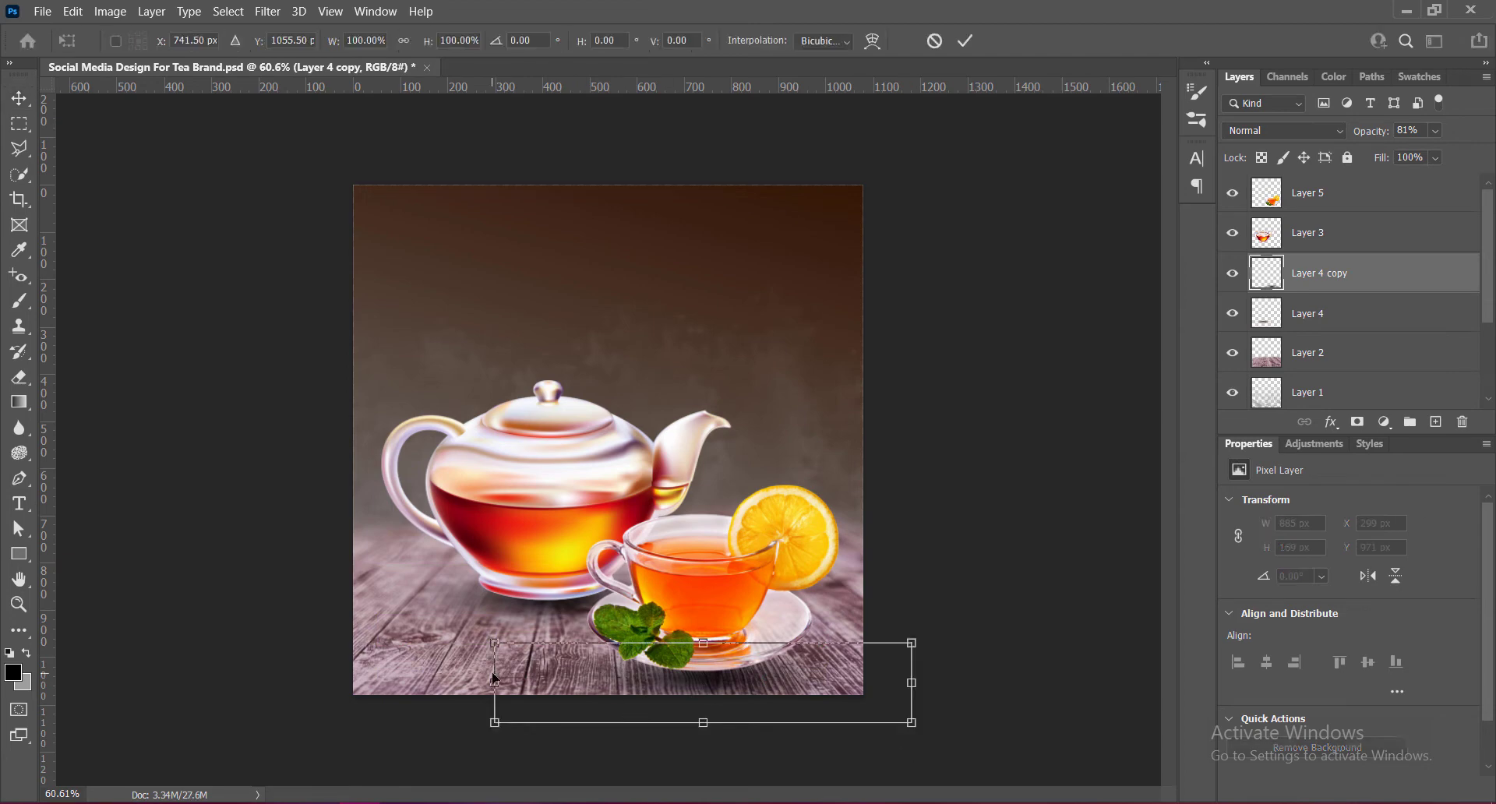
left_click_drag(704, 642, 706, 637)
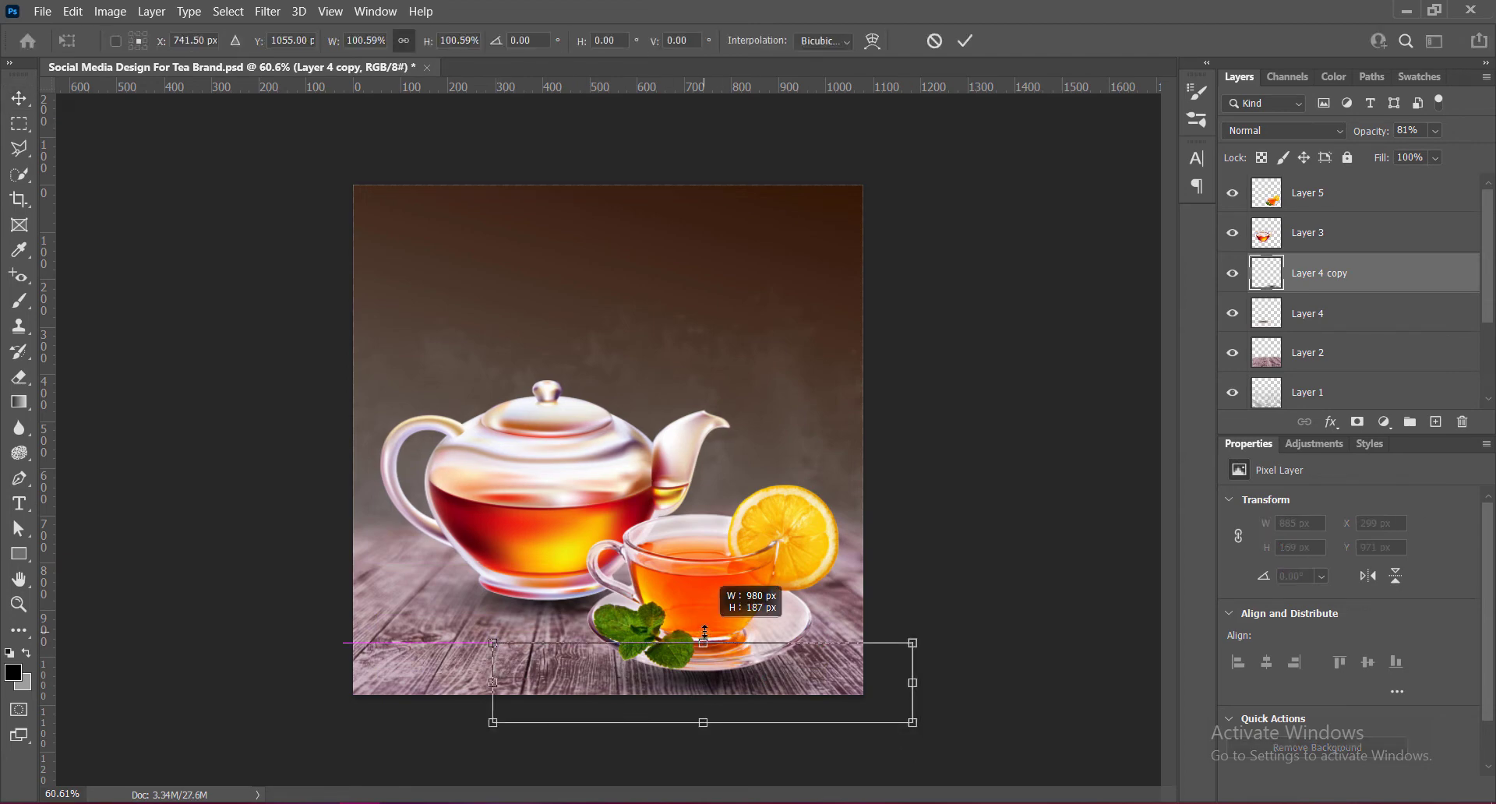
key("Up")
key("Up")
key("Up")
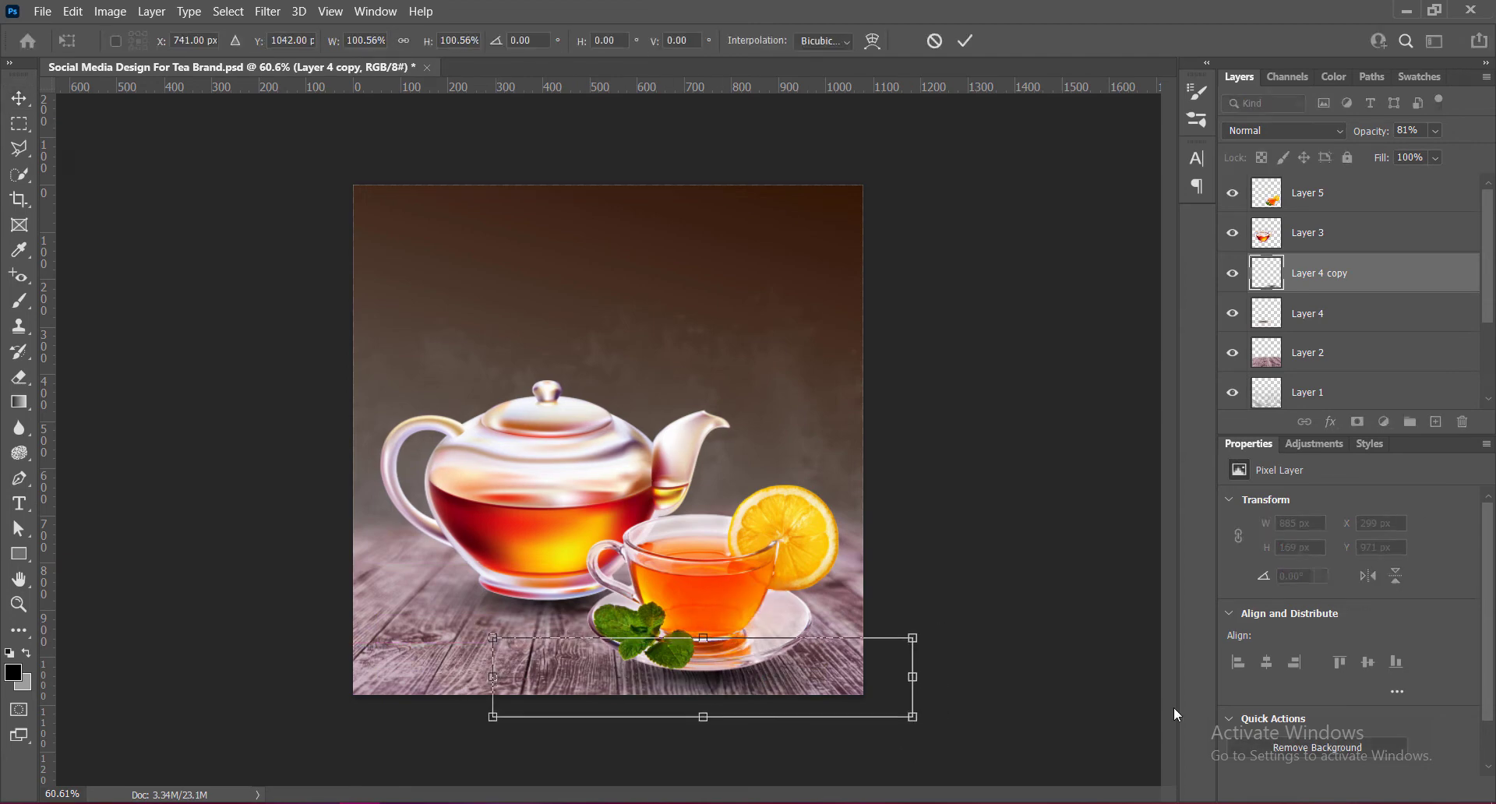
key("Up")
key("Up")
key("Up")
key("Left")
key("Left")
key("Left")
key("Up")
key("Up")
key("Up")
key("Up")
key("Up")
key("Up")
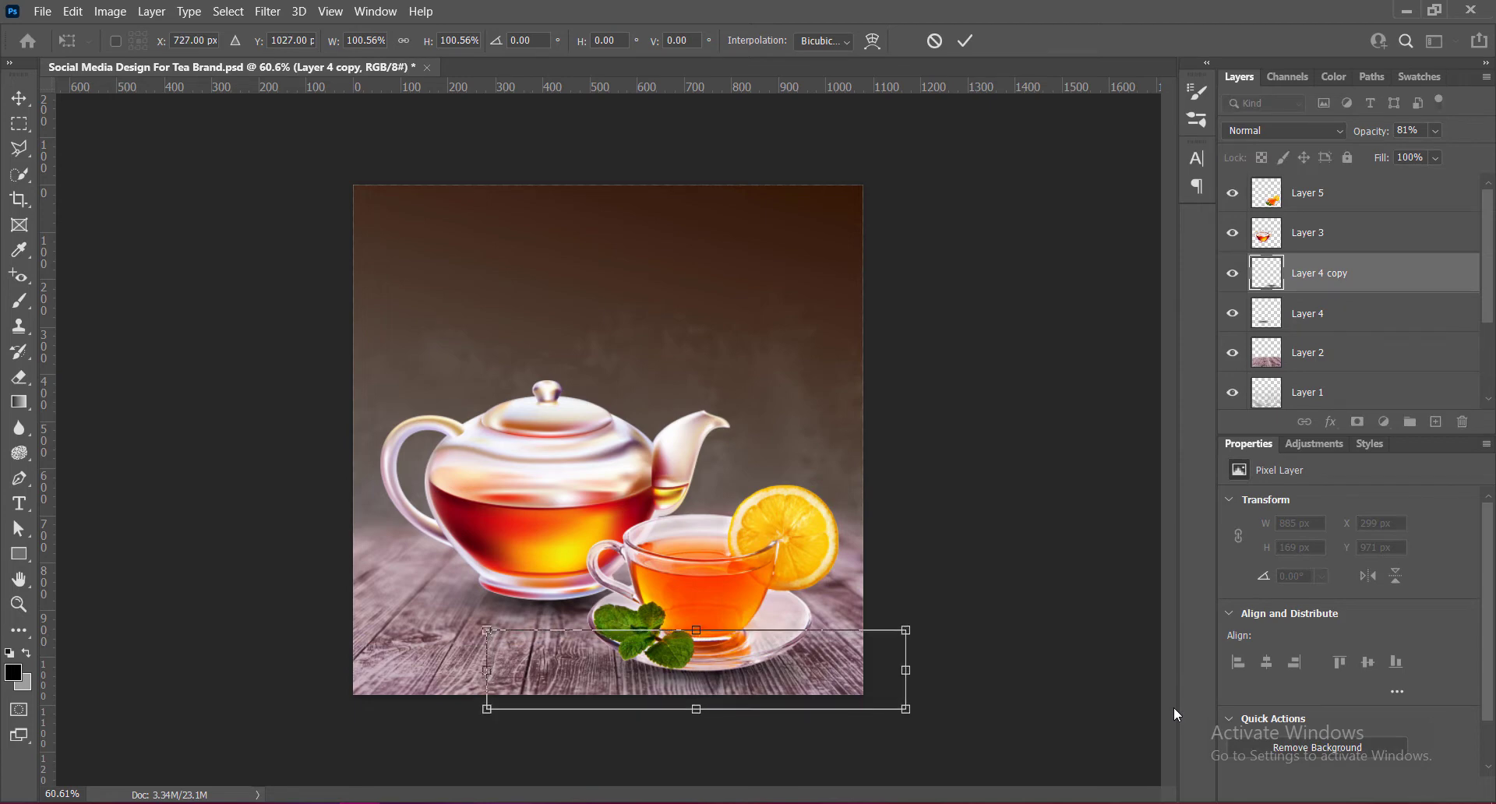
Extend the shadow copy upward and nudge it left and down beneath the saucer
left_click_drag(487, 670, 490, 670)
left_click_drag(696, 629, 697, 604)
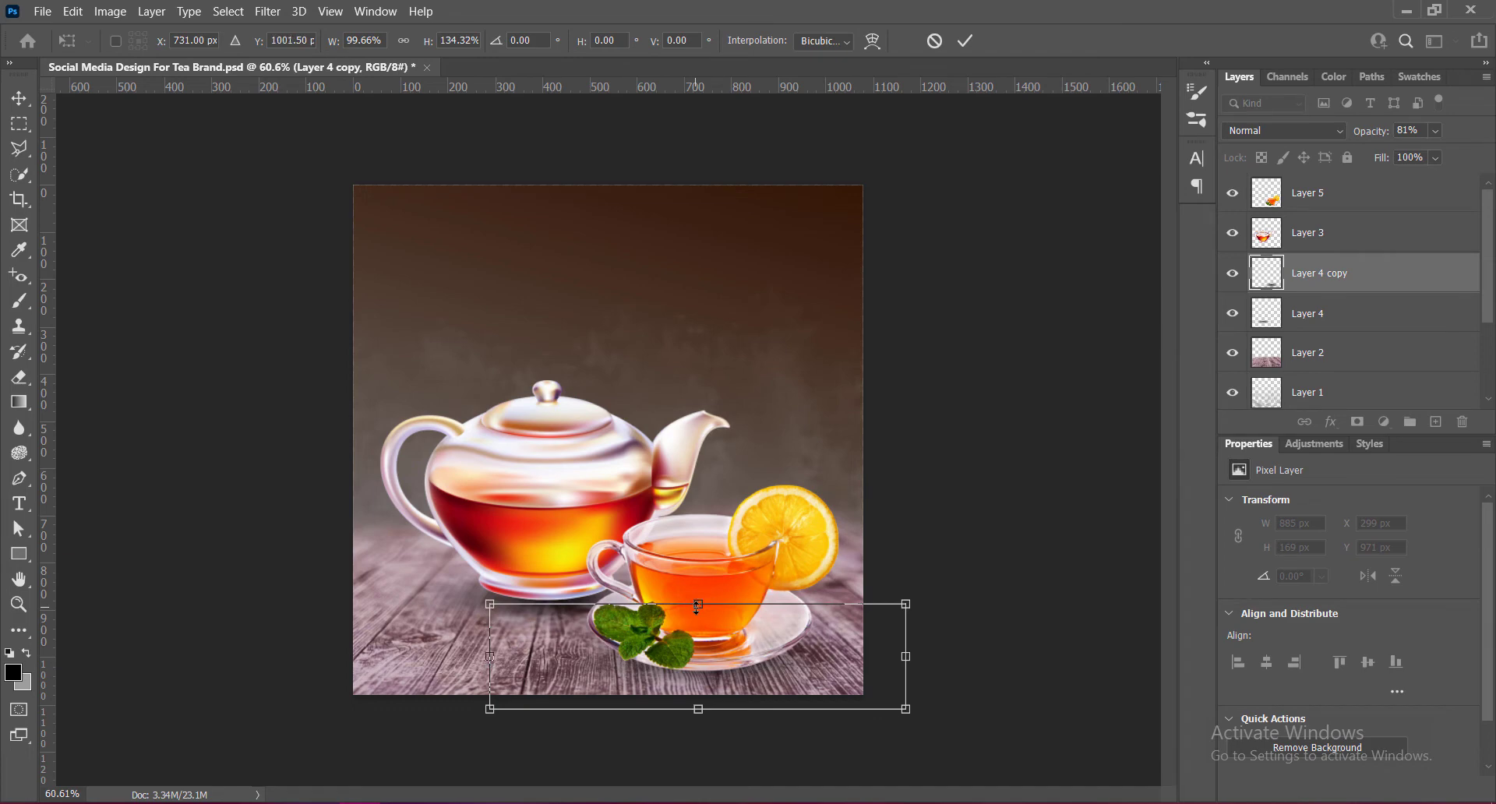
key("Down")
key("Down")
key("Down")
key("Left")
key("Left")
key("Left")
key("Left")
key("Left")
key("Left")
key("Left")
key("Left")
key("Left")
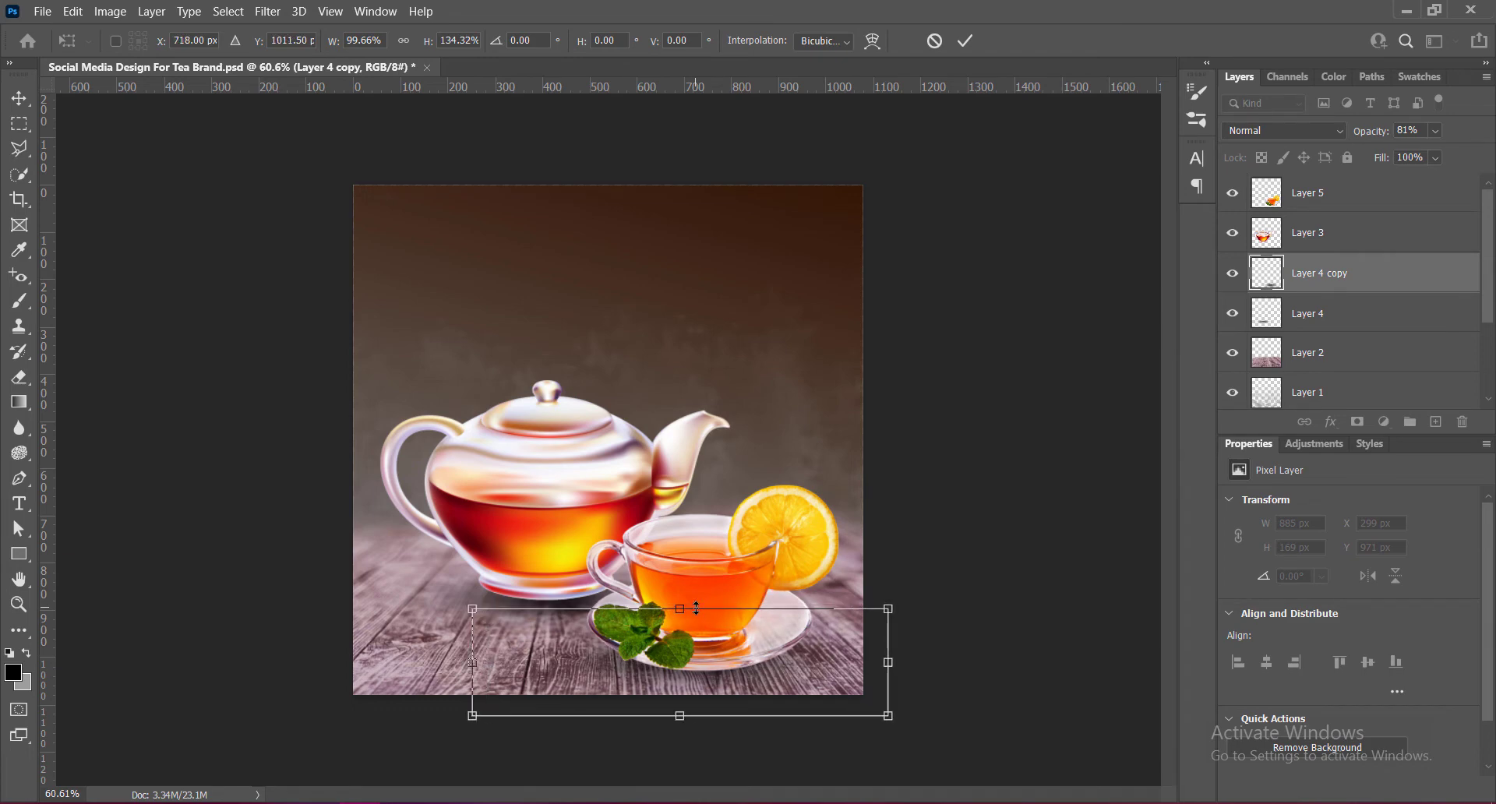
key("Left")
key("Left")
key("Left")
key("Left")
key("Left")
key("Left")
key("Down")
key("Down")
key("Down")
key("Left")
key("Left")
key("Left")
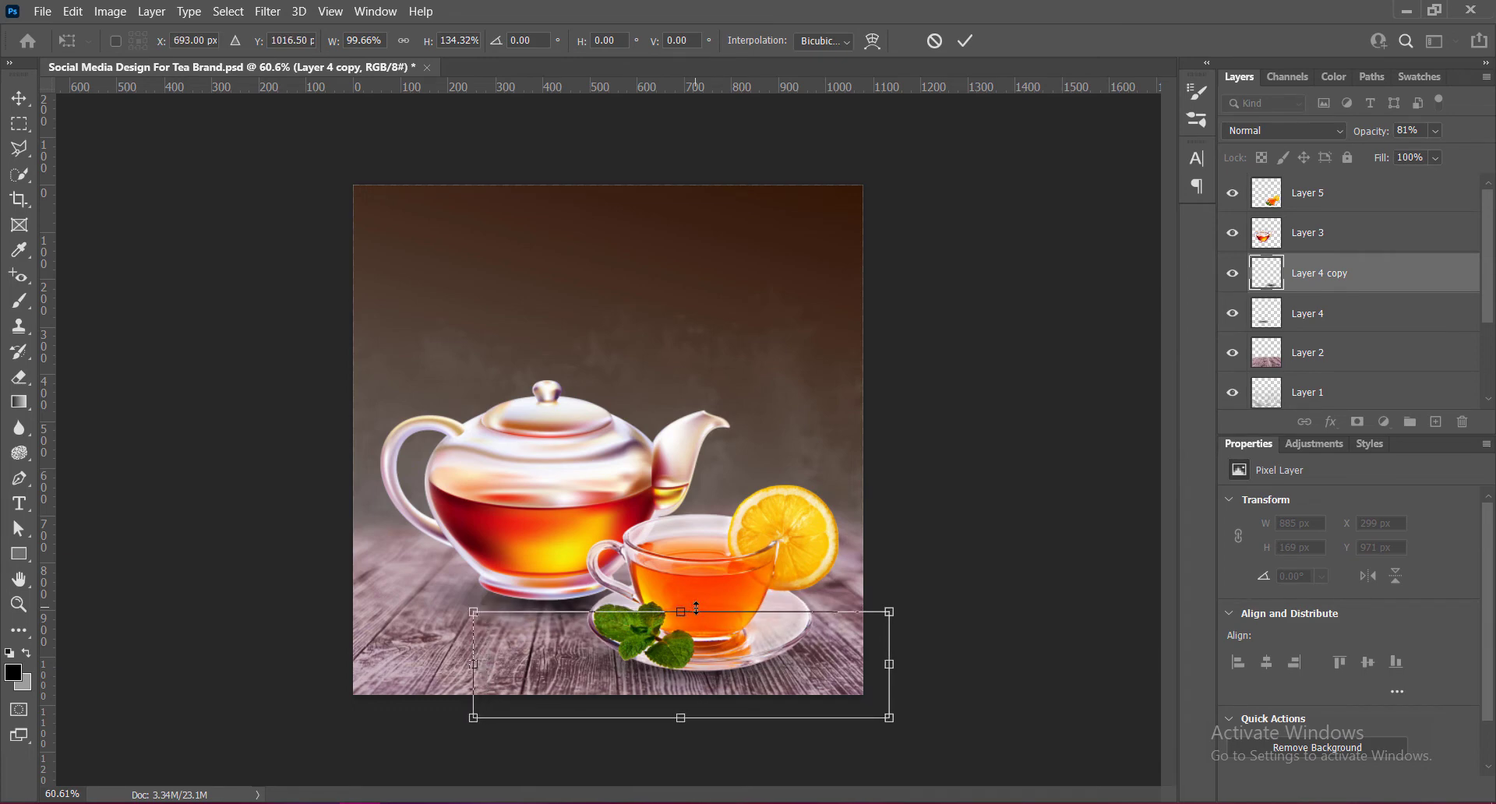
key("Left")
key("Left")
key("Left")
left_click(965, 40)
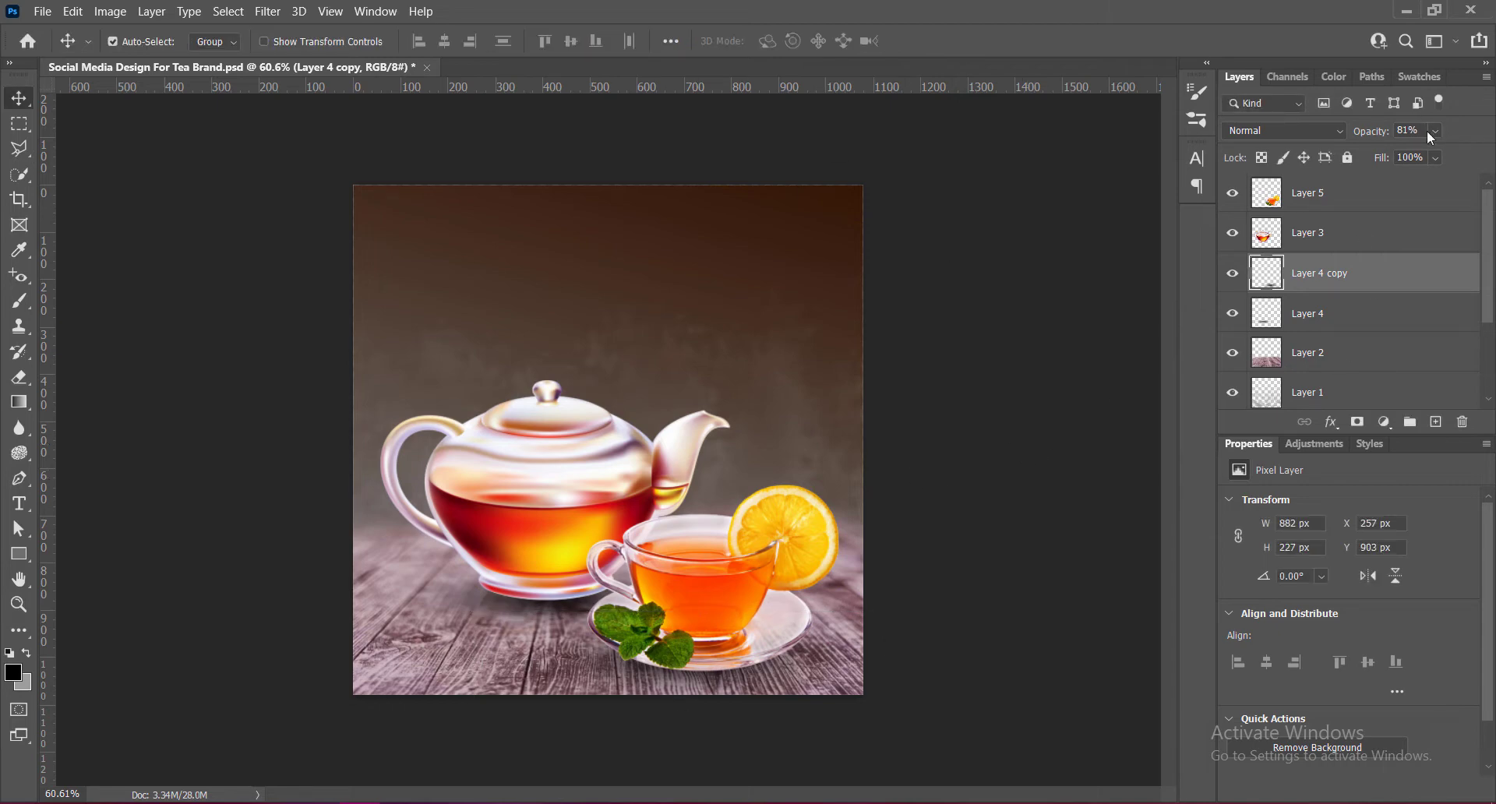
Set the shadow copy's opacity to 87% and nudge it down-left under the saucer
type("87")
key("Down")
key("Down")
key("Down")
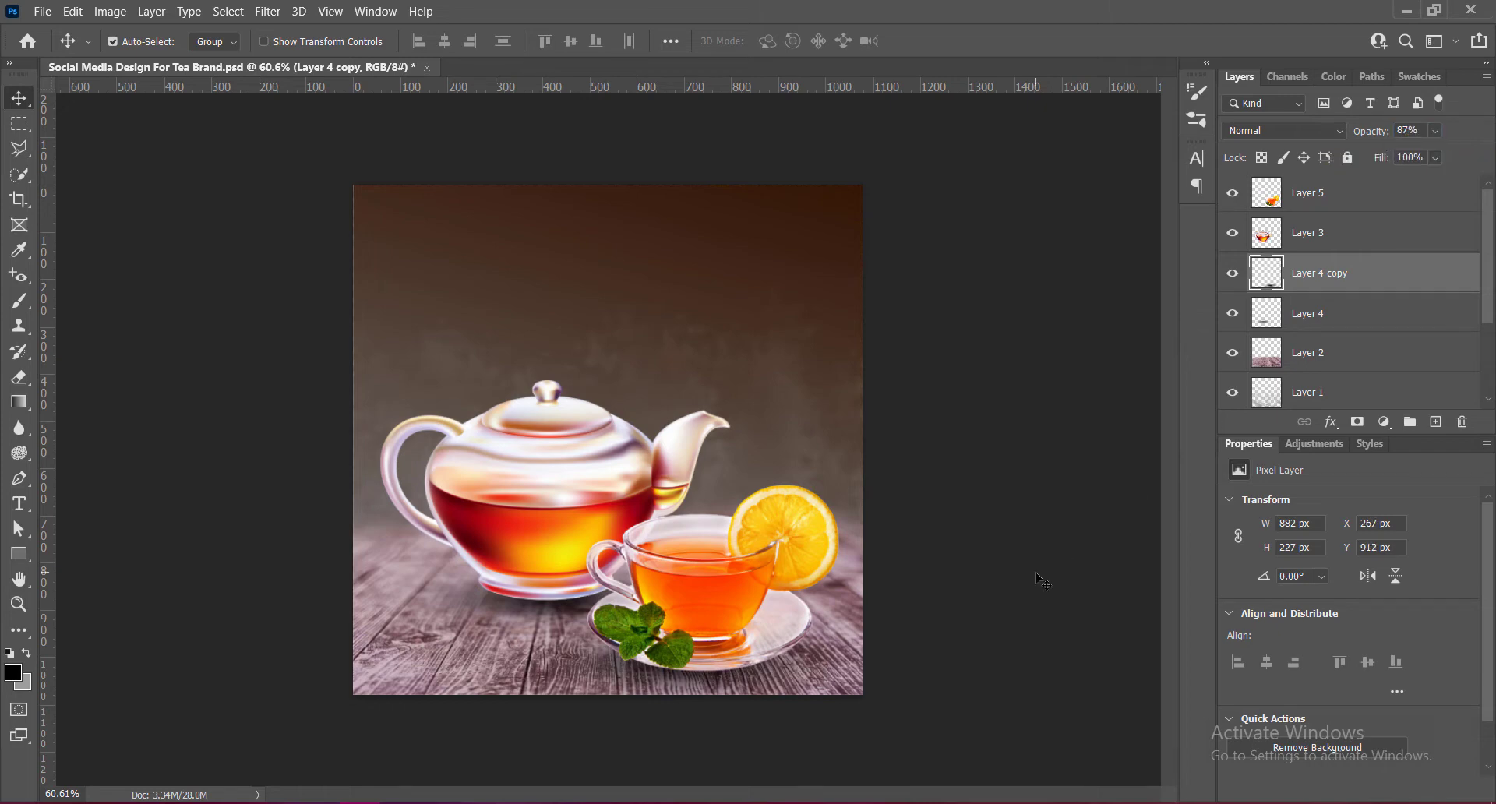
key("shift+Left")
key("shift+Left")
key("shift+Left")
key("Left")
key("Left")
key("Left")
Widen the shadow copy to 907 × 227 px at X 262, Y 907
key("ctrl+t")
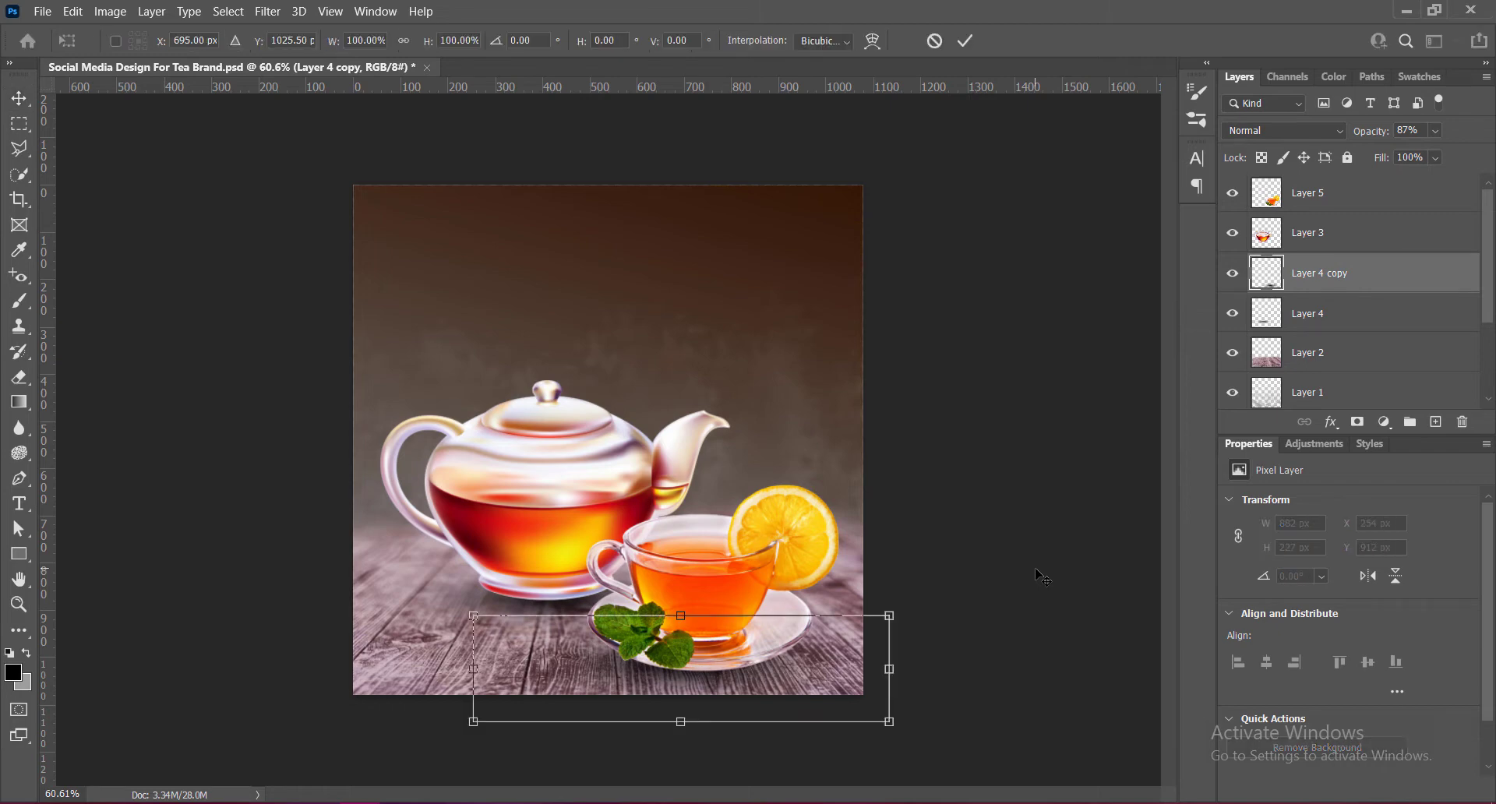
left_click_drag(889, 670, 906, 671)
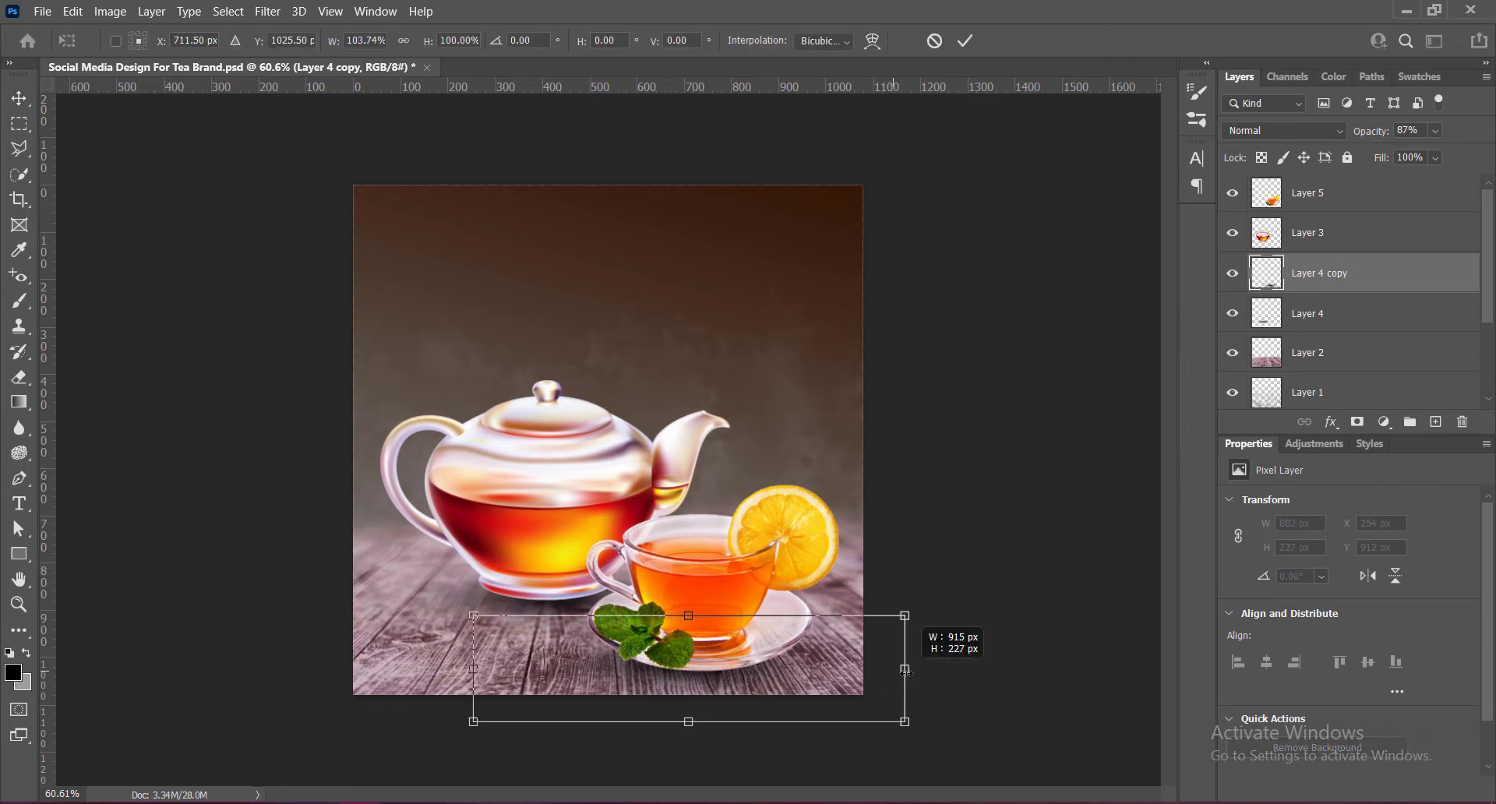
left_click_drag(473, 669, 476, 669)
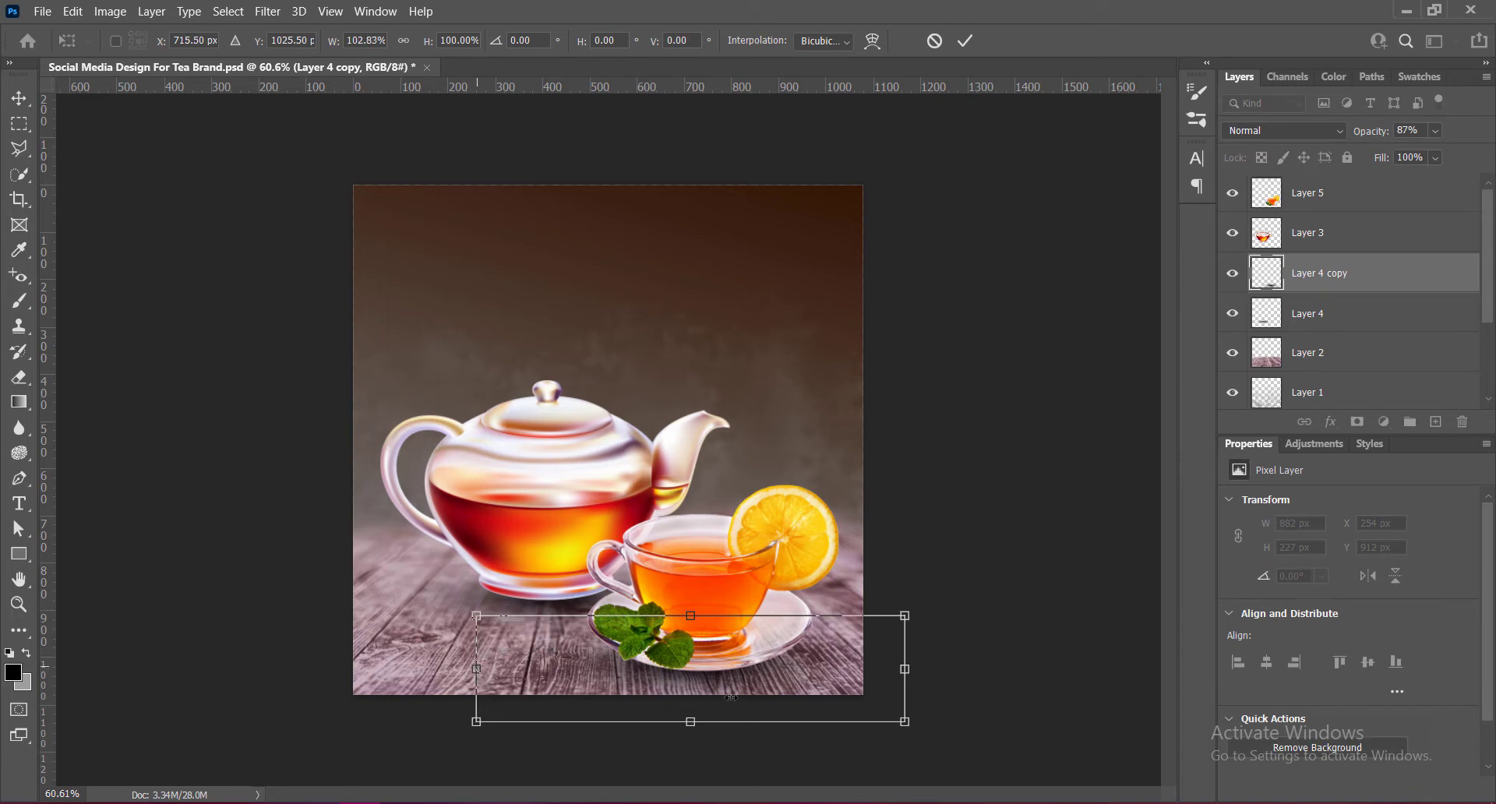
key("Up")
key("Up")
key("Up")
key("Up")
key("Up")
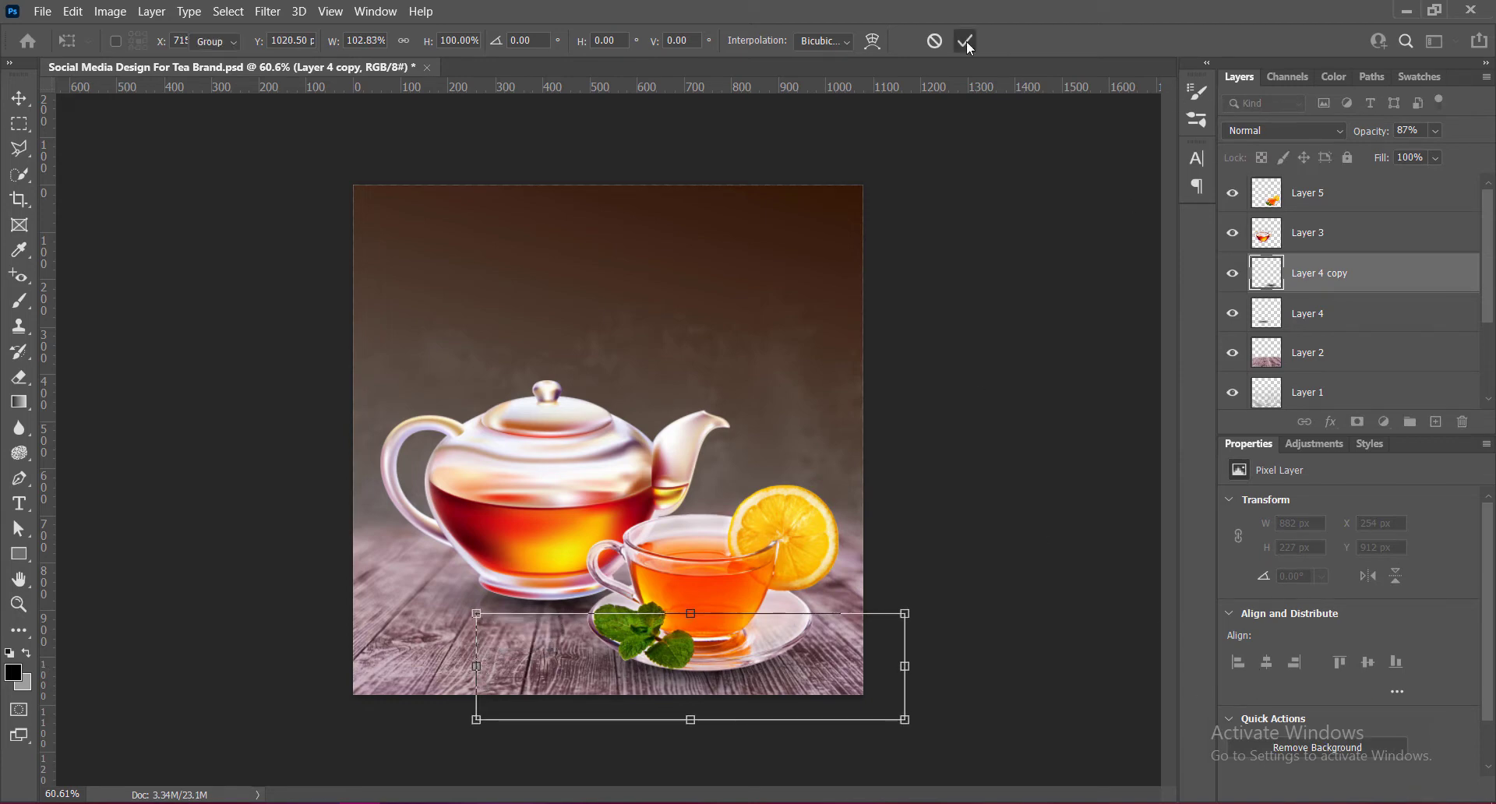
left_click(966, 41)
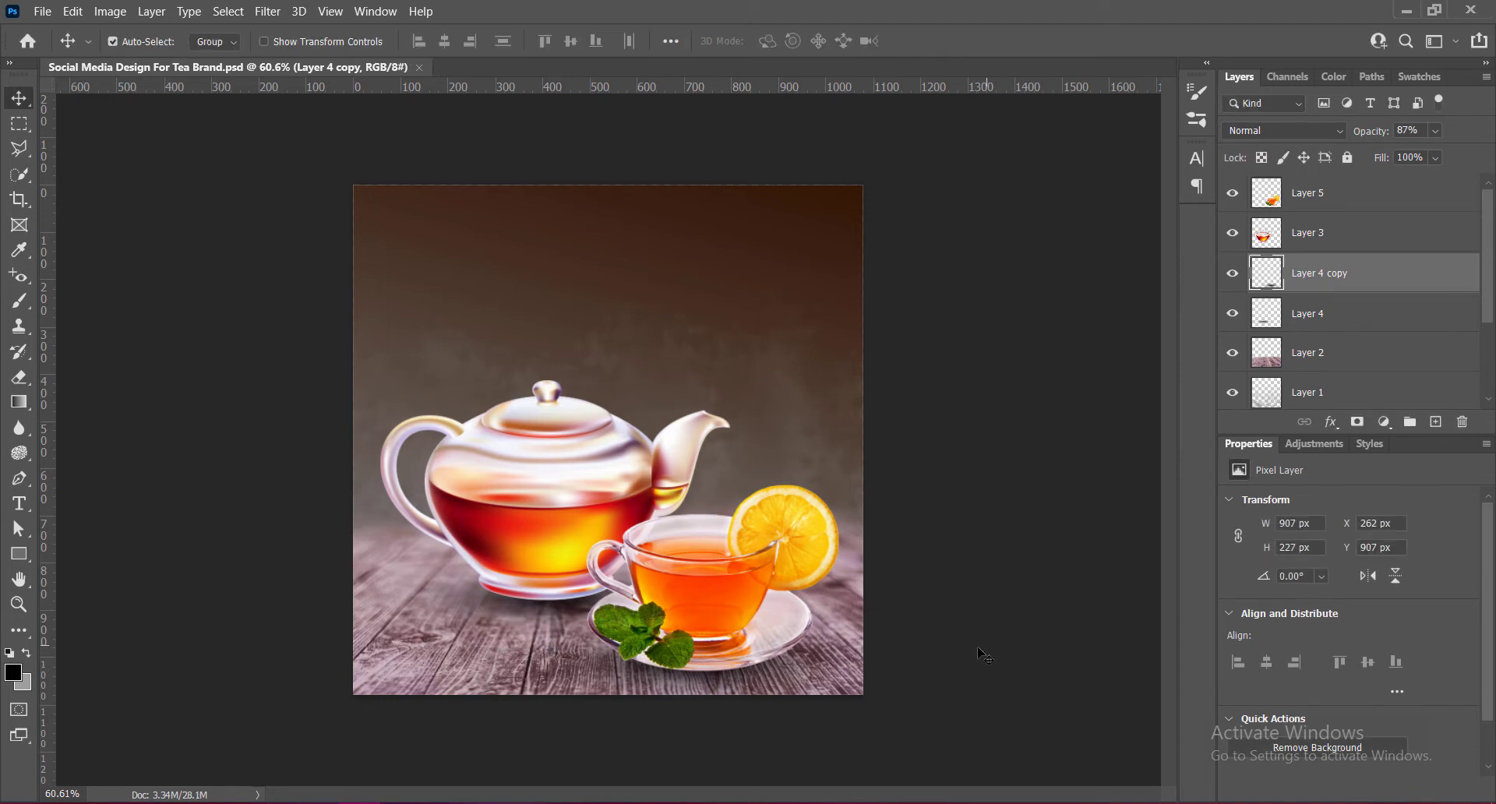
left_click(782, 377, "ctrl")
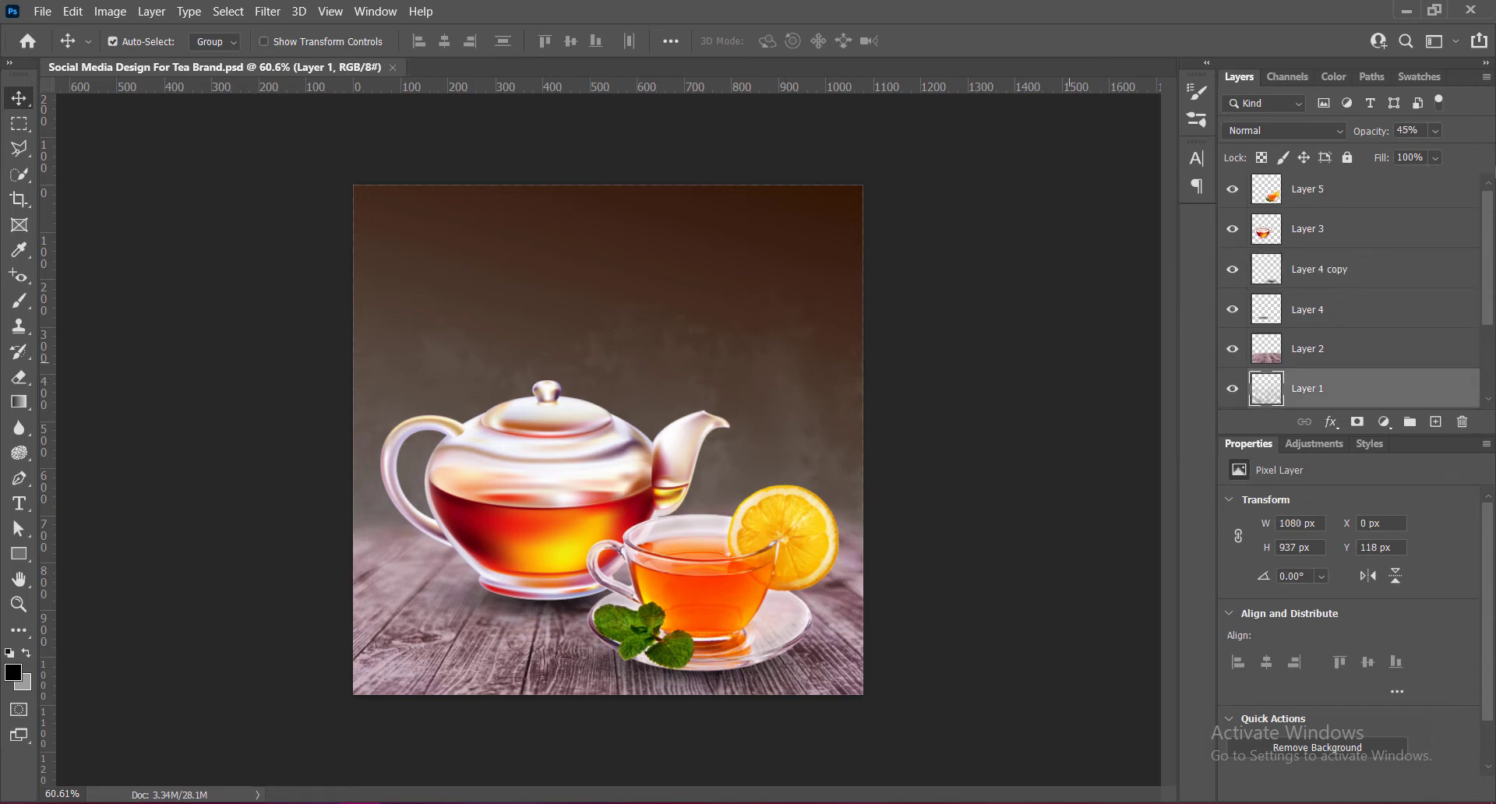
Set Layer 1 opacity to 51% and boost the leaves' vibrance
left_click(1409, 130)
type("51")
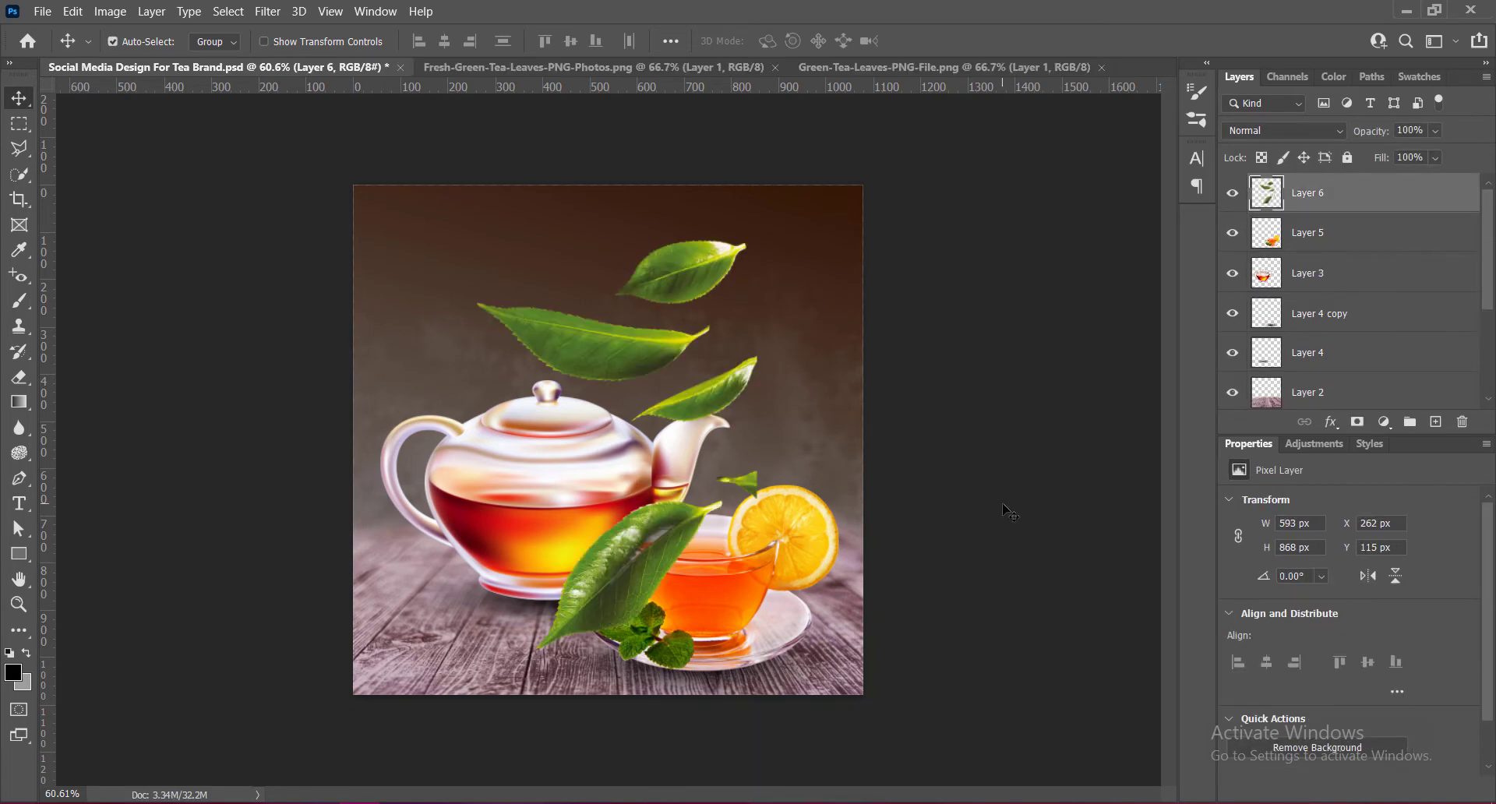
left_click(110, 11)
mouse_move(163, 133)
left_click(343, 141)
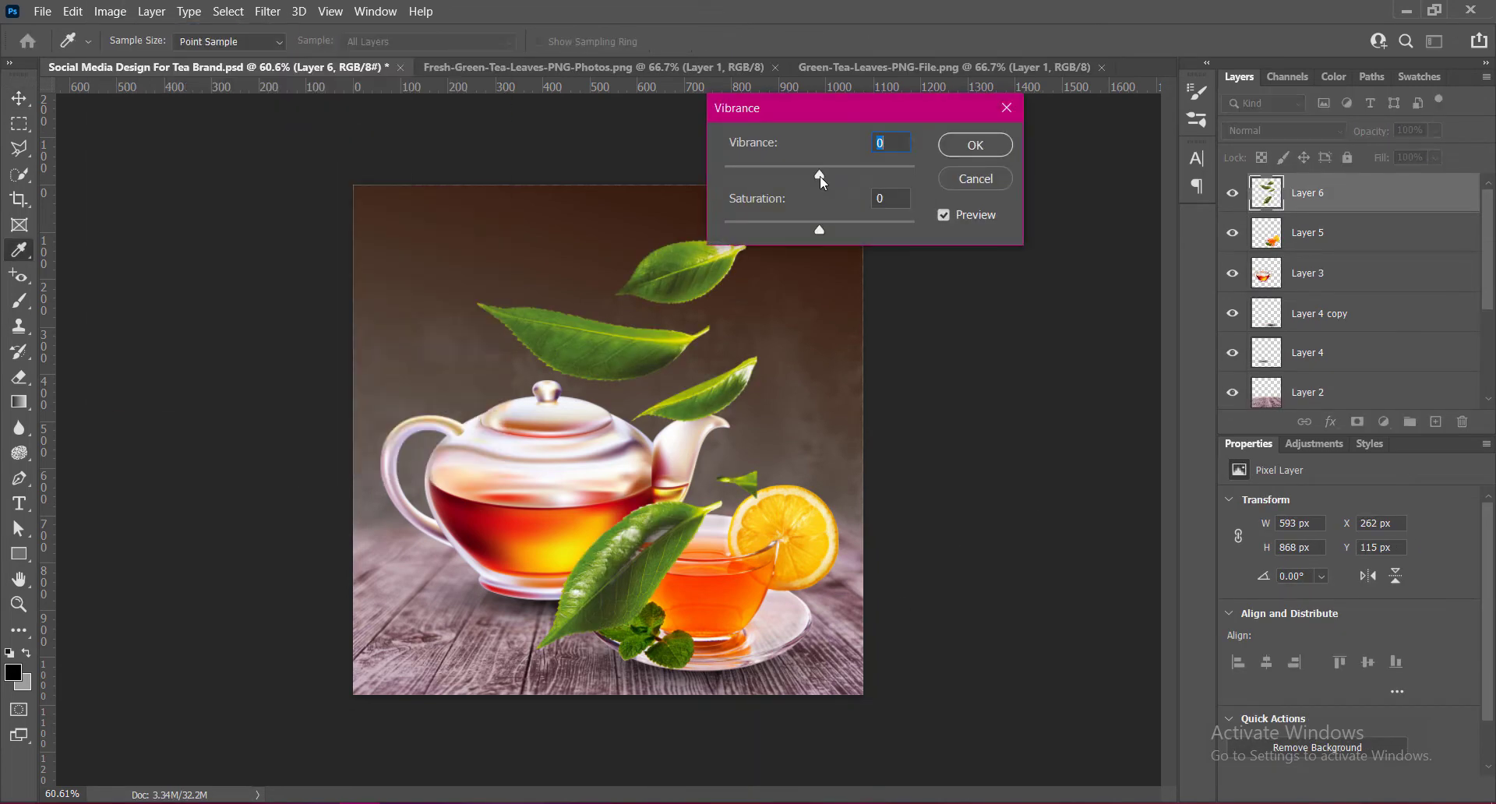
left_click(962, 143)
Raise the leaves' contrast to 60 with Brightness/Contrast
left_click(110, 11)
left_click(343, 57)
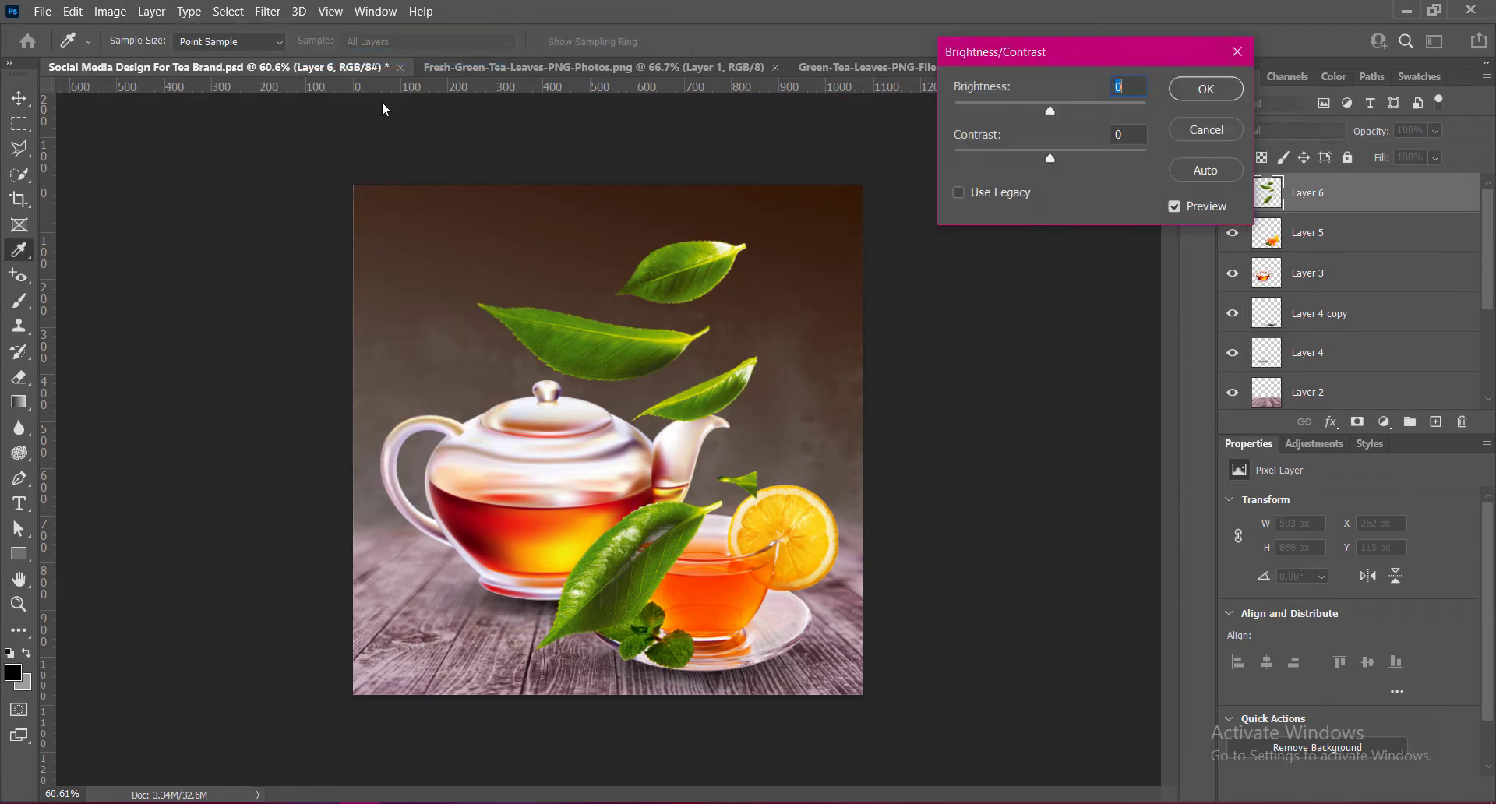
left_click_drag(1051, 159, 1105, 162)
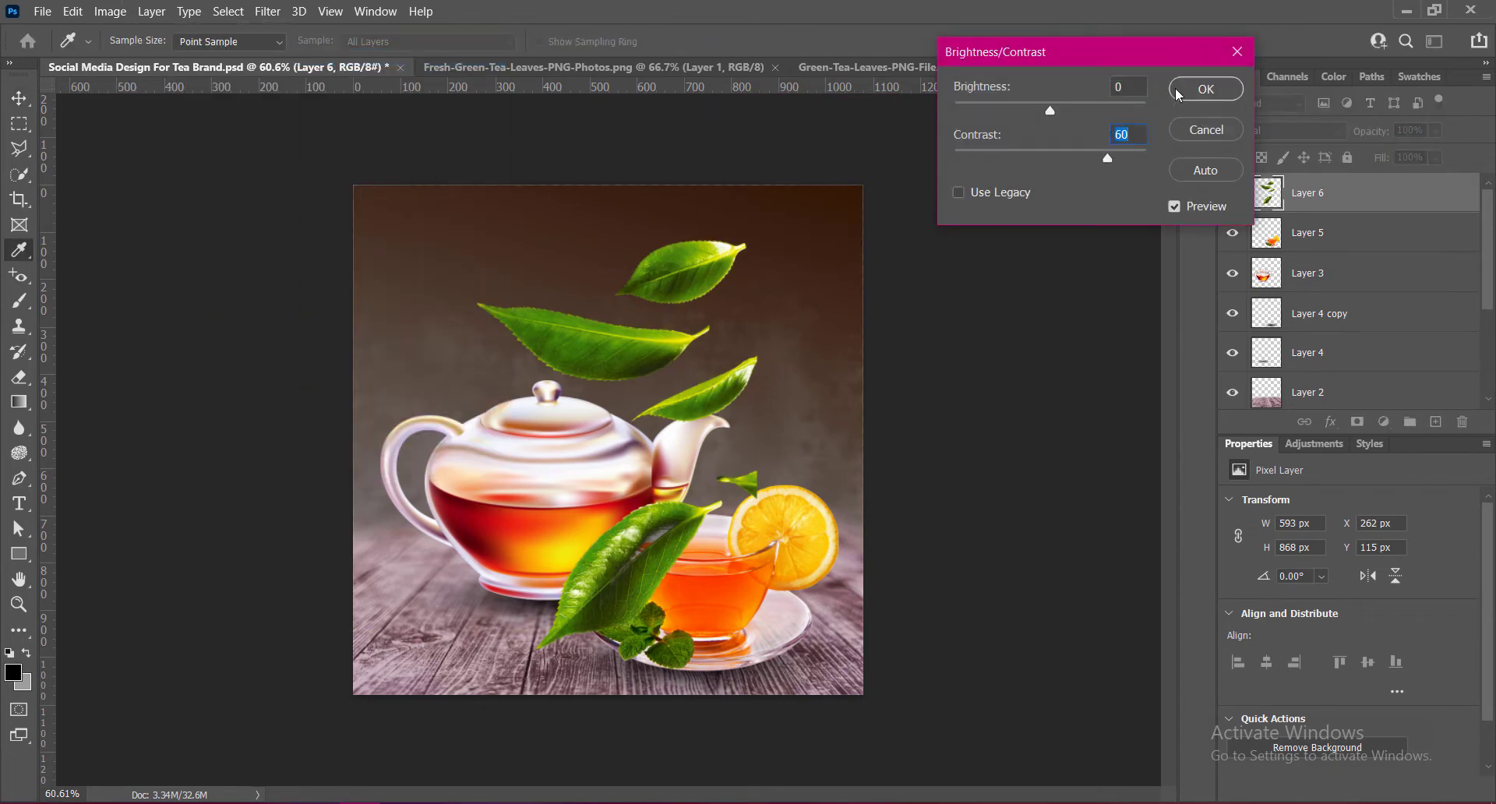
left_click(1206, 89)
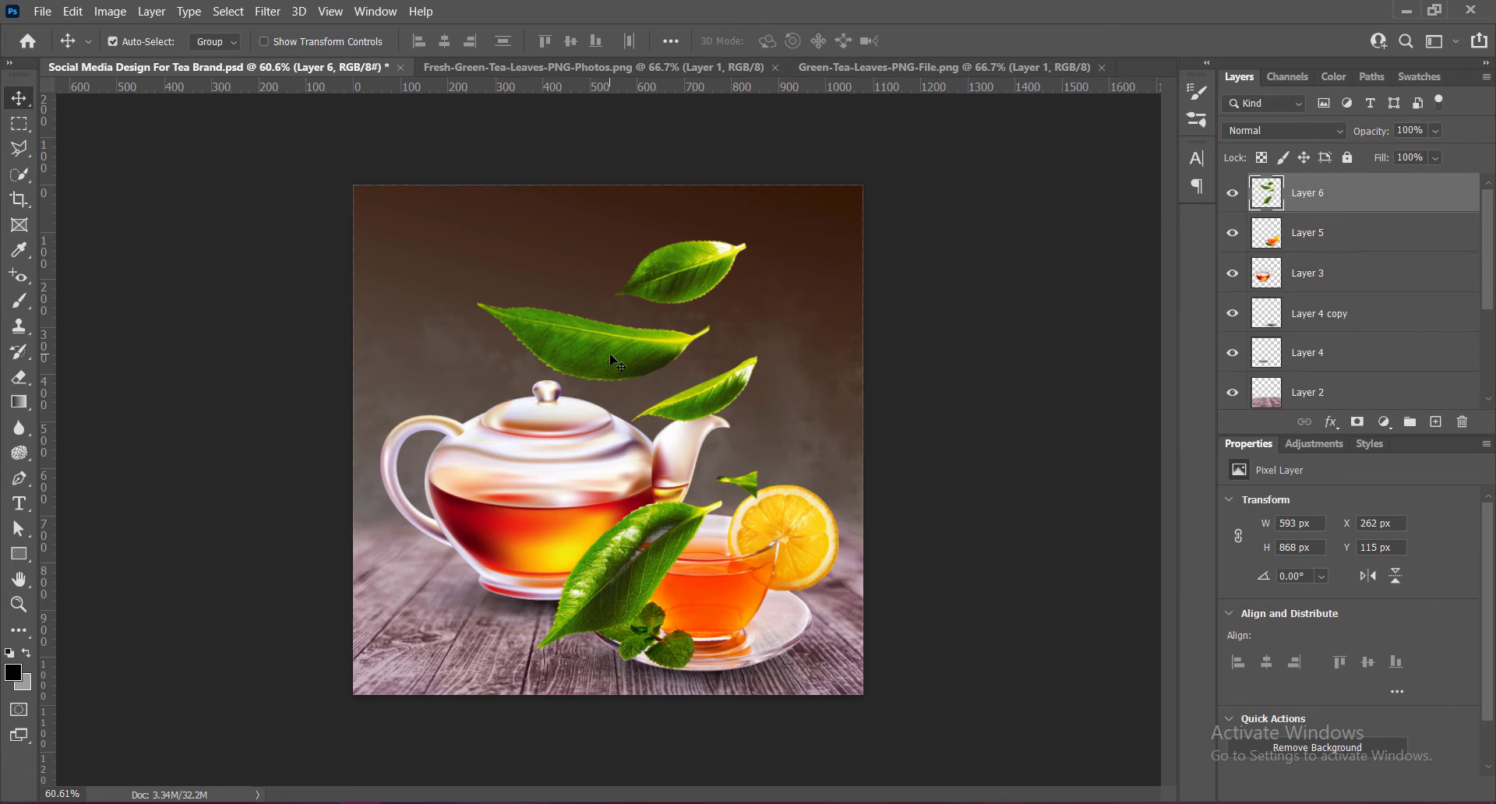
Flip the leaves horizontally and resize them along the left canvas edge
key("ctrl+t")
right_click(615, 358)
left_click(647, 711)
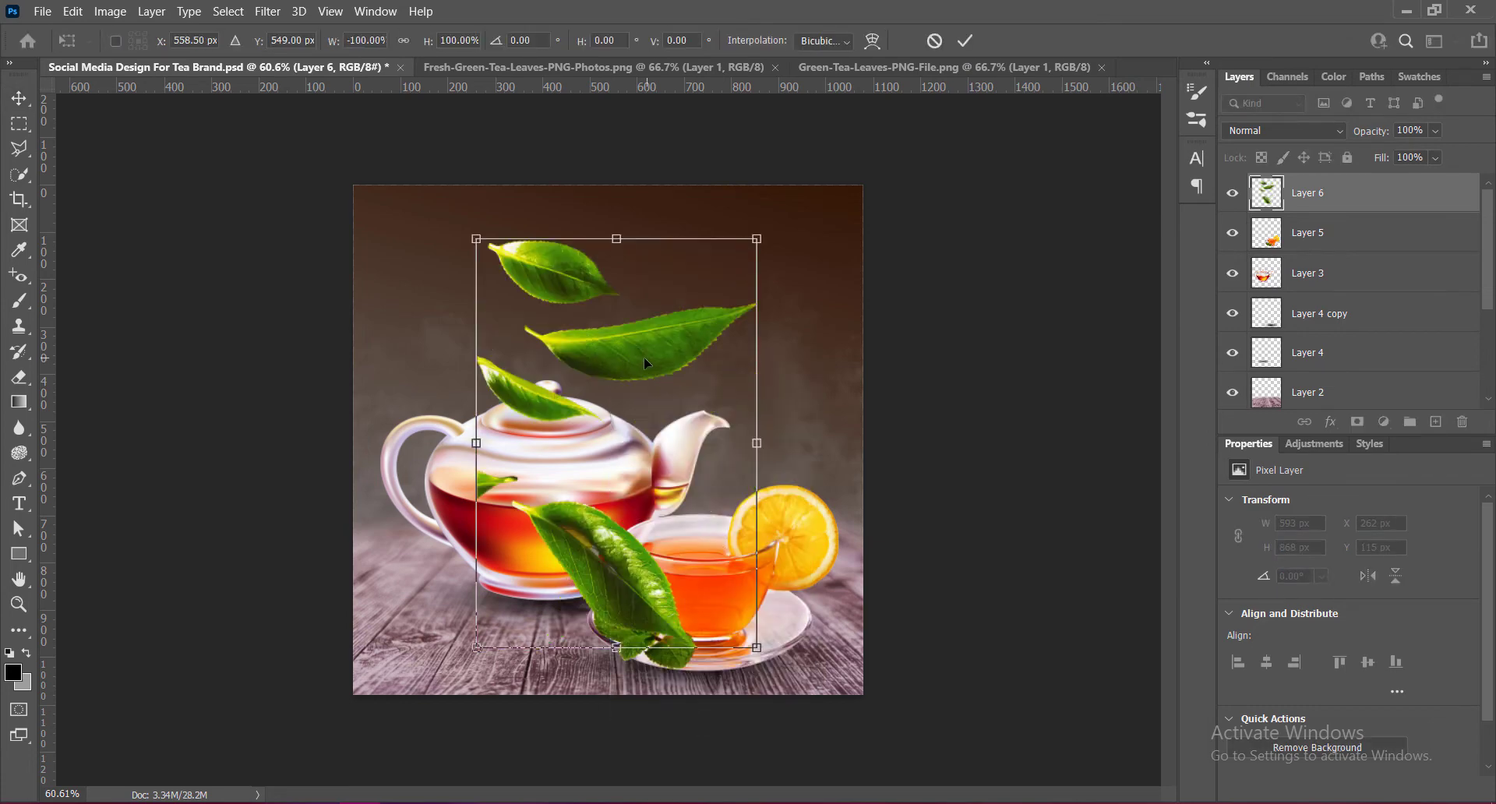
left_click_drag(644, 359, 447, 390)
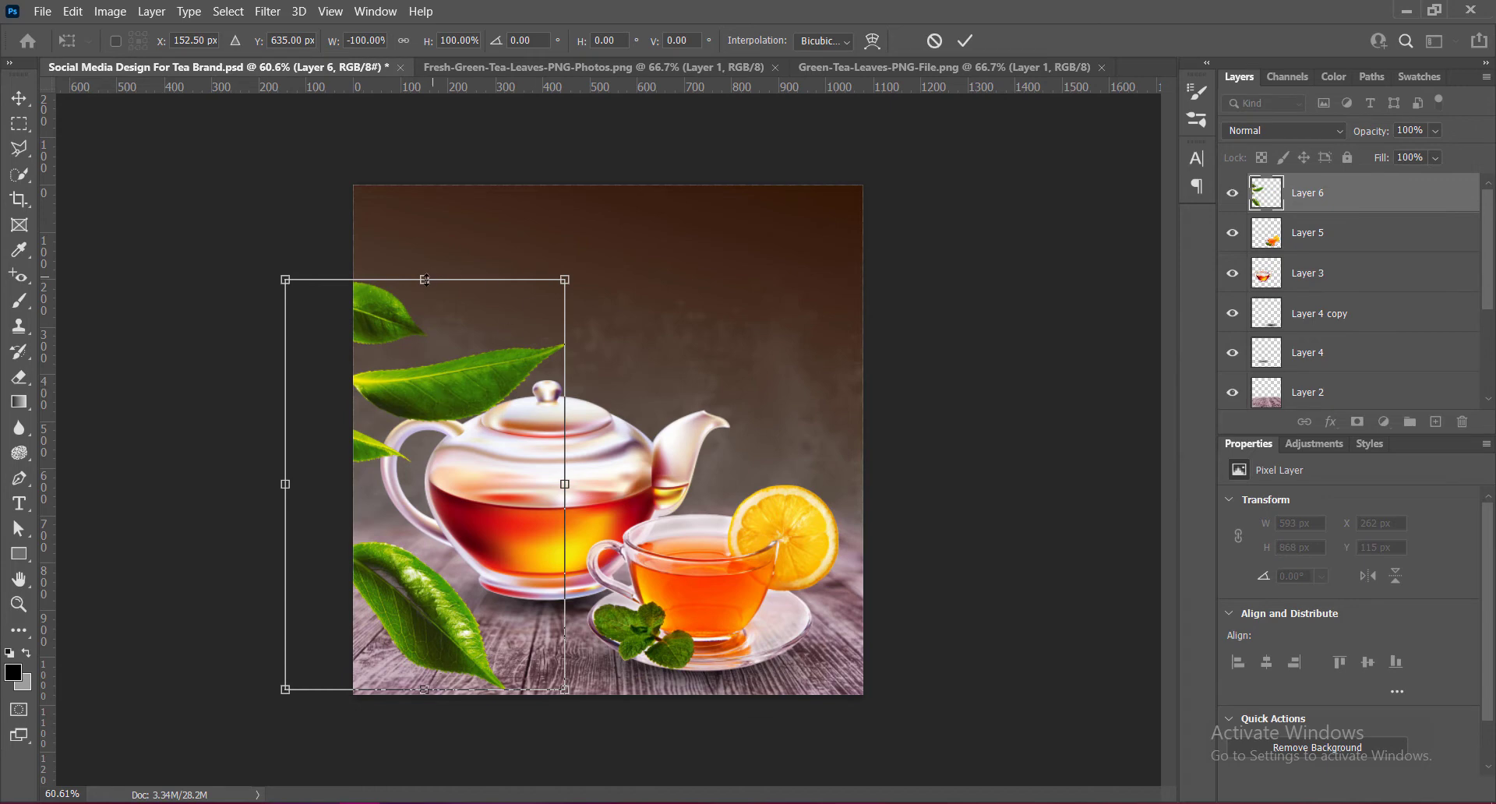
left_click_drag(424, 279, 424, 243)
mouse_move(451, 372)
left_mouse_down()
mouse_move(502, 361)
mouse_move(478, 367)
left_mouse_up()
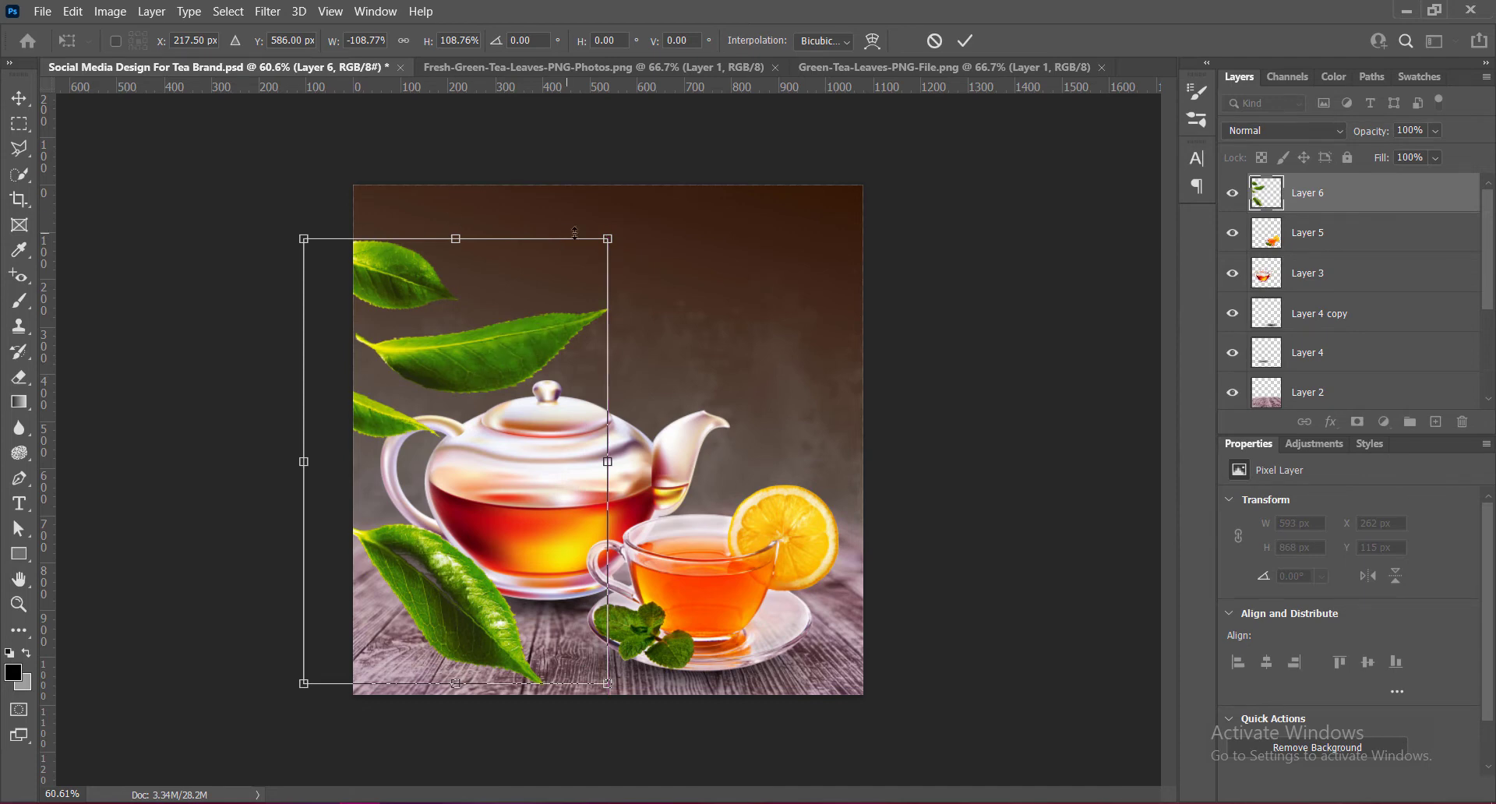
mouse_move(605, 241)
left_mouse_down()
mouse_move(592, 266)
mouse_move(597, 254)
left_mouse_up()
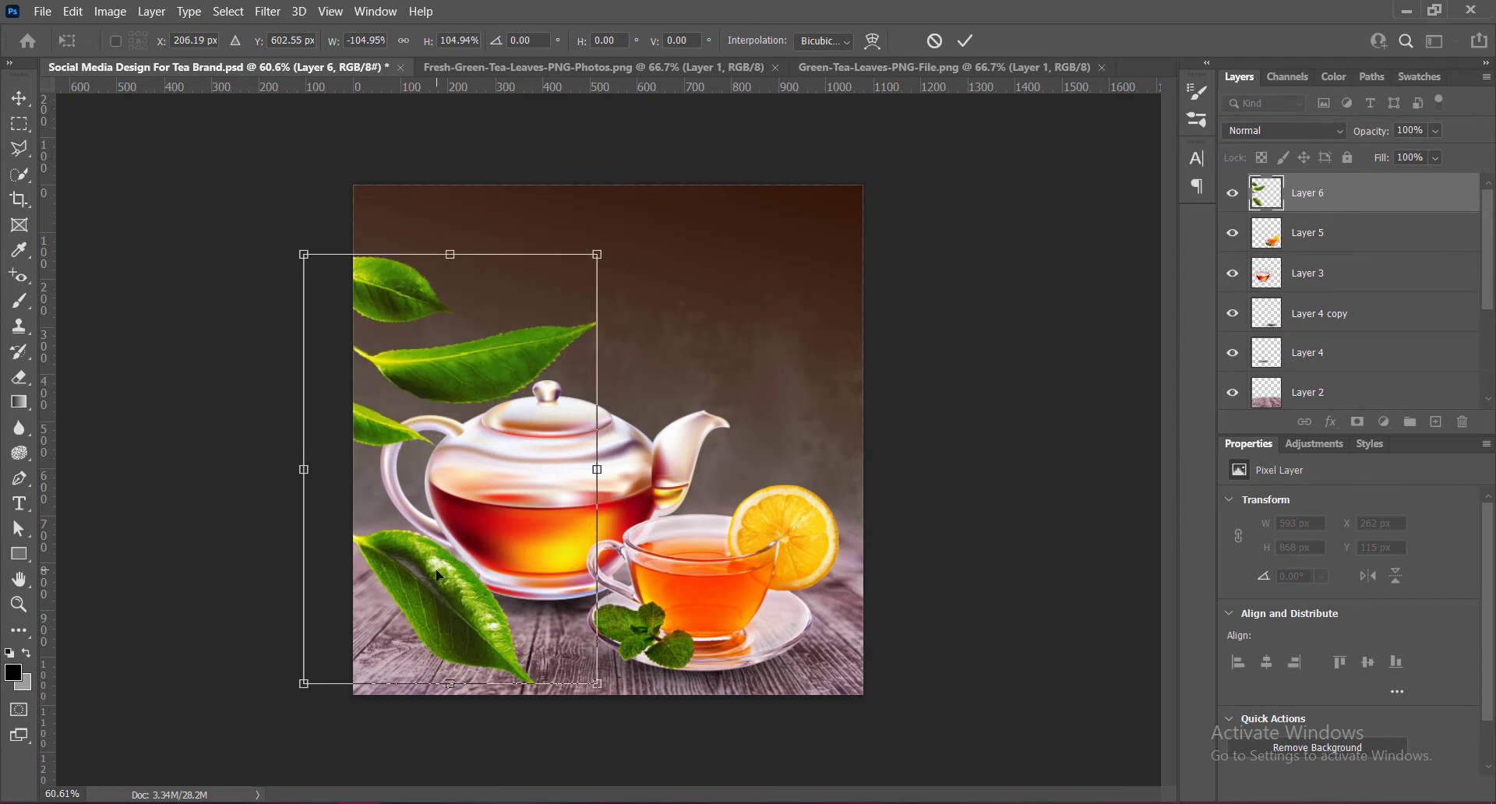
key("Return")
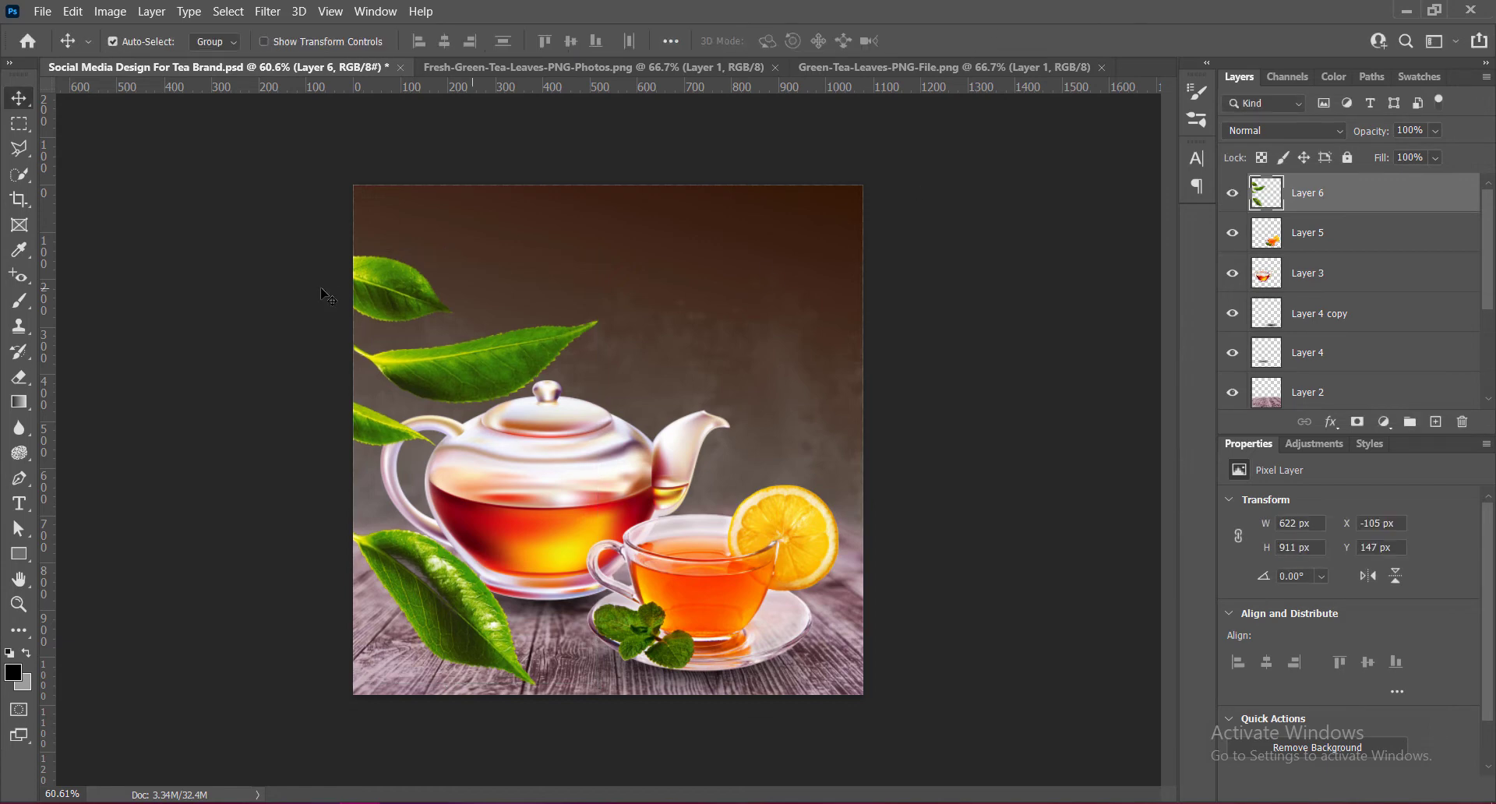
Nudge the leaves a few pixels left and up, then save the document
key("Left")
key("Left")
key("Left")
key("Up")
key("Up")
key("Up")
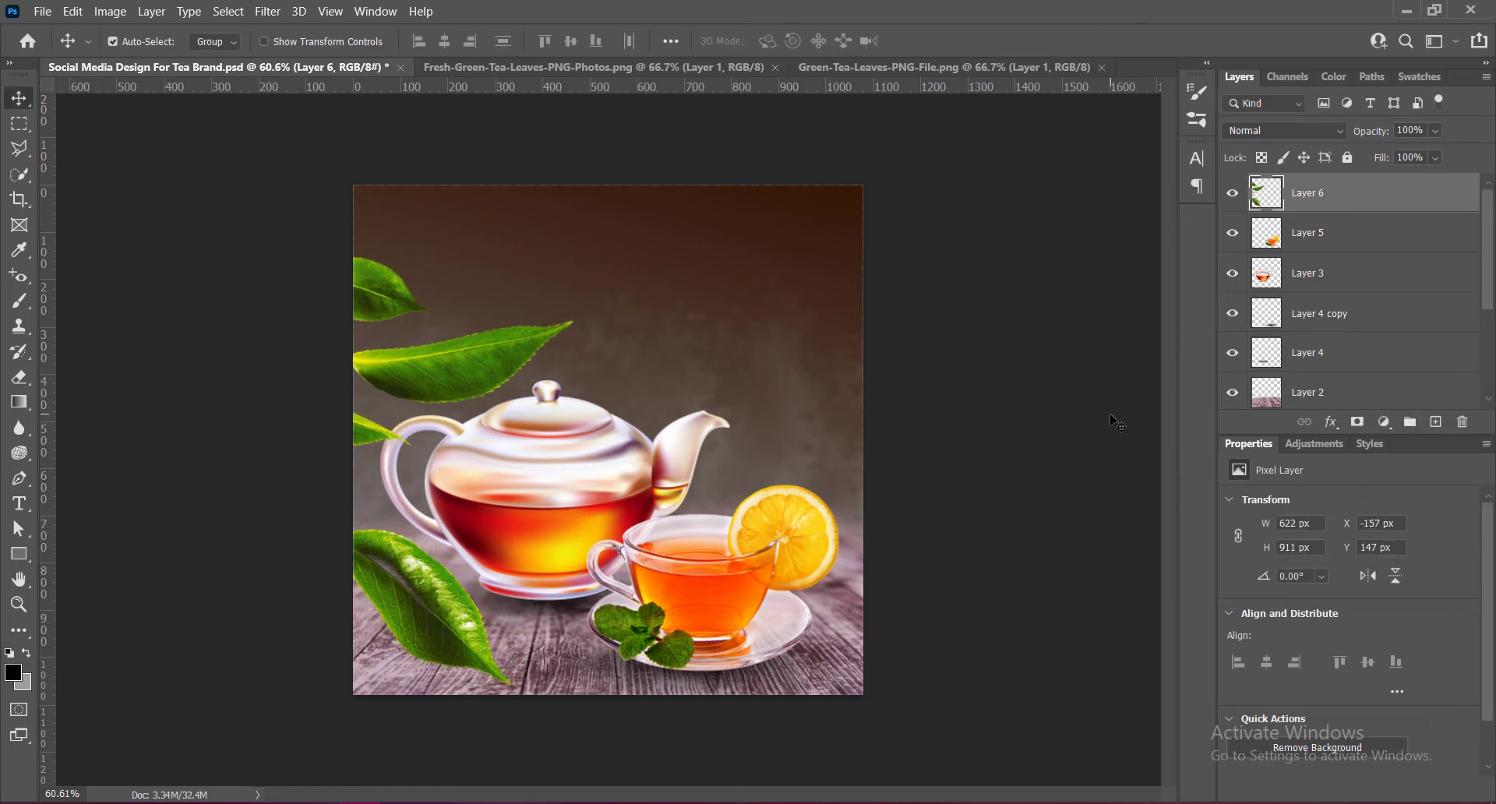
key("Left")
key("Left")
key("Left")
key("Up")
key("Up")
key("Up")
key("Left")
key("Left")
key("Left")
key("Up")
key("Up")
key("Left")
key("Left")
key("Left")
key("Up")
key("Up")
key("Up")
key("Up")
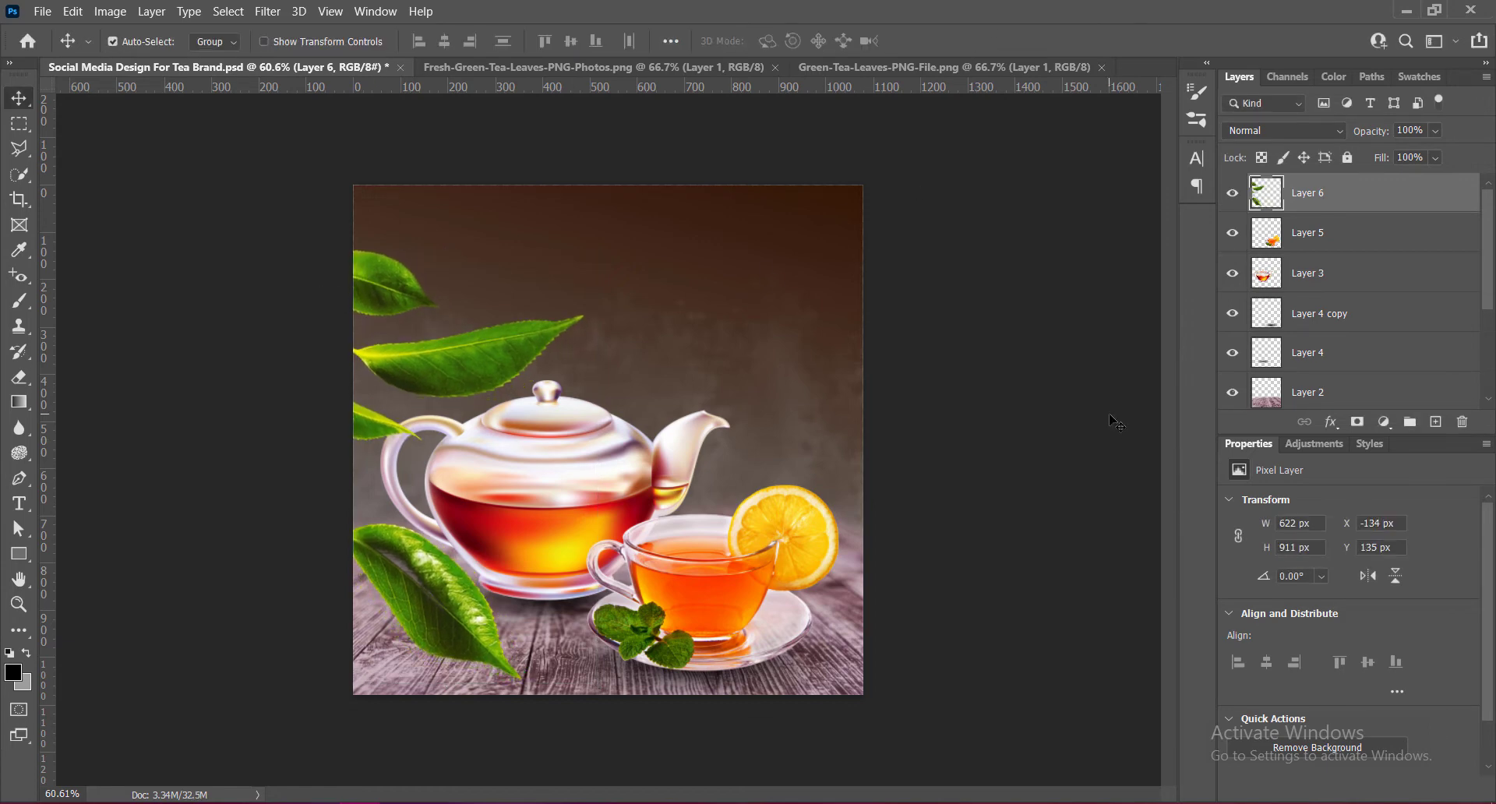
key("ctrl+s")
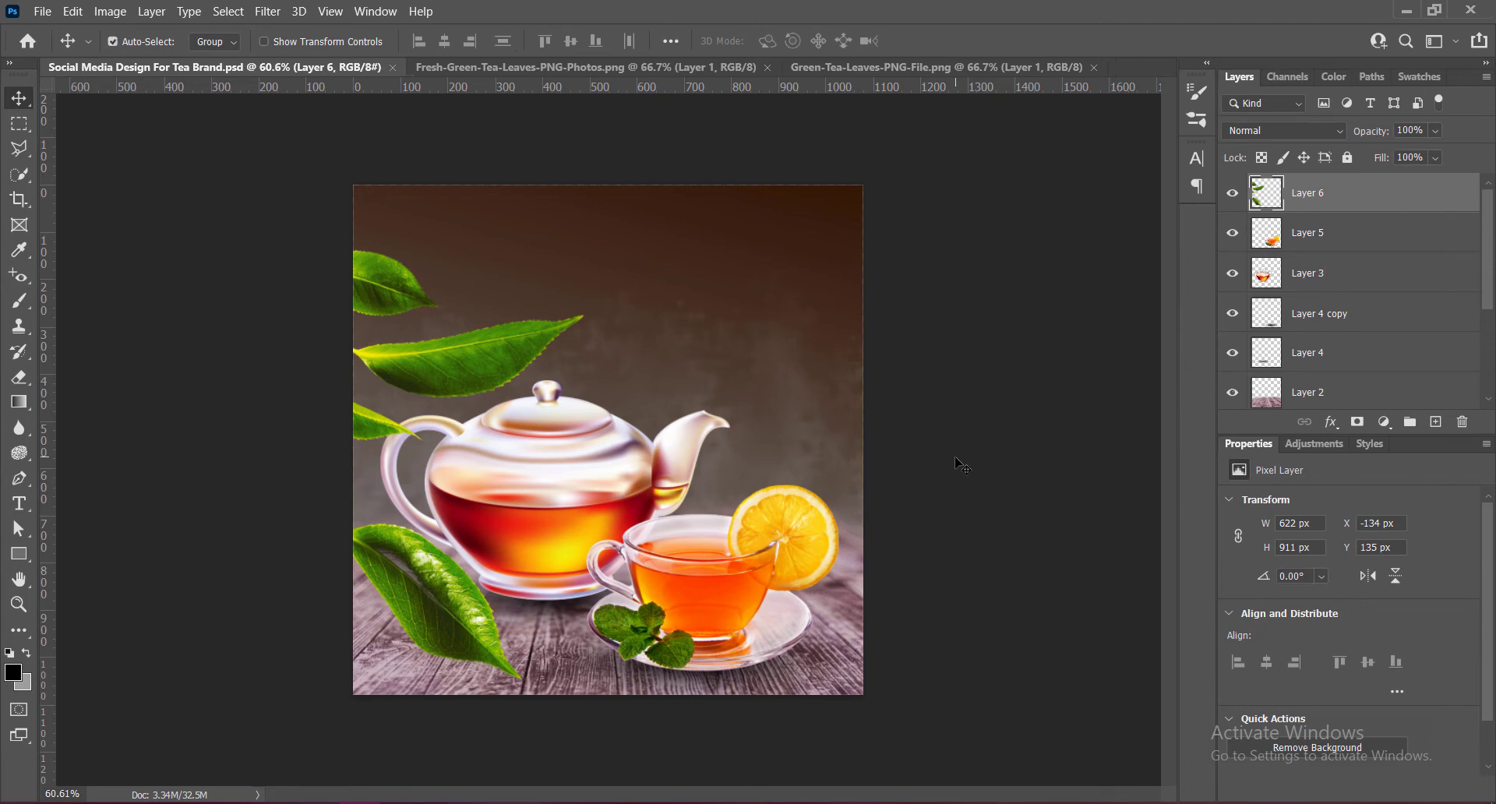
Fine-tune Layer 6's position to X -140 px, Y 128 px
key("Left")
key("Up")
key("Left")
key("Left")
key("Left")
key("Up")
key("Up")
key("Up")
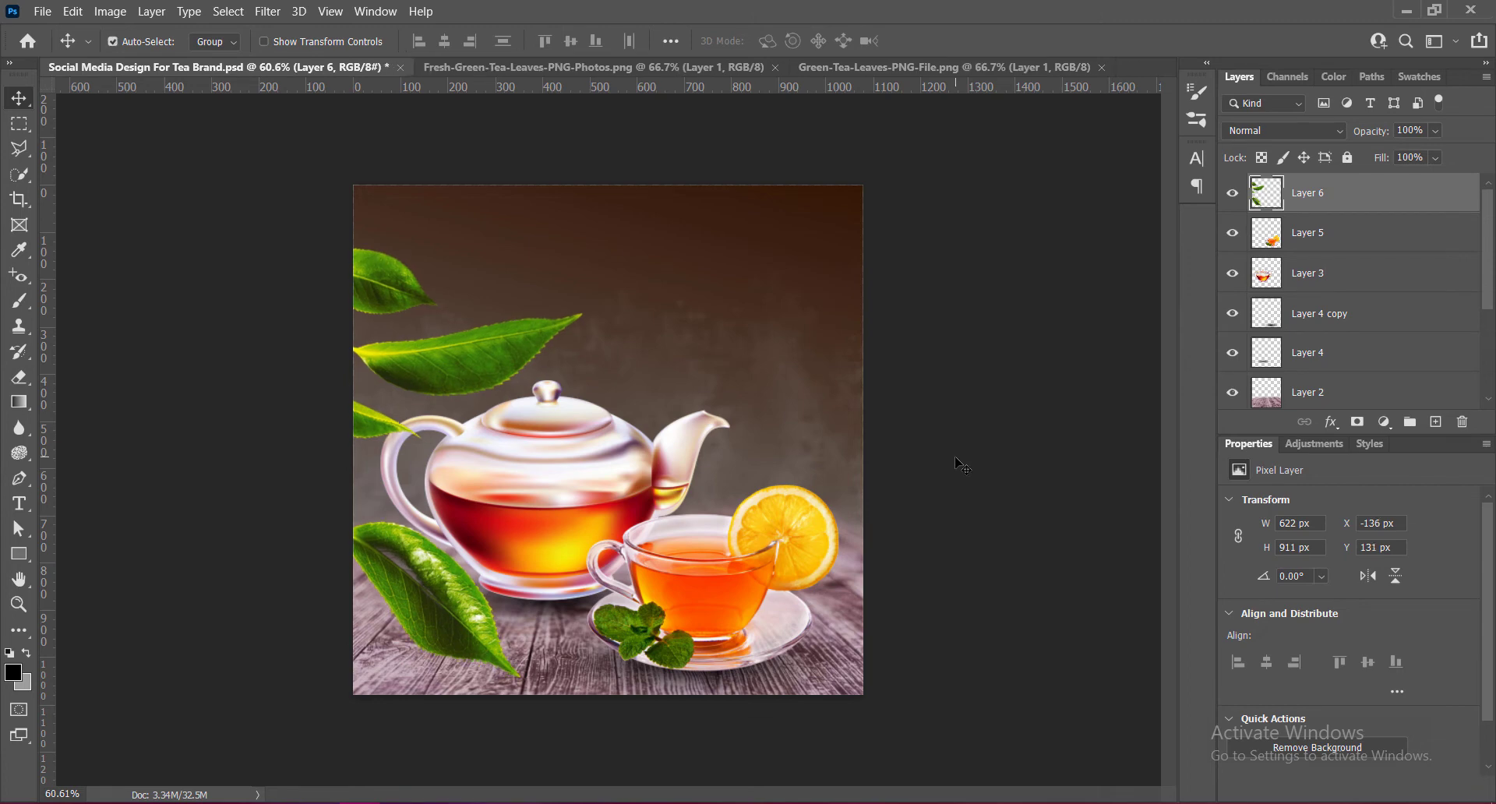
key("Left")
key("Left")
key("Left")
key("Up")
key("Up")
key("Up")
key("Left")
key("Up")
key("Right")
key("Down")
key("Right")
key("Down")
key("Down")
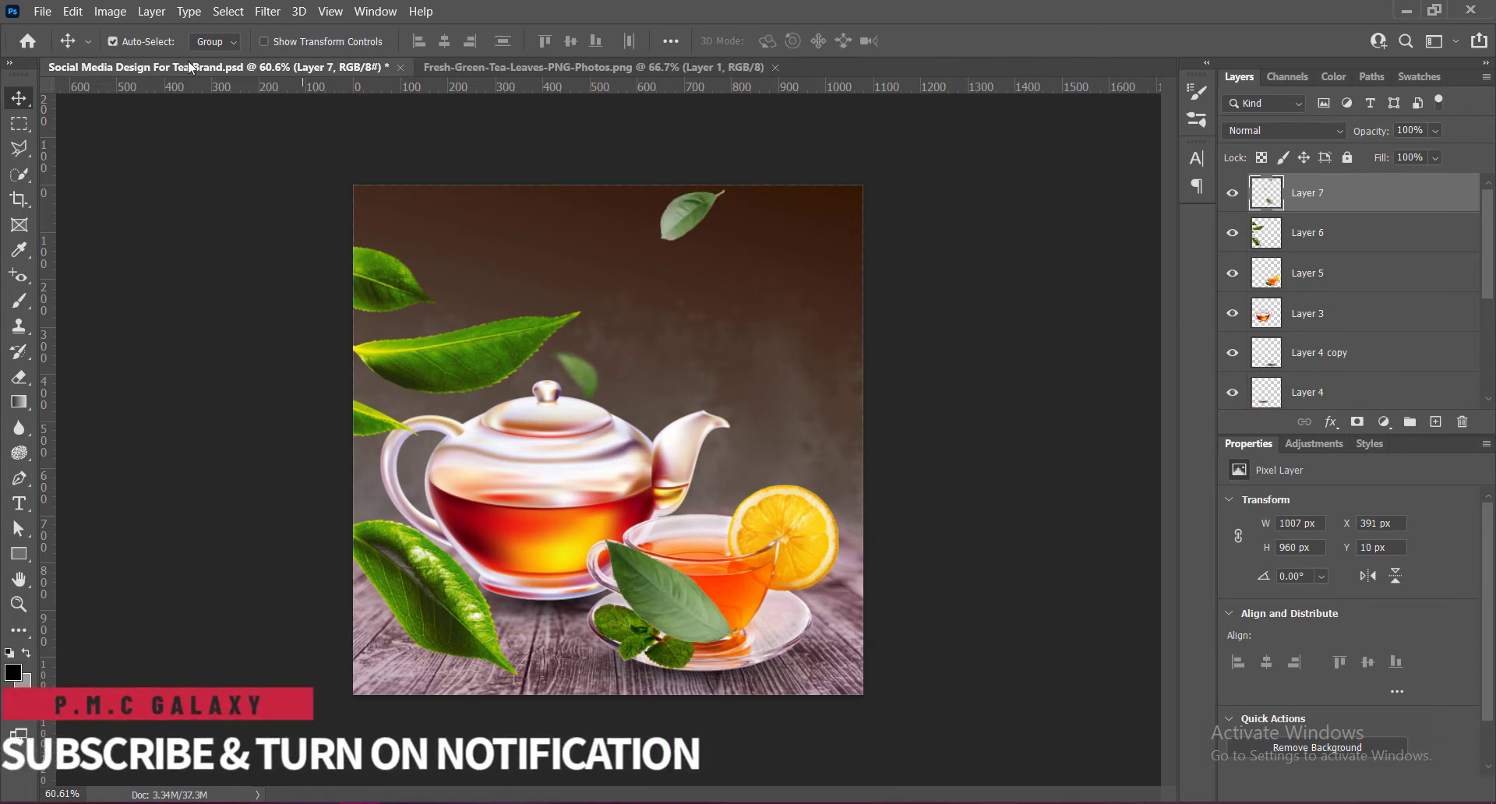
Boost the new leaves layer's vibrance to +100 and contrast to 51
left_click(110, 11)
left_click(344, 142)
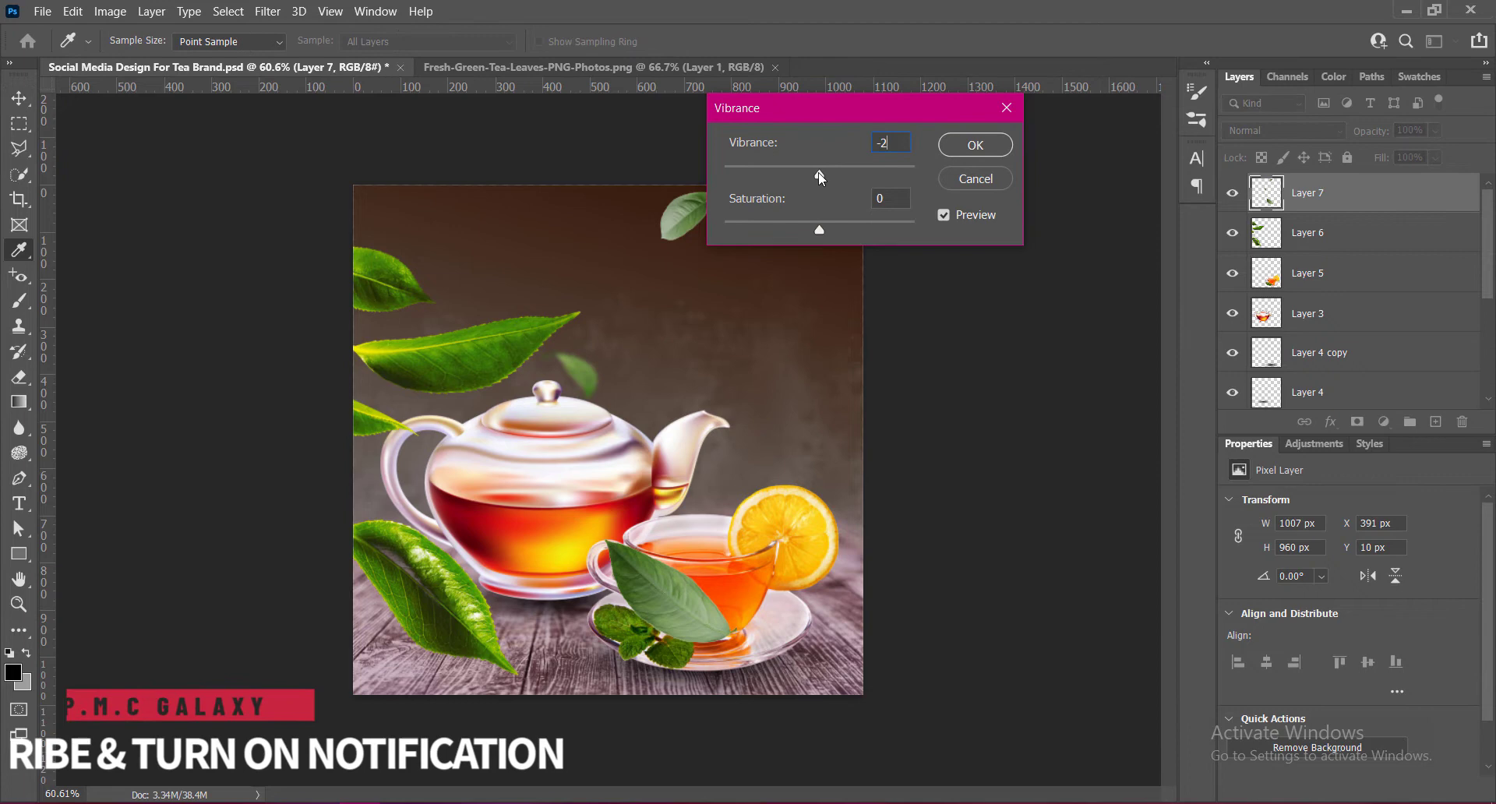
left_click(975, 145)
left_click(110, 11)
left_click(592, 54)
left_click_drag(1057, 156, 1100, 160)
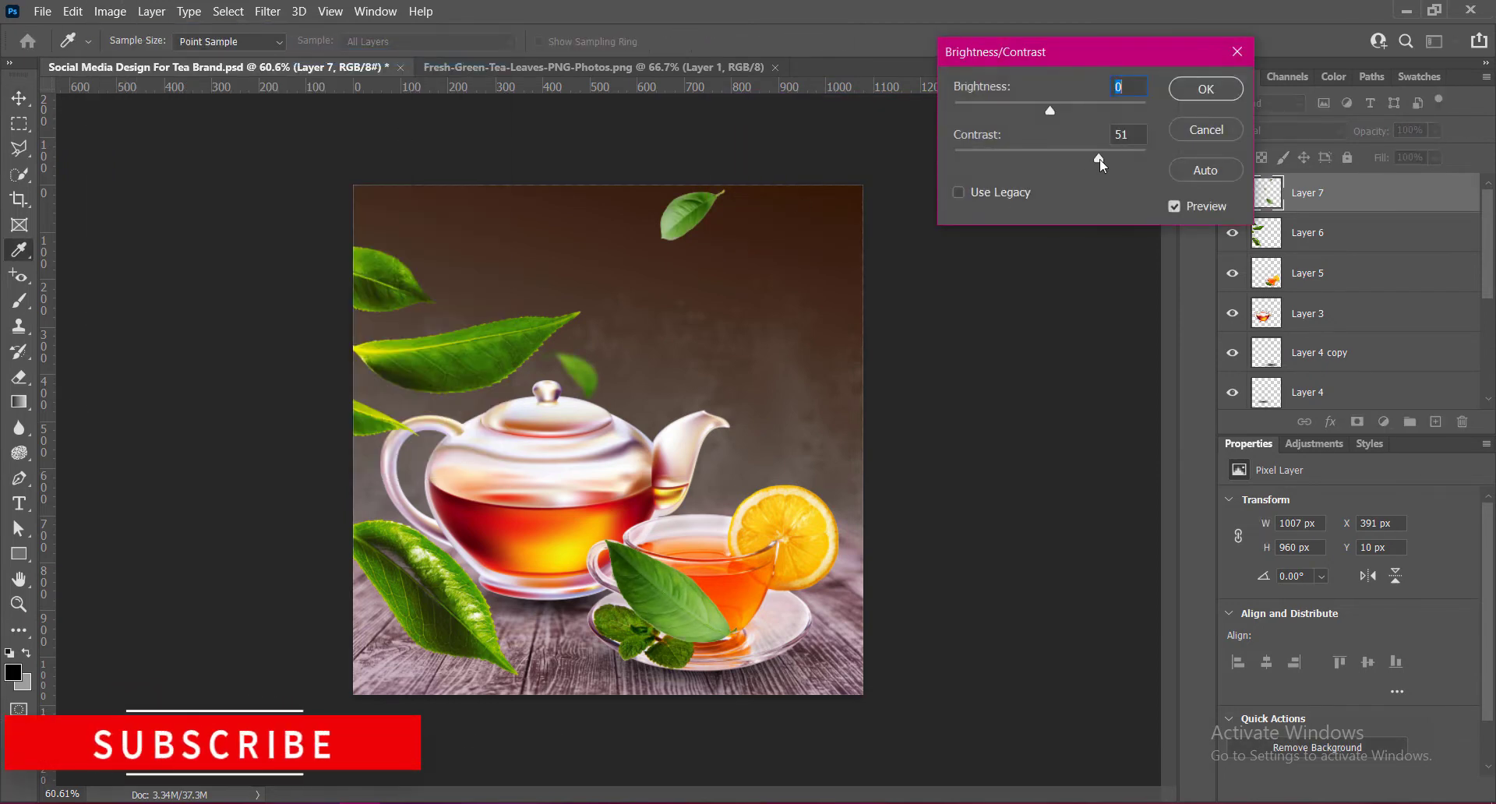
left_click(1179, 88)
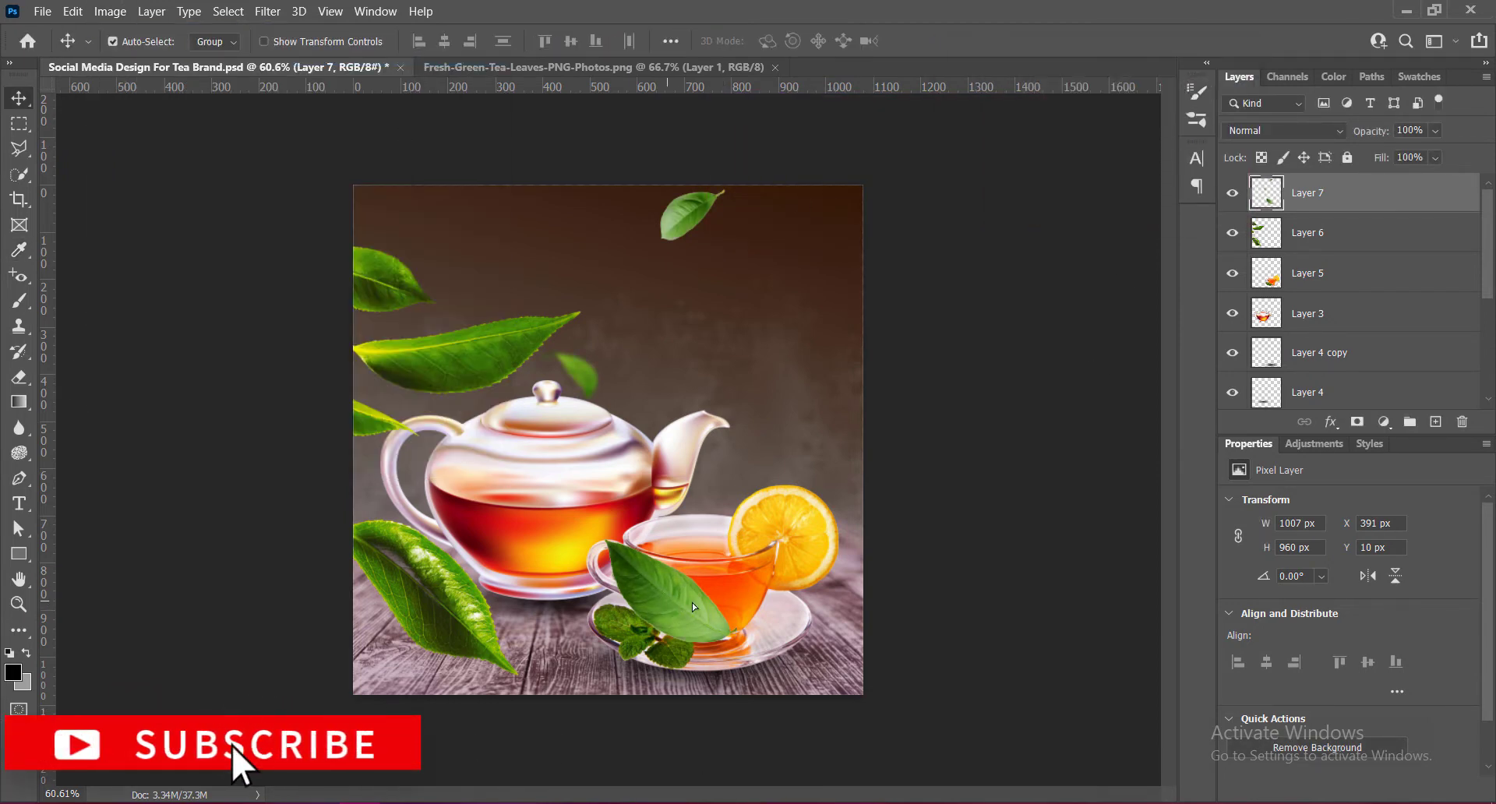
Scale the flying leaves down and place them on the right beside the teacup
left_click_drag(694, 606, 762, 624)
key("ctrl+t")
left_click_drag(864, 669, 863, 641)
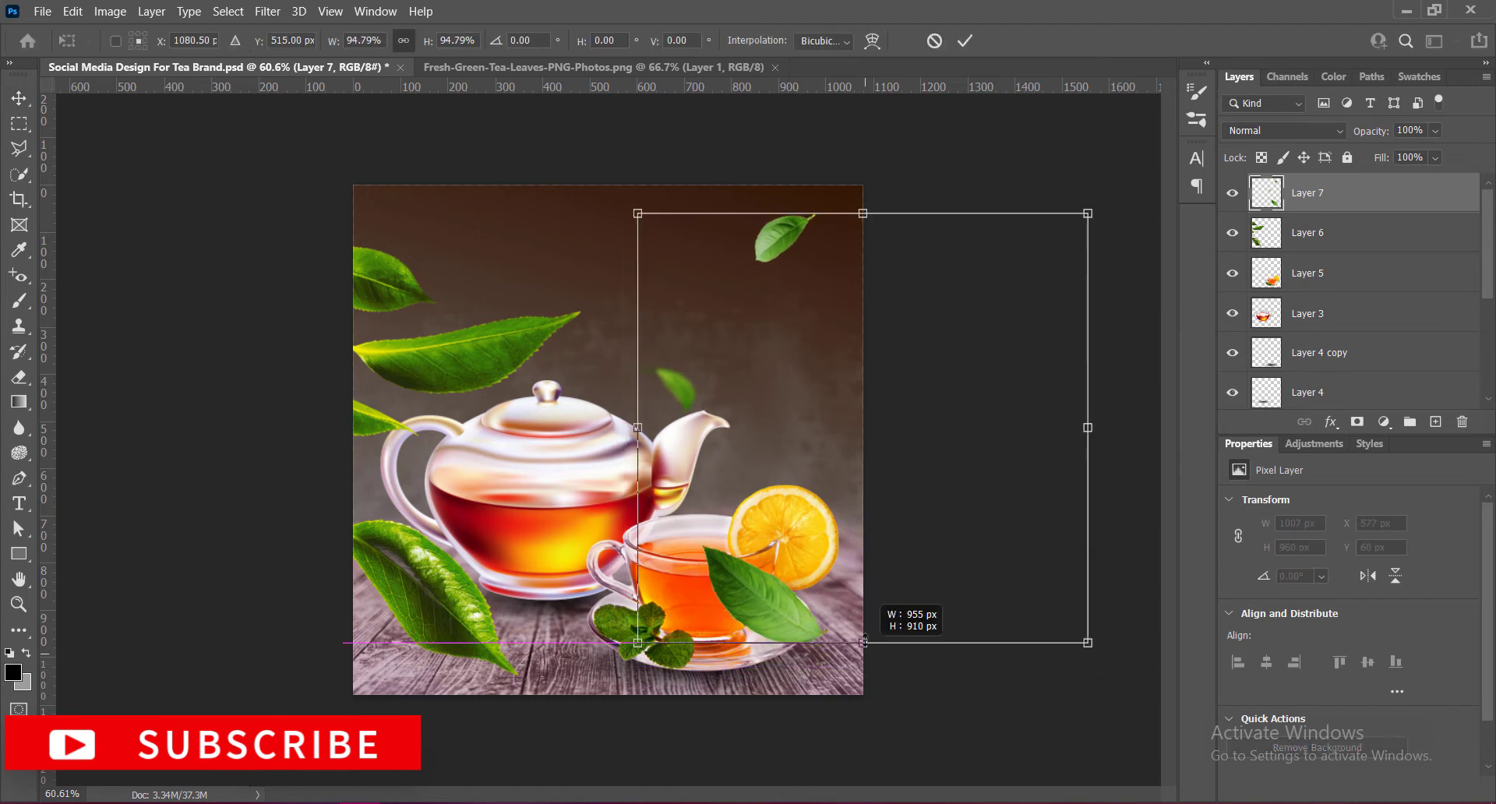
key("Return")
mouse_move(786, 612)
left_mouse_down()
mouse_move(798, 629)
mouse_move(822, 609)
left_mouse_up()
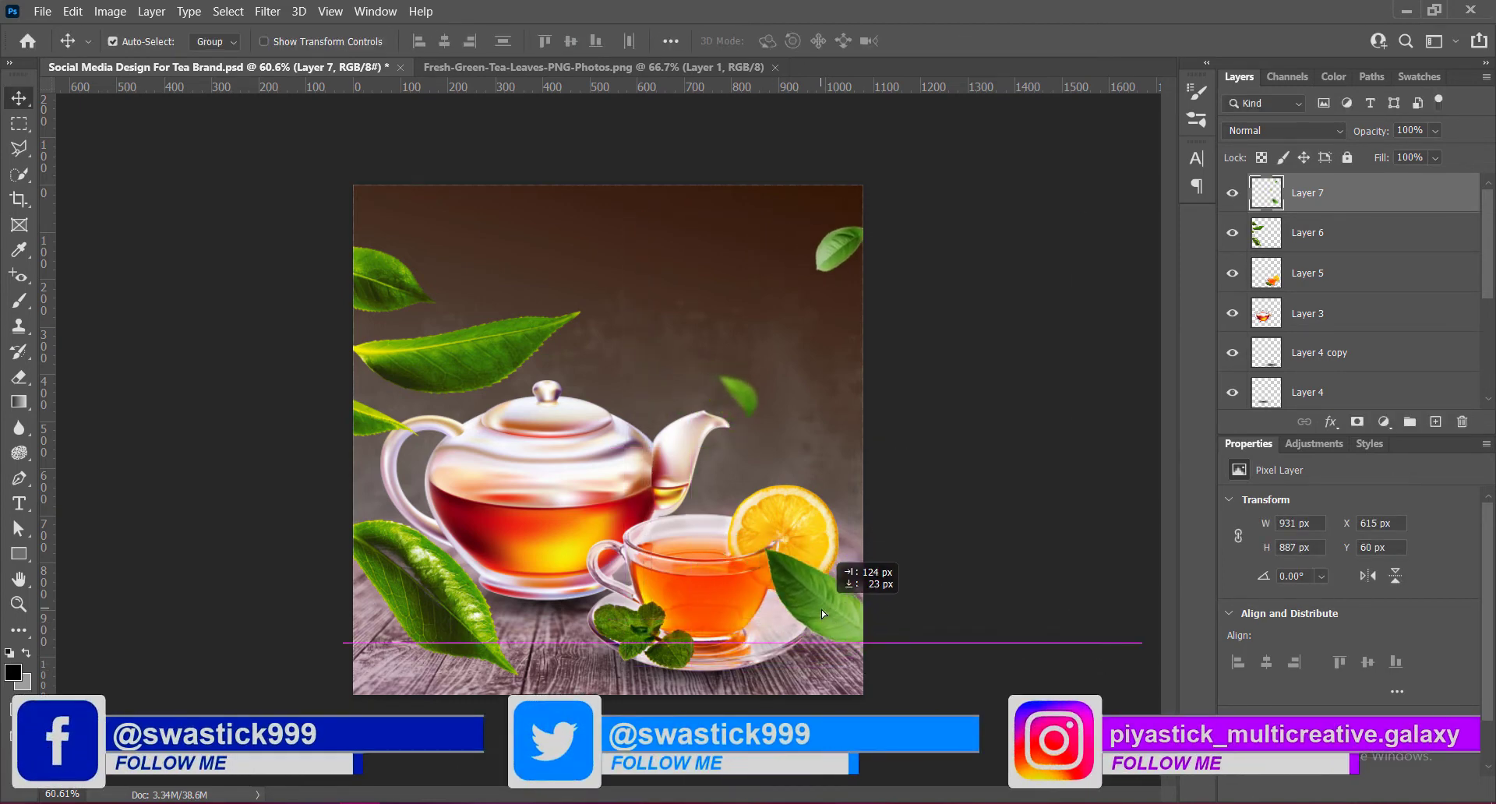
left_click_drag(821, 609, 825, 615)
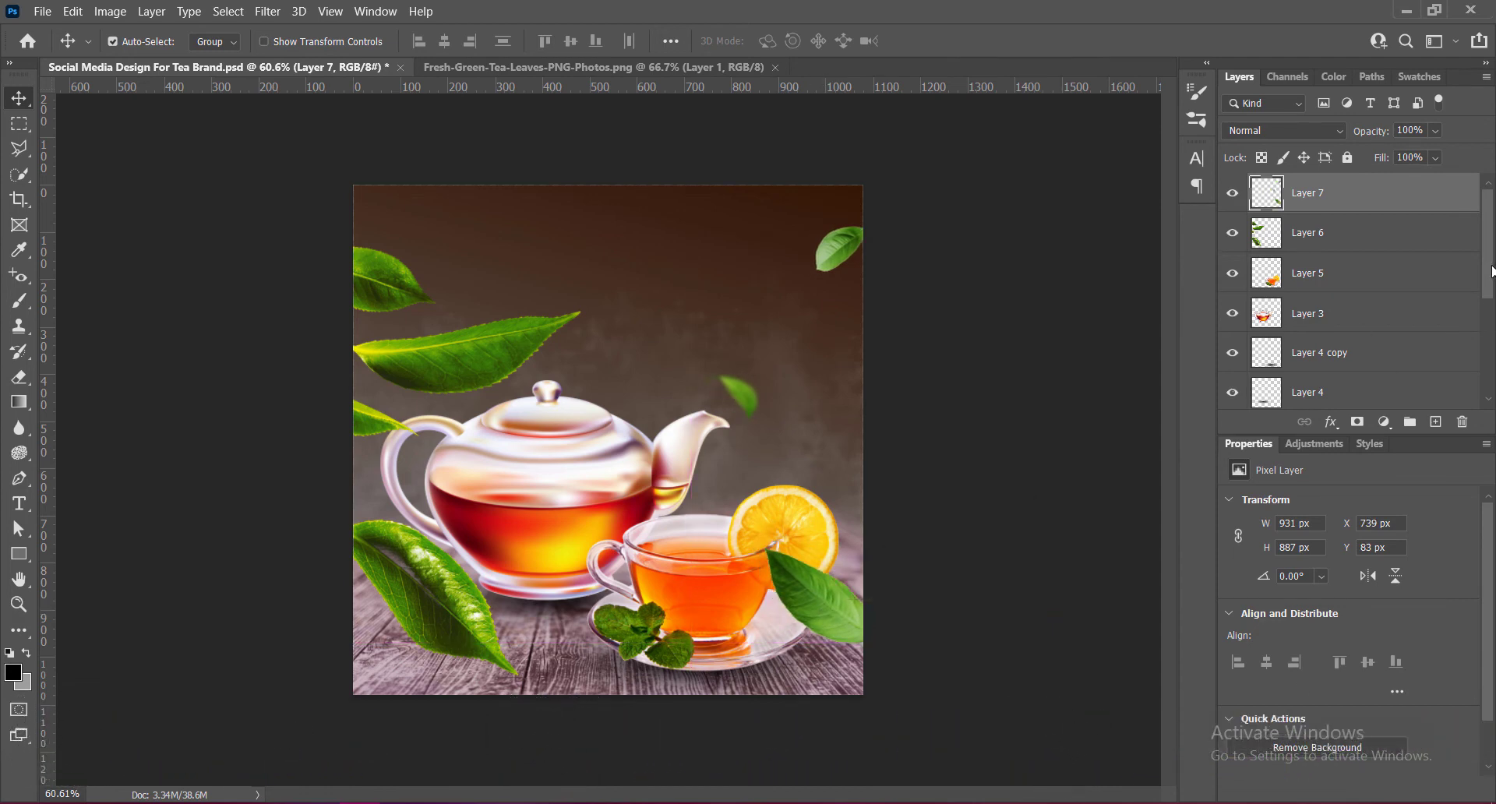
Move the flying-leaves Layer 7 below Layer 4, behind the teacup
scroll(1493, 358, "down", 2)
scroll(1493, 359, "up", 4)
left_click_drag(1317, 193, 1331, 367)
scroll(1490, 296, "down", 1)
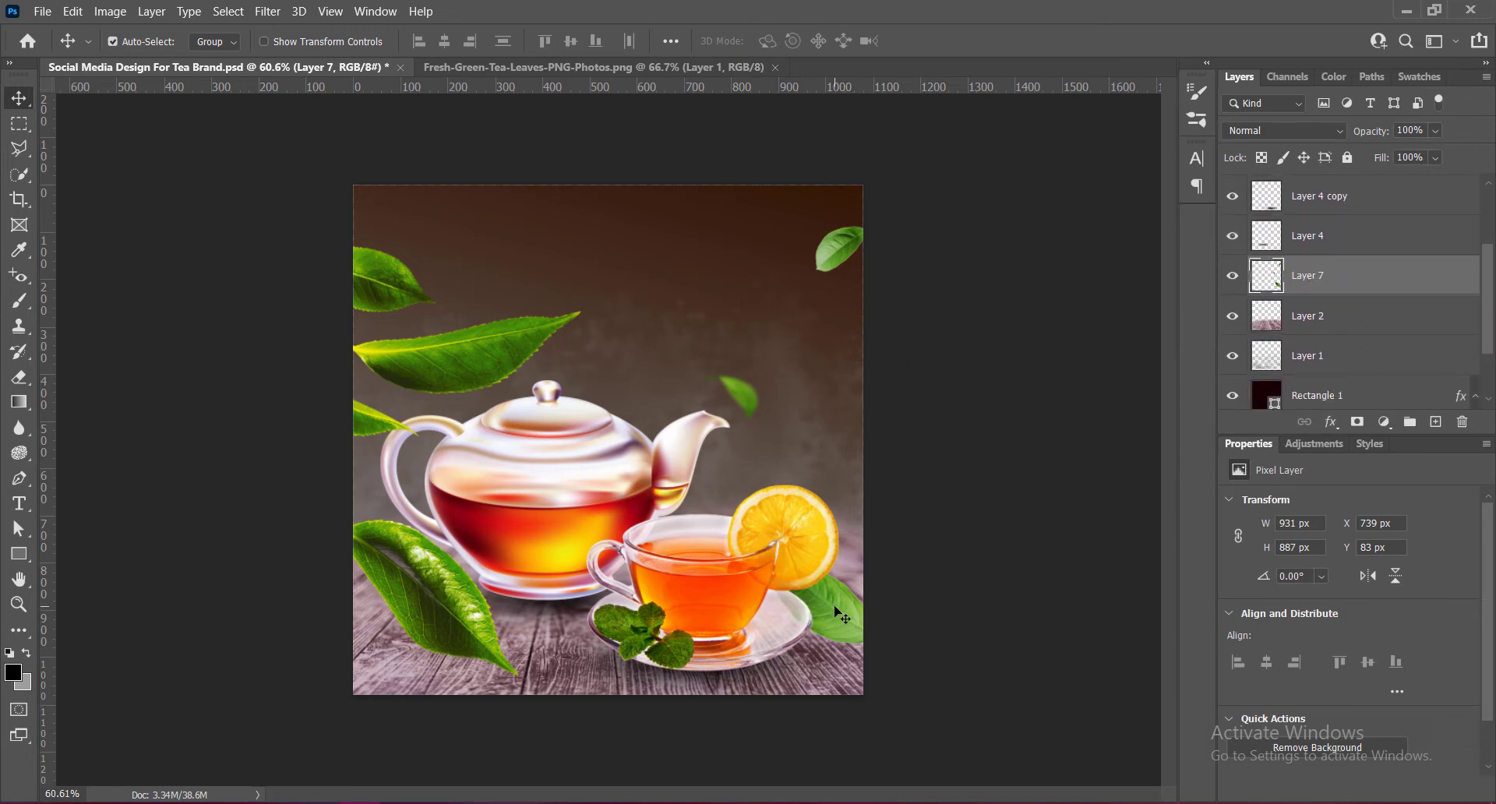
Nudge the flying leaves to X 731, Y 38 and fit the canvas in view
key("shift+Up")
key("shift+Up")
key("shift+Up")
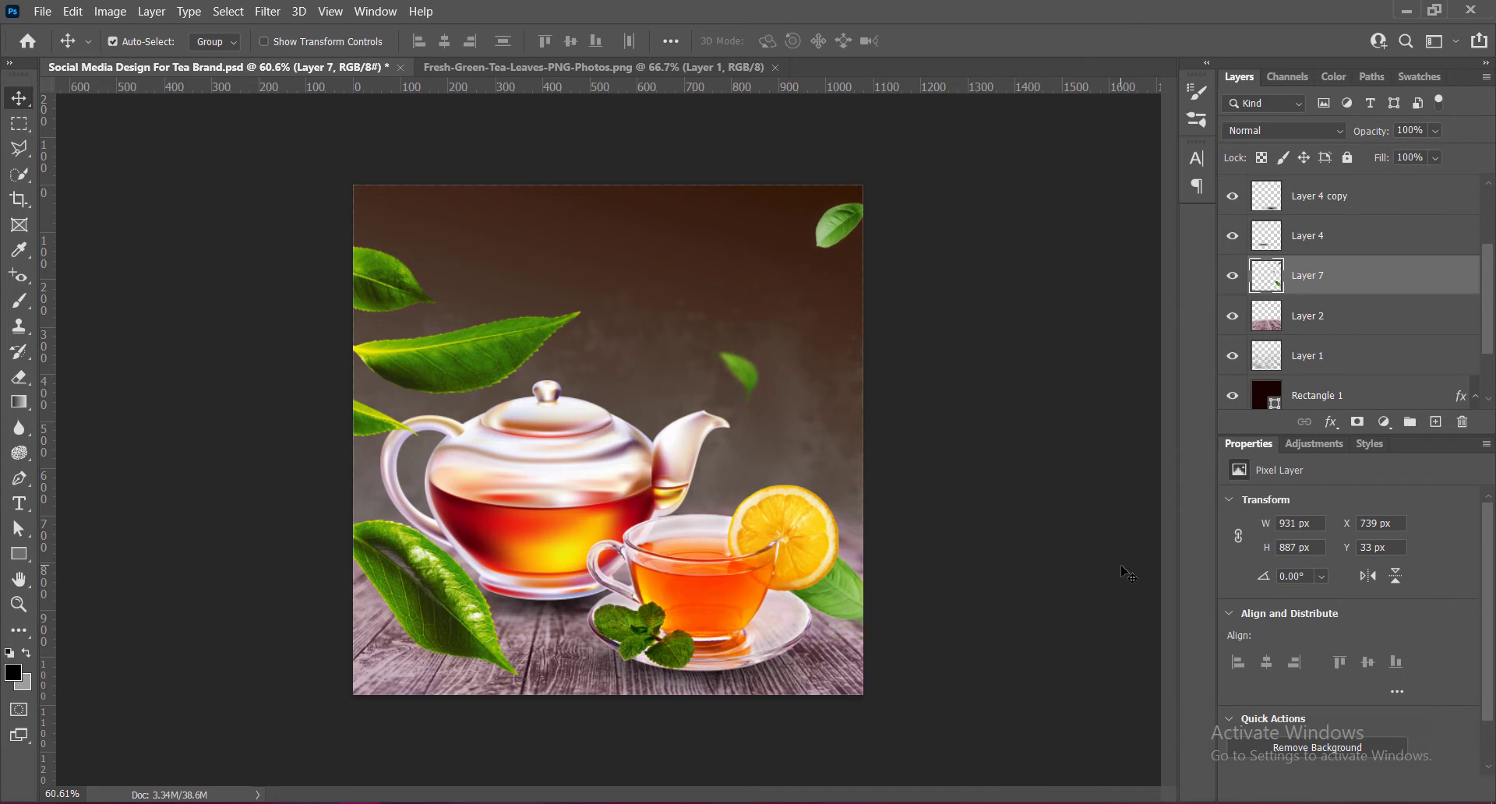
key("Down")
key("Down")
key("Down")
key("shift+Left")
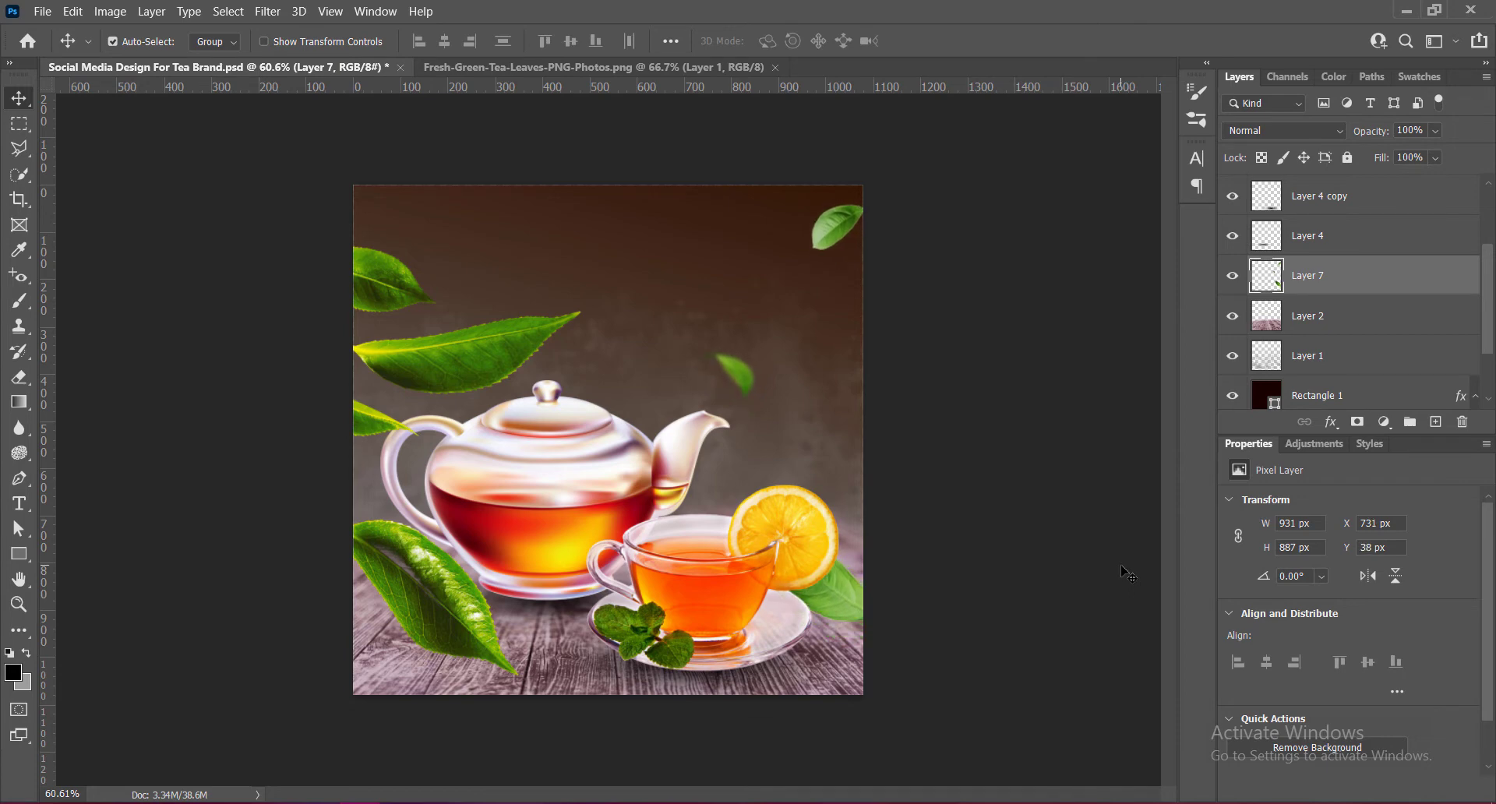
key("Left")
key("Left")
key("Right")
key("Right")
key("Right")
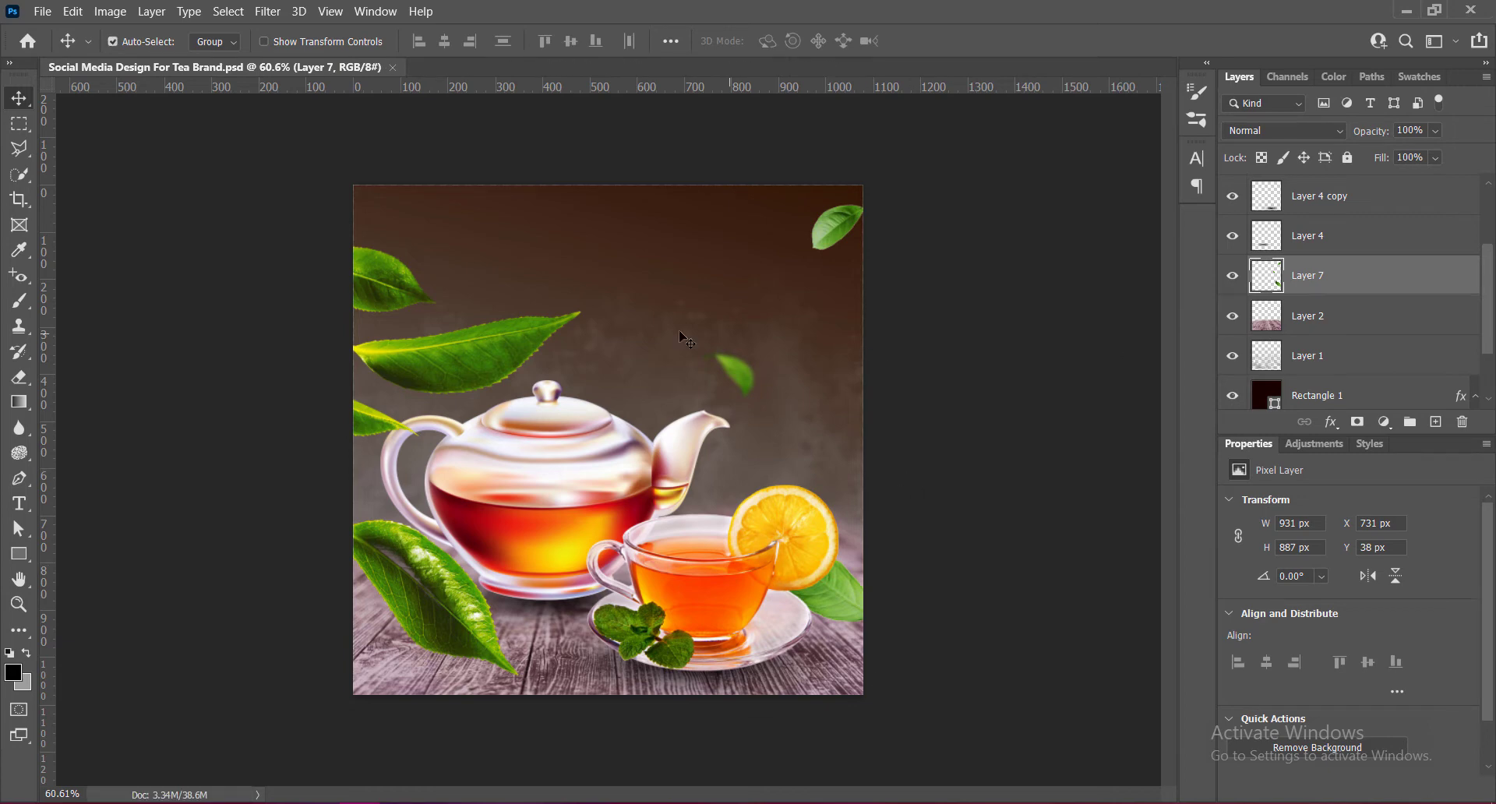
key("ctrl+0")
Type the two-line headline 'A CUP OF' / 'KADAK CHAI' near the top
left_click(1316, 196)
scroll(1315, 195, "up", 3)
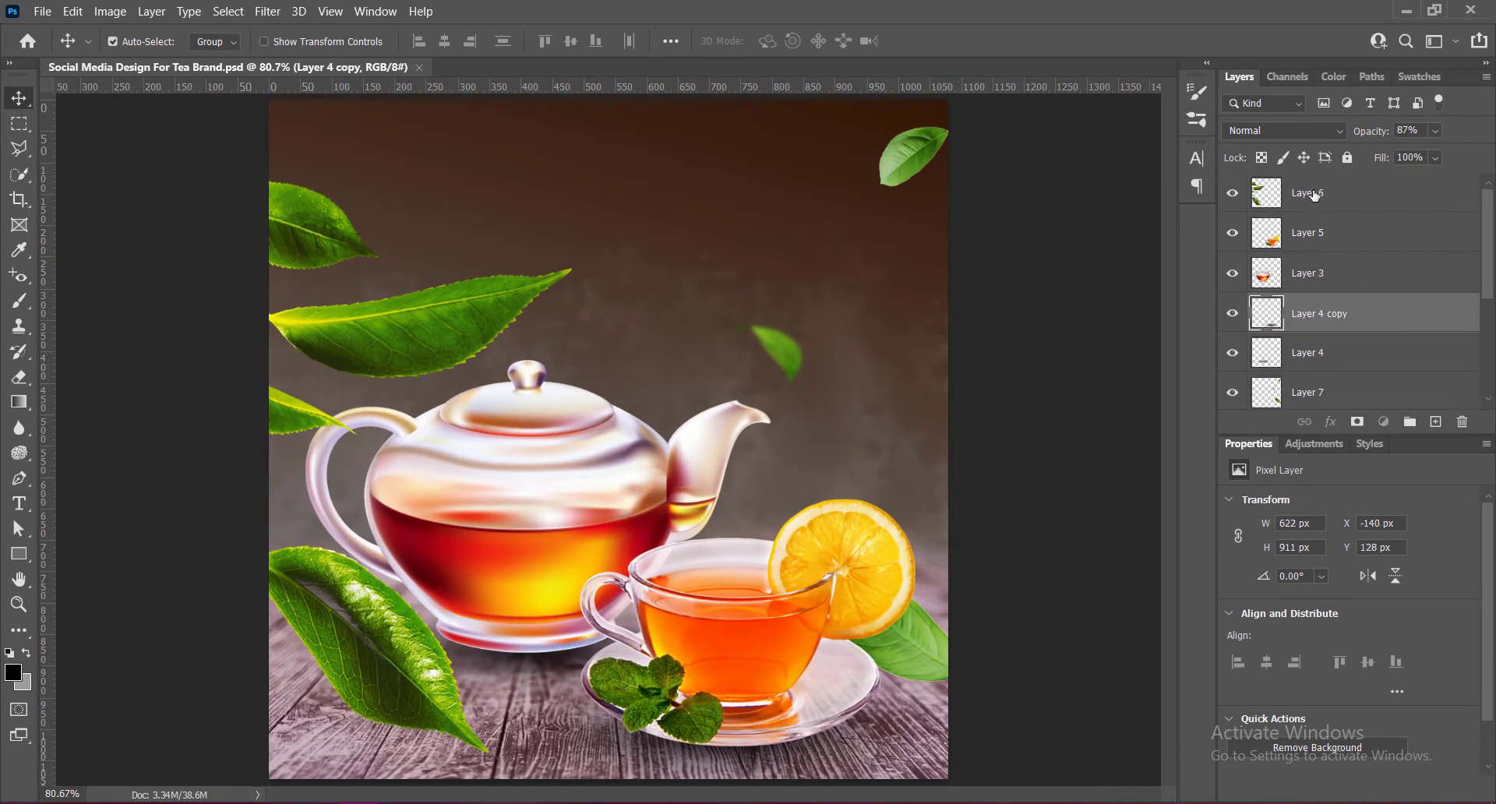
left_click(1316, 196)
left_click(1436, 422)
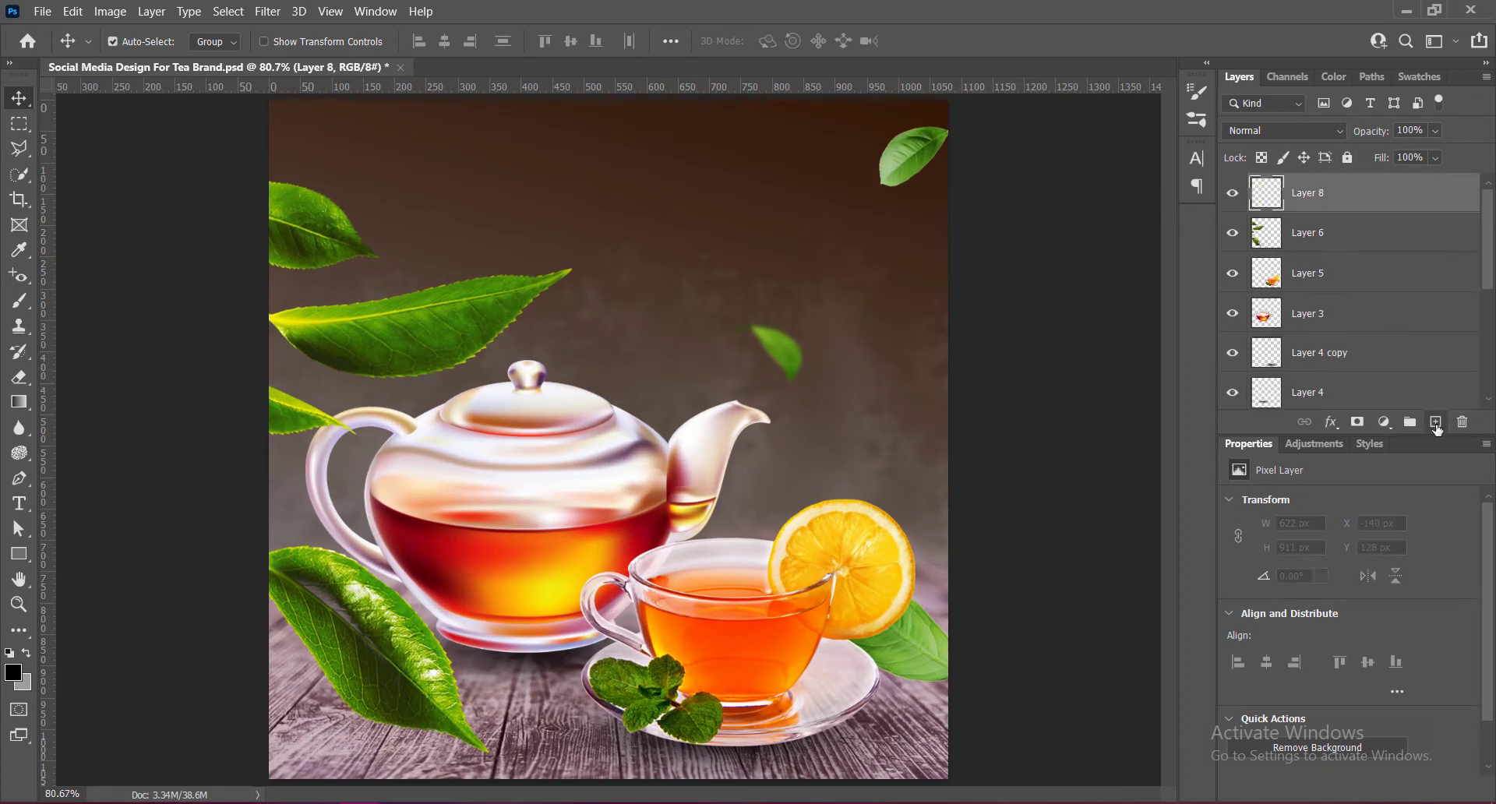
left_click(550, 156)
type("a")
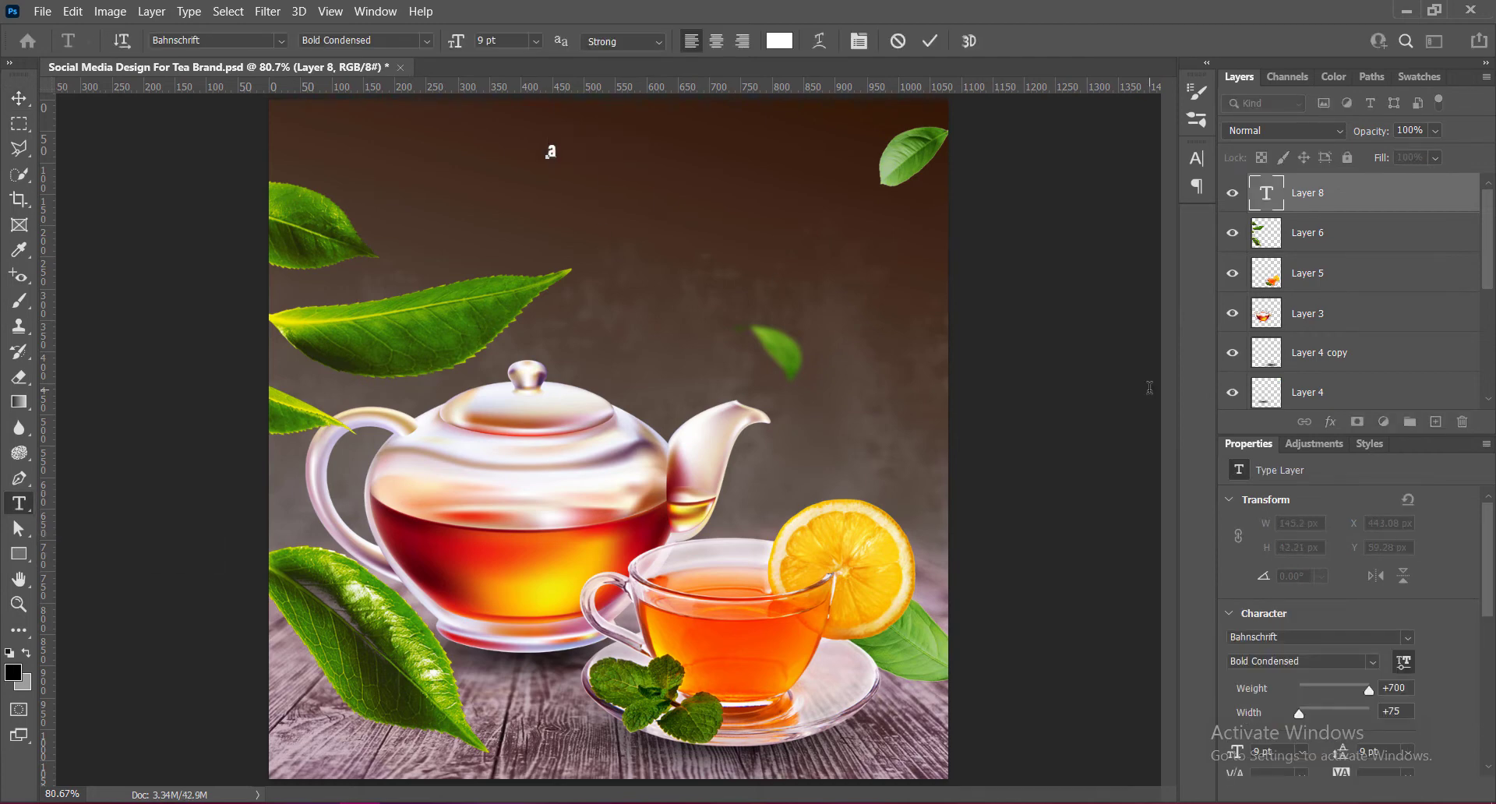
type(" of")
key("BackSpace")
key("BackSpace")
key("BackSpace")
key("BackSpace")
key("BackSpace")
key("BackSpace")
type("cup o")
key("Return")
type("KADAK CHAI")
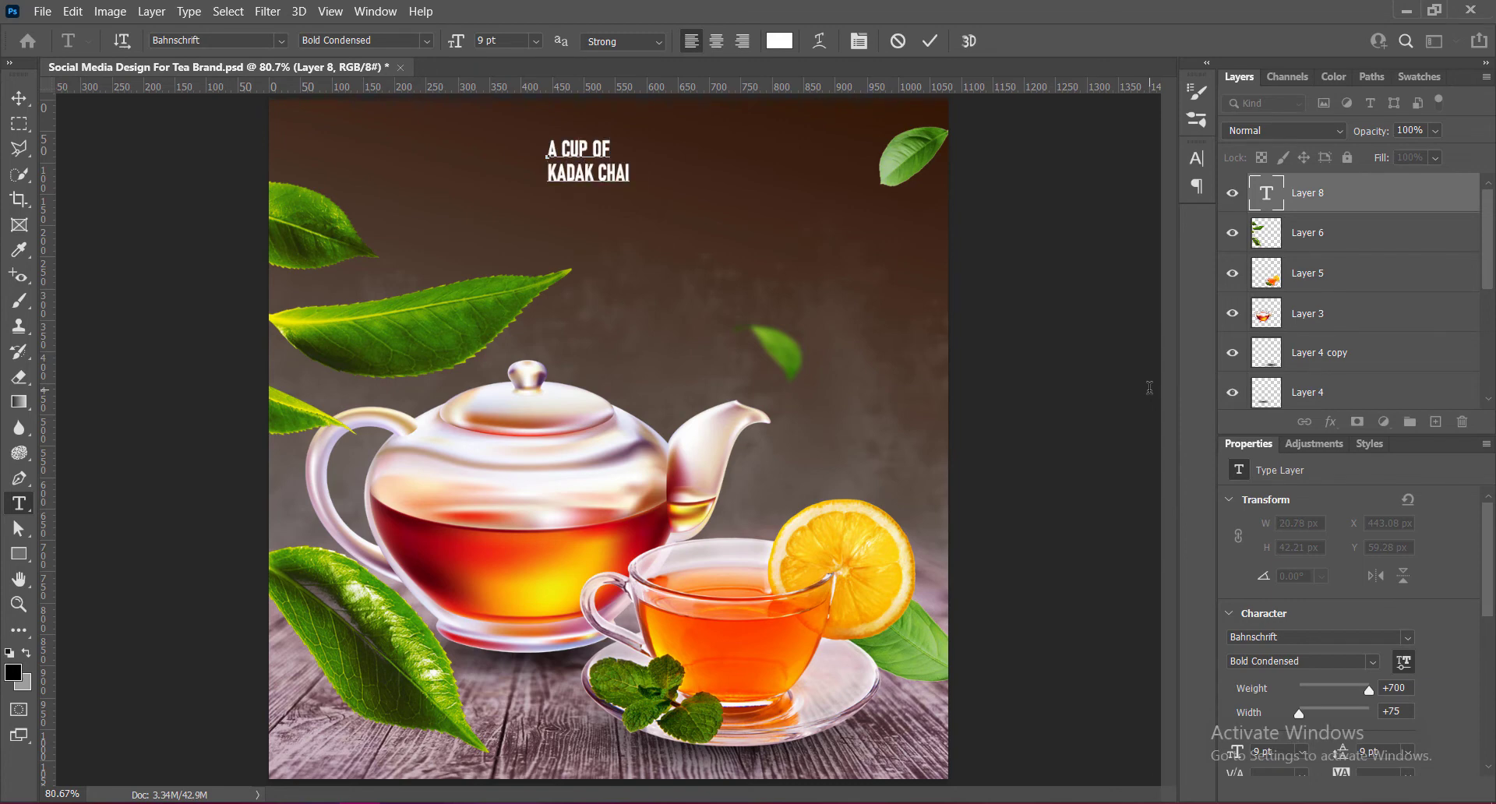
Centre-align the headline at 18 pt with 24 pt leading
key("ctrl+a")
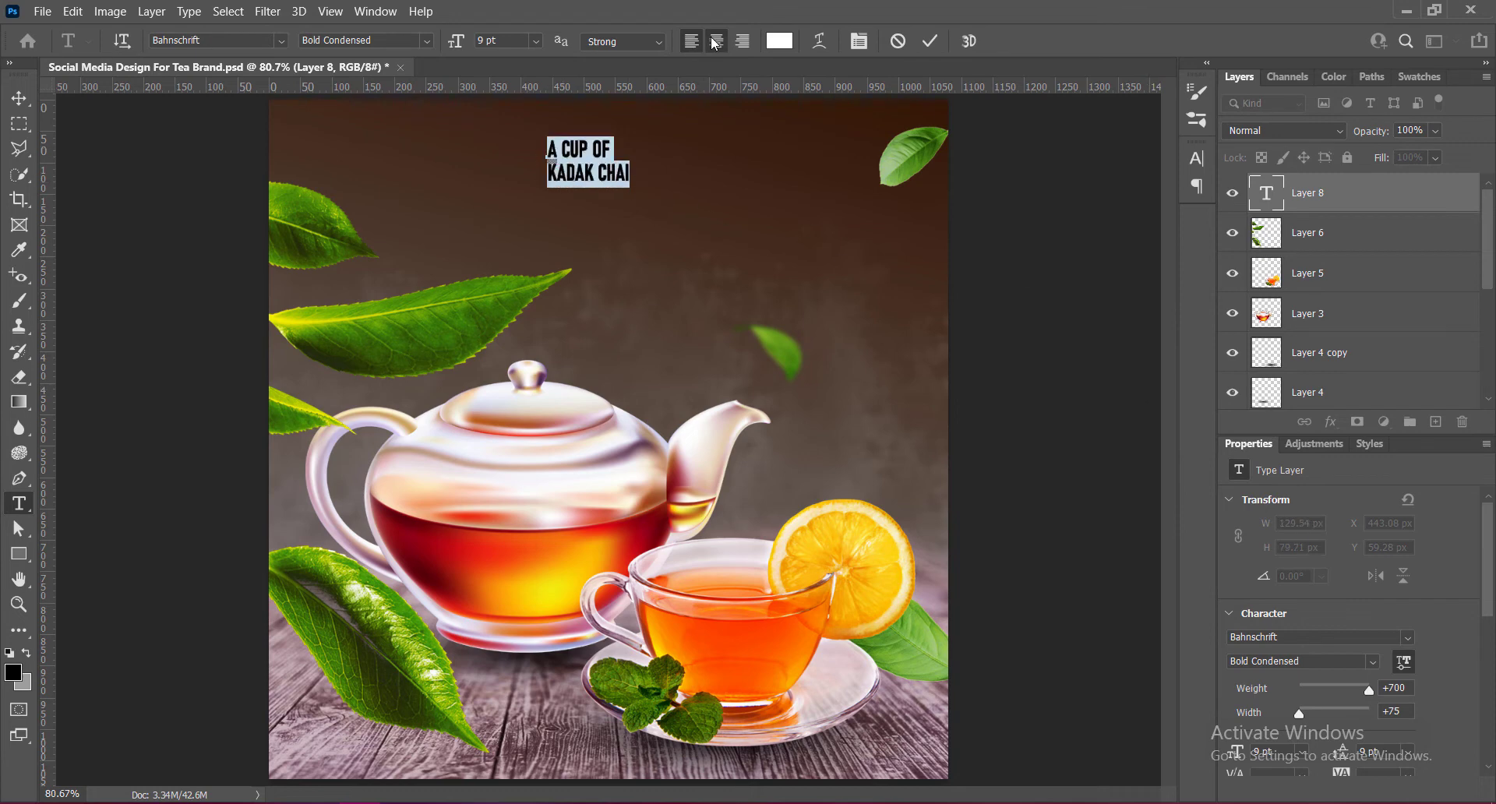
left_click(716, 40)
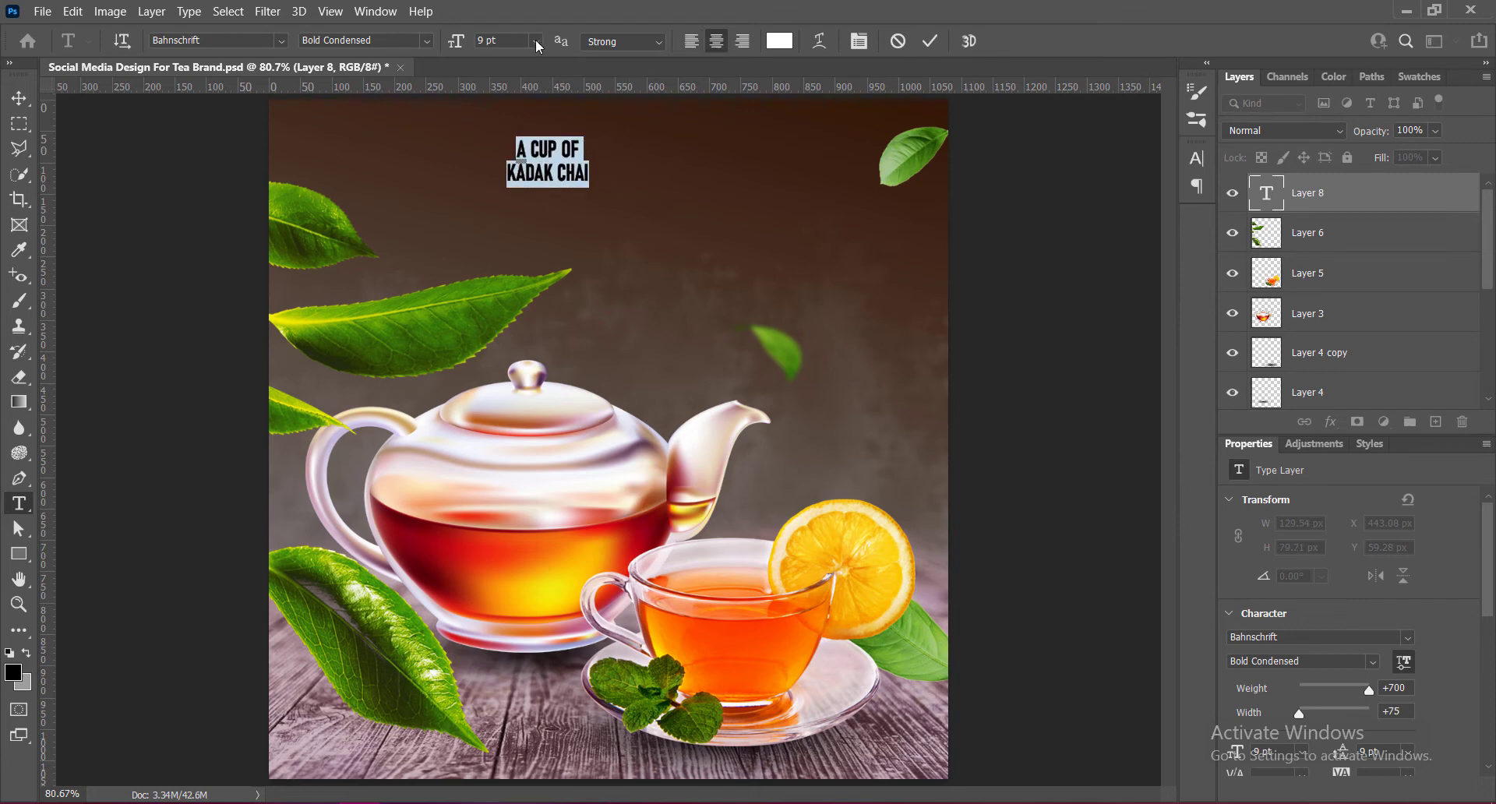
left_click(537, 43)
left_click(503, 166)
left_click(1197, 159)
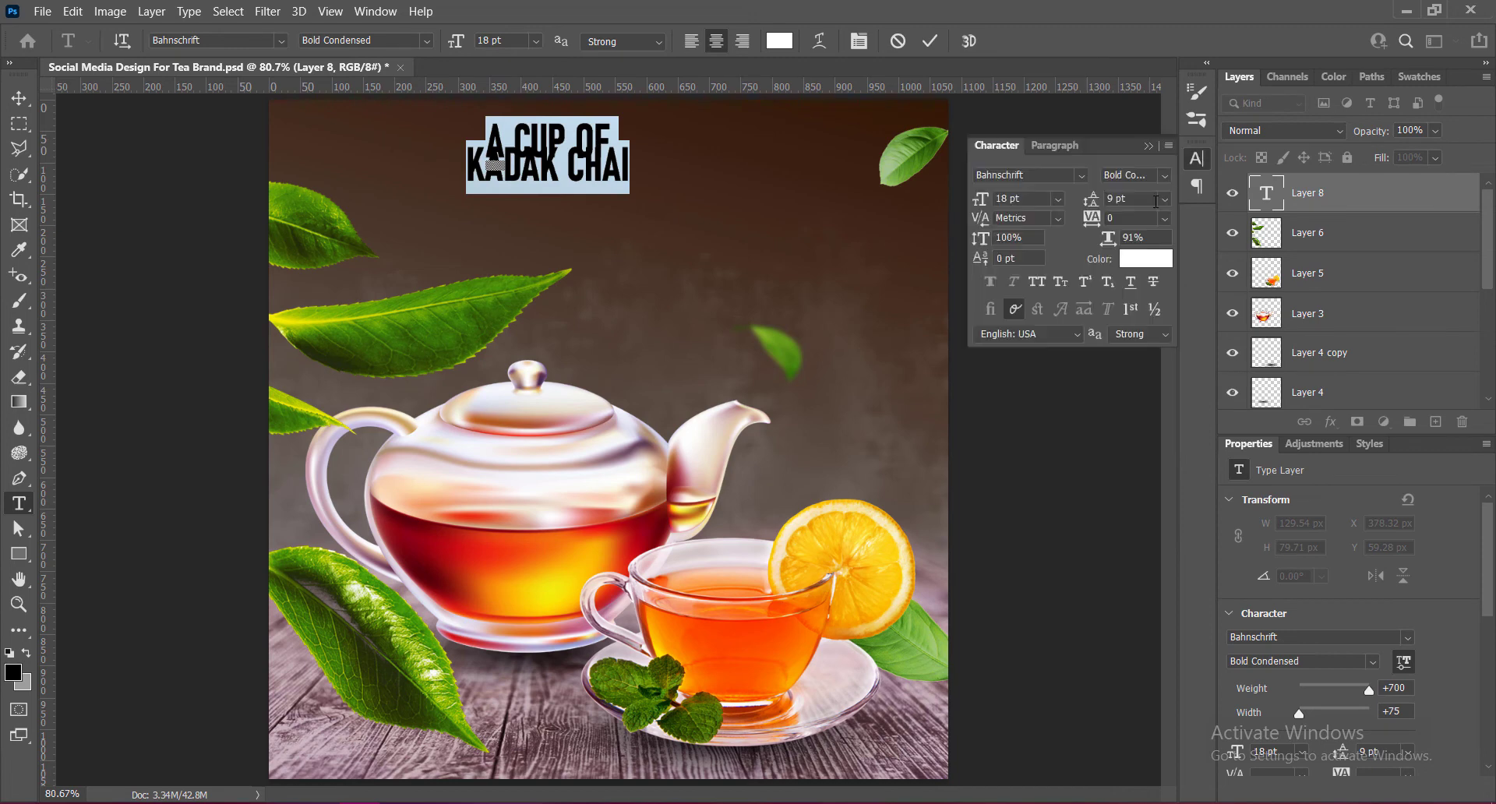
left_click(1164, 200)
left_click(1144, 343)
left_click(1164, 200)
left_click(1144, 361)
left_click(487, 144)
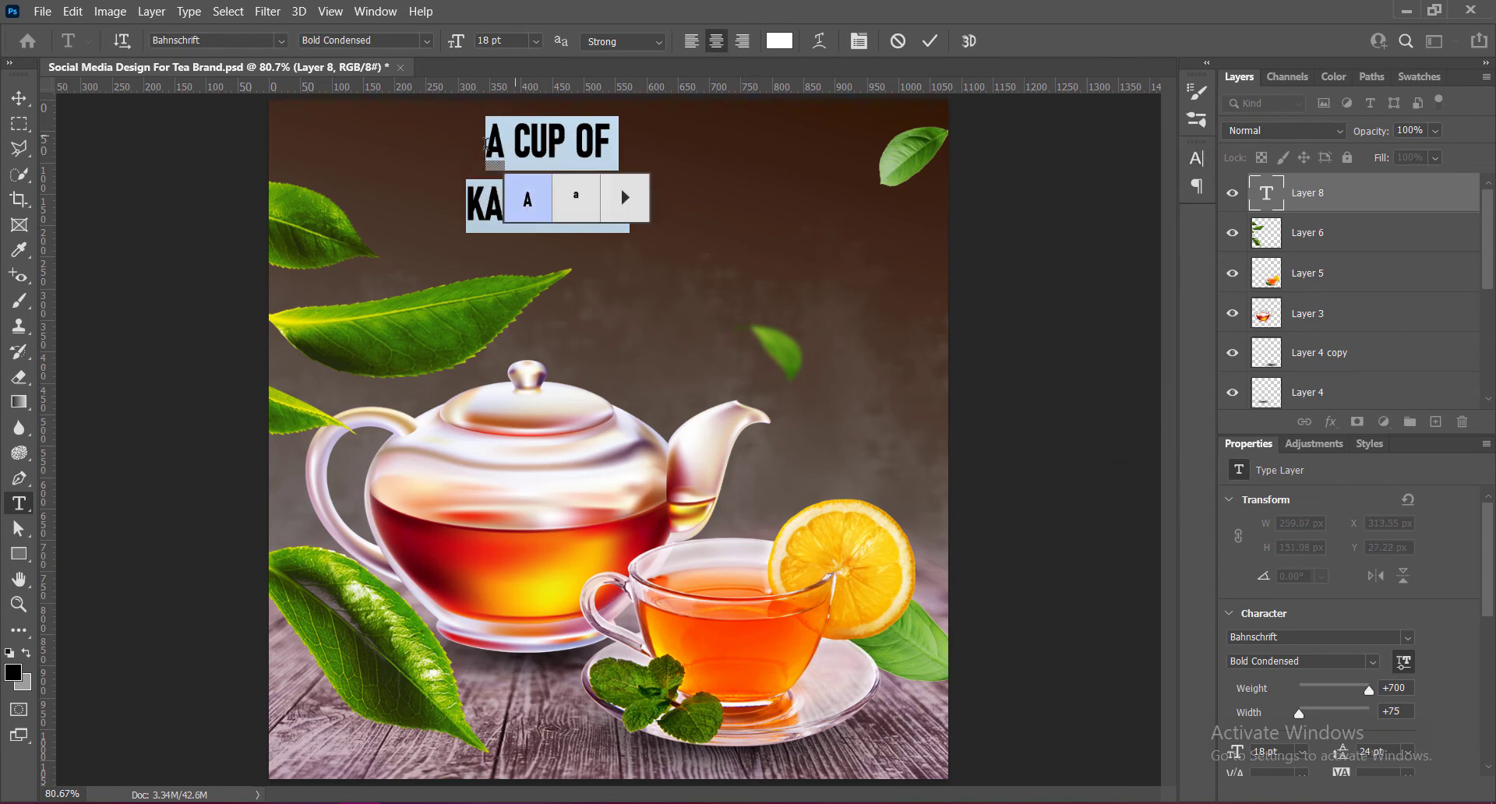
Make 'A CUP OF' Light weight, with CUP in Regular and coloured yellow
left_click_drag(485, 140, 616, 144)
left_click(427, 40)
left_click(327, 47)
left_click_drag(499, 133, 570, 139)
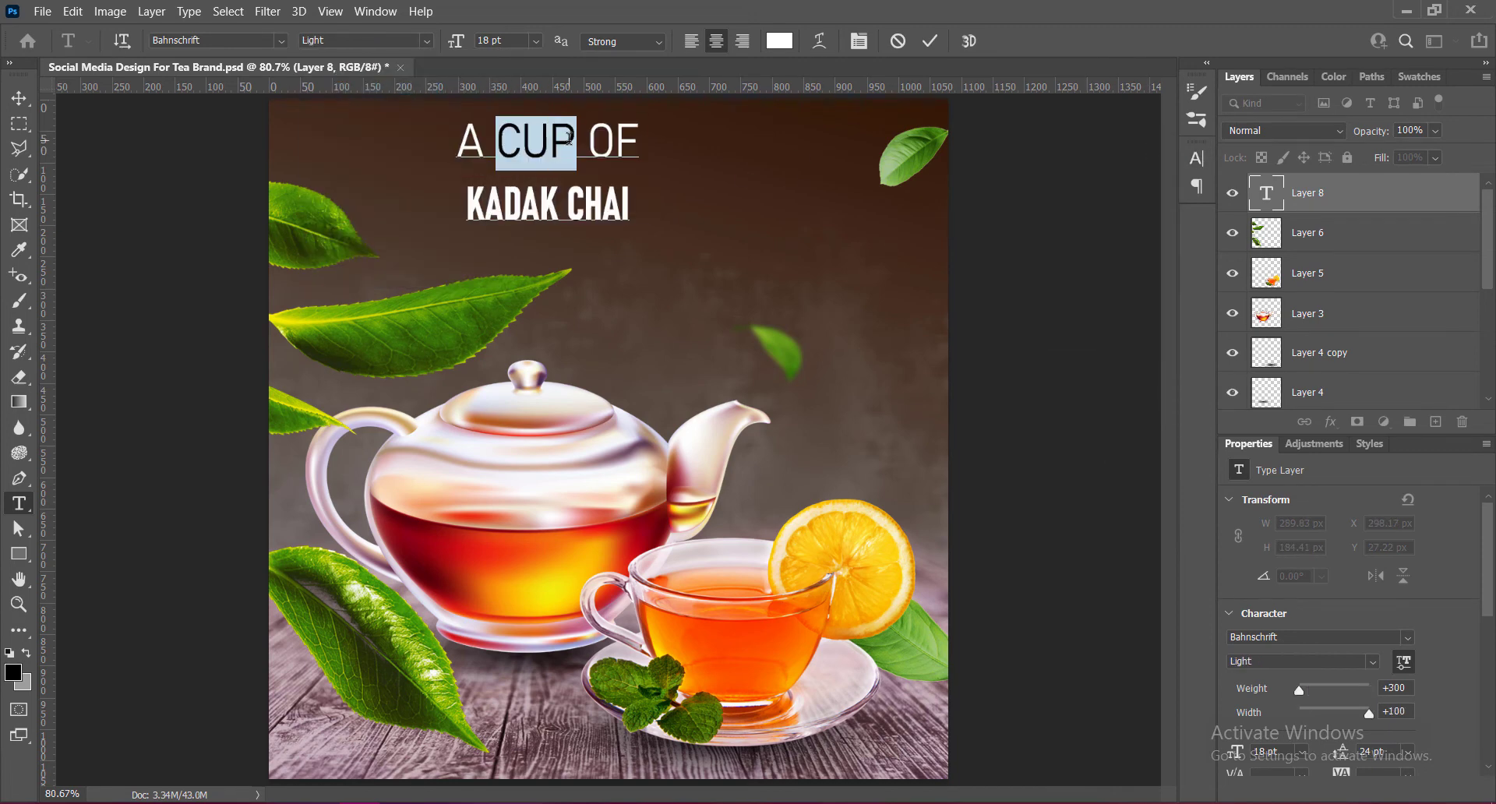
left_click(427, 40)
left_click(335, 107)
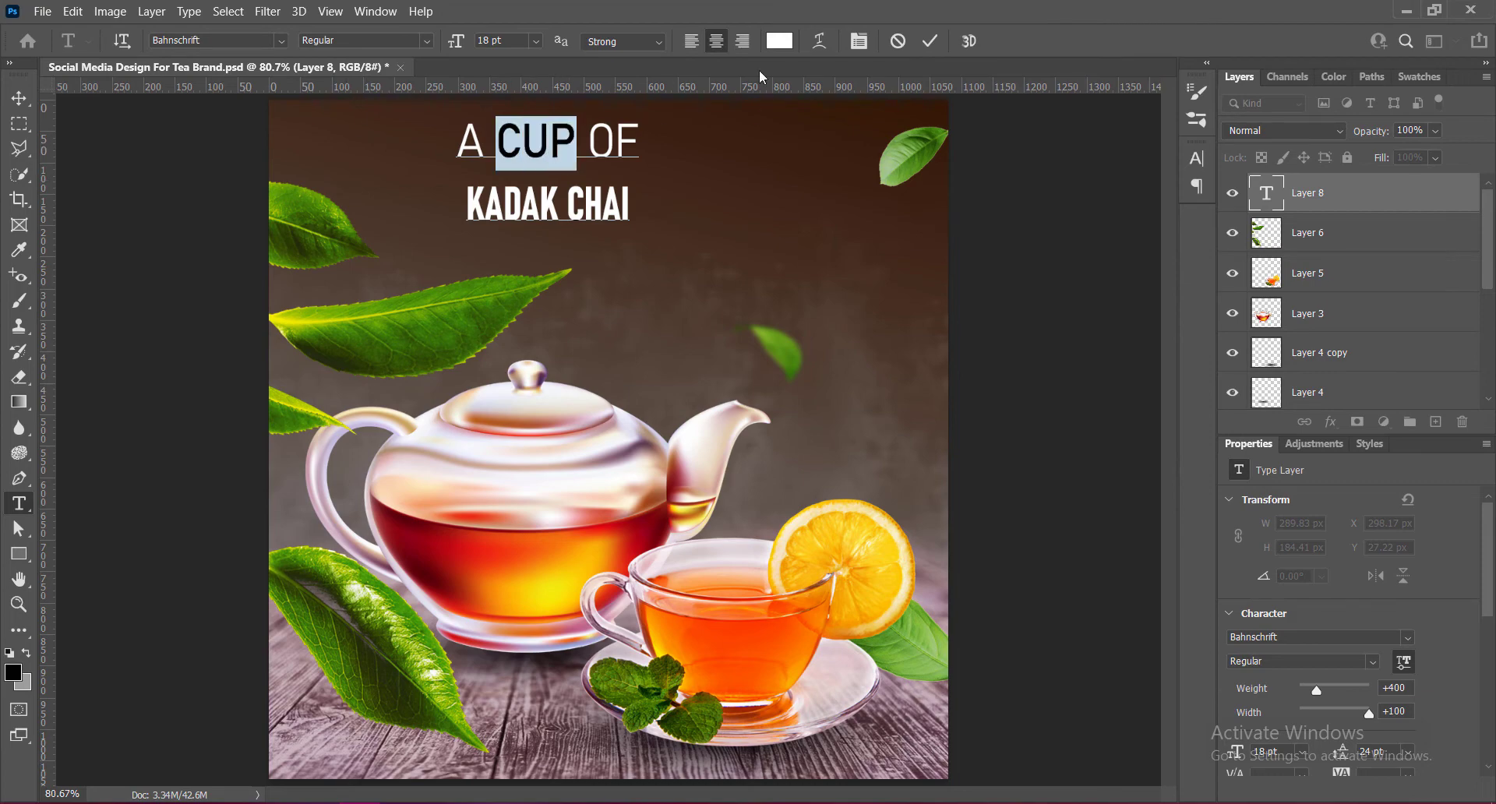
left_click(780, 40)
left_click(1182, 386)
Set KADAK CHAI in the Ravie font and resize the 'A CUP OF' line
left_click_drag(468, 207, 630, 207)
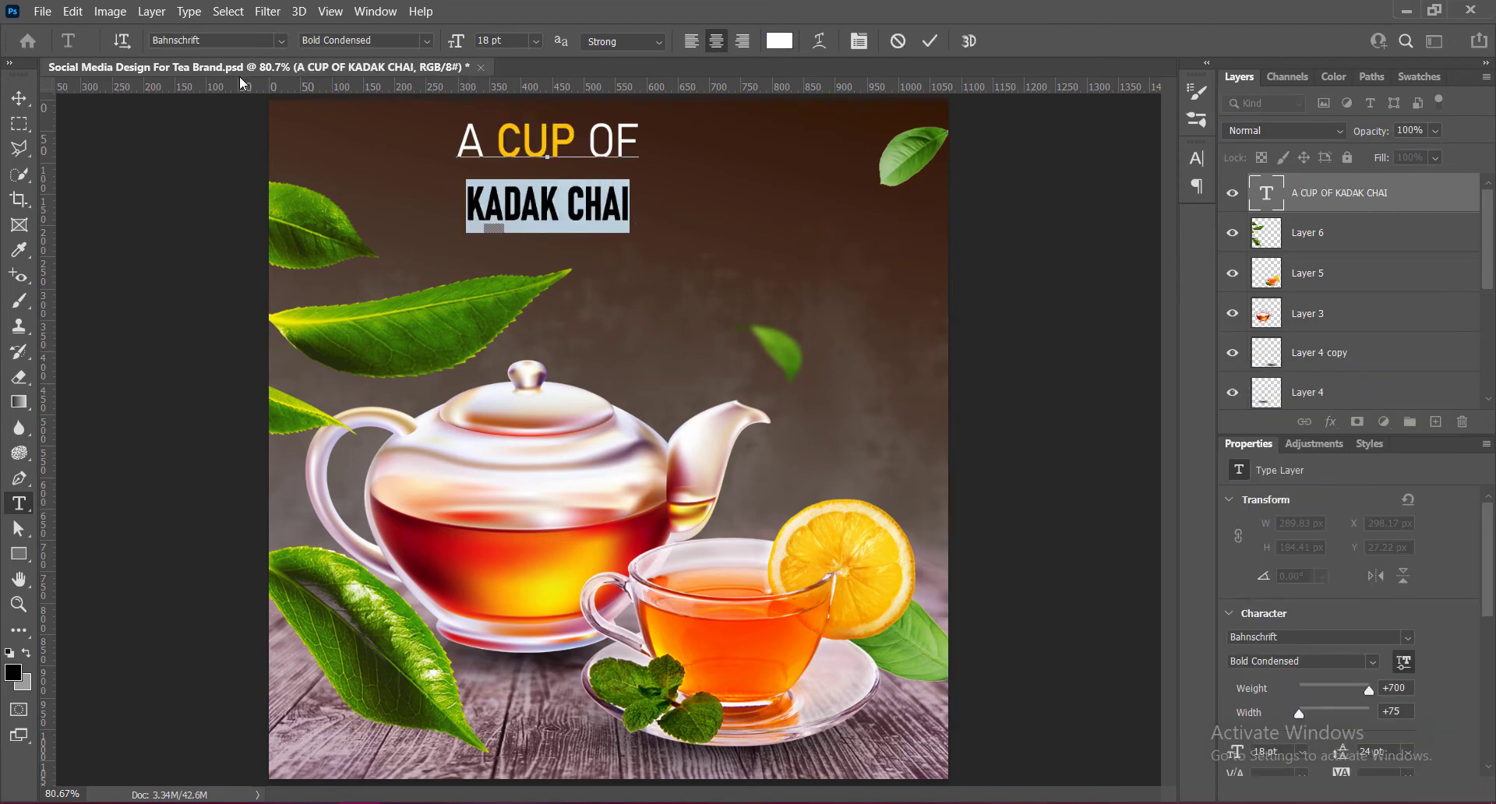
left_click(281, 41)
left_click(195, 183)
left_click(780, 40)
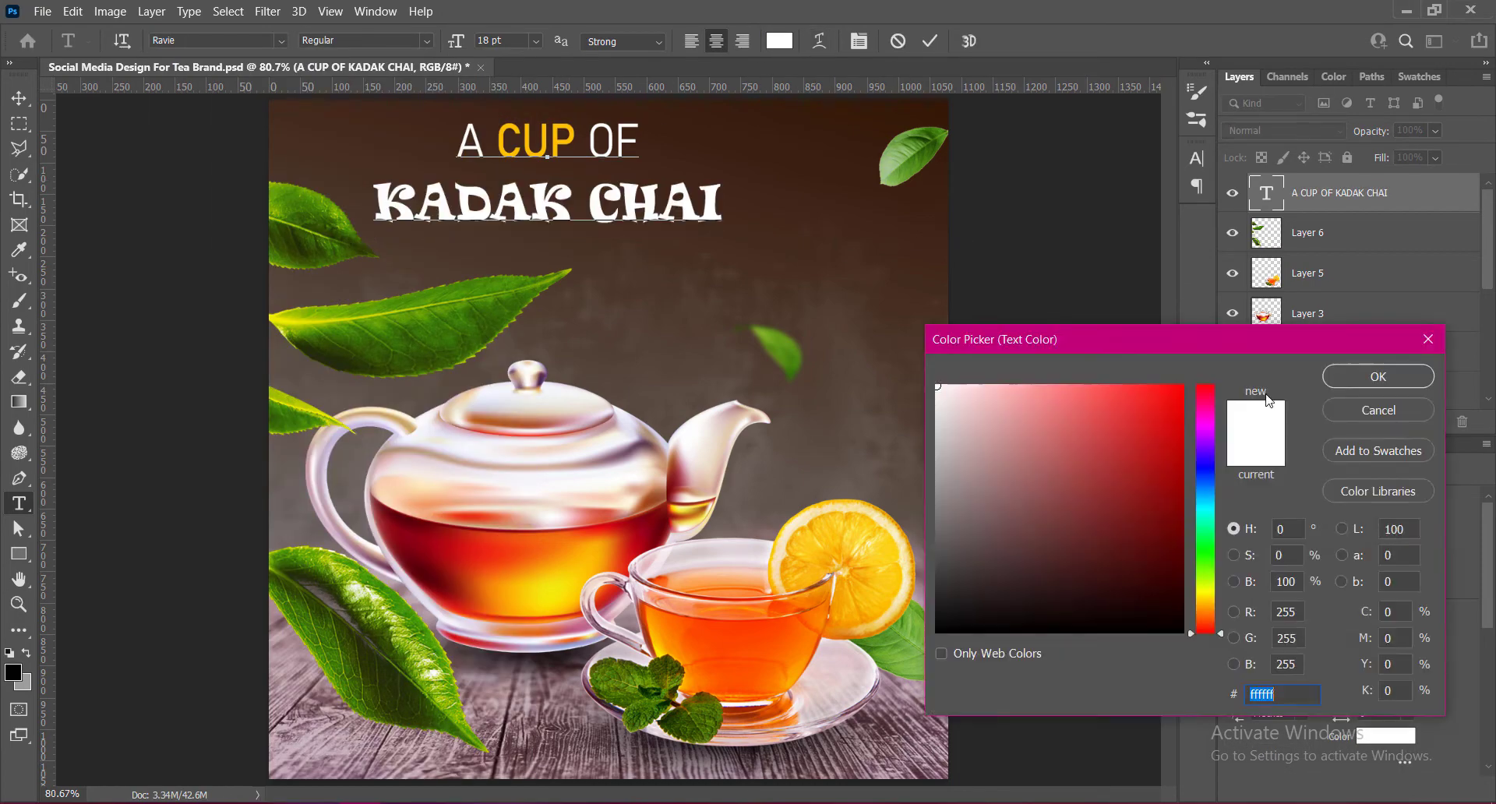
left_click(1380, 377)
left_click_drag(458, 142, 639, 145)
left_click(536, 40)
left_click(510, 173)
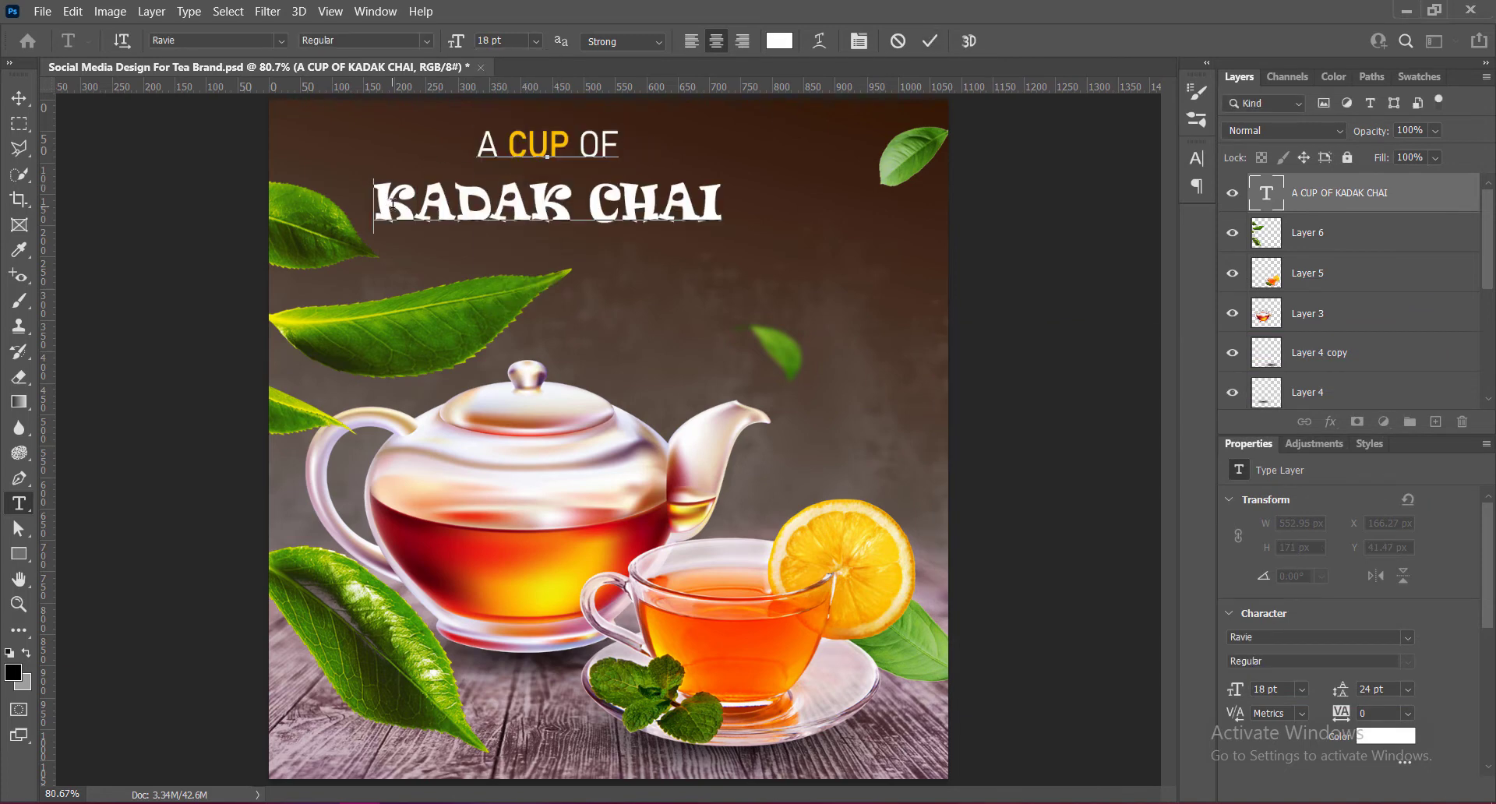
Colour both A's in KADAK and the word CHAI the same yellow as CUP
left_click_drag(414, 202, 623, 203)
left_click(779, 41)
left_click(545, 146)
left_click(1379, 378)
left_click(779, 40)
left_click(1379, 377)
left_click(779, 40)
left_click(546, 146)
left_click(1380, 378)
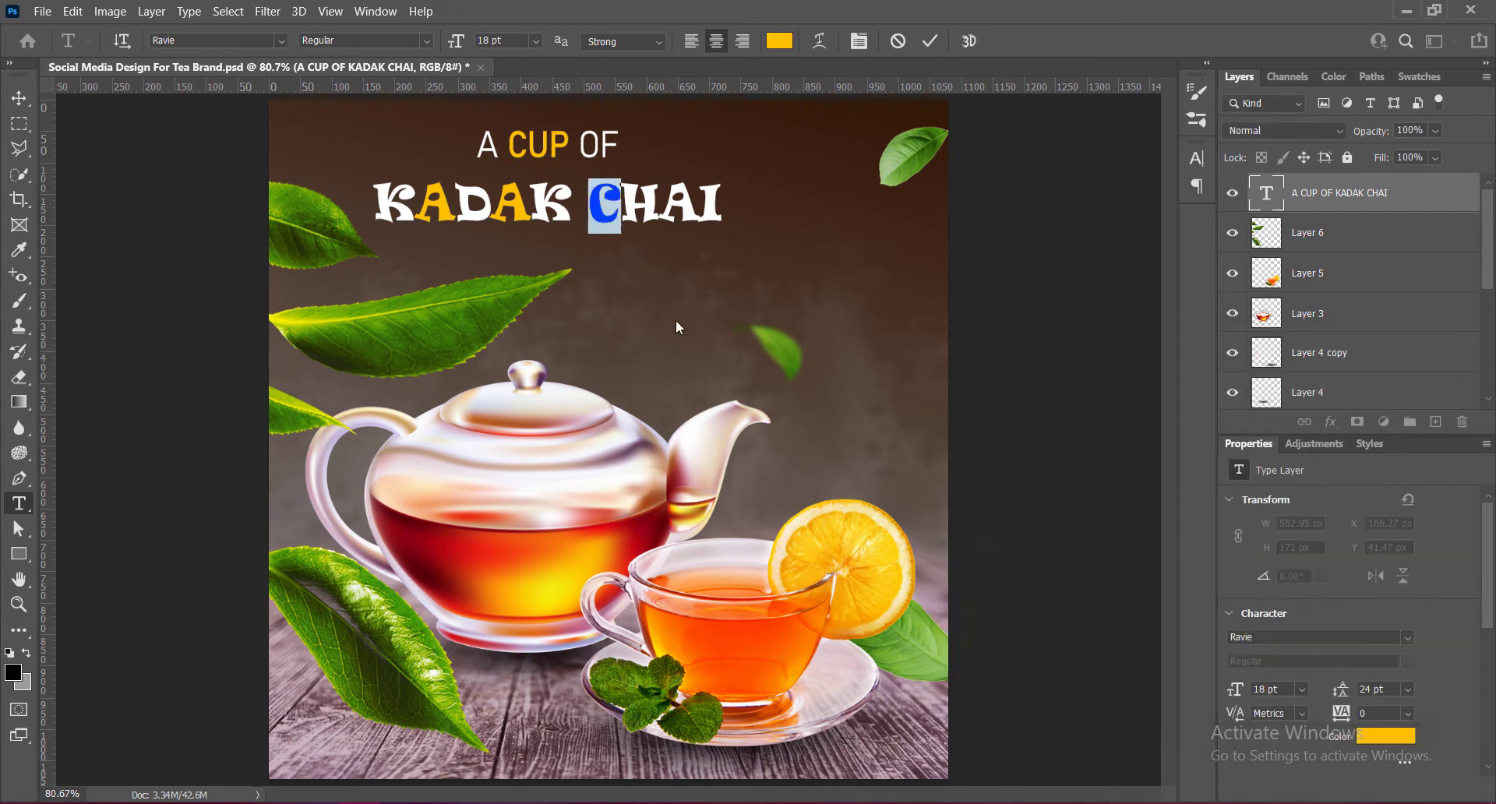
left_click(780, 40)
left_click(546, 145)
left_click(1380, 377)
Save the document and shift the headline right to the poster's centre
left_click(20, 100)
key("ctrl+s")
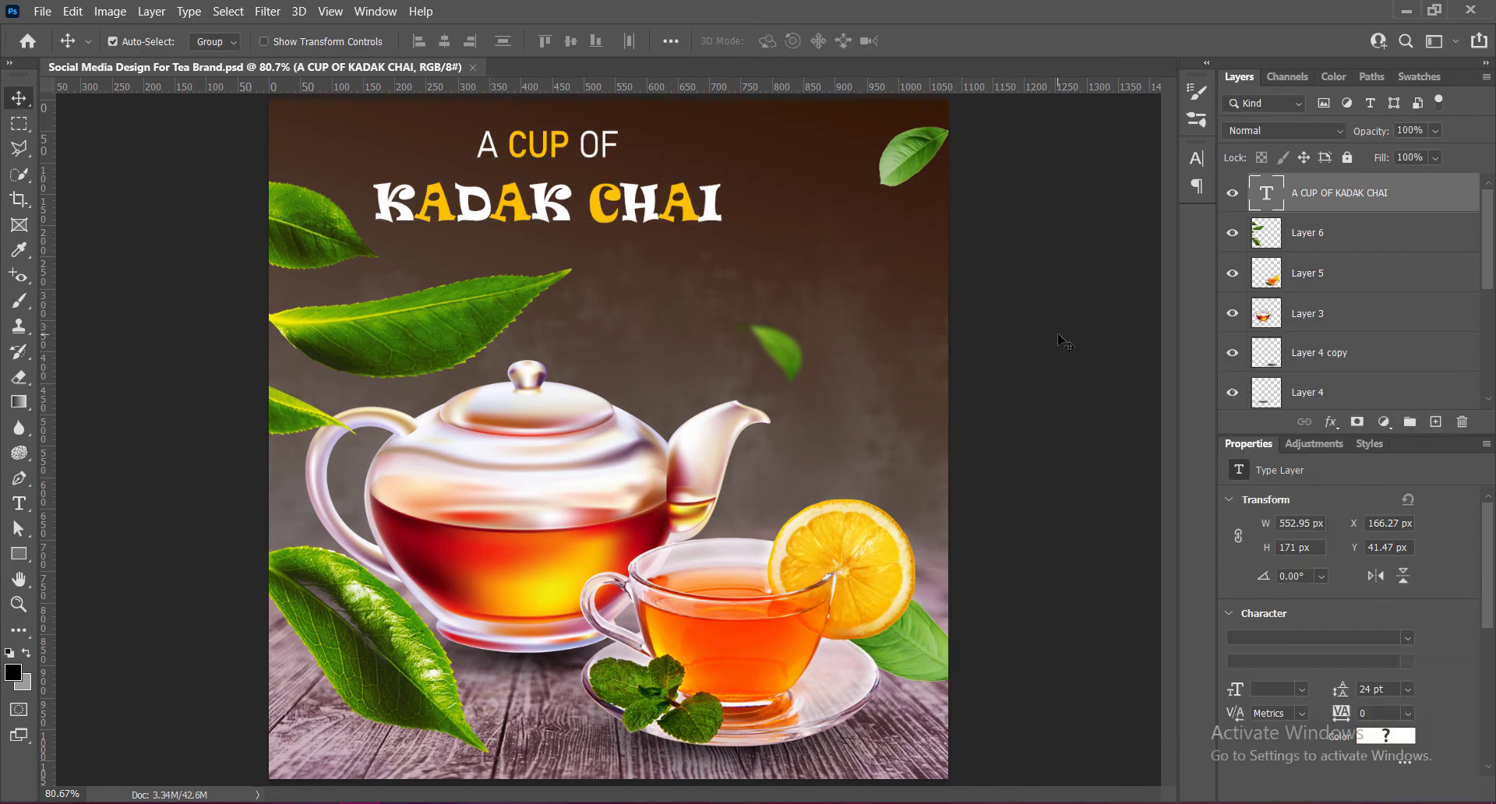
left_click_drag(599, 214, 661, 210)
key("ctrl+t")
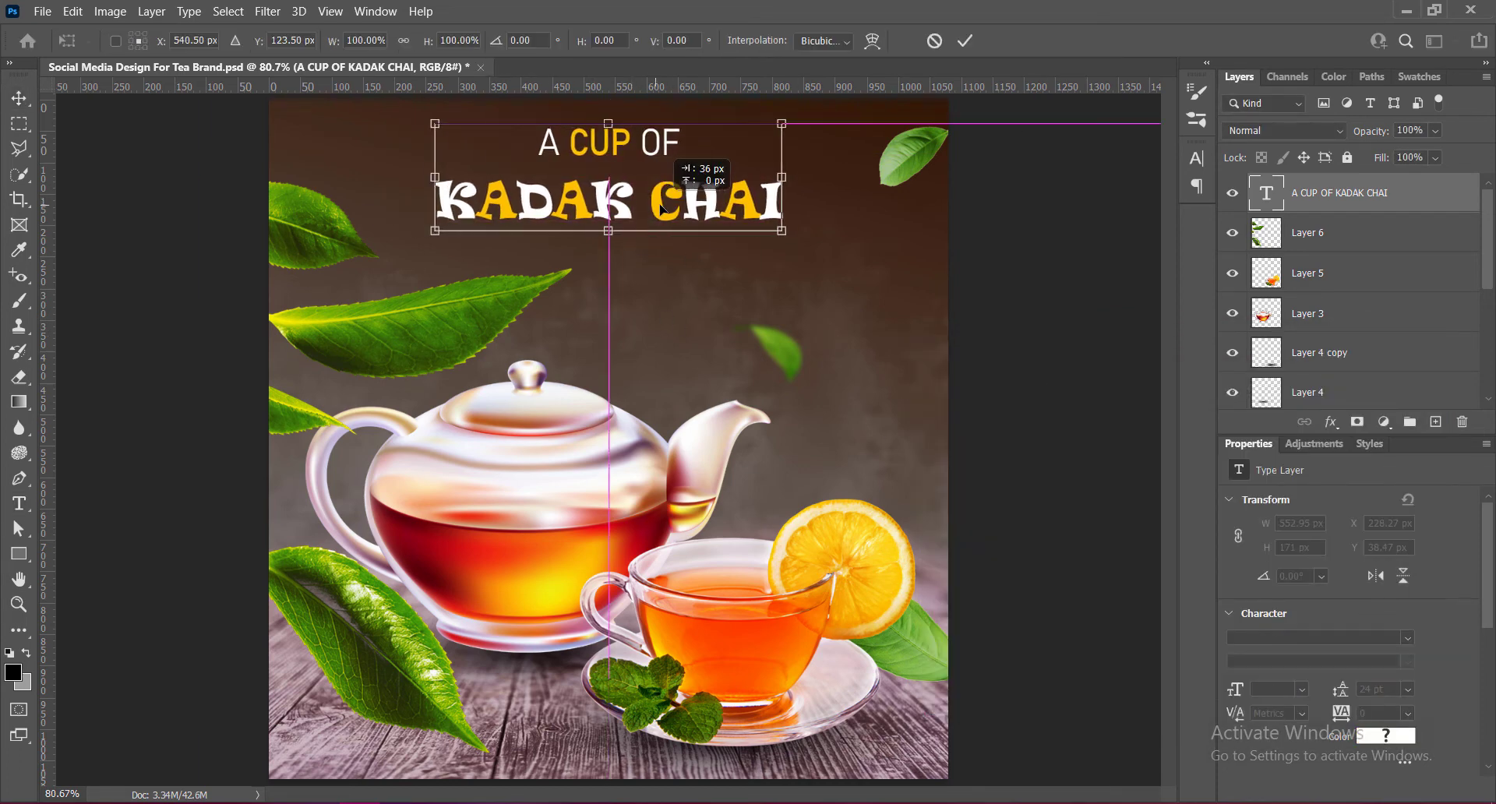
key("Return")
left_click(444, 332)
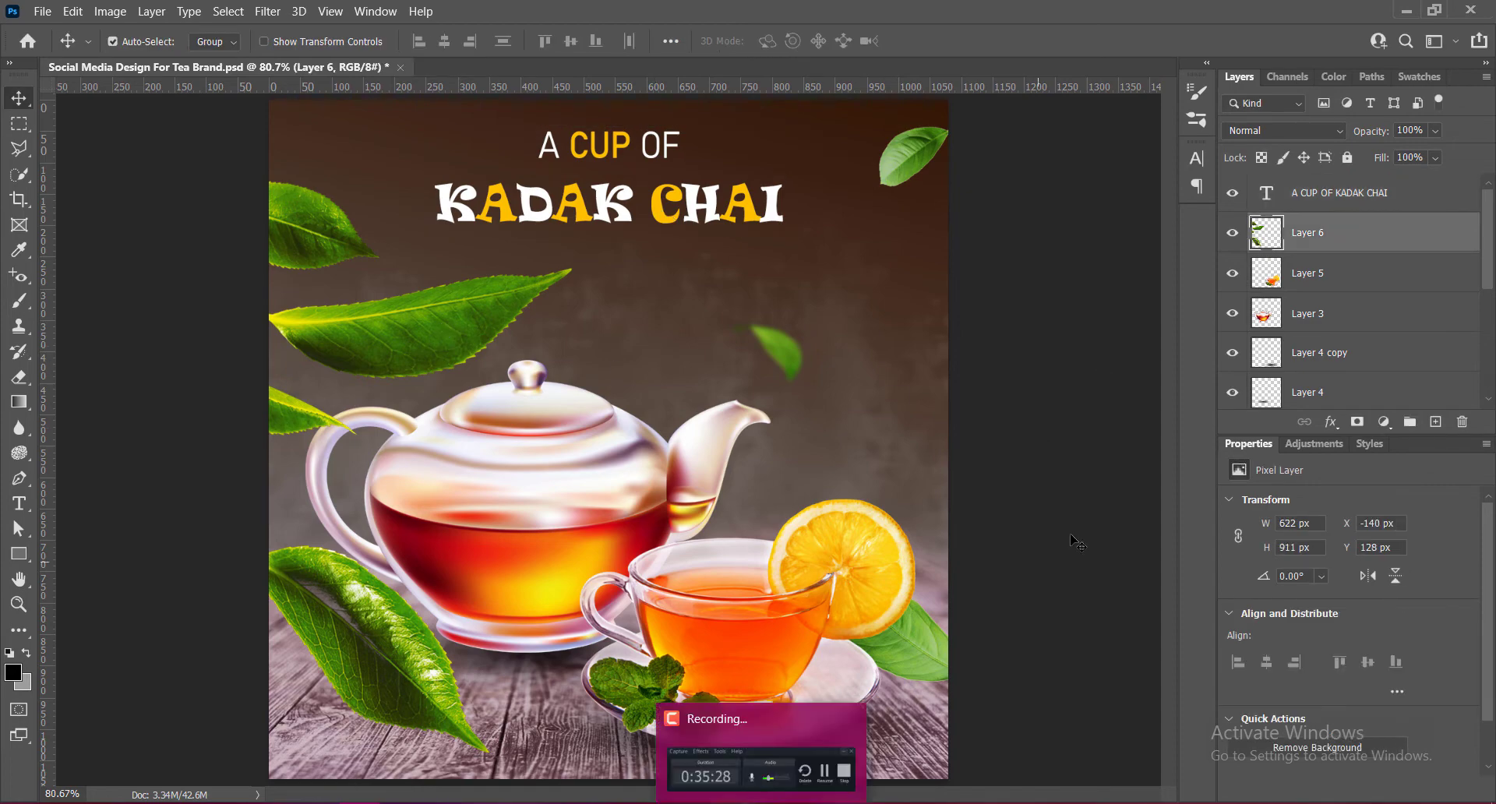
key("Down")
key("Down")
key("Down")
Add a lighter-style two-line text layer 'WORKS SAME AS BLOD / IN YOUR BODY' below the headline
left_click(1341, 193)
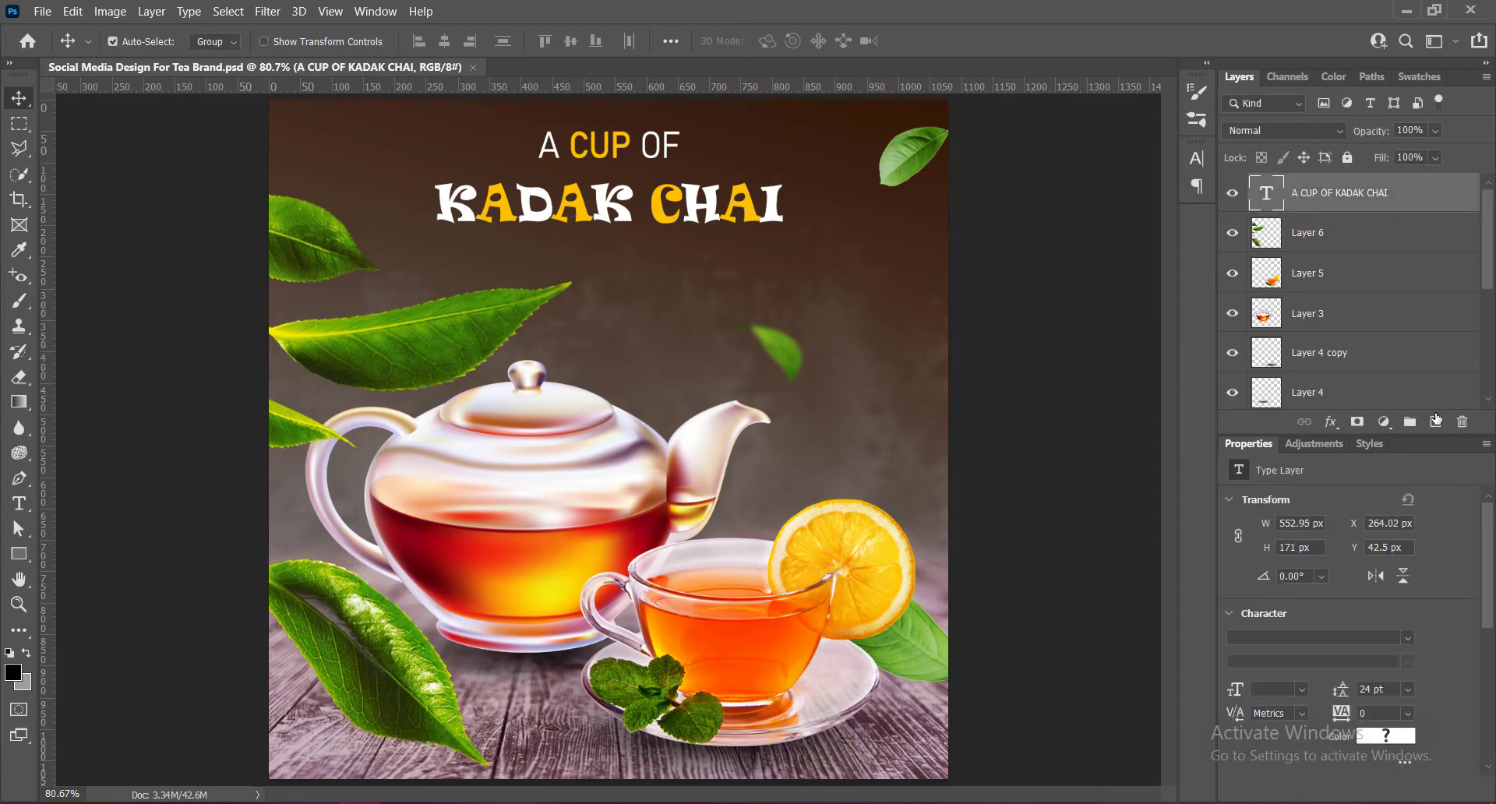
key("t")
left_click(463, 261)
left_click(281, 41)
left_click(262, 118)
left_click(362, 41)
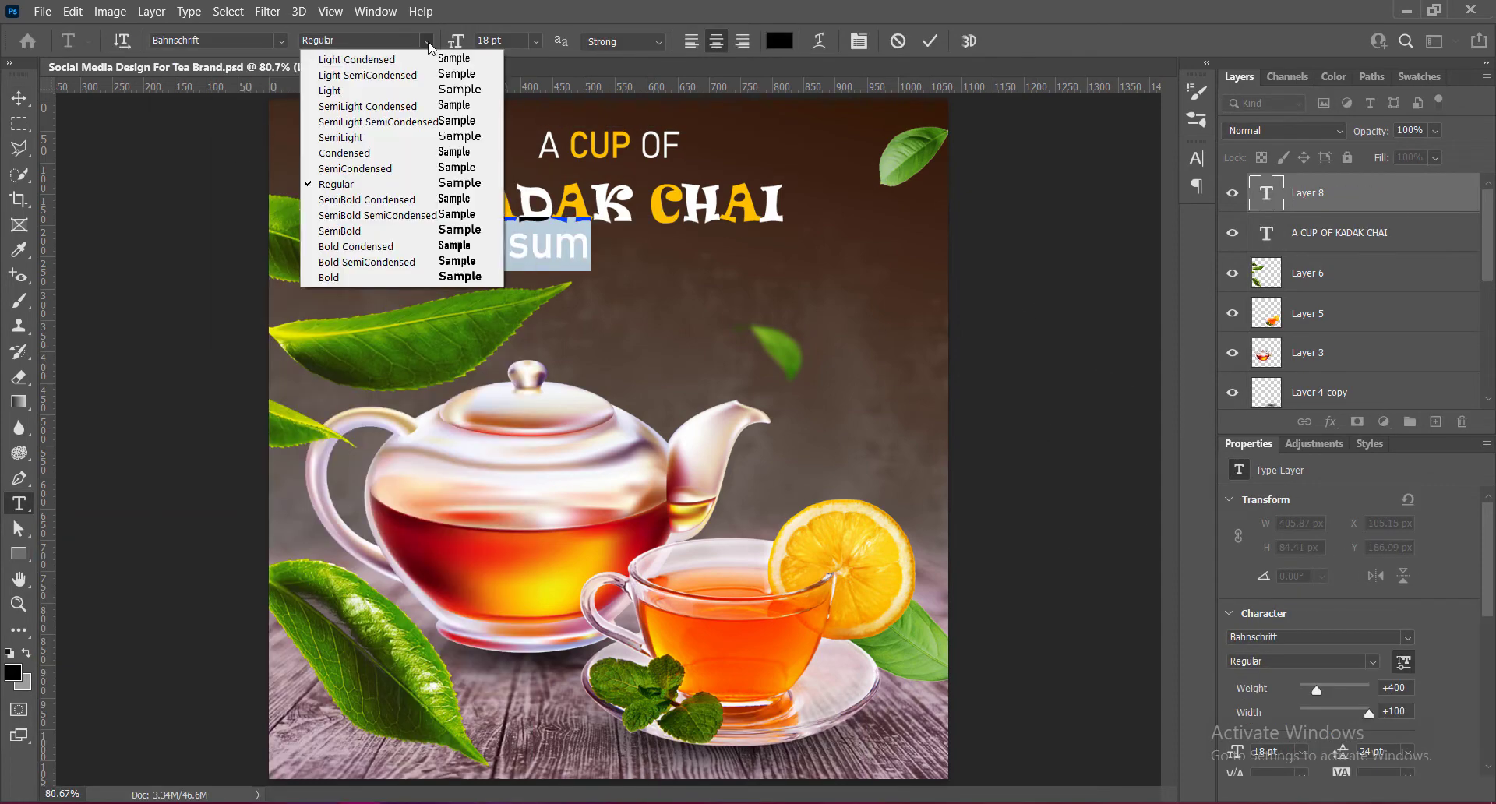
left_click(350, 78)
type("WORKS SAME AS BLOD")
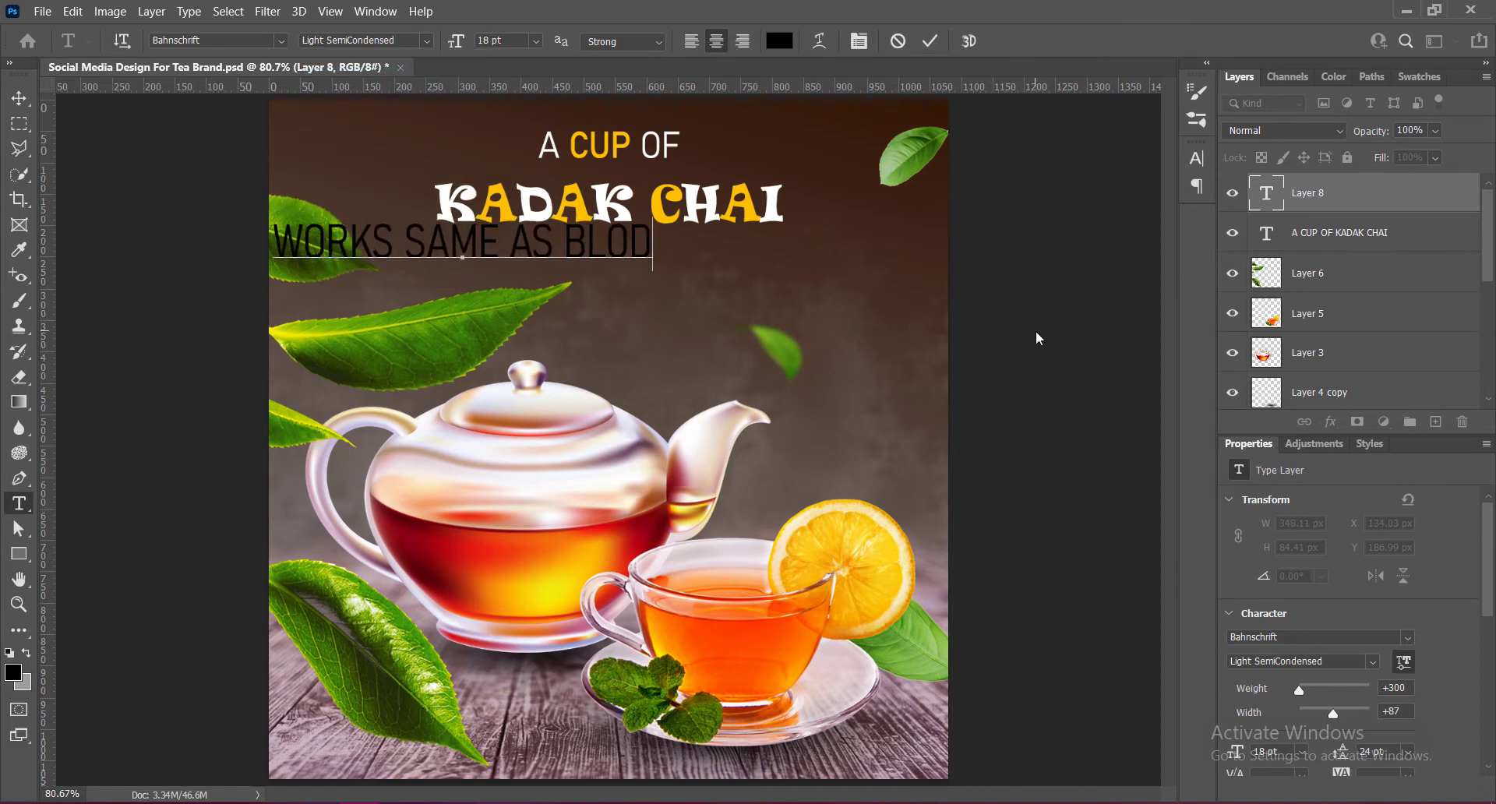
key("Return")
type("IN YOUR BODY")
Make the subheading white (#ffffff) at 8 pt
left_click(780, 40)
type("ffffff")
key("Return")
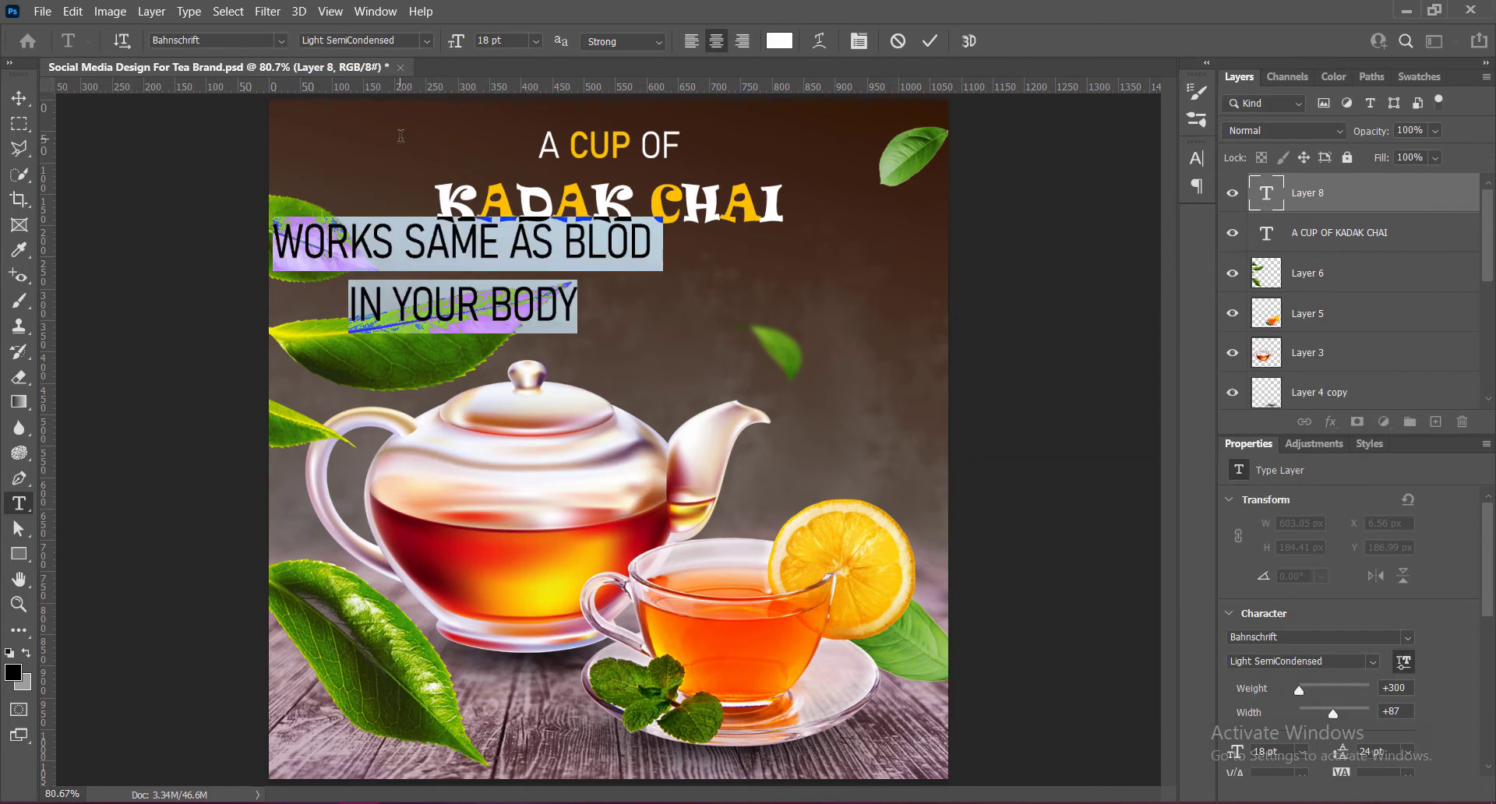
left_click(541, 40)
left_click(512, 123)
left_click(536, 41)
left_click(512, 104)
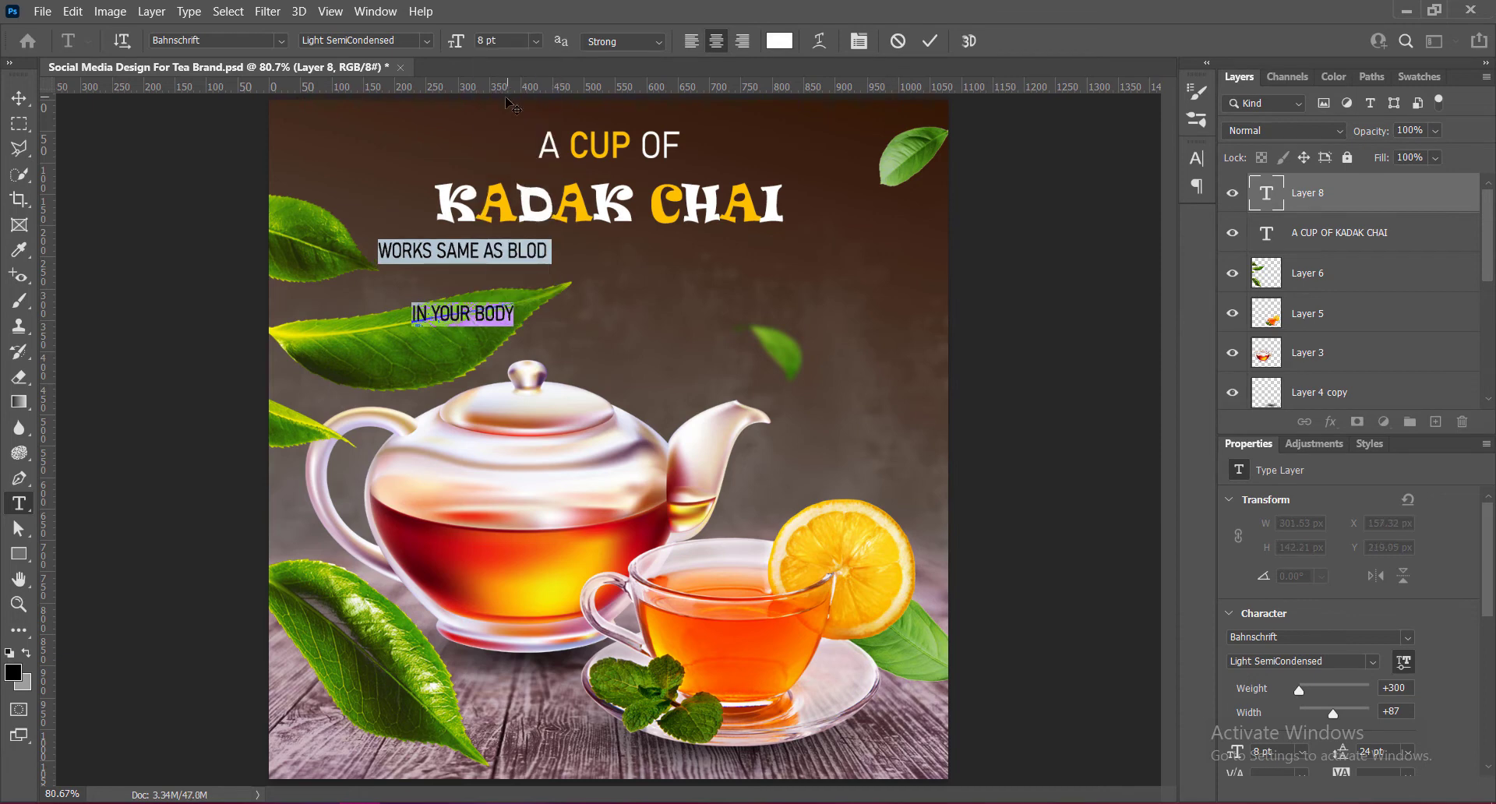
Set the subheading leading to 10 pt and widen its tracking
left_click(1196, 158)
left_click(1165, 199)
left_click(1130, 293)
left_click(1164, 218)
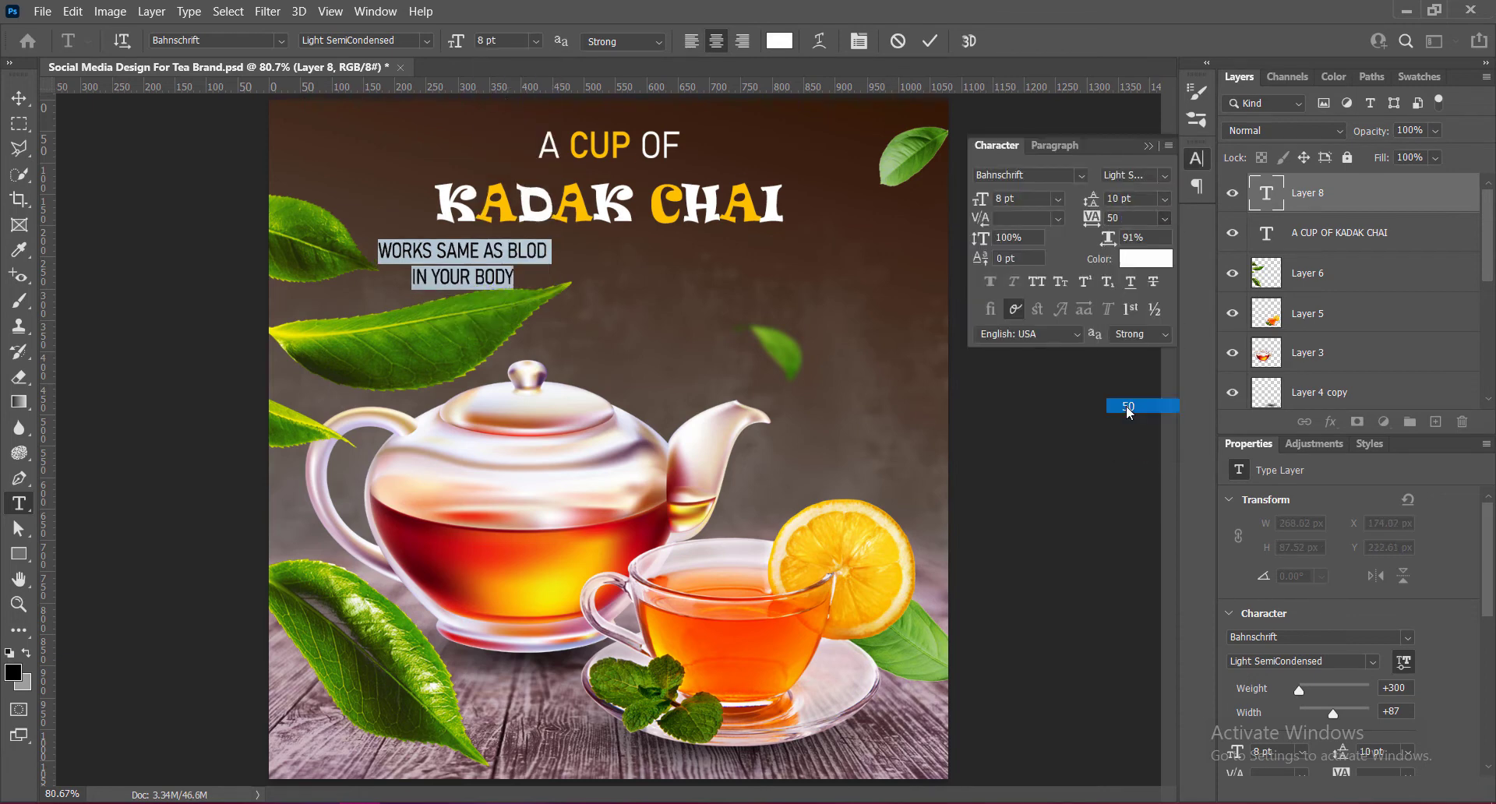
left_click(1142, 409)
left_click(1197, 159)
left_click(930, 40)
Centre the subheading under the KADAK CHAI headline, checking the headline's character settings
key("v")
left_click_drag(564, 340, 707, 339)
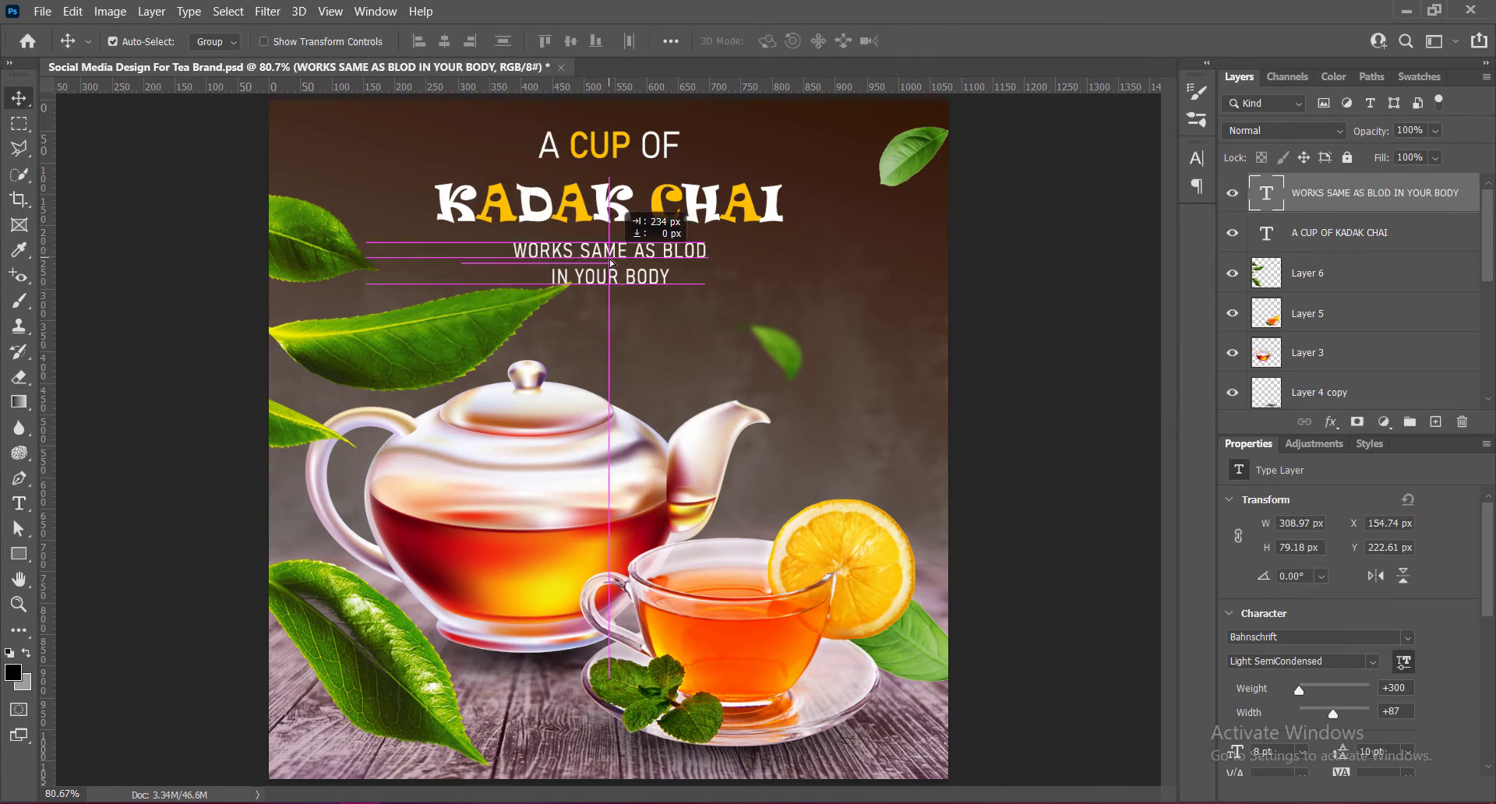
double_click(1266, 232)
left_click(1196, 159)
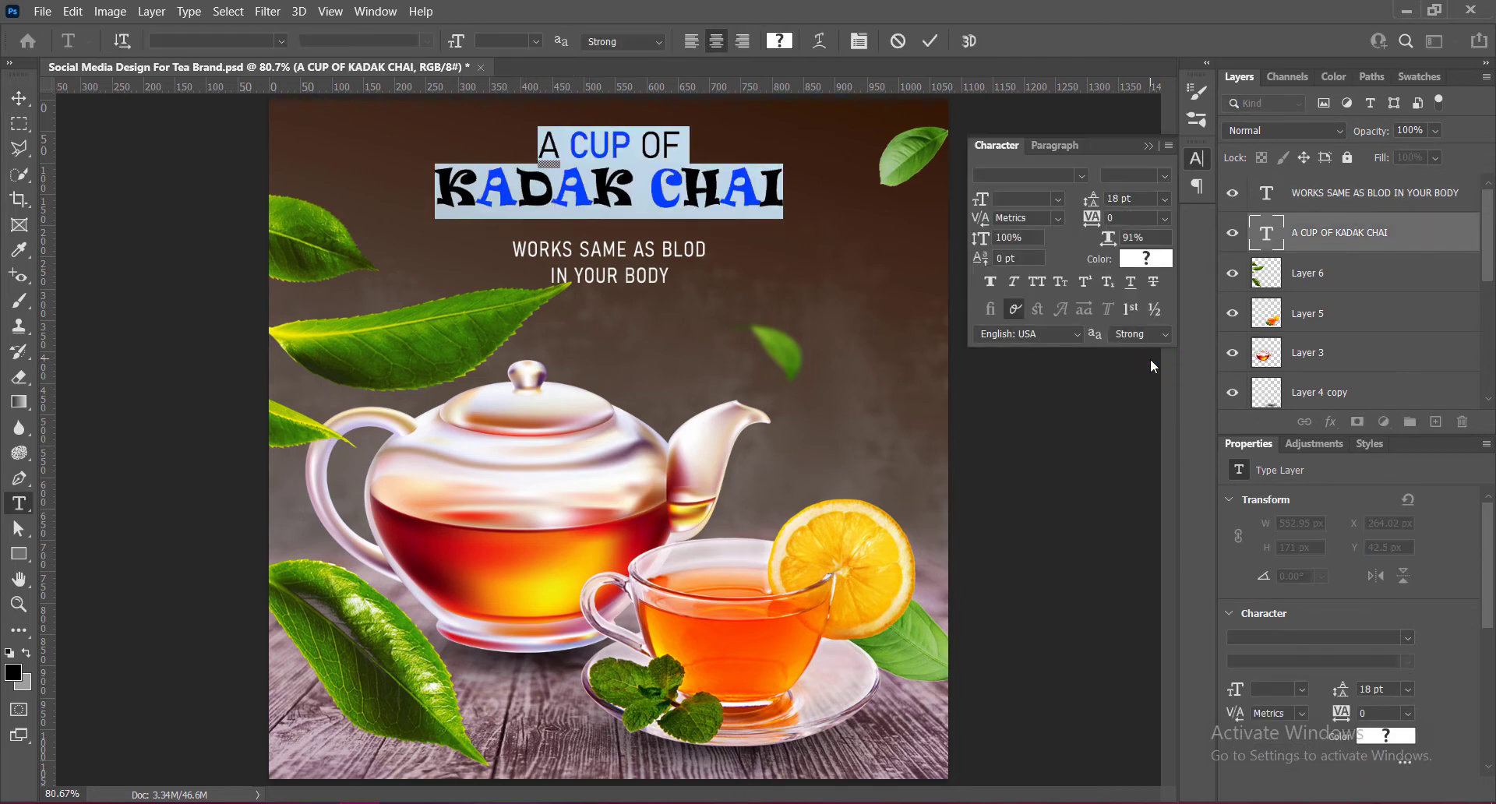
left_click(610, 265)
left_click_drag(607, 256, 608, 252)
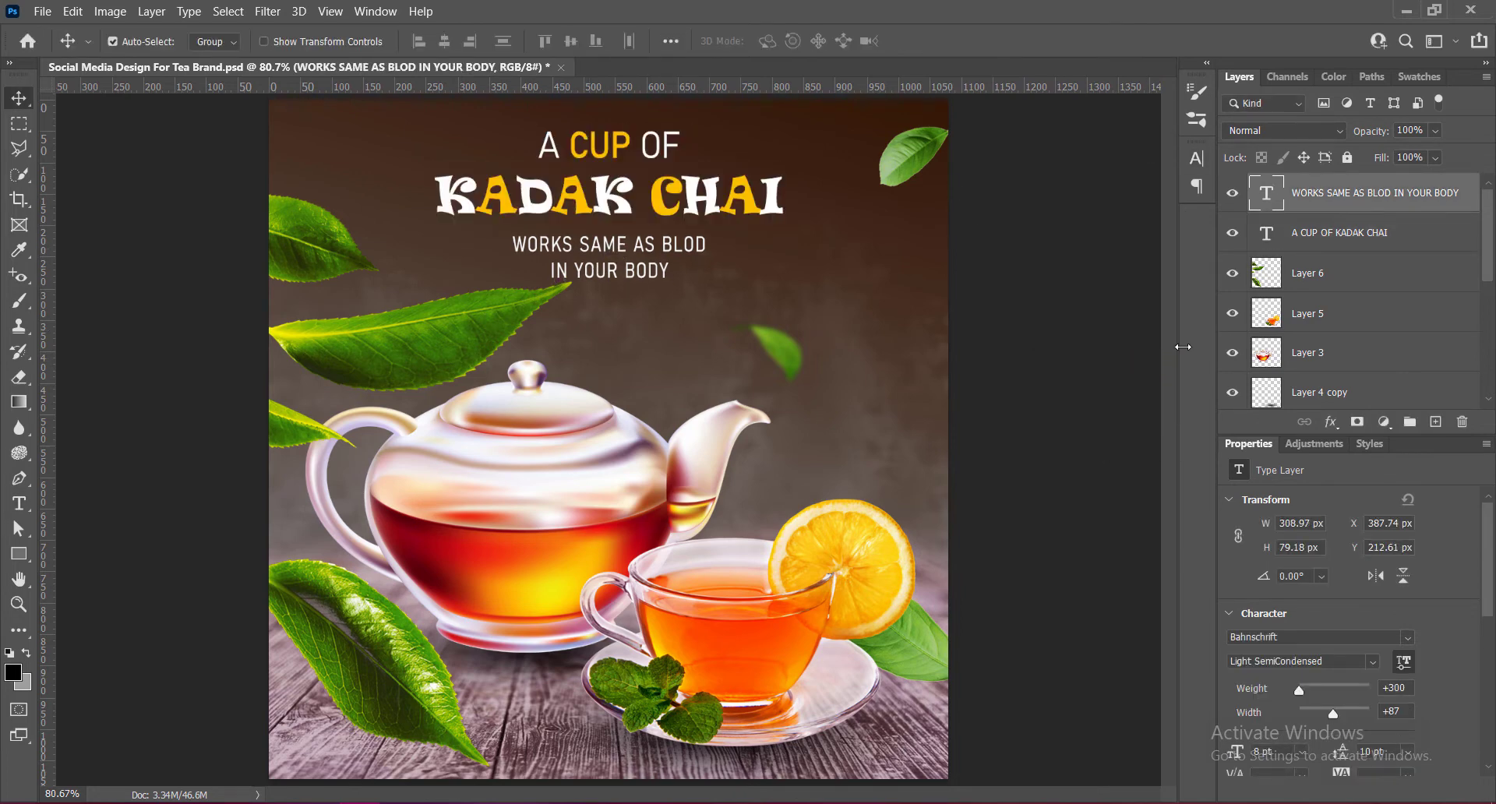
Correct 'BLOD' to 'BLOOD' in the subheading
double_click(705, 257)
type("O")
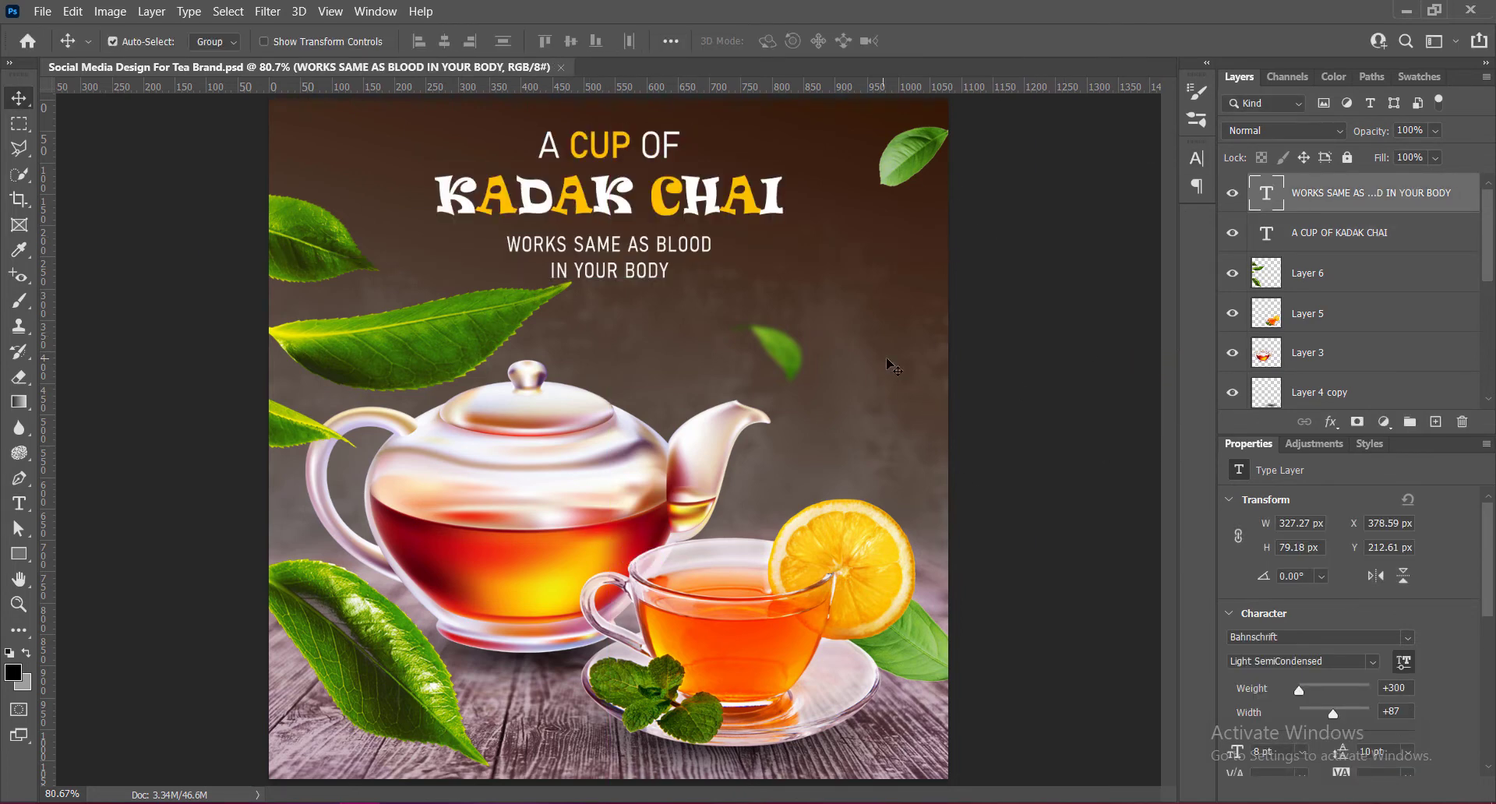
left_click(674, 271)
End the subheading with '!', then draw an ellipse beside the teapot spout
type("!")
left_click(1435, 422)
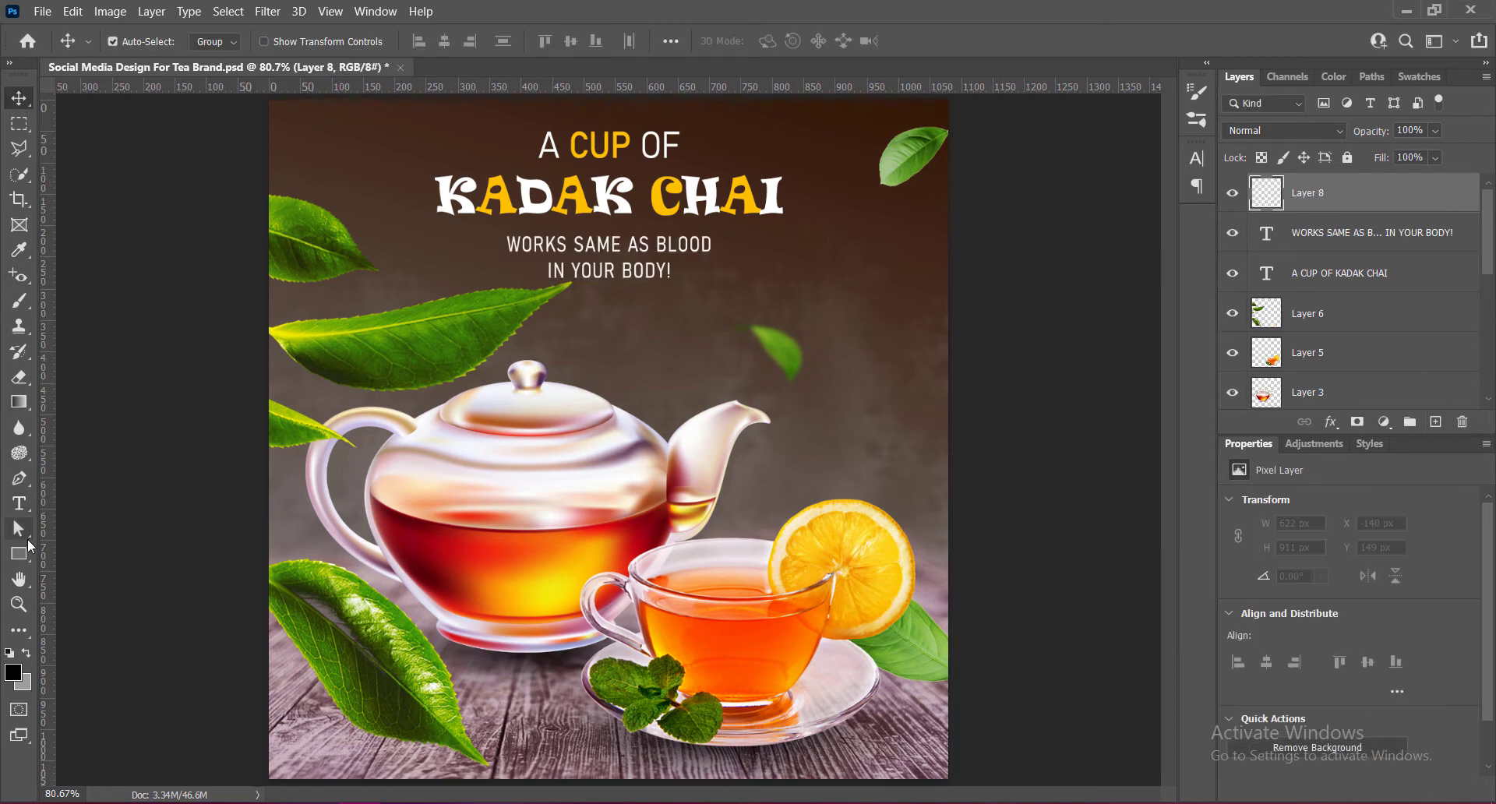
right_click(19, 554)
left_click(86, 572)
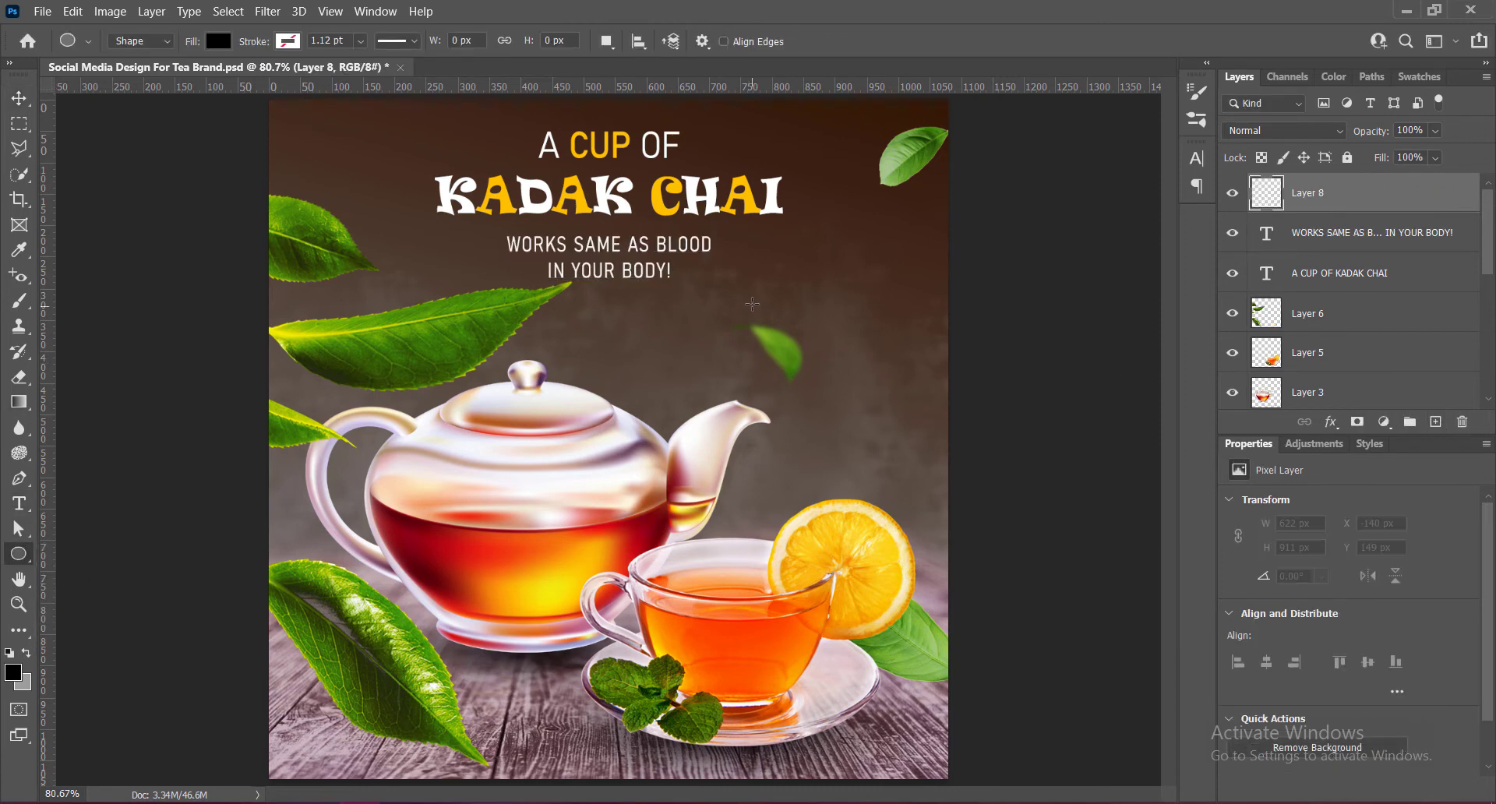
left_click_drag(752, 302, 905, 389)
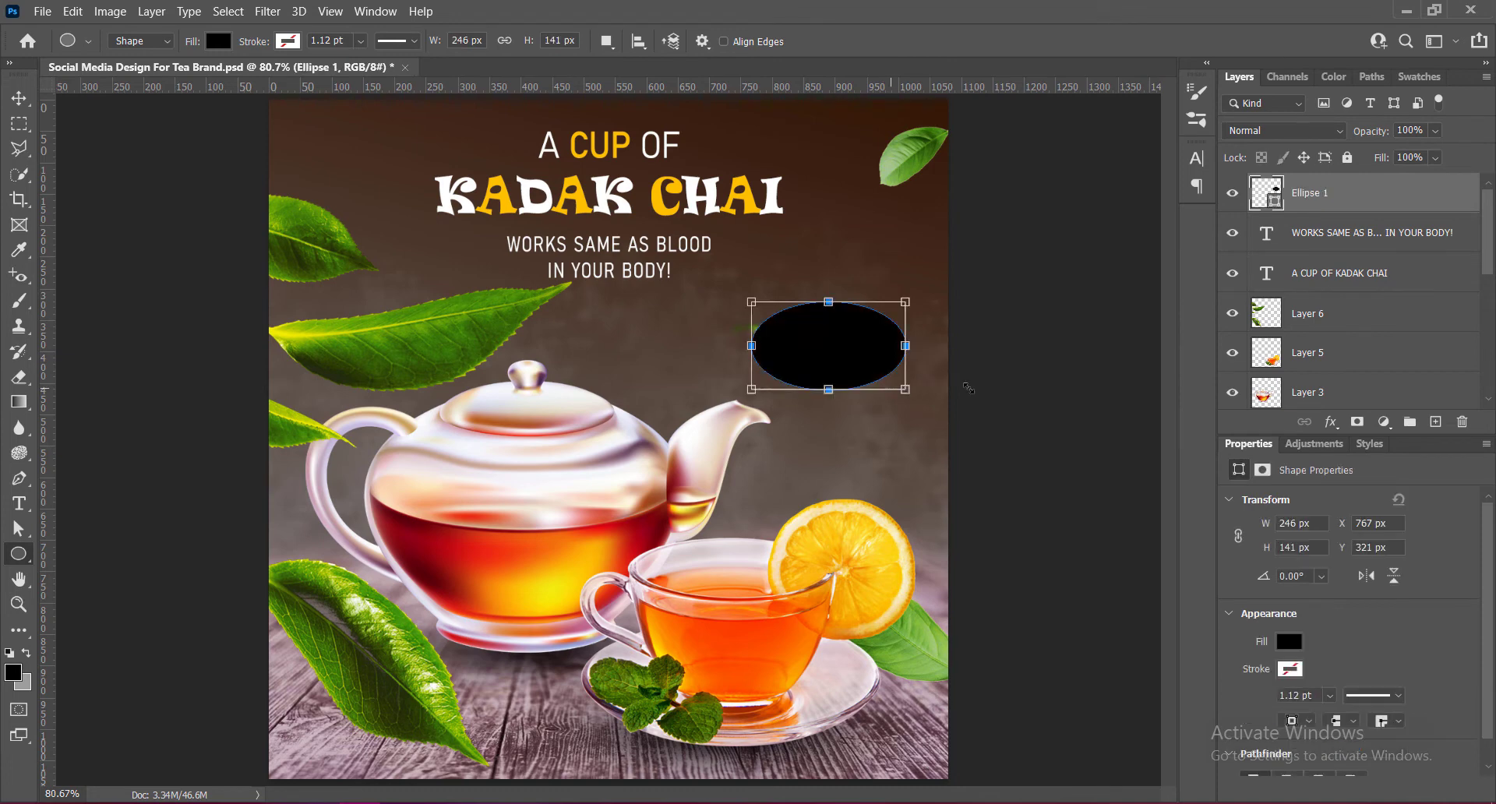
key("v")
left_click_drag(832, 357, 864, 418)
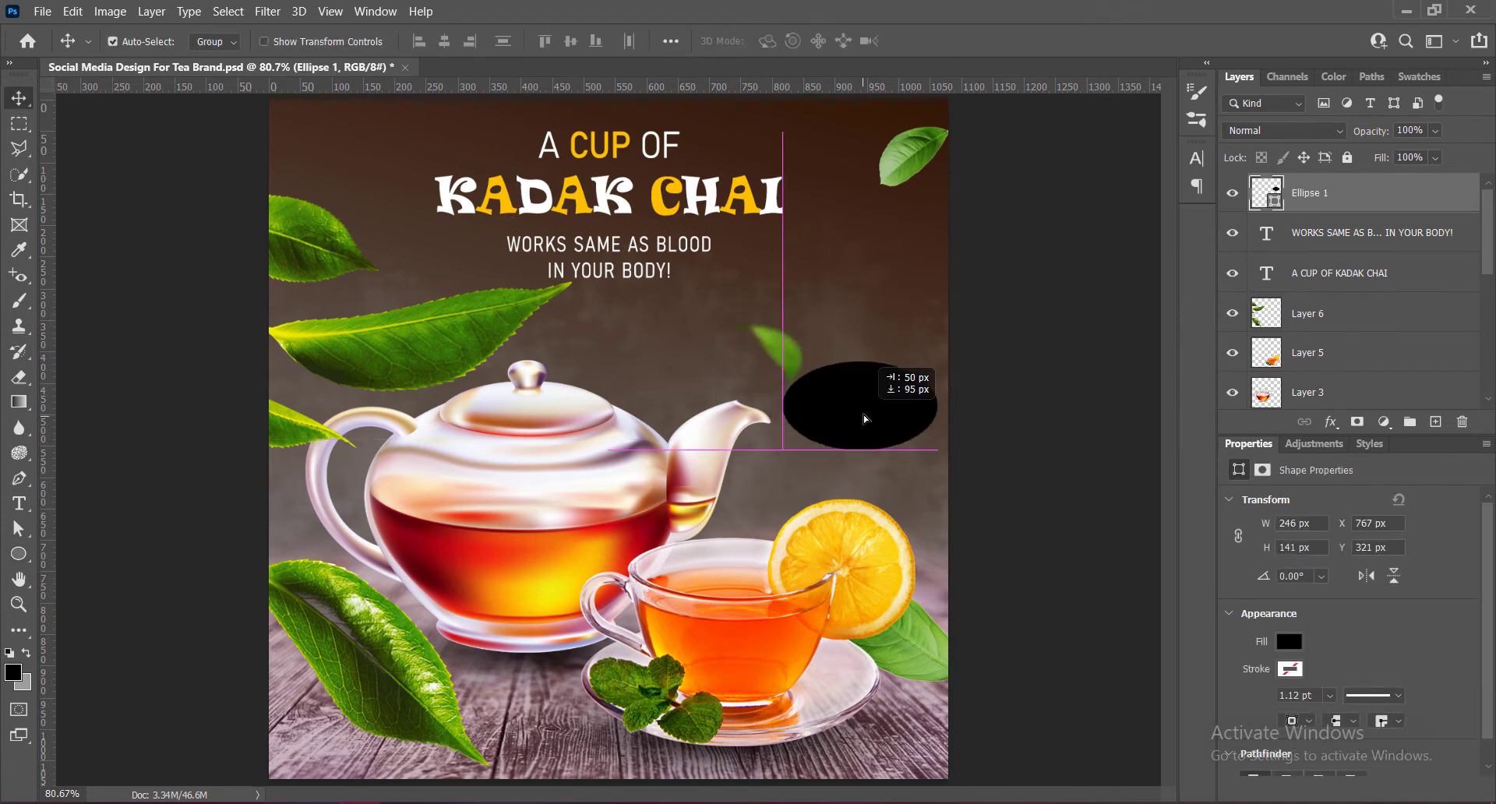
Resize the ellipse to about 219 × 113 px and fine-tune its position
key("ctrl+t")
left_click_drag(938, 451, 896, 436)
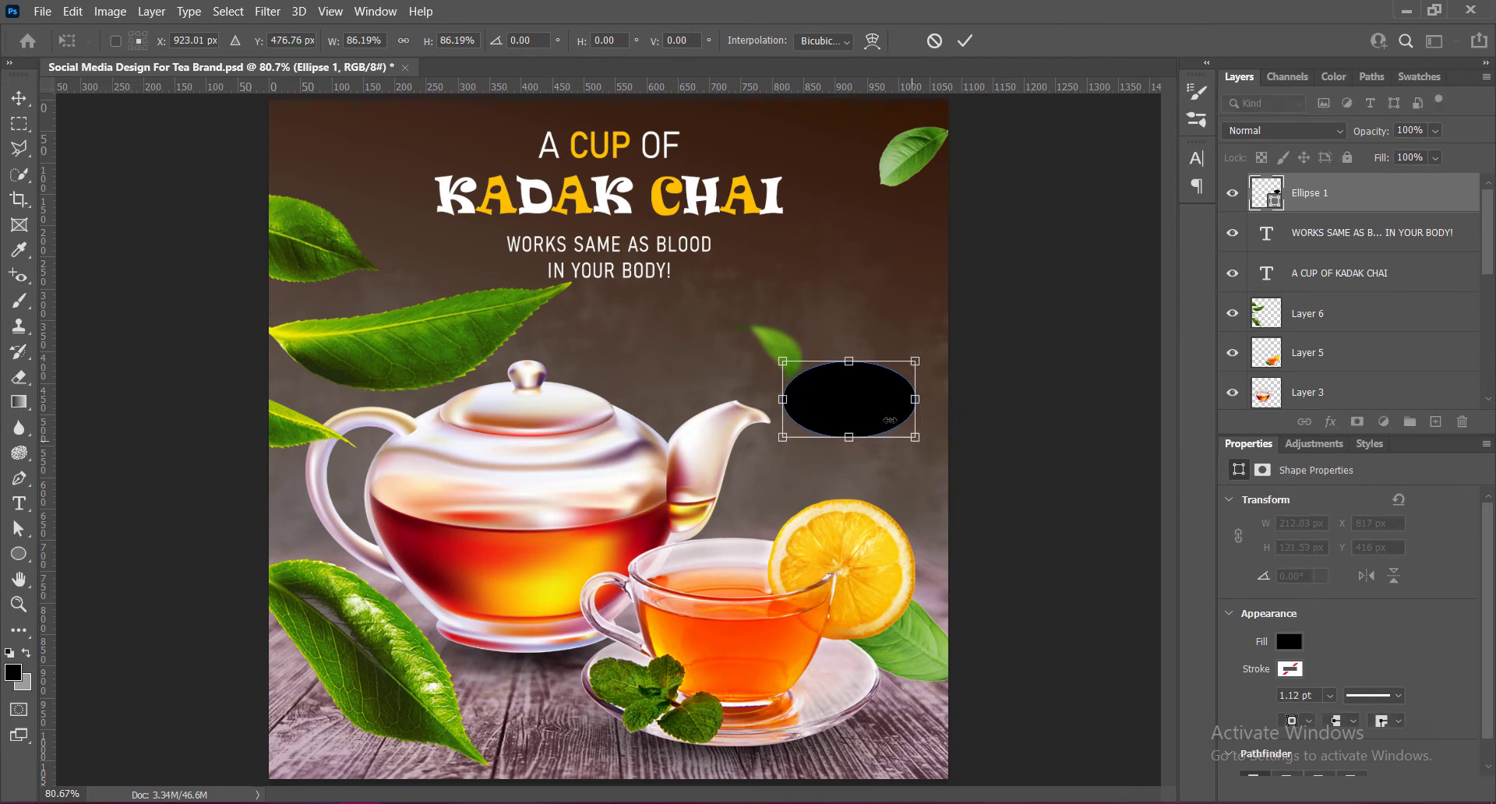
left_click_drag(848, 363, 850, 370)
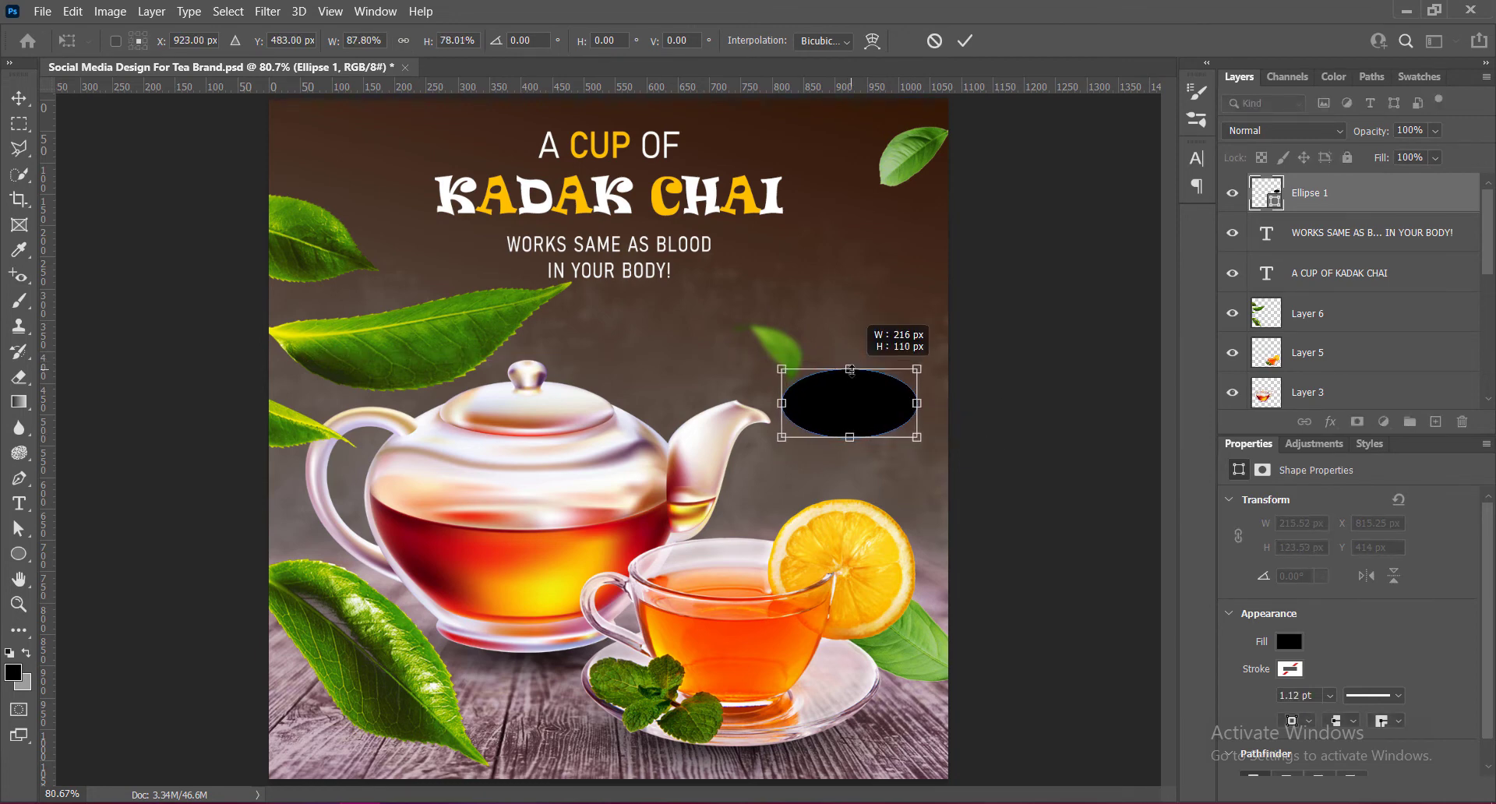
left_click_drag(917, 404, 915, 405)
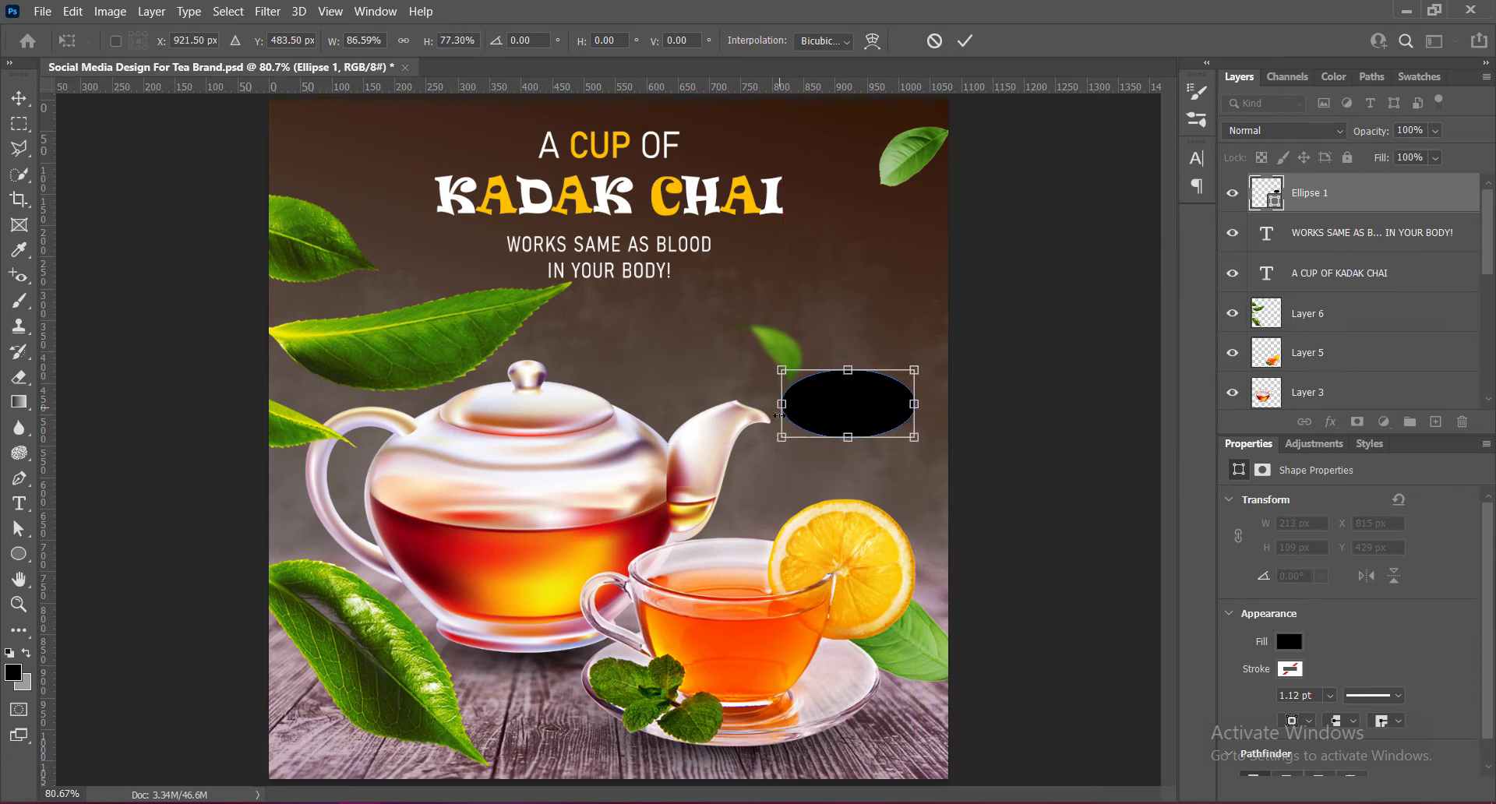
left_click_drag(783, 405, 775, 409)
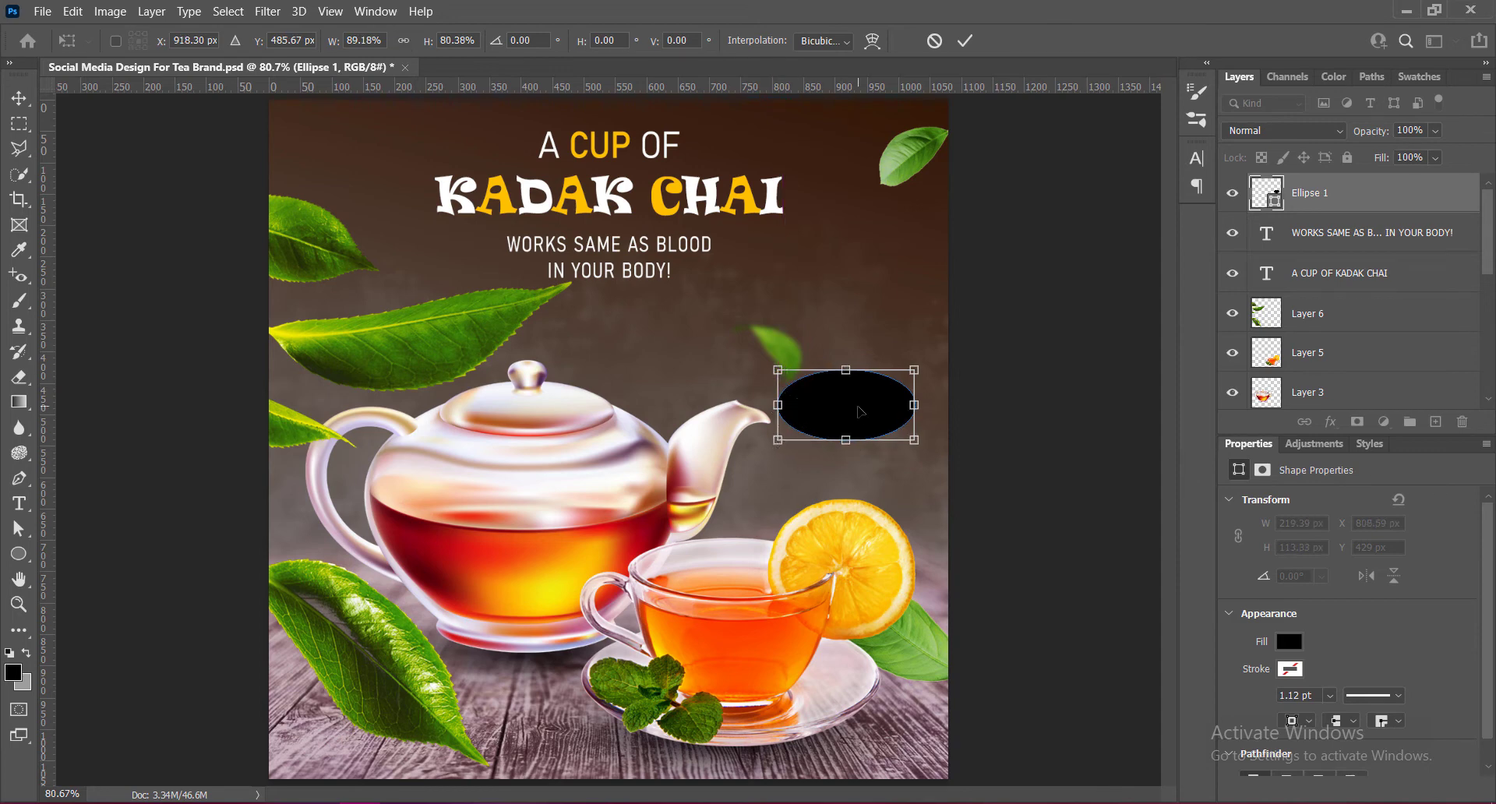
key("Return")
left_click_drag(872, 417, 862, 415)
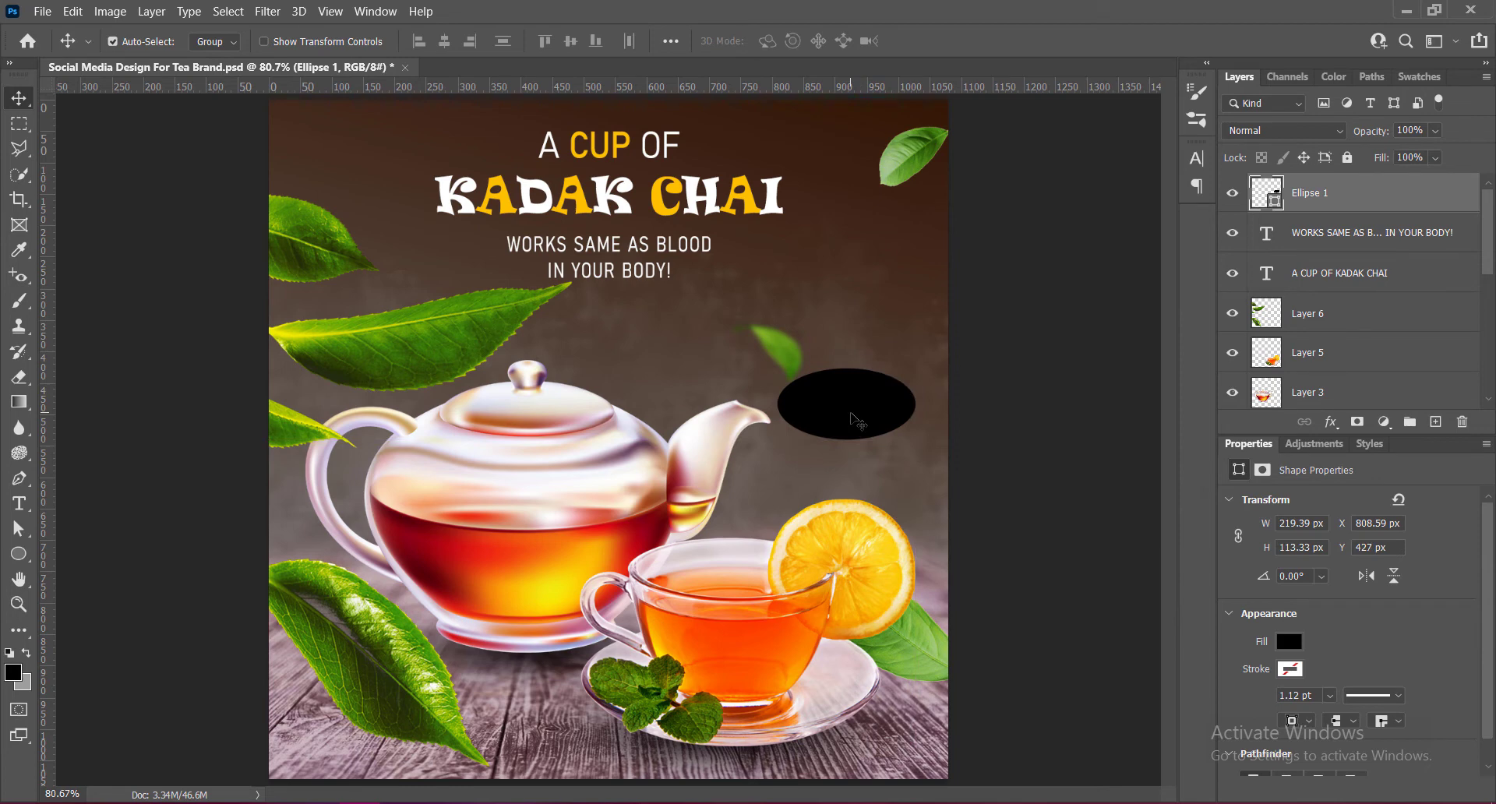
key("Down")
key("Down")
key("Down")
key("Up")
key("Up")
key("Up")
Give Ellipse 1 a reversed Gradient Overlay at a -75° angle
double_click(1264, 194)
left_click_drag(780, 150, 1081, 96)
left_click(1007, 392)
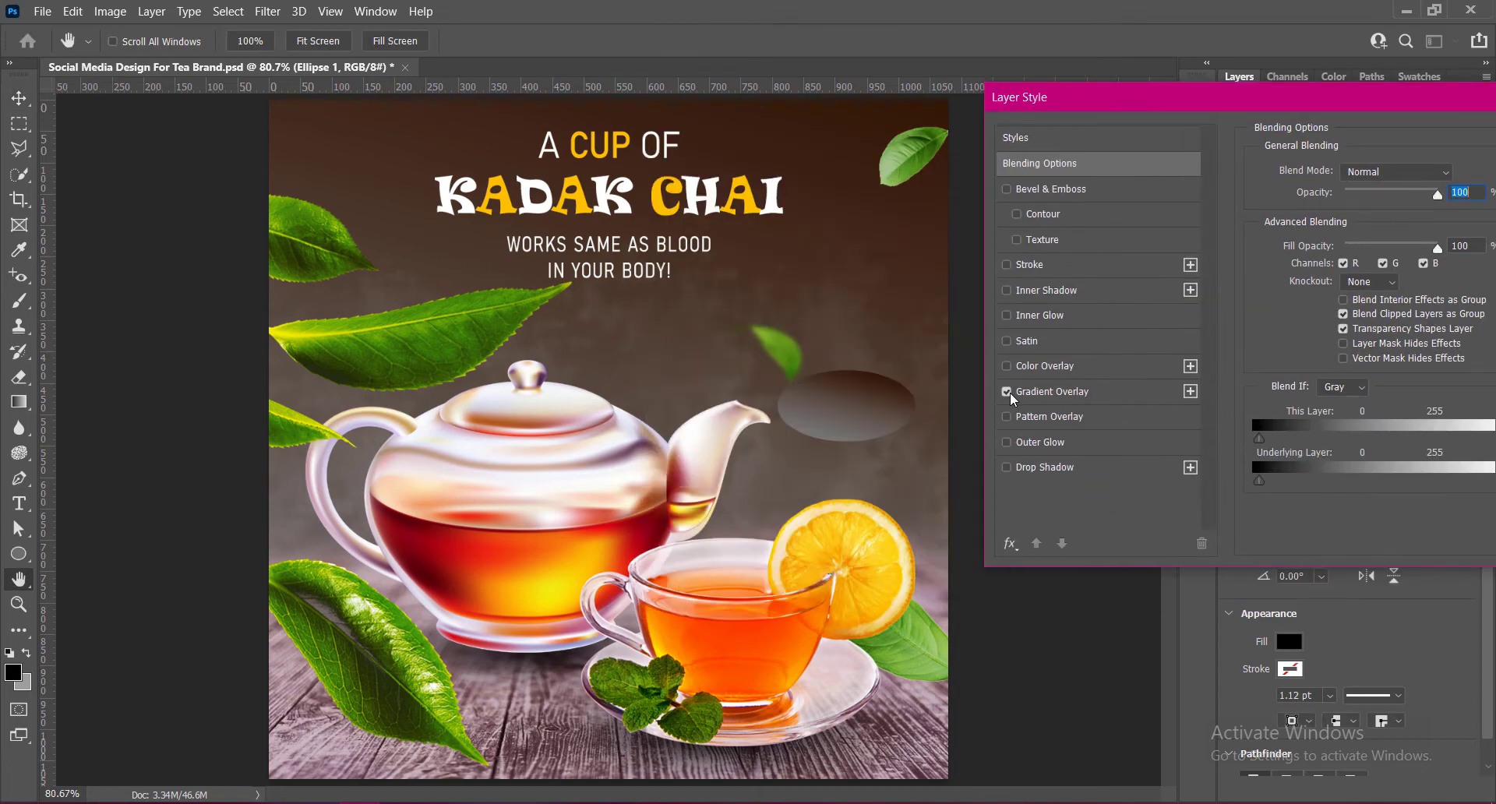
left_click(1056, 393)
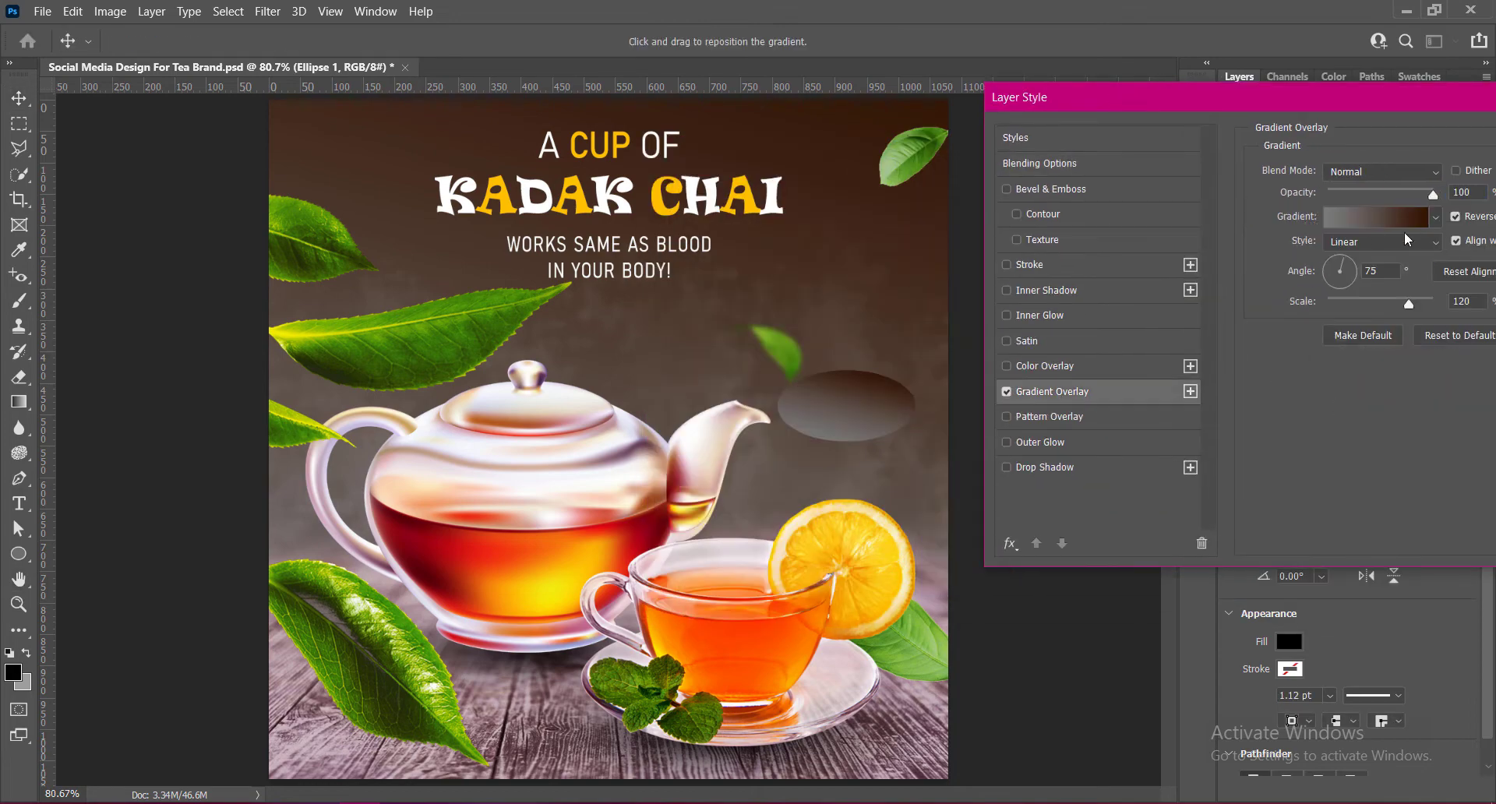
left_click(1456, 217)
left_click(1370, 271)
type("-")
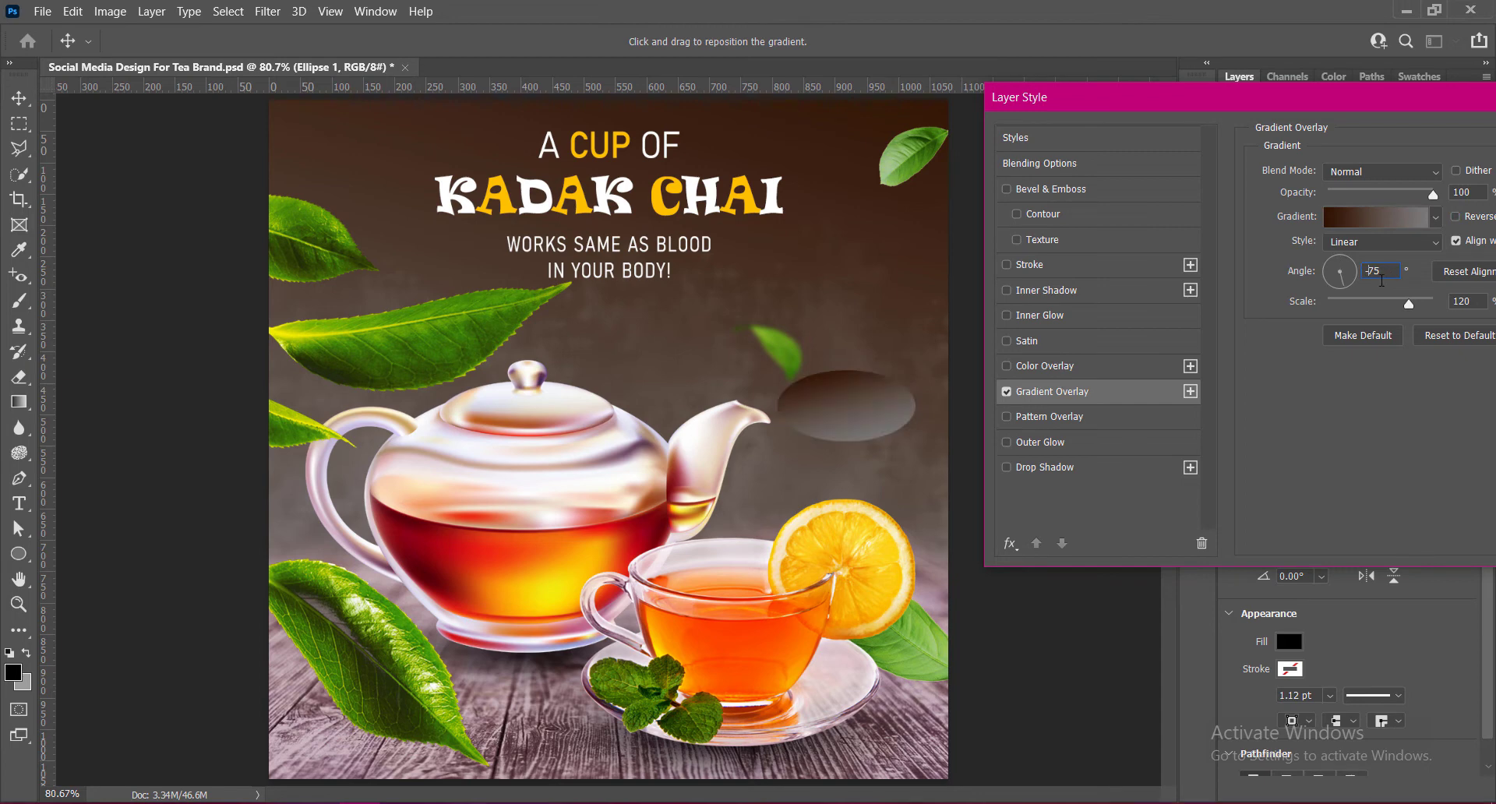
left_click(1454, 217)
Shift the gradient midpoint to 54%, apply the effect, and lower the layer opacity to about half
left_click(1386, 216)
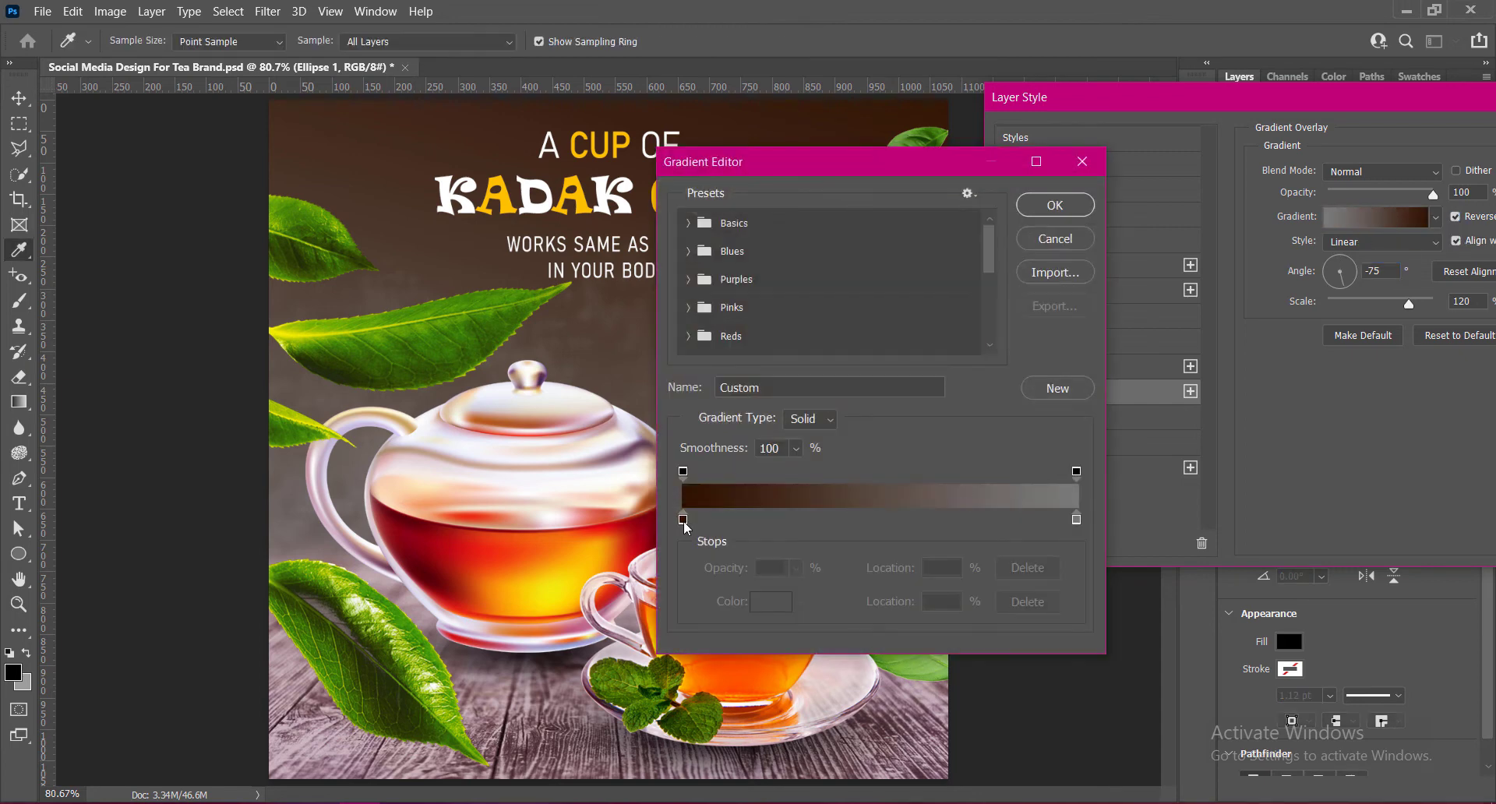
left_click(682, 519)
left_click_drag(863, 513, 896, 513)
left_click(1068, 206)
left_click(1386, 217)
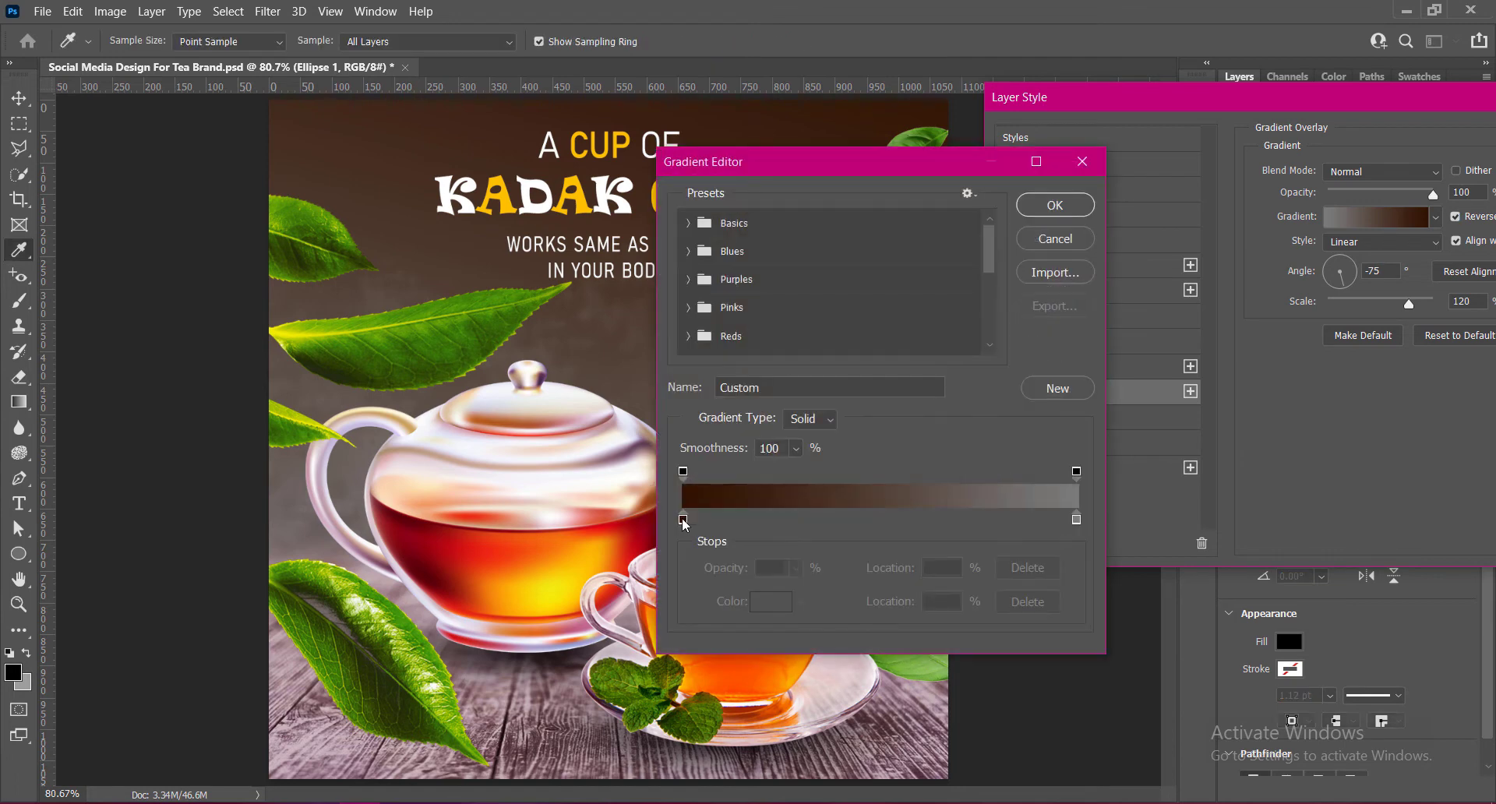
left_click(1055, 205)
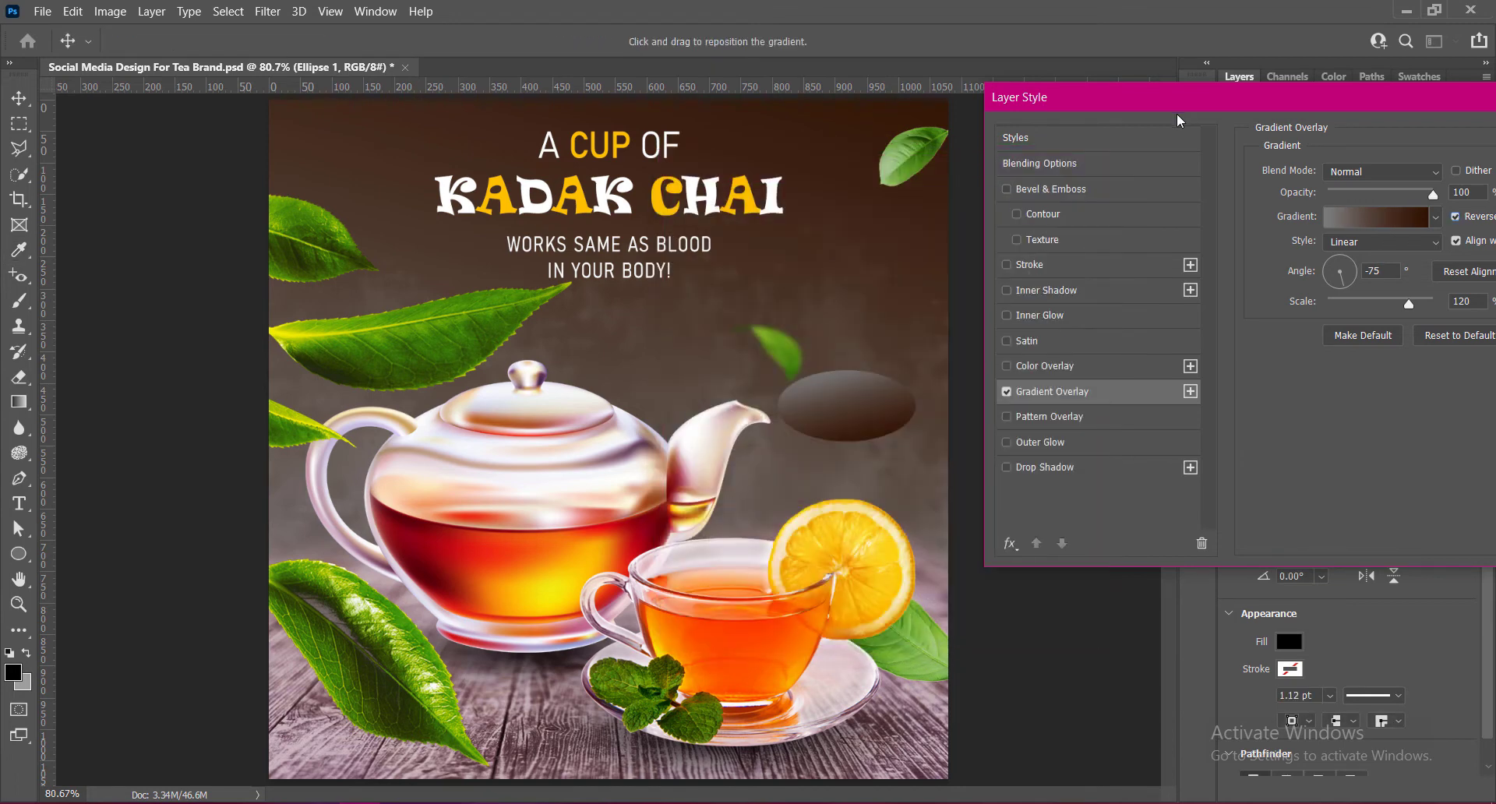
left_click_drag(1236, 95, 991, 101)
left_click(1431, 147)
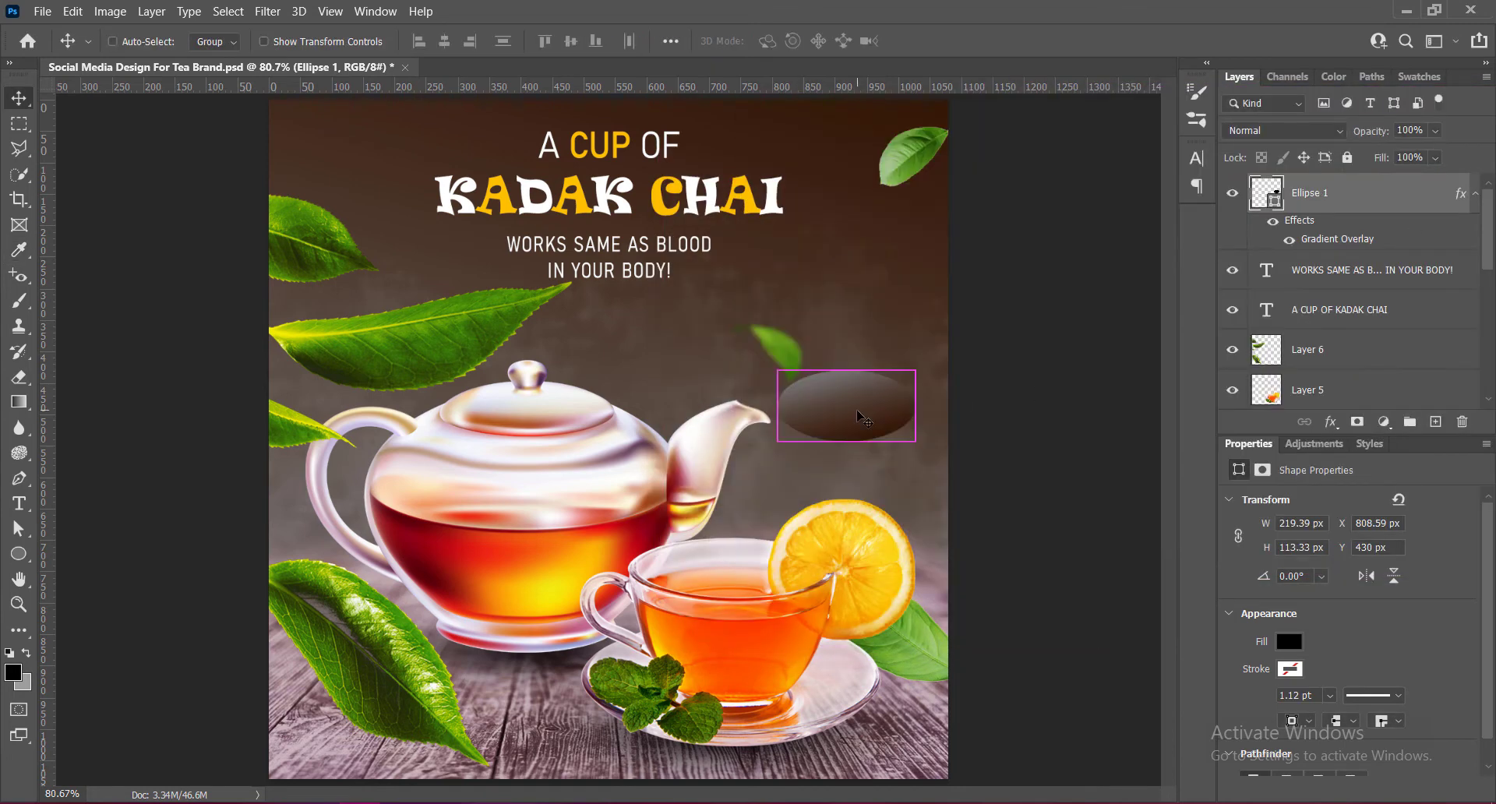
left_click_drag(1447, 156, 1407, 166)
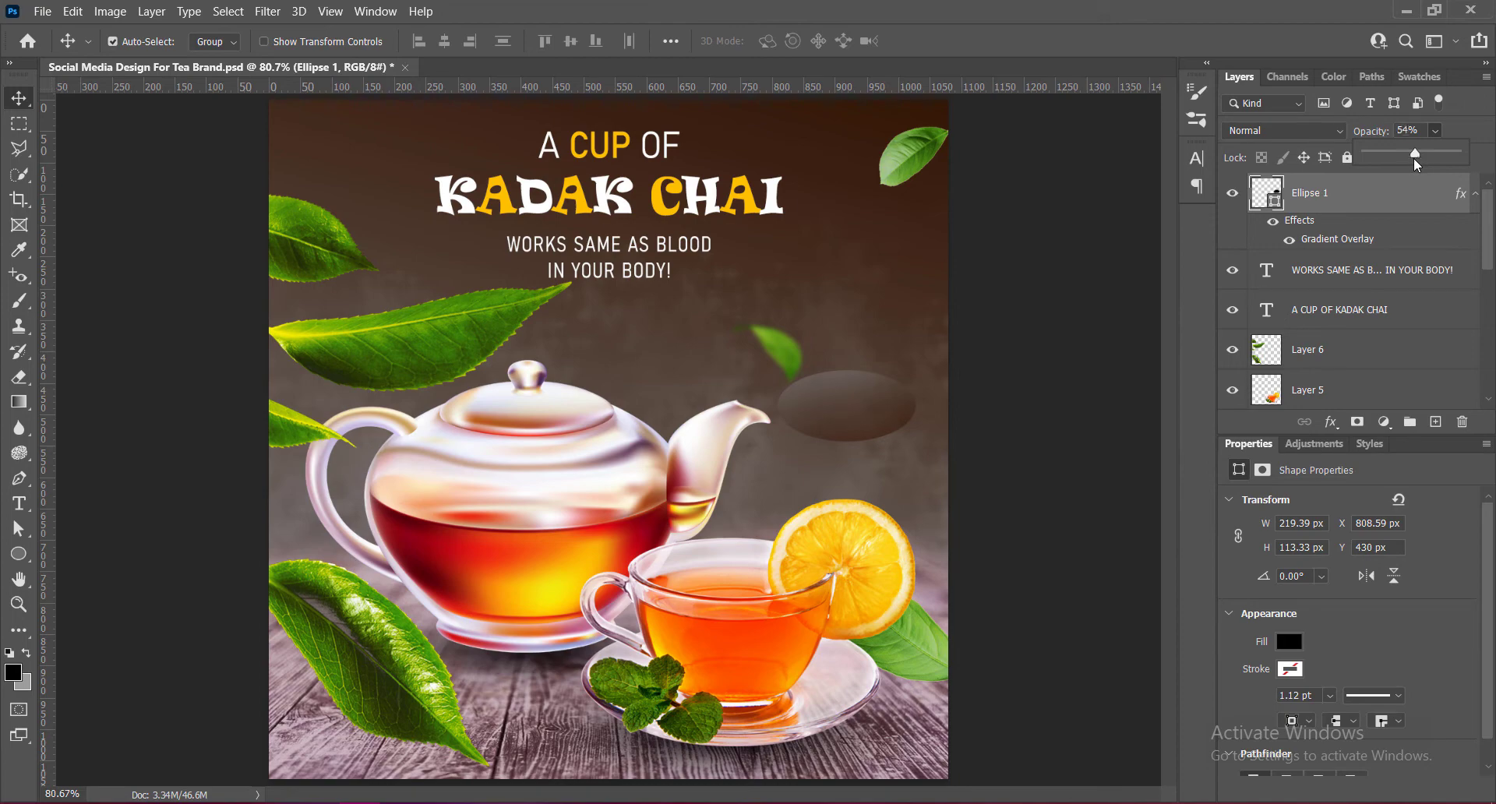
Lower Ellipse 1 to 51% opacity and add a white Outer Glow to it
left_click_drag(1413, 159, 1411, 157)
left_click(1270, 201)
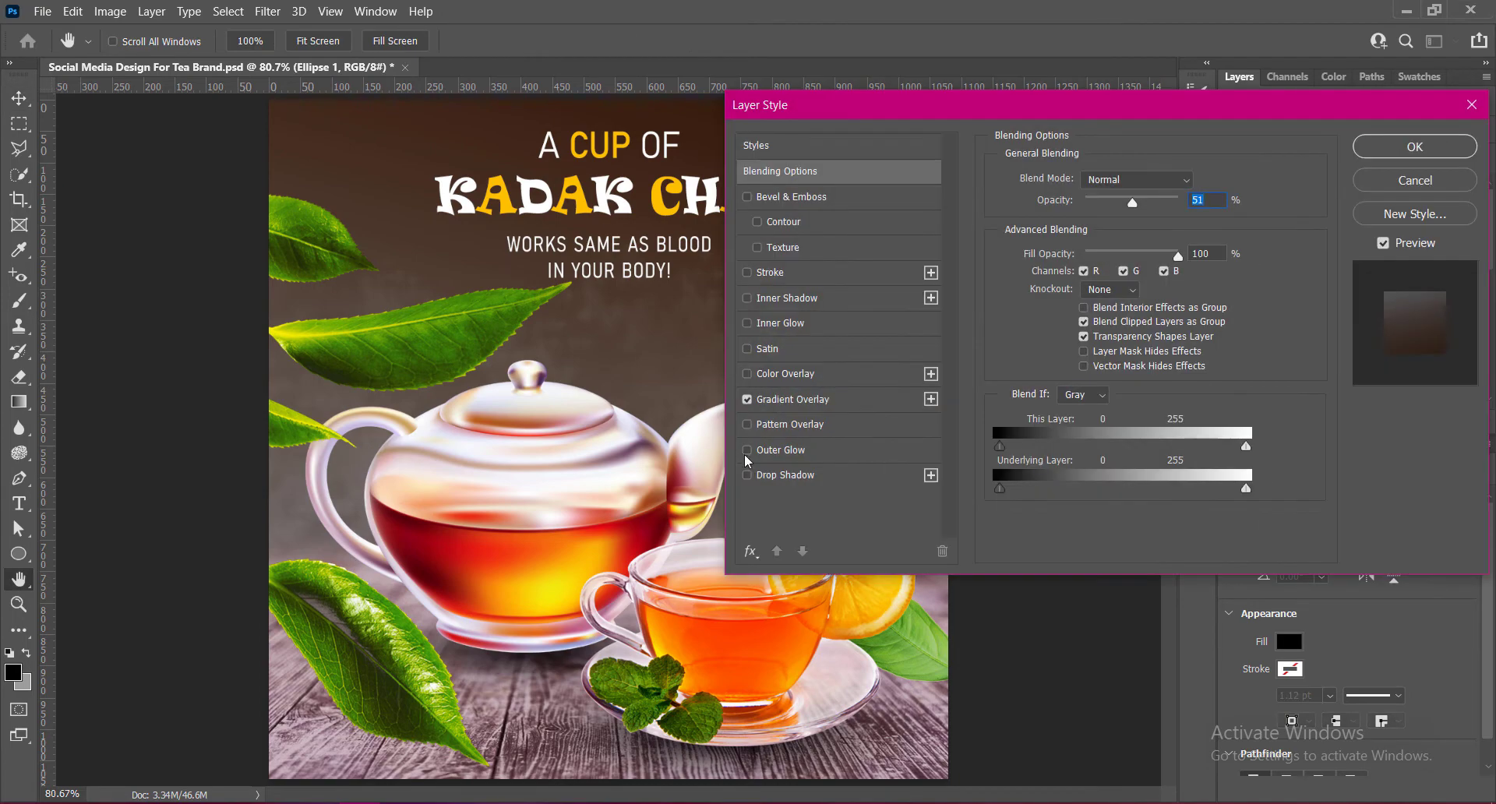
left_click_drag(1006, 111, 1256, 61)
left_click(1031, 400)
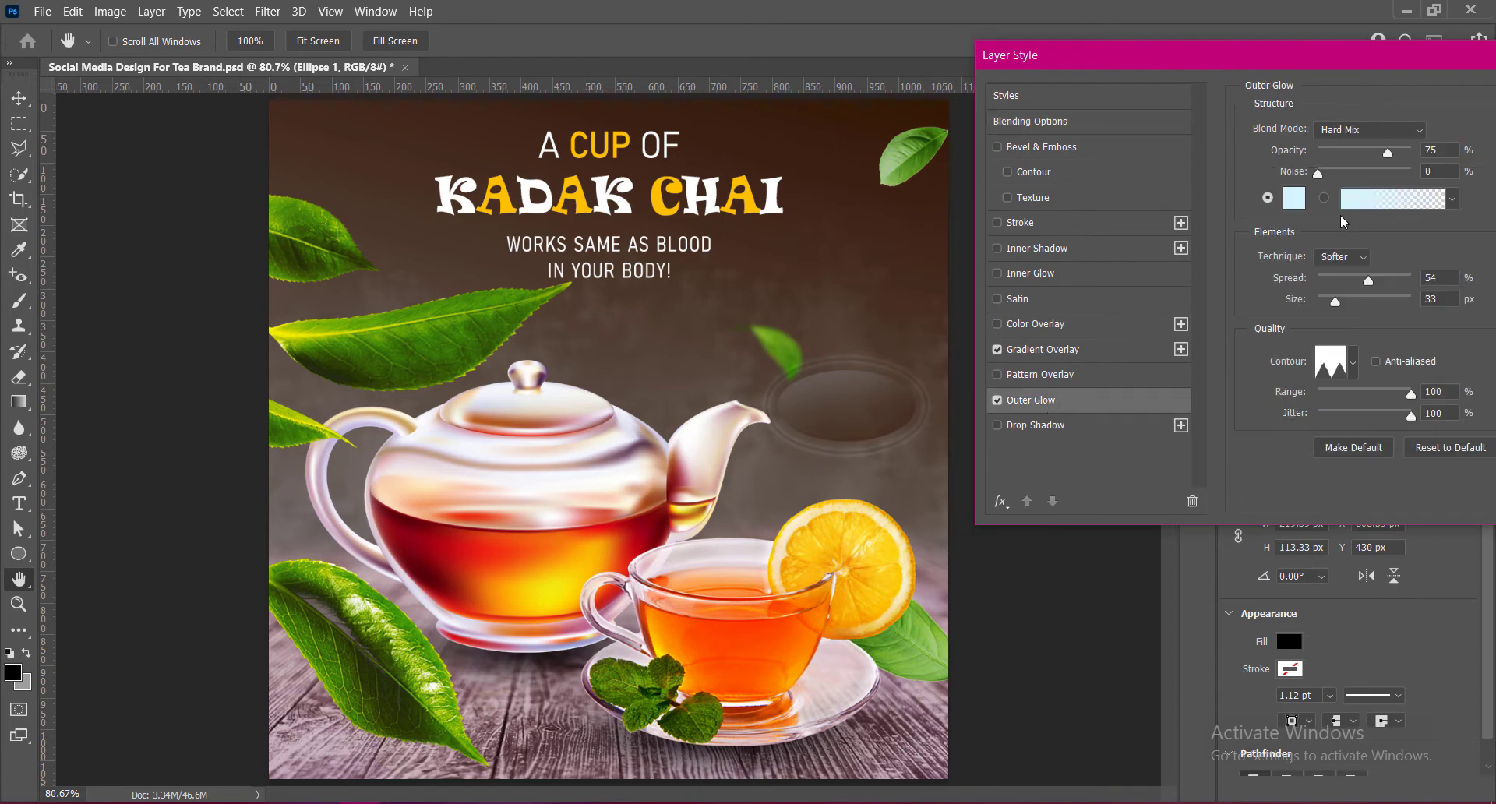
left_click(1293, 197)
left_click(946, 395)
left_click(1378, 376)
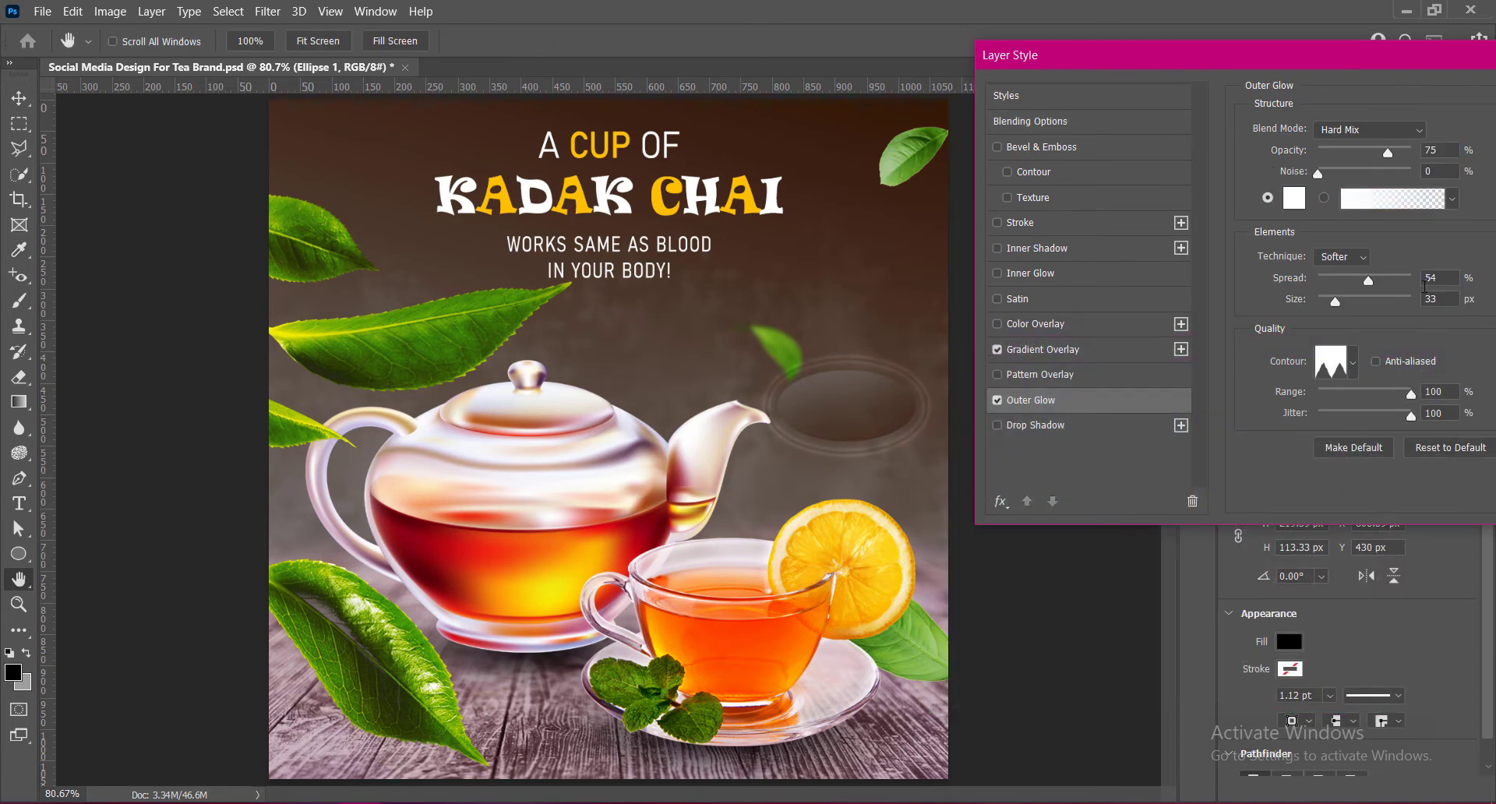
Give the glow a ring contour, Spread about 32%, Size 33 px and Opacity 60%
left_click(1354, 362)
left_click(1200, 438)
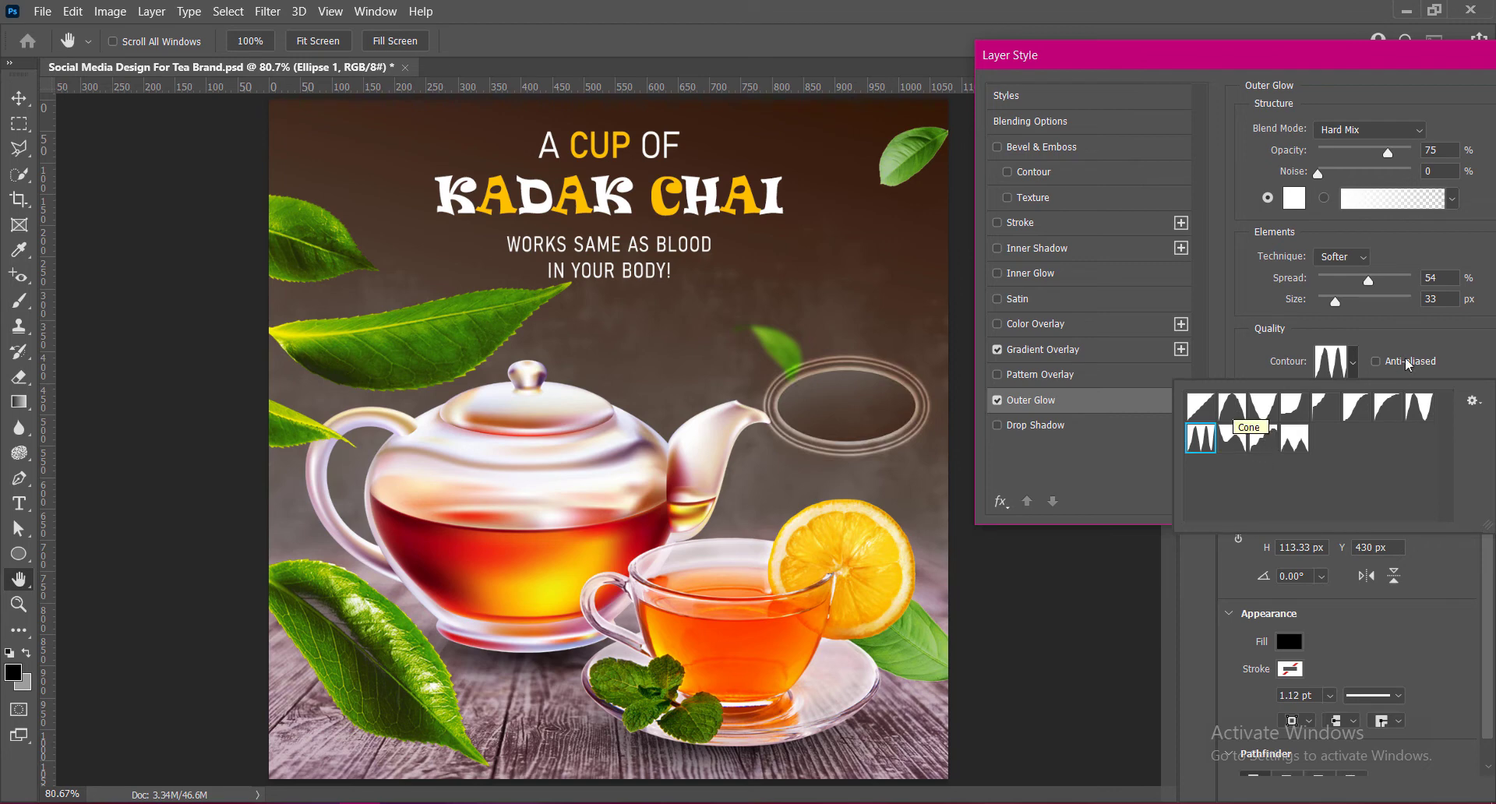
left_click(1335, 312)
mouse_move(1369, 283)
left_mouse_down()
mouse_move(1350, 284)
mouse_move(1339, 307)
left_mouse_up()
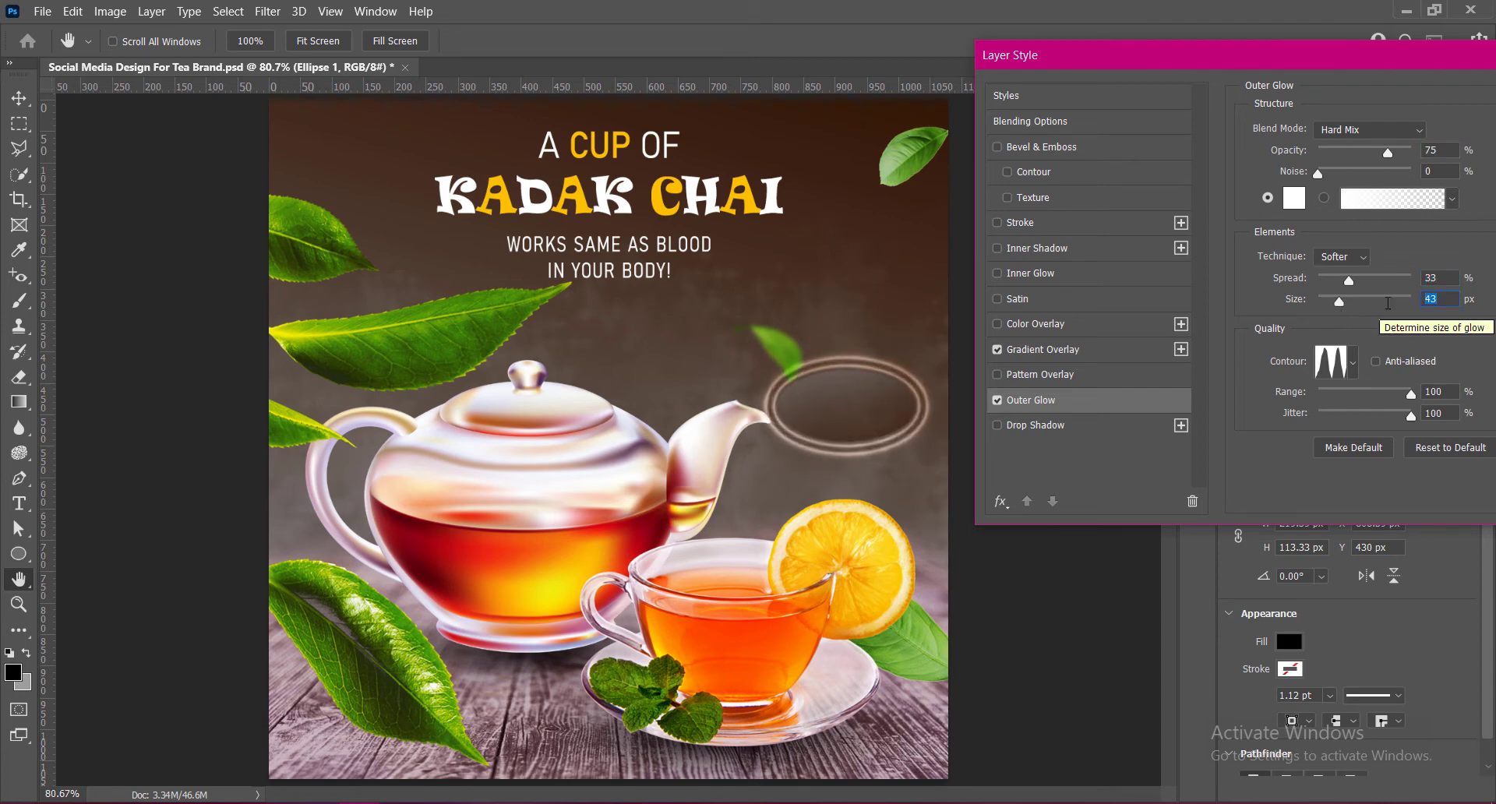
type("45")
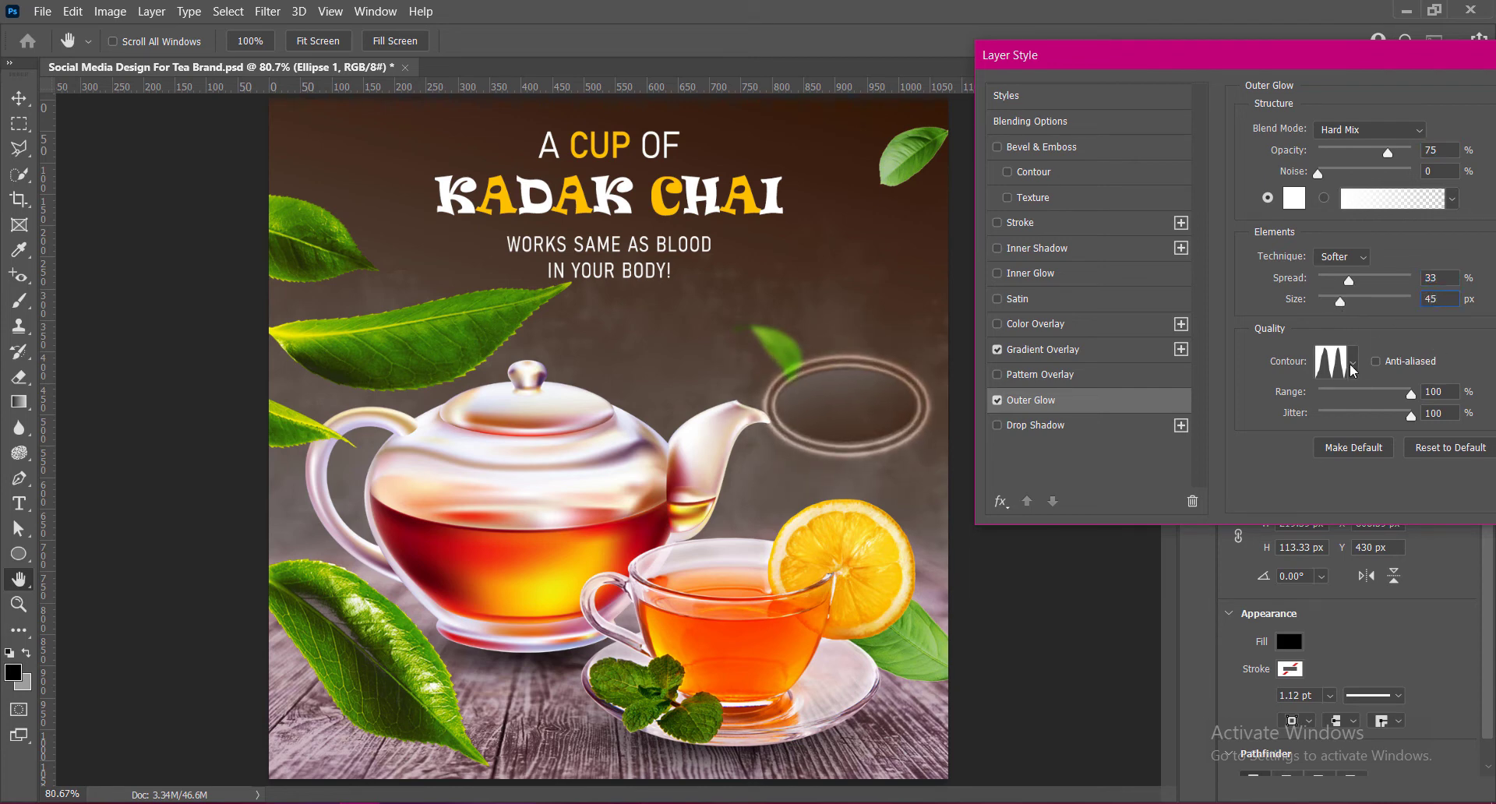
type("51")
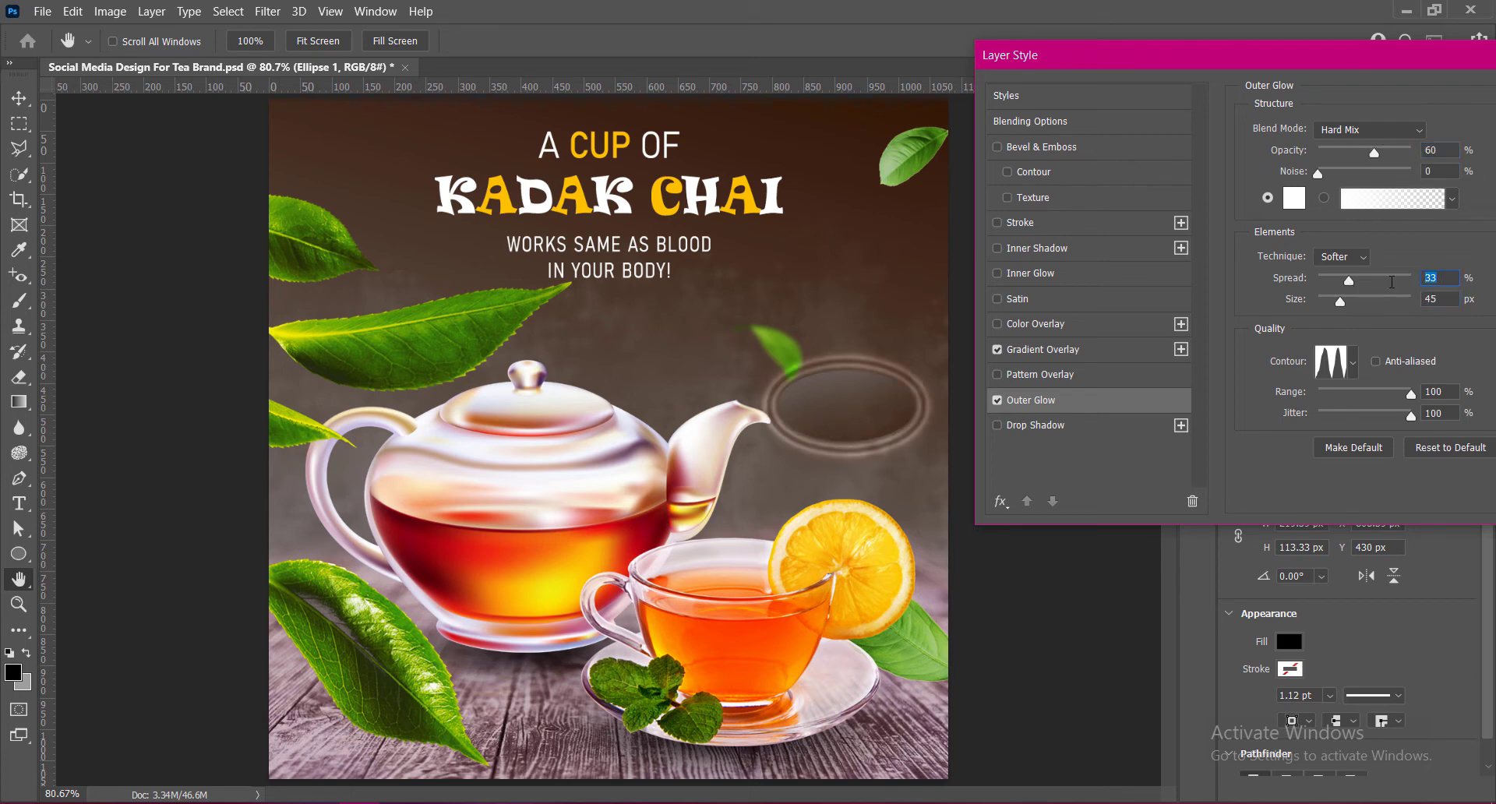
type("21")
left_click(1336, 303)
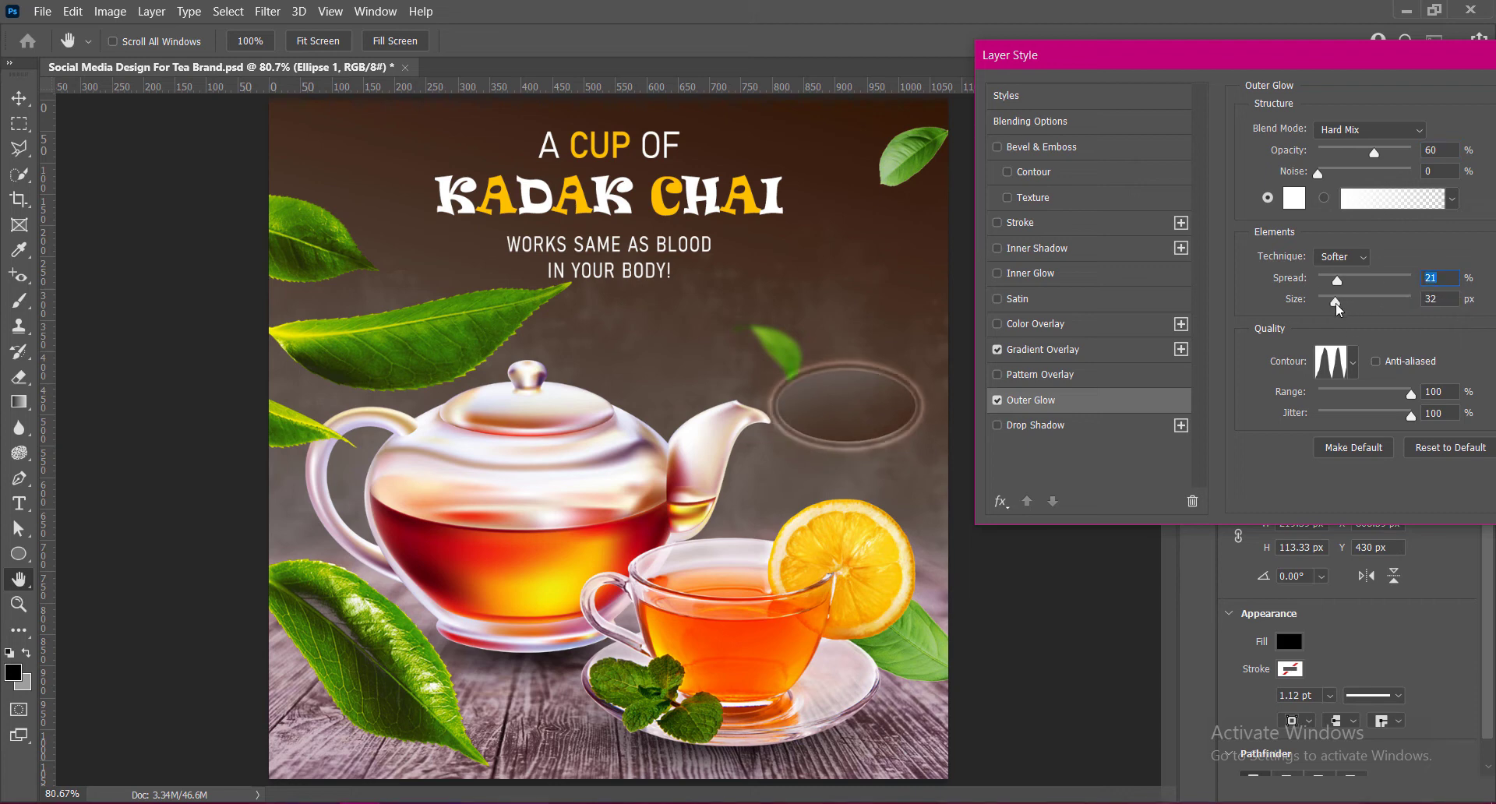
key("Tab")
left_click_drag(1356, 281, 1350, 282)
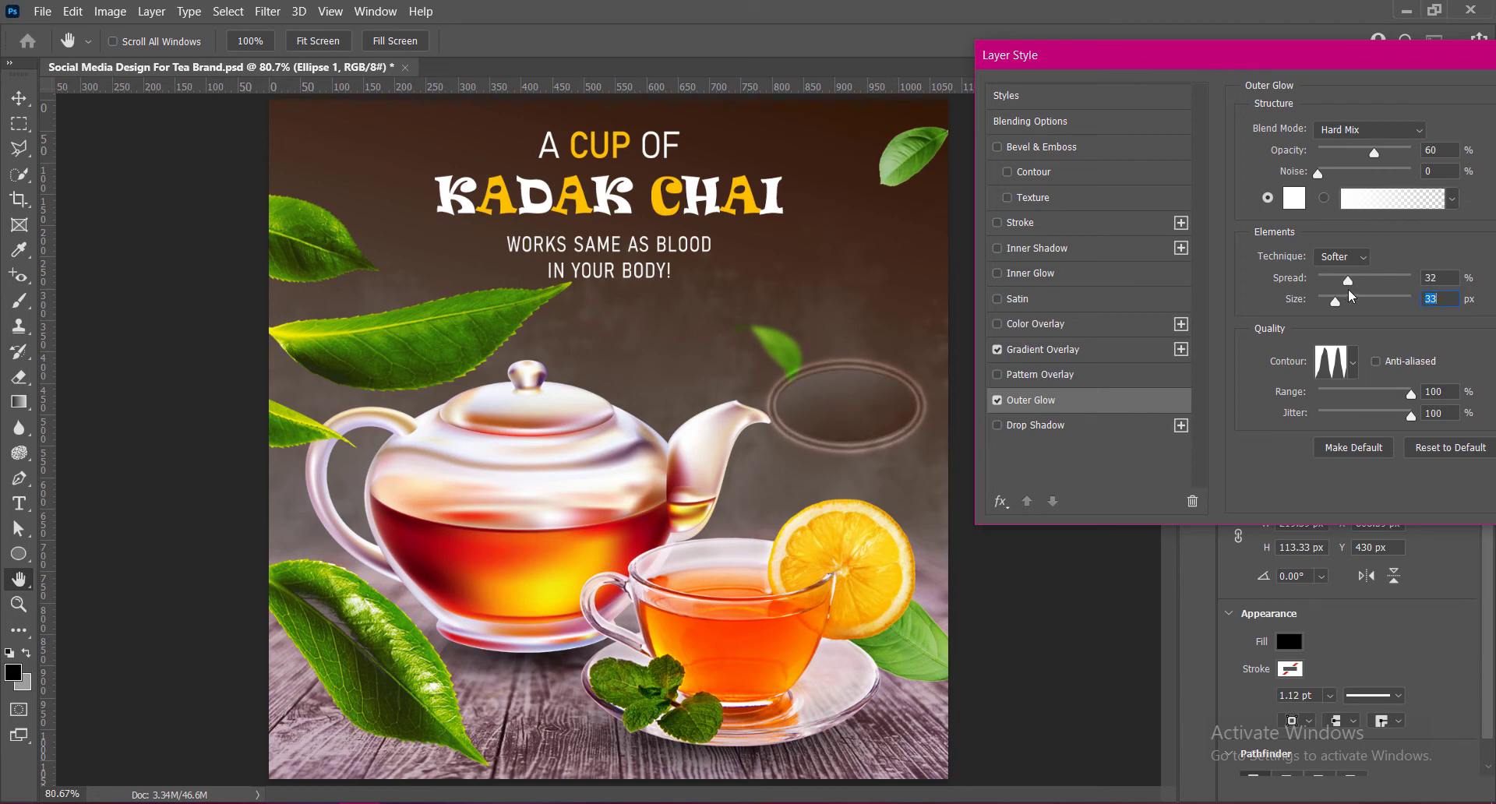
left_click_drag(1423, 58, 1228, 74)
left_click(1420, 124)
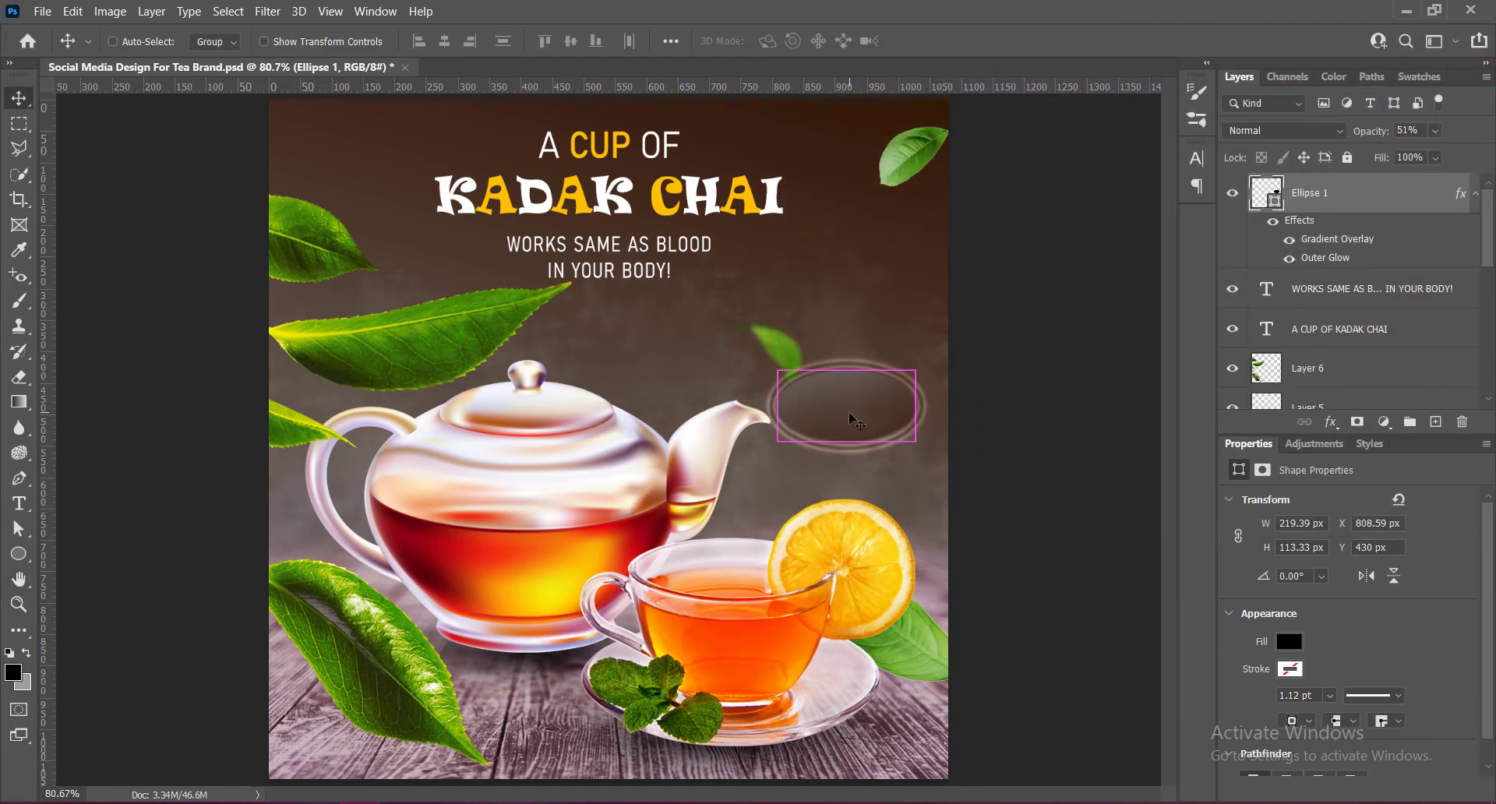
Scale the ellipse to about 90%, nudge it into place, set 45% opacity, and add Layer 8
key("ctrl+t")
left_click_drag(779, 372, 793, 379)
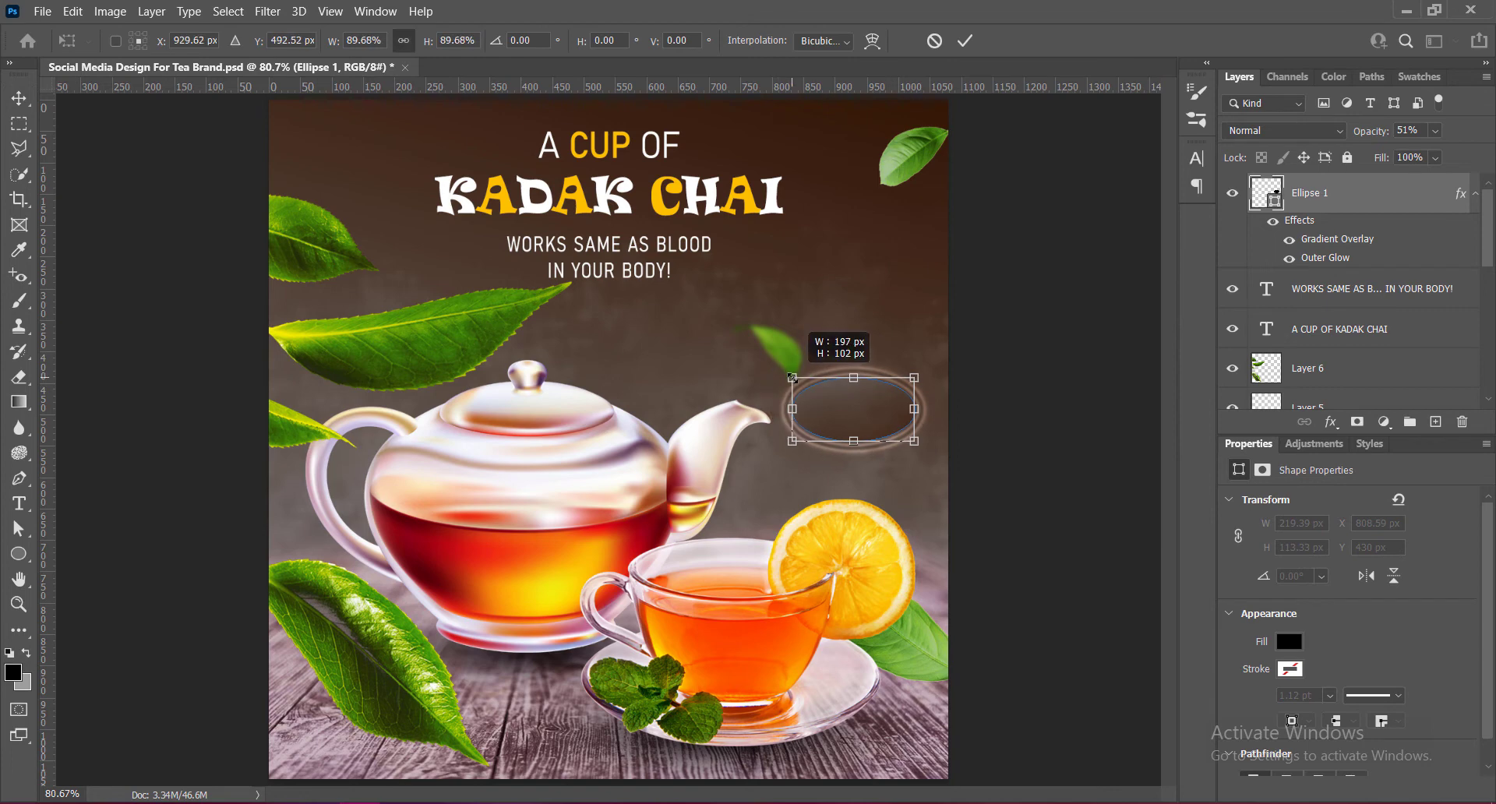
key("Return")
left_click_drag(864, 410, 872, 414)
key("Left")
key("Left")
key("Left")
key("Left")
key("Left")
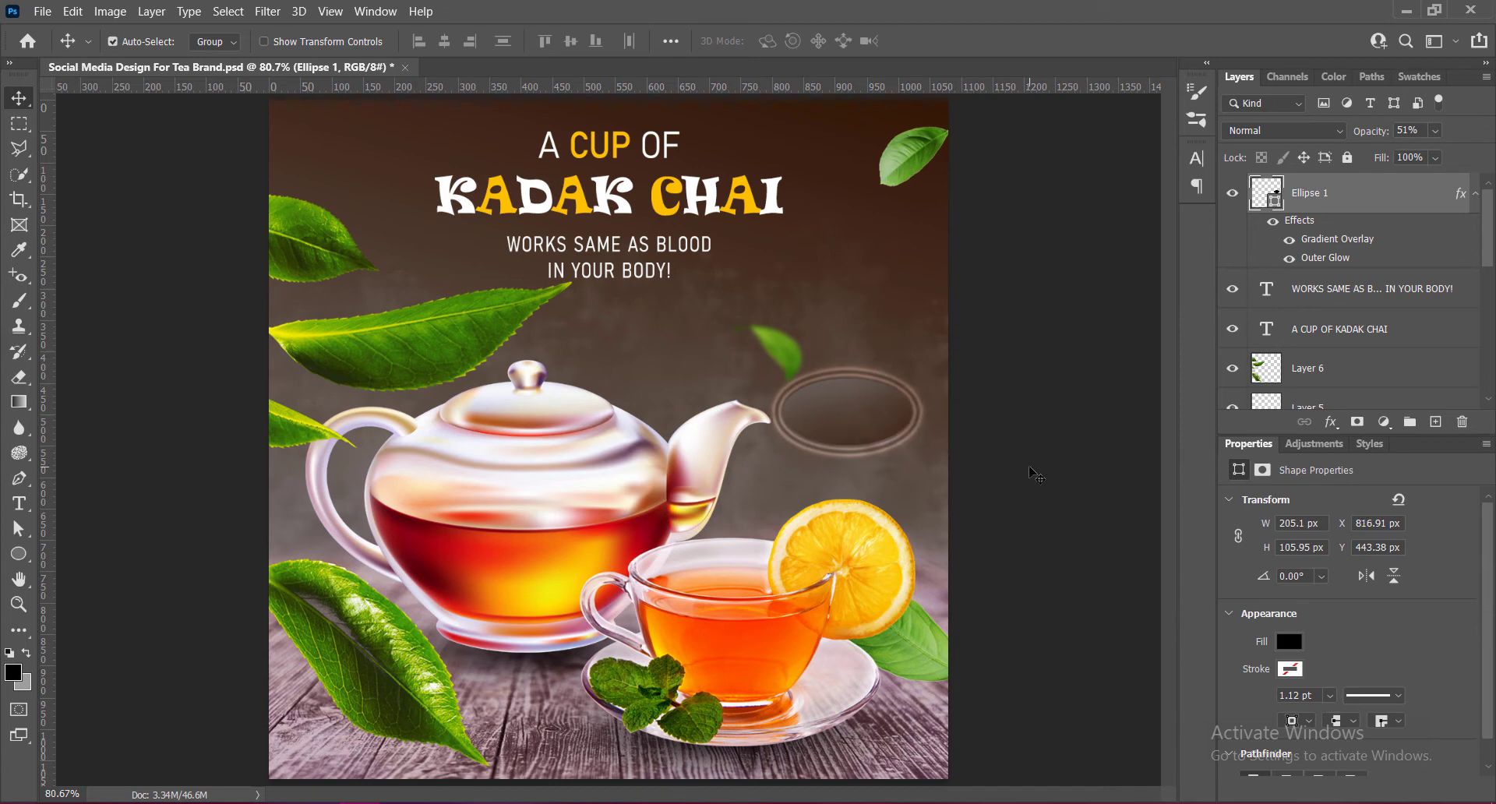
key("Down")
key("Down")
key("Down")
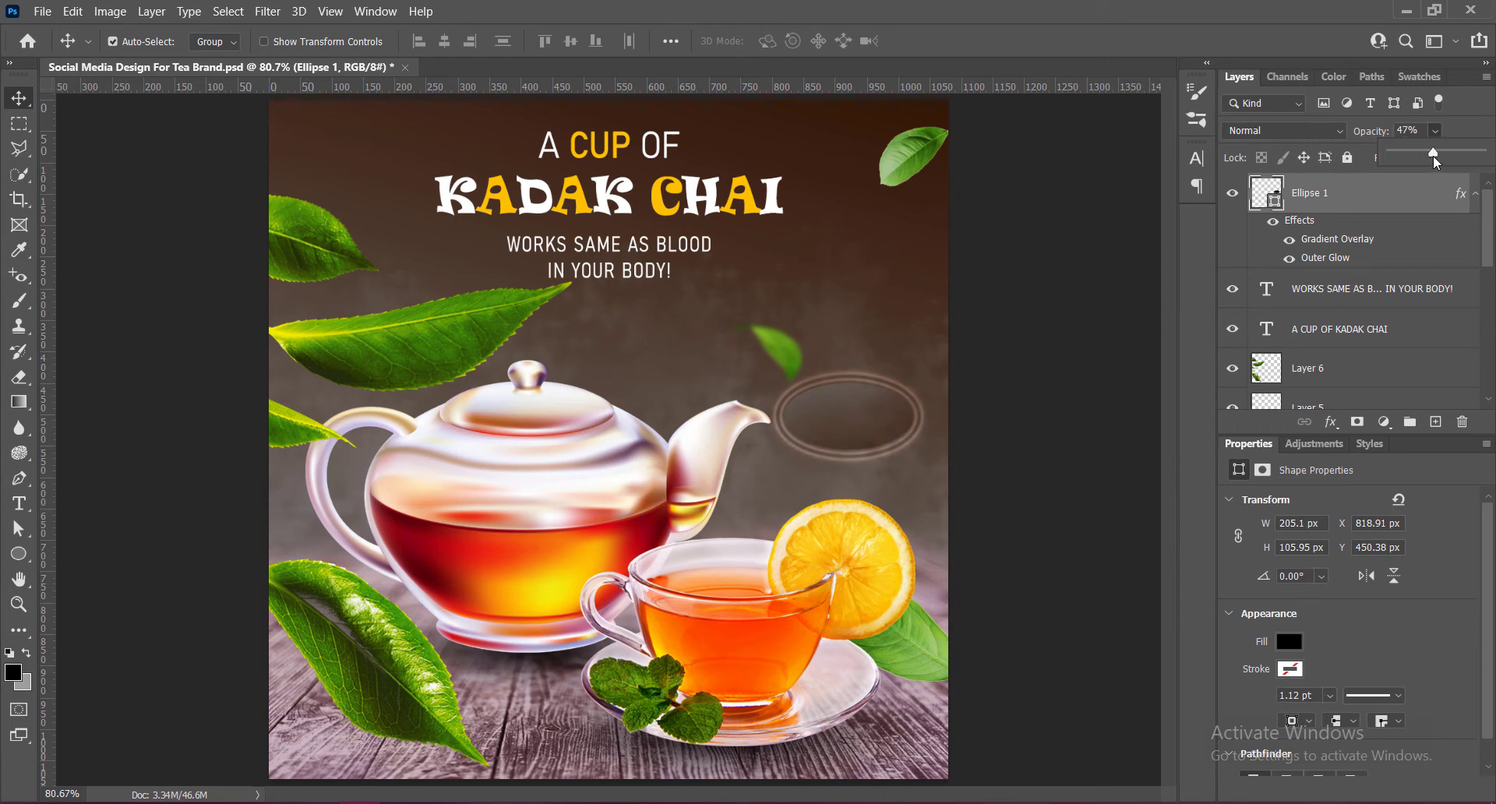
left_click_drag(1433, 156, 1432, 156)
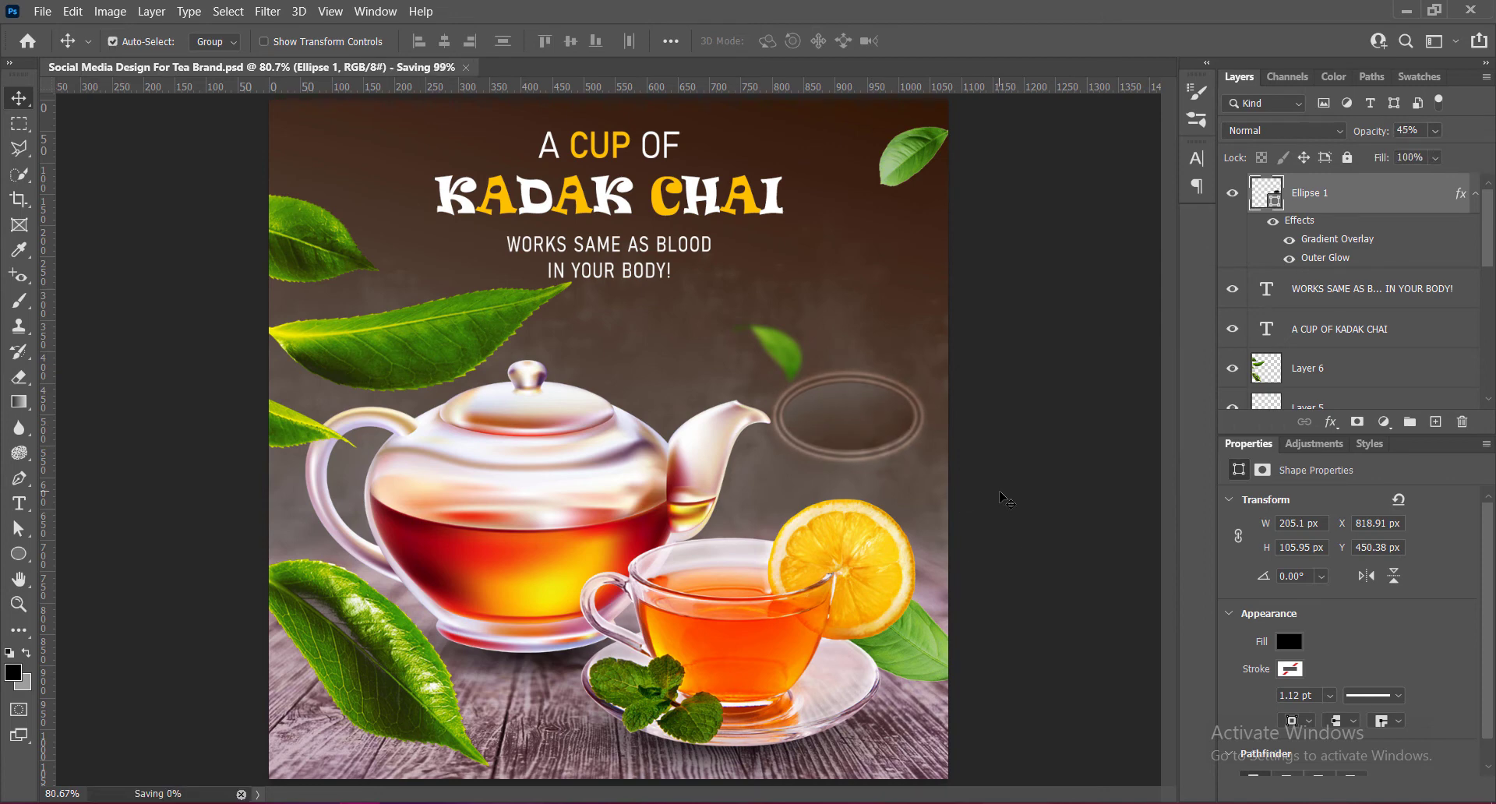
key("ctrl+shift+alt+n")
Add ORDER NOW text in Bahnschrift Bold SemiCondensed 10 pt, centred in the ellipse
key("t")
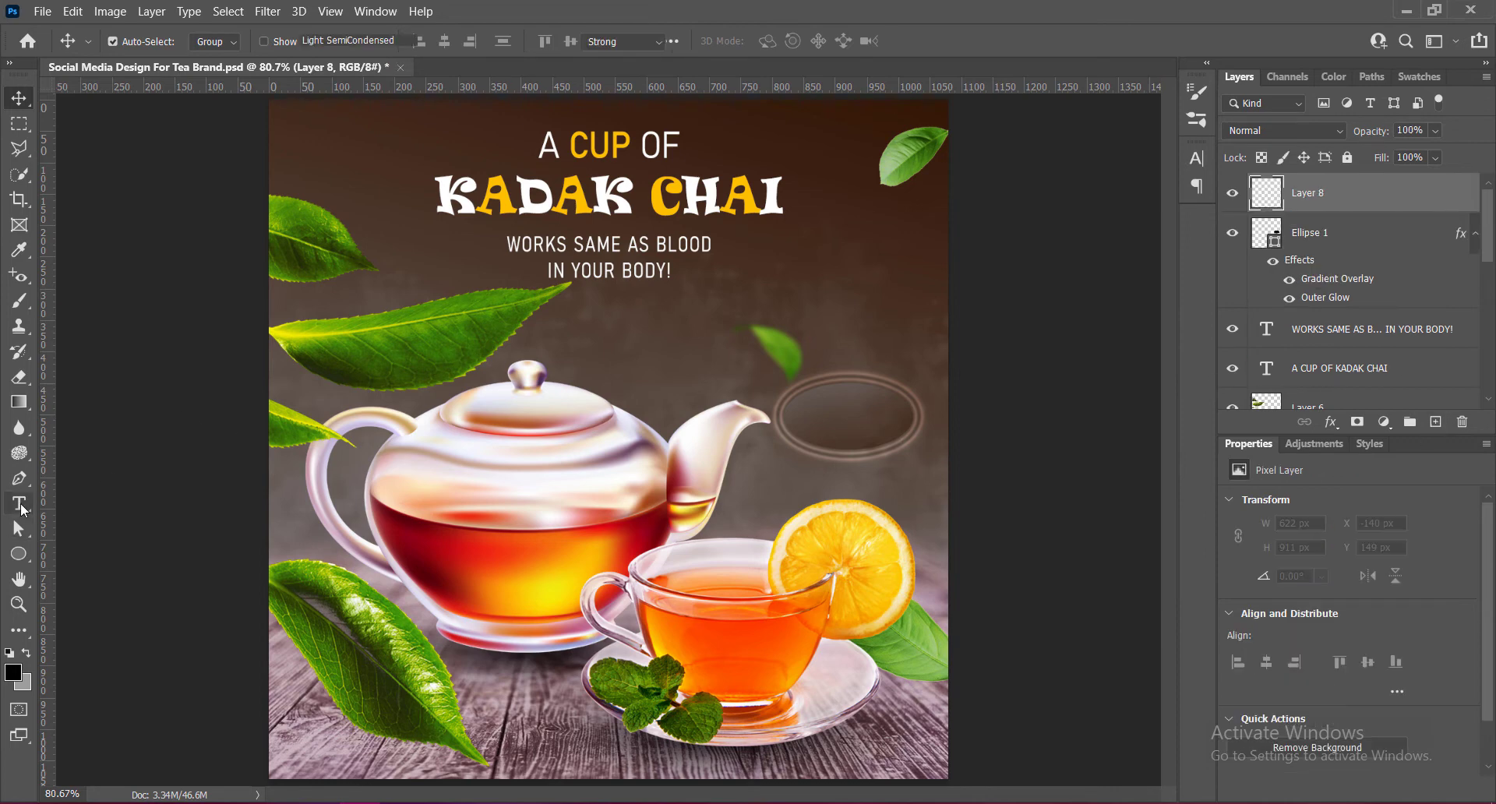
left_click(754, 424)
type("ORDER")
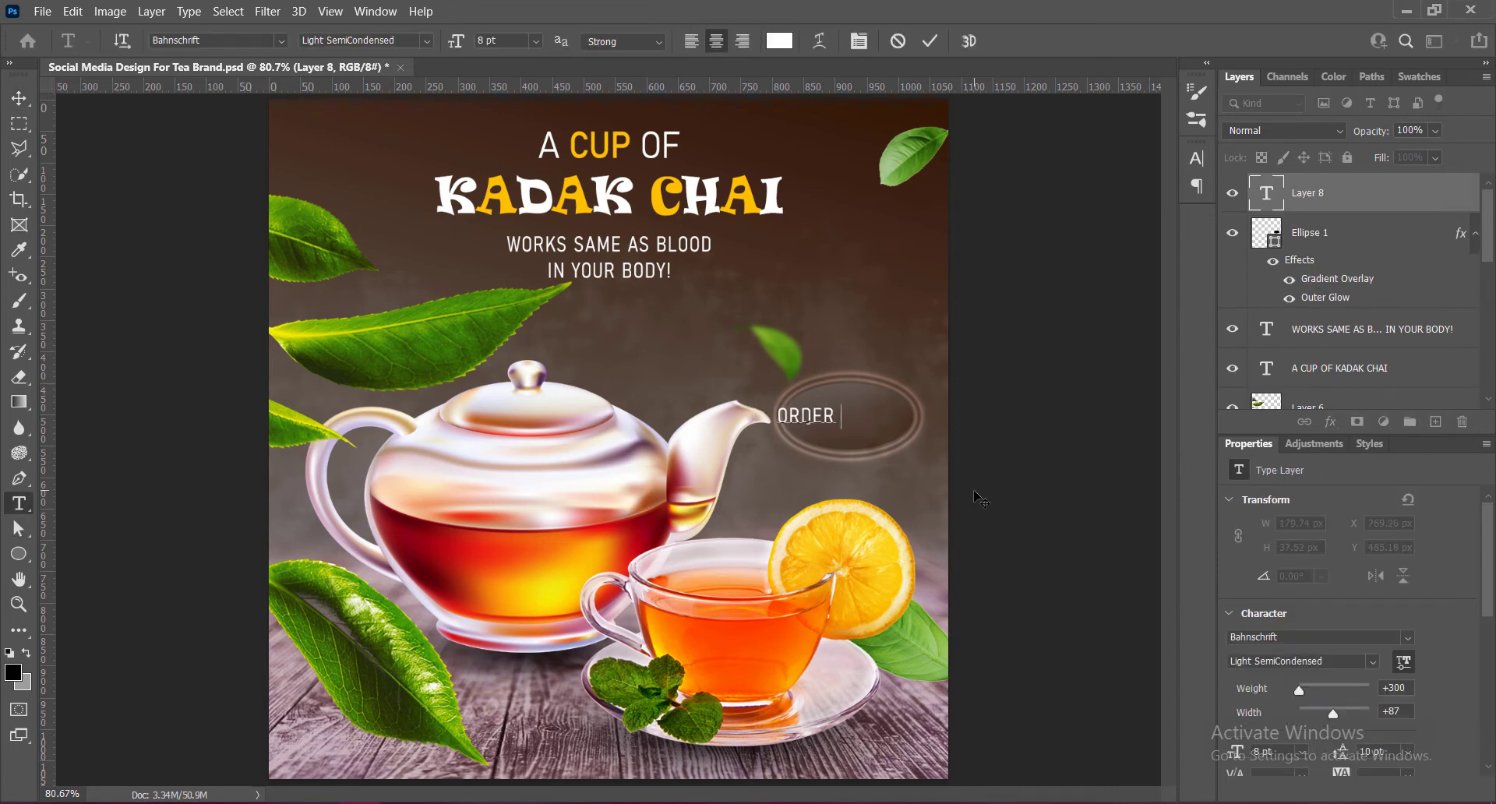
type(" NOW")
left_click(426, 40)
left_click(366, 273)
left_click(1198, 159)
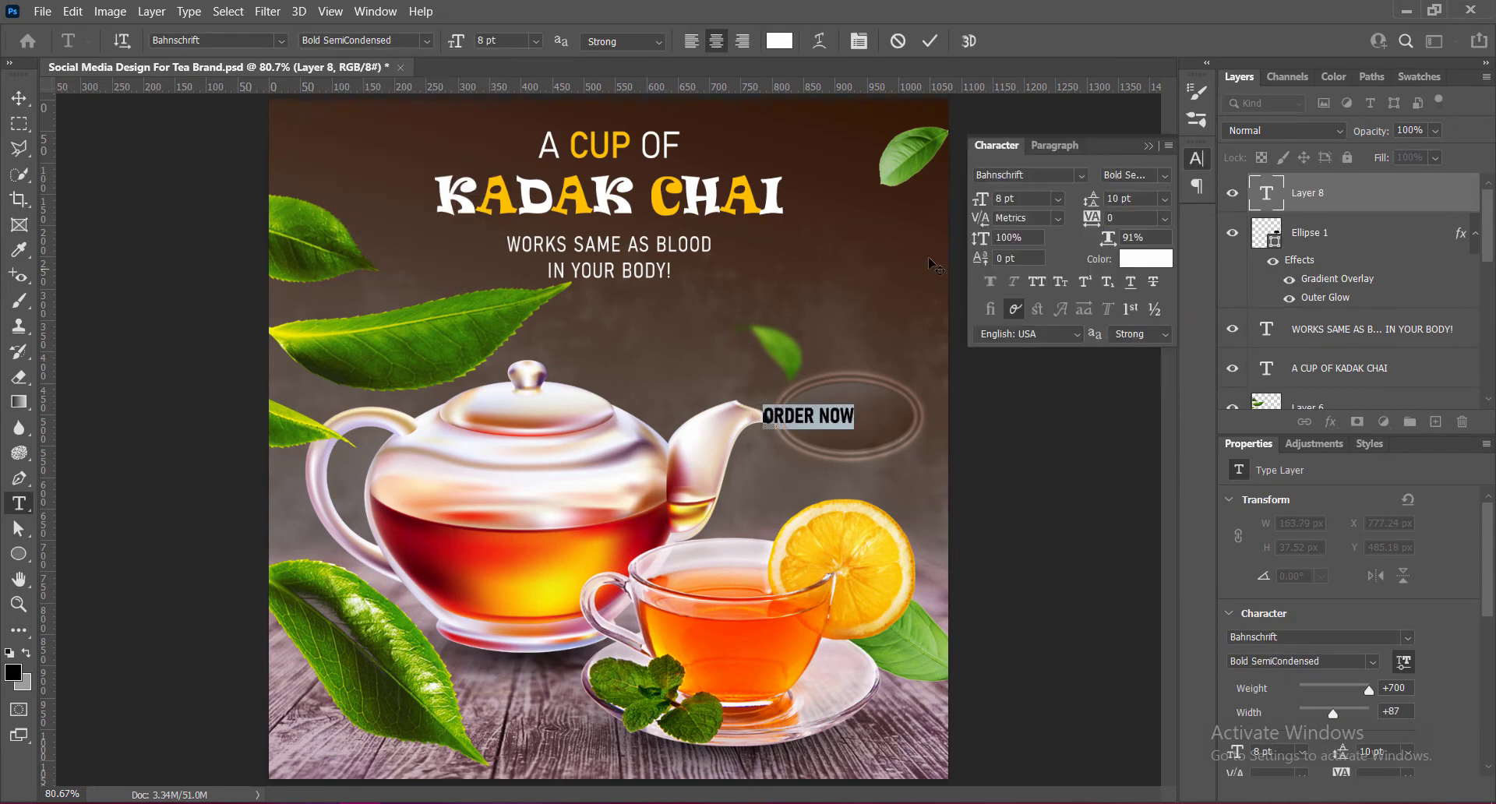
left_click(1017, 199)
left_click(1013, 257)
left_click(1197, 159)
key("ctrl+Return")
key("v")
left_click_drag(810, 413, 848, 416)
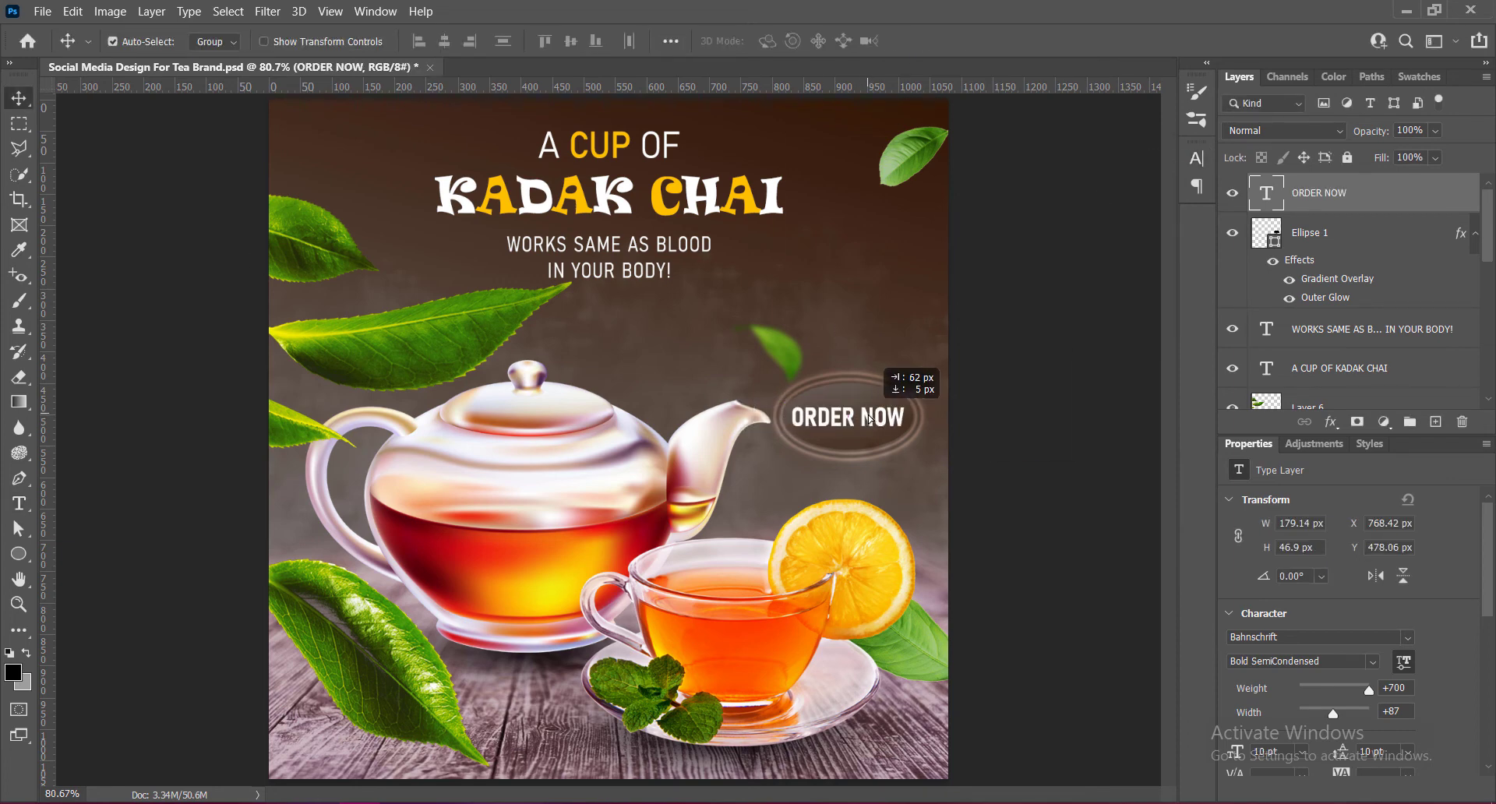
Reduce ORDER NOW to 9 pt and give it a drop shadow
double_click(848, 416)
left_click(1197, 159)
left_click(1017, 199)
left_click(1013, 242)
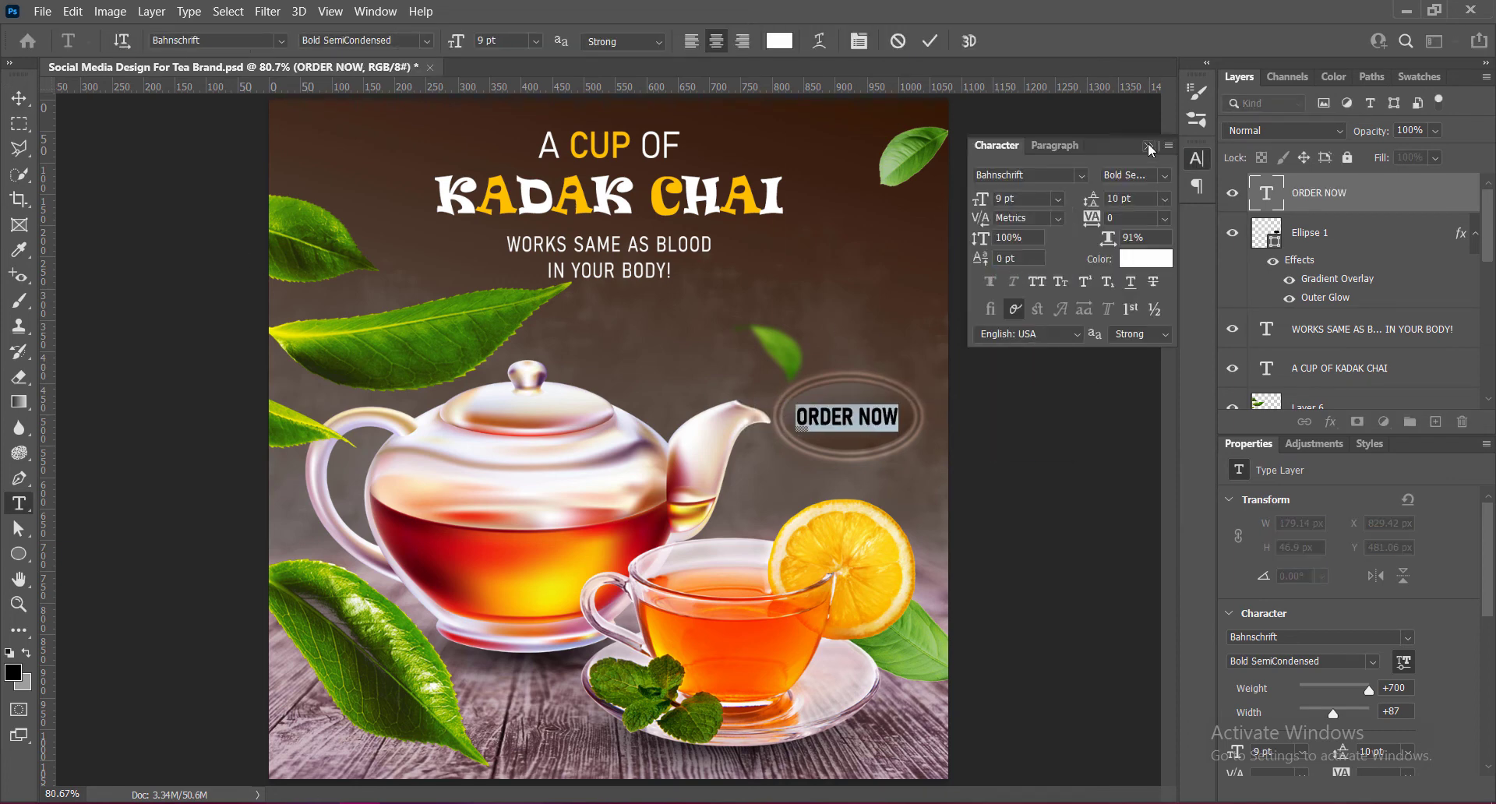
left_click(1197, 159)
key("ctrl+Return")
key("v")
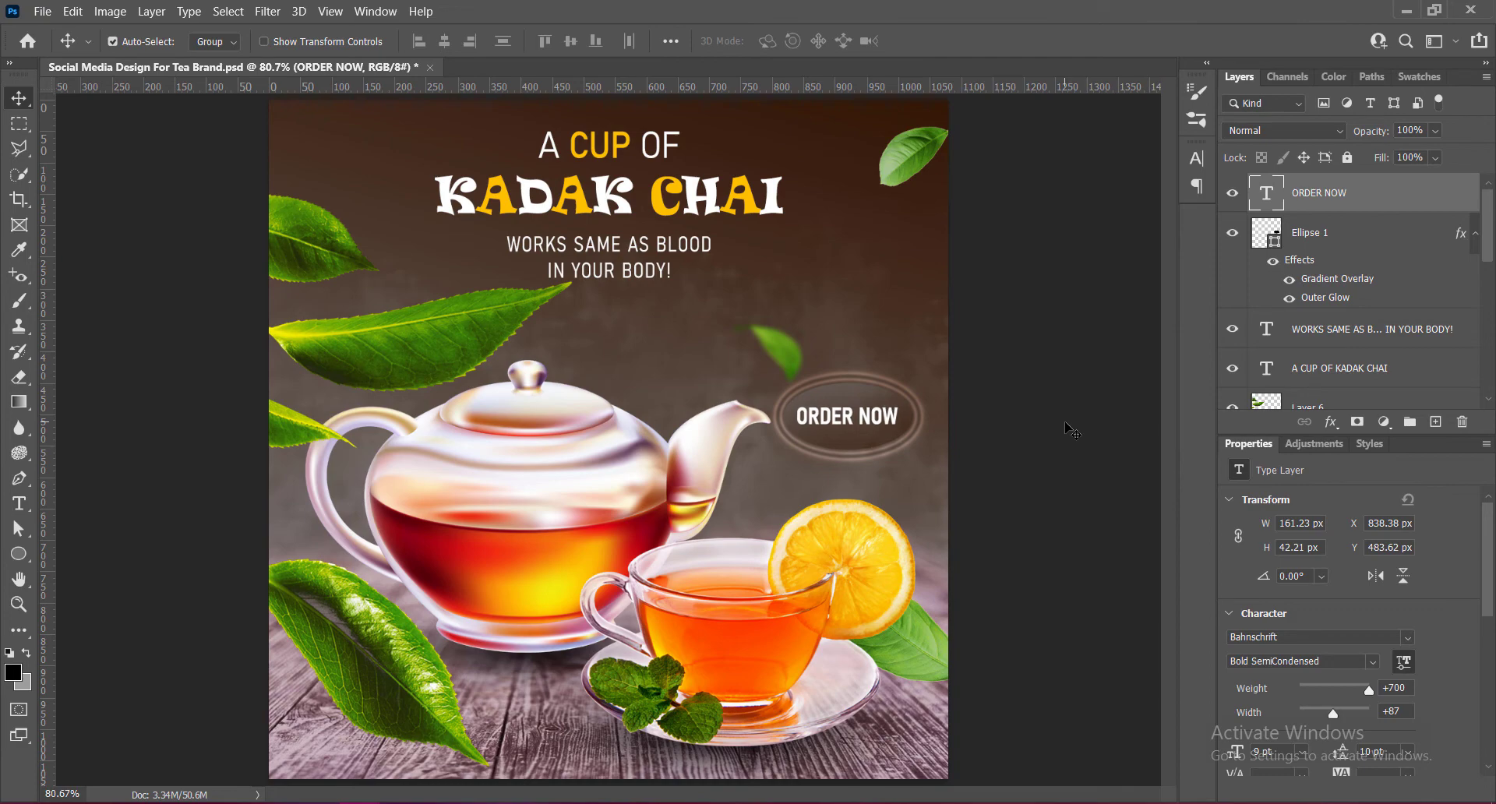
double_click(1274, 194)
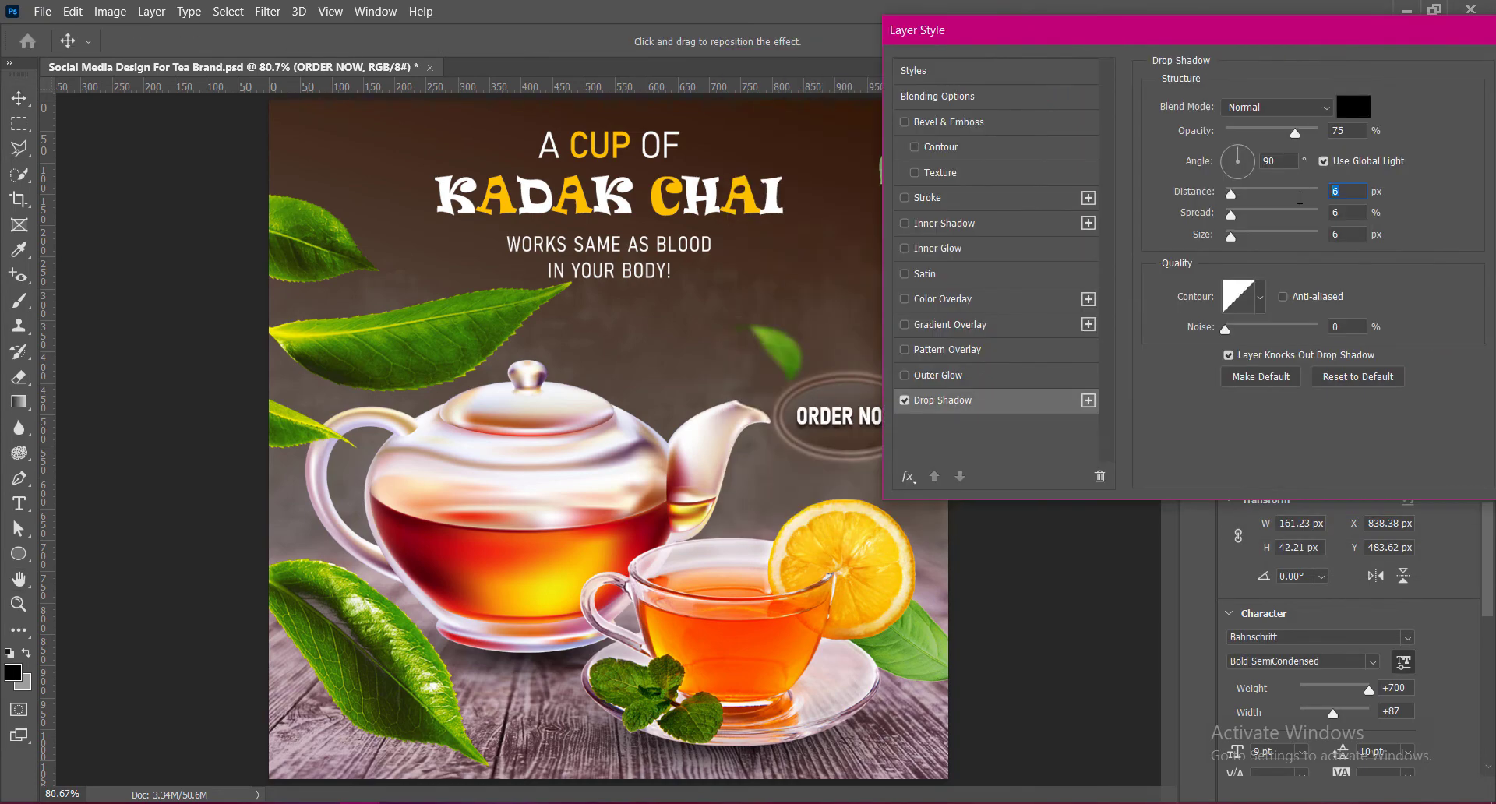
key("Return")
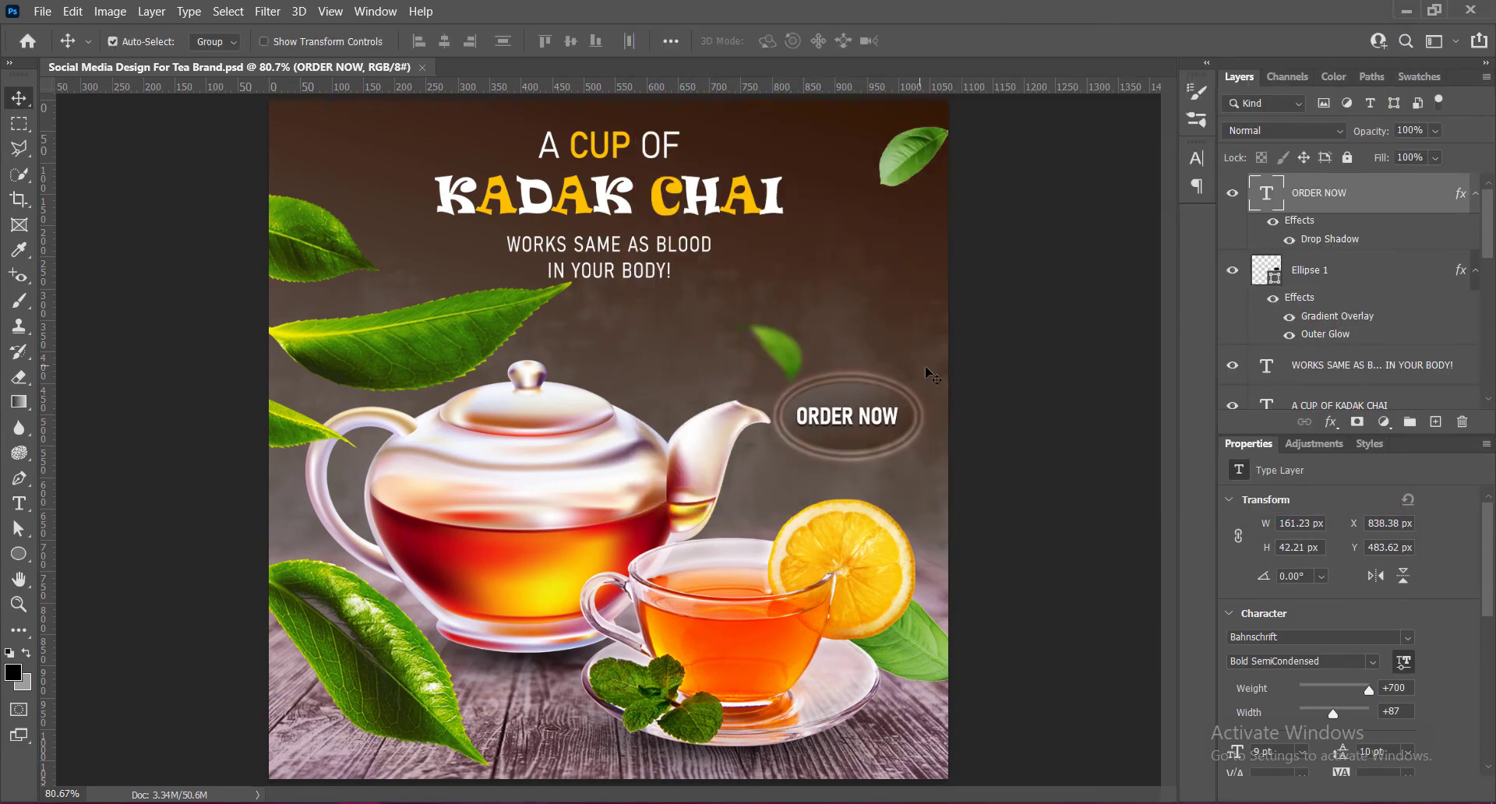
left_click_drag(873, 418, 873, 477)
double_click(873, 477)
type("www.brandwebsite.com")
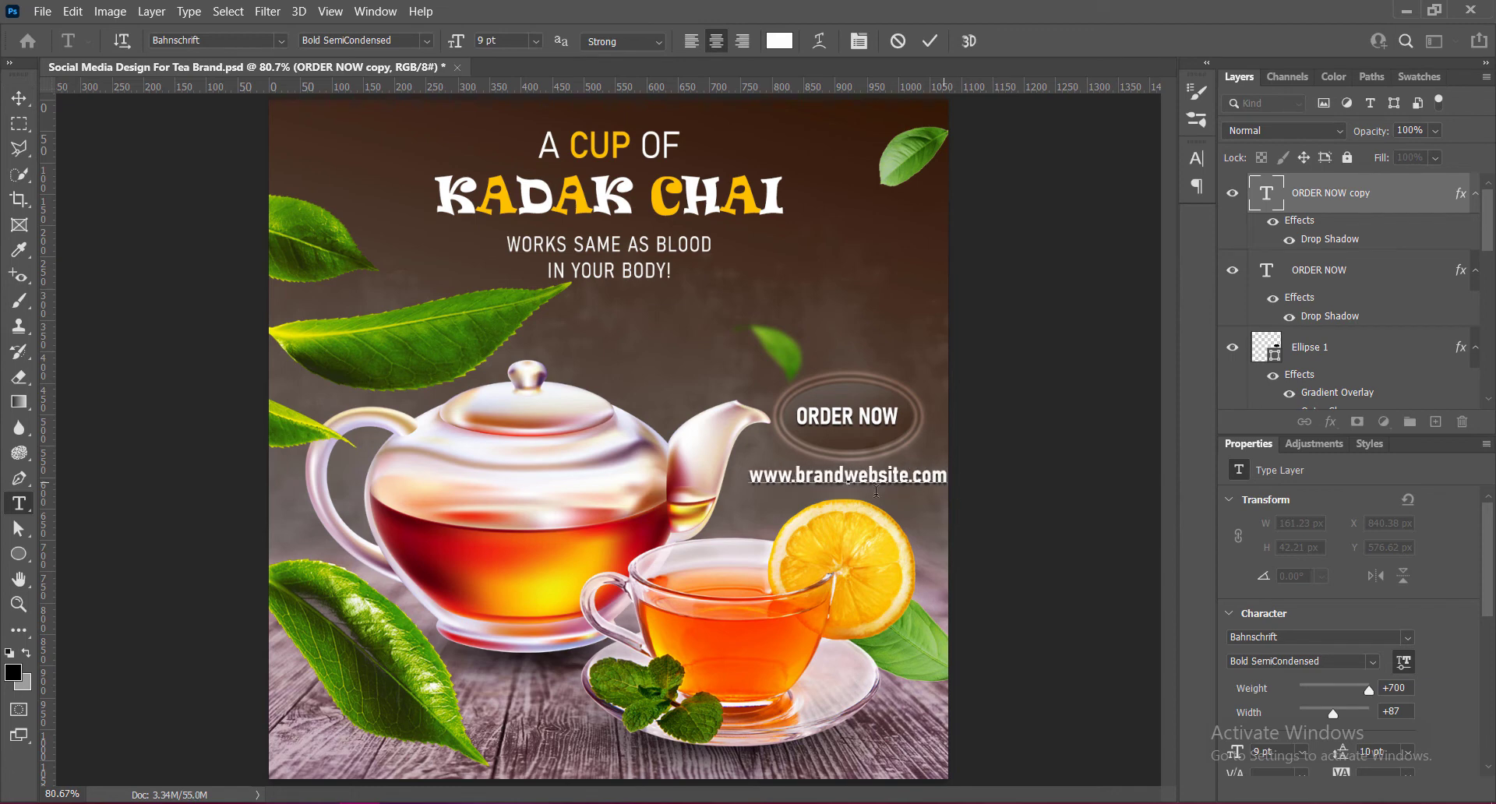
key("ctrl+a")
left_click(426, 40)
left_click(351, 95)
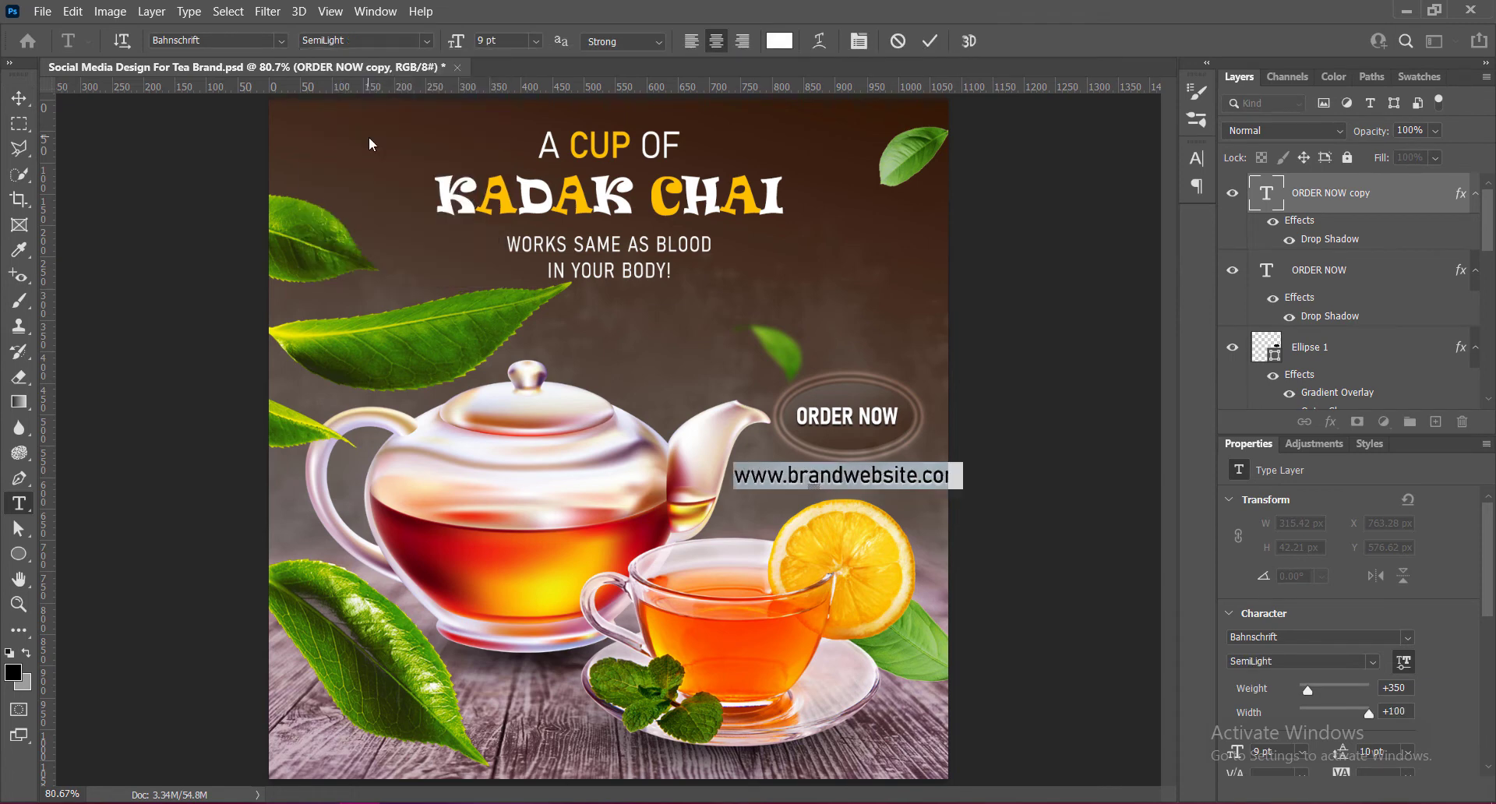
left_click(426, 40)
left_click(366, 117)
left_click(536, 40)
left_click(506, 57)
key("ctrl+Return")
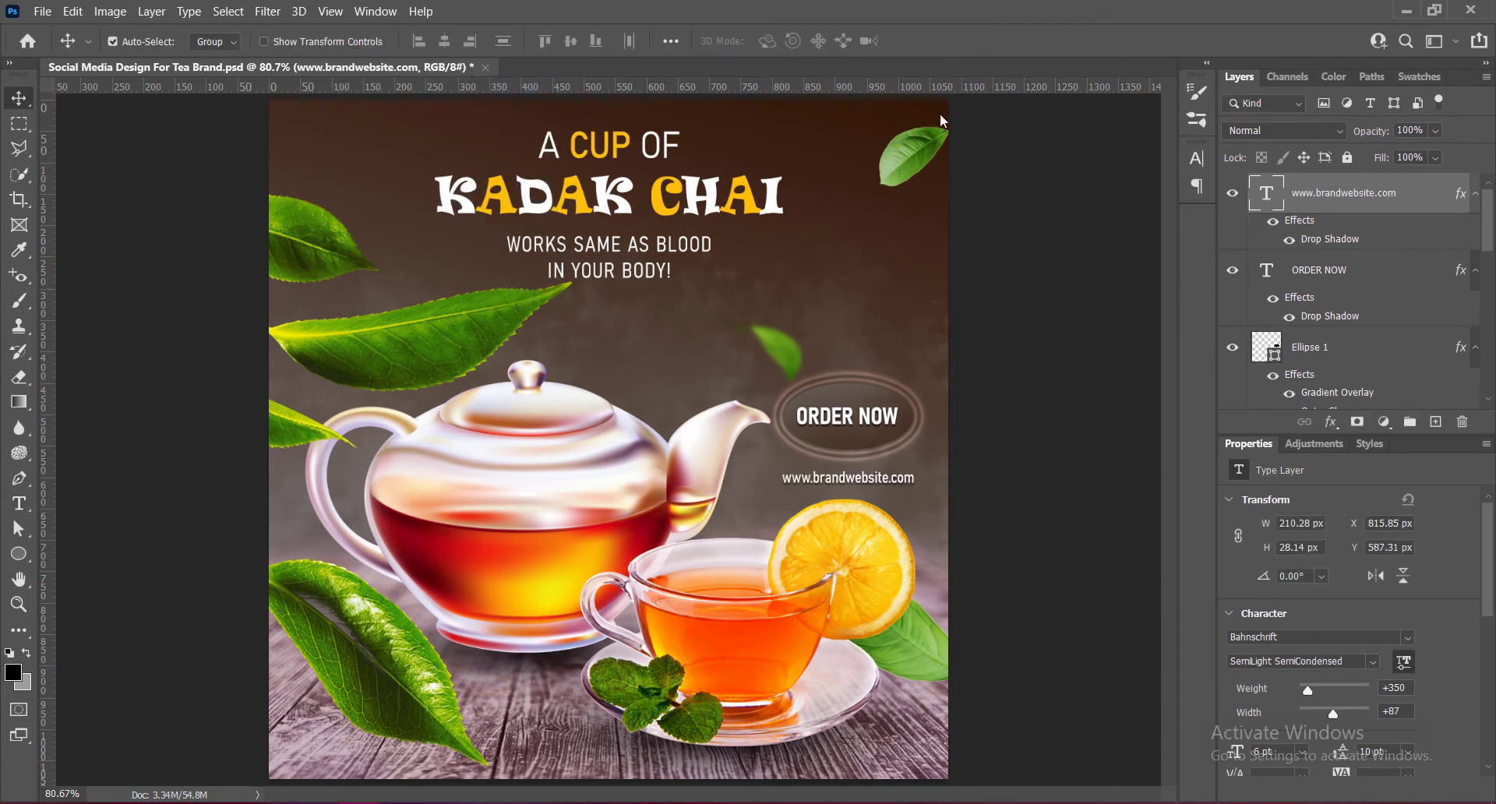
left_click_drag(858, 477, 860, 471)
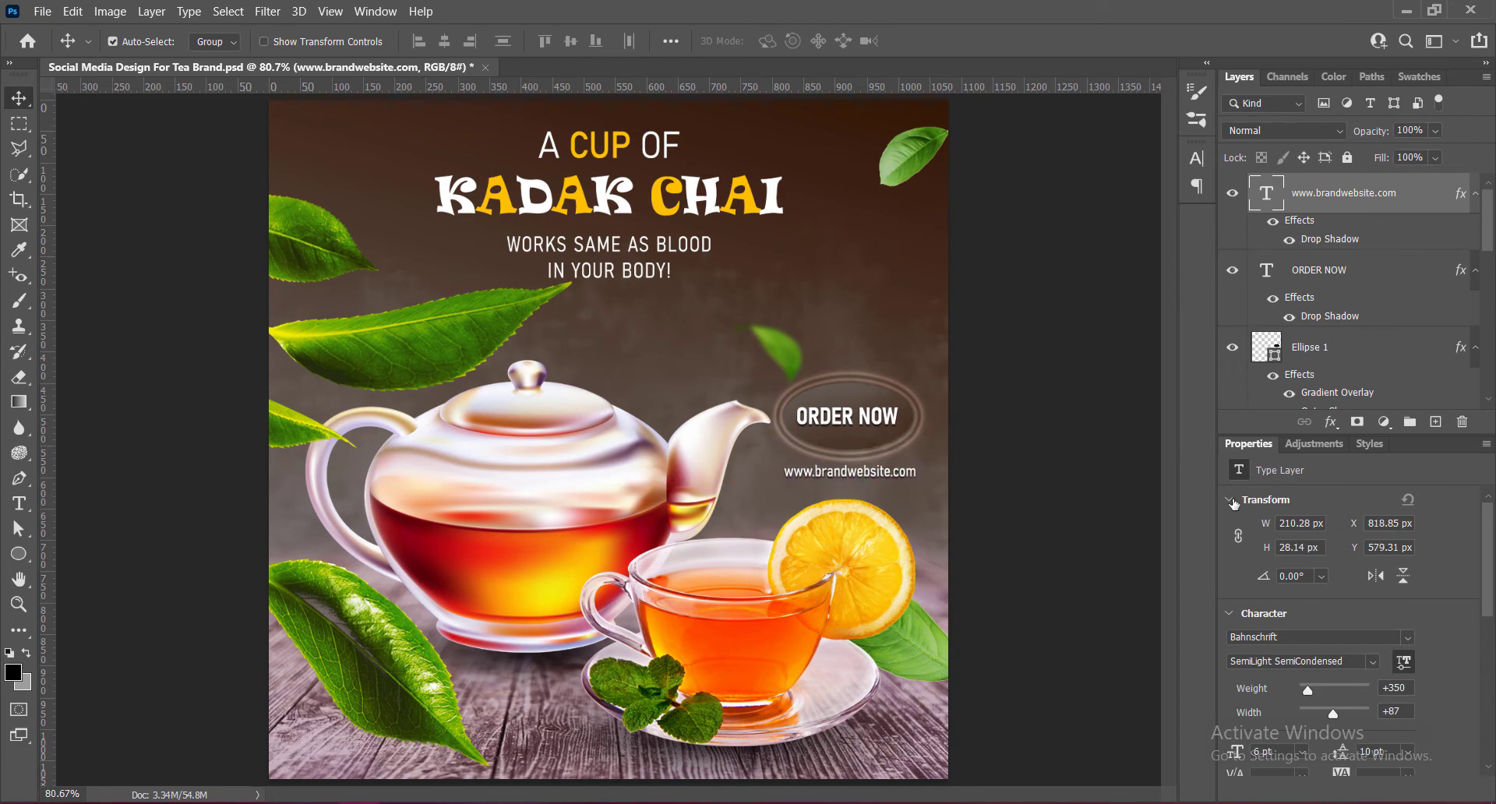
double_click(1275, 205)
Add a left-aligned For Delivery label in Bahnschrift SemiBold 10 pt at the bottom-left
key("Escape")
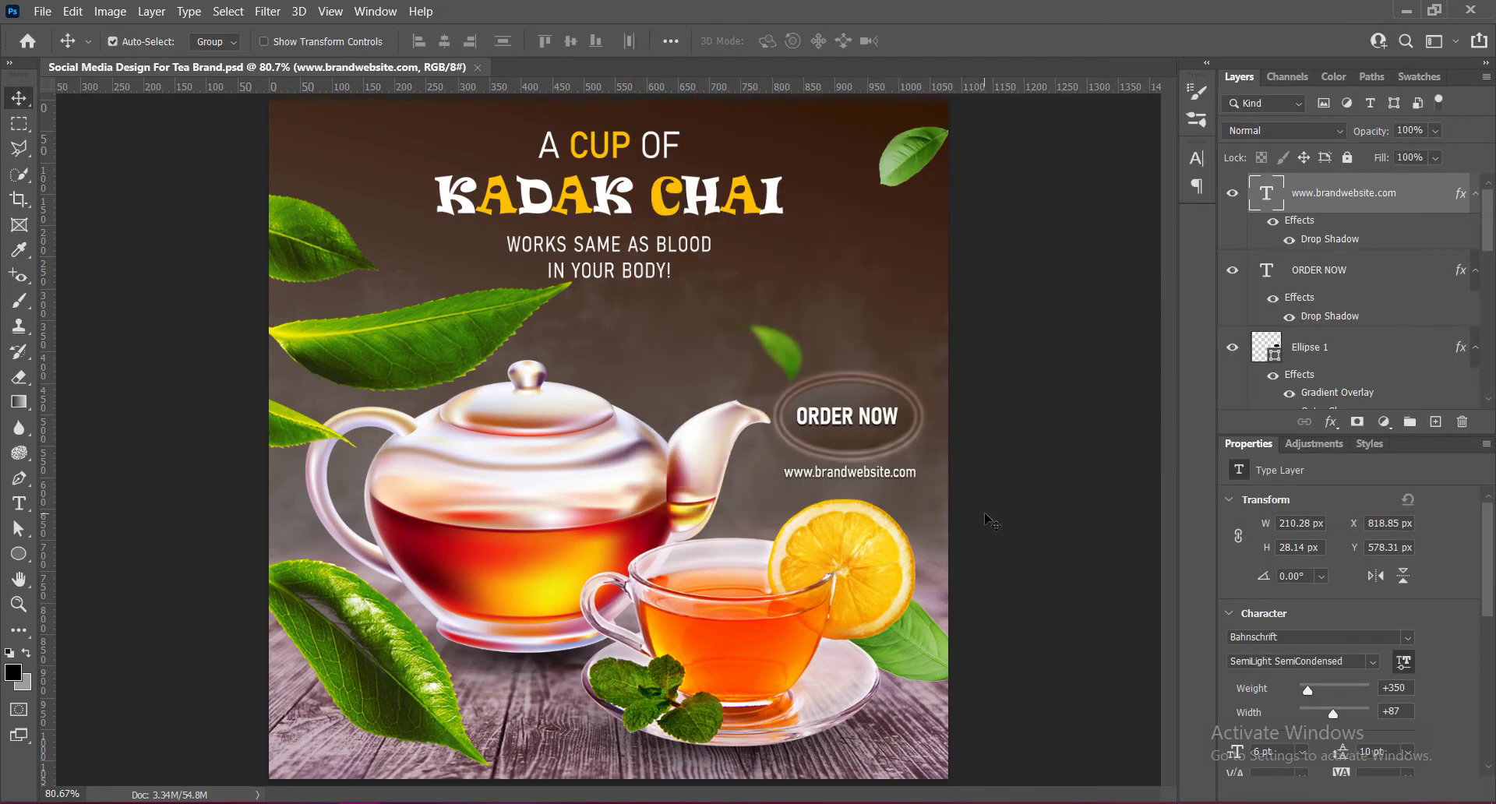
key("t")
left_click(269, 696)
type("For Delivery")
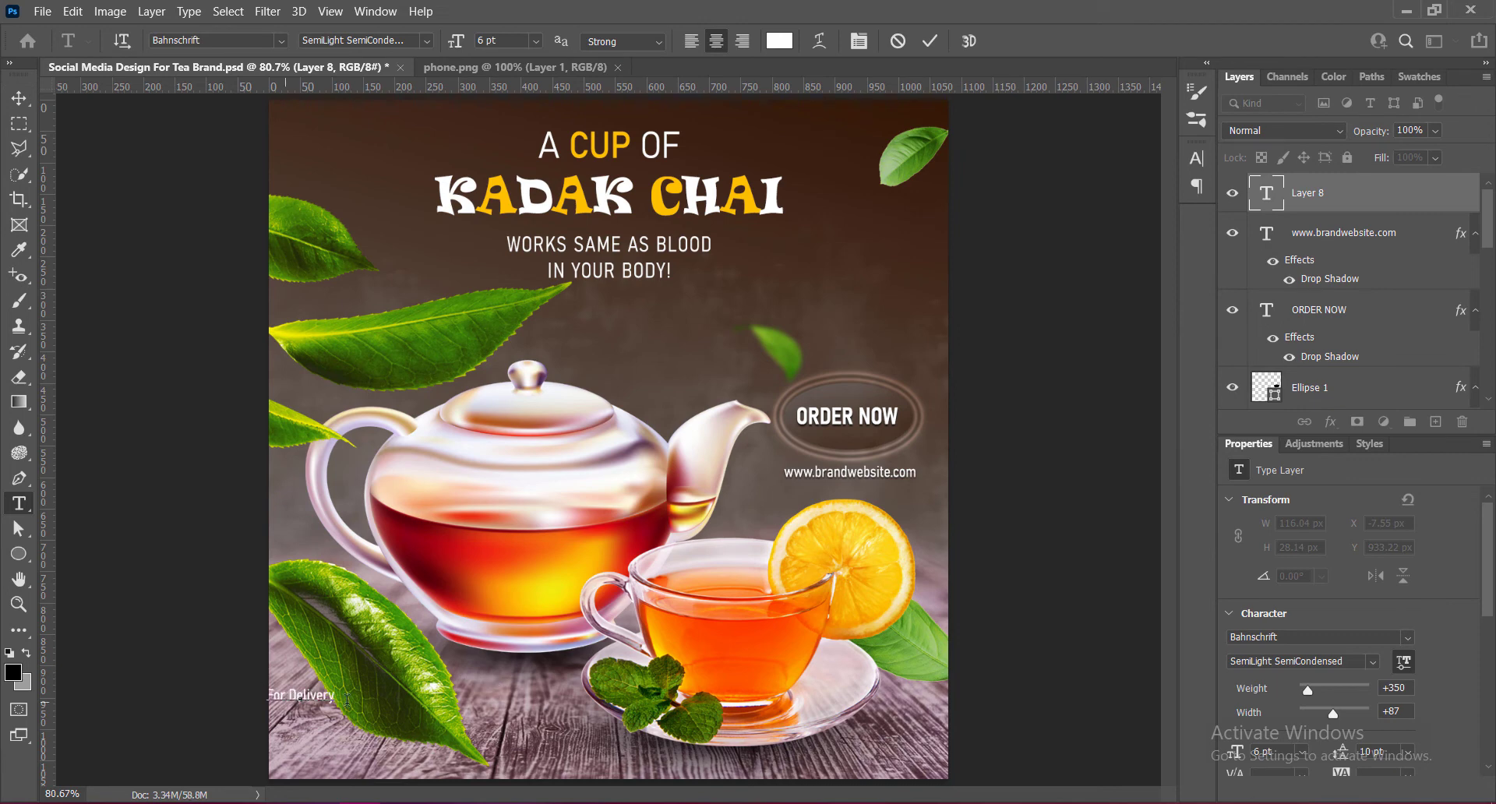
key("ctrl+a")
left_click(427, 40)
left_click(351, 216)
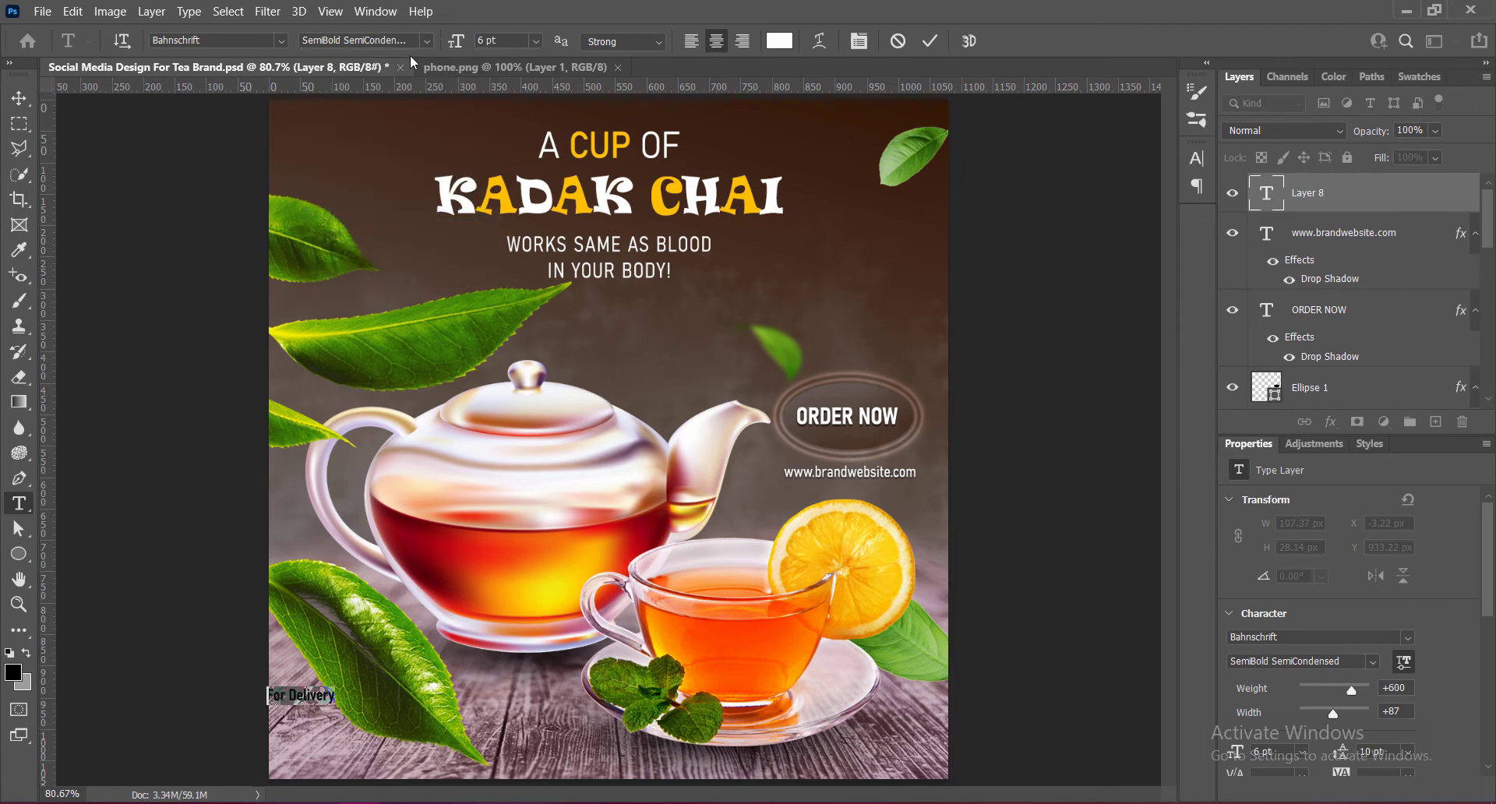
left_click(536, 40)
left_click(515, 162)
left_click(692, 41)
left_click(427, 40)
left_click(348, 234)
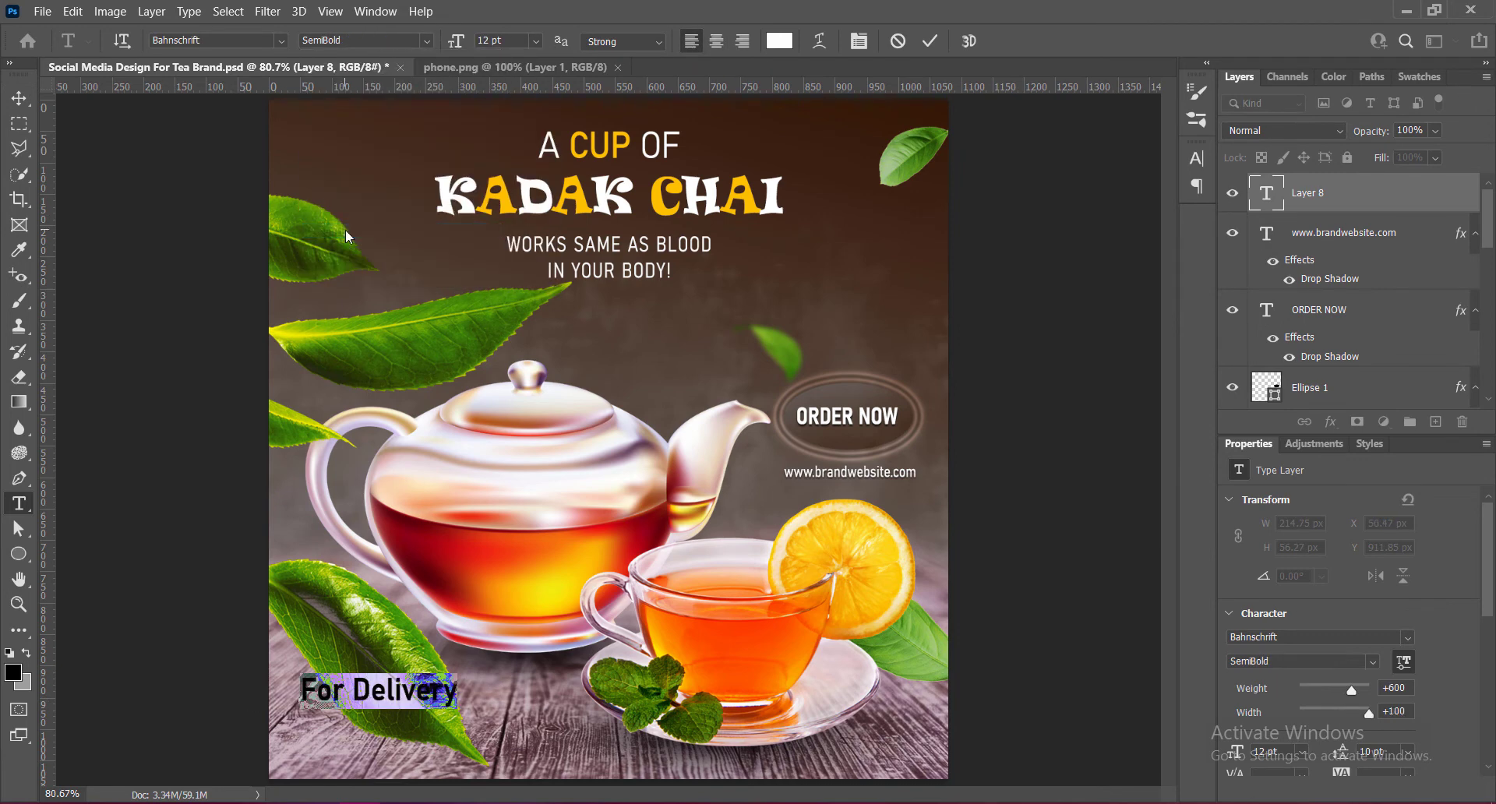
left_click(930, 41)
key("v")
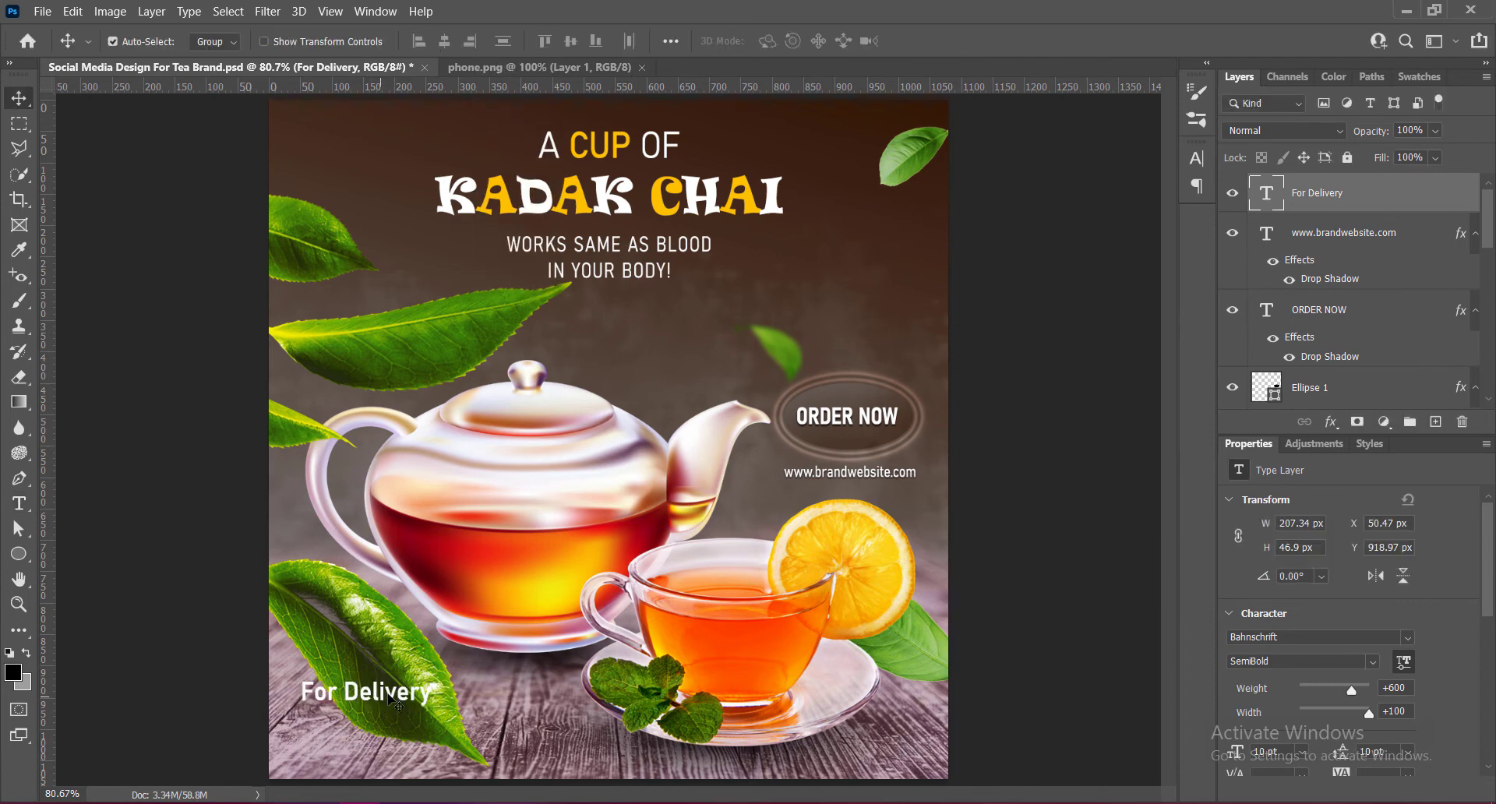
left_click_drag(393, 698, 397, 707)
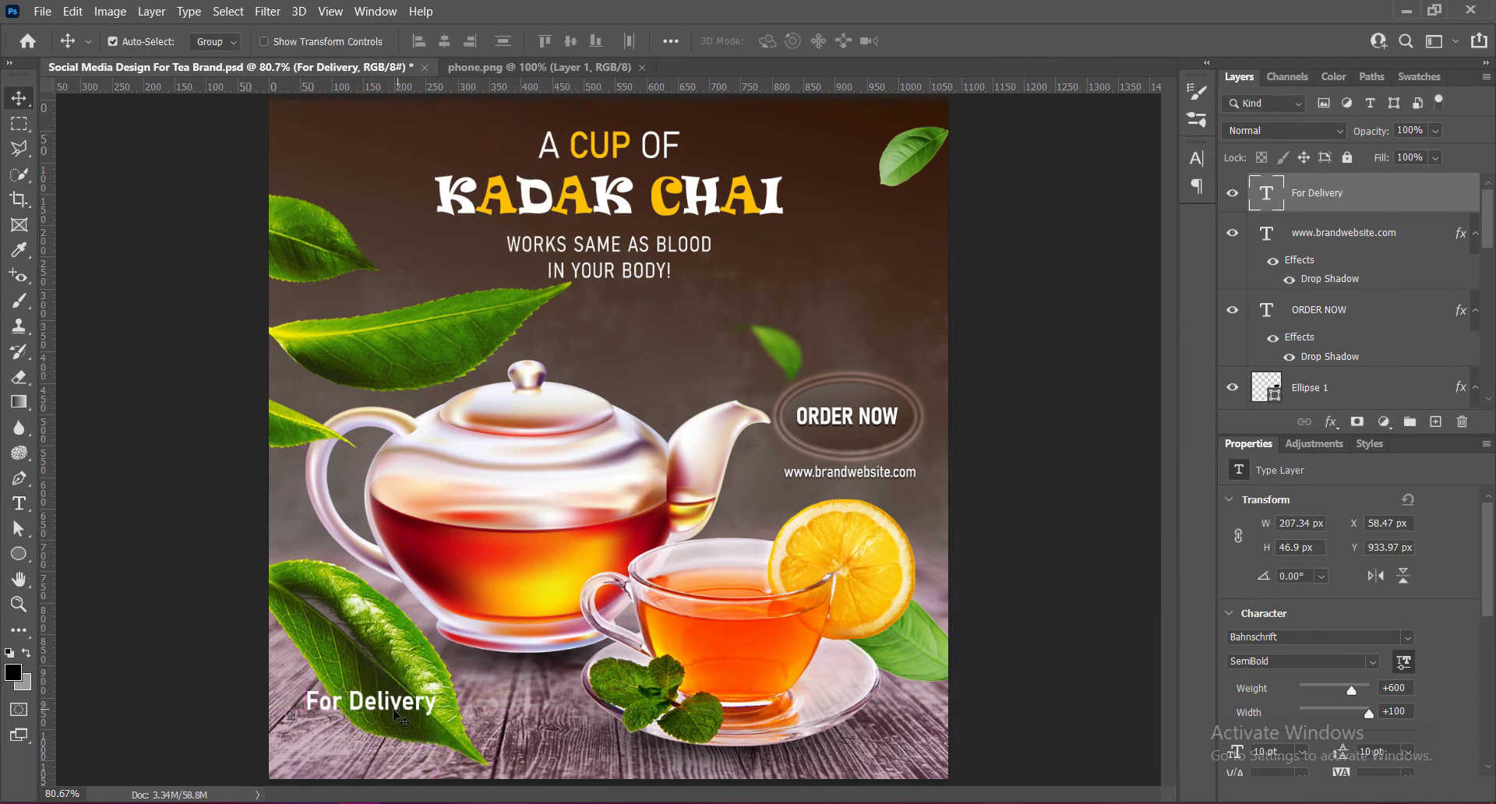
Give For Delivery a drop shadow with spread 6 and size 6, then nudge it into place
double_click(1403, 195)
left_click(696, 413)
key("Tab")
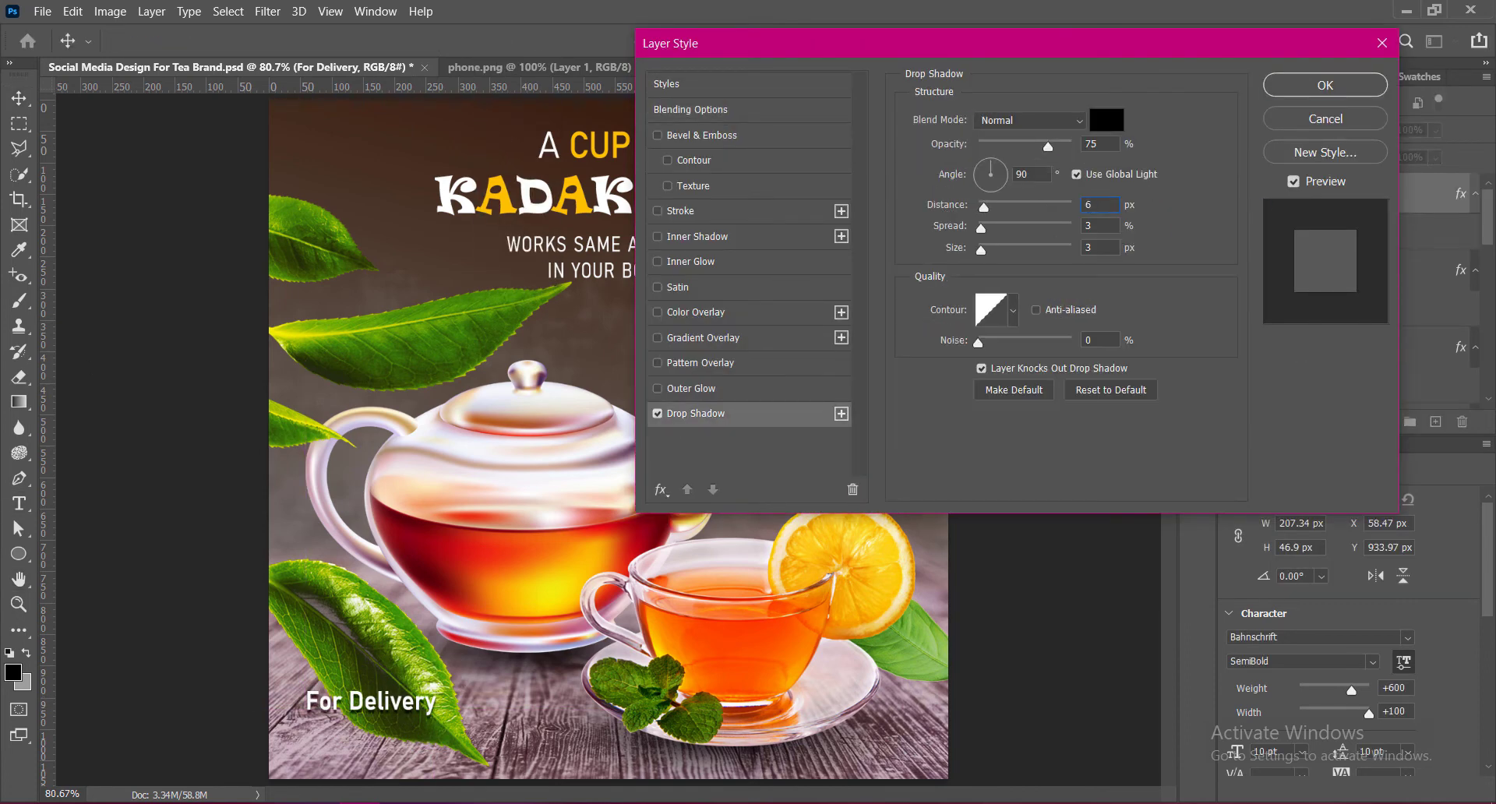
type("6")
key("Tab")
type("6")
key("Return")
key("shift+Down")
key("Down")
key("Left")
key("Left")
key("Left")
key("Left")
key("Left")
key("Left")
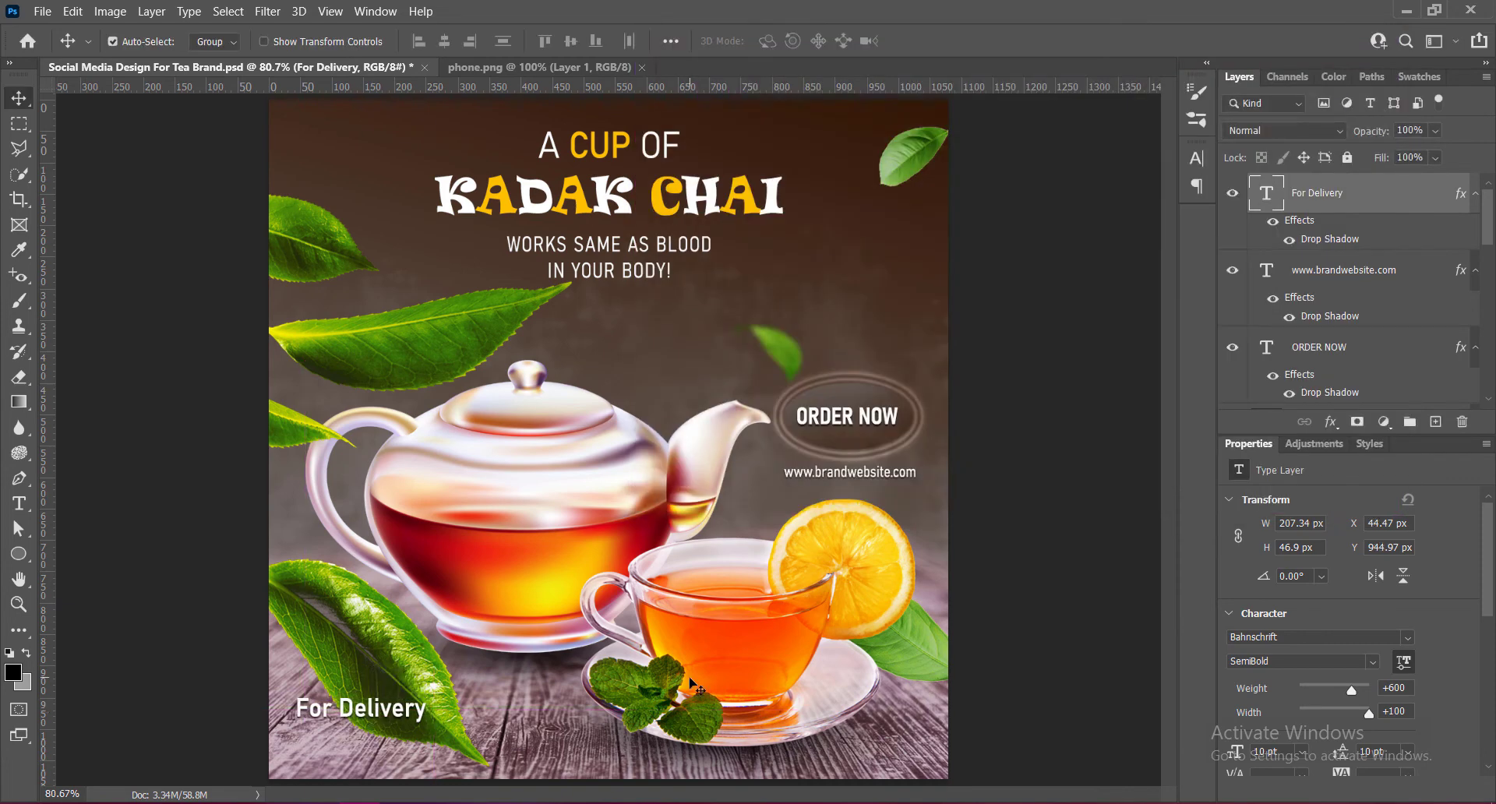
key("Up")
key("Up")
key("Up")
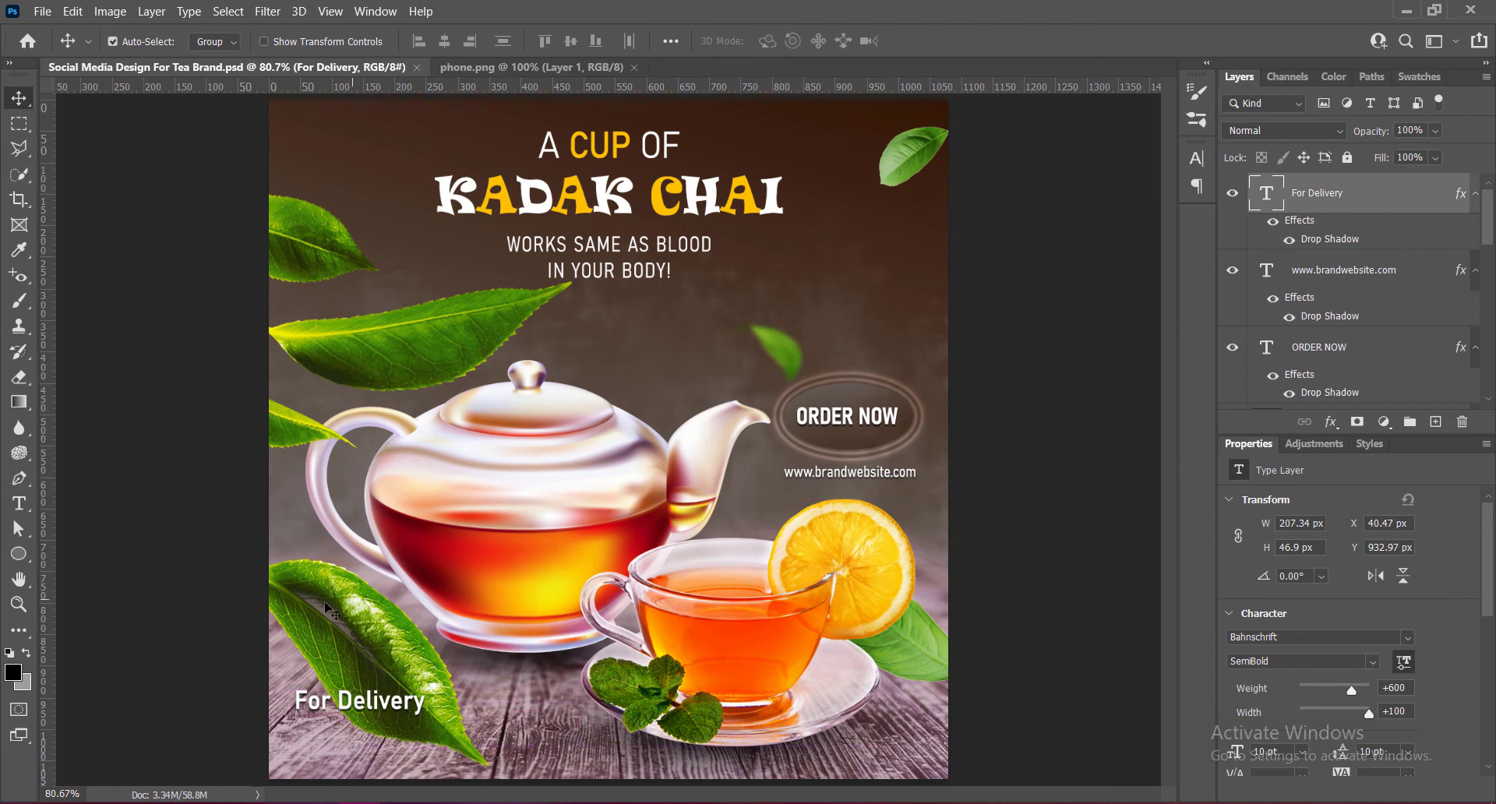
Duplicate the label below and replace it with a phone number in SemiLight SemiCondensed 8 pt
left_click_drag(359, 702, 359, 736)
key("t")
key("Return")
type("+000 123 456 78")
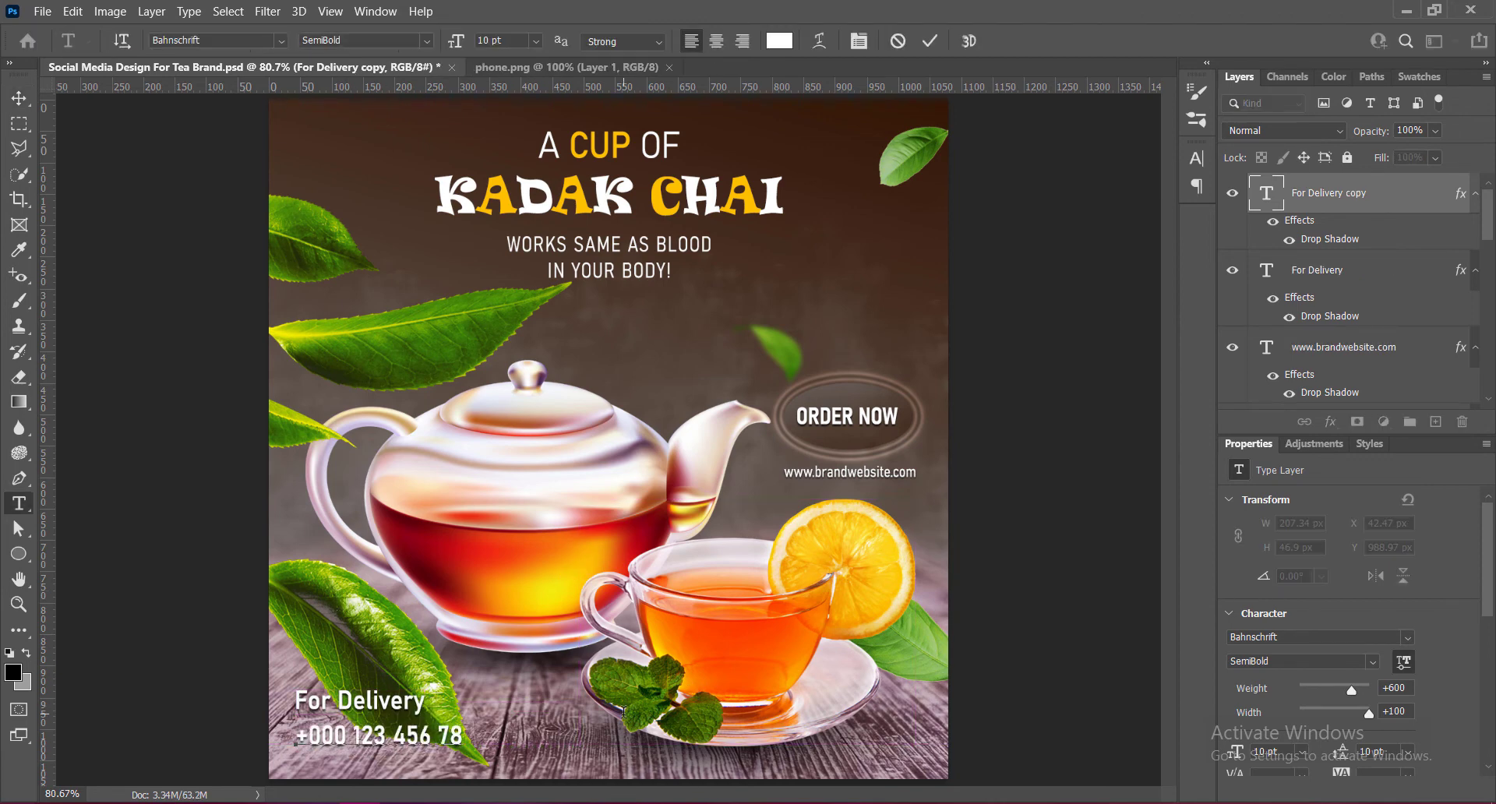
type("90")
key("ctrl+a")
left_click(426, 40)
left_click(448, 105)
left_click(427, 41)
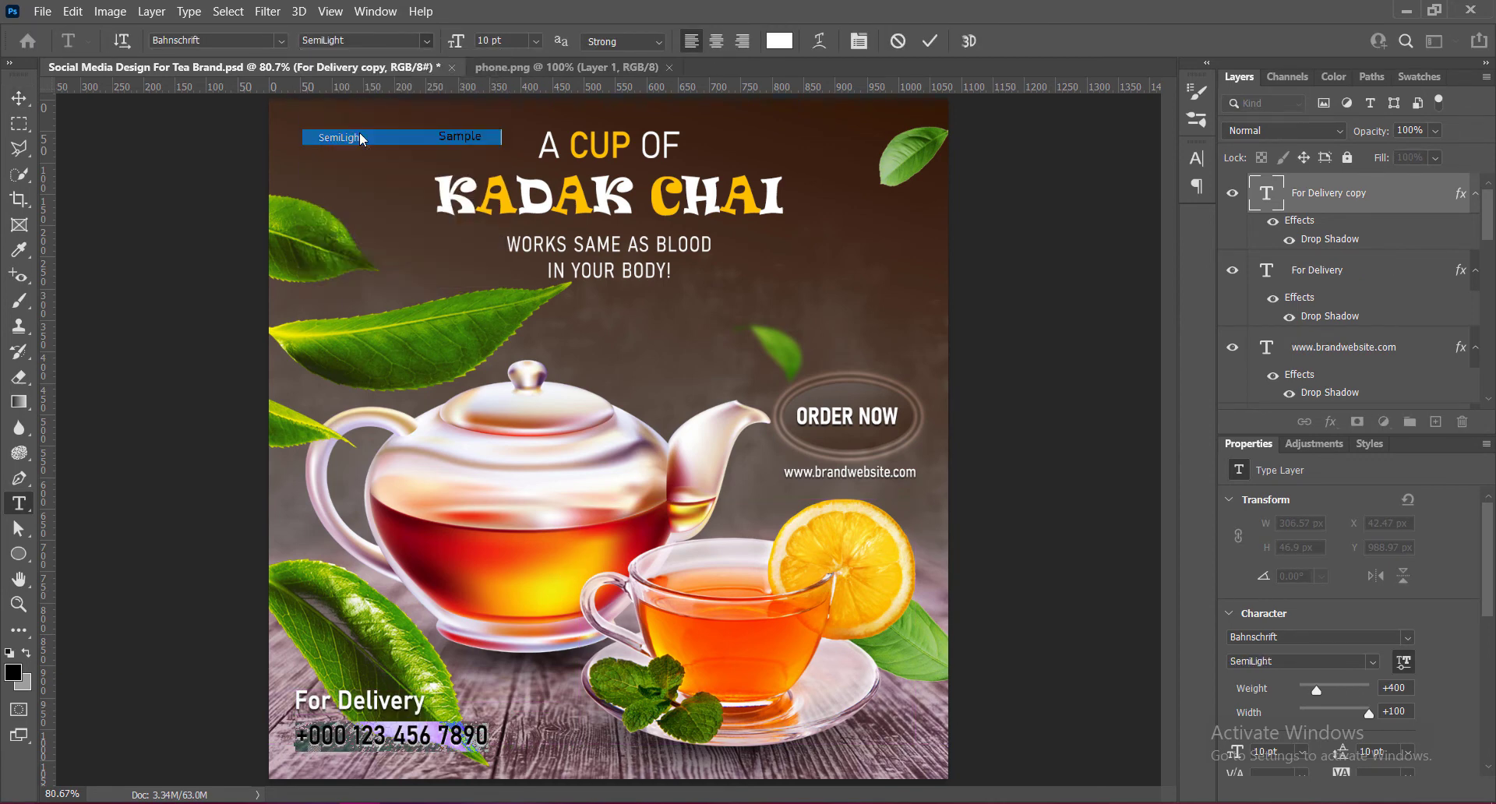
left_click(351, 129)
left_click(536, 40)
left_click(506, 92)
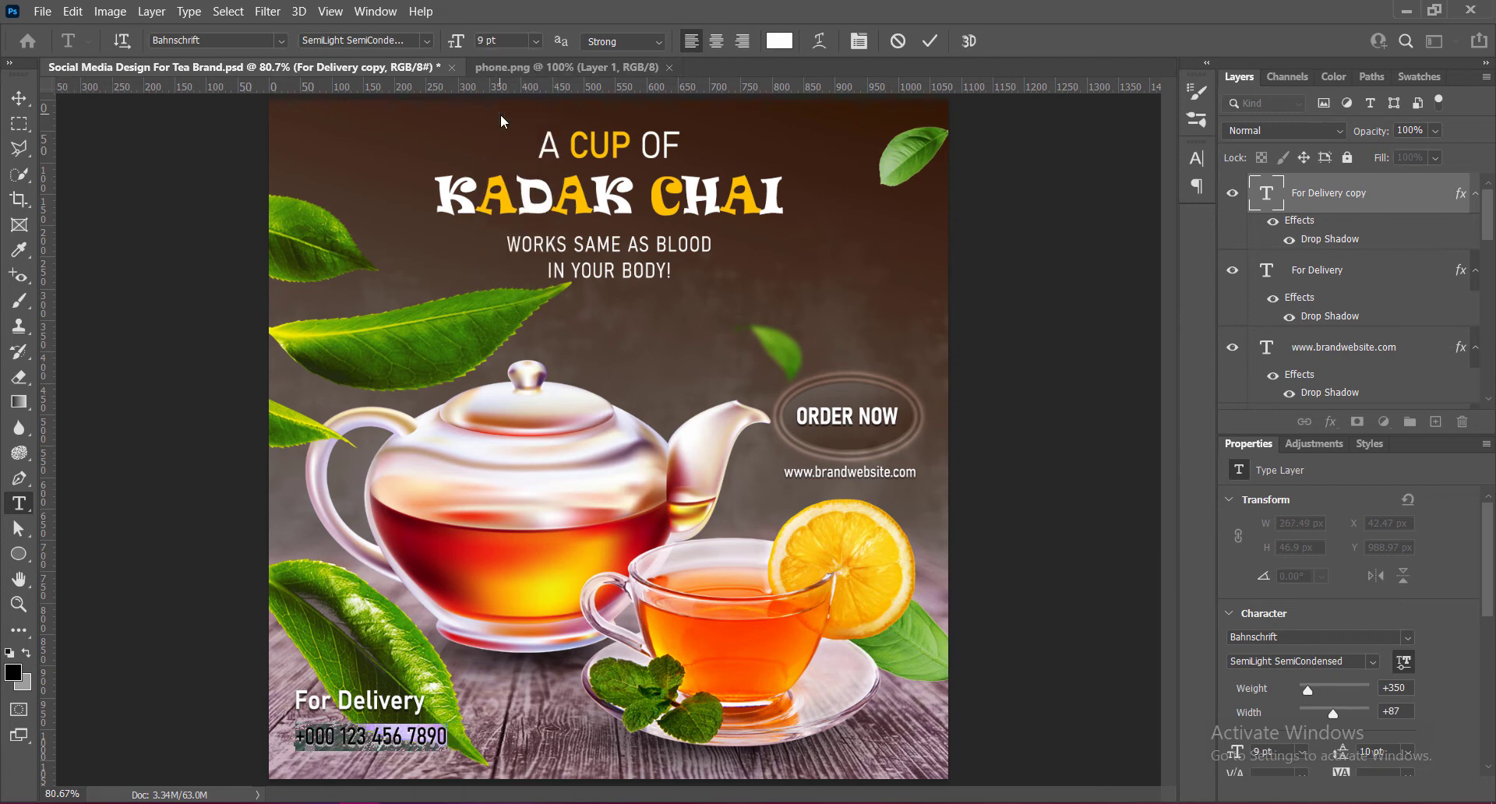
key("ctrl+Return")
key("v")
Shrink the phone number to 7 pt plain SemiLight and nudge it slightly right and up
double_click(1266, 192)
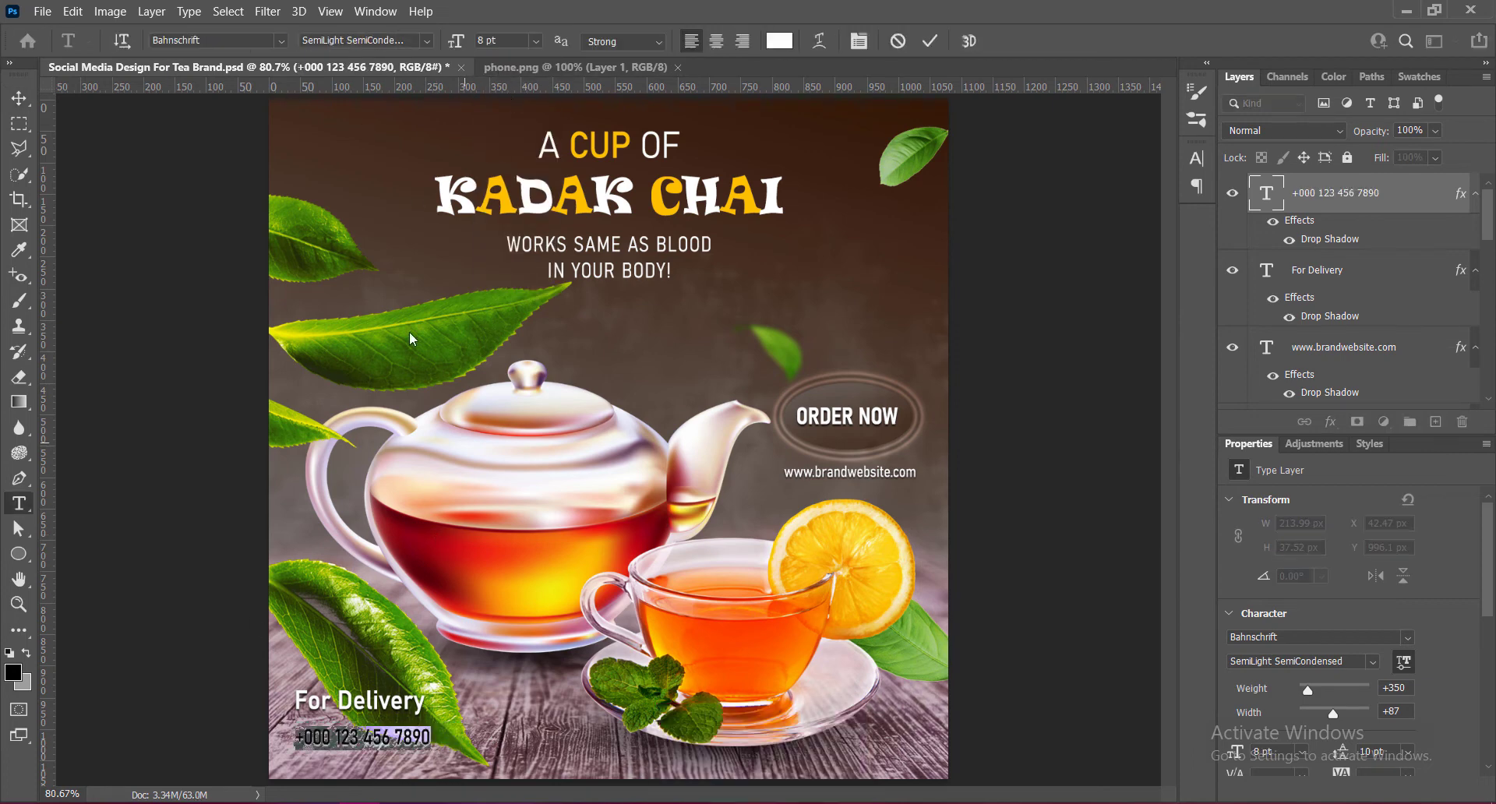
left_click(535, 47)
left_click(507, 76)
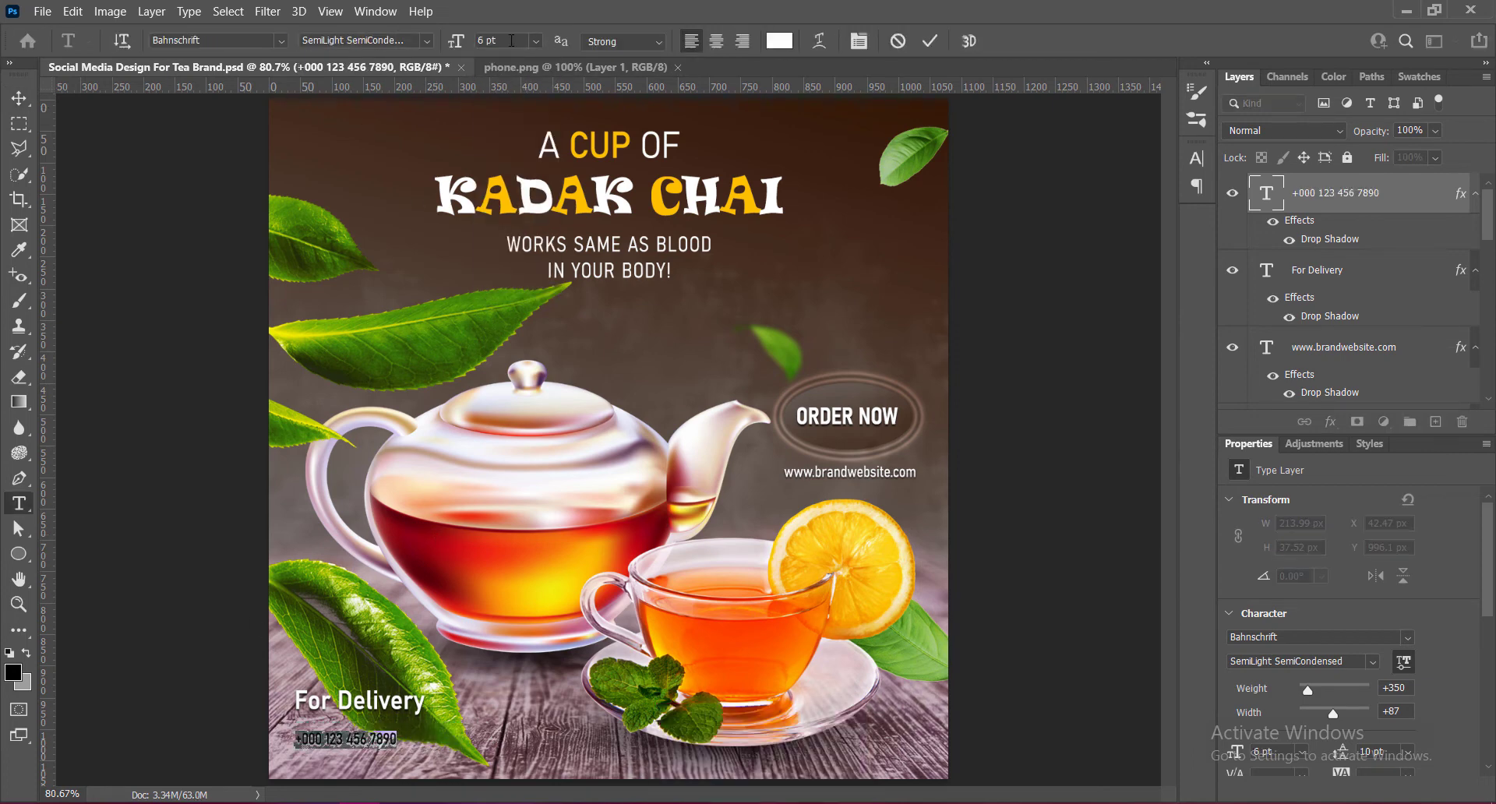
left_click(428, 41)
left_click(351, 185)
left_click(1197, 158)
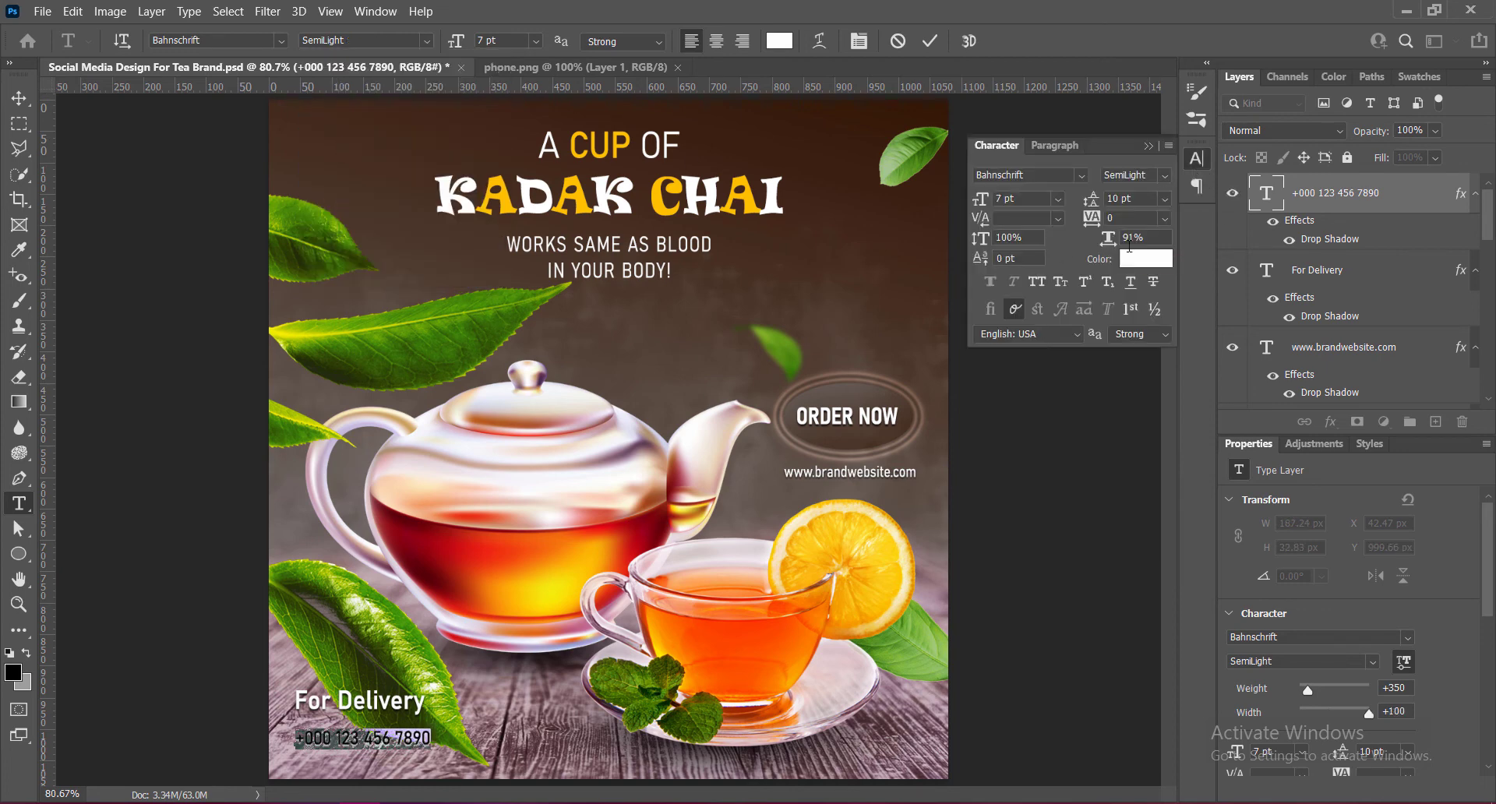
left_click(1148, 146)
left_click(18, 99)
left_click(370, 745)
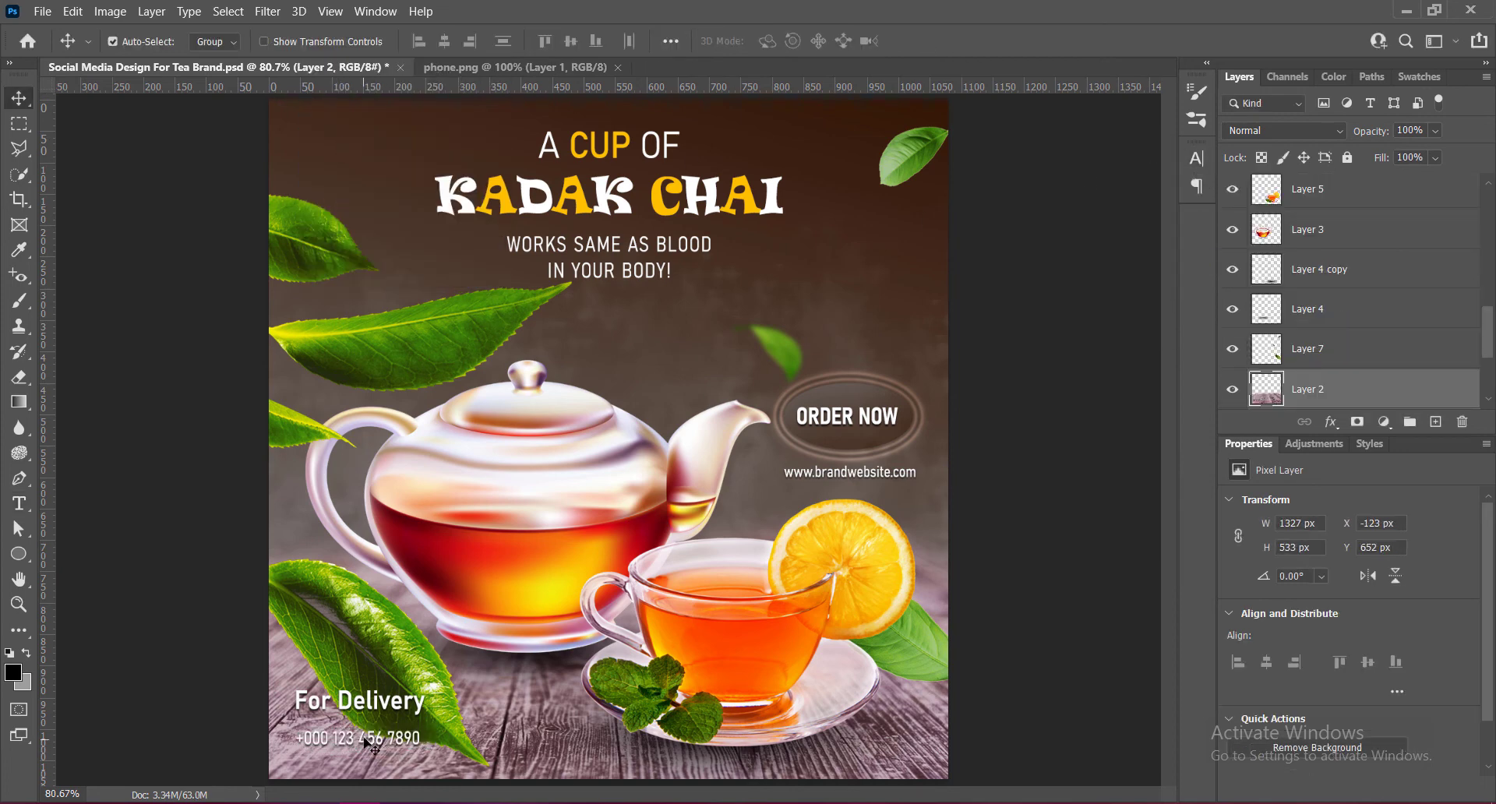
left_click_drag(422, 753, 427, 750)
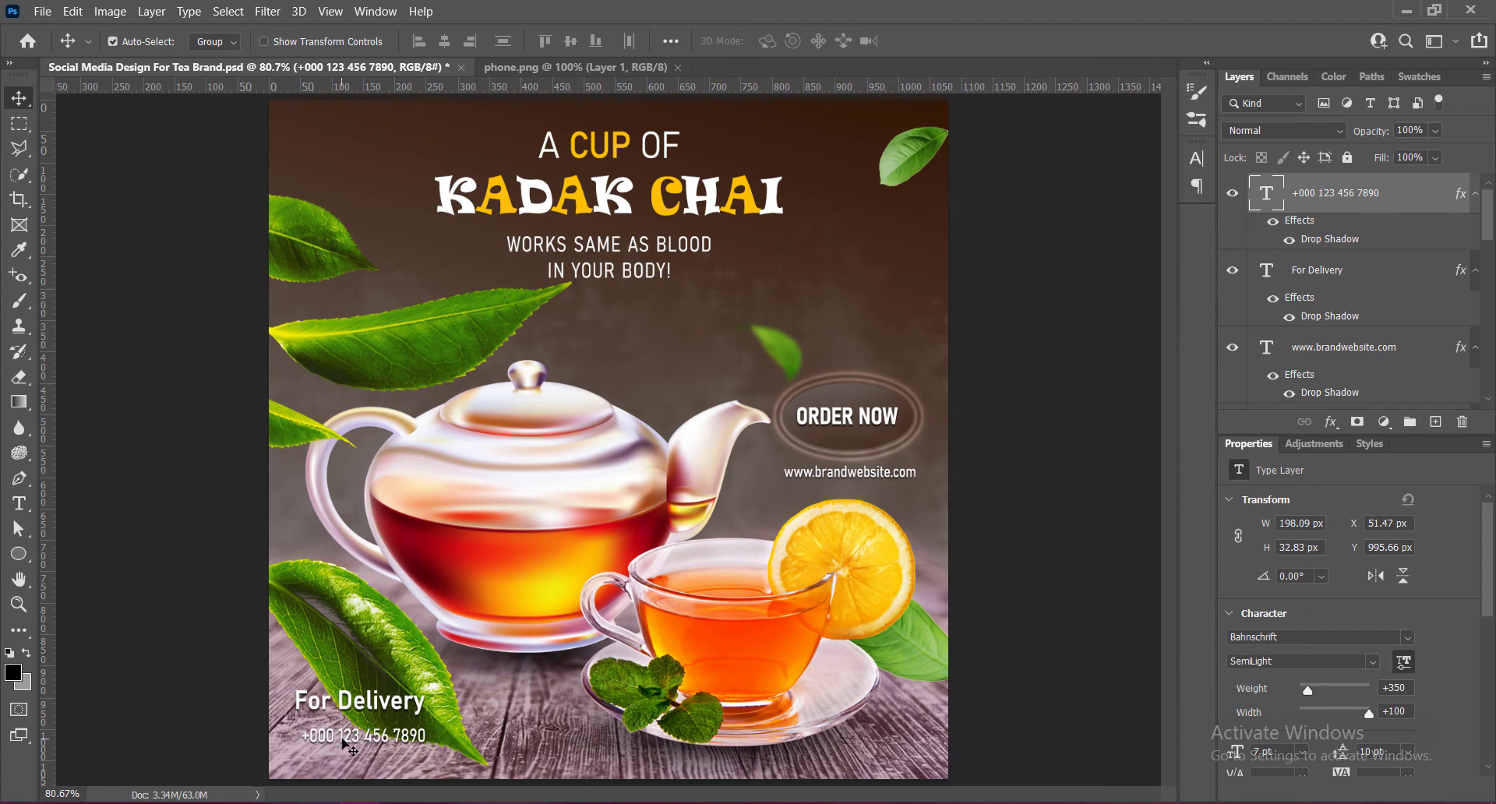
Save, place the phone.png handset rotated beside the number, and duplicate the number line below
key("ctrl+s")
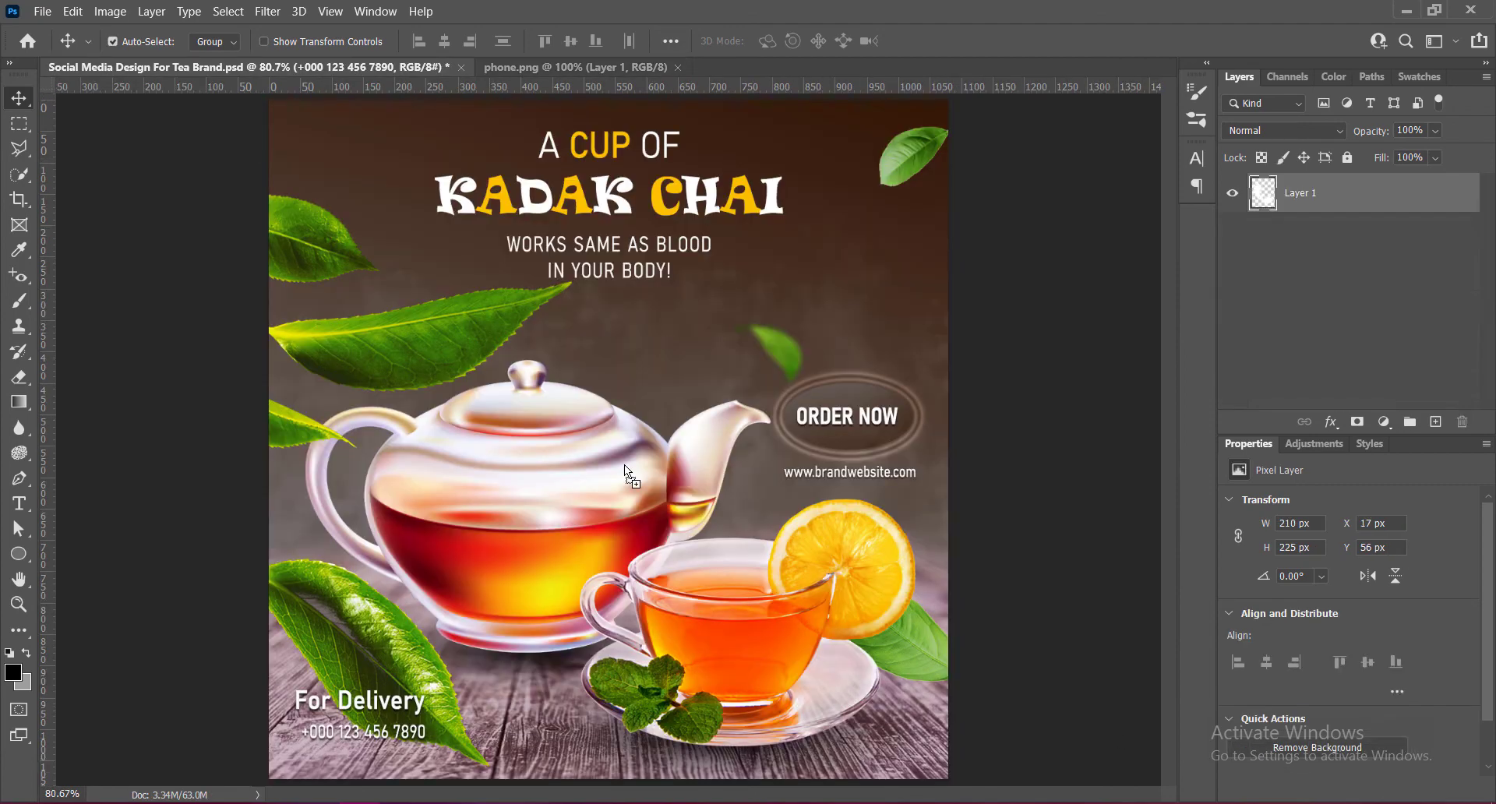
mouse_move(624, 465)
left_mouse_down()
mouse_move(686, 520)
mouse_move(302, 760)
left_mouse_up()
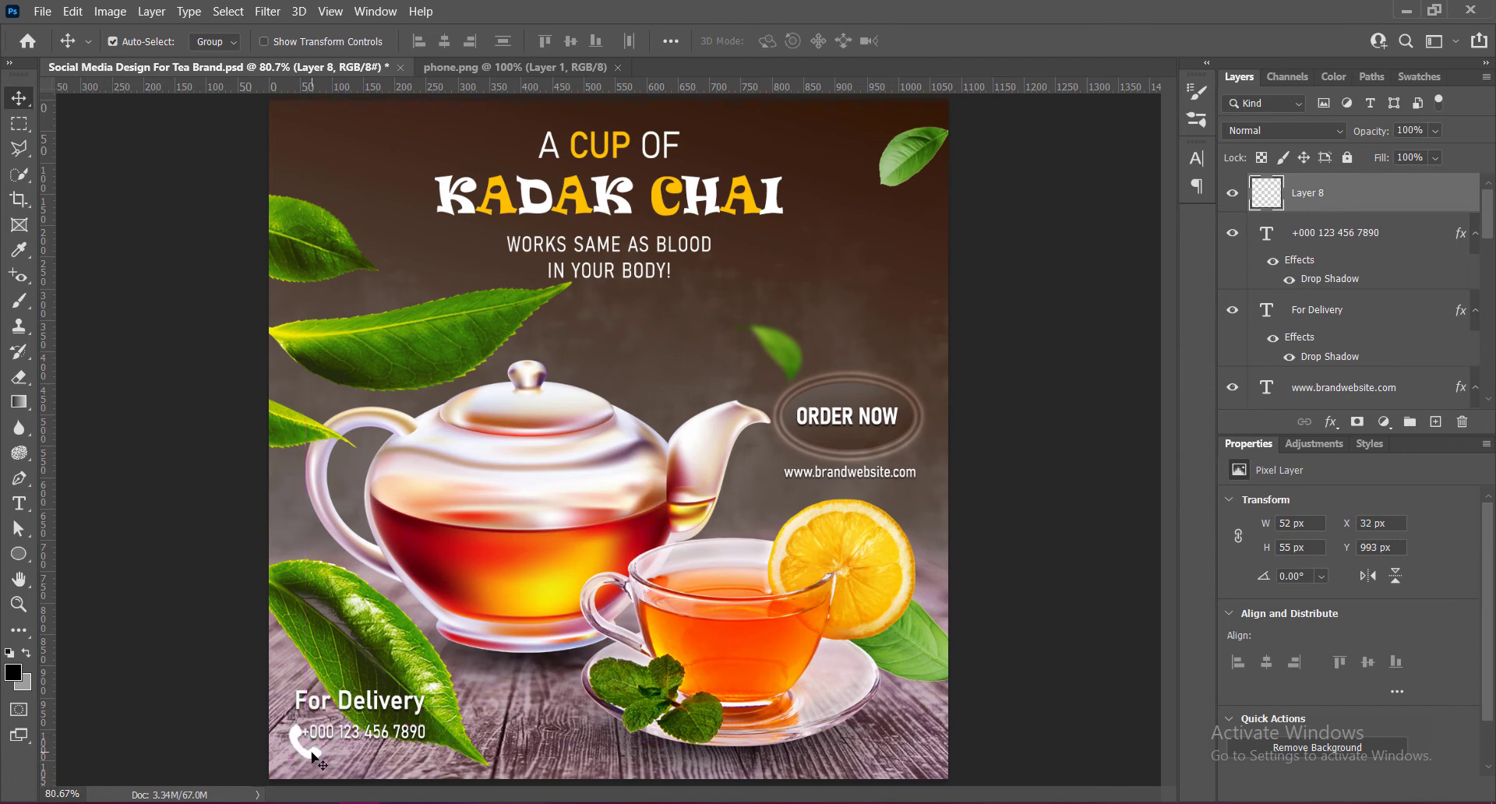
key("ctrl+t")
left_click_drag(335, 713, 380, 740)
key("Return")
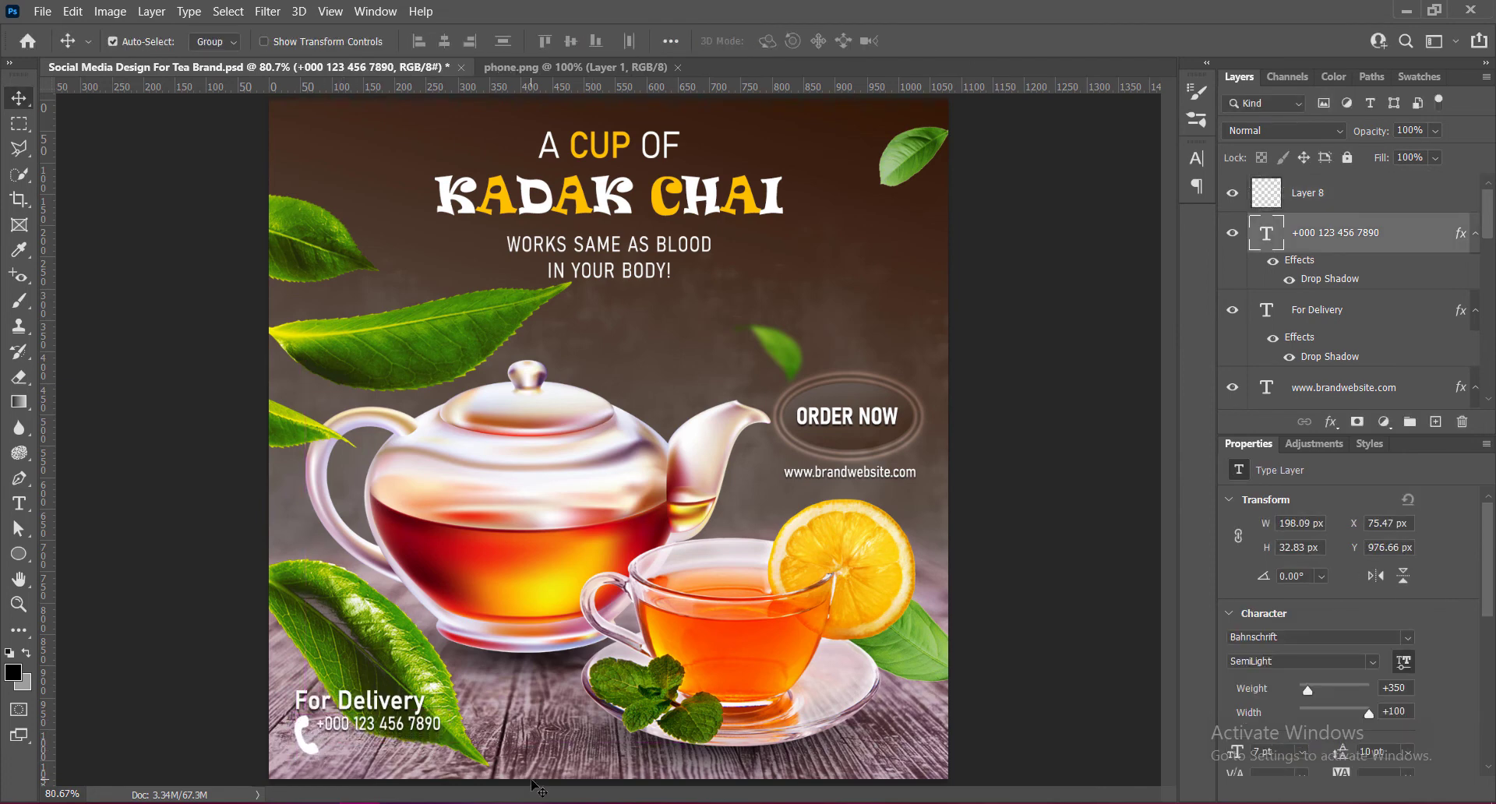
left_click_drag(419, 727, 419, 744)
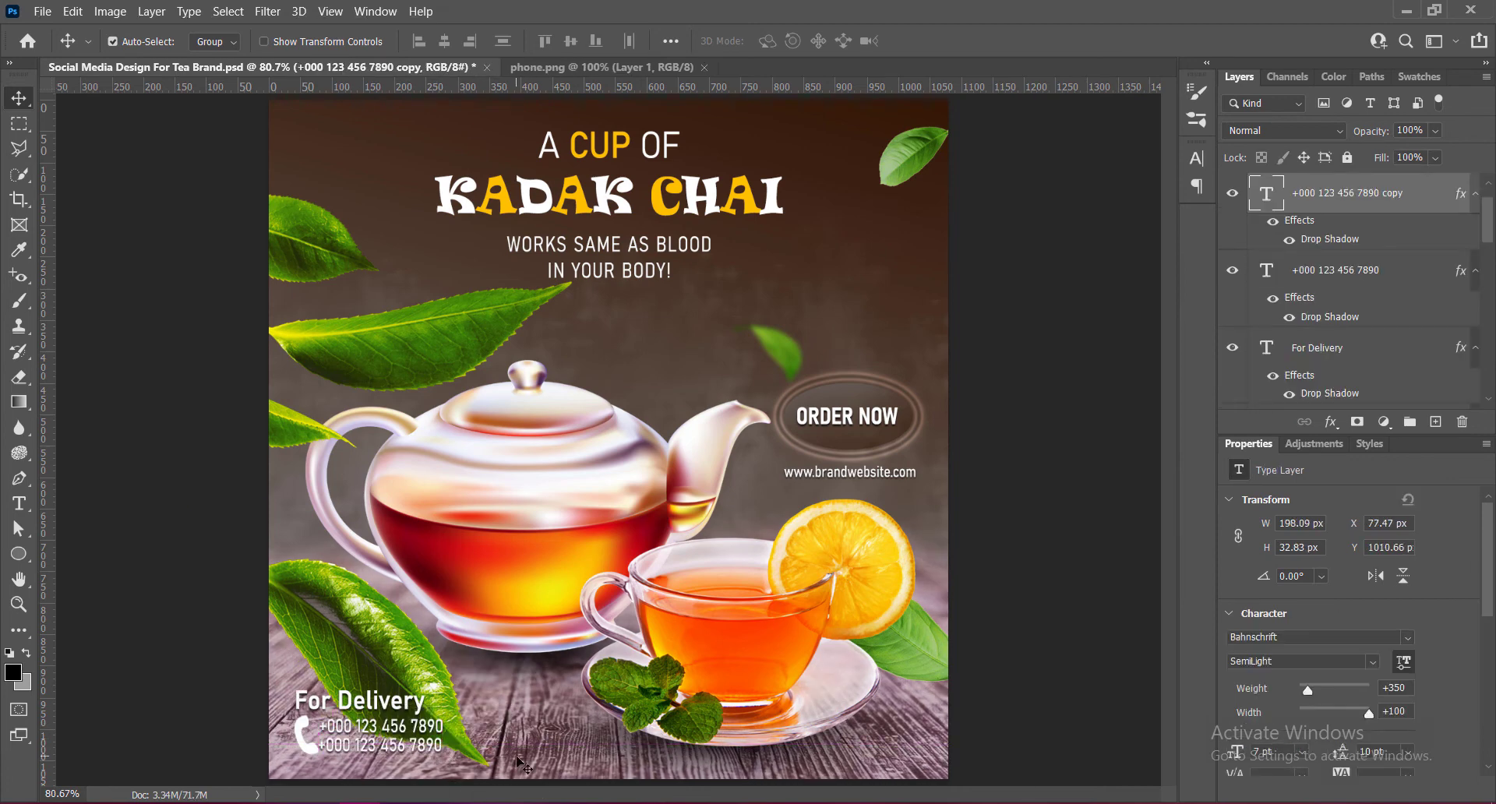
Change the duplicated phone number so the second line ends in 09
key("alt+bracketright")
key("t")
left_click(438, 744)
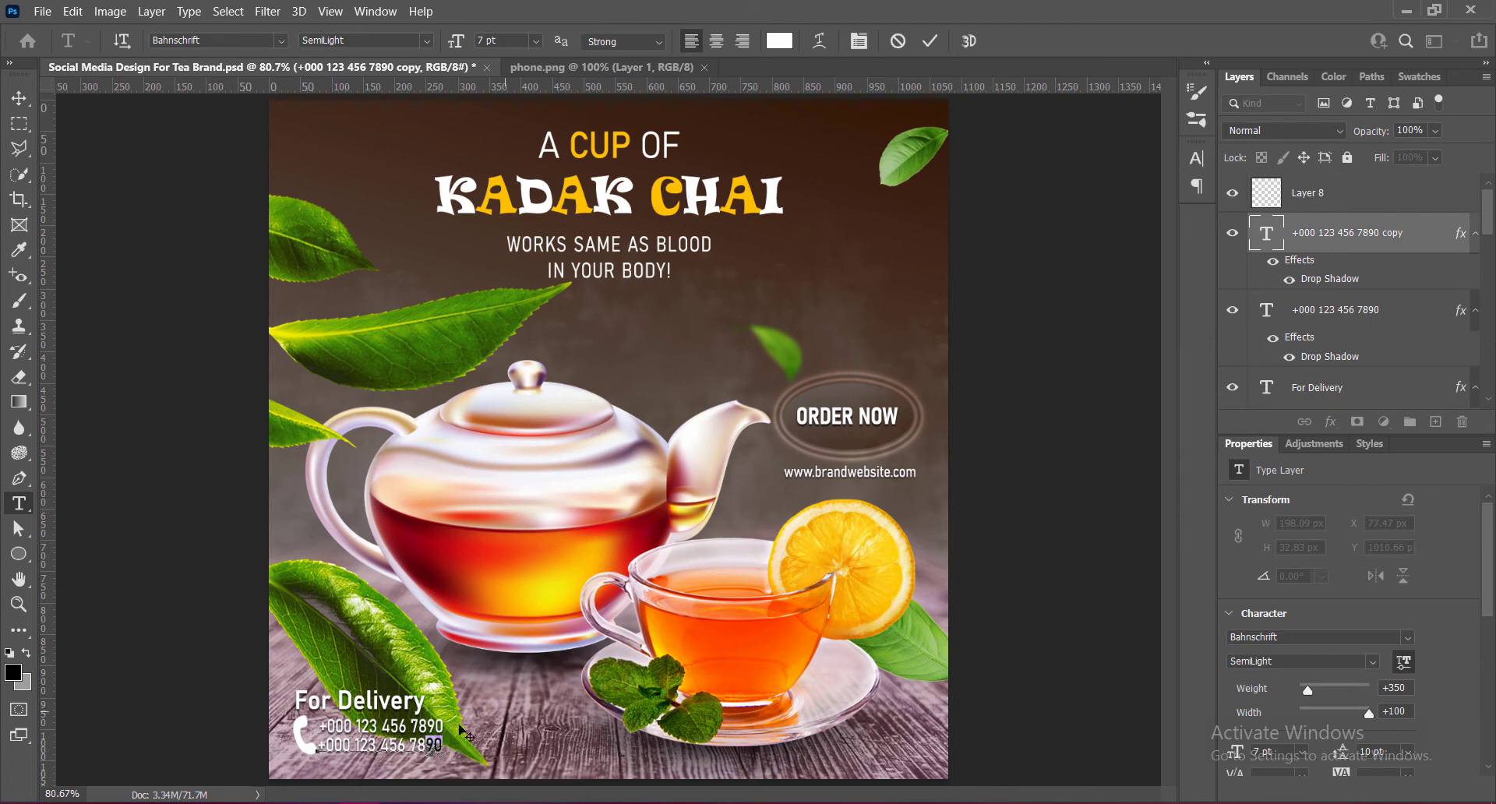
type("09")
Widen the For Delivery text with a character setting of 100
double_click(1267, 351)
left_click(1197, 158)
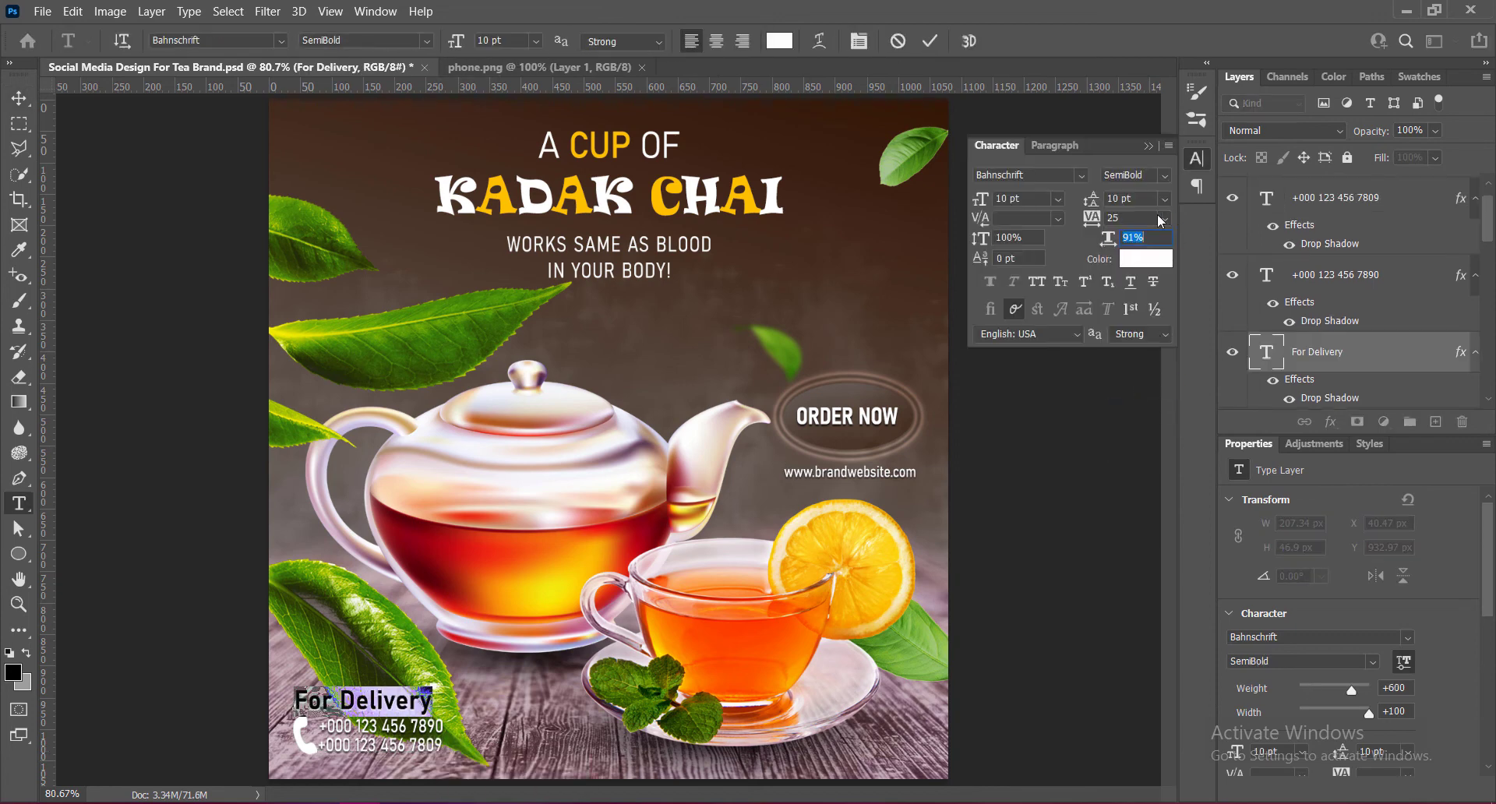
type("100")
key("ctrl+Return")
key("v")
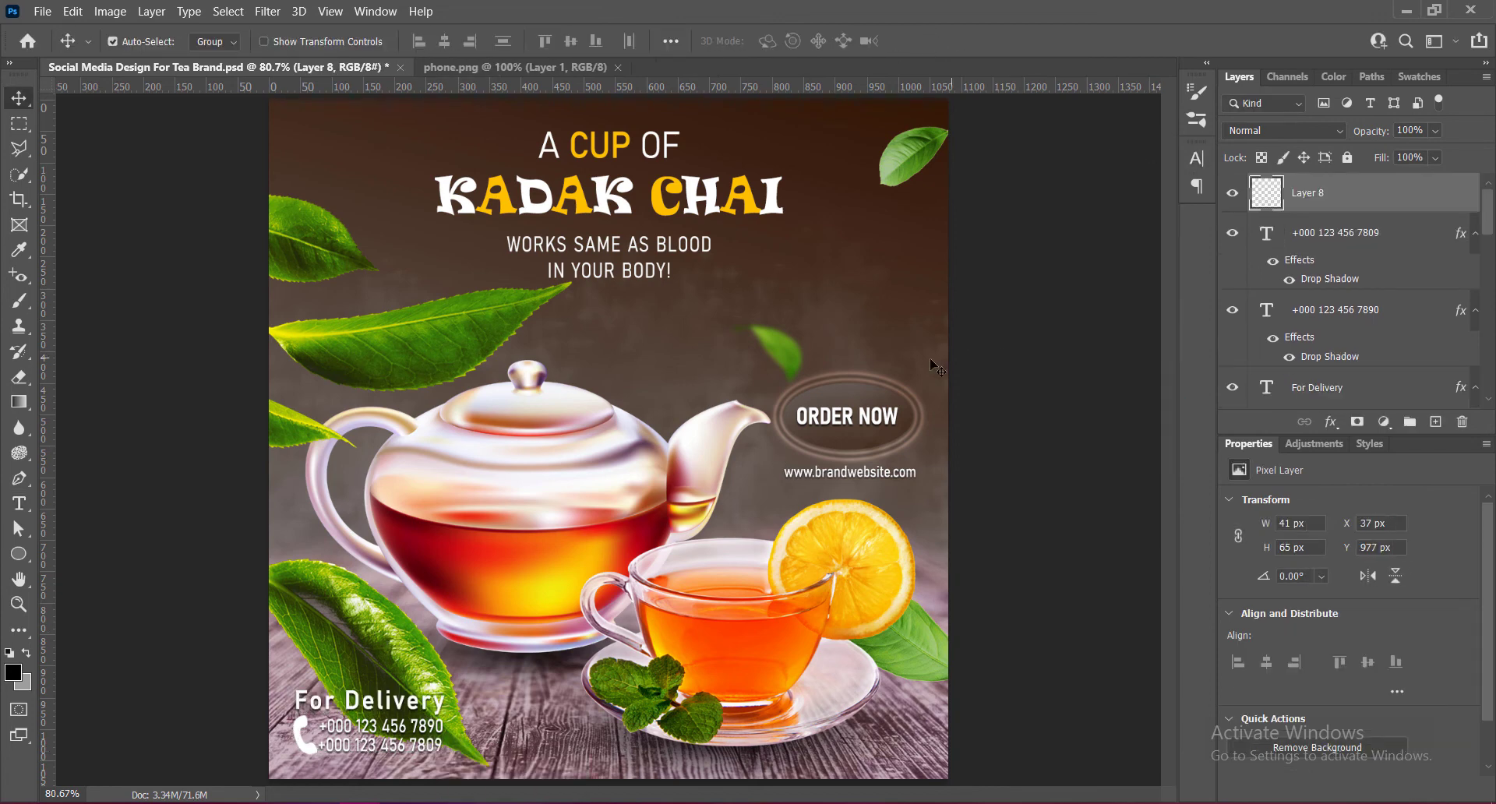
Add a drop shadow to the phone icon layer
double_click(1264, 201)
left_click(693, 414)
key("Return")
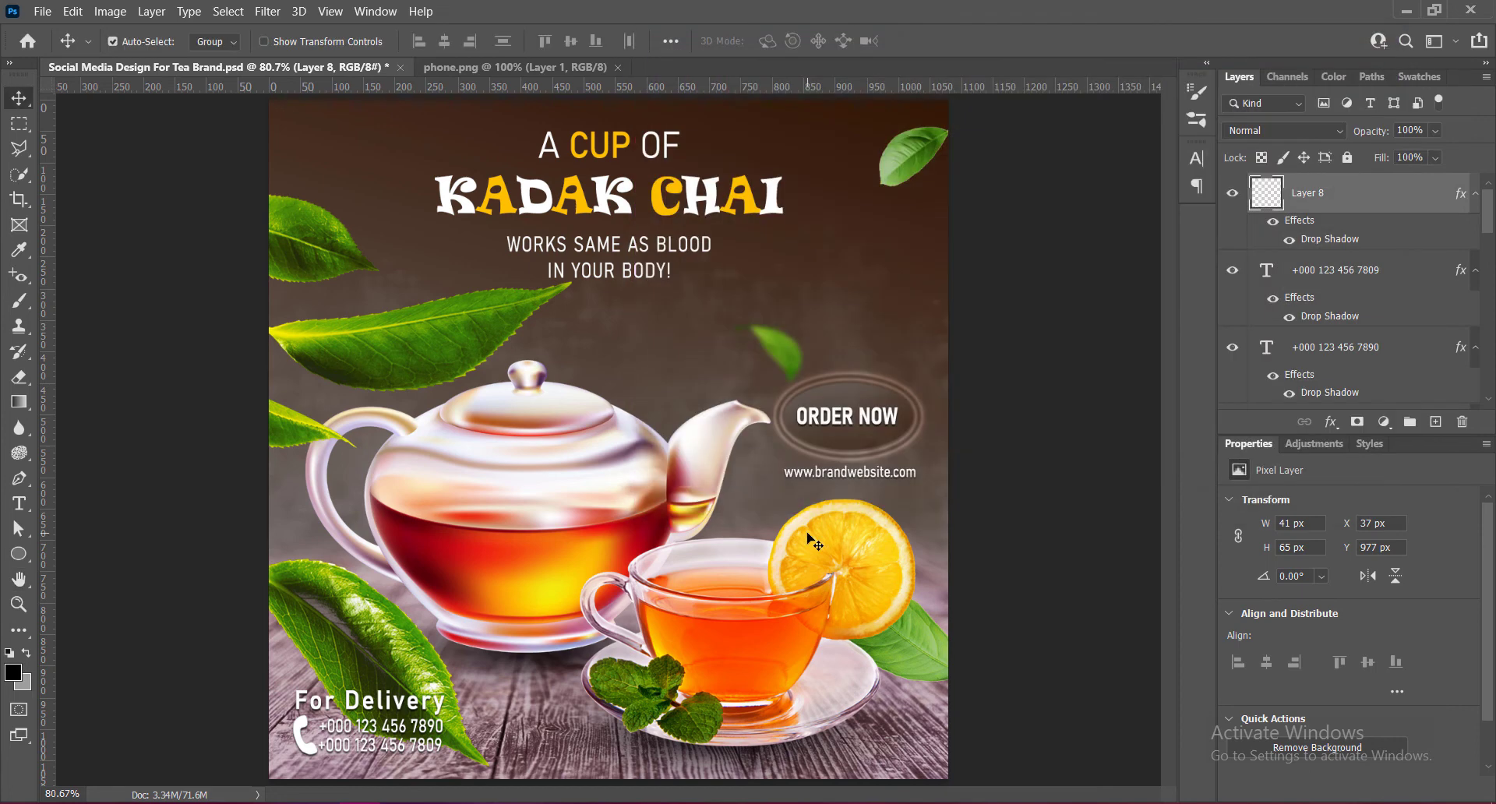
Colour the second phone number line pale yellow, leaving the first number unchanged
double_click(364, 742)
left_click(780, 41)
left_click(586, 191)
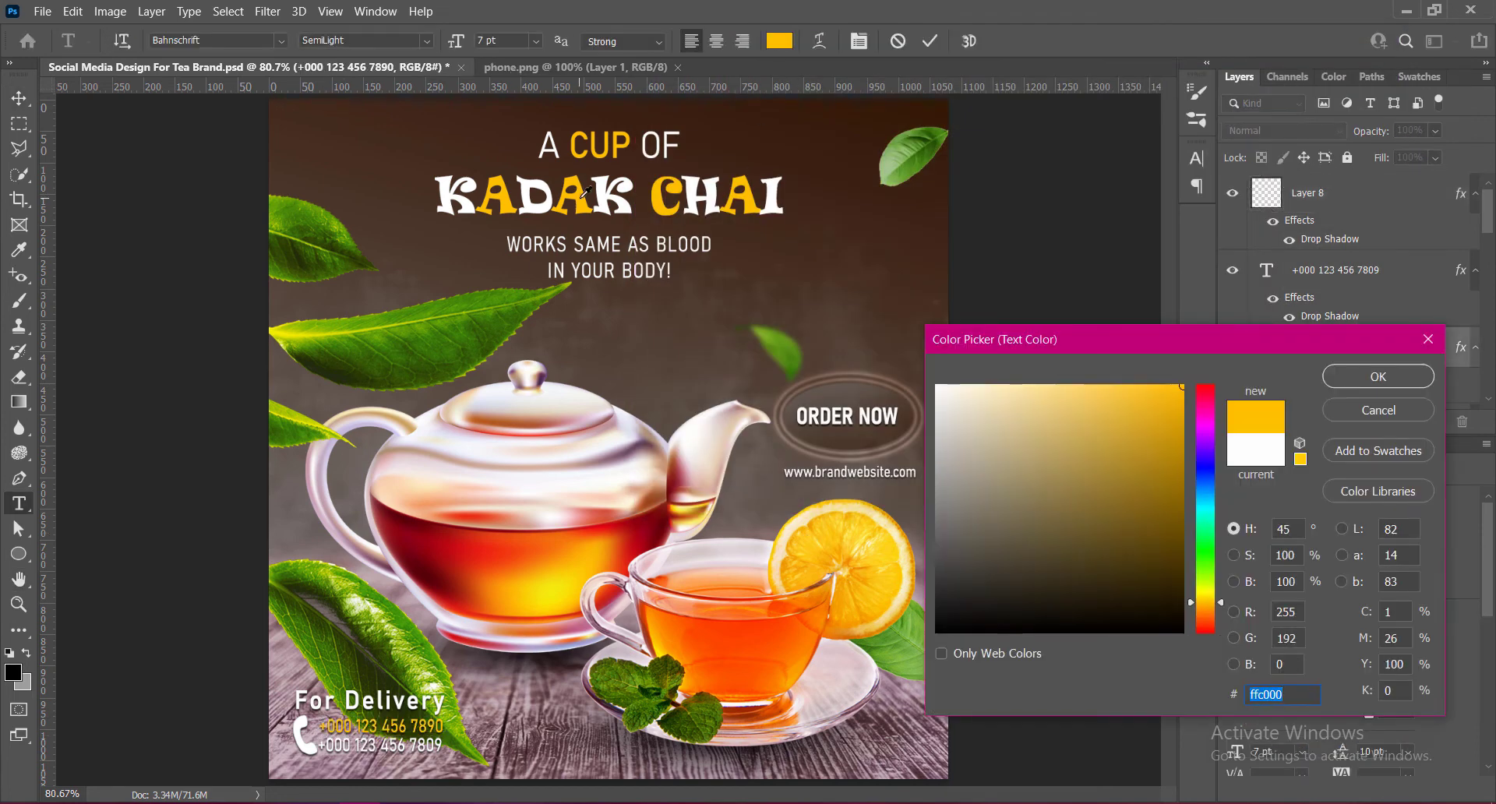
key("Escape")
double_click(1267, 270)
left_click(780, 41)
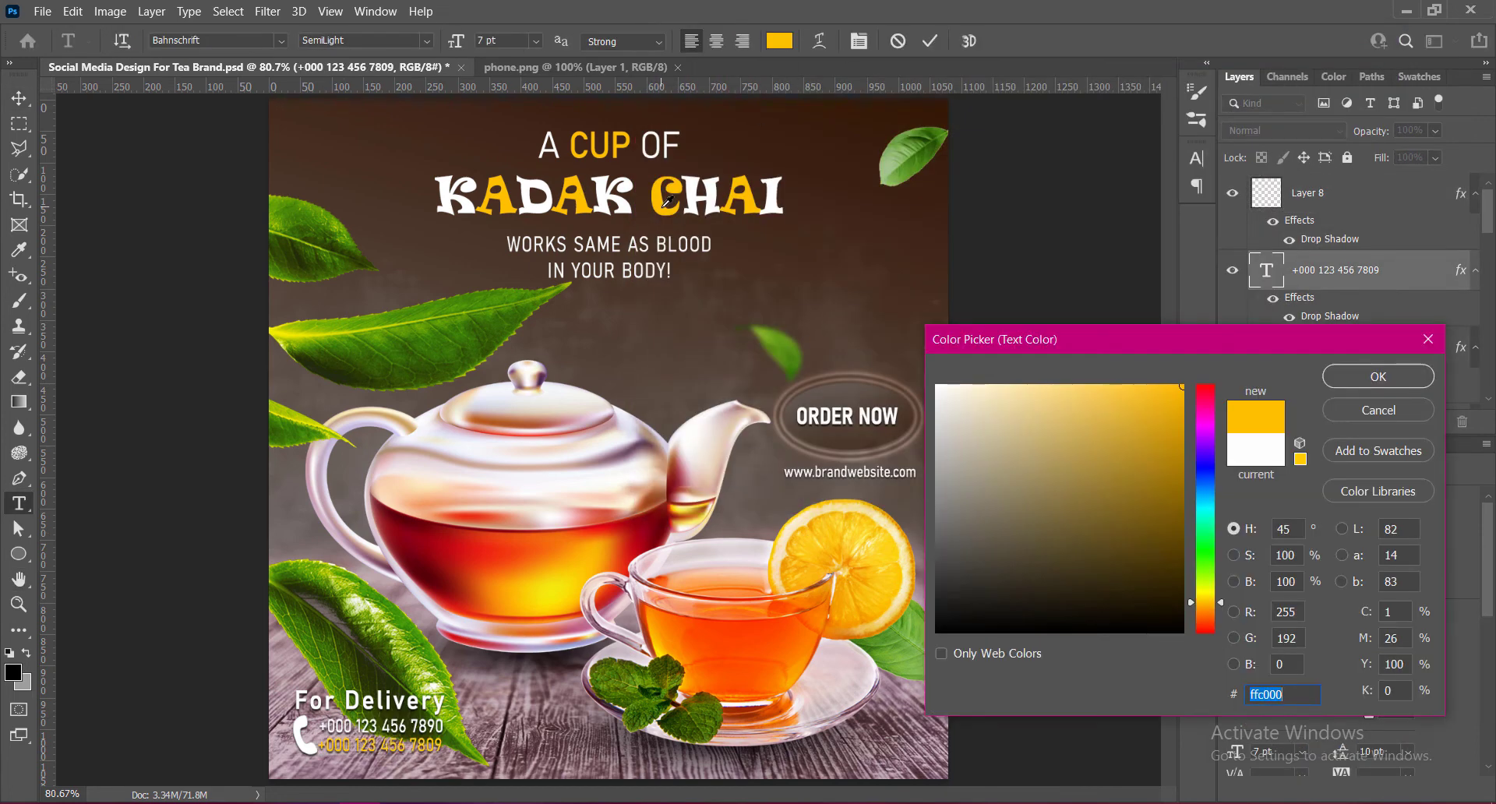
left_click(1003, 391)
left_click(1379, 377)
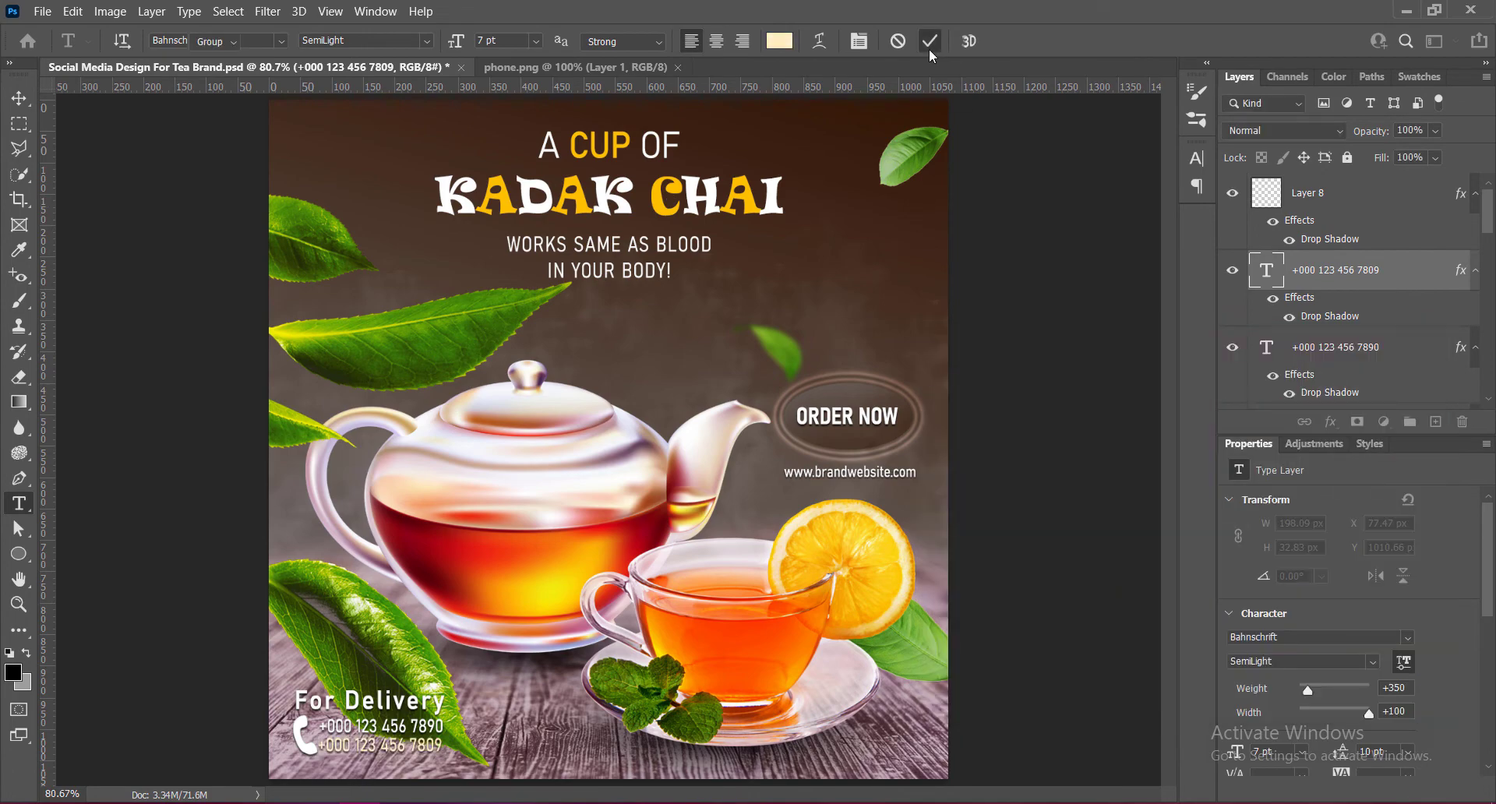
left_click(930, 40)
Set the first number line's drop shadow distance to 6
double_click(1330, 392)
double_click(1098, 204)
type("6")
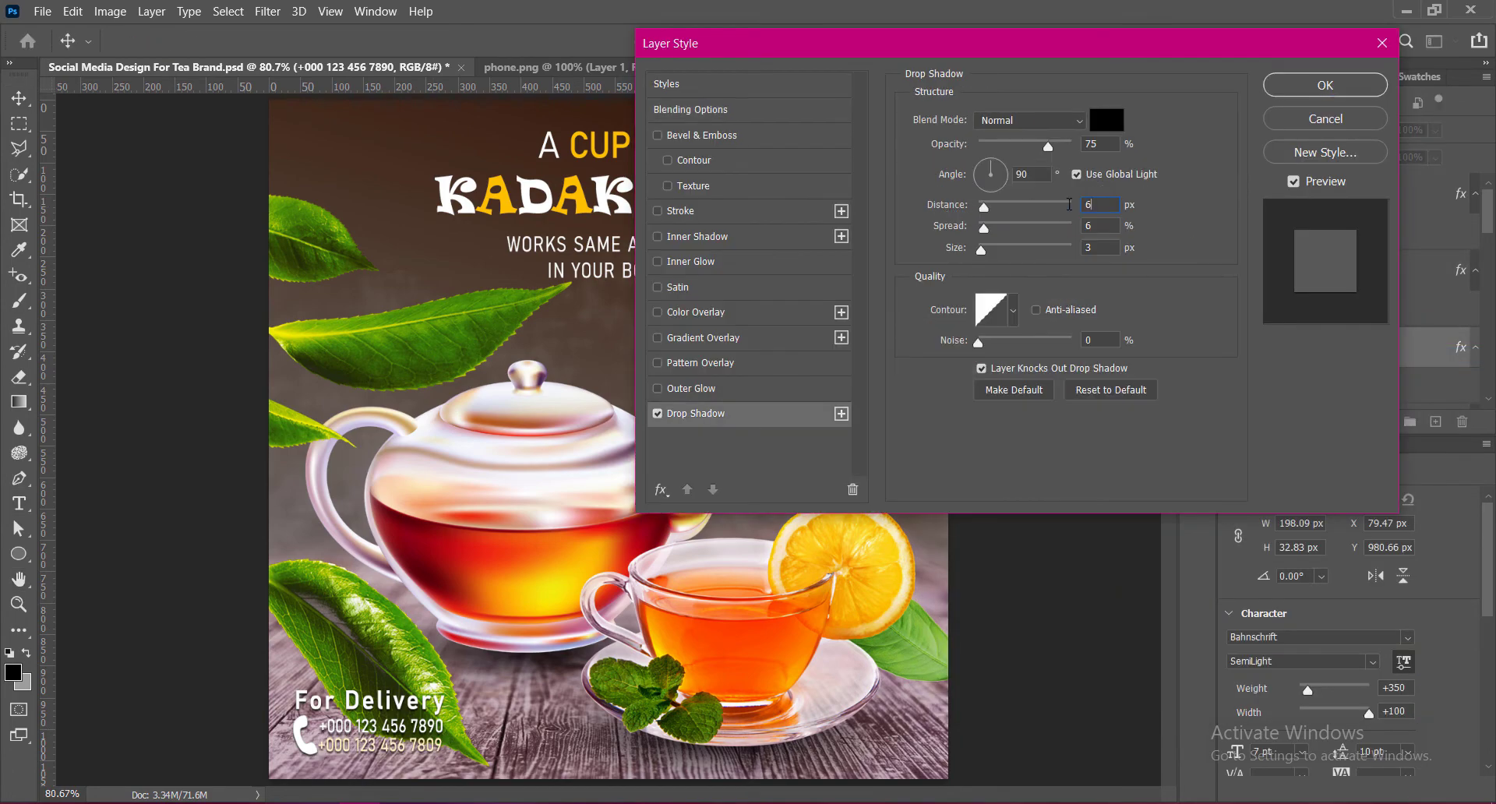
key("Return")
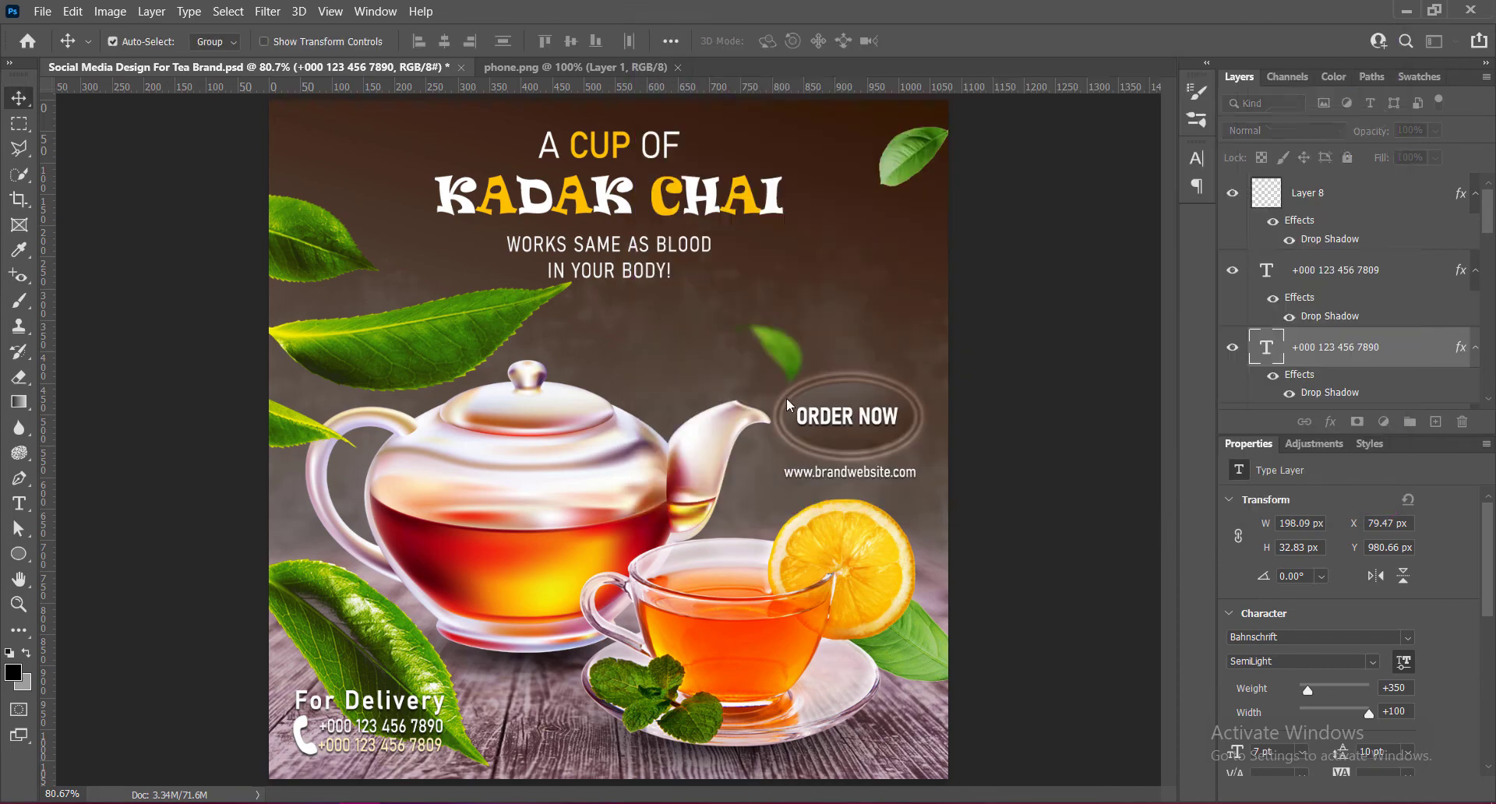
Review and reconfirm the phone icon's drop shadow settings
right_click(1402, 269)
left_click(1201, 281)
key("Escape")
double_click(1372, 192)
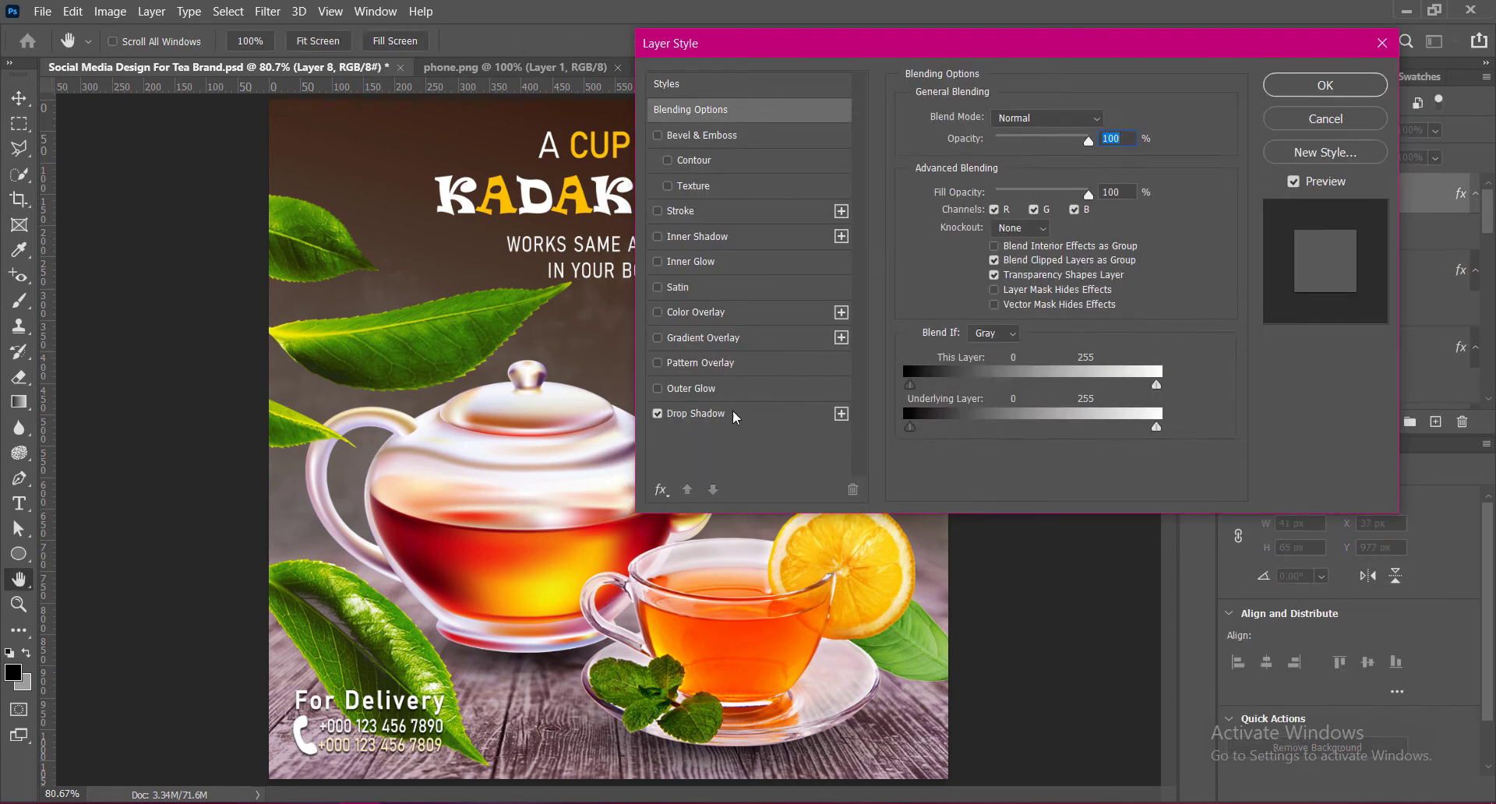
left_click(696, 413)
key("Return")
Select the For Delivery layer and paste the yellow B logo as Layer 9
right_click(1255, 347)
left_click(1286, 349)
key("Return")
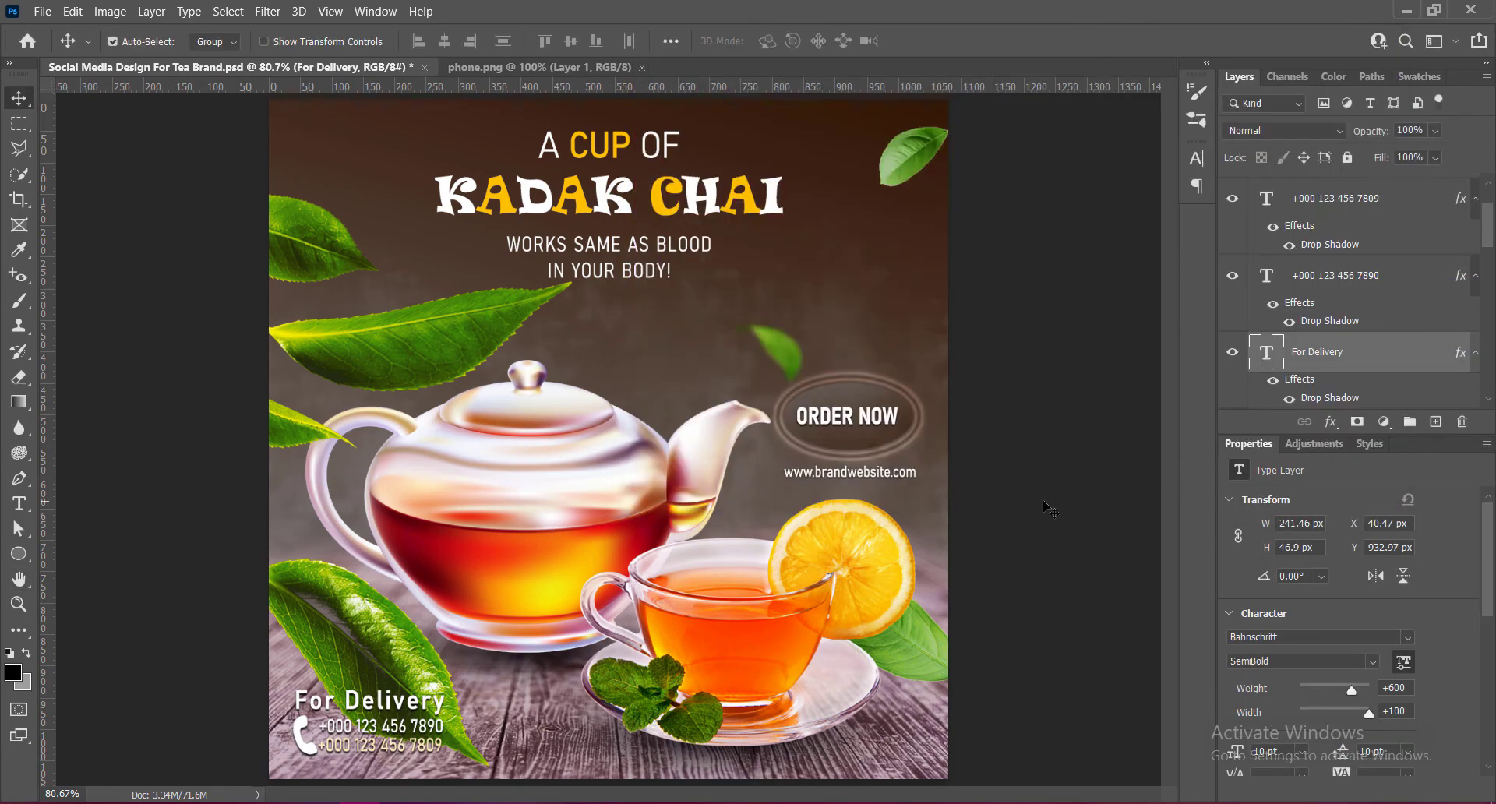
key("ctrl+v")
Shrink the B logo to about 126 px and place it bottom-right beside the saucer
key("ctrl+t")
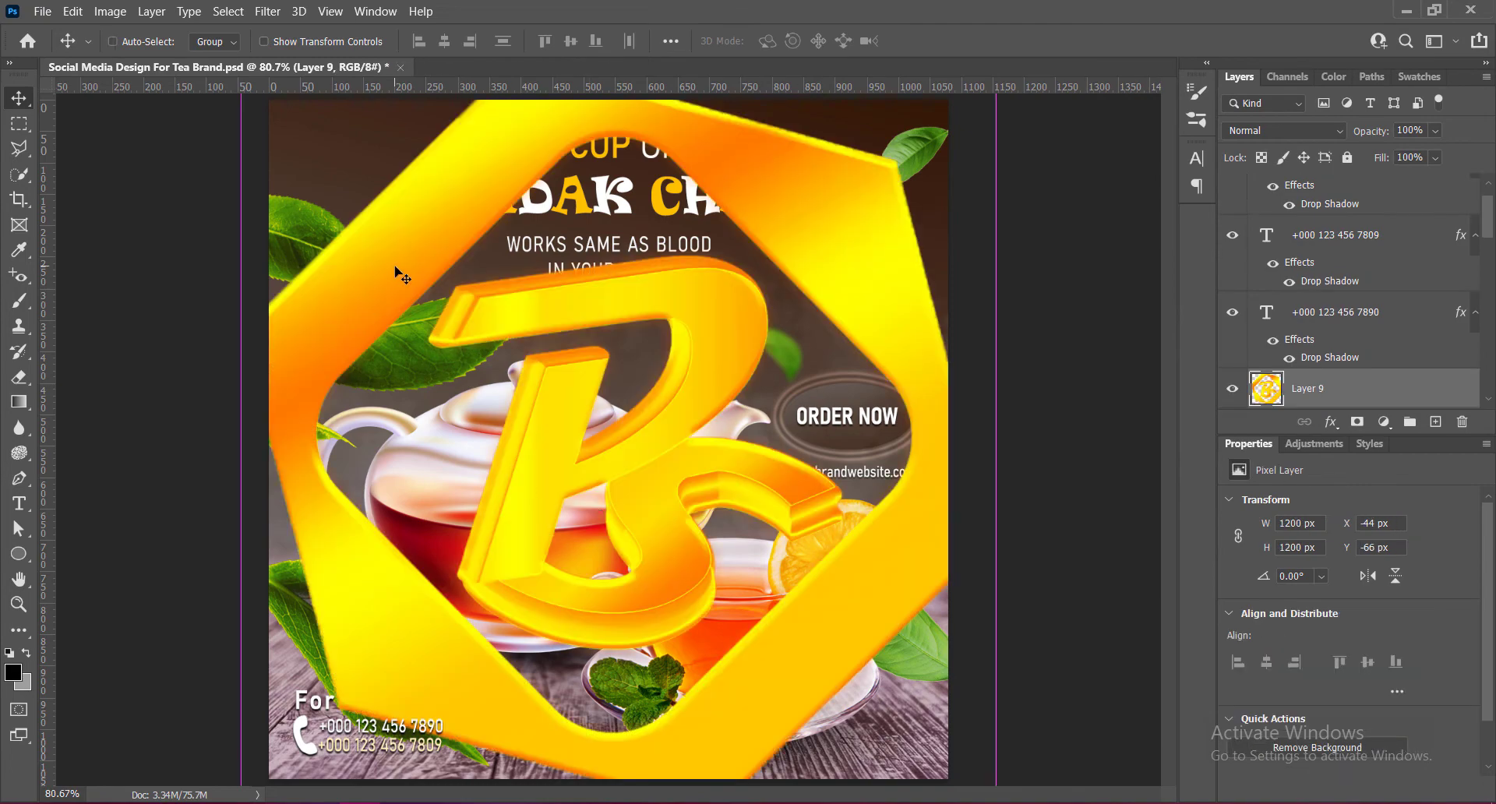
left_click_drag(244, 98, 877, 702)
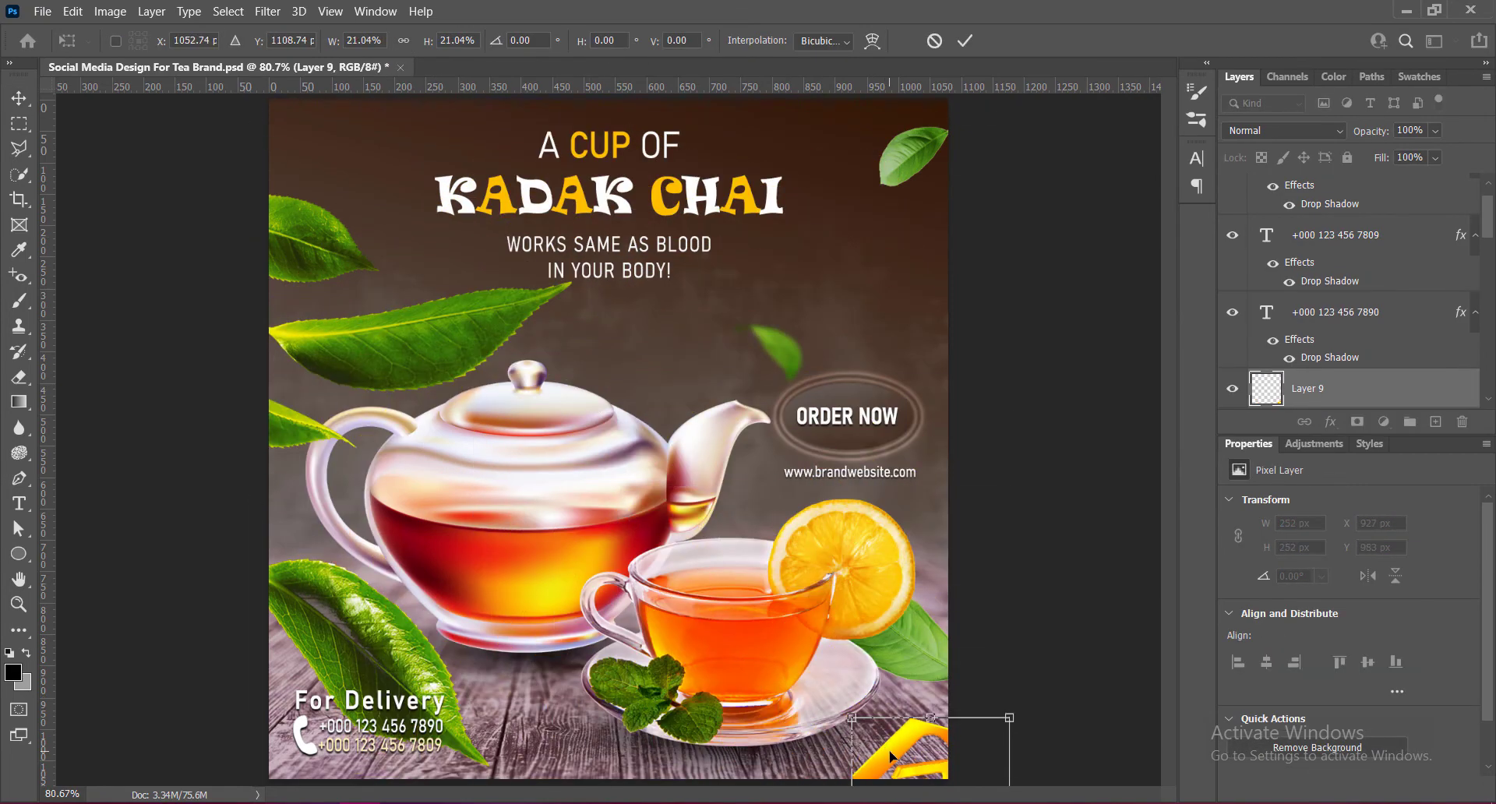
left_click_drag(897, 756, 823, 581)
left_click_drag(778, 538, 905, 694)
key("Return")
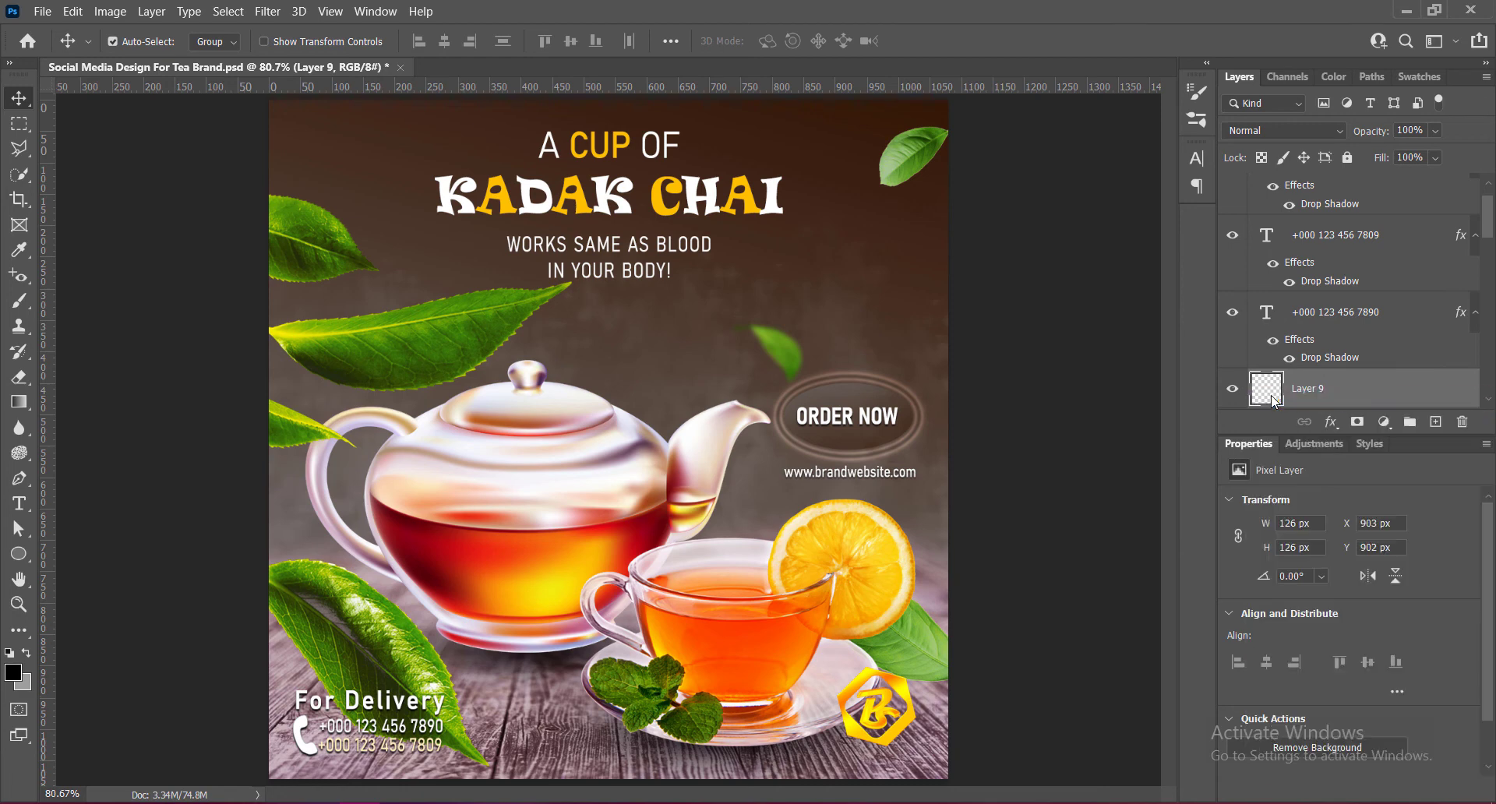
Give the logo a drop shadow with its opacity set to 75%
double_click(1273, 398)
left_click(658, 414)
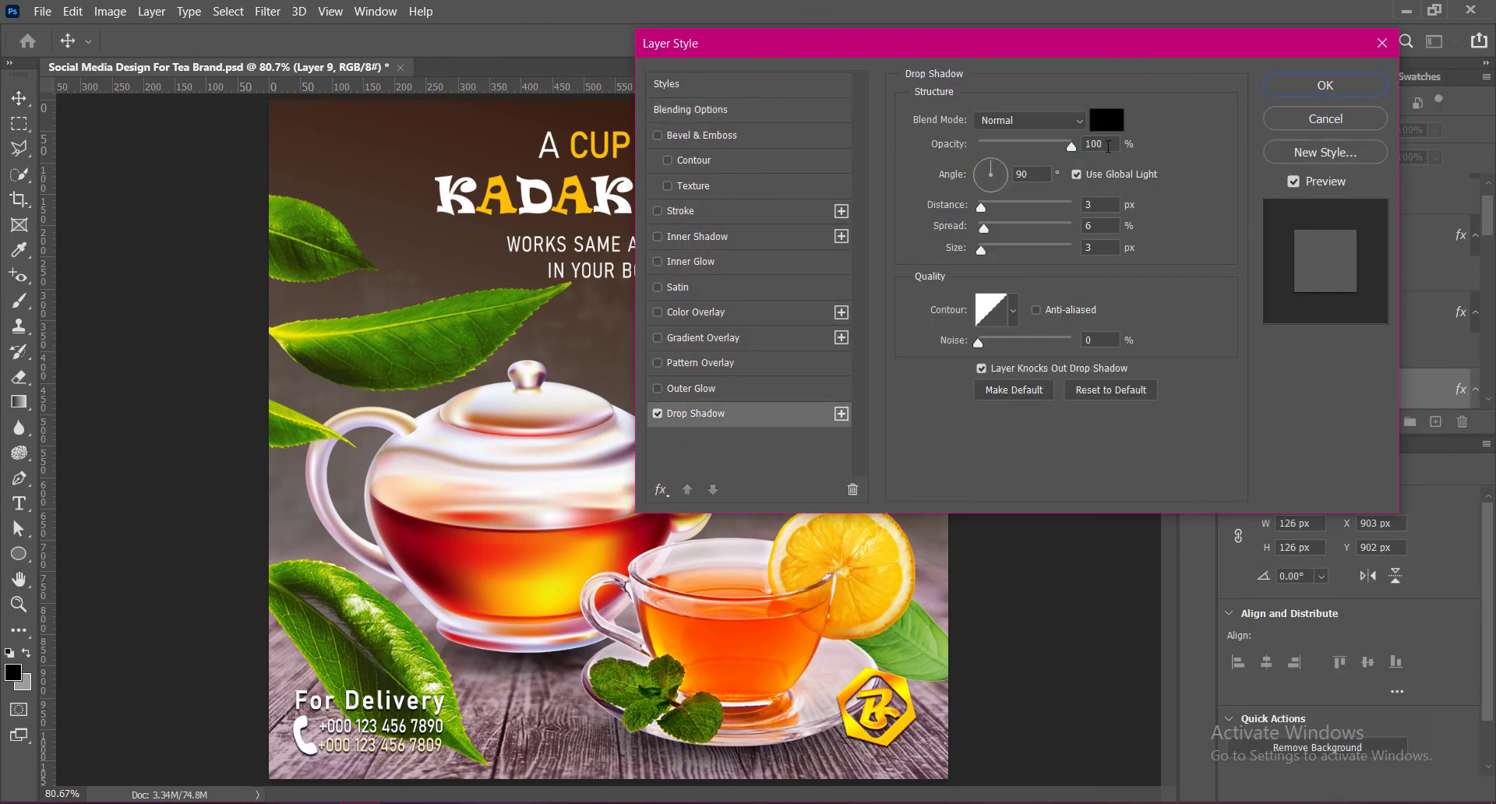
double_click(1099, 144)
type("81")
key("BackSpace")
key("BackSpace")
type("75")
left_click(1330, 98)
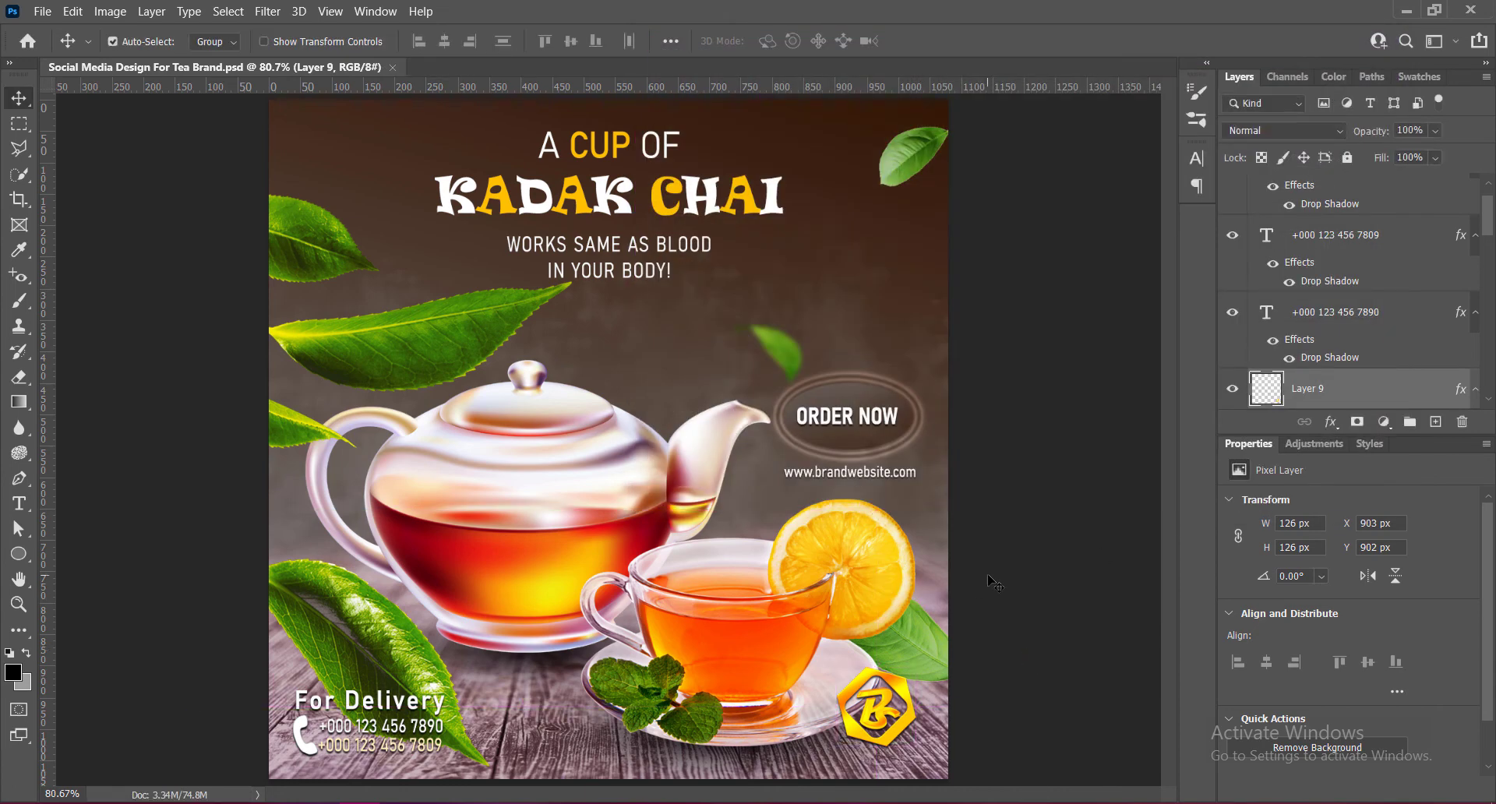
Copy the For Delivery text beneath the logo and retype it as TEA BRAND
left_click_drag(444, 710, 963, 739)
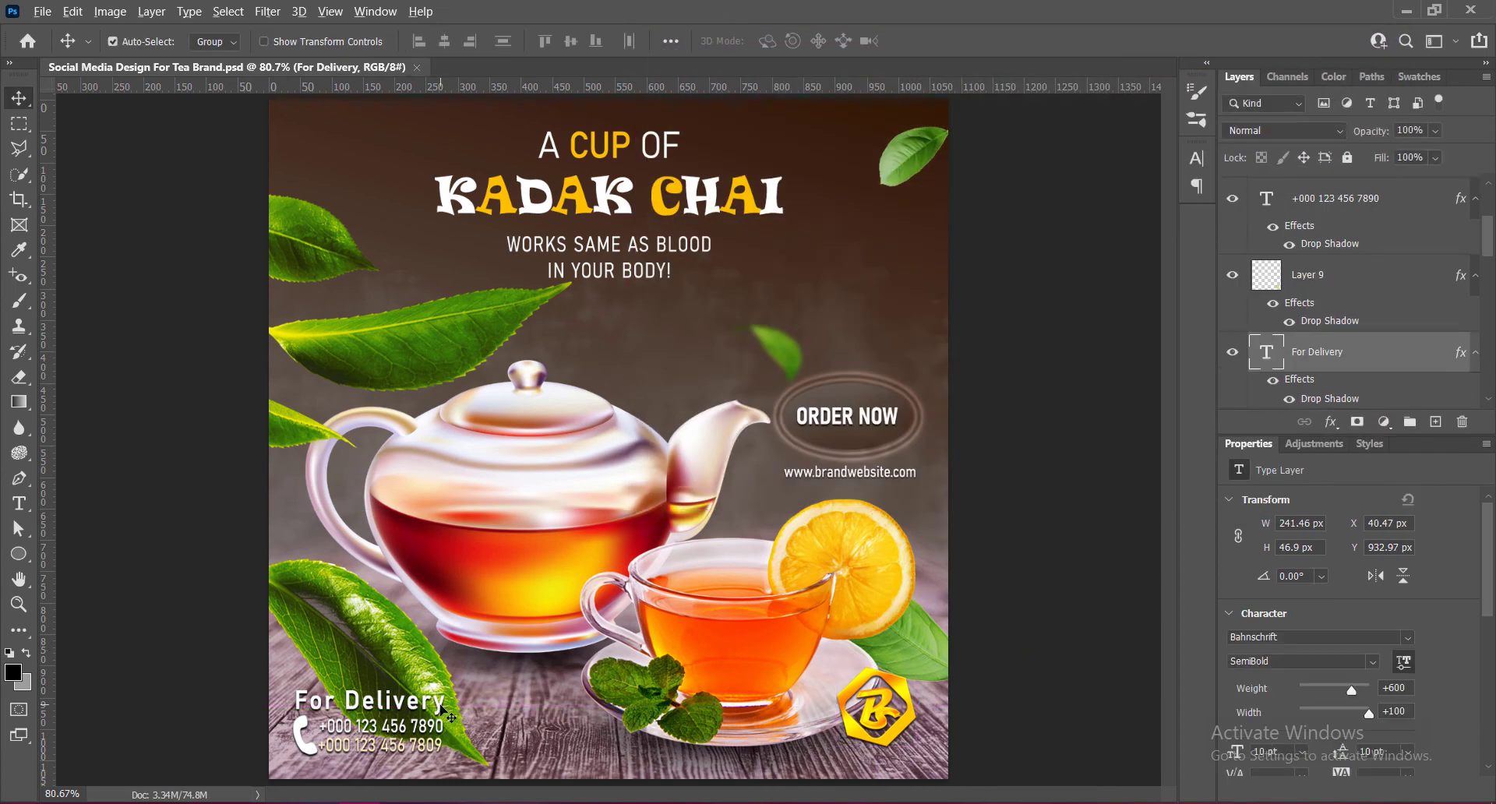
left_click_drag(1264, 360, 1266, 193)
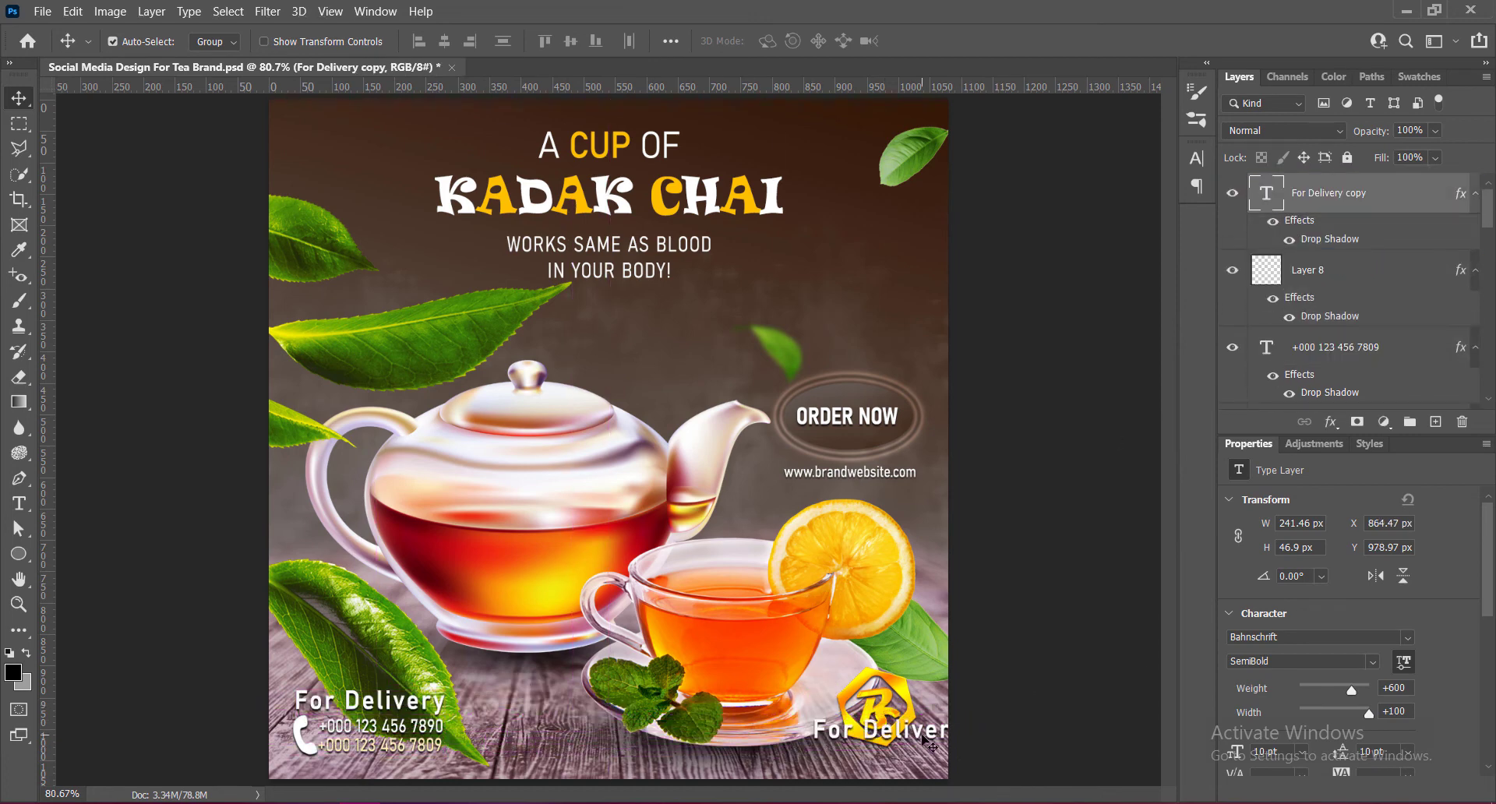
left_click_drag(928, 742, 910, 747)
double_click(857, 745)
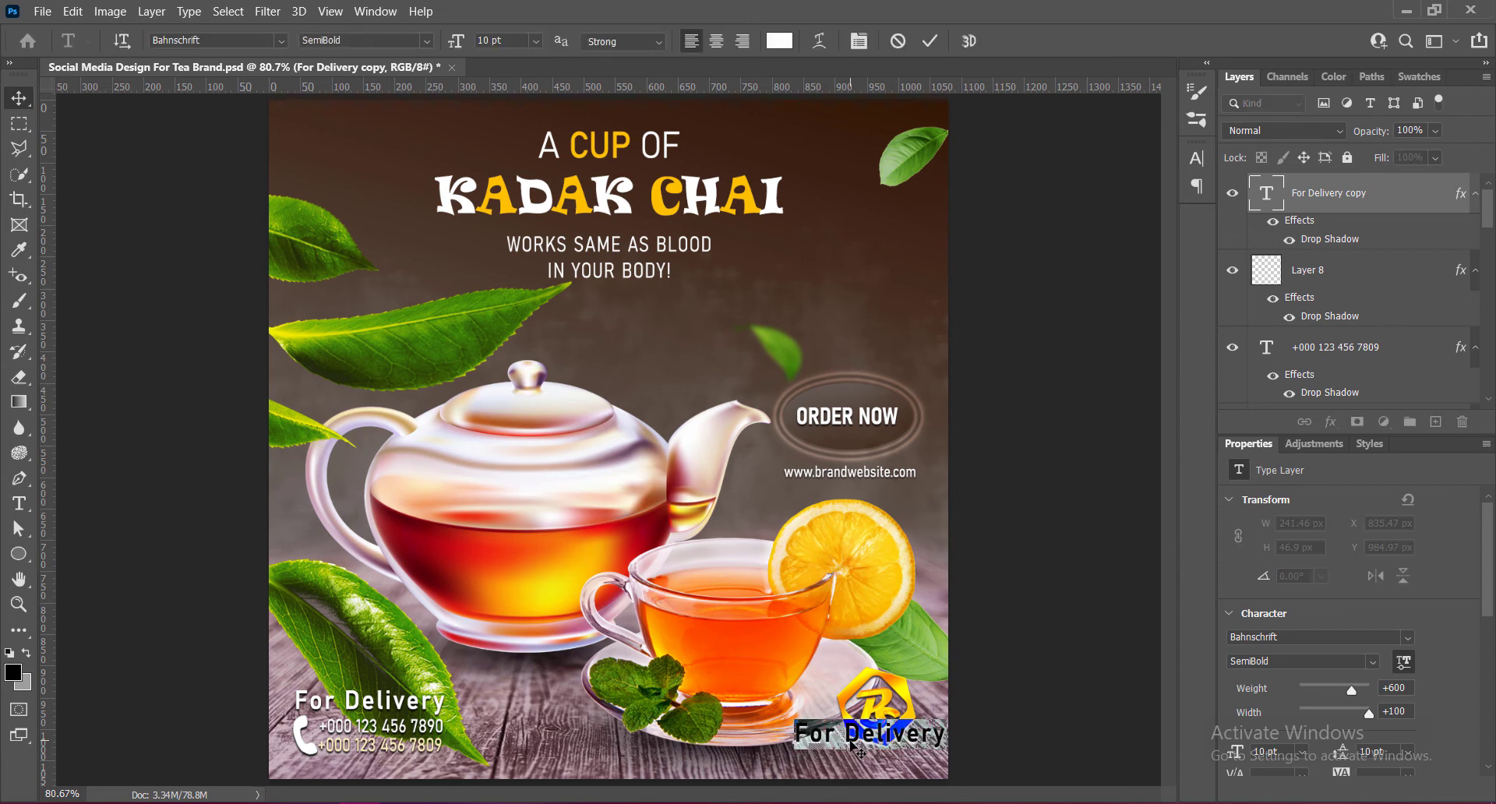
type("TEA BRAND")
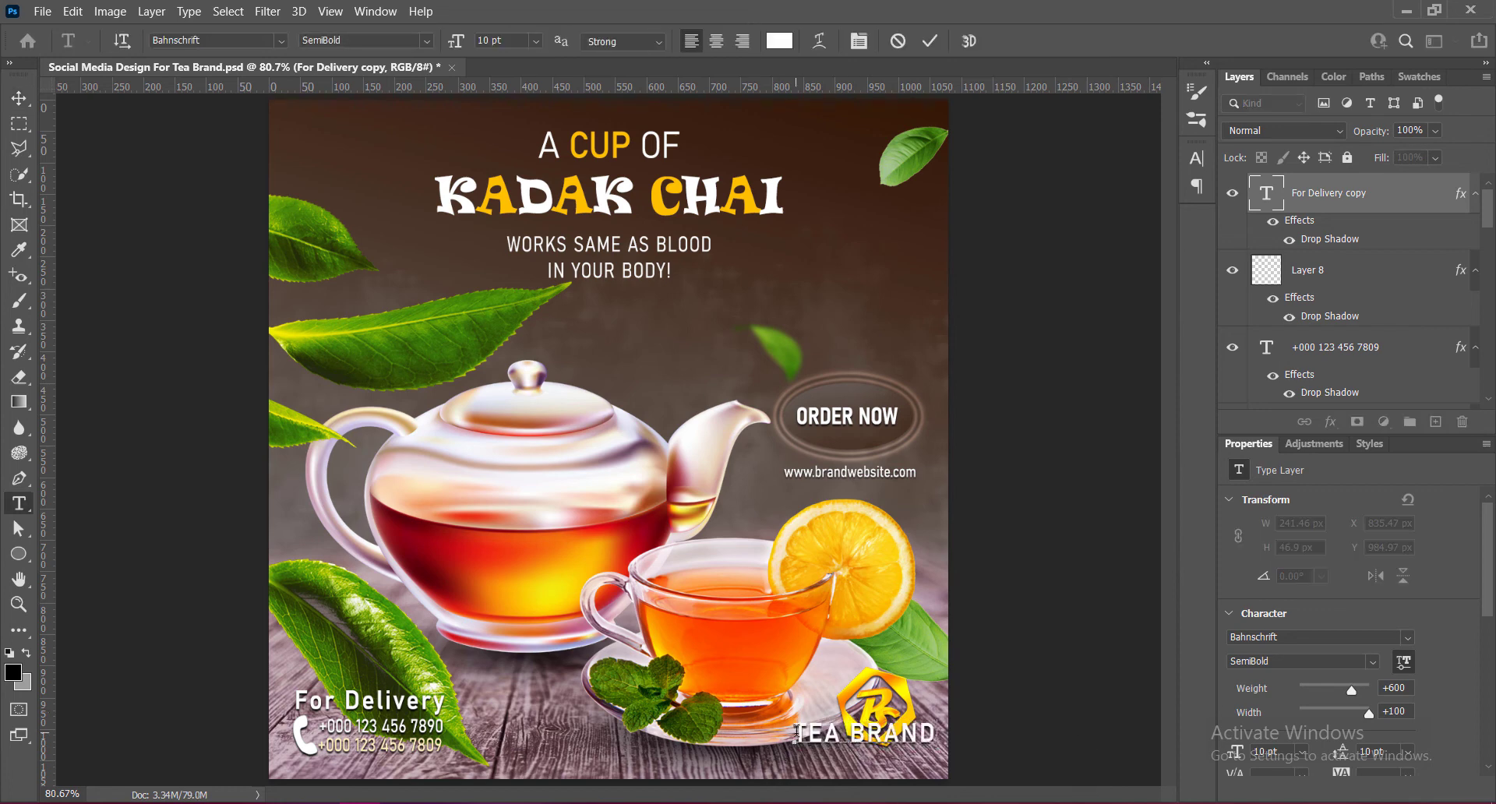
Colour the TEA BRAND text bright yellow #ffd200
left_click_drag(796, 733, 957, 735)
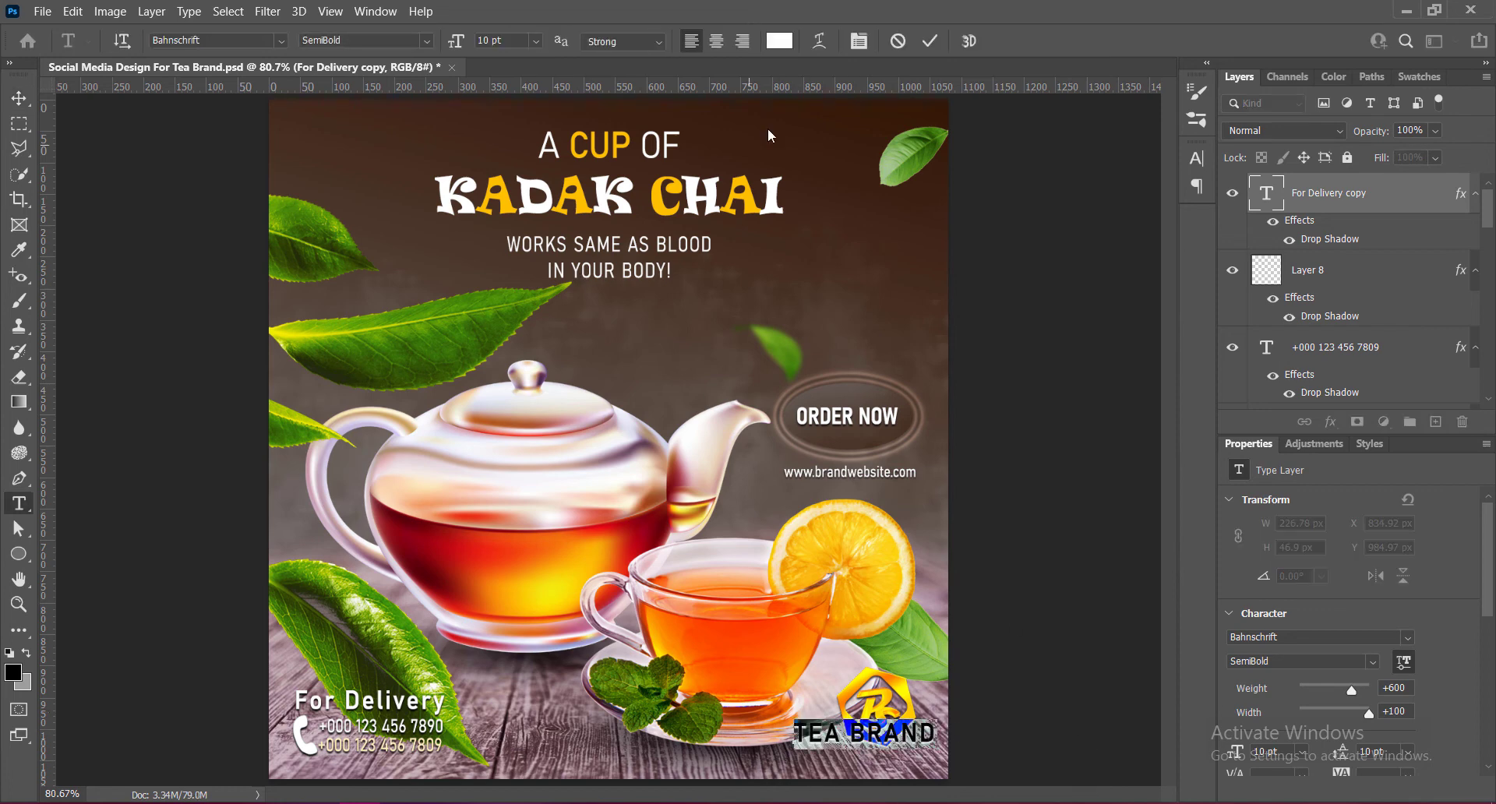
left_click(780, 40)
left_click(583, 196)
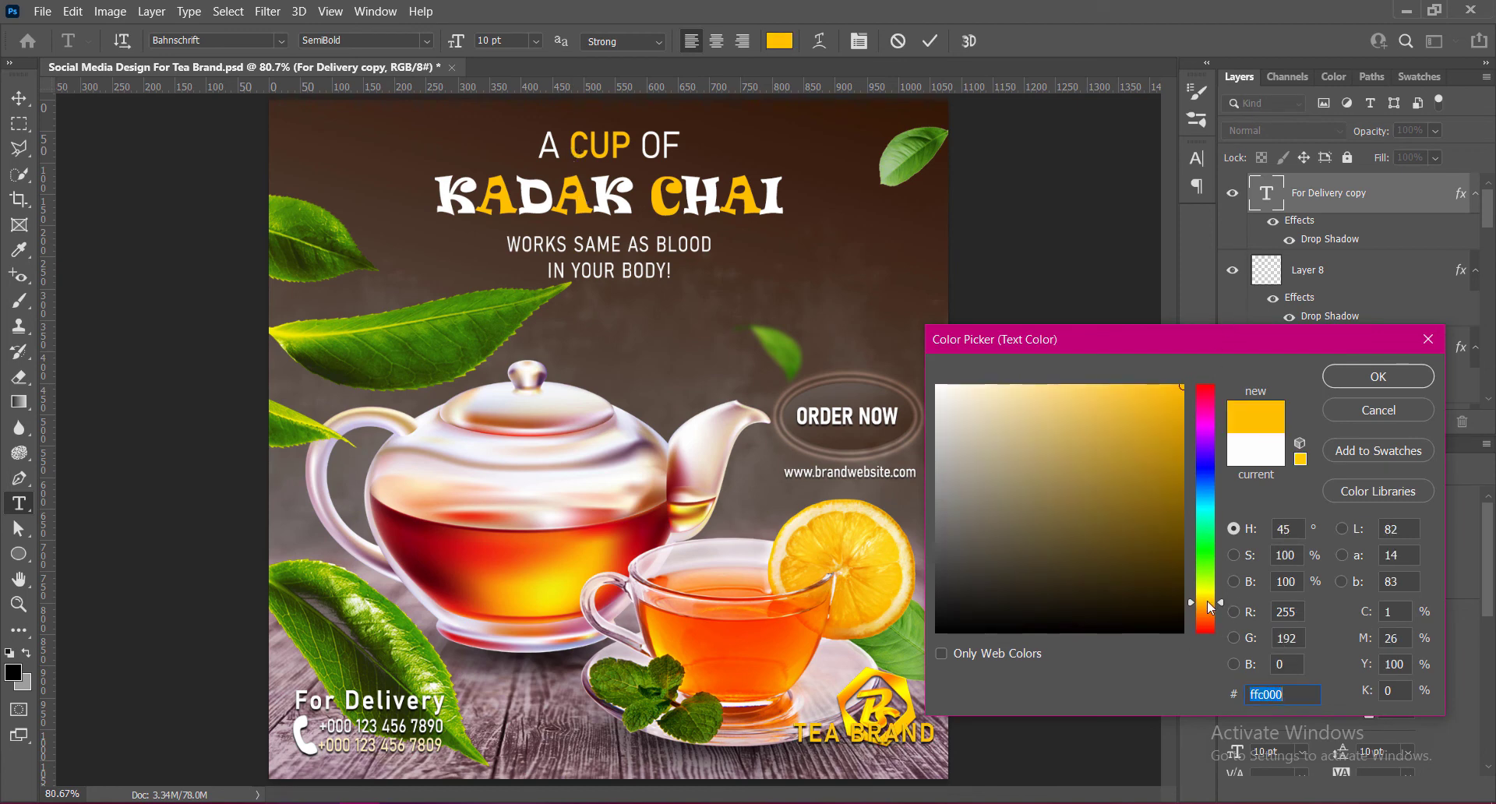
left_click(1202, 598)
left_click_drag(965, 431, 957, 404)
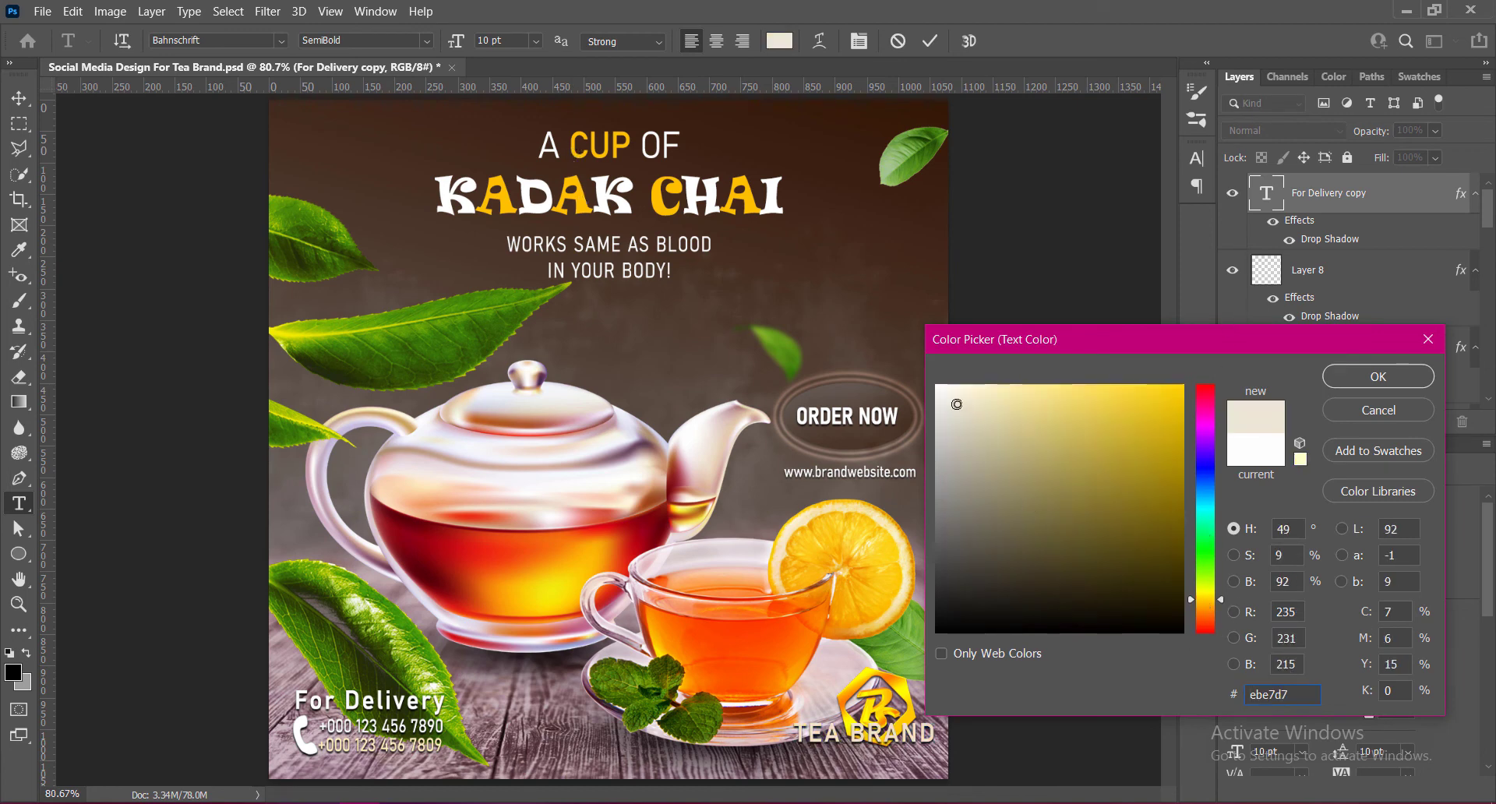
left_click_drag(1166, 485, 1195, 360)
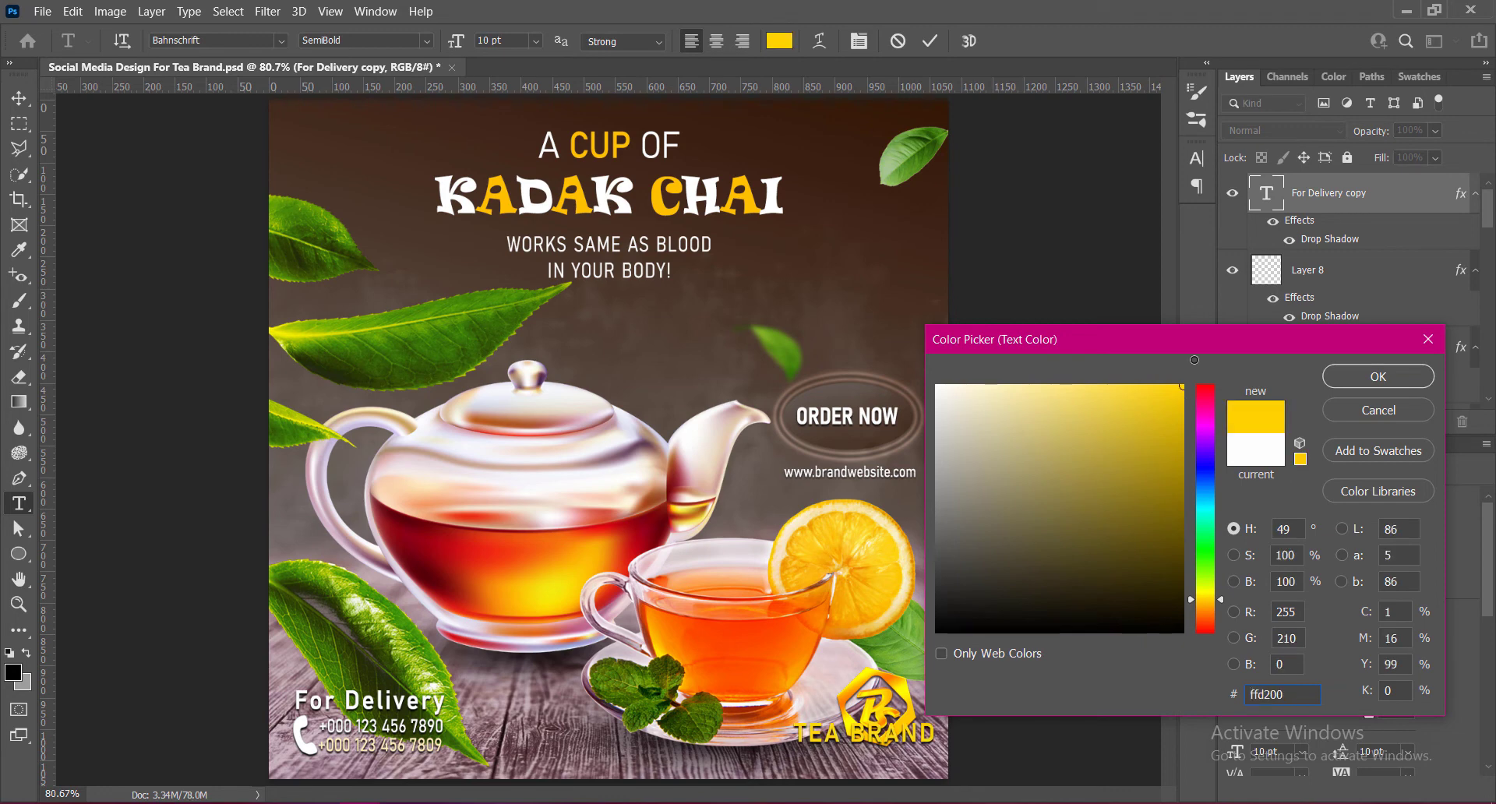
left_click(1364, 379)
Set TEA BRAND to Bold SemiCondensed, tracking 50, 12 pt
left_click(431, 41)
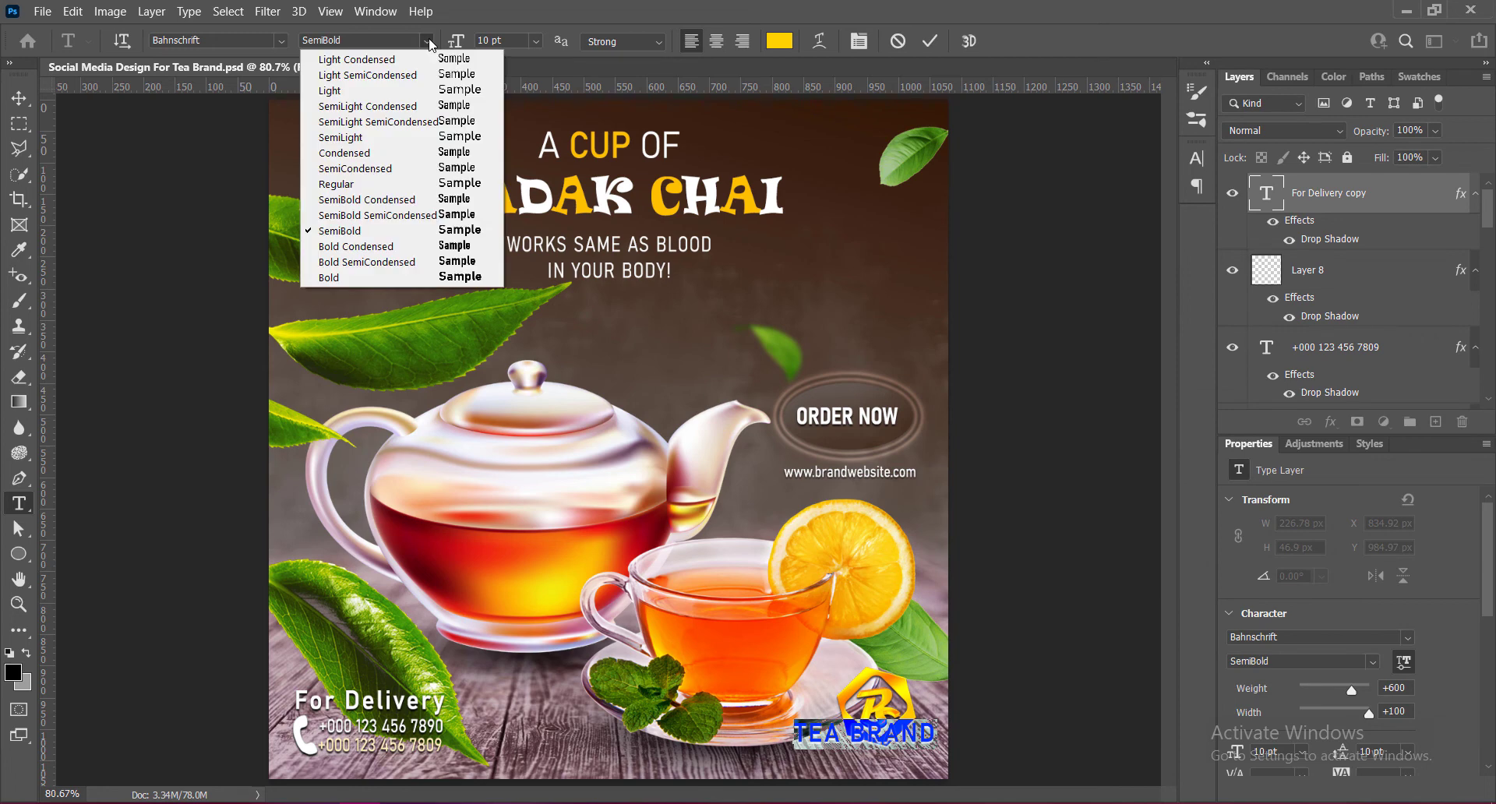
left_click(343, 254)
left_click(427, 41)
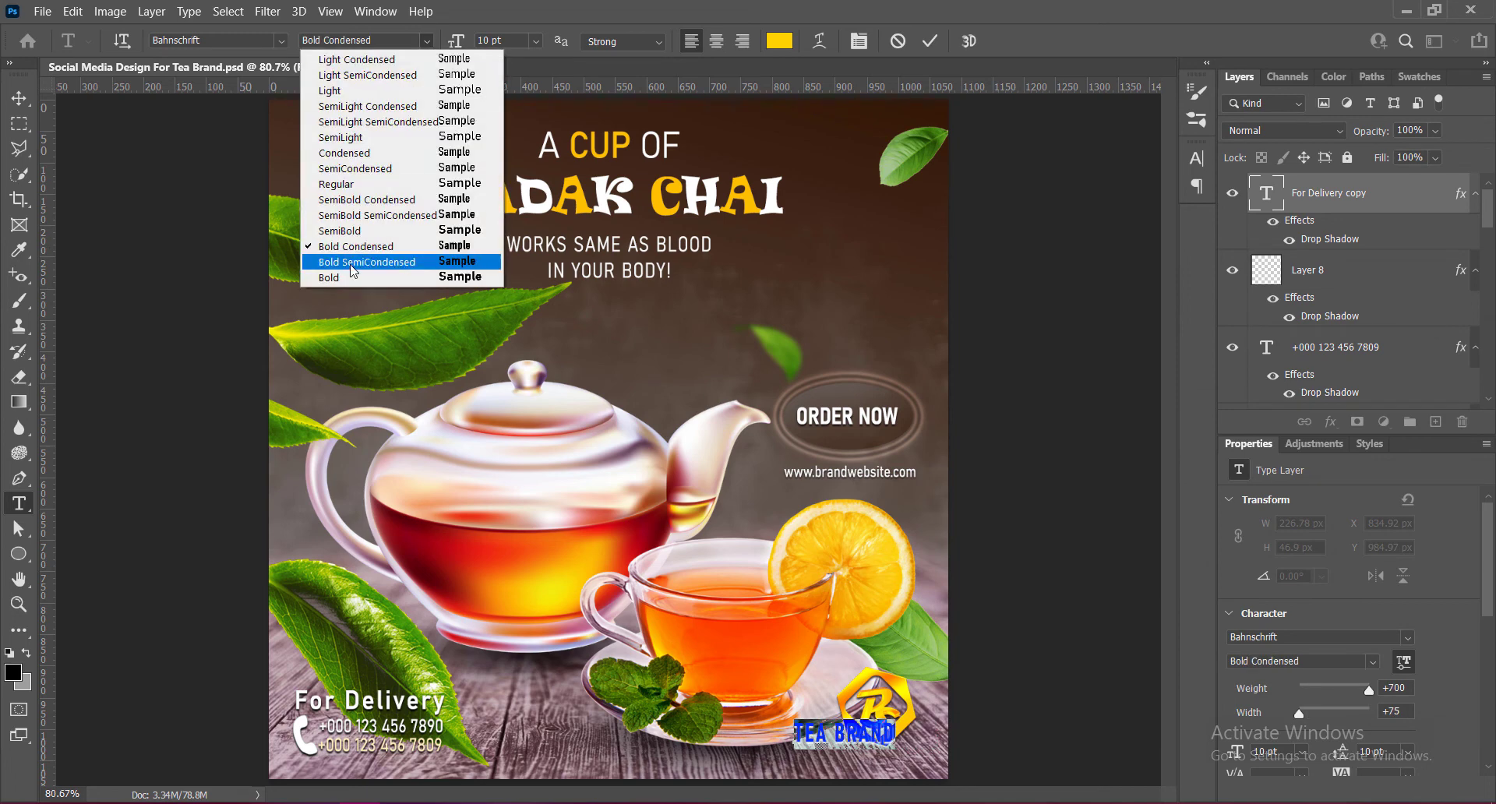
left_click(343, 271)
left_click(1197, 159)
left_click(1168, 222)
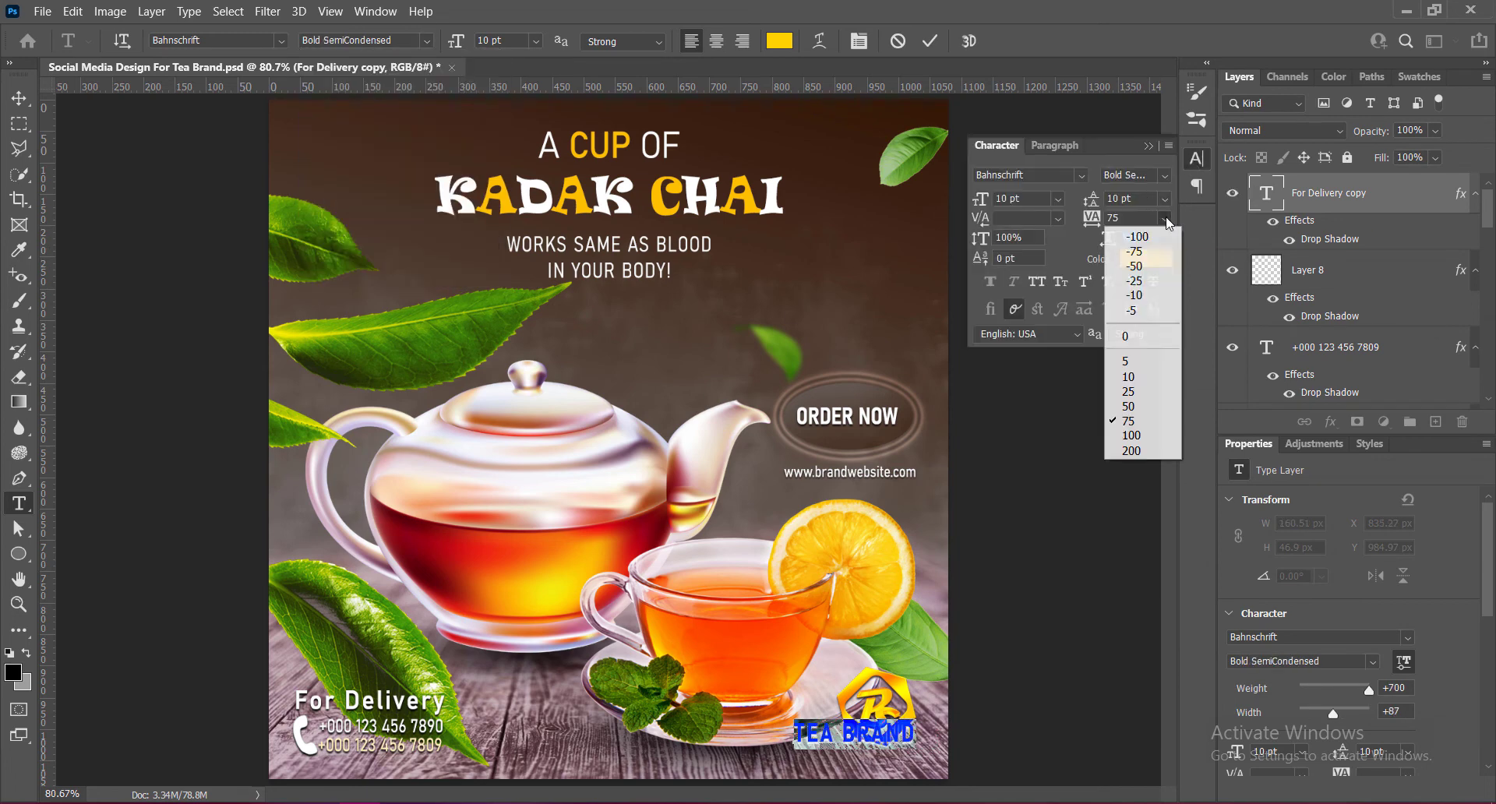
left_click(1135, 398)
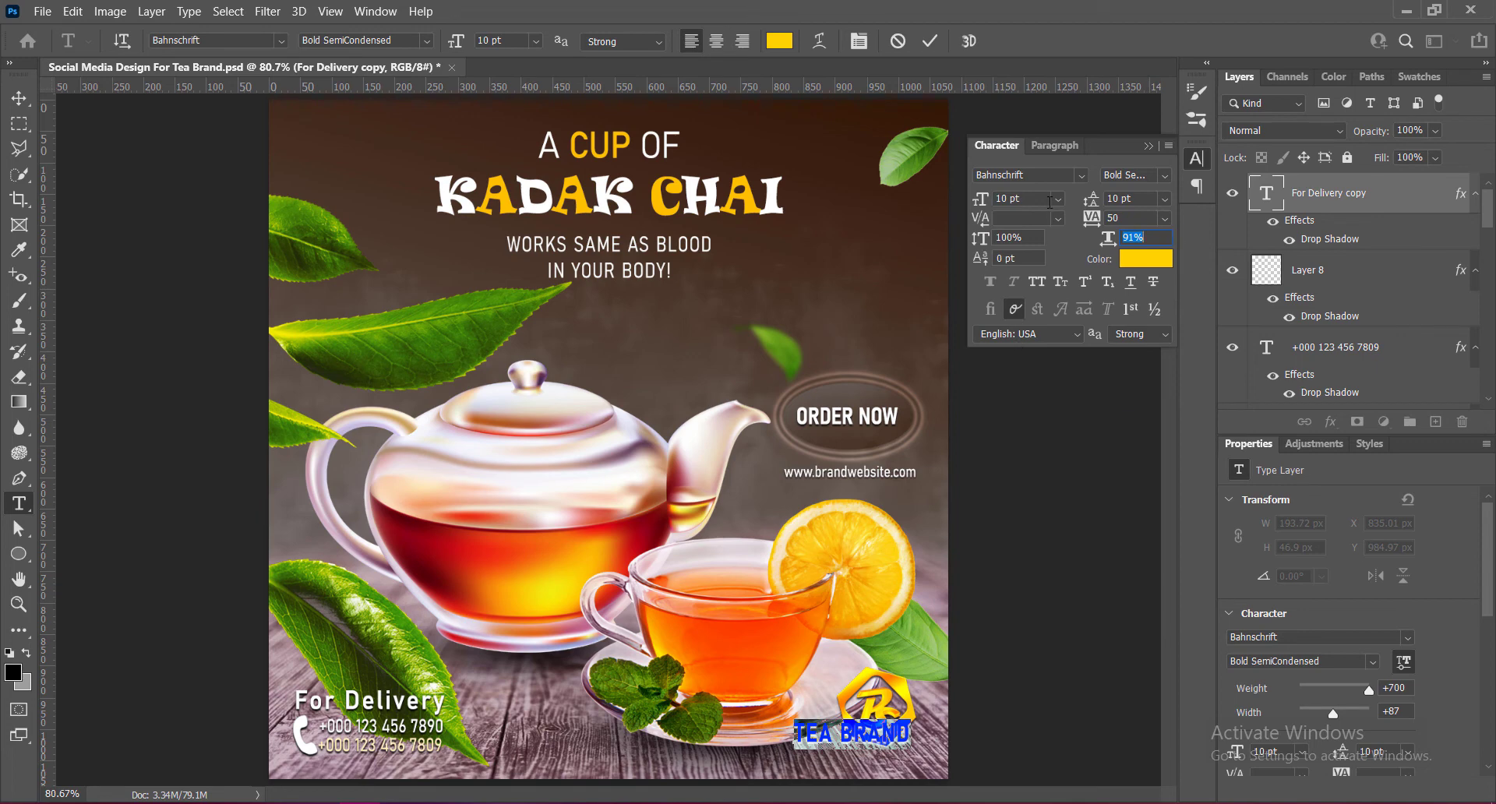
left_click(1057, 199)
left_click(1013, 316)
Warp TEA BRAND with a horizontal Arc style at about -51% bend
left_click(1148, 146)
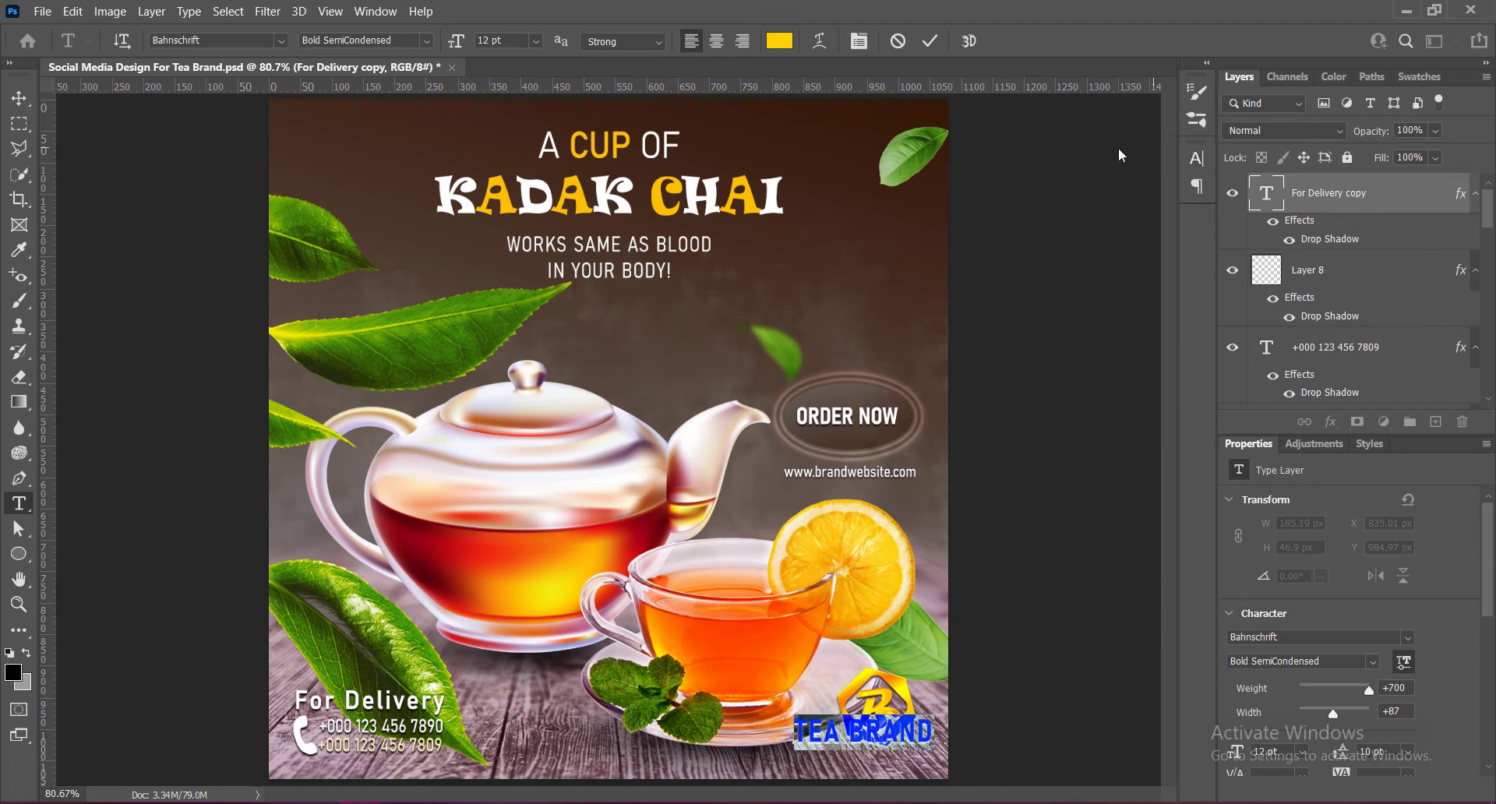
left_click(817, 42)
left_click(1130, 166)
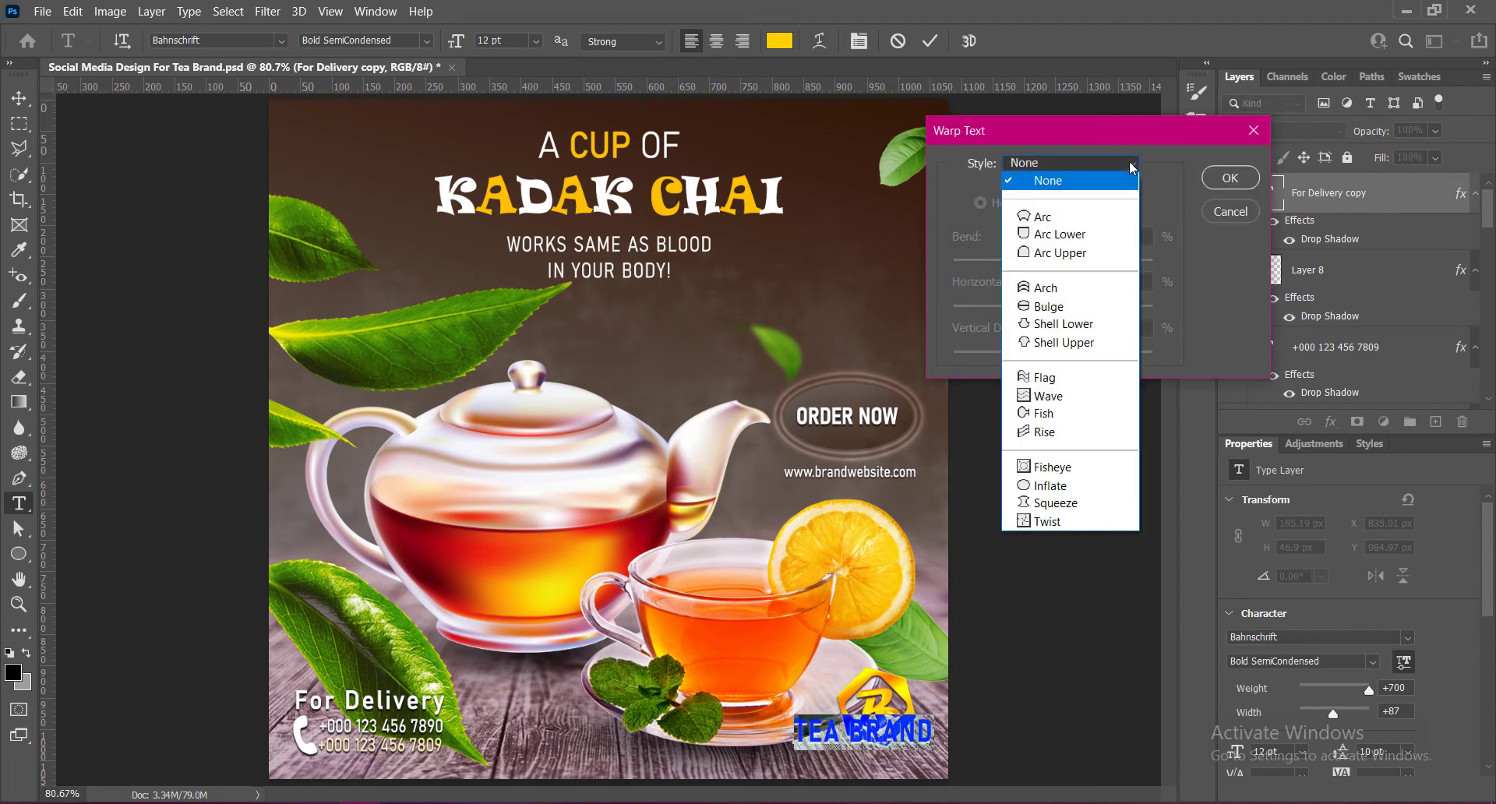
left_click(1065, 216)
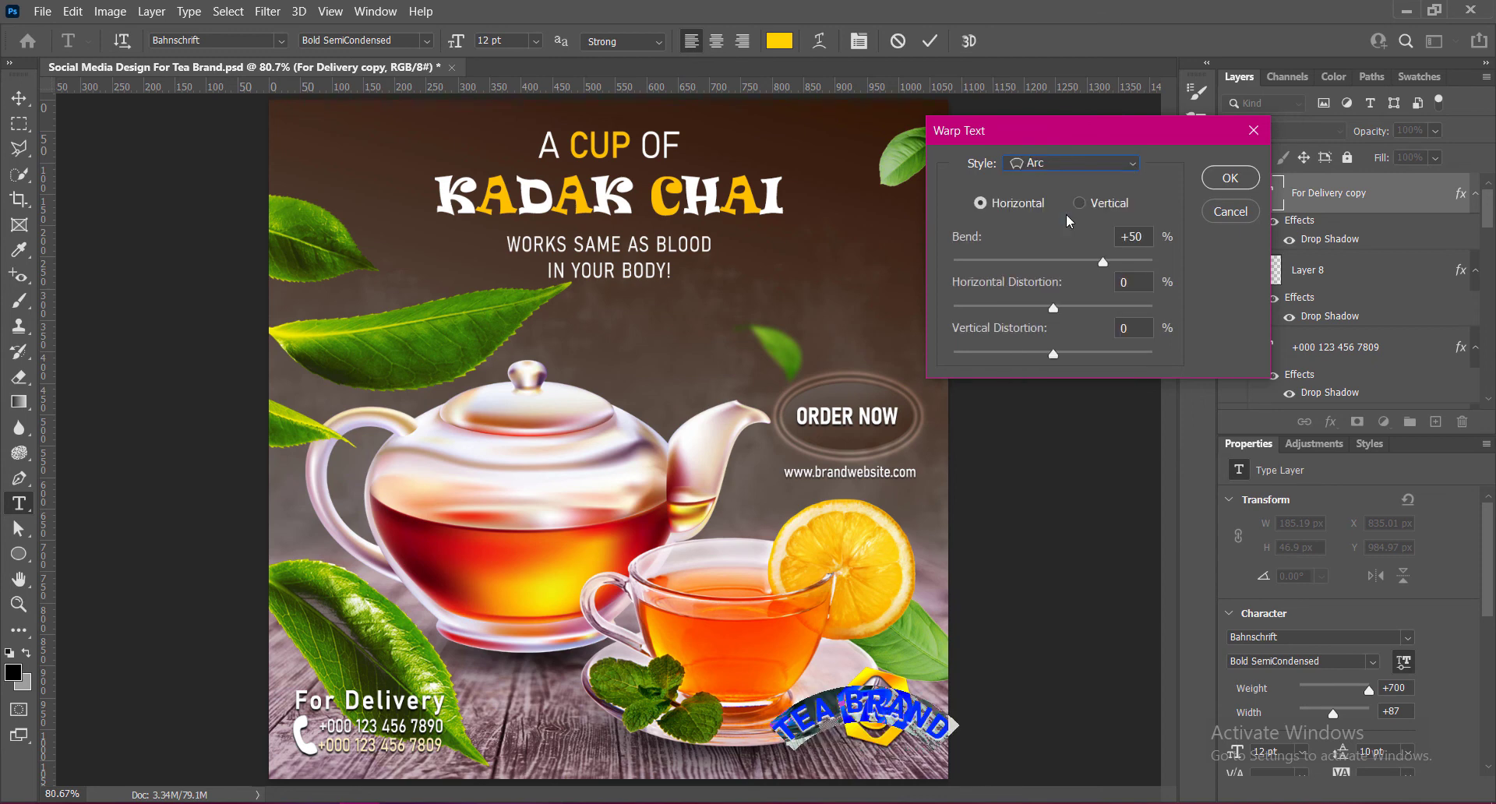
left_click(1080, 203)
left_click(981, 204)
left_click_drag(1103, 262, 1021, 263)
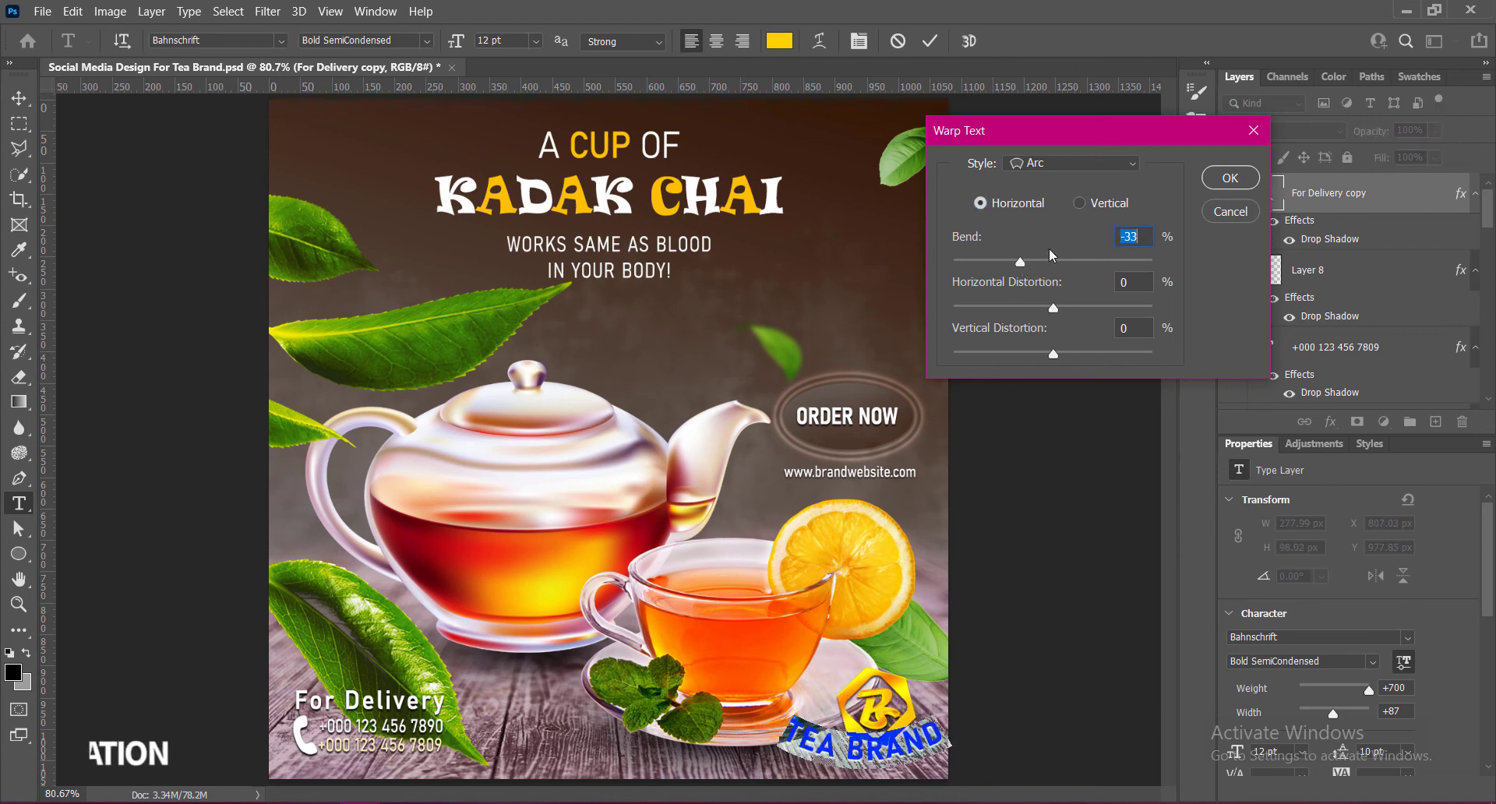
left_click_drag(1020, 262, 1002, 265)
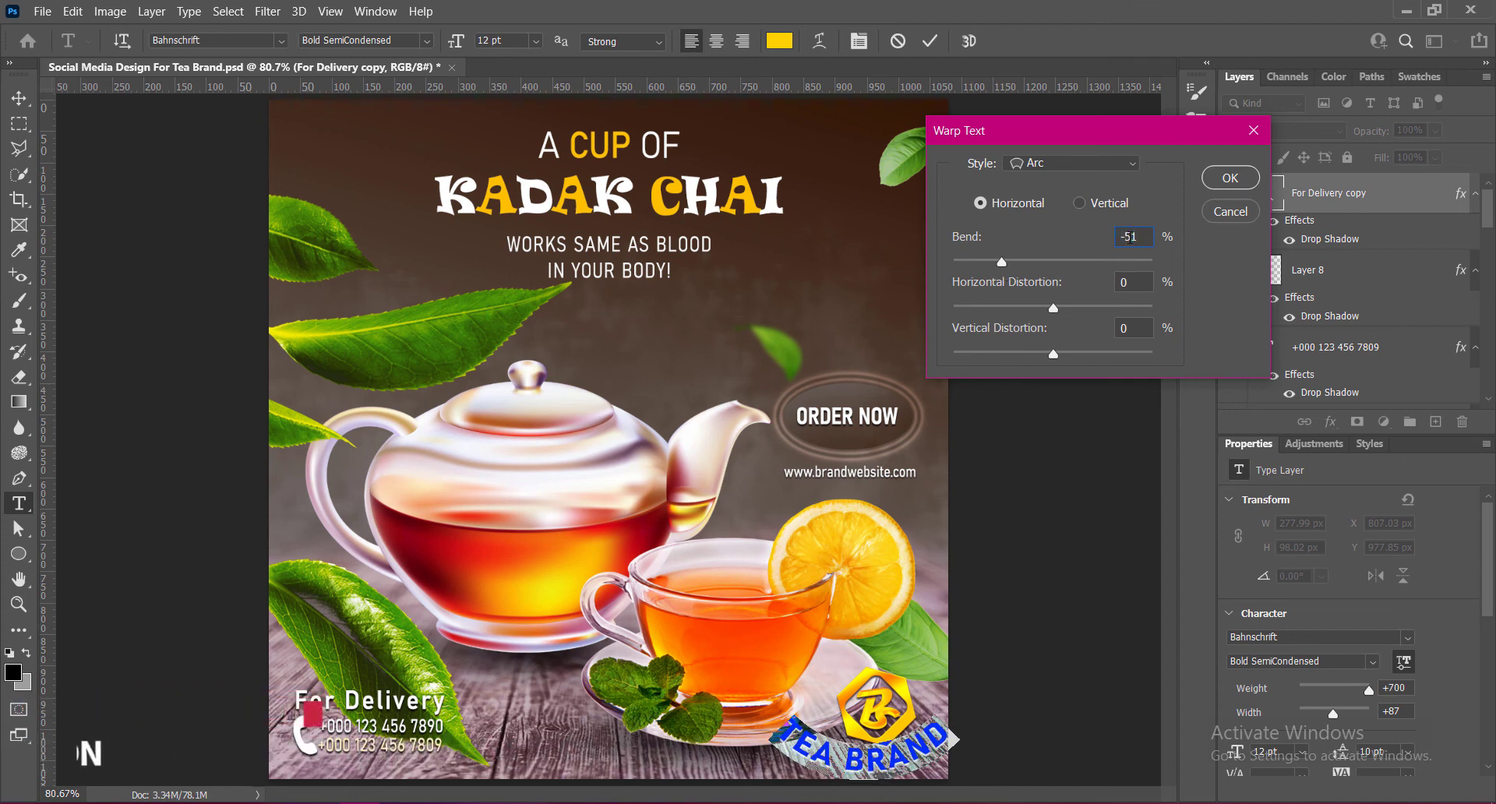
left_click(1230, 178)
Shrink TEA BRAND to 10 pt and centre it under the logo
left_click(535, 41)
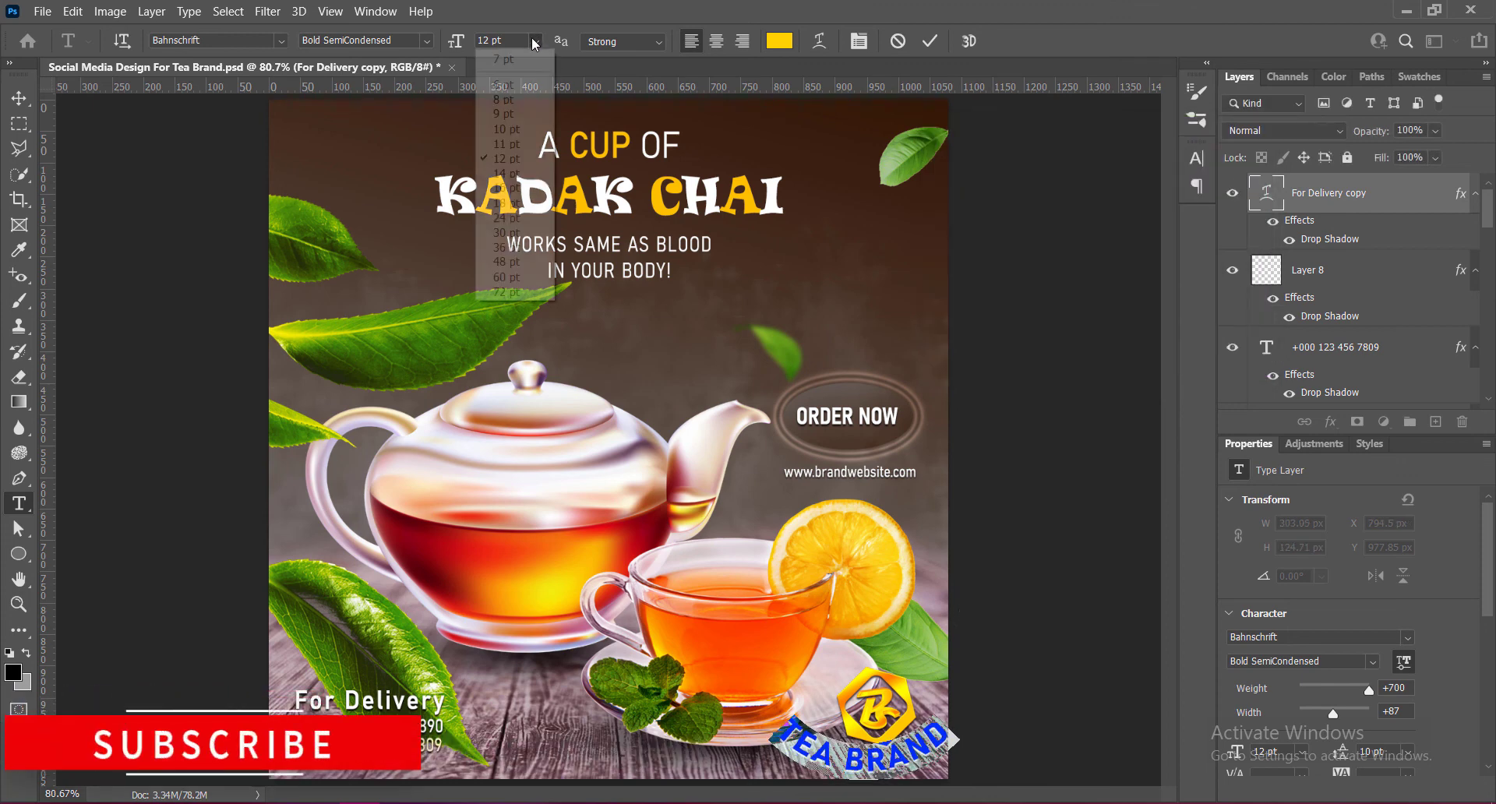
key("ctrl+shift+comma")
key("ctrl+Return")
key("v")
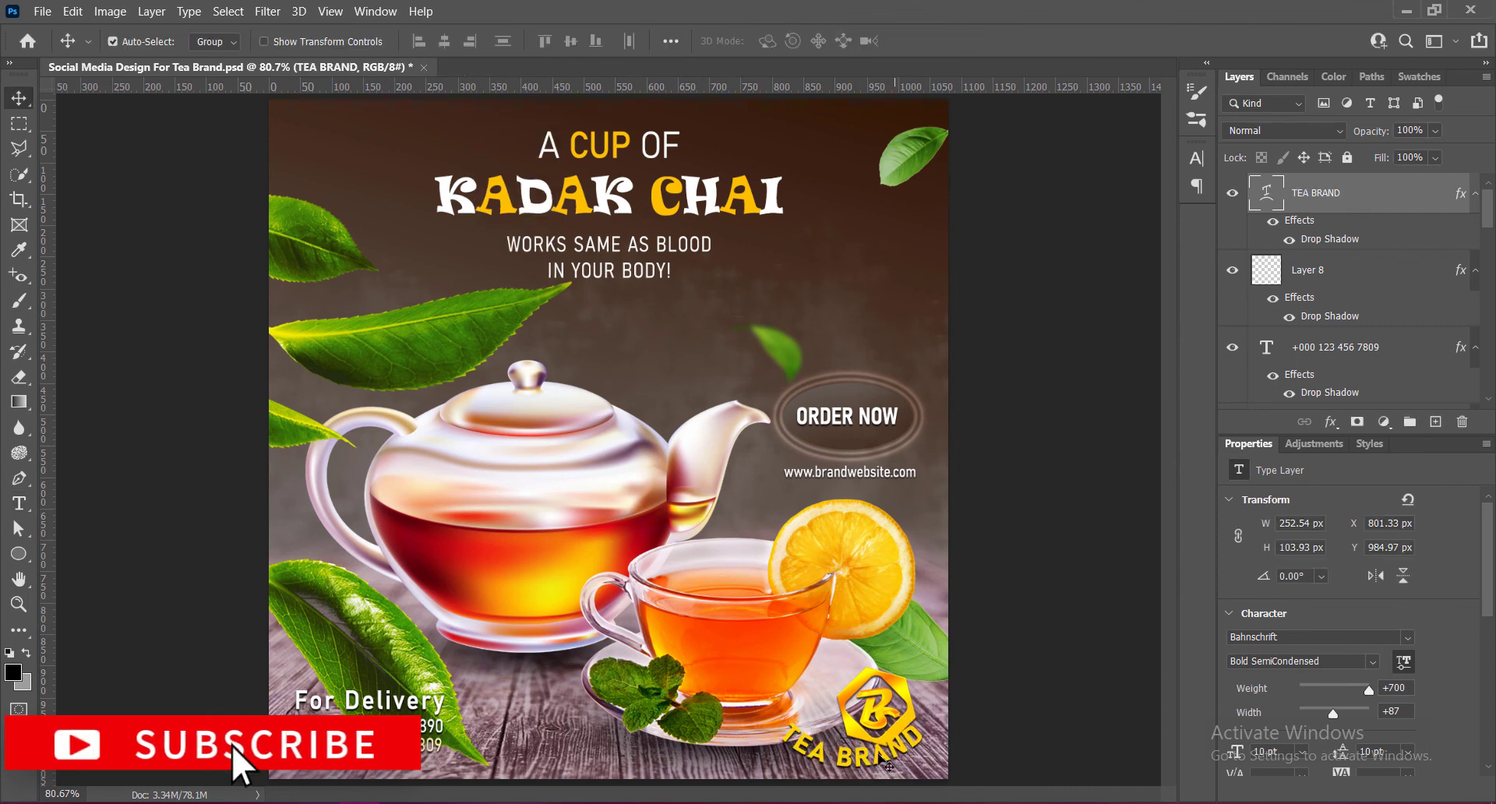
left_click_drag(889, 767, 916, 765)
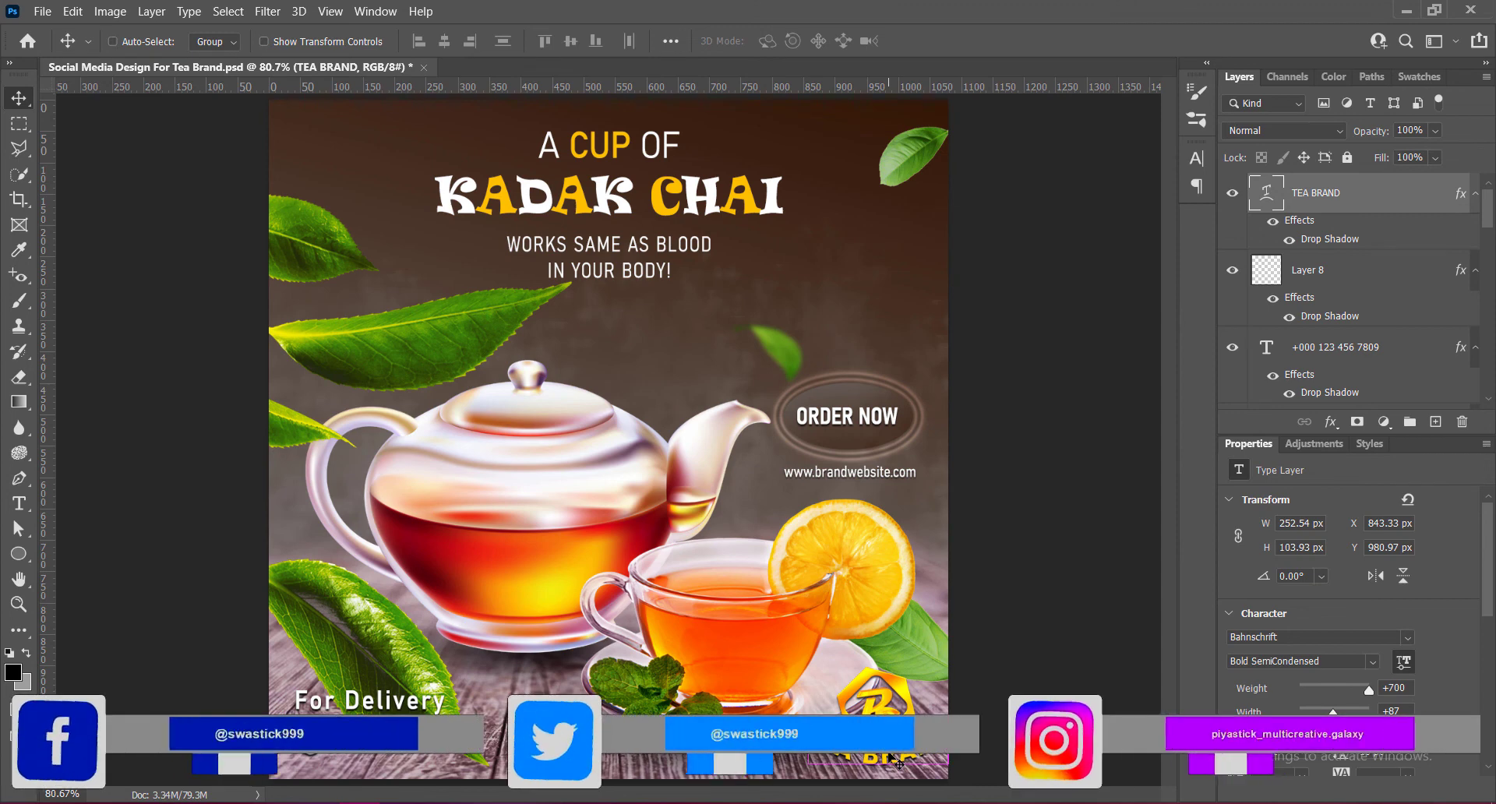
Nudge and tilt TEA BRAND about -1.62° so it sits snugly beneath the logo
key("ctrl+t")
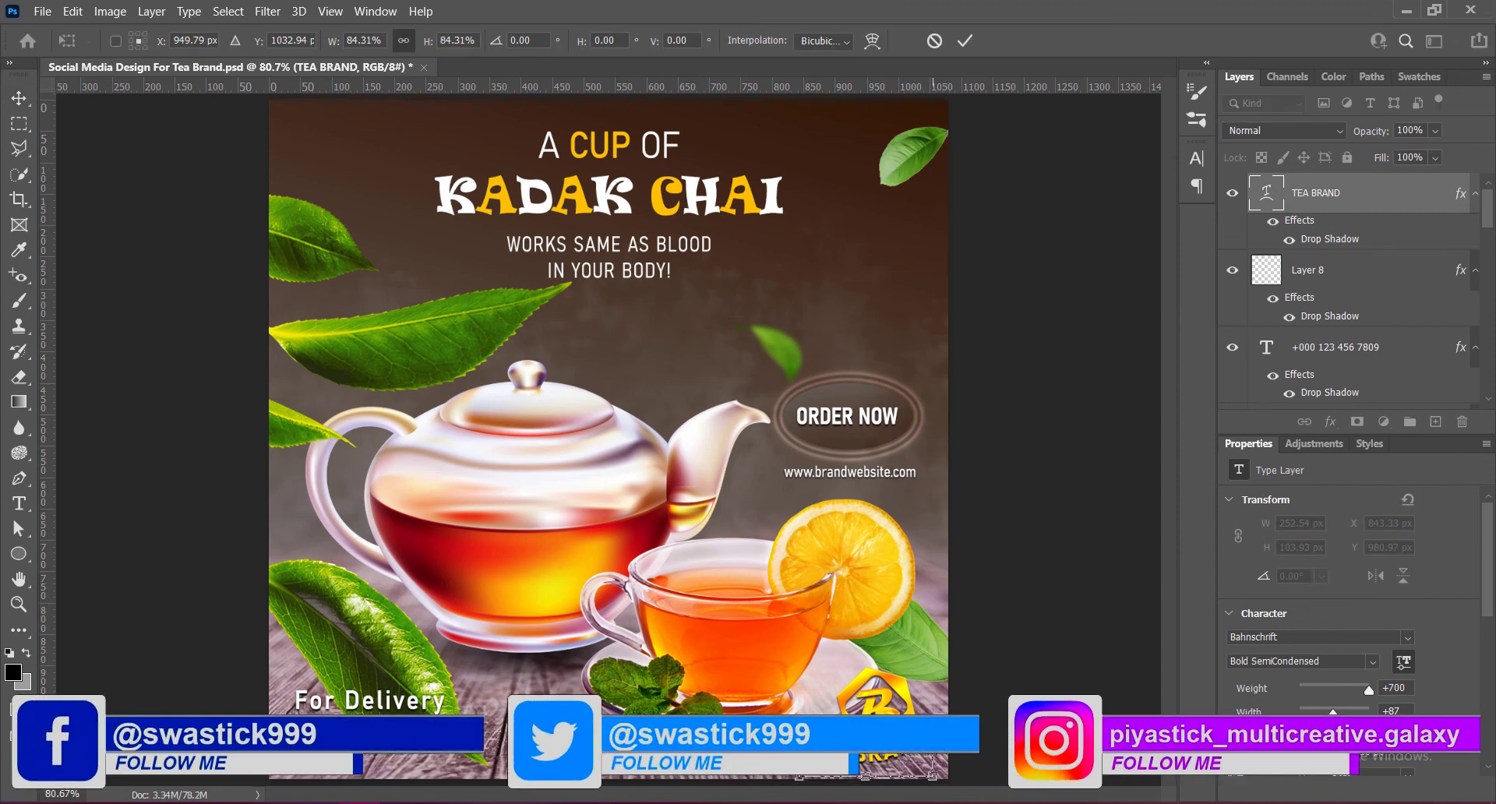
left_click_drag(891, 761, 904, 764)
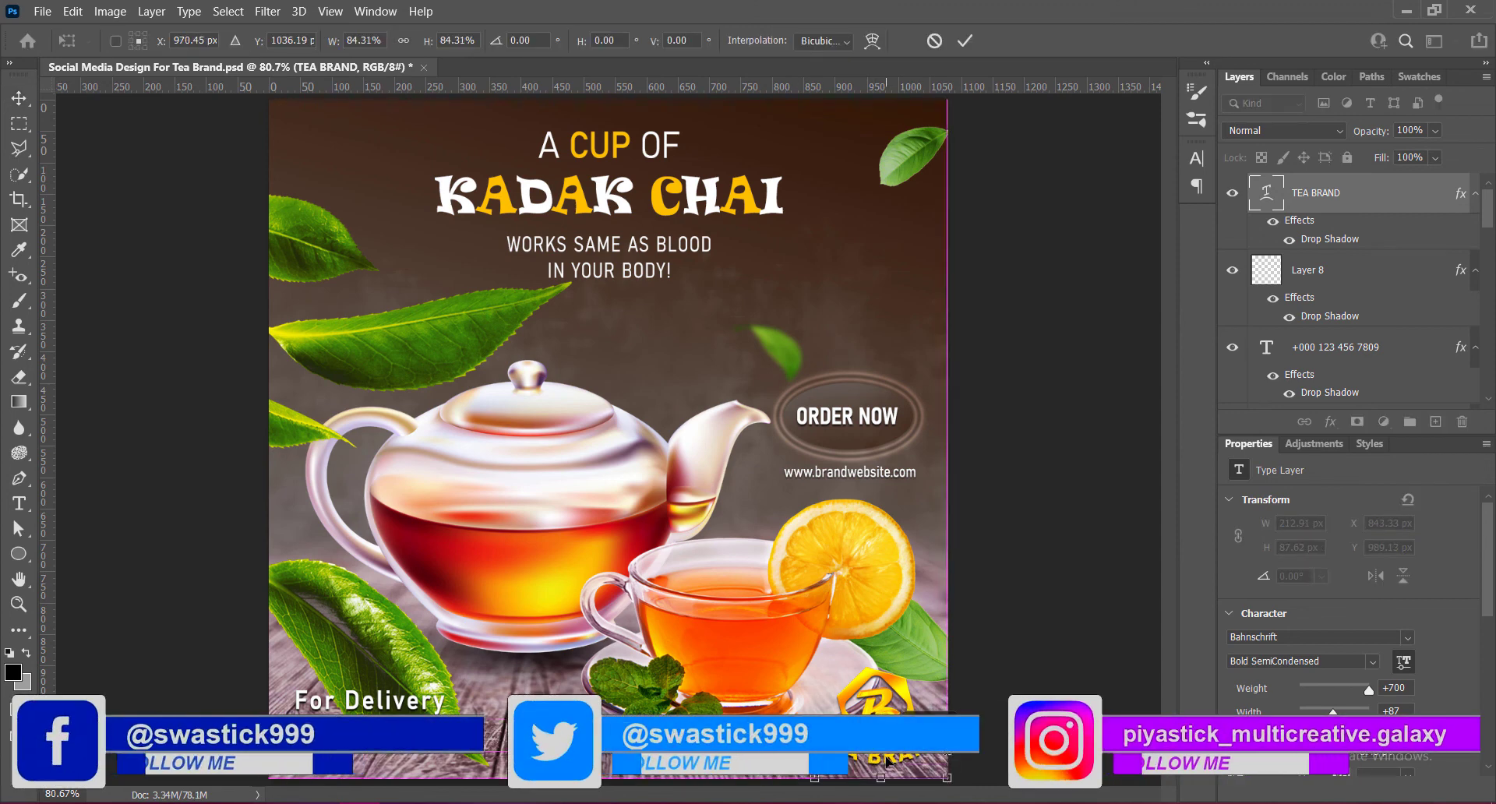
left_click_drag(967, 723, 965, 712)
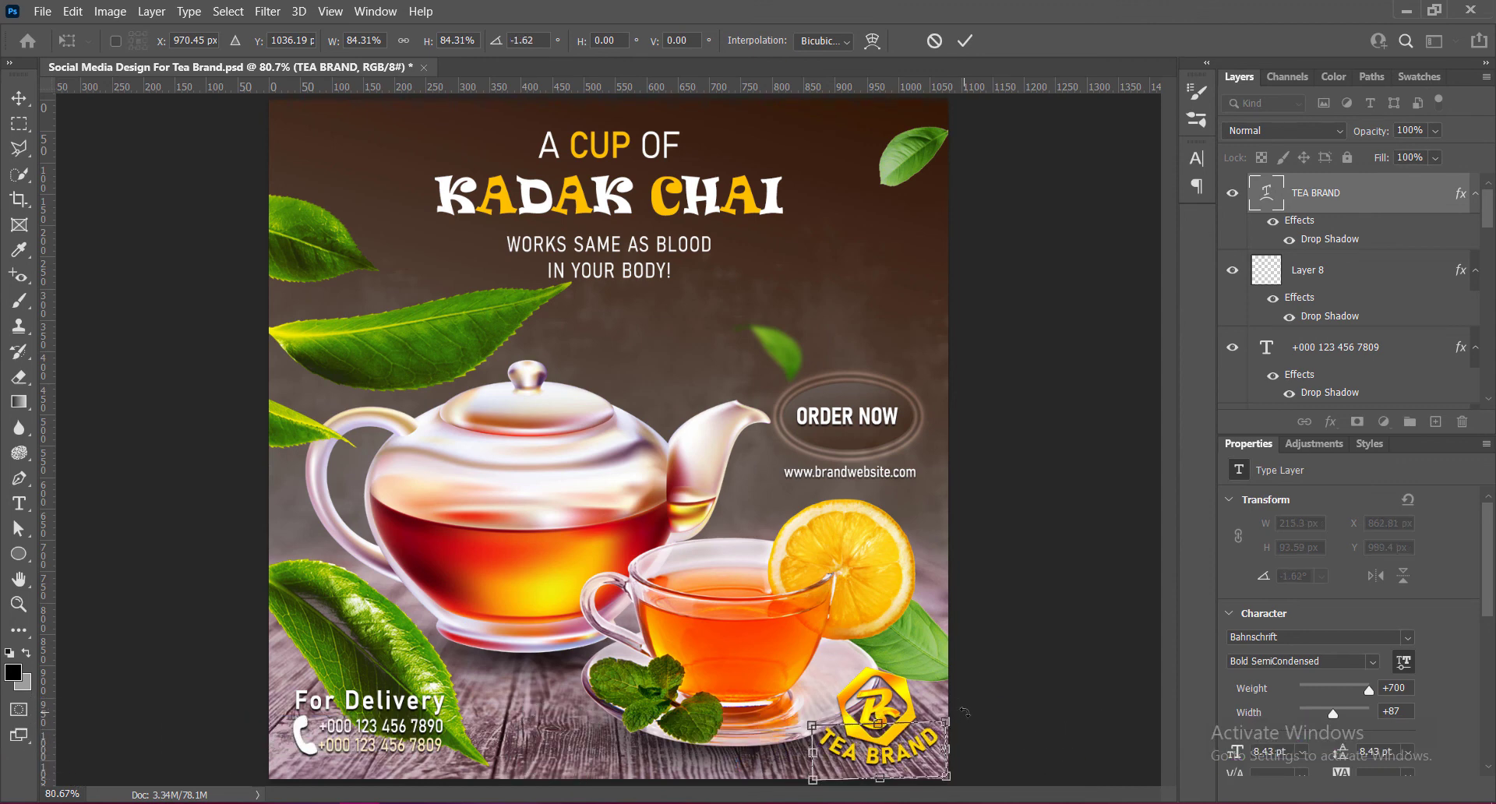
left_click(965, 41)
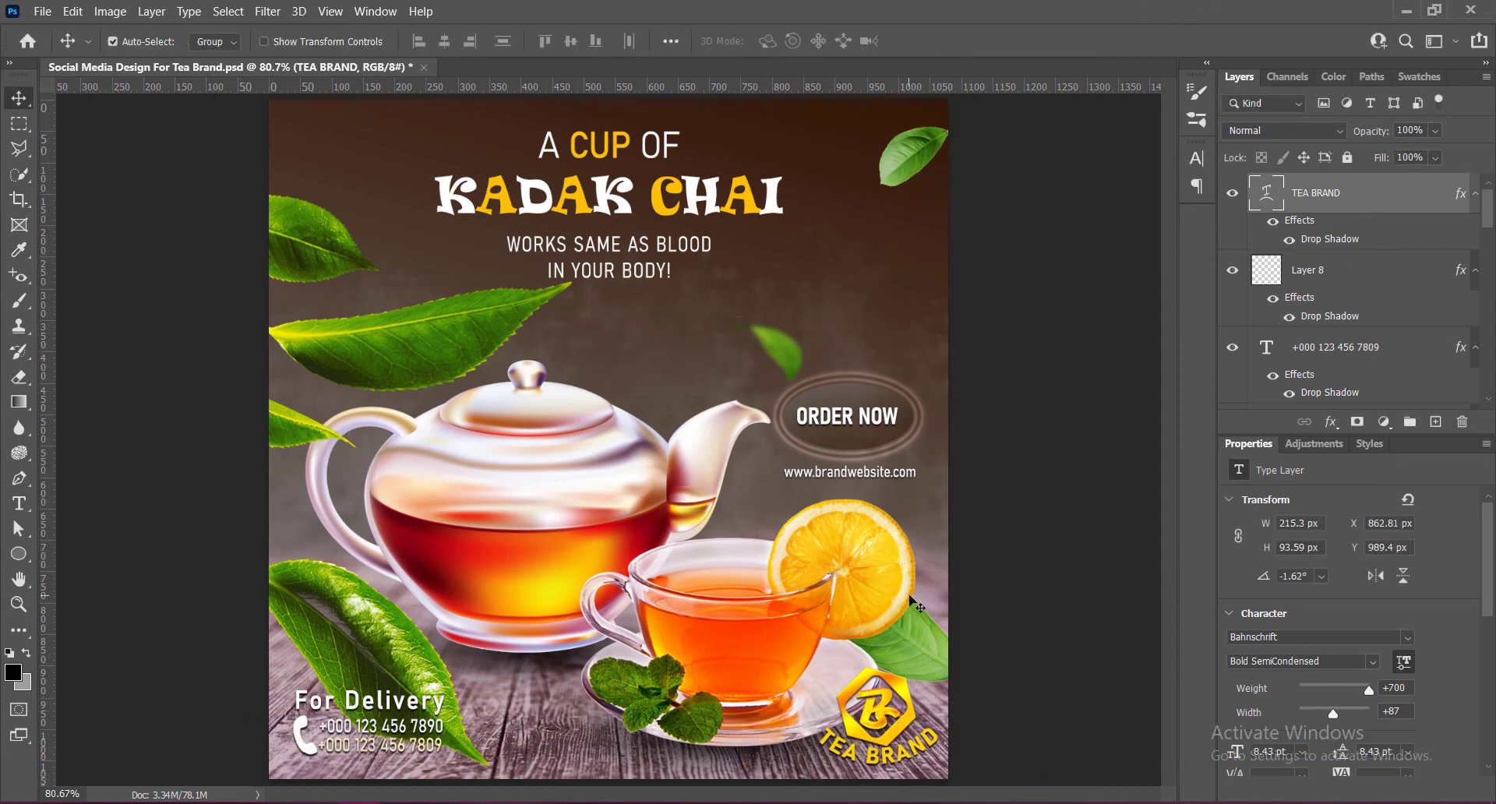
left_click(904, 689)
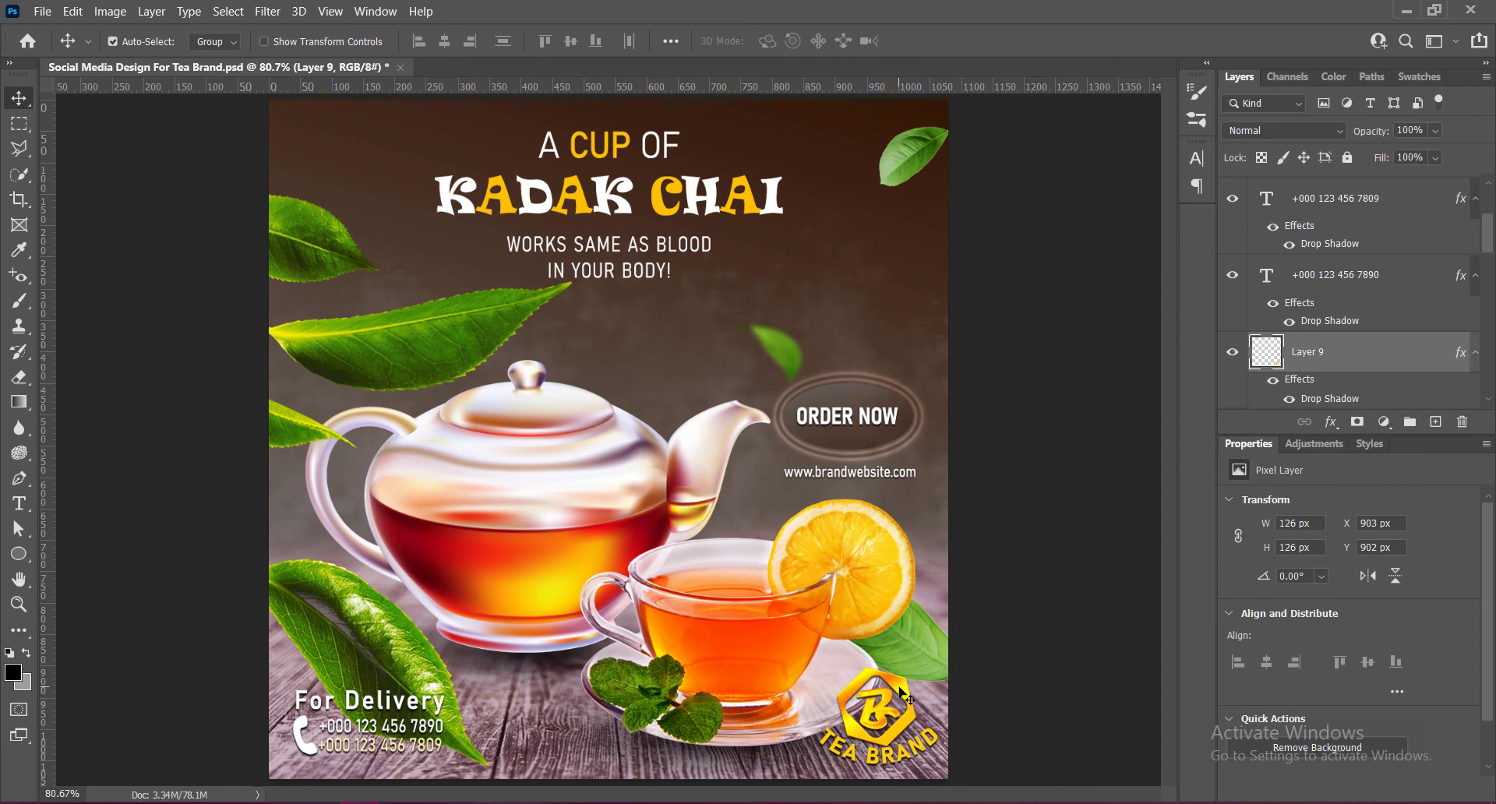
Enlarge the logo to 143 px square and rotate the TEA BRAND text slightly
key("ctrl+t")
left_click_drag(877, 667, 877, 659)
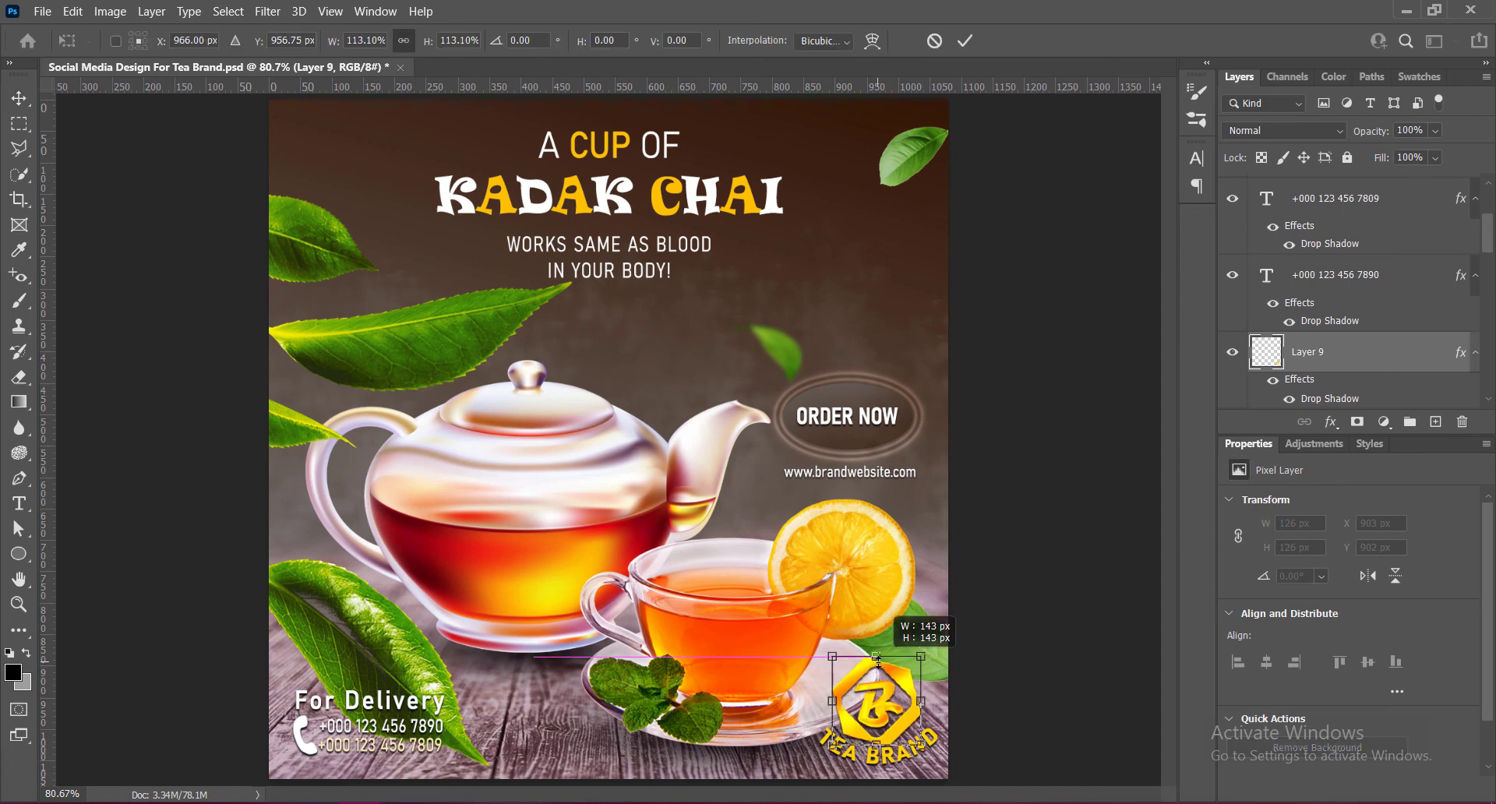
left_click(965, 40)
left_click(930, 754)
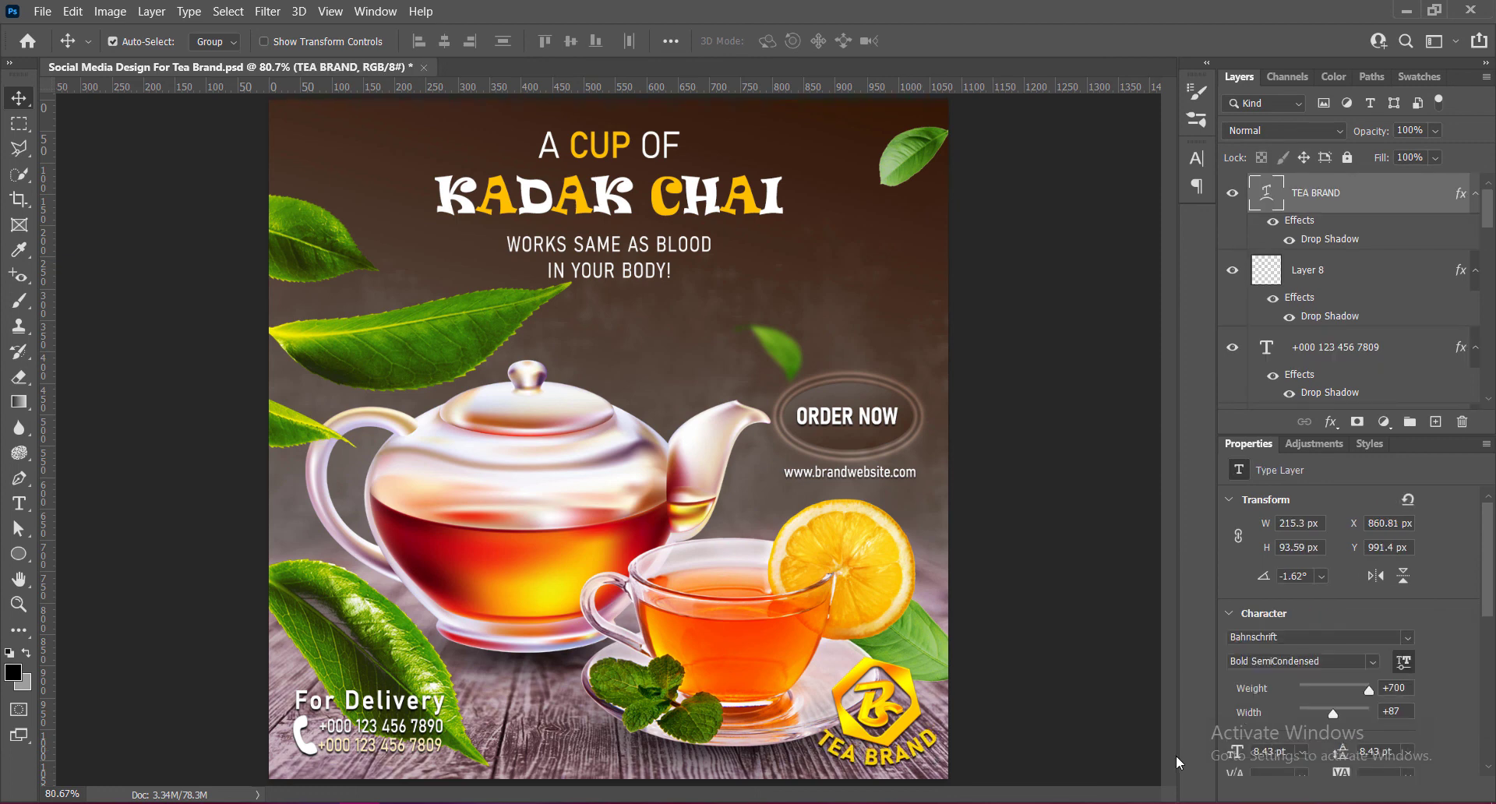
key("ctrl+t")
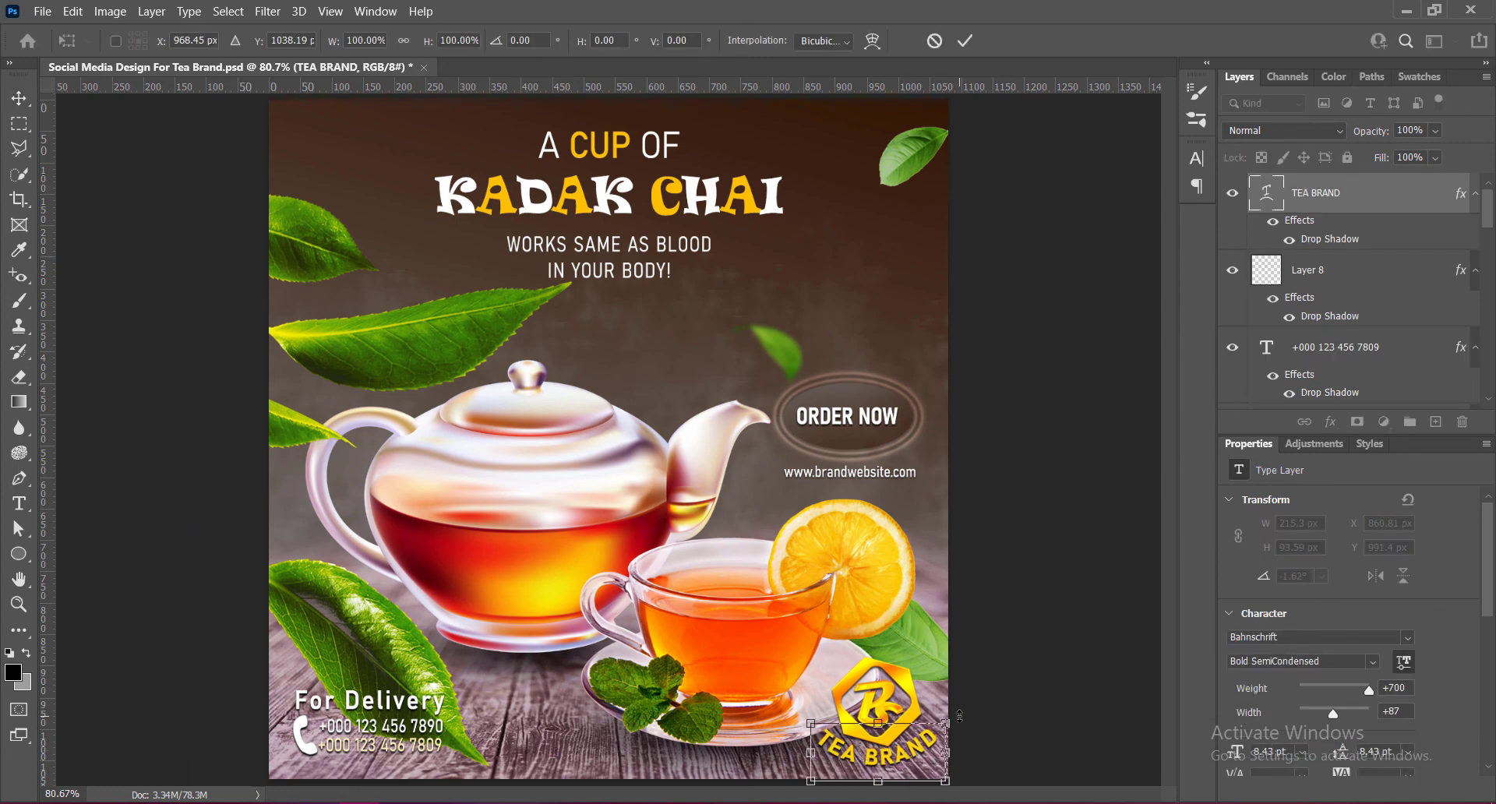
left_click_drag(959, 712, 954, 719)
left_click(965, 41)
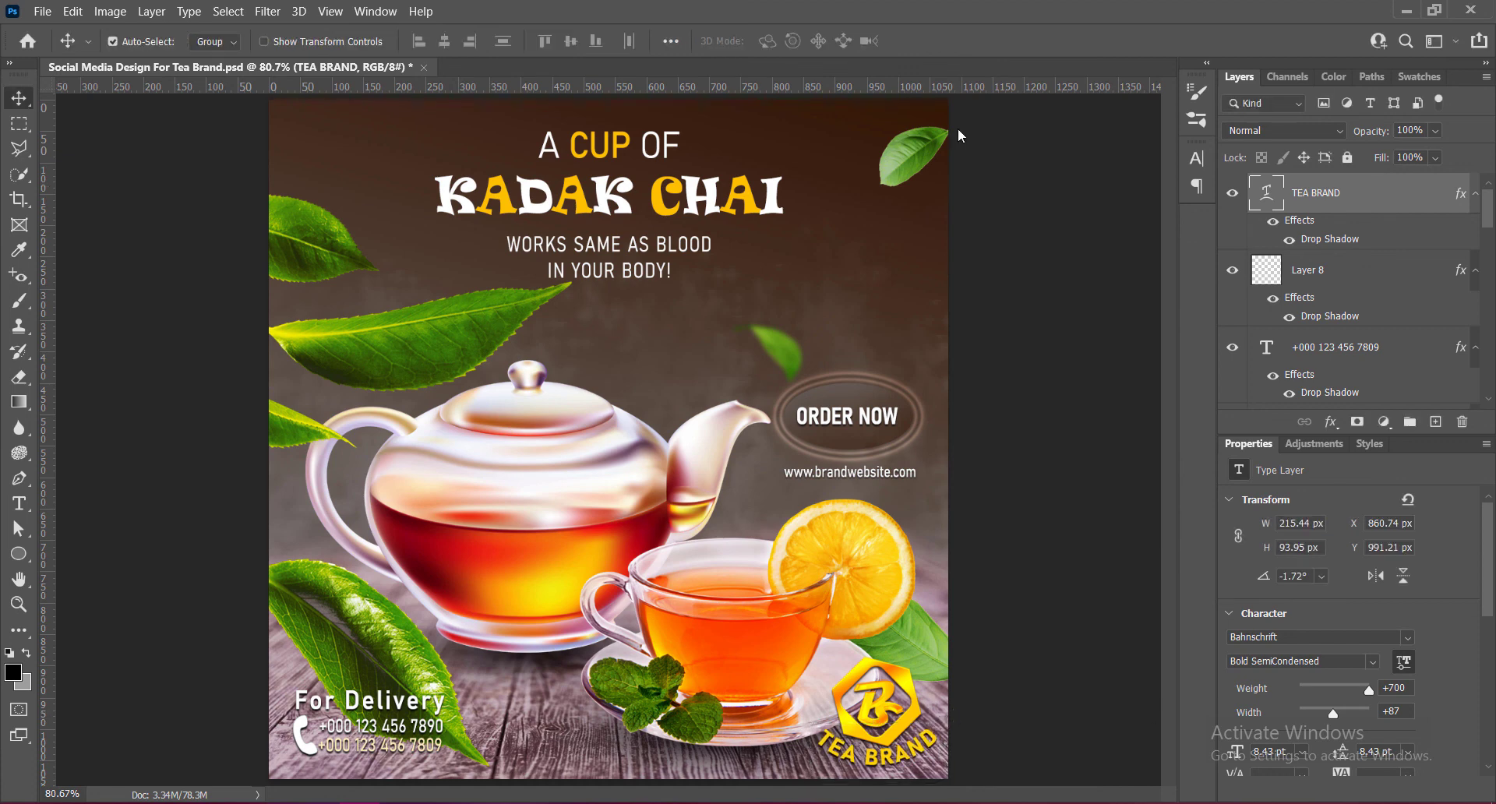
Group the logo and TEA BRAND as Group 1, then move and slightly shrink it
left_click(910, 682)
key("ctrl+g")
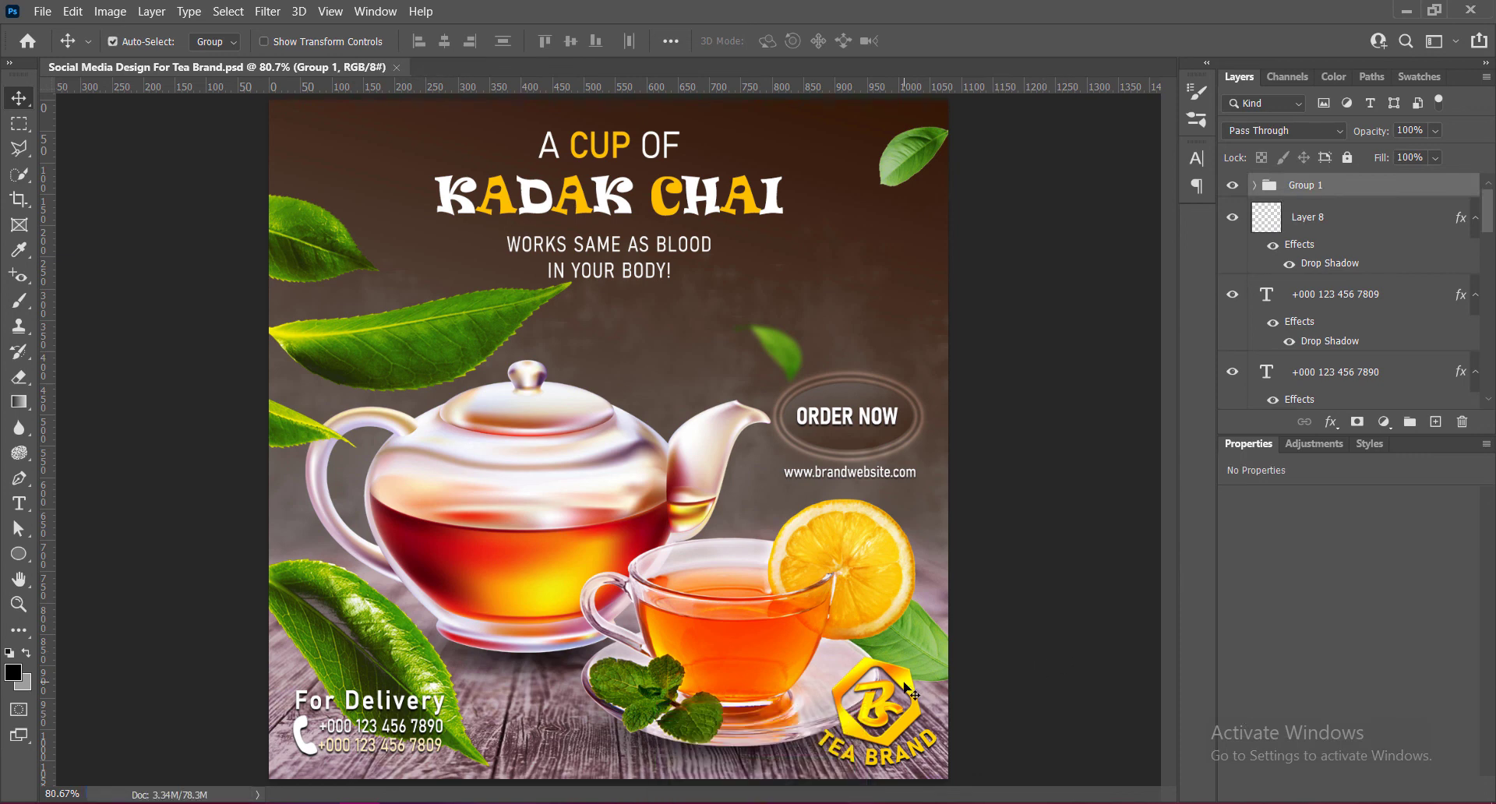
left_click_drag(905, 683, 891, 682)
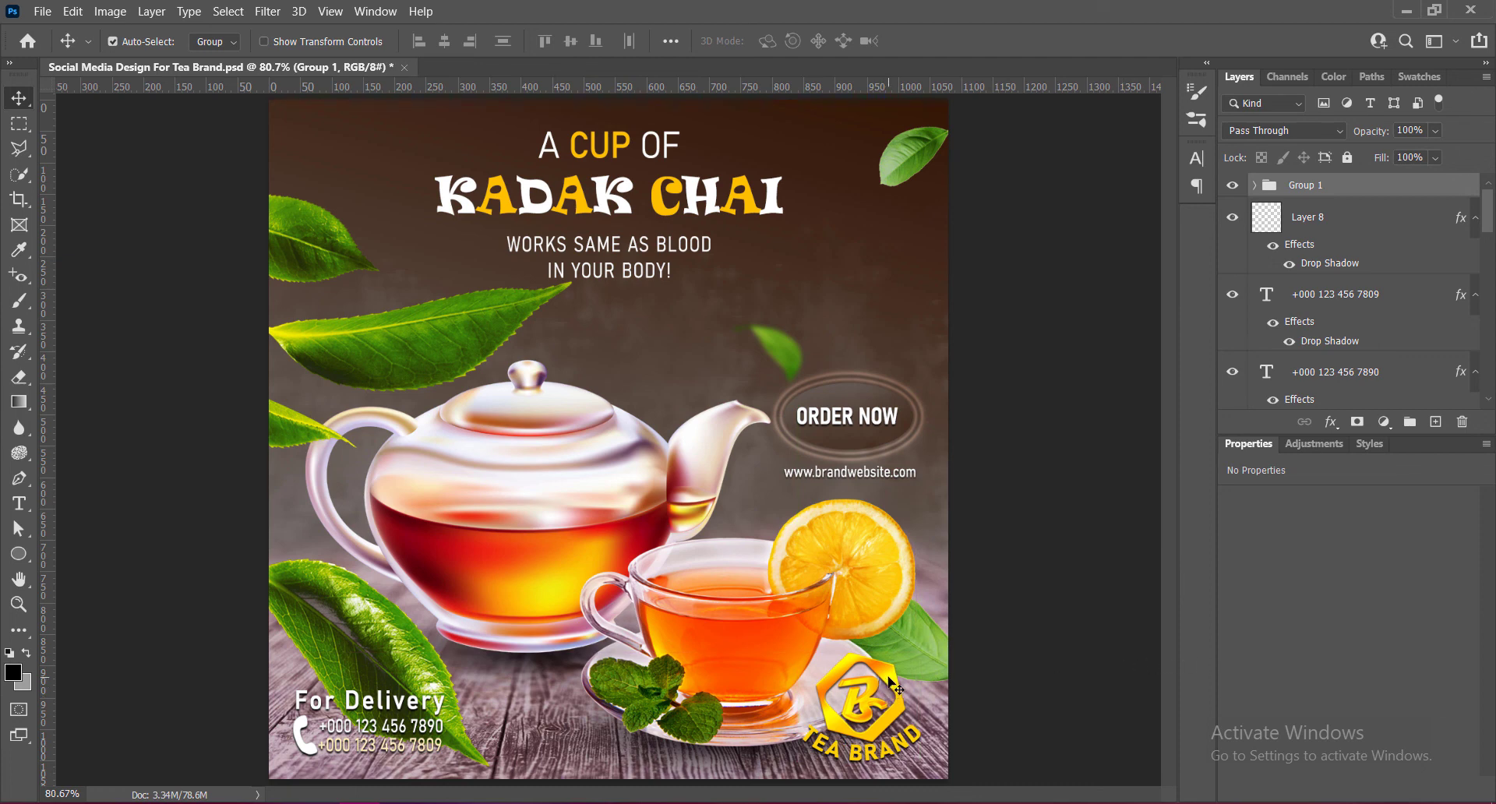
key("ctrl+z")
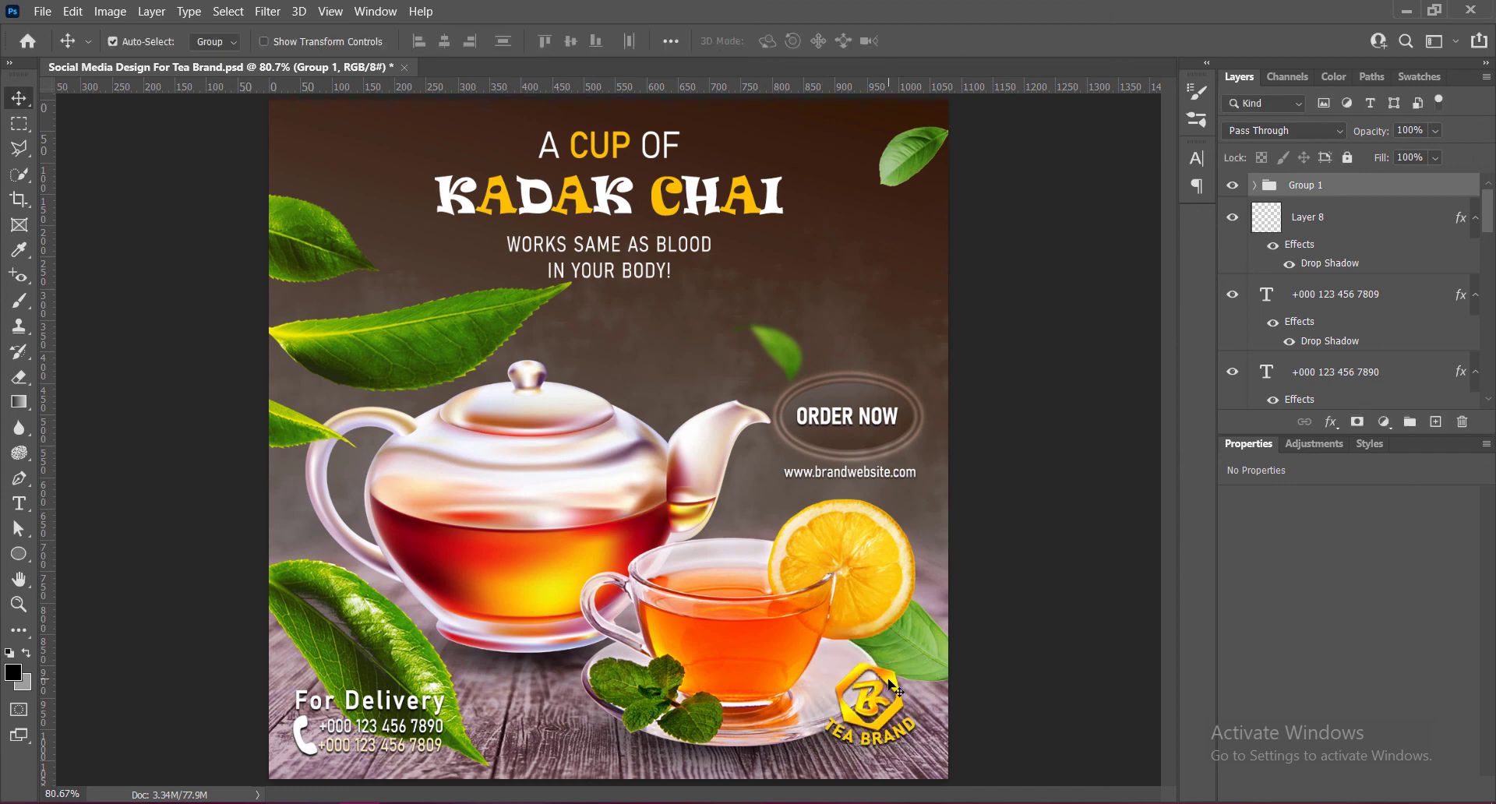
left_click_drag(891, 683, 894, 685)
Add a new layer and copy the phone number text below the logo as TAGLINE
key("ctrl+shift+alt+n")
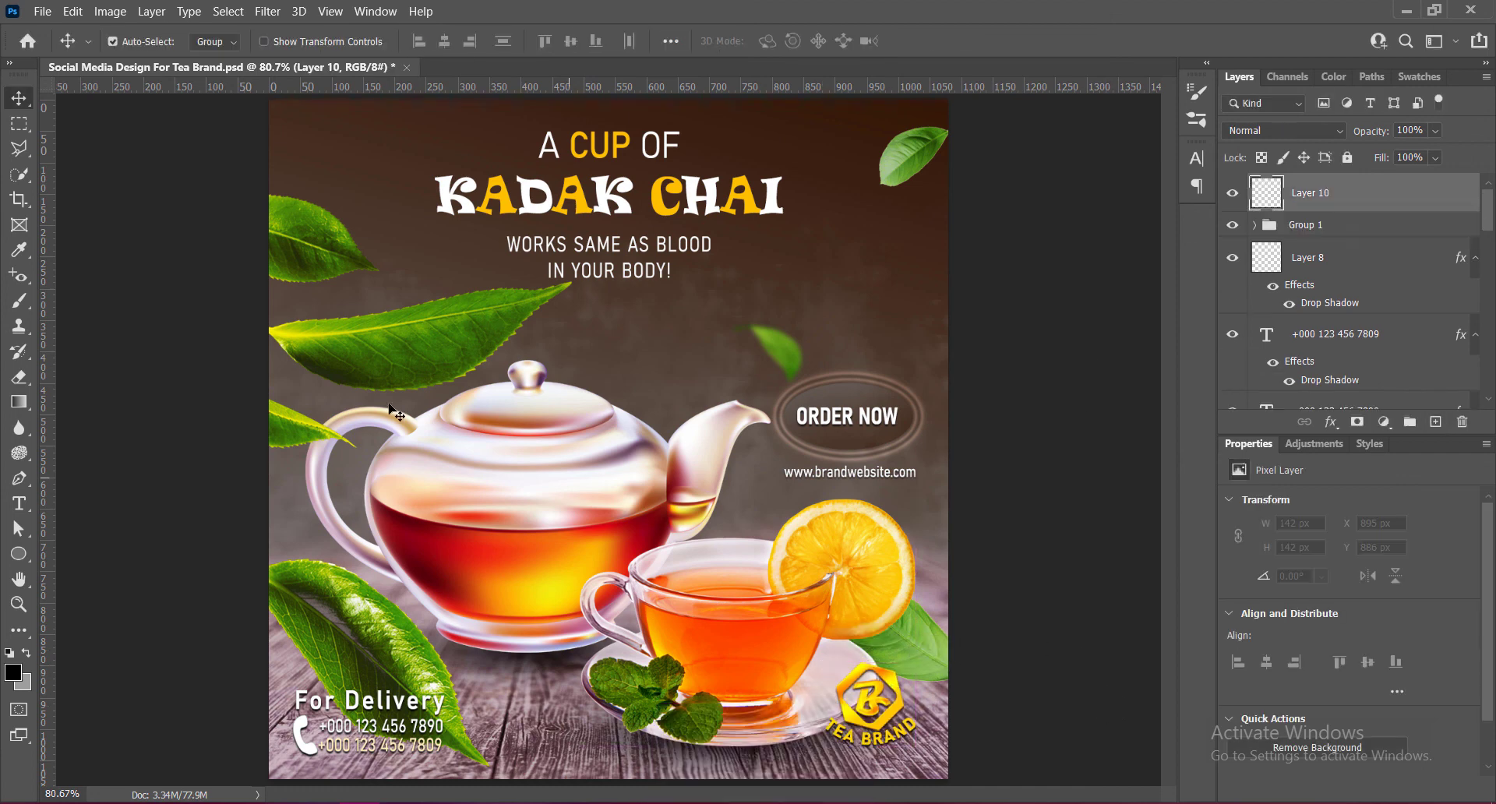
left_click_drag(442, 742, 934, 758)
double_click(842, 761)
type("TAGLINE")
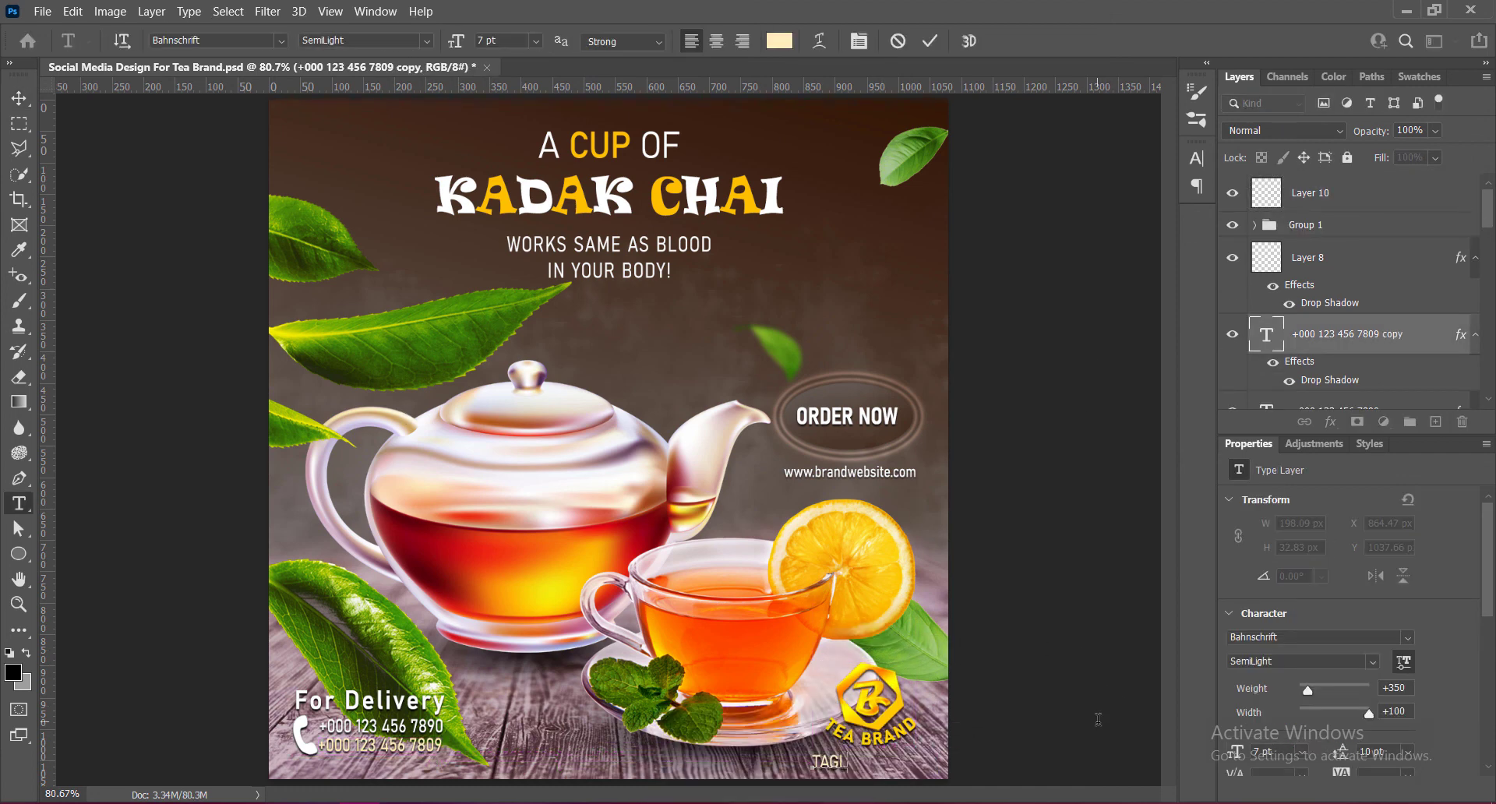
Give TAGLINE 16 pt leading, letter spacing 100 and 6 pt size
left_click(1197, 159)
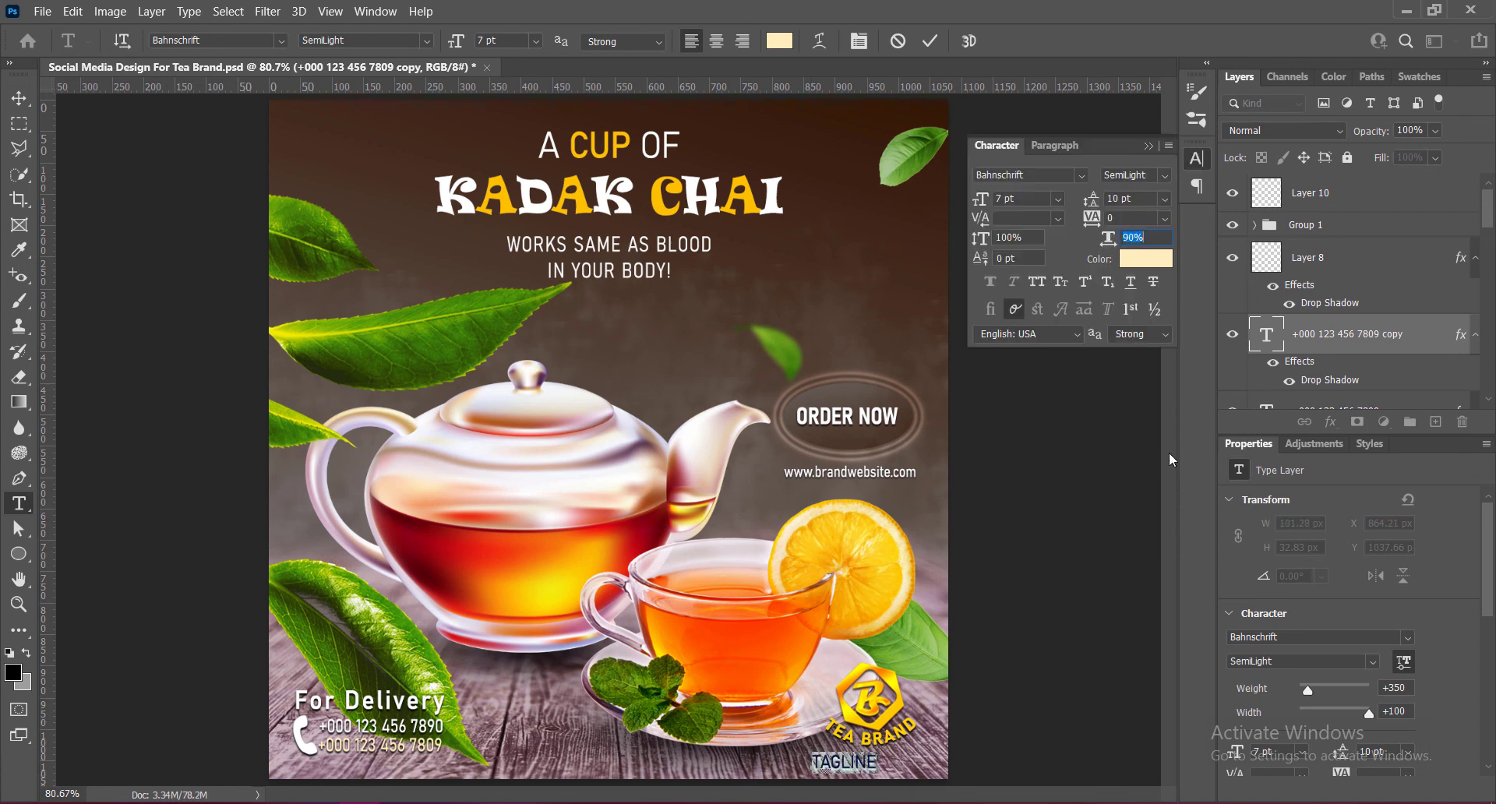
left_click(1164, 198)
left_click(1134, 345)
left_click(1164, 219)
left_click(1135, 437)
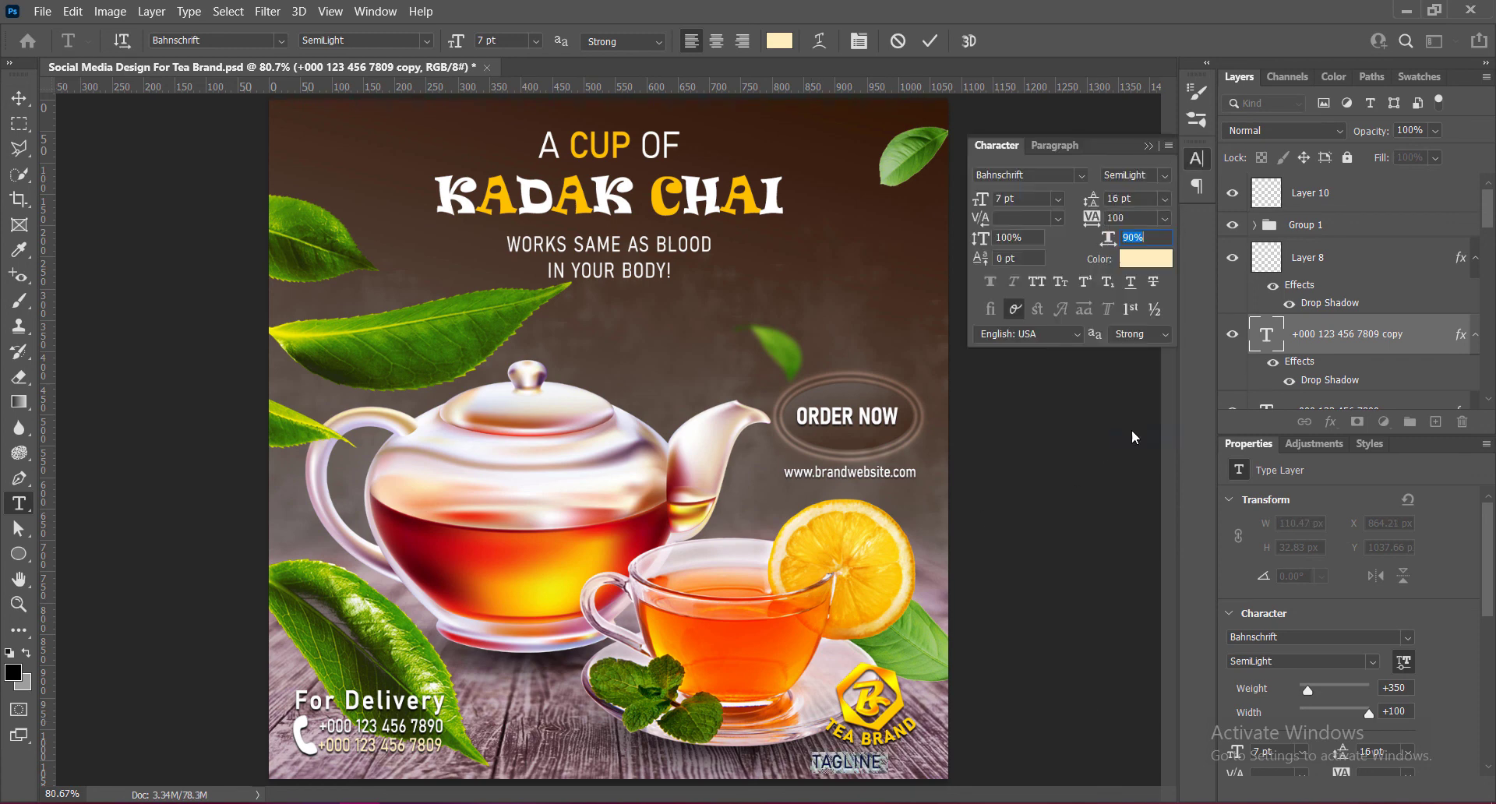
left_click(1057, 199)
left_click(1013, 201)
key("ctrl+Return")
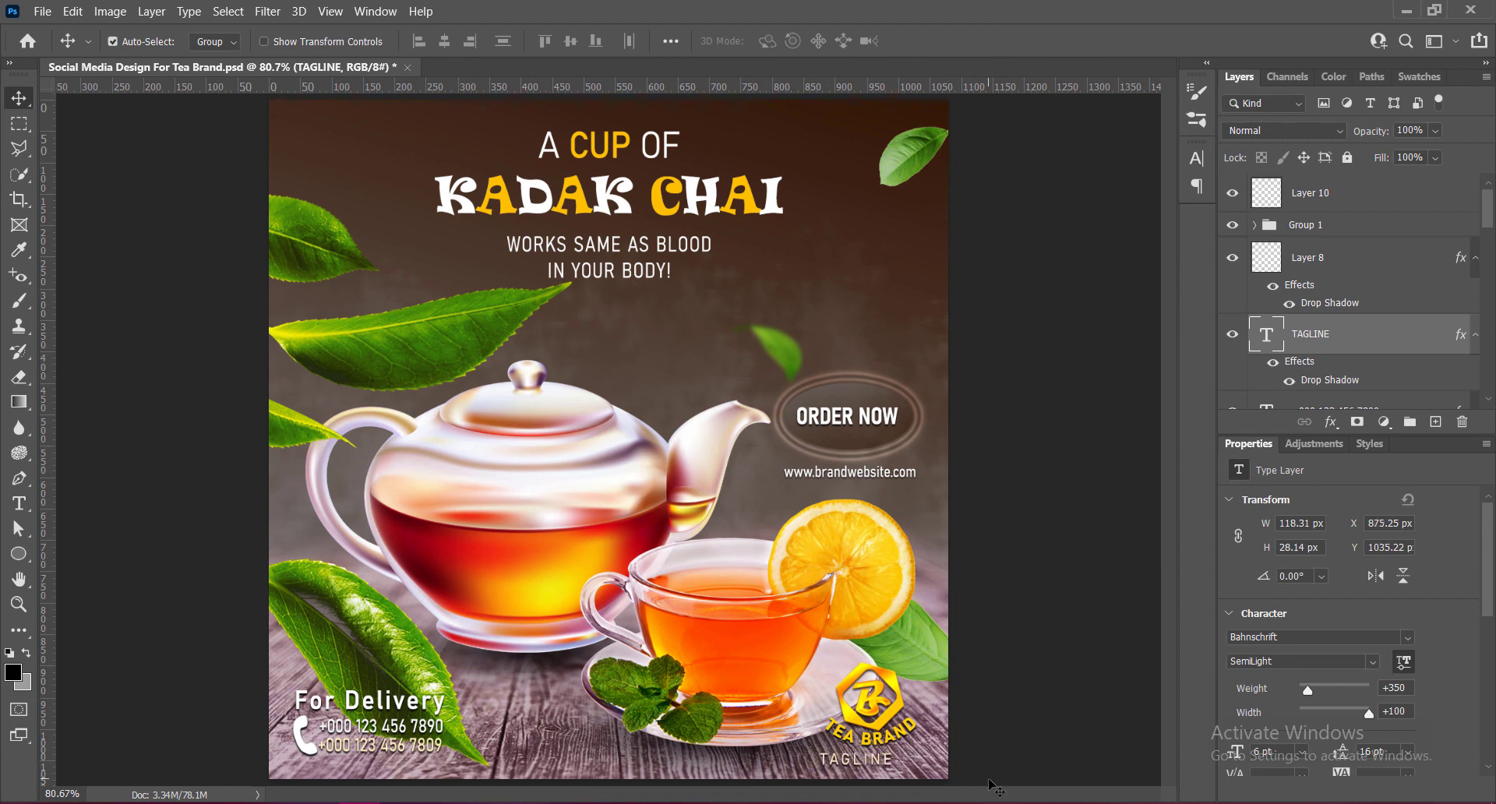
Widen TAGLINE's letter spacing further and make it Light weight at 5 pt
double_click(865, 760)
left_click(1197, 158)
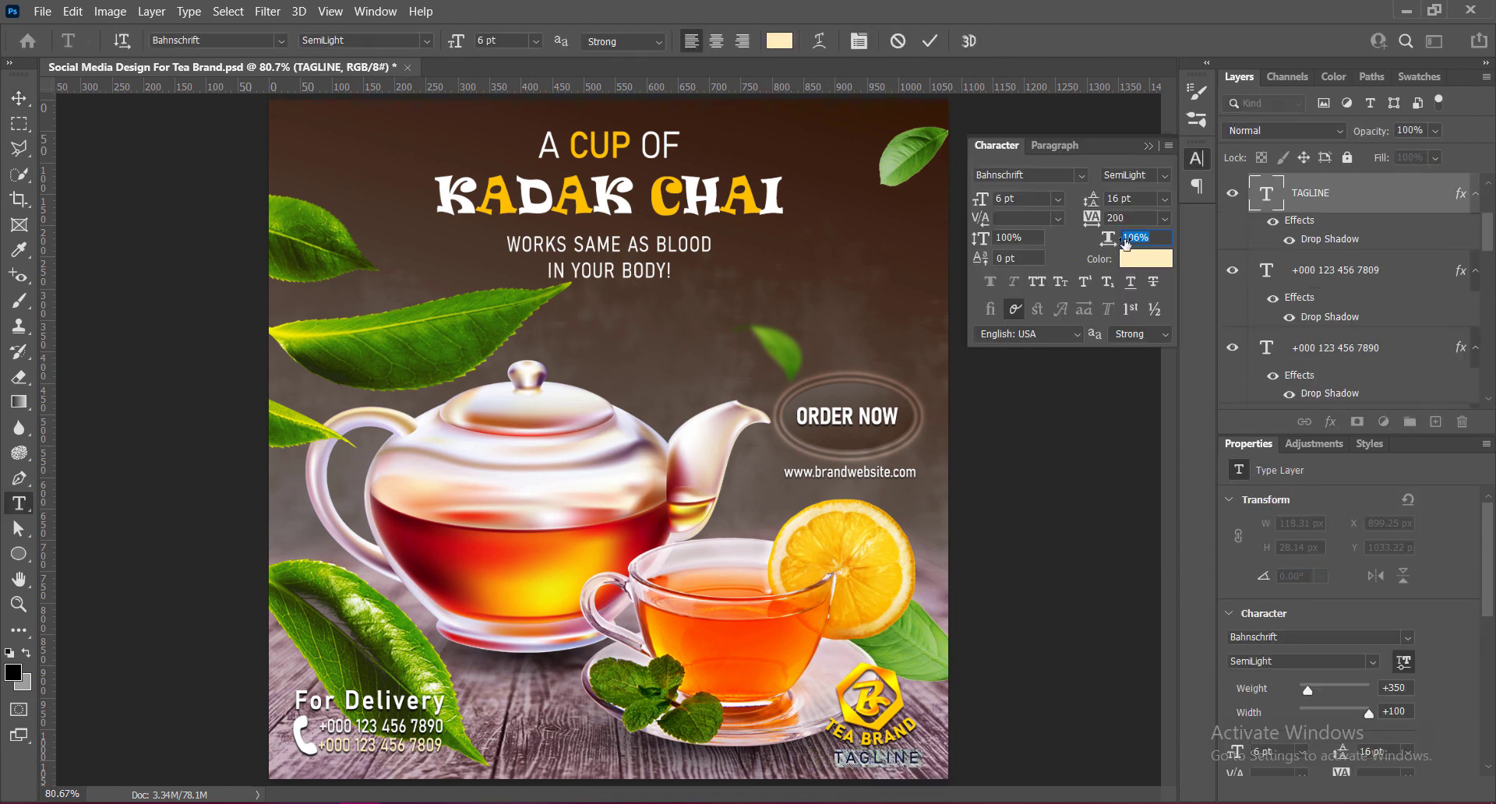
left_click_drag(1122, 238, 1145, 237)
left_click(1197, 159)
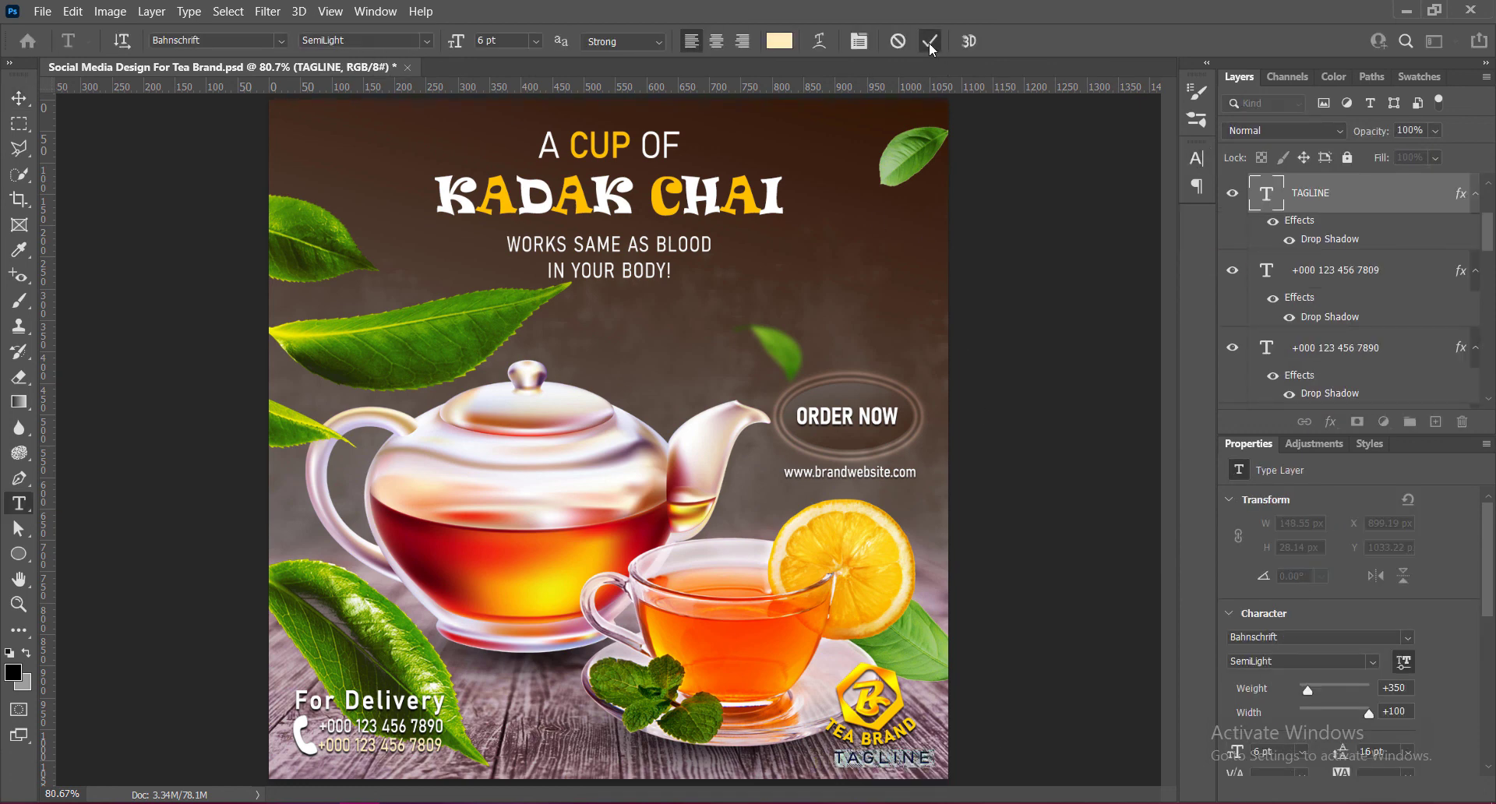
key("ctrl+alt+Right")
key("ctrl+alt+Right")
left_click(427, 40)
left_click(340, 87)
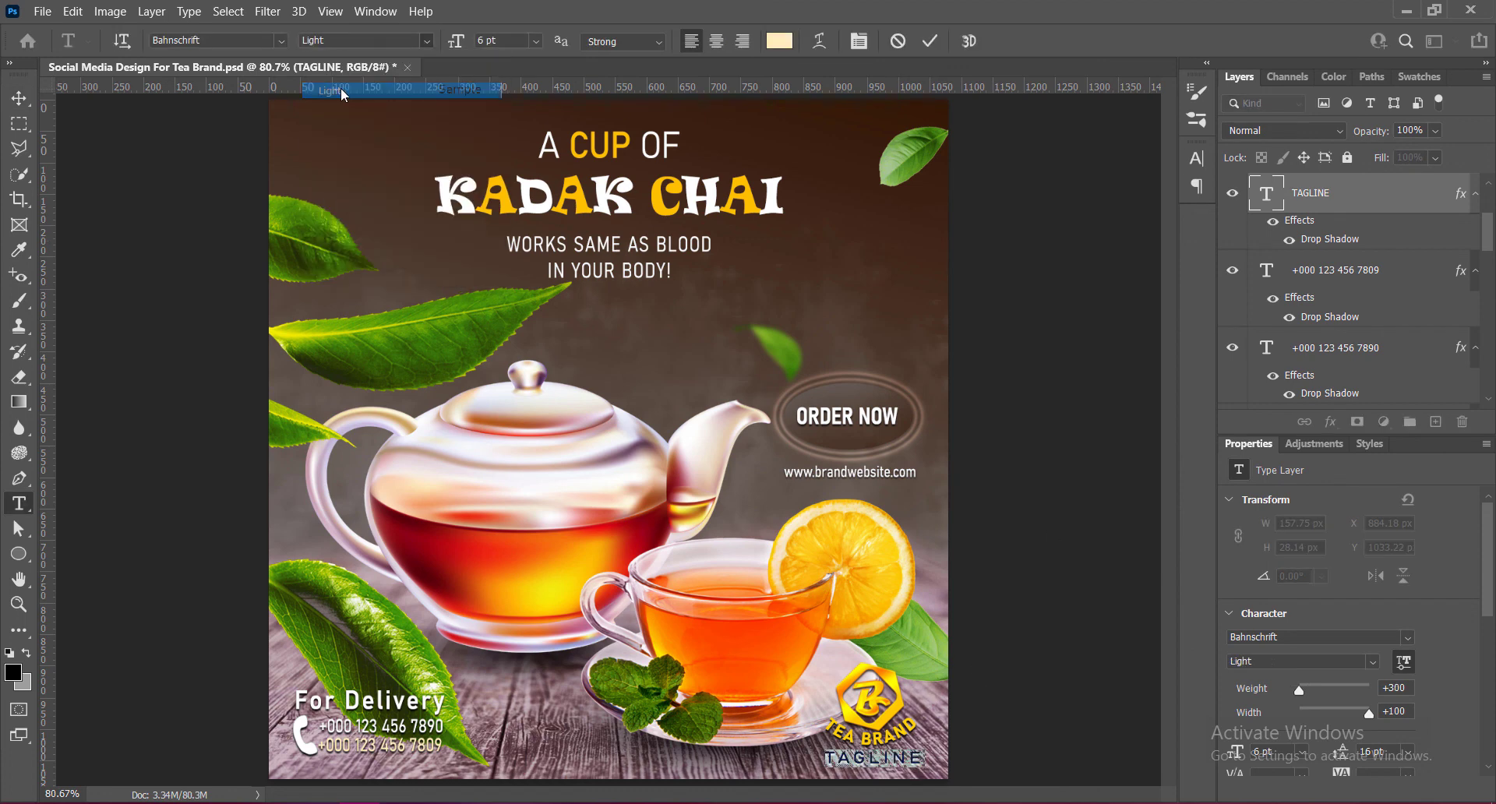
left_click(1197, 158)
key("ctrl+shift+less")
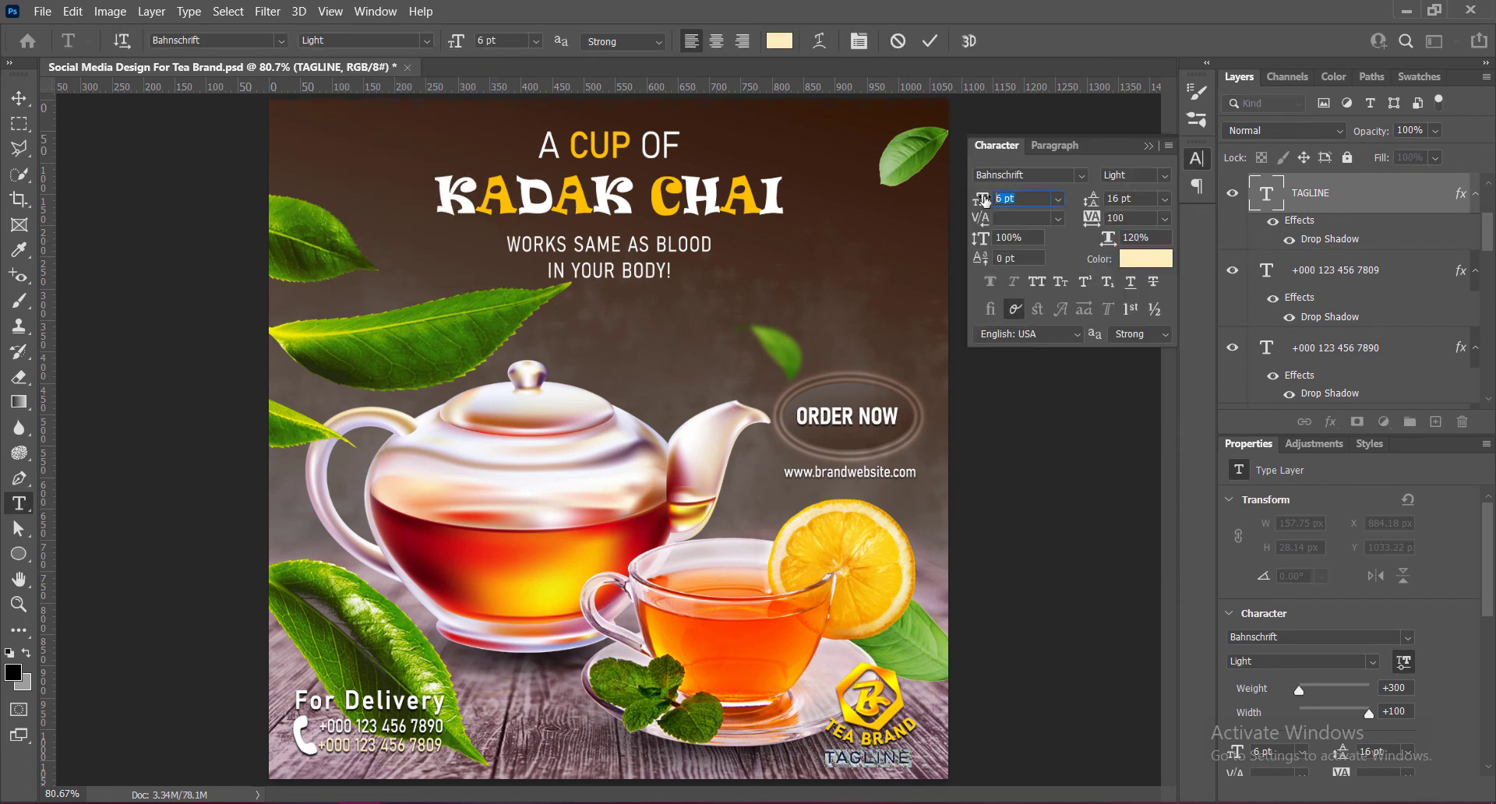
key("ctrl+Return")
key("v")
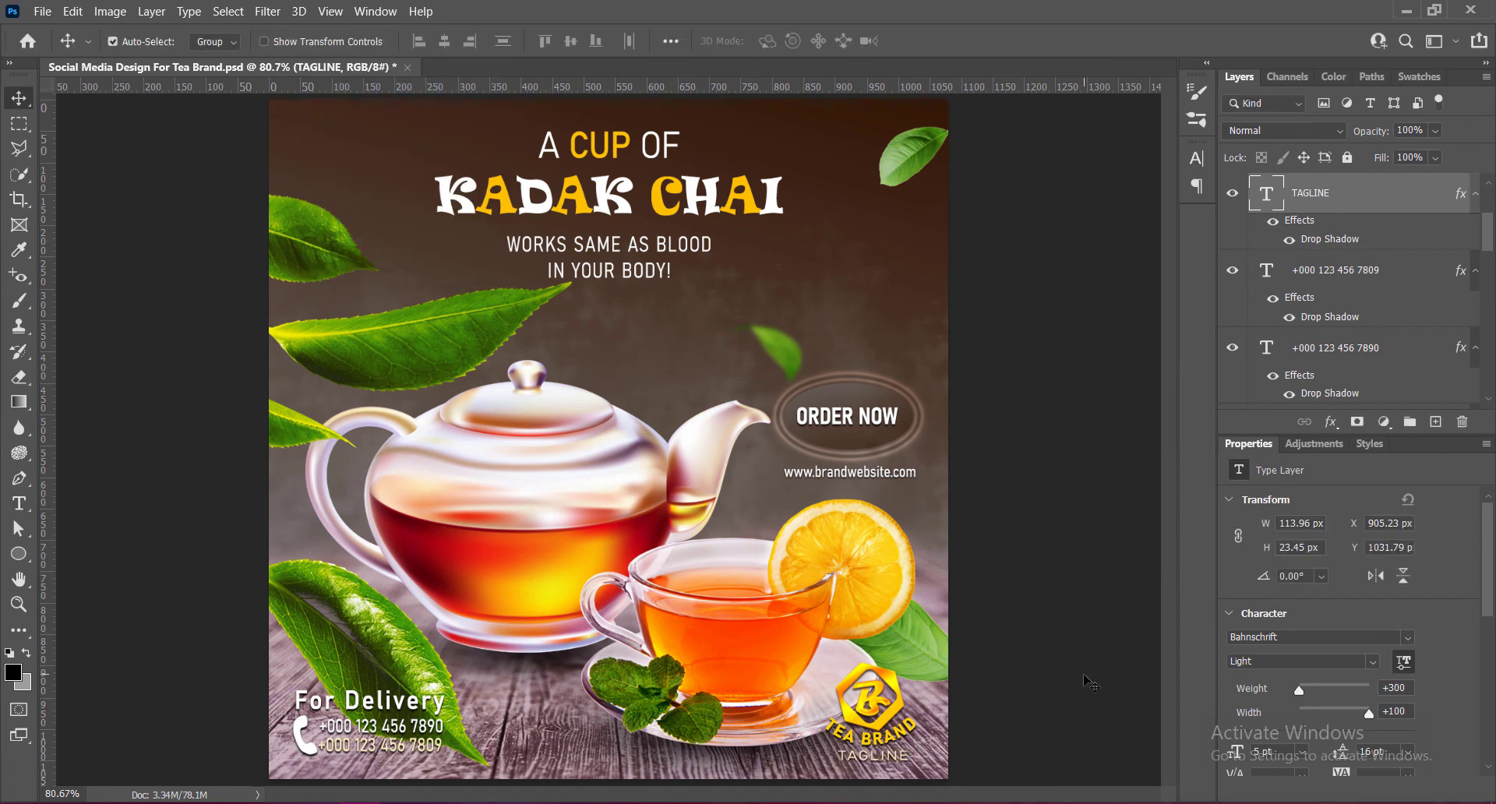
Set the tagline's drop shadow spread to 9
double_click(1280, 223)
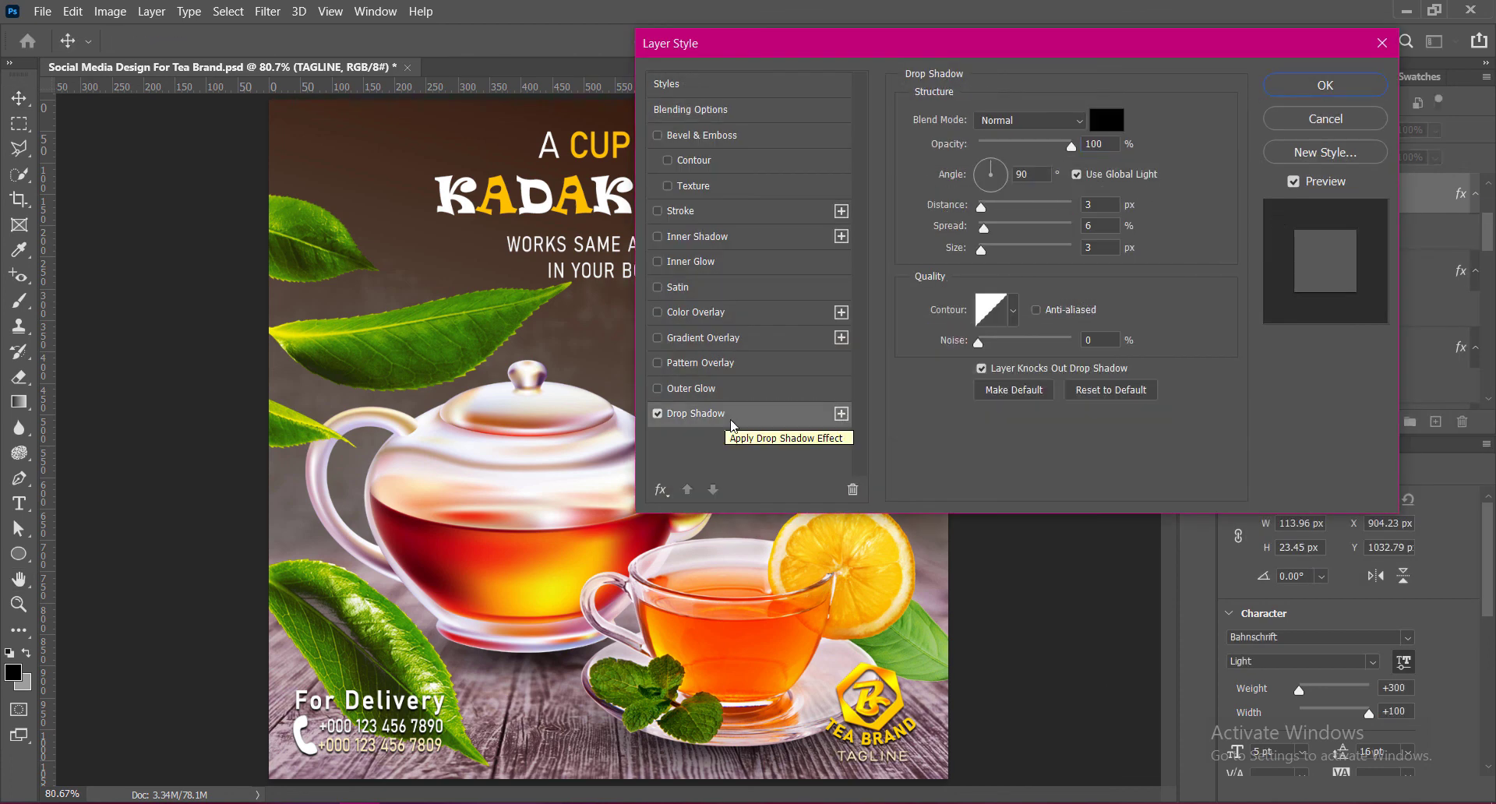
left_click(1101, 225)
type("9")
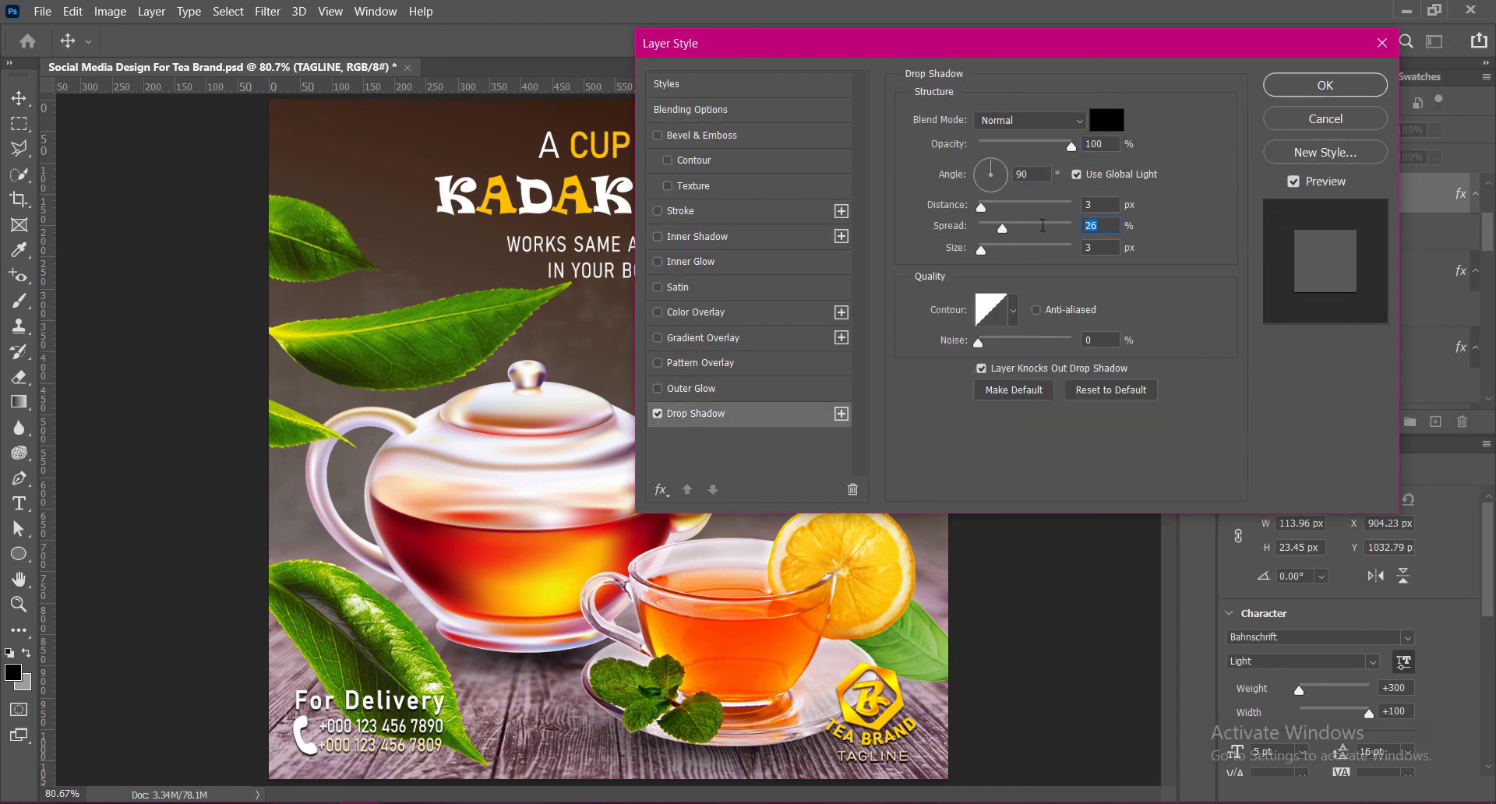
left_click(1099, 204)
key("Return")
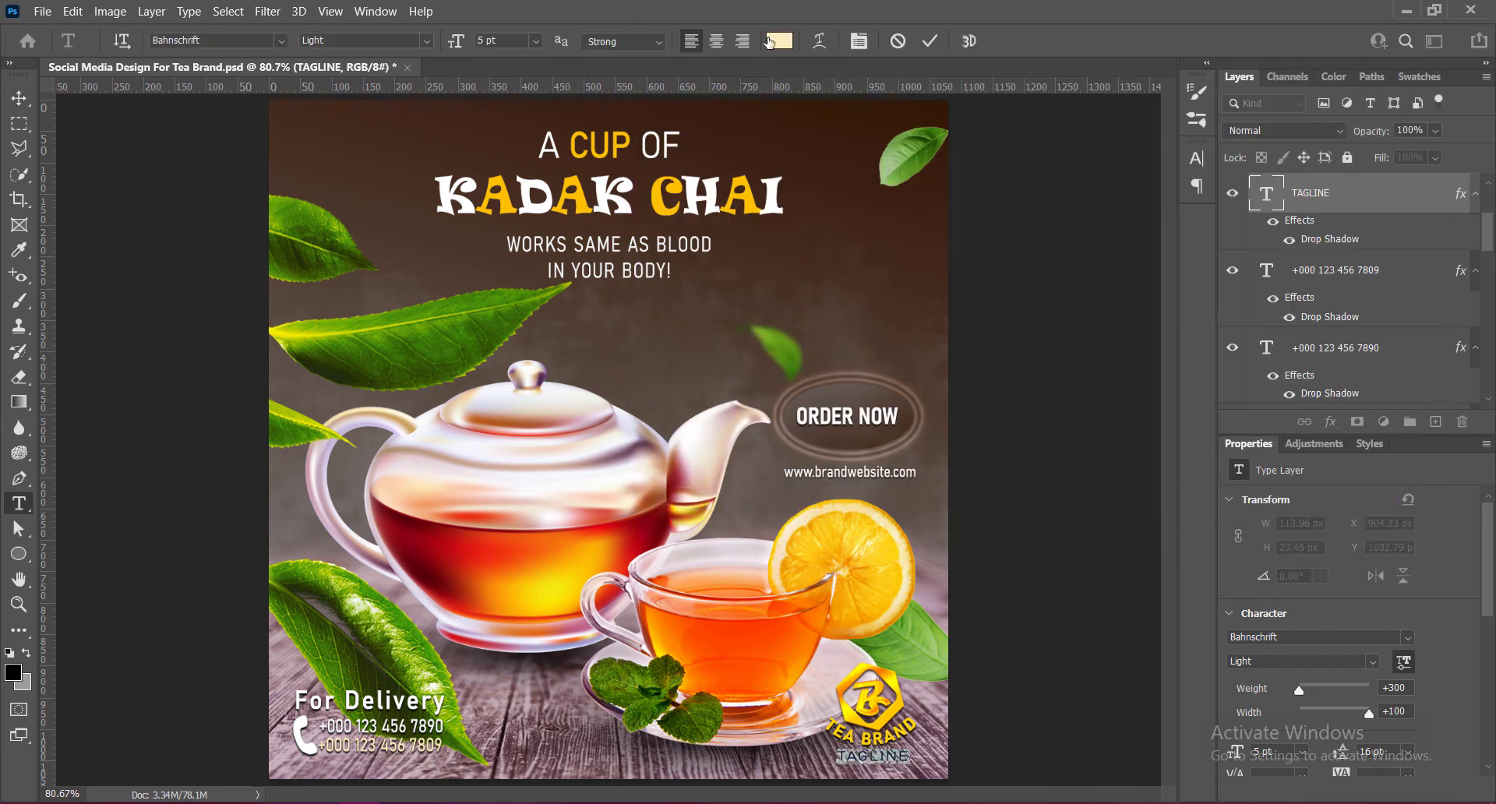
Recolour the second delivery phone number yellow
double_click(1266, 270)
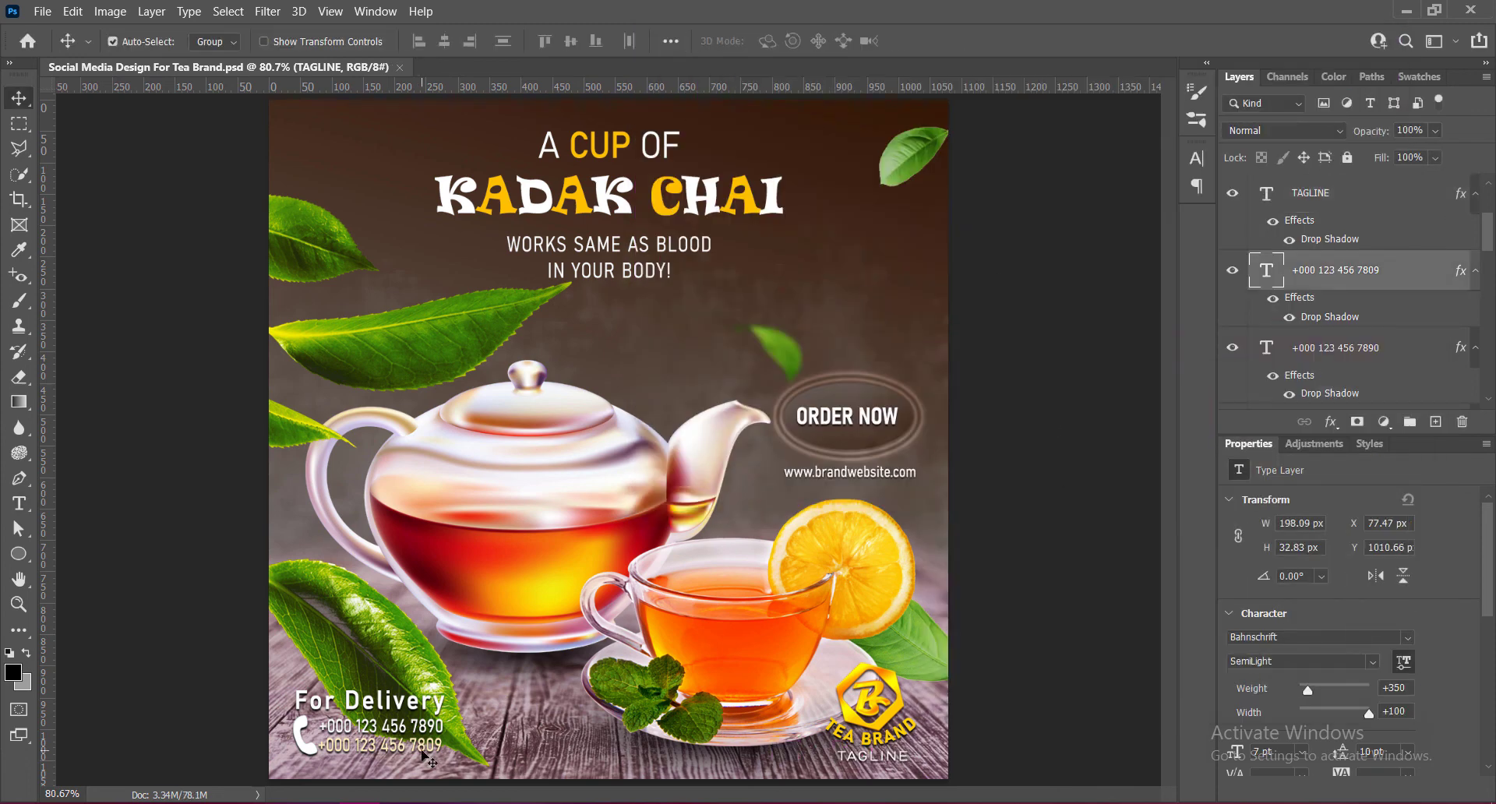
left_click(1205, 597)
key("Return")
key("ctrl+Return")
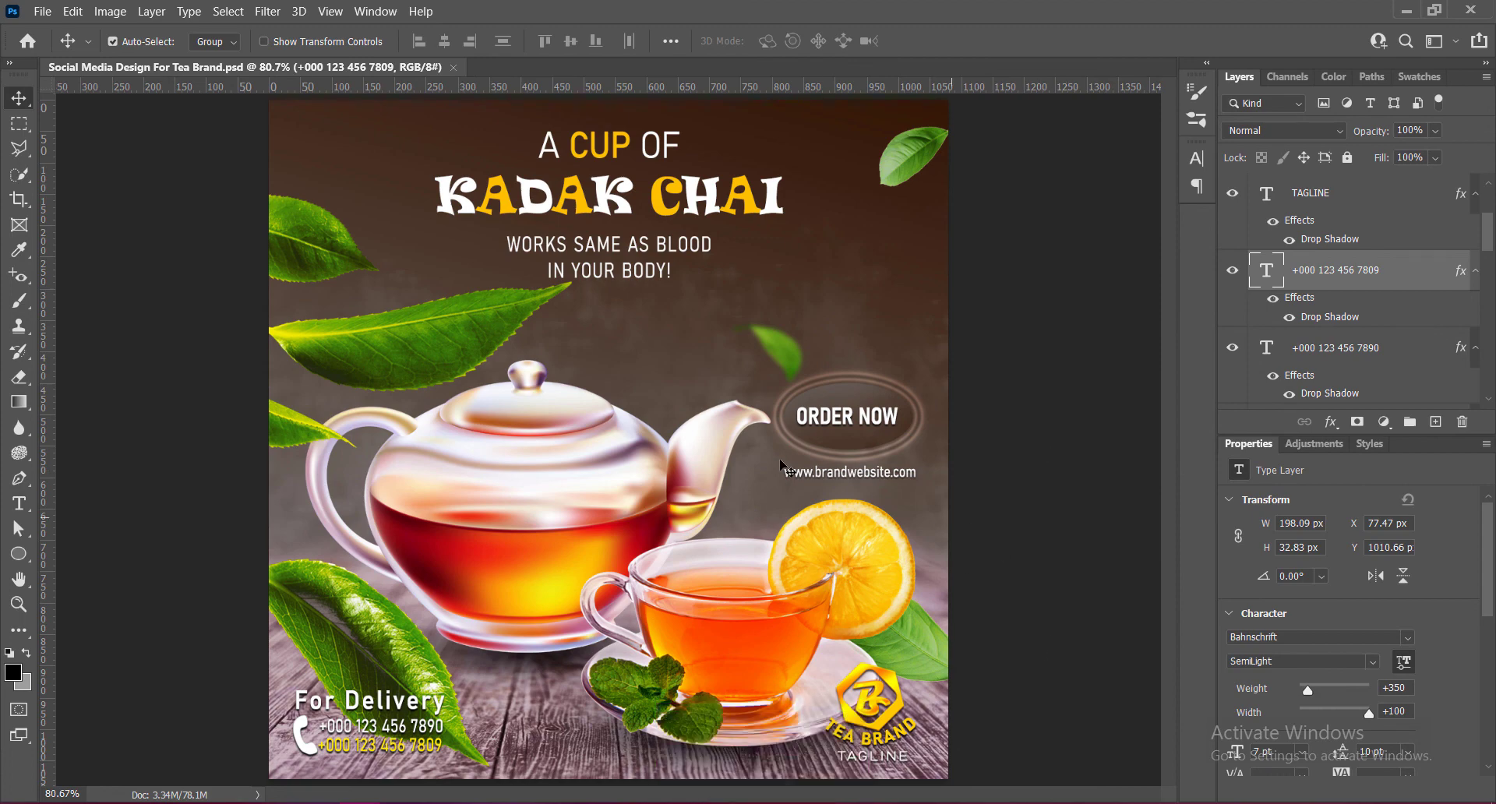
Zoom out and back in to review the finished tea poster
scroll(702, 470, "down", 2)
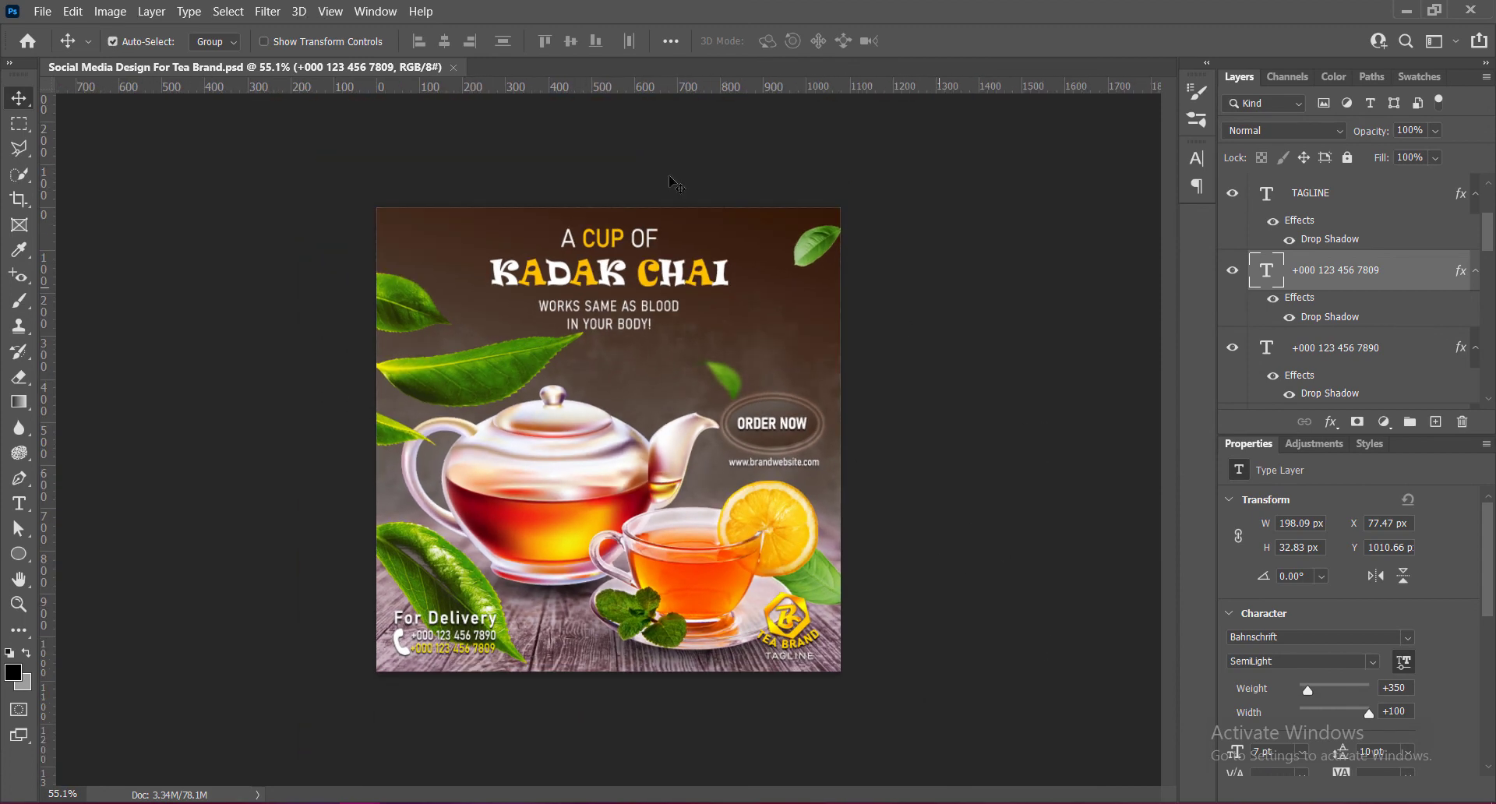
scroll(622, 487, "up", 2)
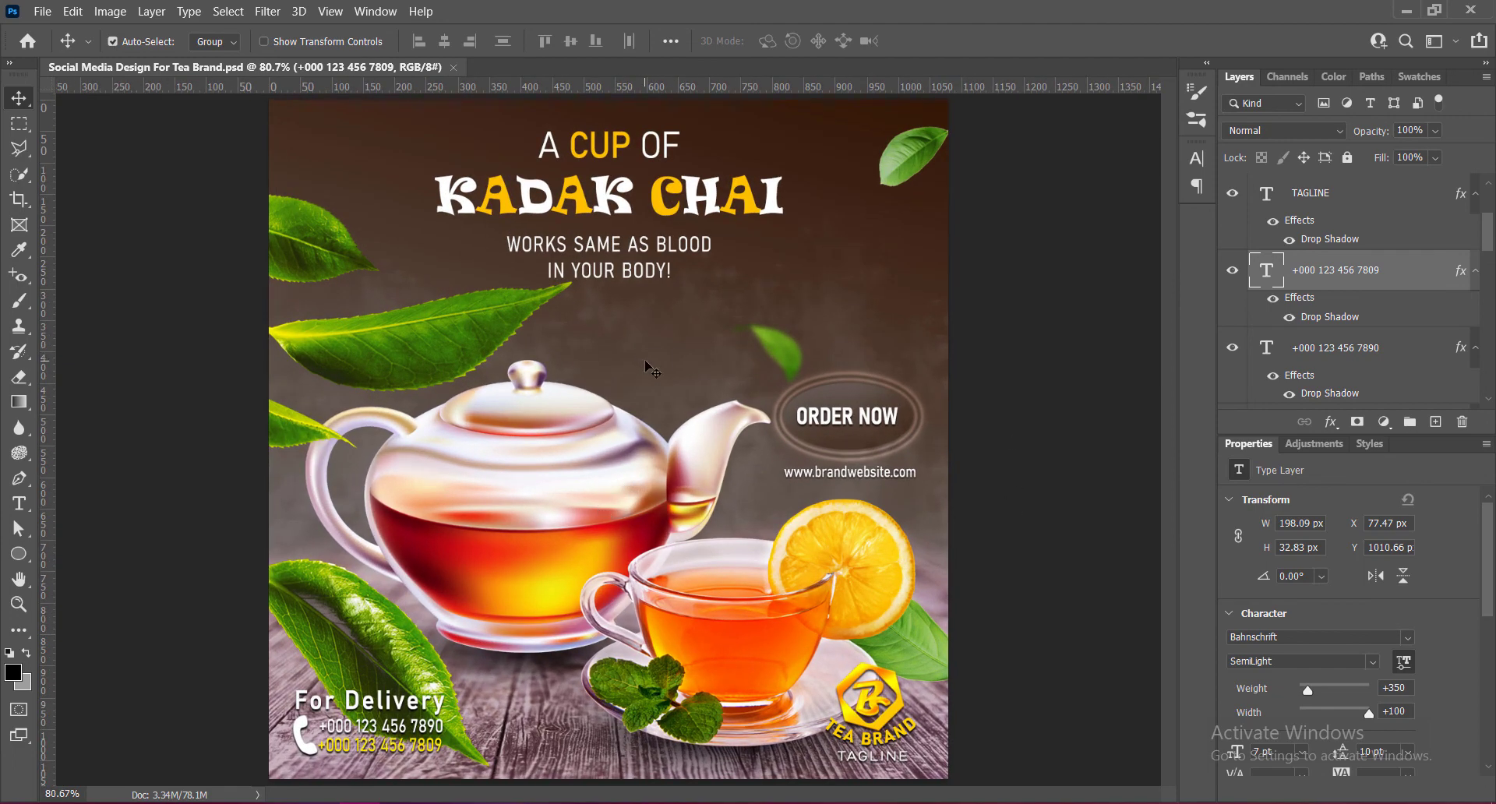
scroll(650, 367, "down", 2)
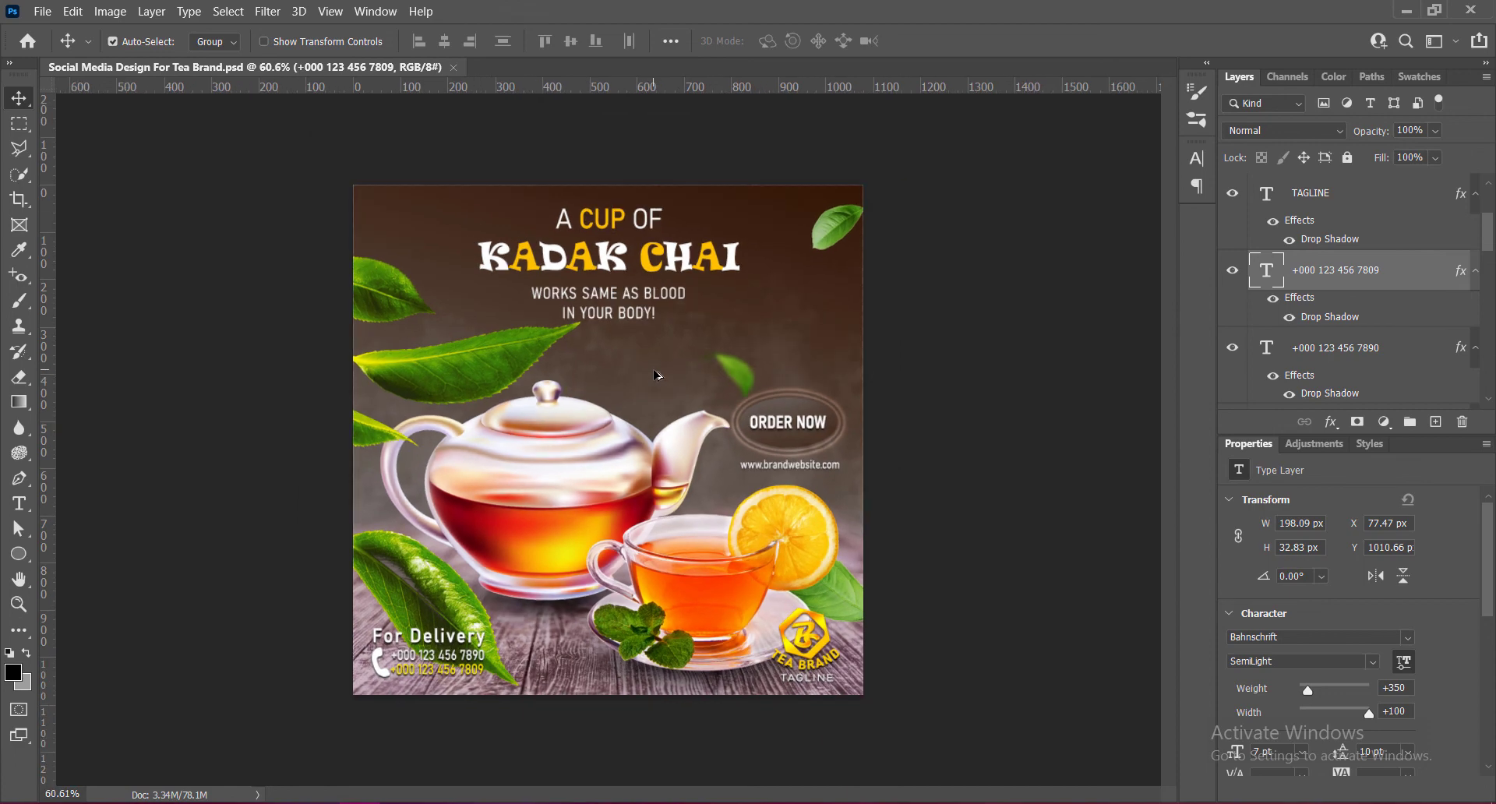
scroll(655, 372, "up", 2)
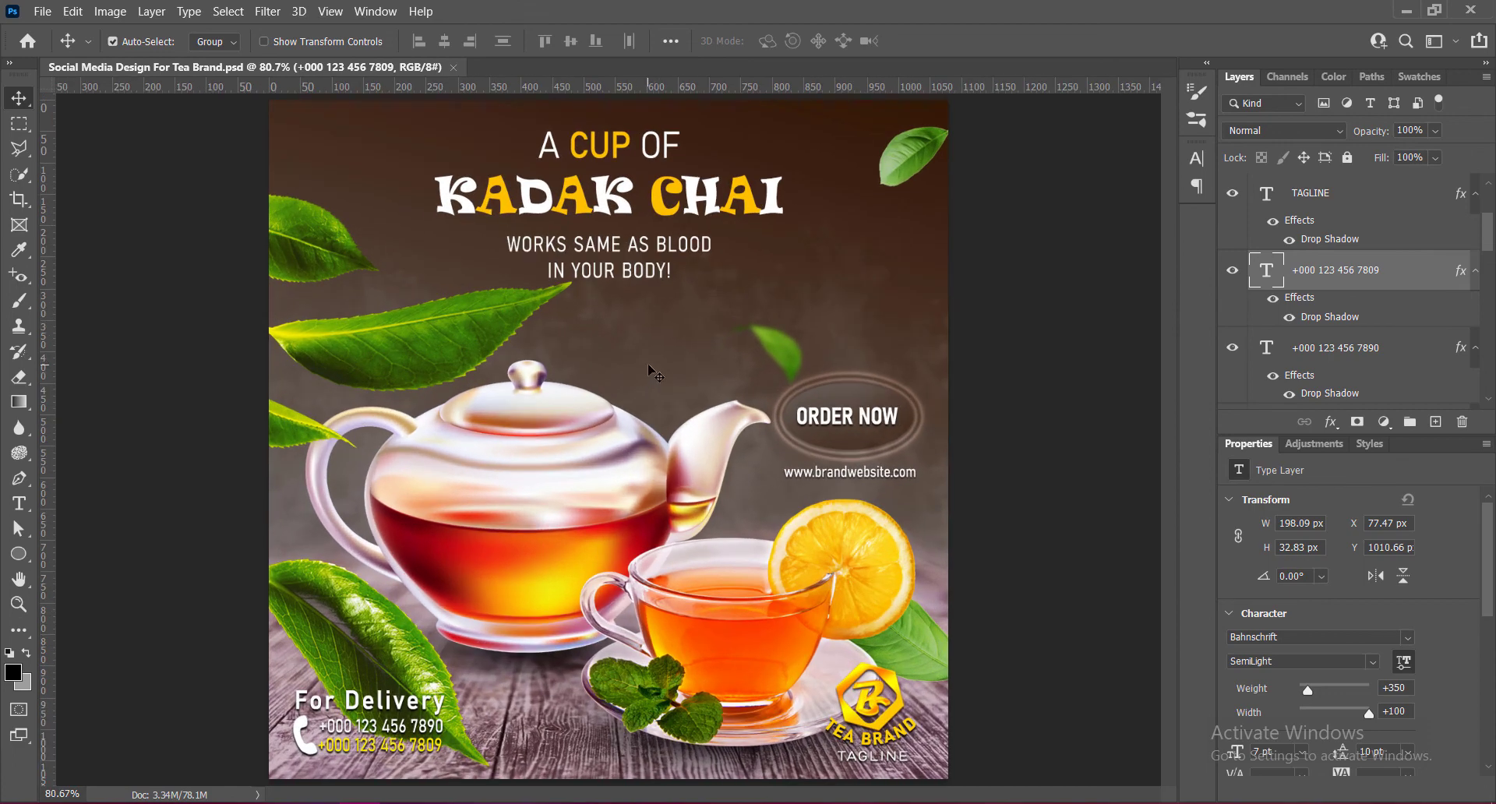